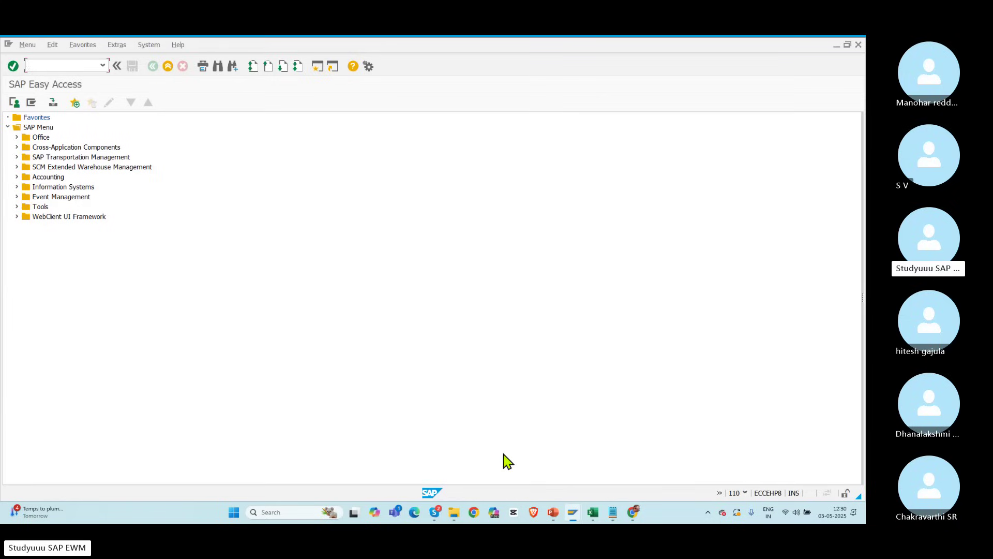
Step: Return to the SAP session and run transaction SPRO
click(436, 513)
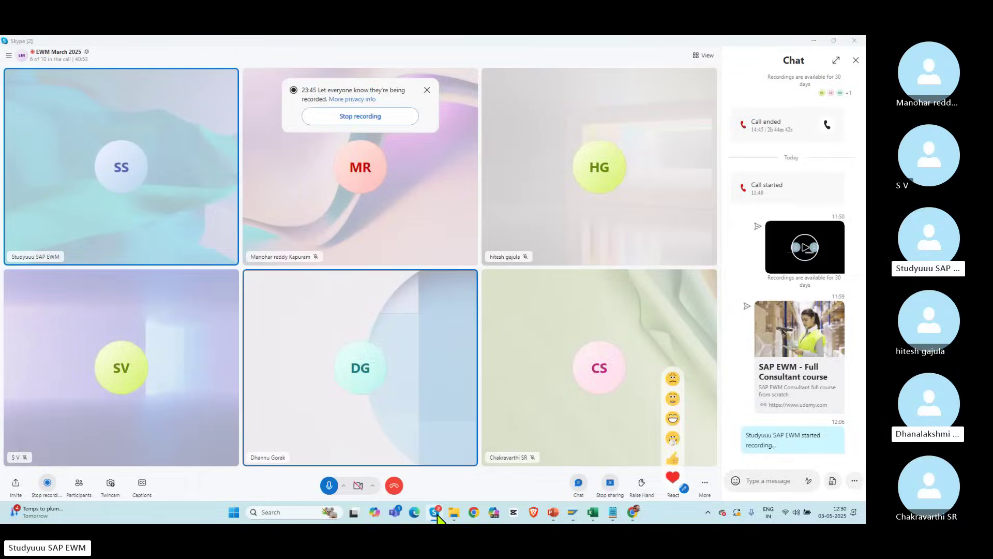
click(435, 513)
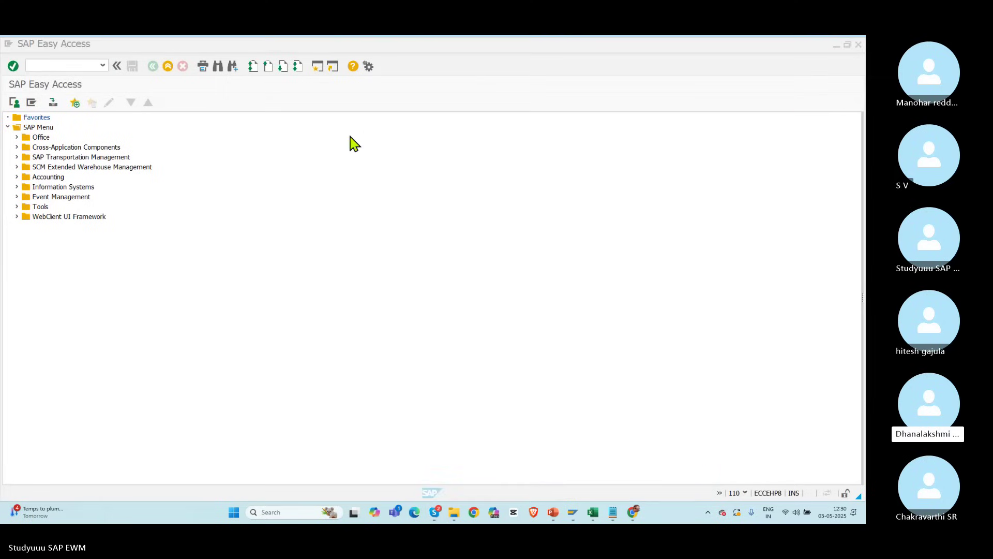
click(48, 69)
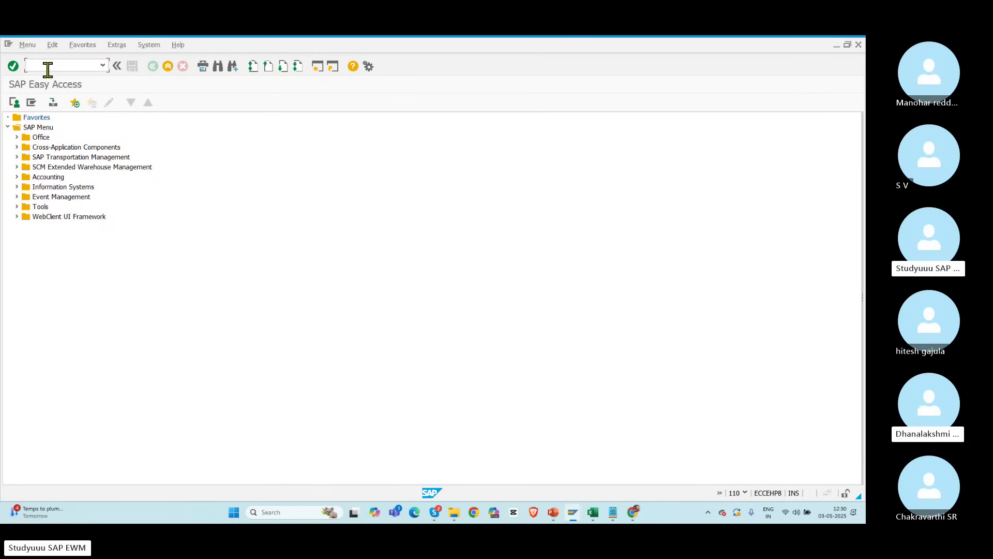
text(s)
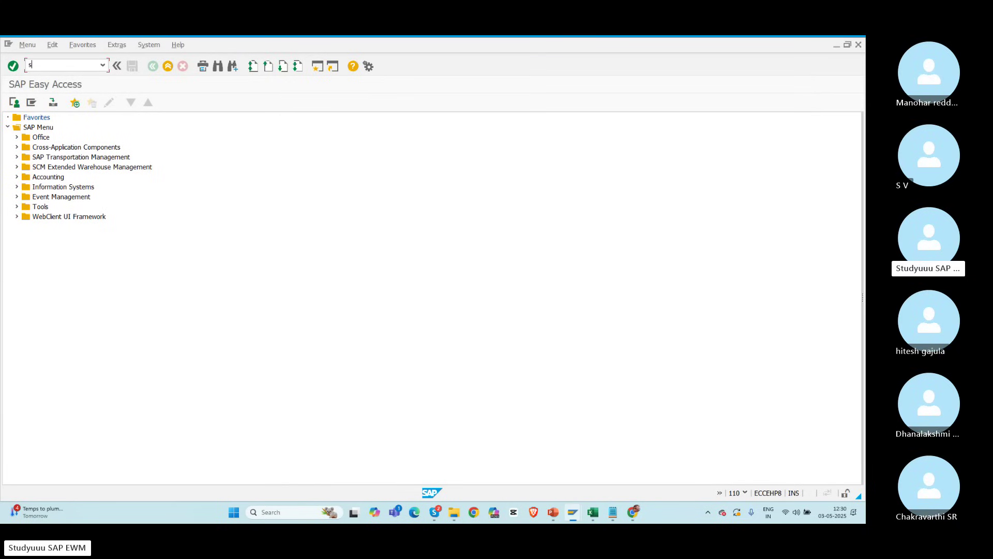
text(pro)
key(Return)
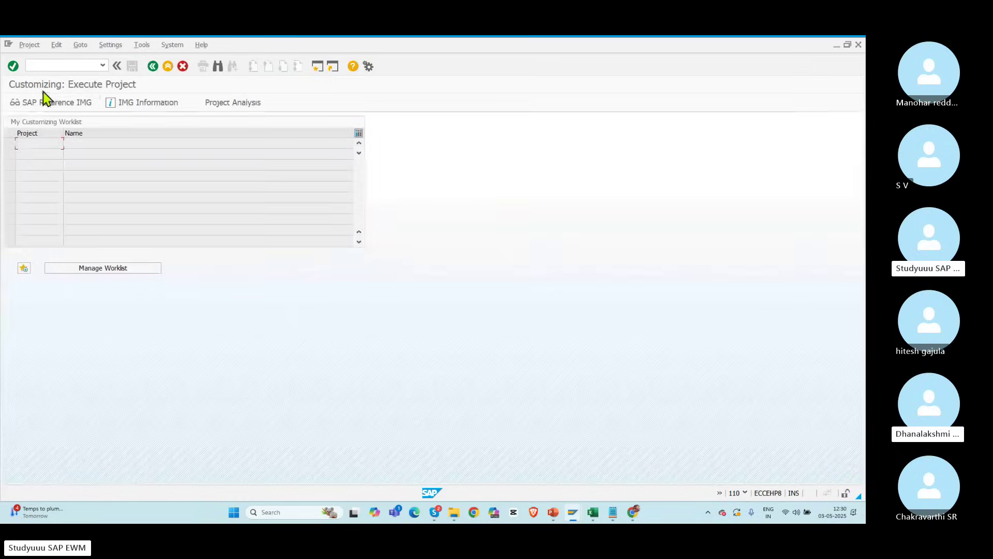
Step: In the SAP Reference IMG, expand SCM EWM > Extended Warehouse Management > Master Data to Define Storage Type
click(48, 103)
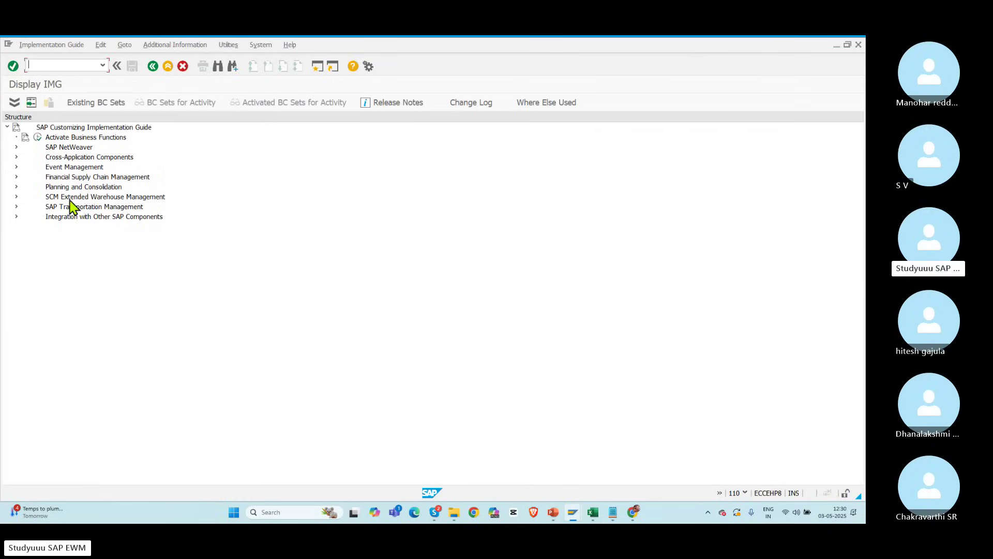
click(16, 196)
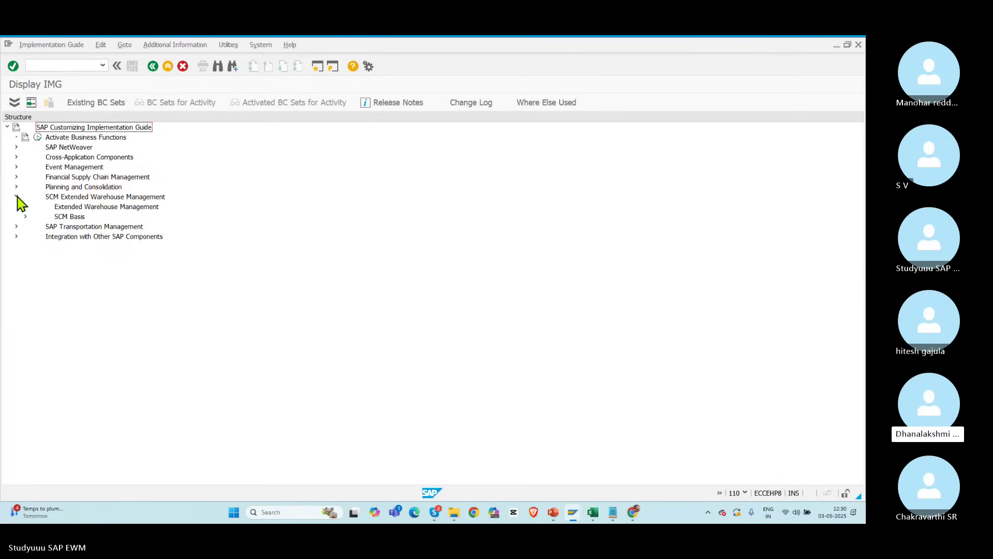
click(25, 206)
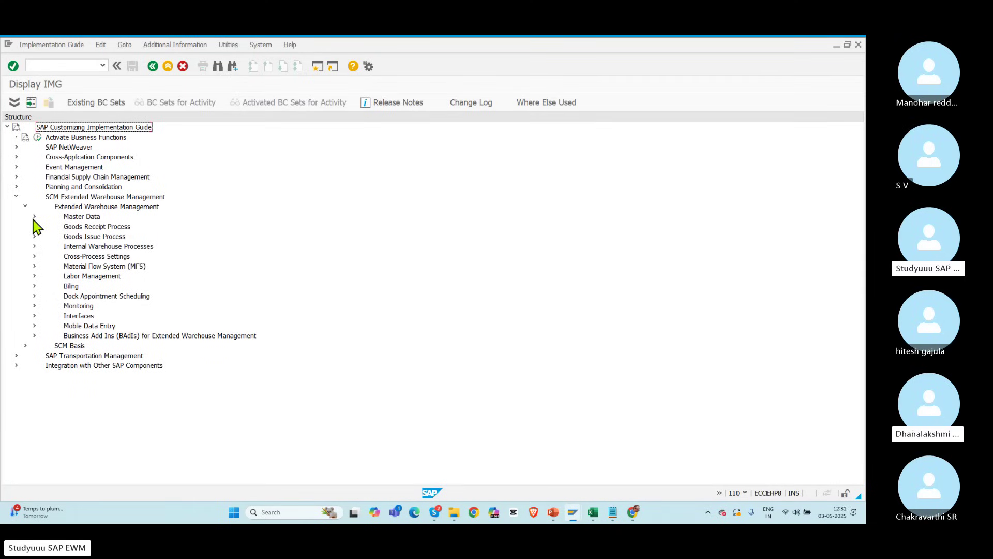
click(34, 217)
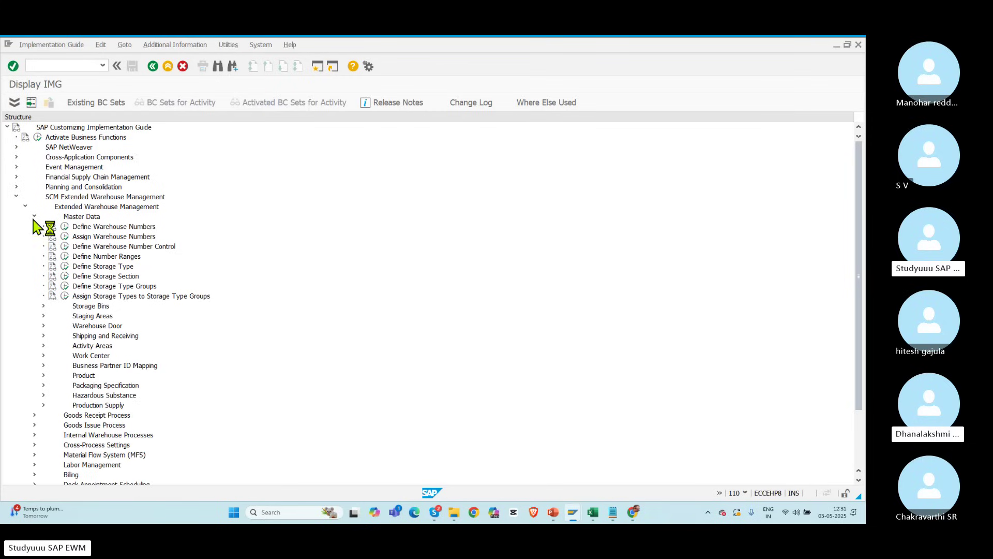
click(86, 217)
click(85, 267)
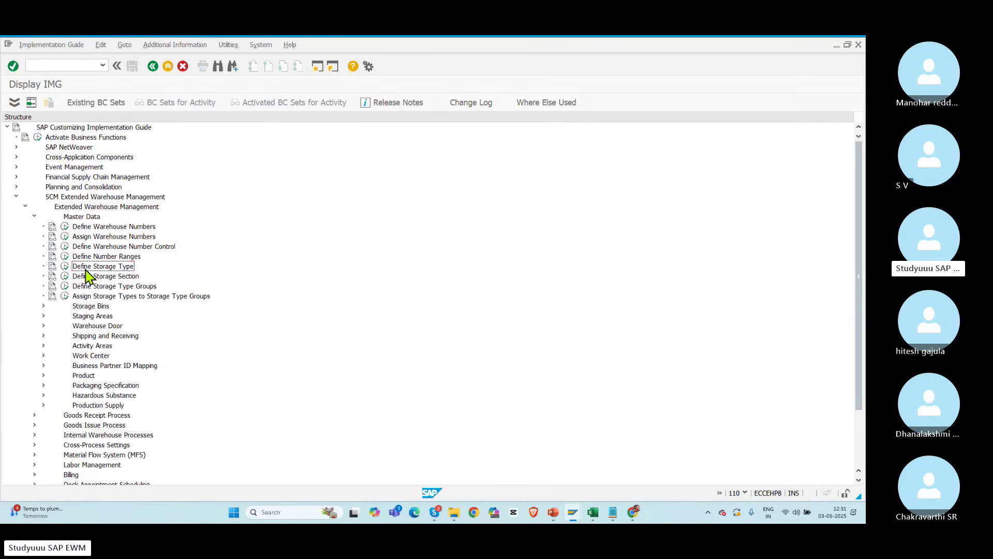
Step: Open Define Storage Type and position the table at warehouse POLO, then at BMWD
click(65, 266)
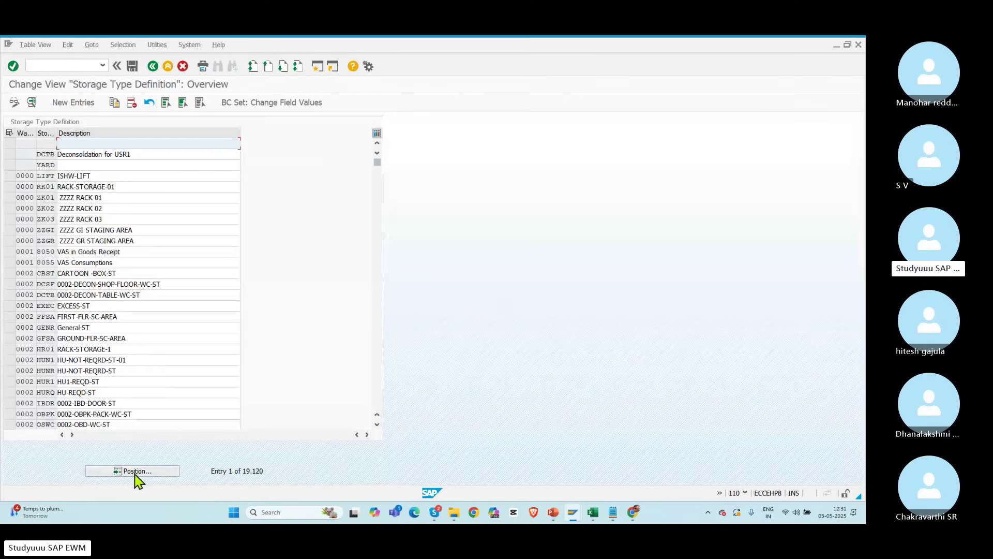
click(135, 472)
text(POLO)
key(Return)
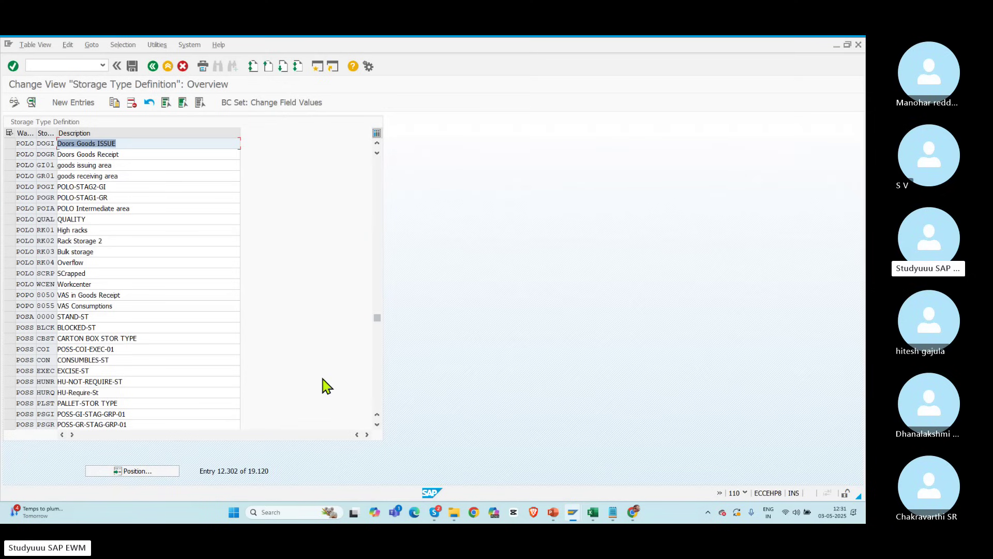
click(128, 472)
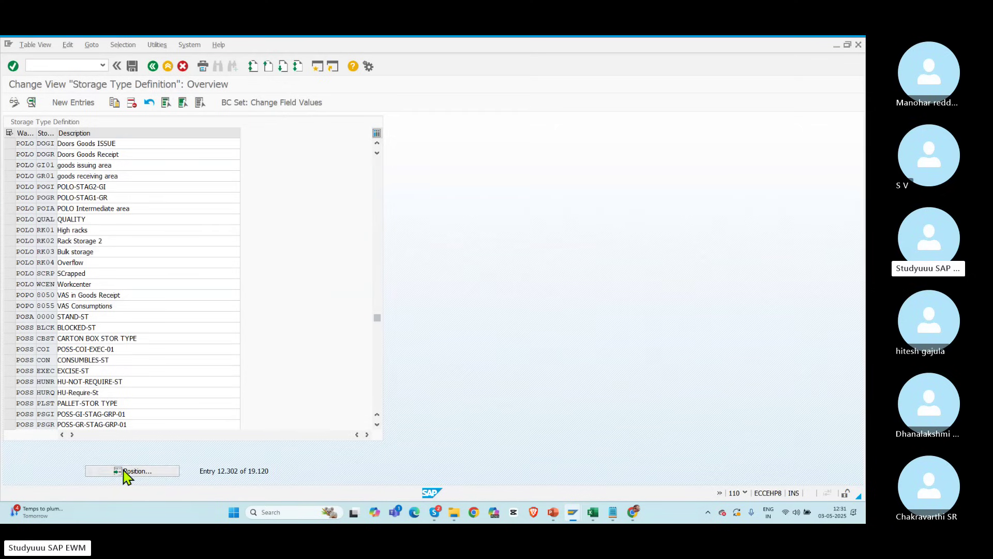
key(space)
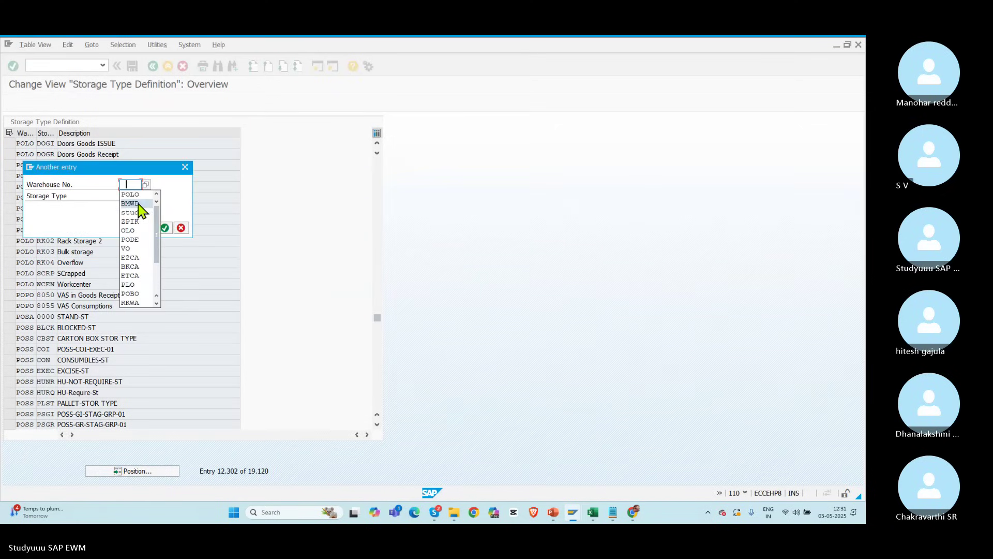
click(138, 204)
key(Return)
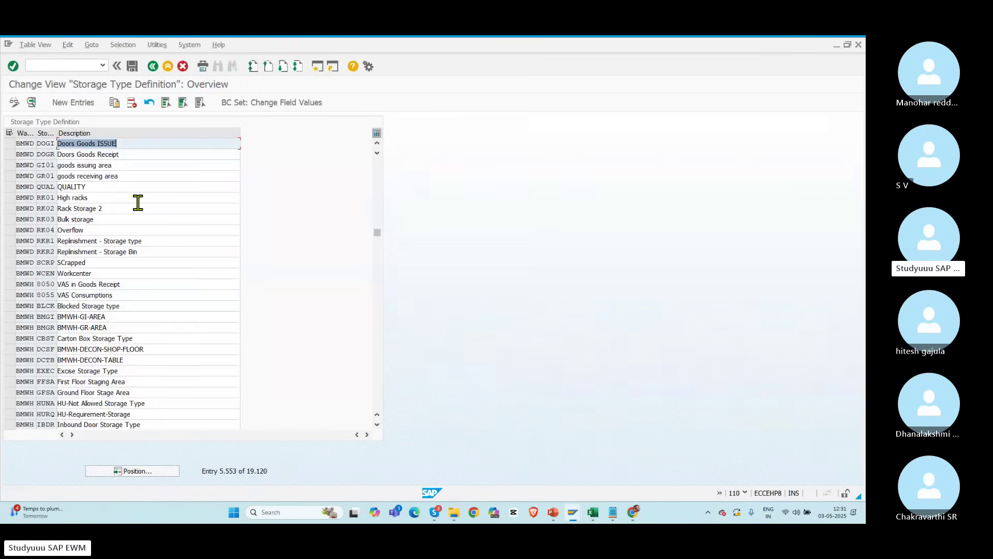
Step: View the details of BMWD storage type RKR1, then go back to the IMG tree
double_click(32, 242)
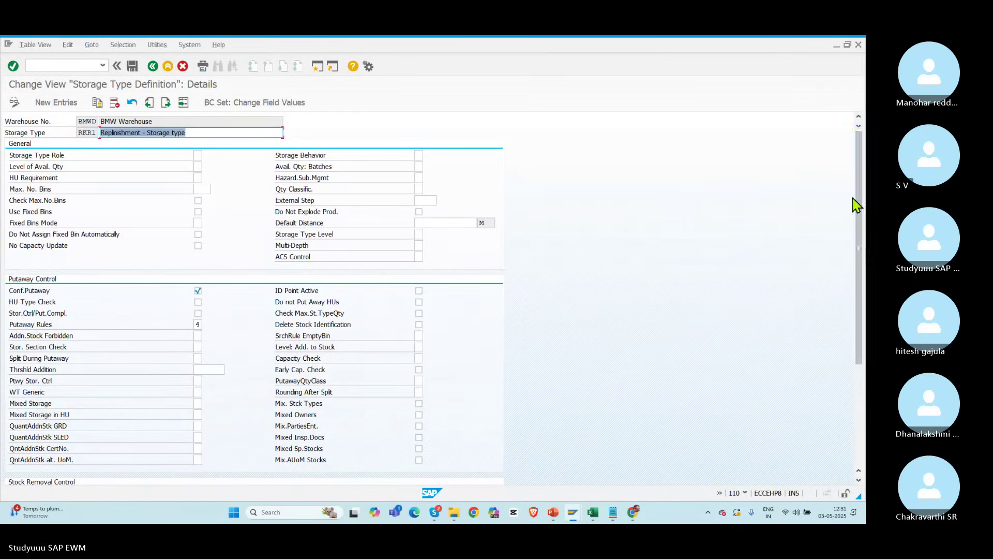
drag(860, 264, 853, 102)
click(153, 66)
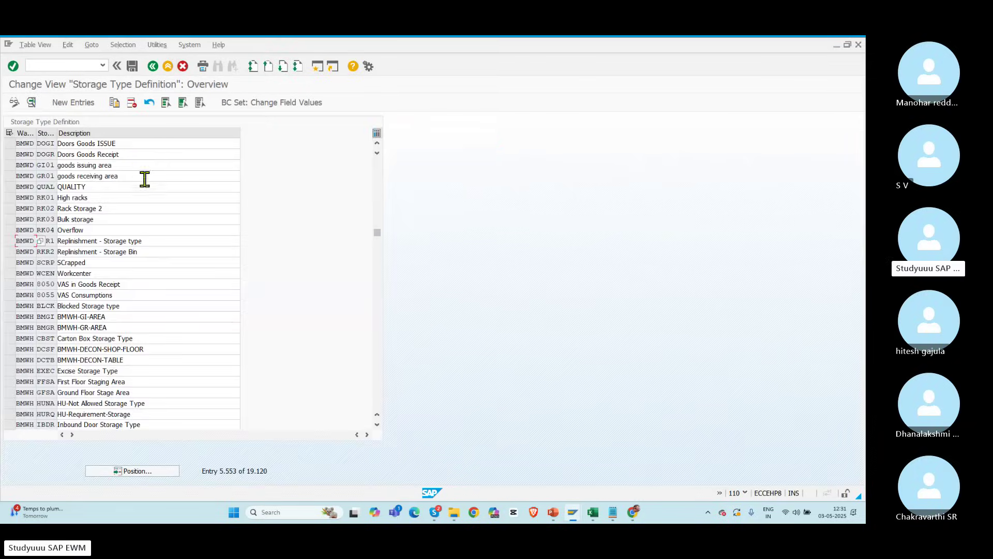
click(153, 66)
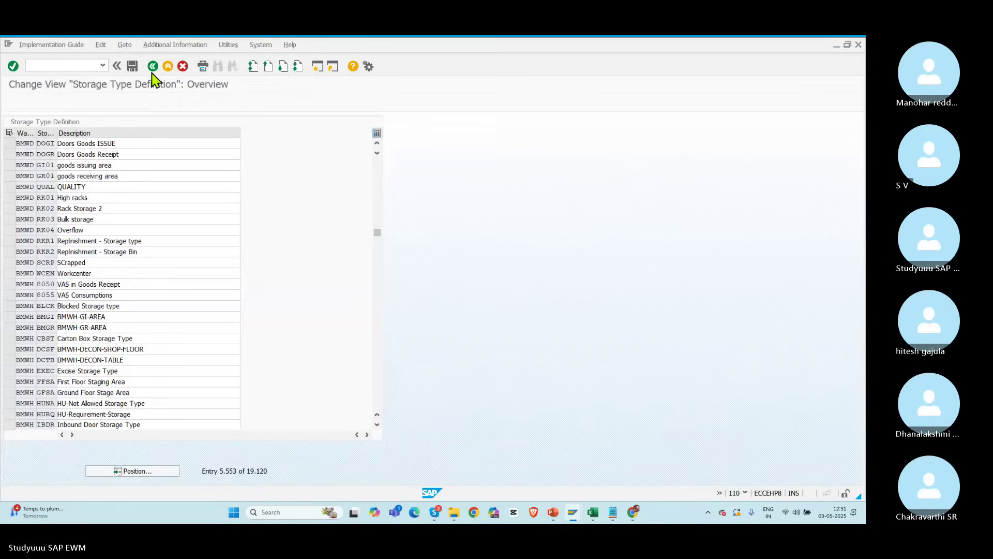
Step: Reopen Define Storage Type at warehouse BMWD and show details for selected rows RKR1 and RKR2
click(63, 267)
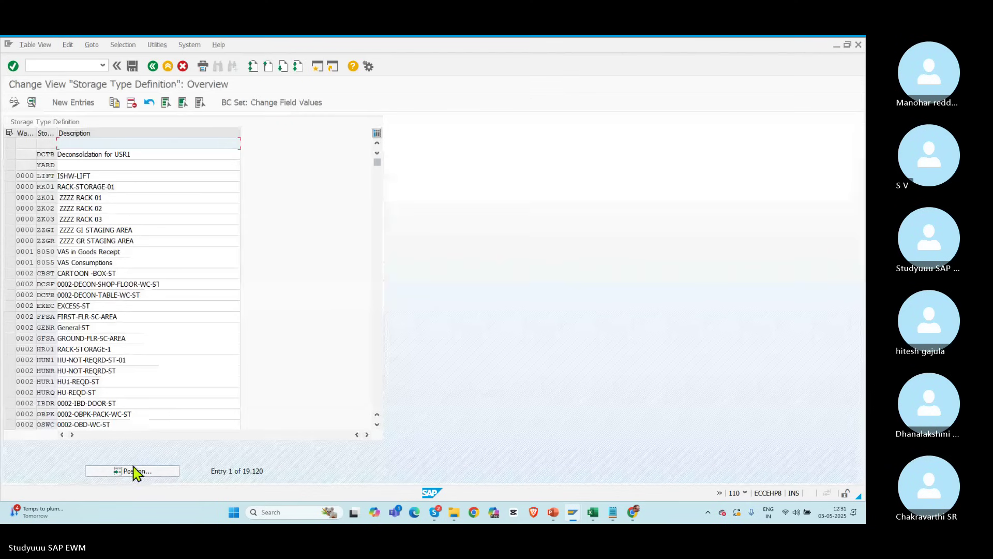
click(136, 472)
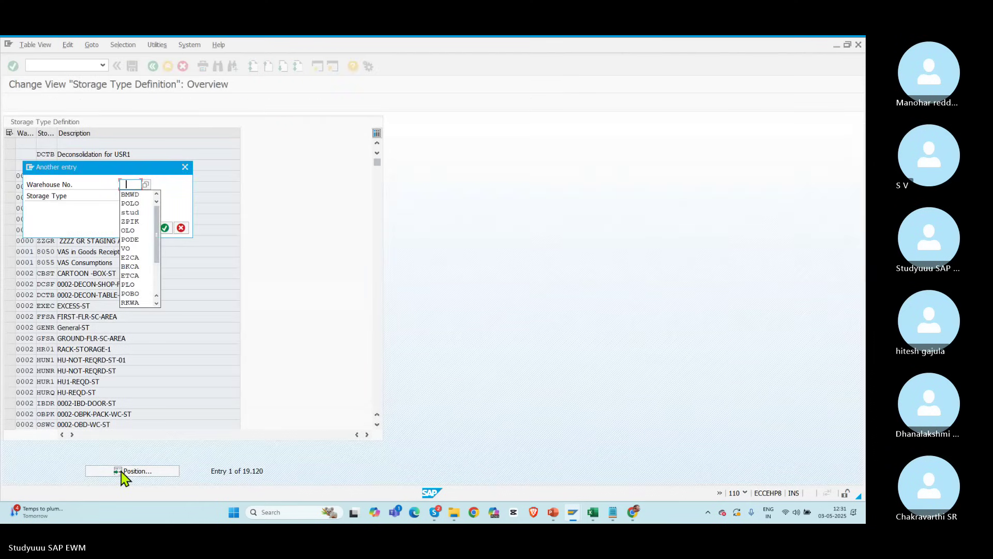
click(130, 195)
key(Return)
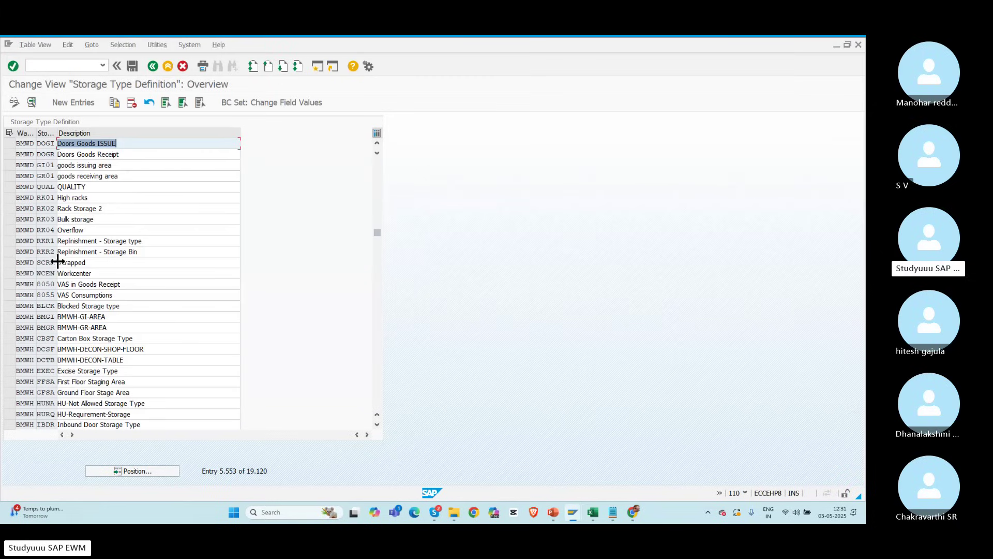
click(152, 244)
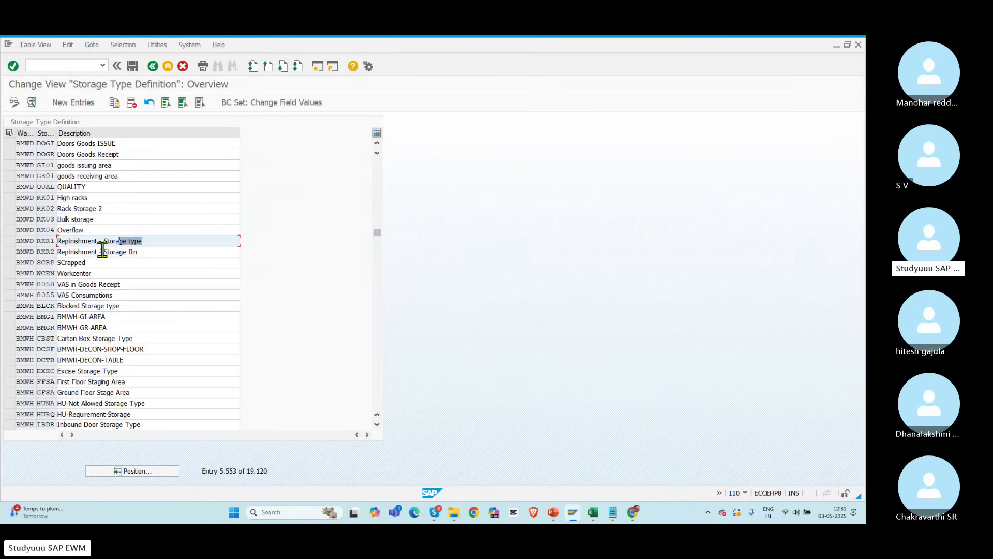
click(10, 242)
click(10, 252)
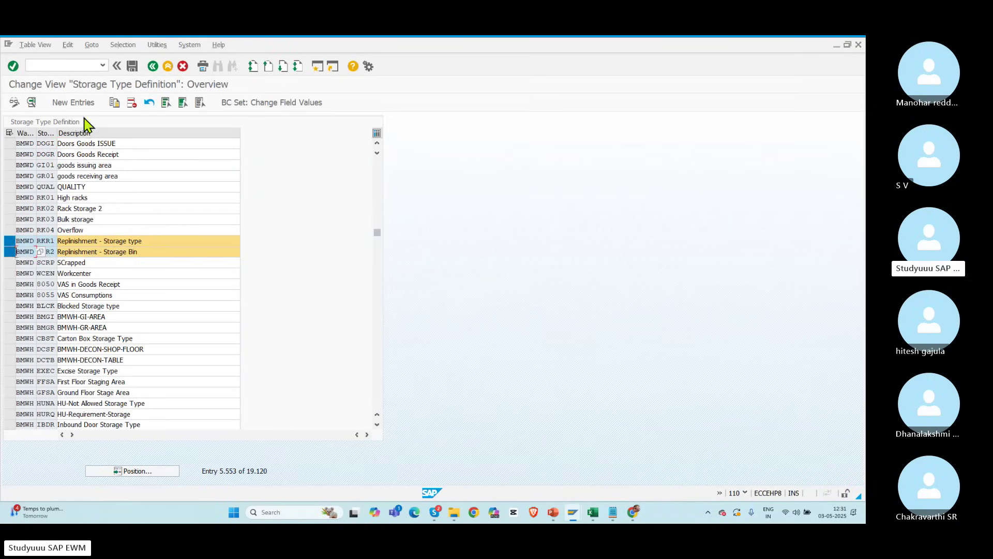
click(113, 102)
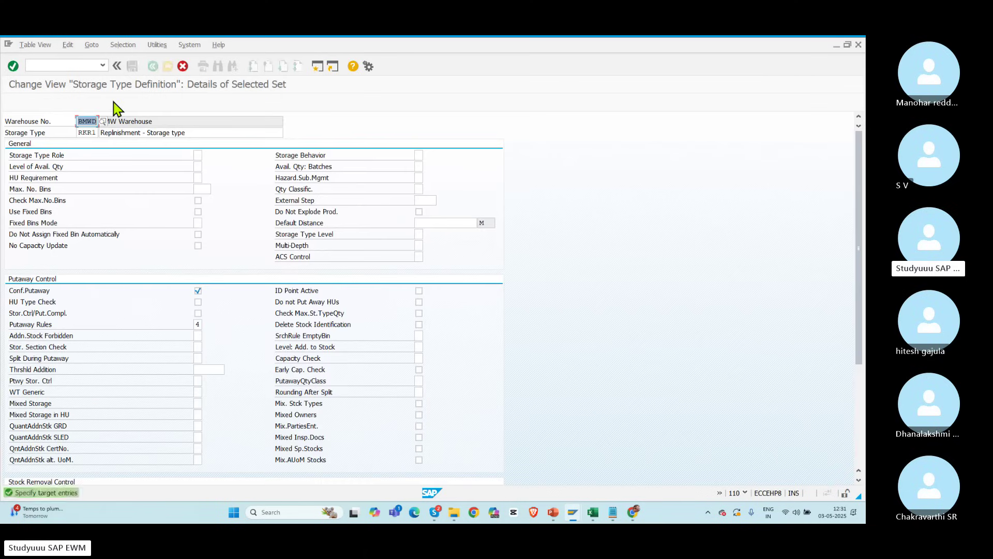
Step: Change the copied RKR1 entry to warehouse POLO and storage type POR1, keeping its replenishment description
click(86, 132)
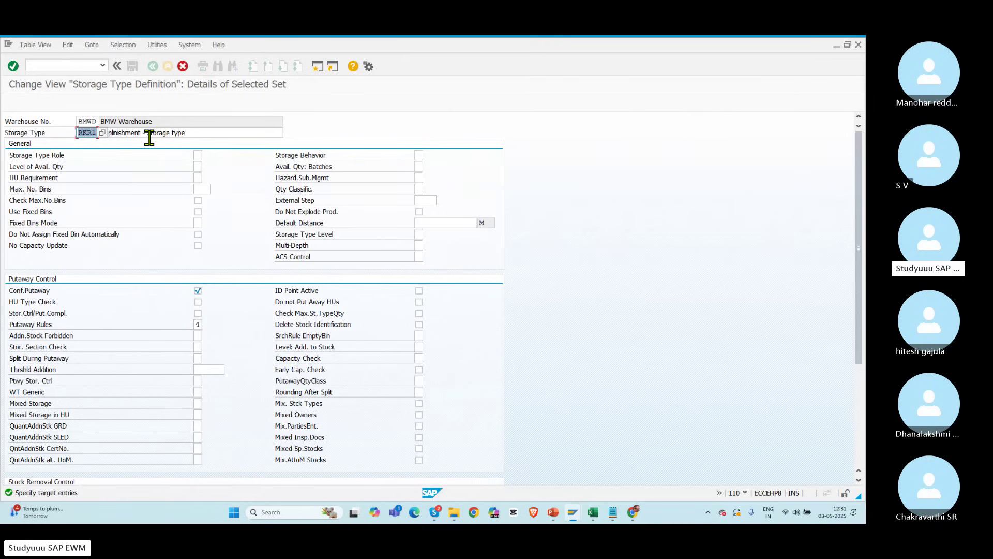
text(POR1)
drag(191, 133, 62, 138)
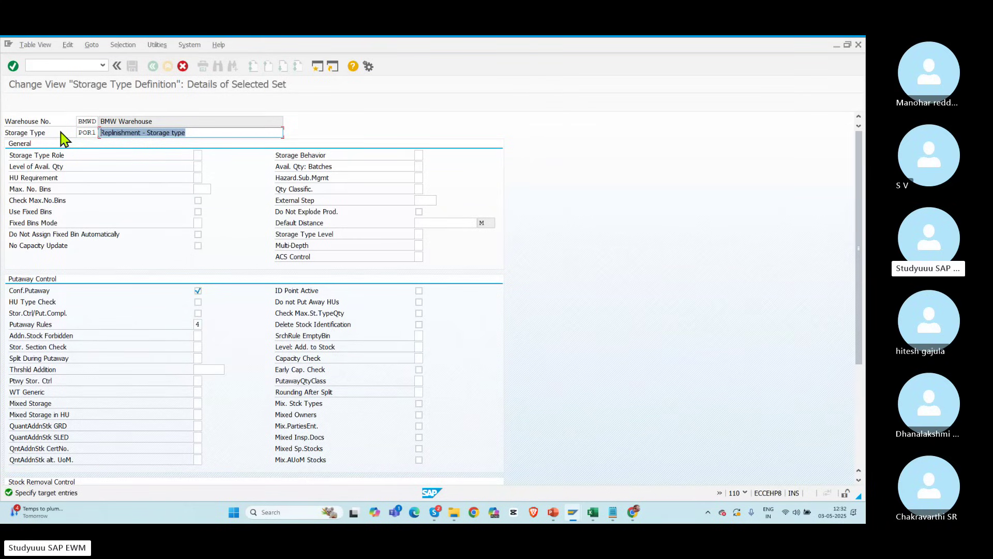
click(198, 290)
double_click(86, 121)
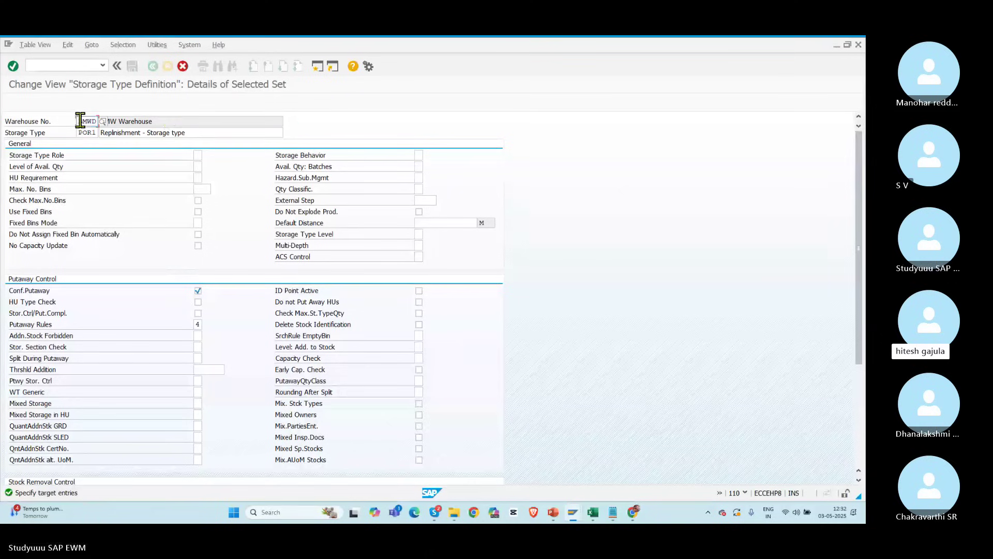
key(Tab)
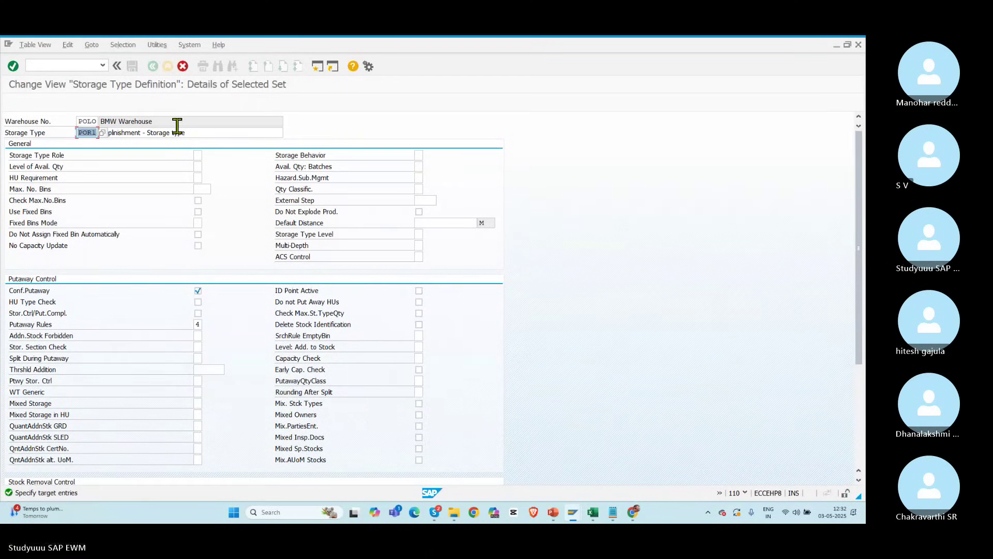
drag(207, 130, 42, 127)
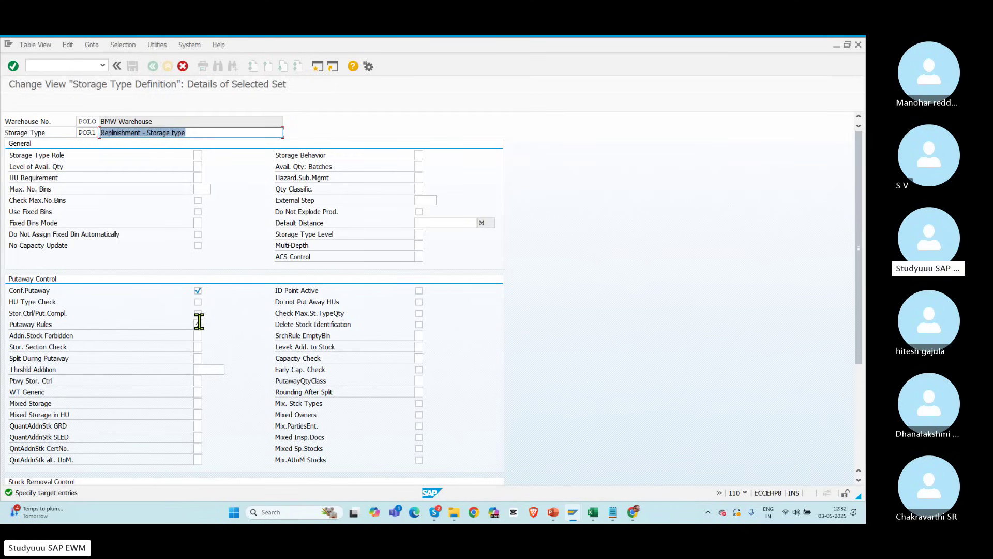
drag(854, 236, 859, 366)
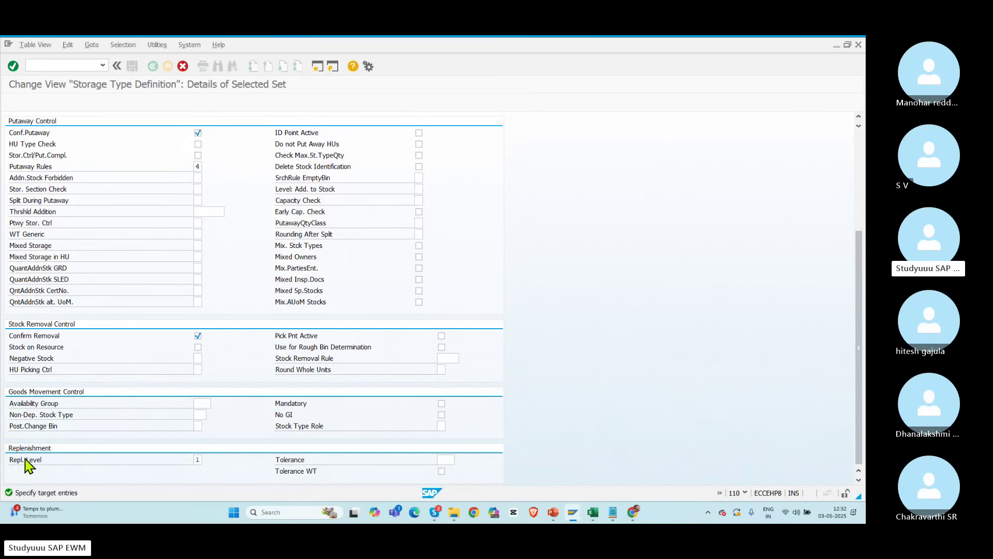
Step: Set POR1's replenishment level to 1, Storage Type Level, after comparing it with the fixed-bin option
click(206, 459)
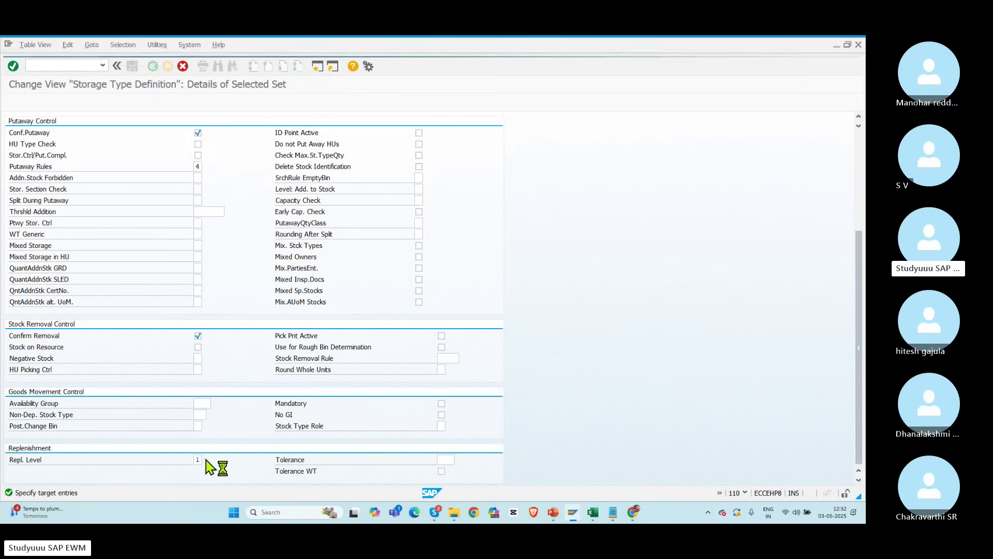
scroll(184, 248, up, 5)
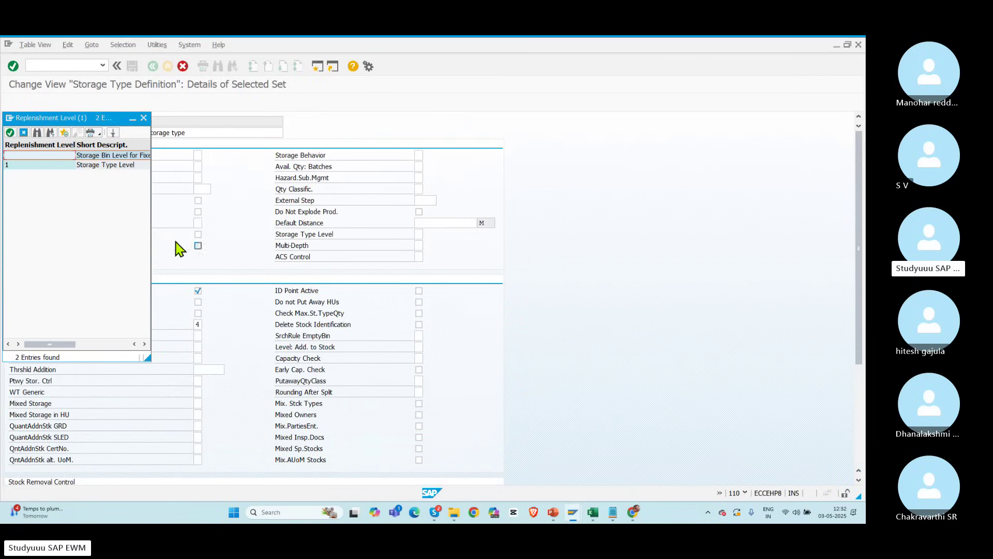
click(97, 167)
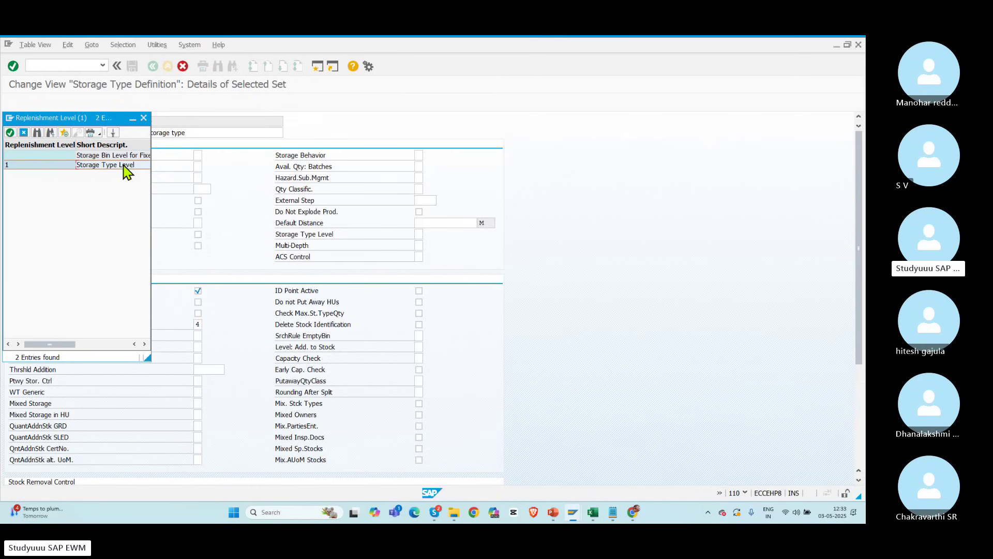
click(106, 155)
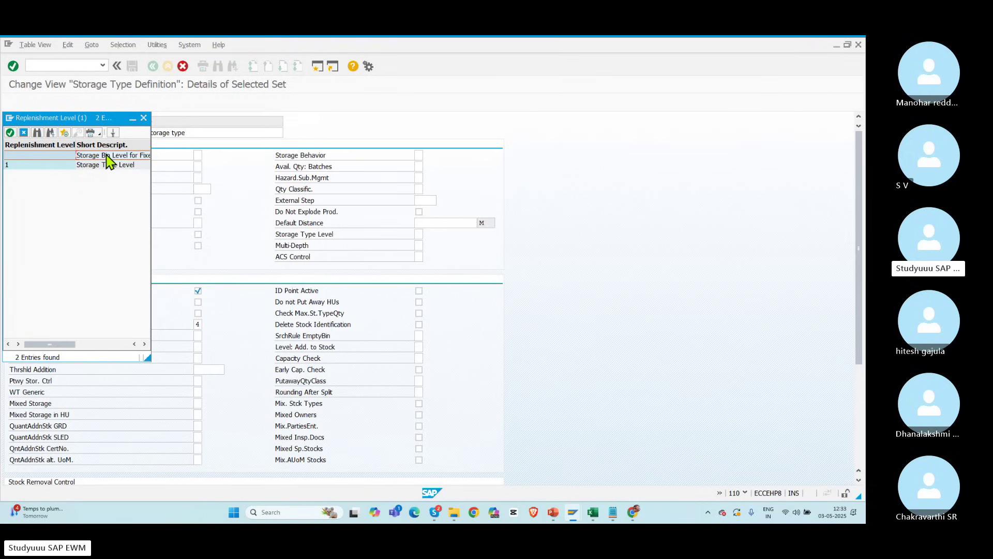
click(94, 166)
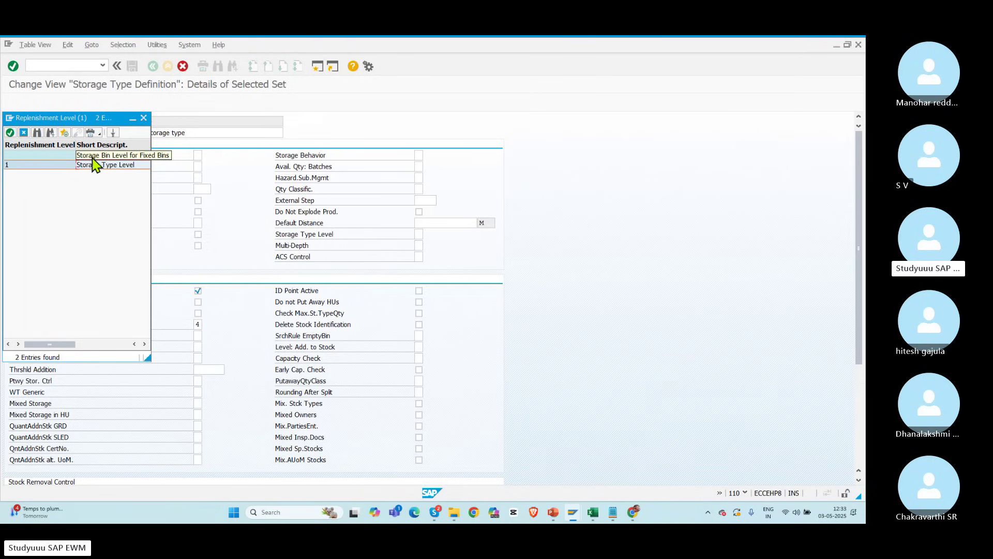
scroll(102, 169, right, 3)
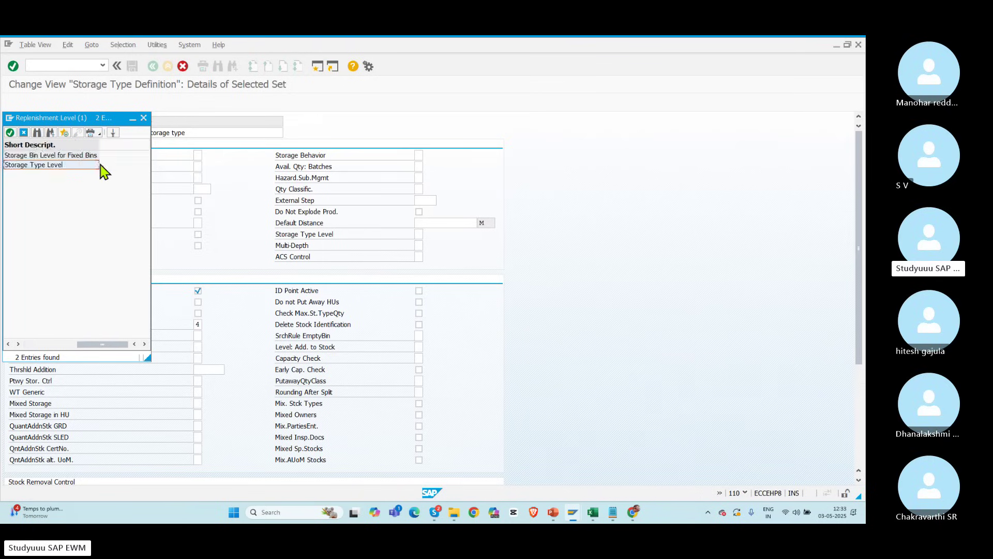
double_click(60, 166)
drag(856, 285, 856, 317)
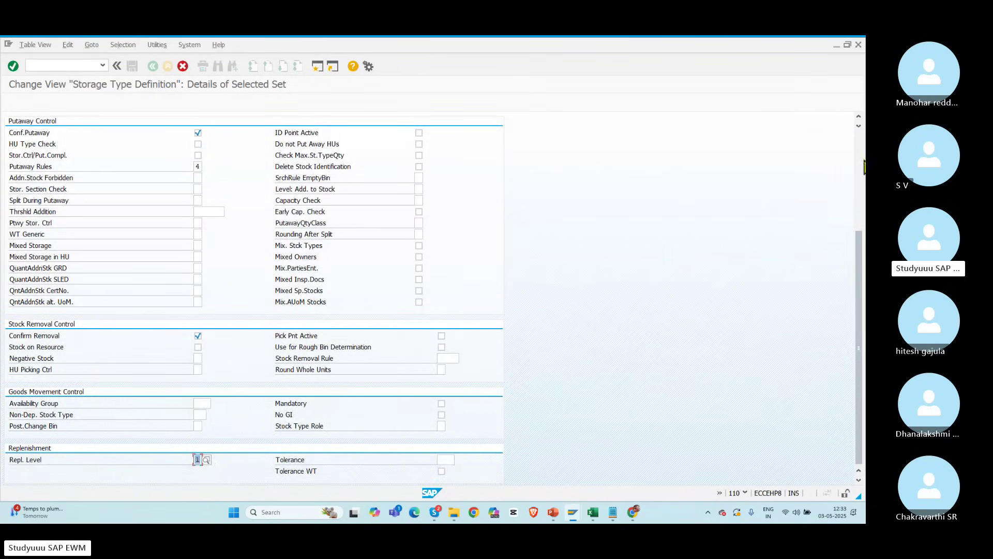
click(860, 165)
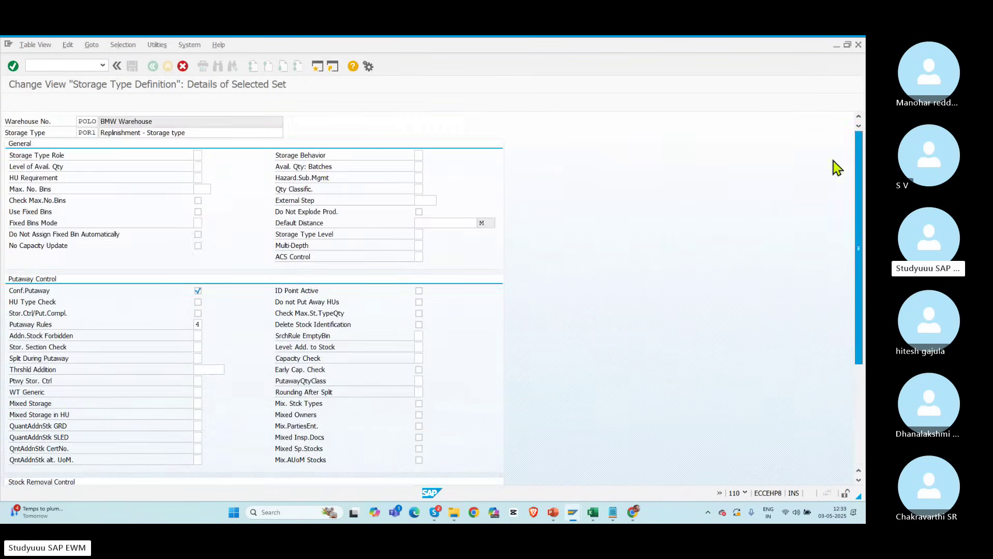
Step: Make the next copied entry storage type POR2 with replenishment level Storage Bin Level for Fixed Bins
click(133, 66)
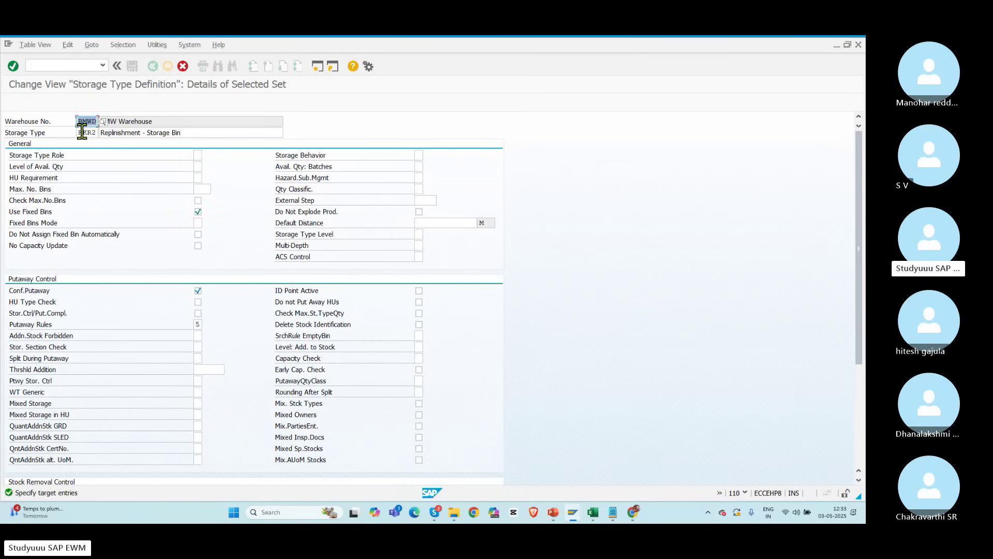
key(Tab)
text(POR2)
drag(858, 248, 853, 379)
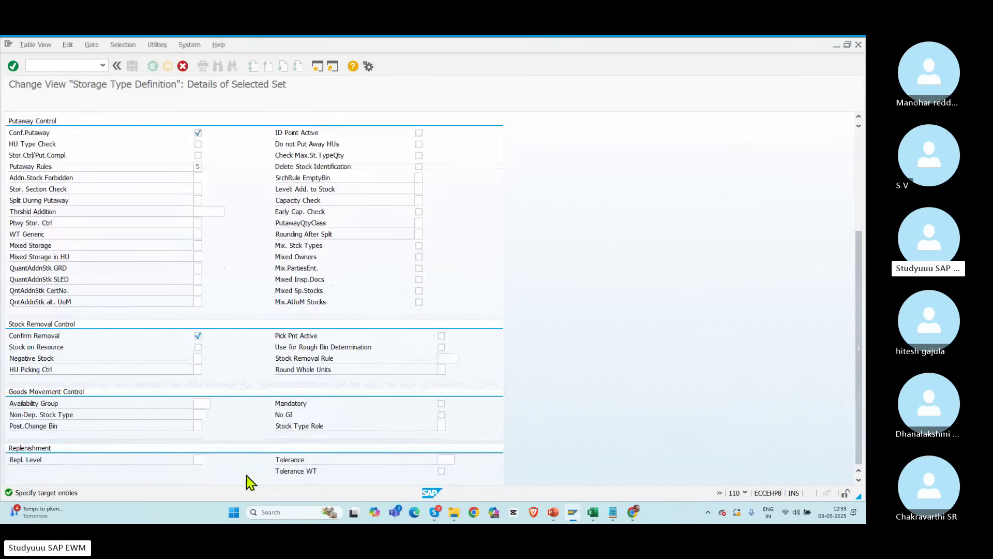
click(198, 458)
click(208, 460)
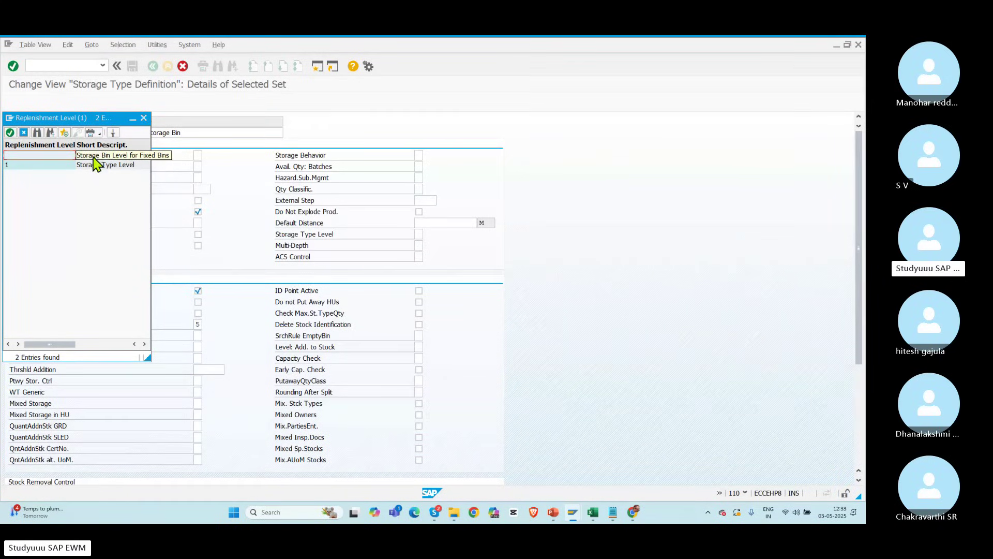
click(34, 156)
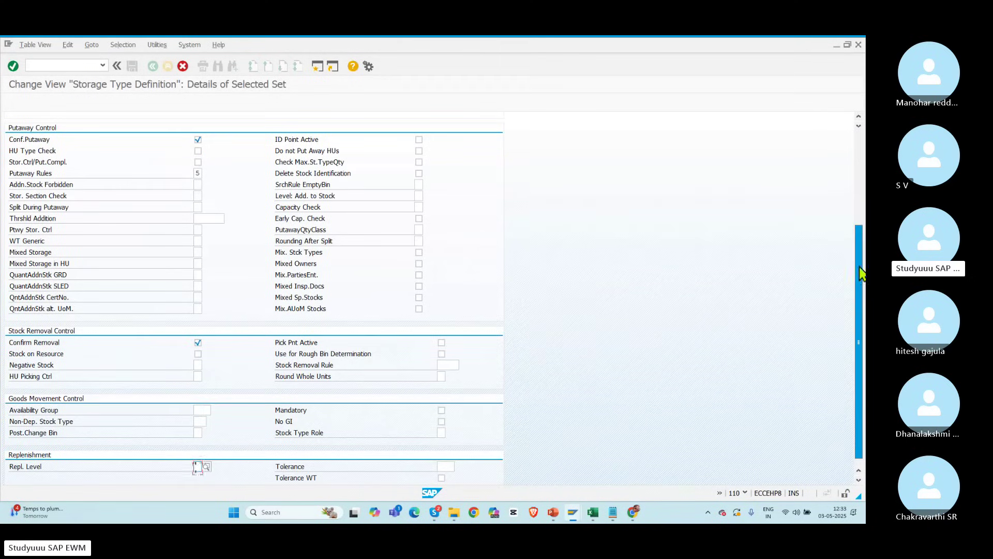
drag(862, 276, 855, 142)
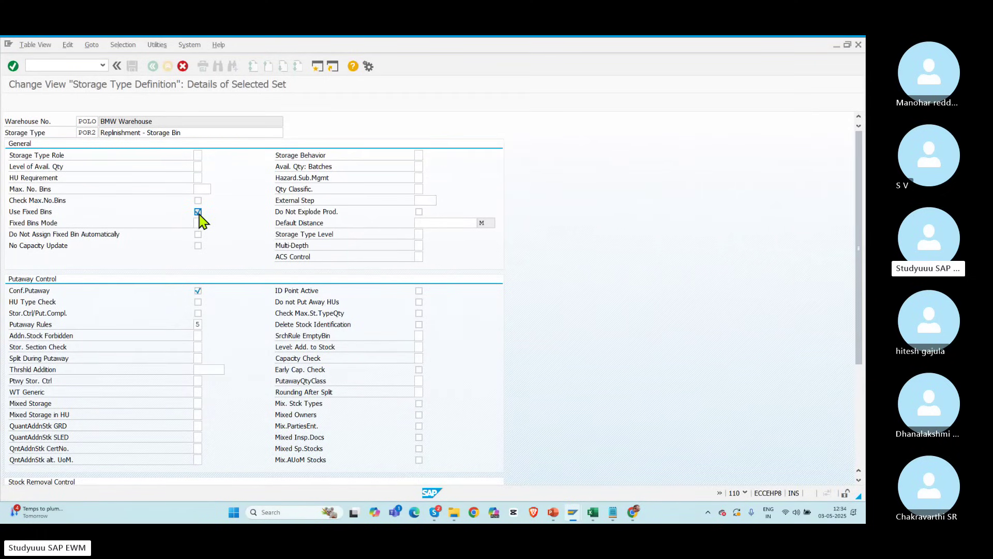
Step: Save storage types POR1 and POR2 to the customizing request and return to the IMG tree
key(Return)
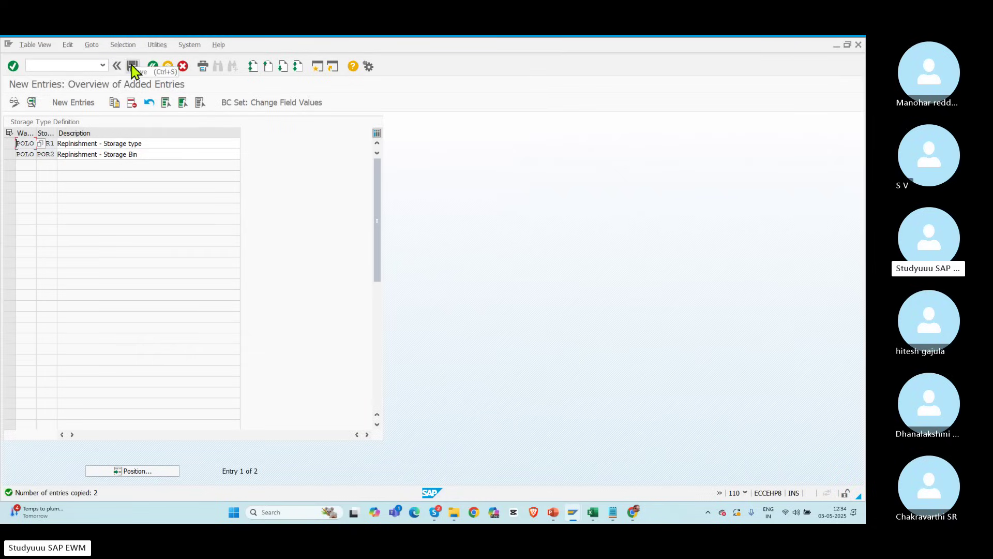
click(133, 67)
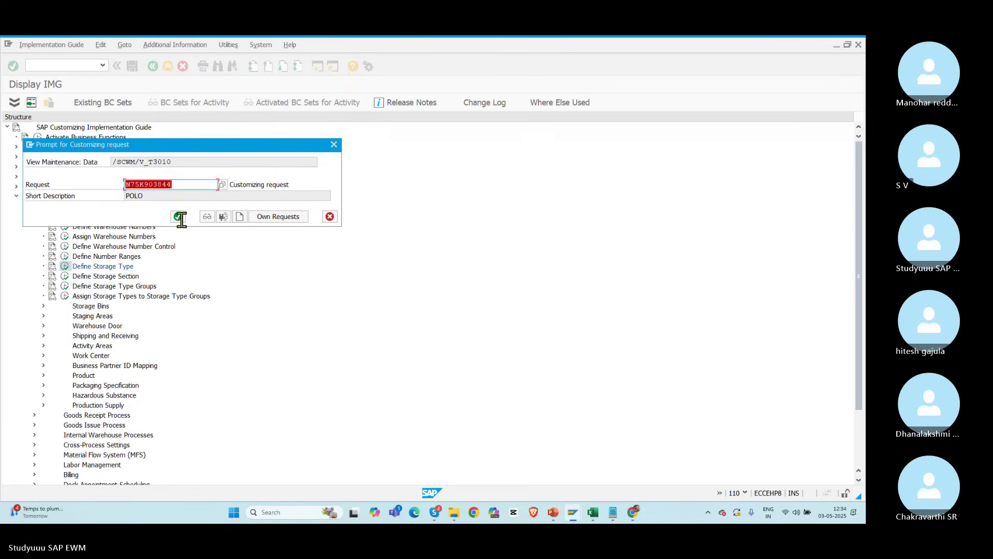
click(180, 217)
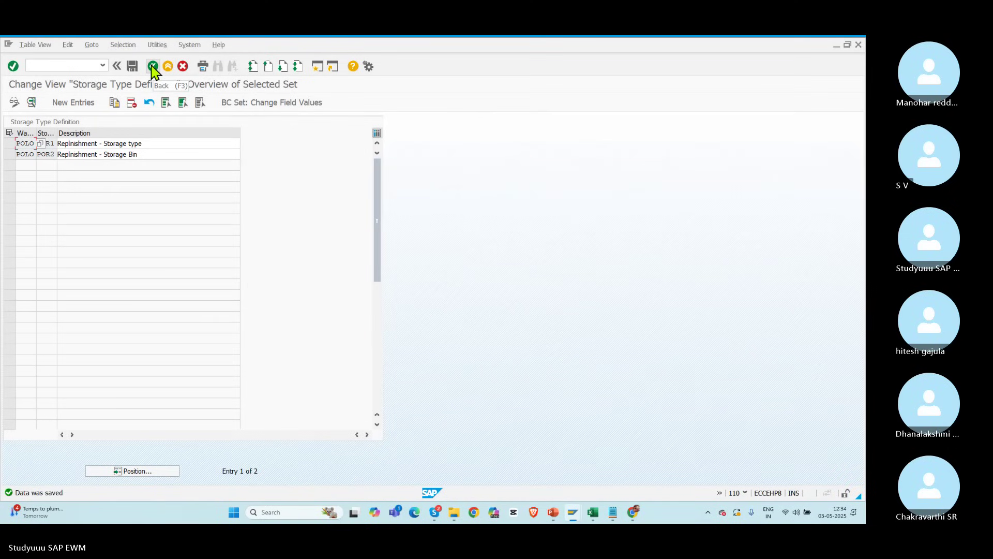
click(152, 67)
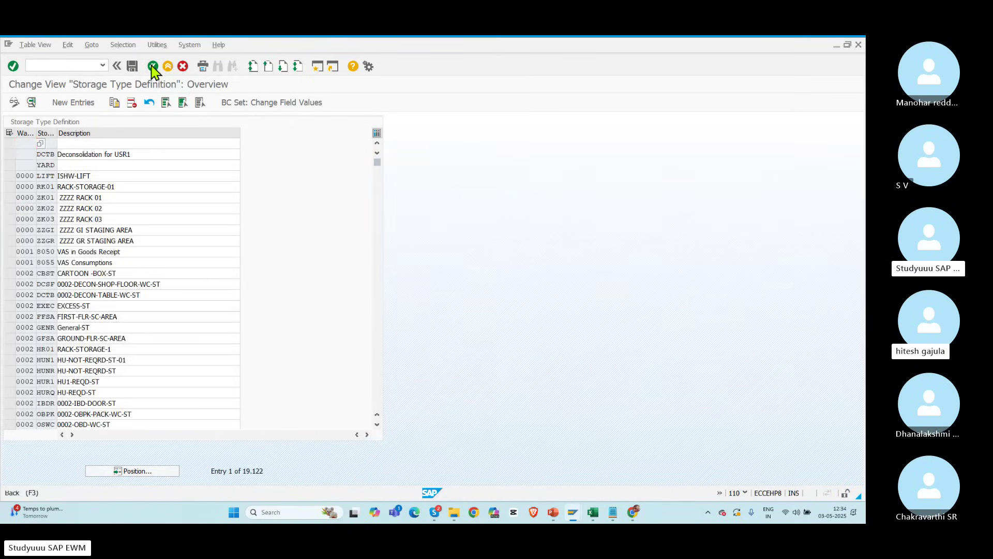
click(152, 68)
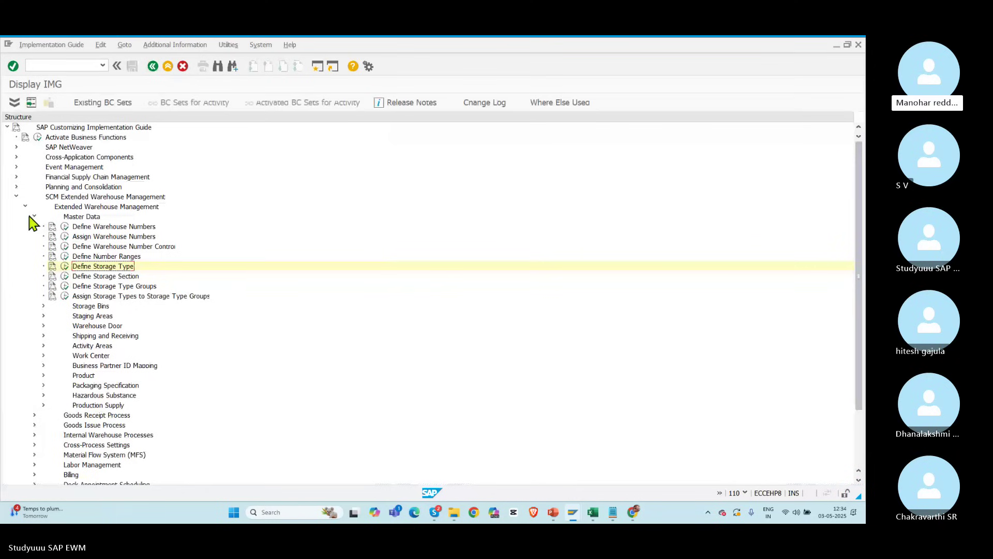
Step: Open Define Activity Area under Activity Areas and position it at warehouse POLO
click(43, 345)
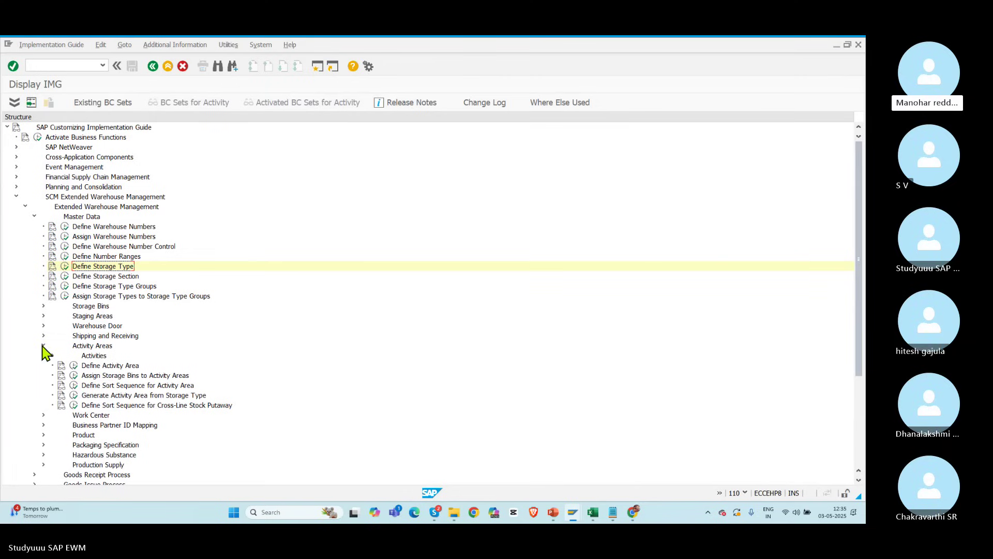
click(74, 365)
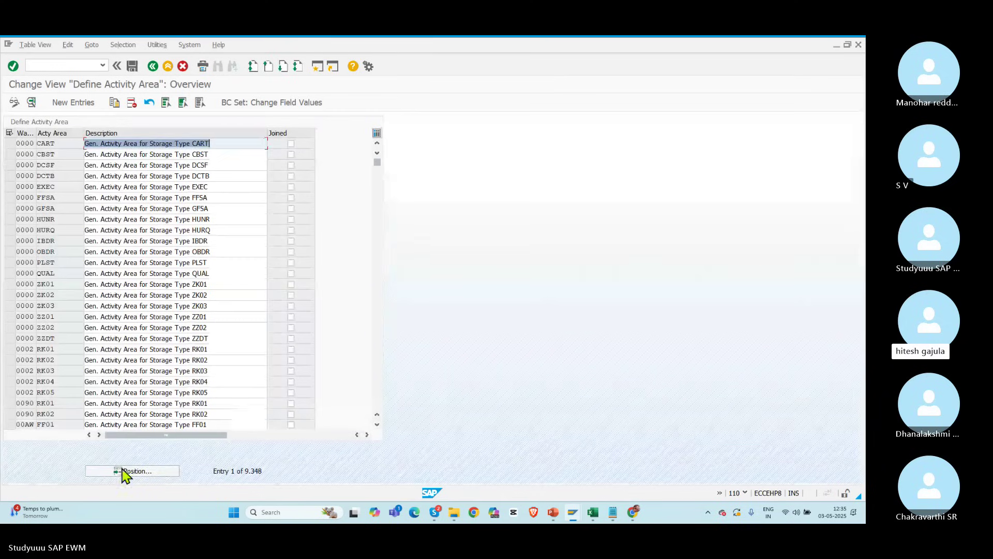
click(122, 469)
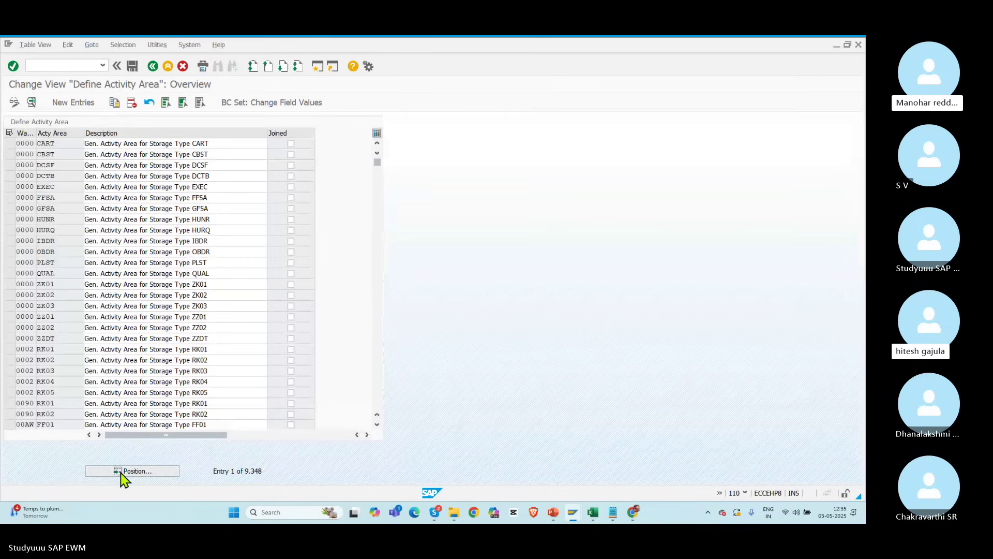
text(POL)
key(BackSpace)
key(BackSpace)
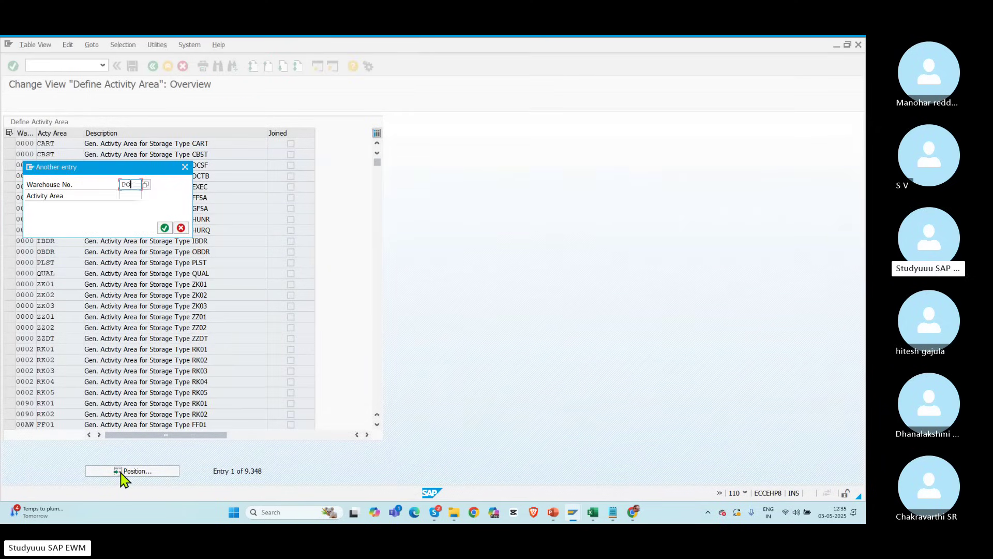
text(OLO)
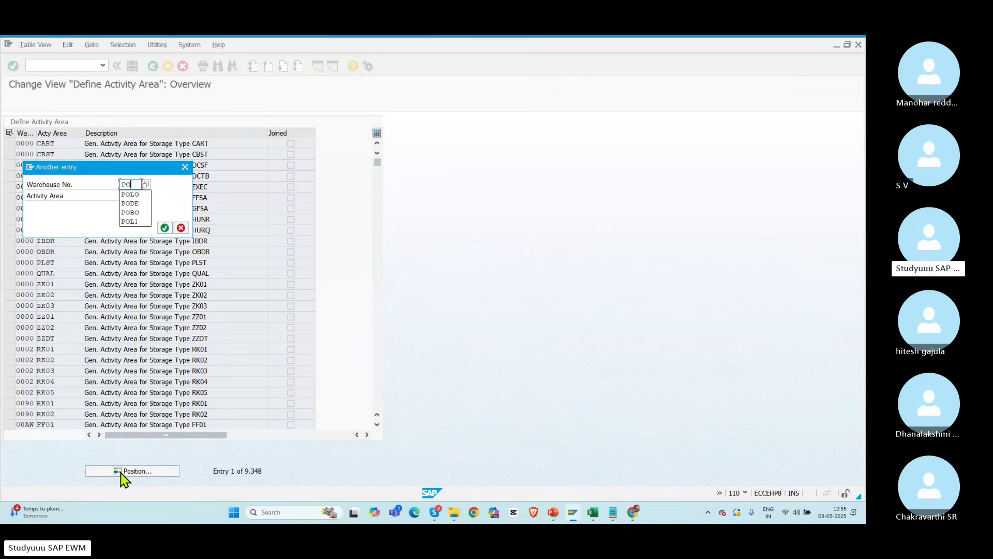
key(Return)
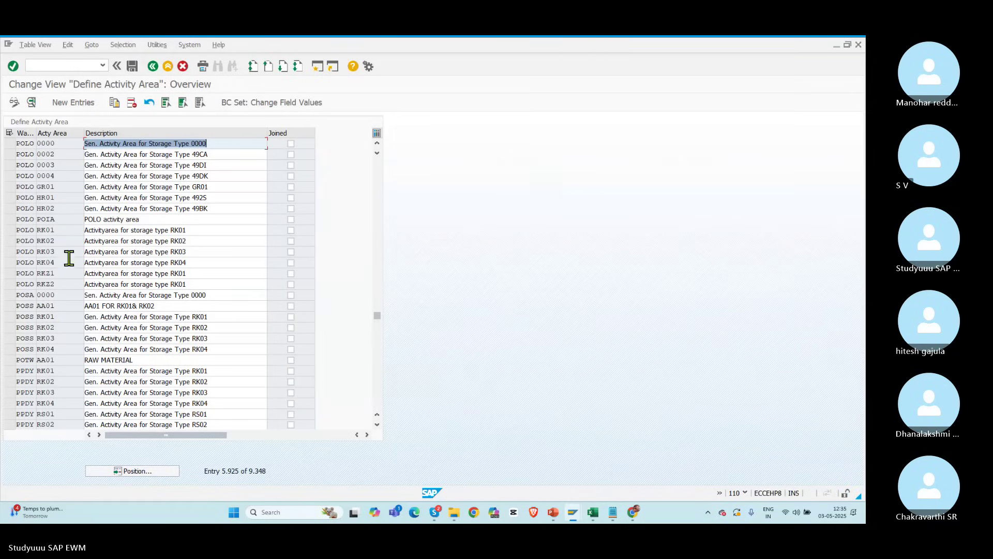
Step: Create activity area POR1 for warehouse POLO and save it to the customizing request
click(69, 103)
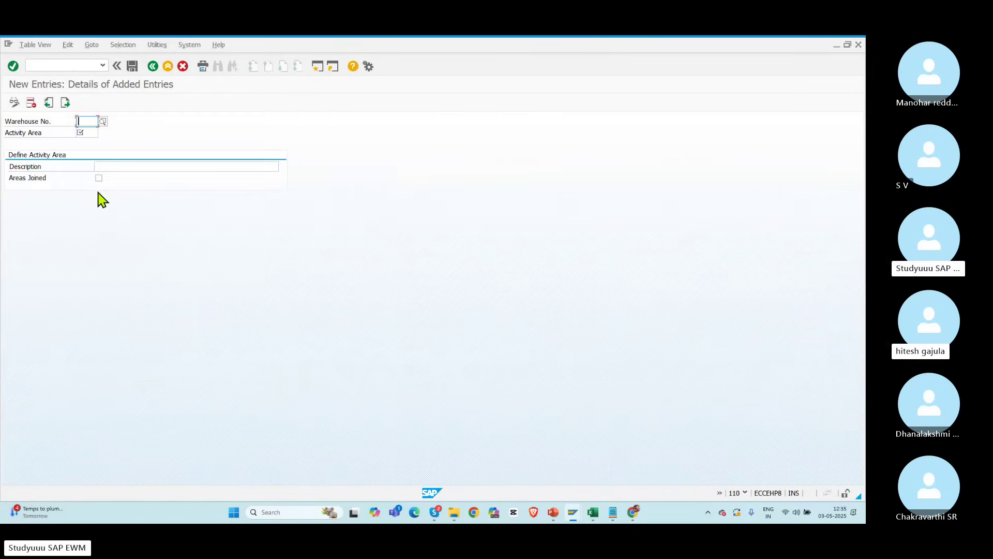
text(POLO)
key(Tab)
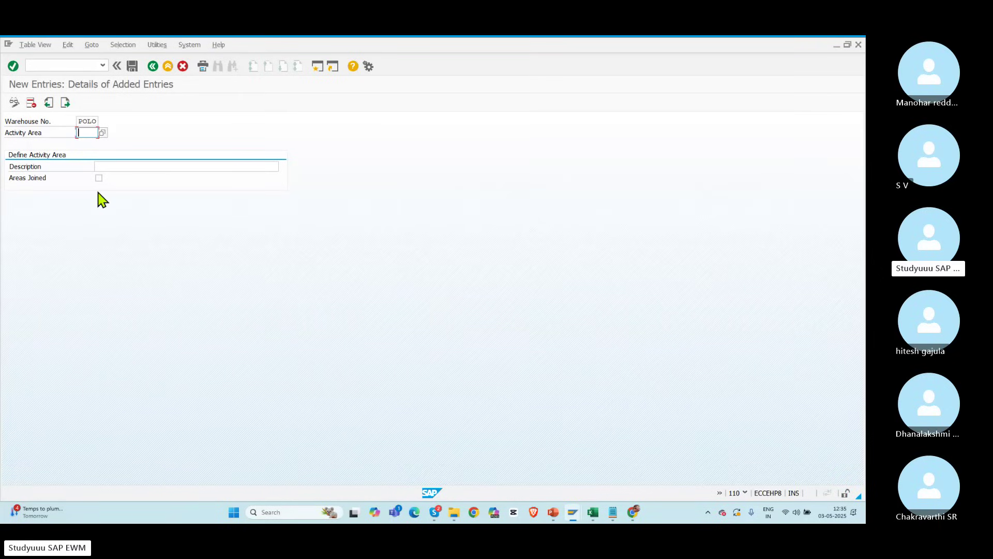
text(PO)
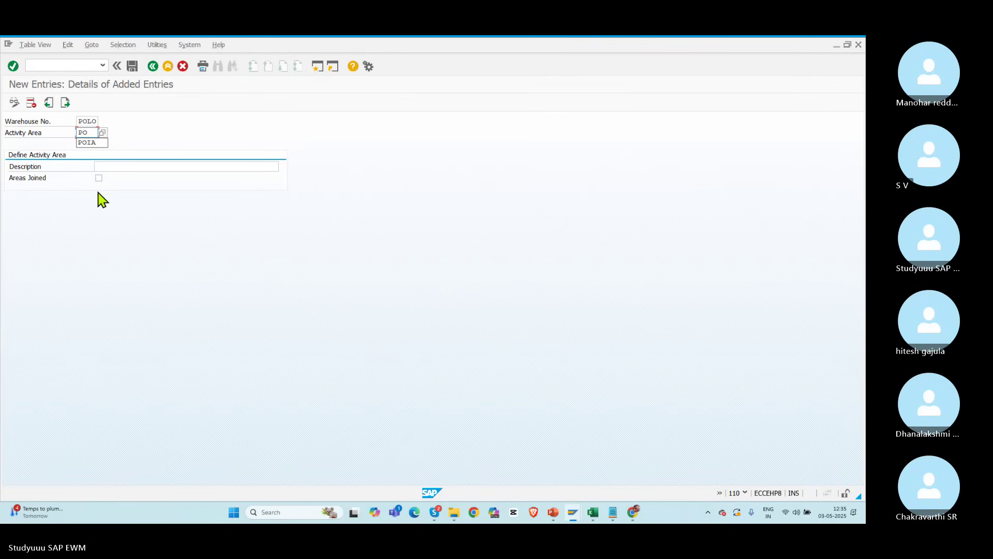
text(R1)
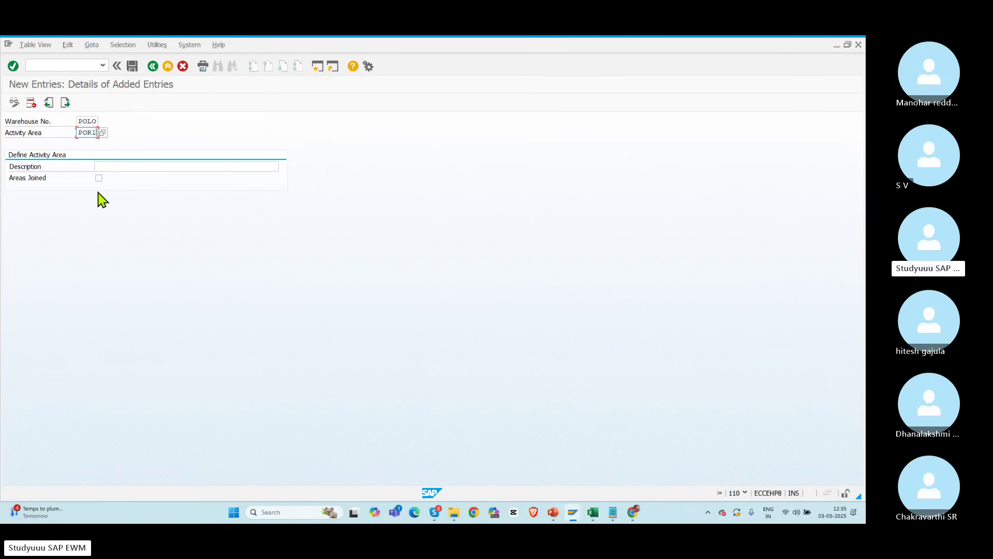
click(120, 165)
text(POR1)
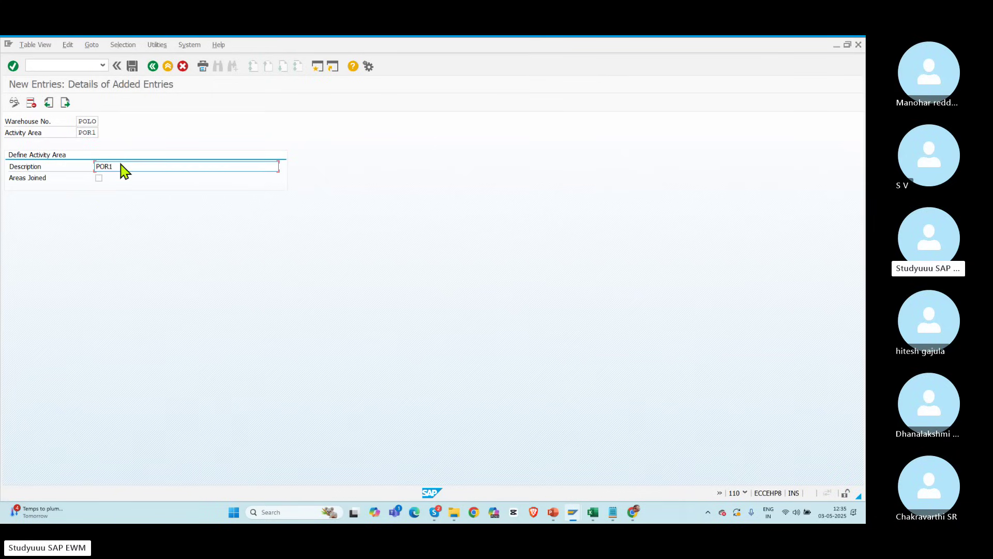
key(Return)
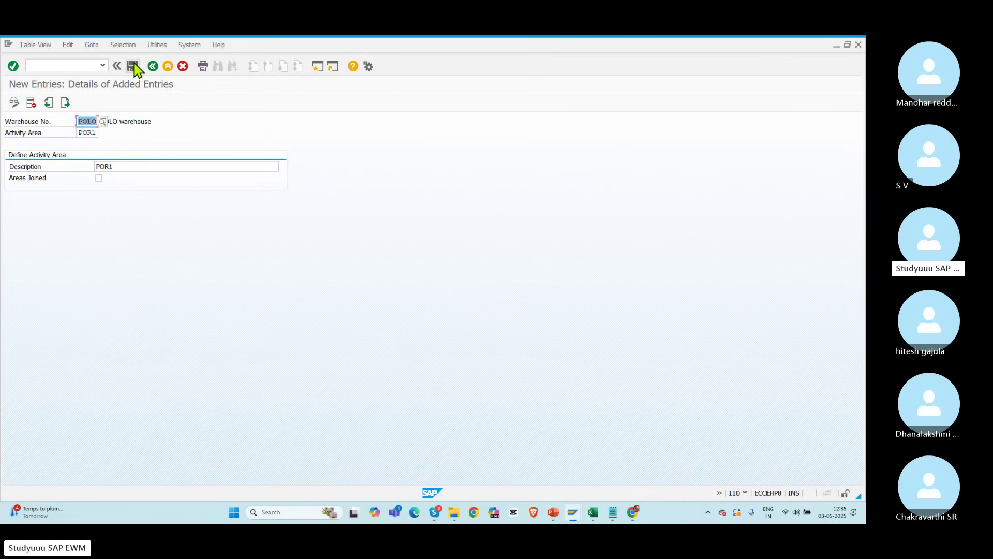
click(133, 66)
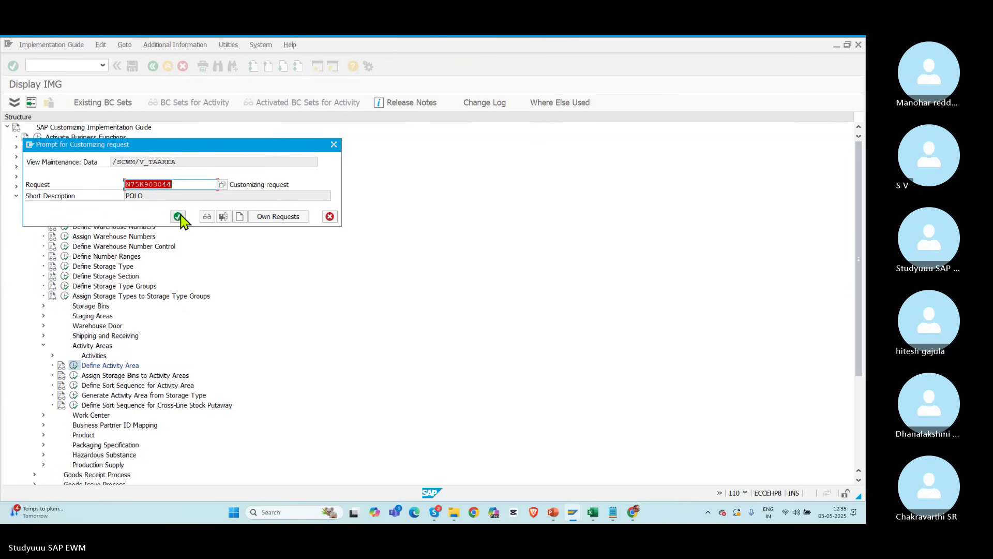
click(178, 216)
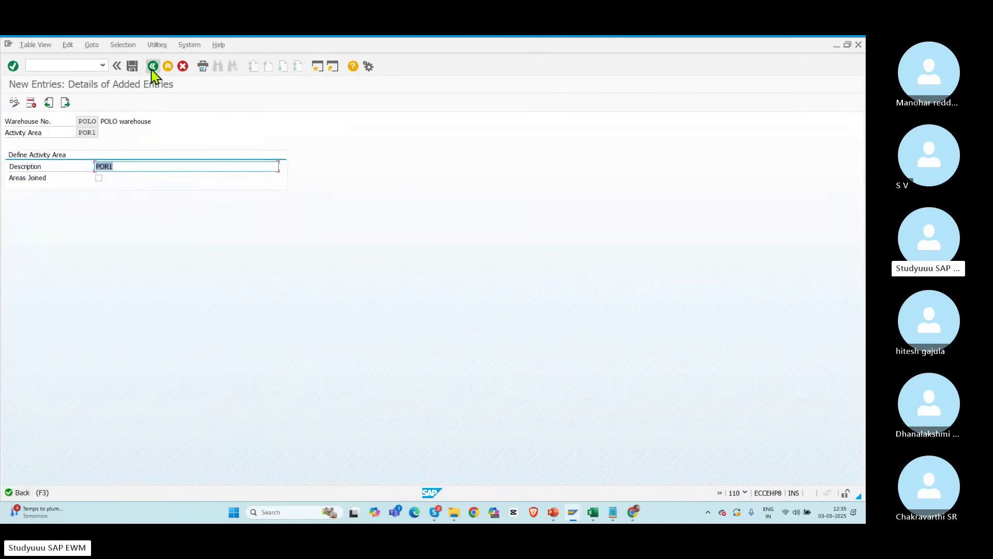
Step: Copy activity area POR1 as POR2 with description ending in 2, and save it
click(153, 66)
click(10, 143)
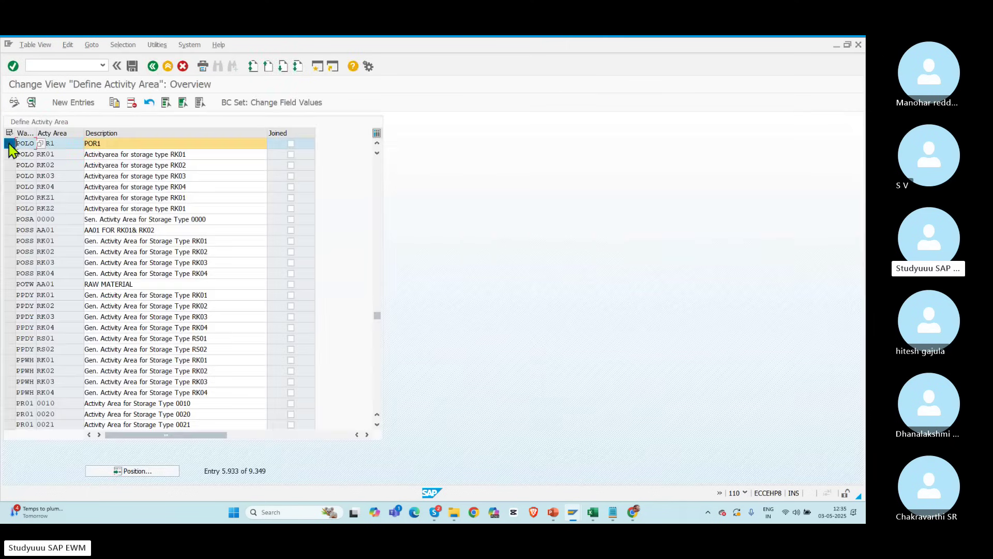
click(115, 102)
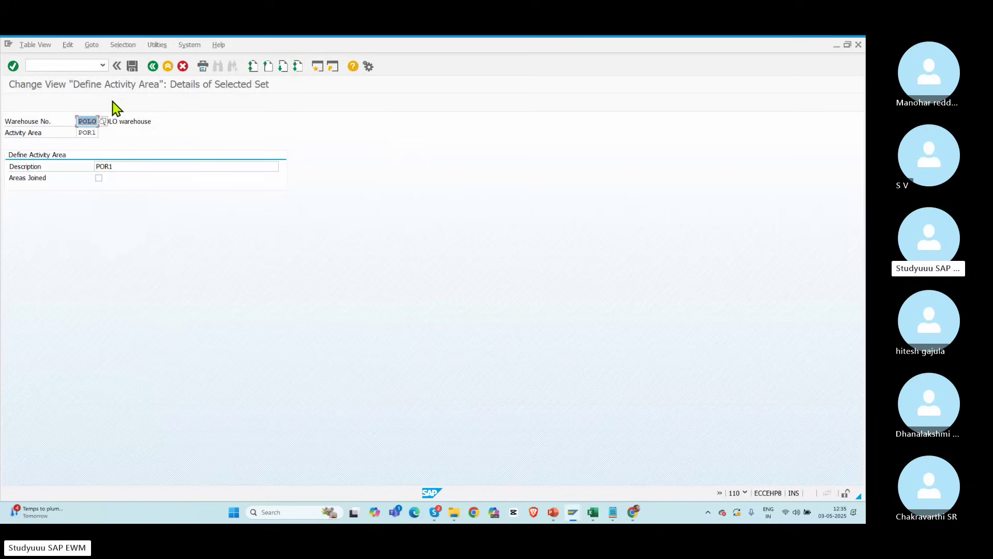
click(91, 132)
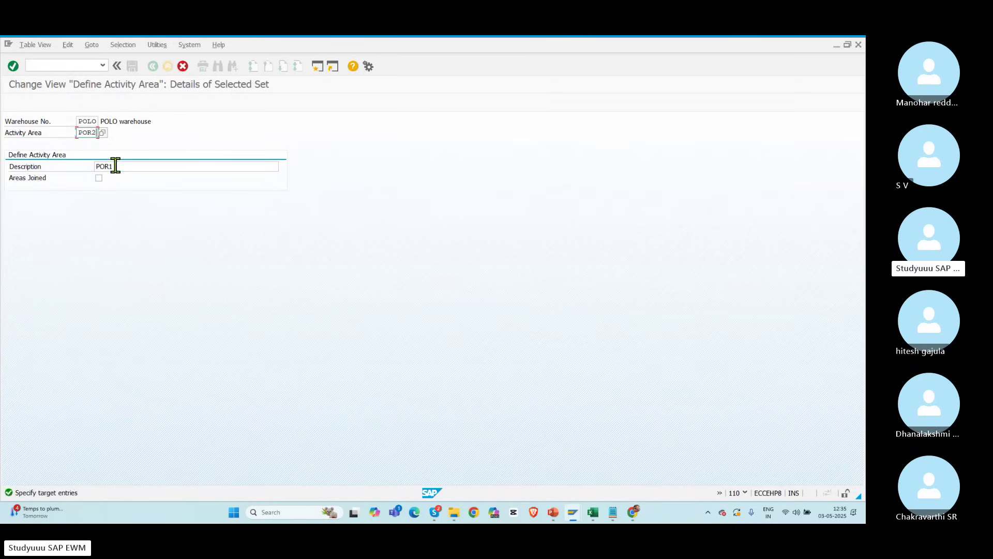
click(116, 165)
key(BackSpace)
text(2)
key(Return)
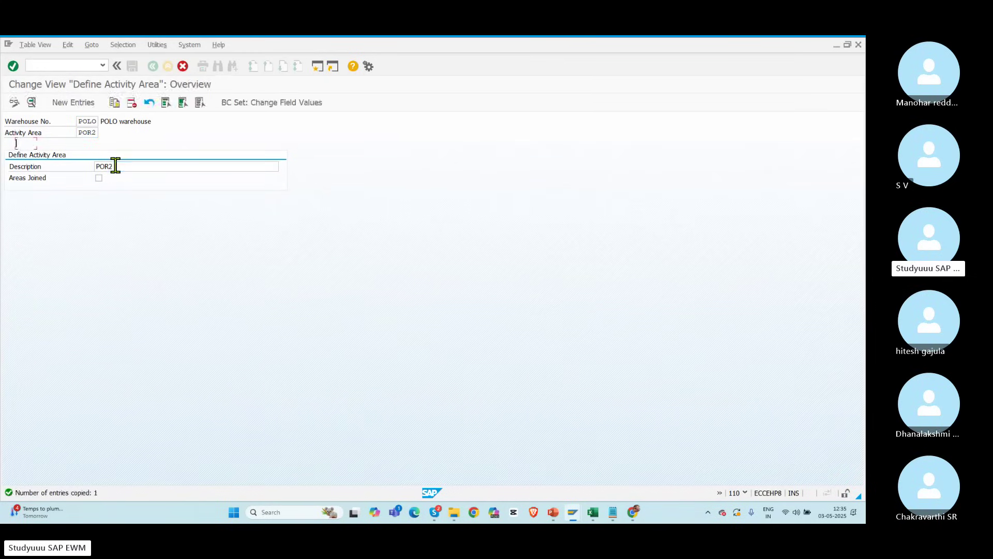
click(132, 66)
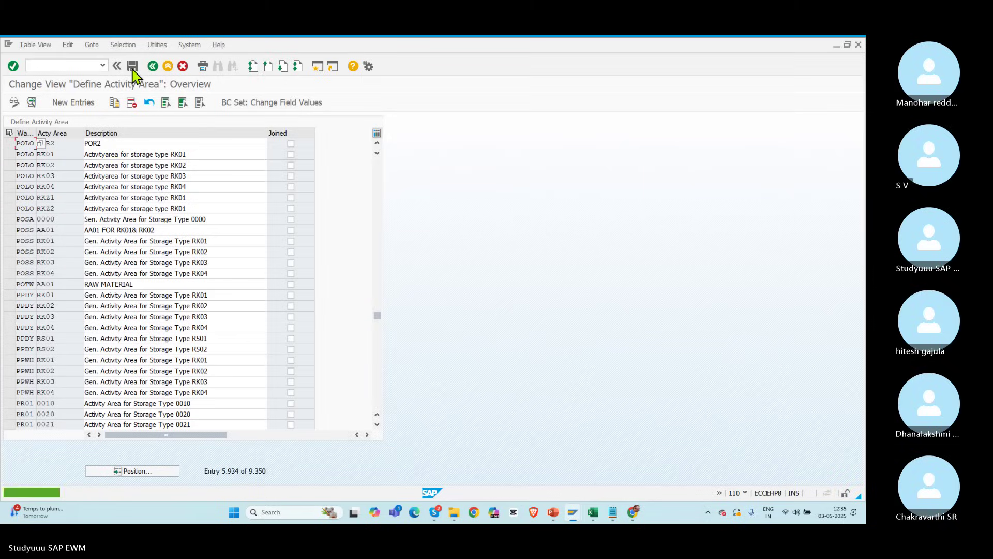
click(152, 66)
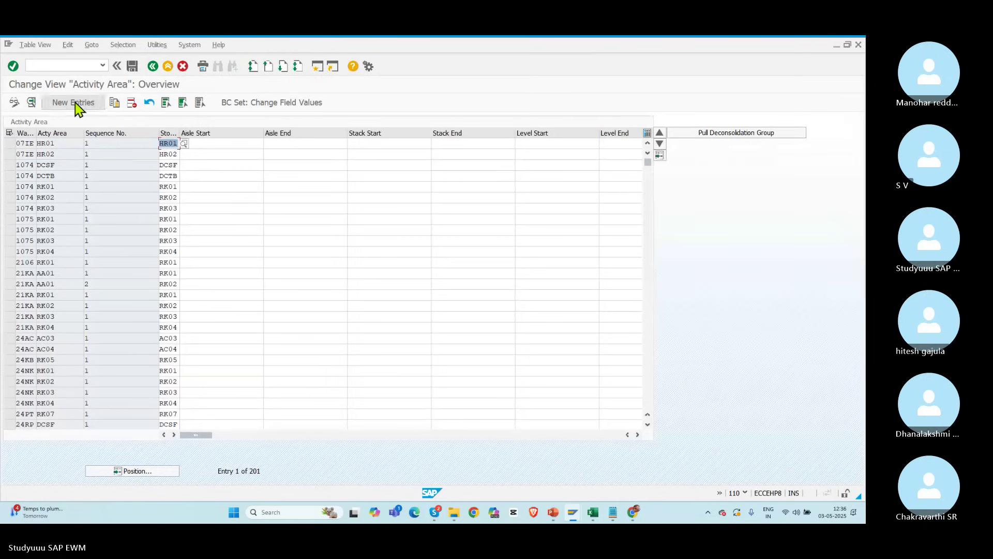
Step: Assign storage type POR1 to POLO activity area POR1 and save to the customizing request
click(75, 103)
text(POLO)
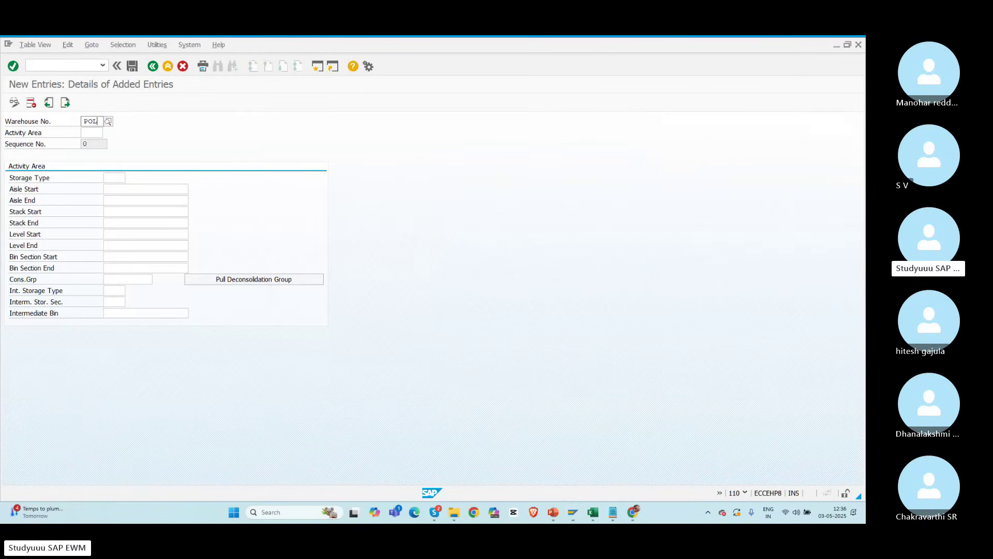
key(Tab)
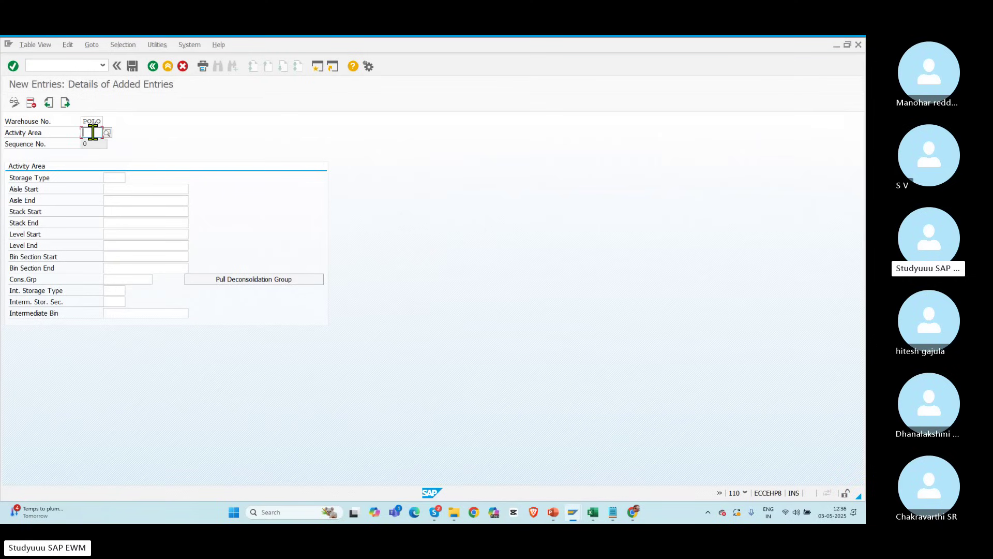
text(POR)
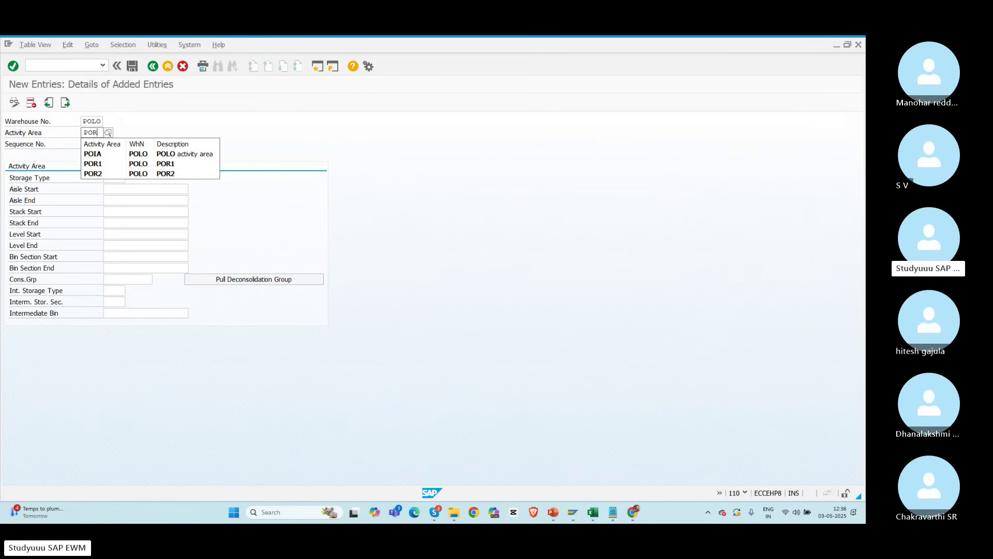
text(1)
key(Return)
text(PO)
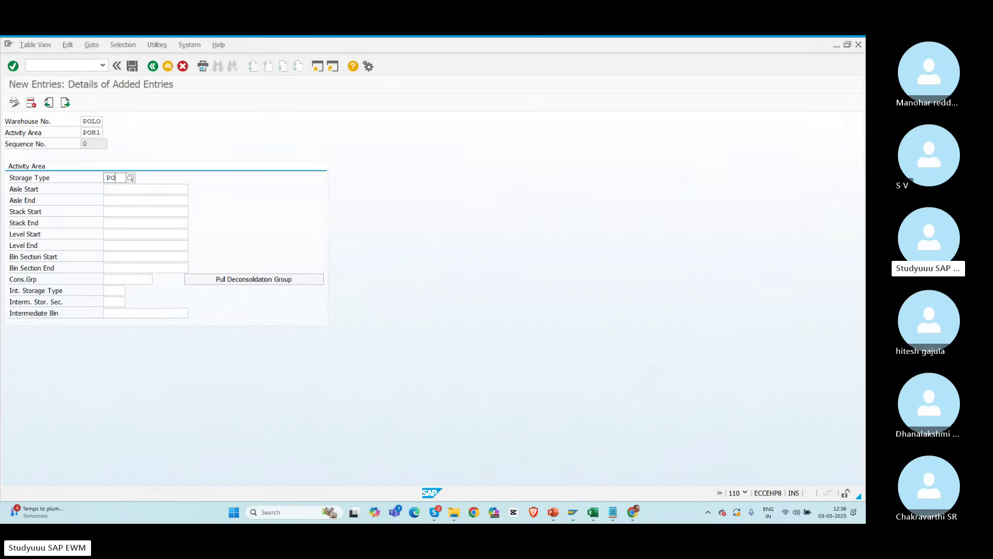
text(R1)
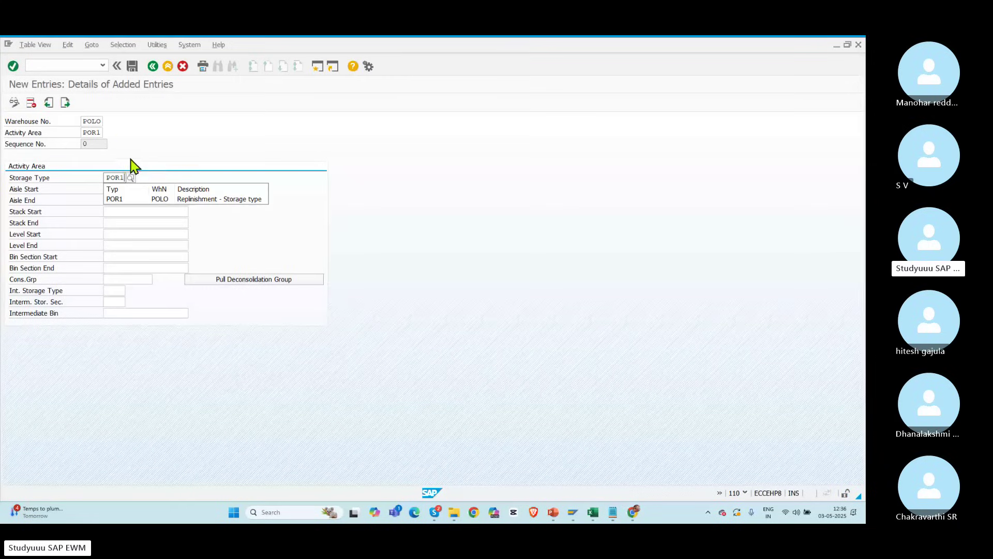
click(113, 199)
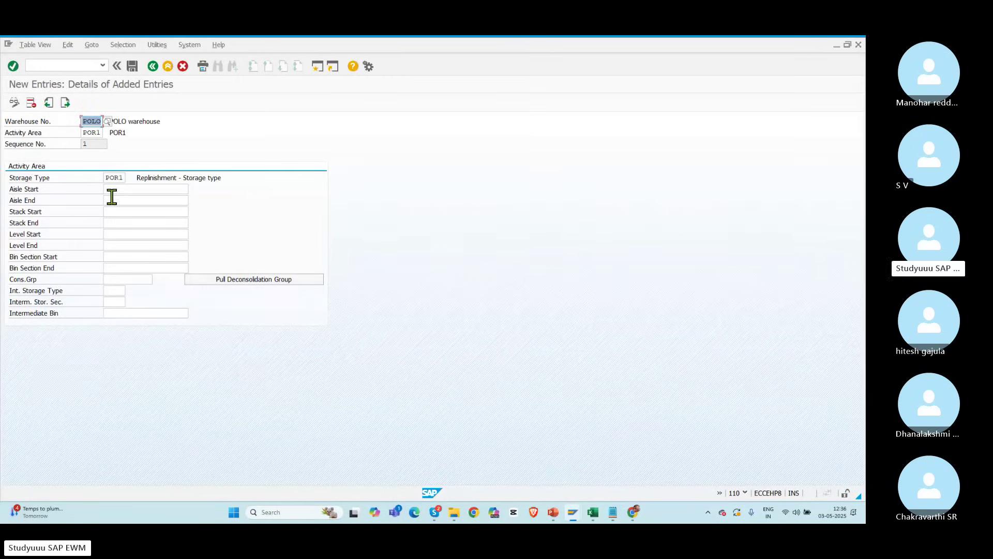
click(132, 65)
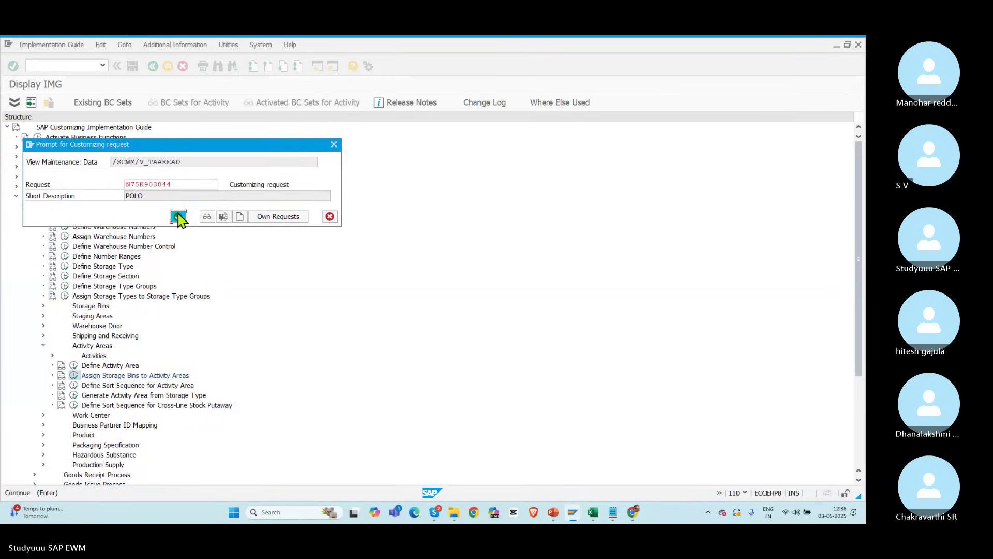
click(176, 215)
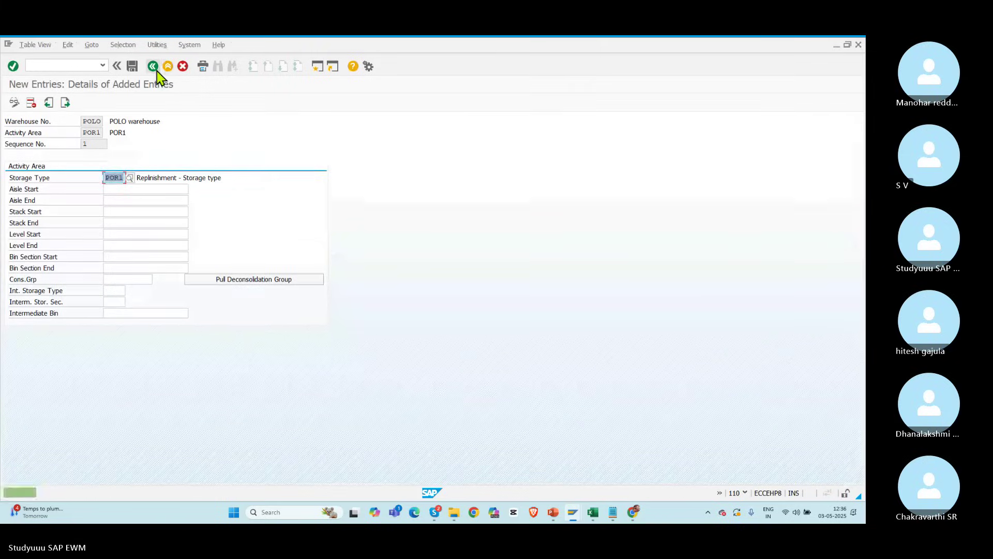
click(153, 66)
click(153, 66)
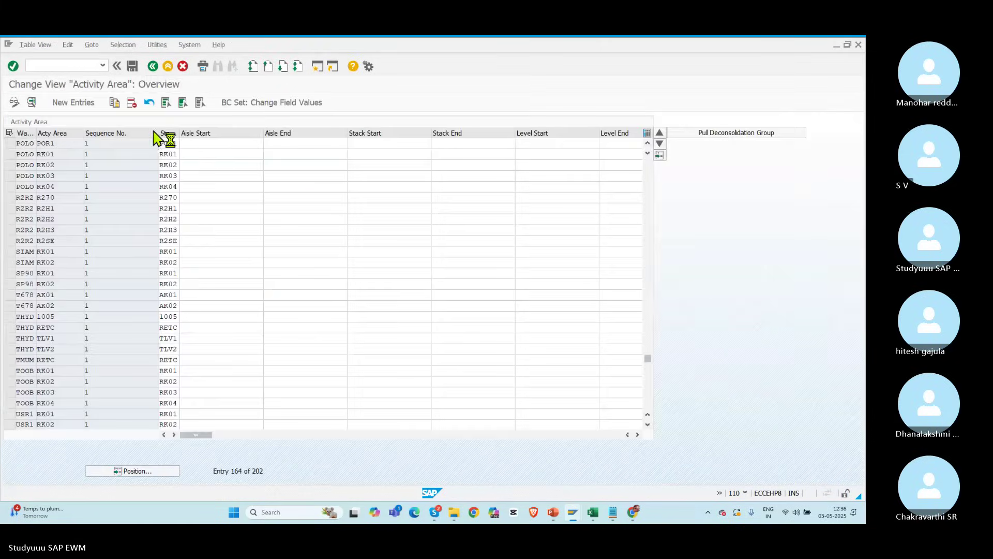
Step: Assign storage type POR2 to POLO activity area POR2, save, and return to the IMG tree
click(74, 376)
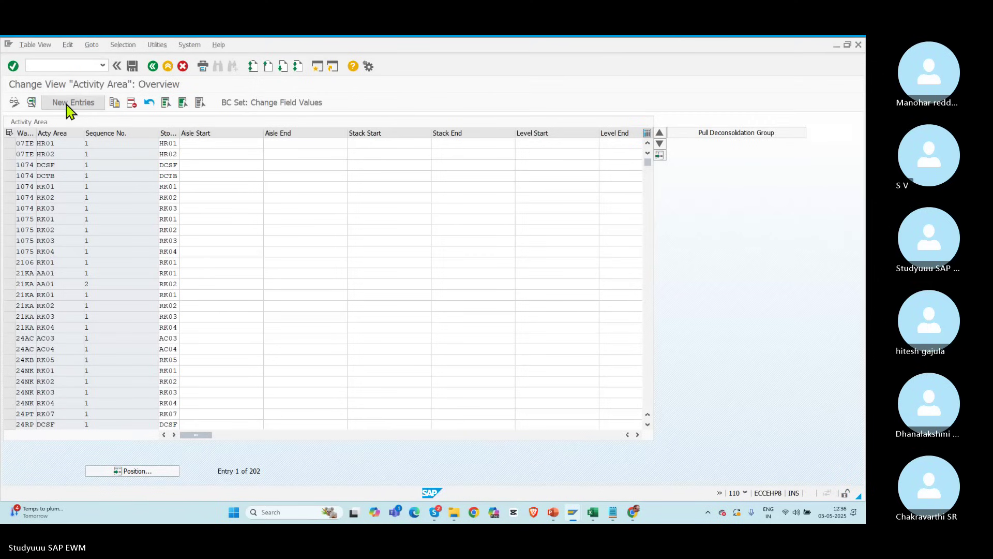
click(70, 103)
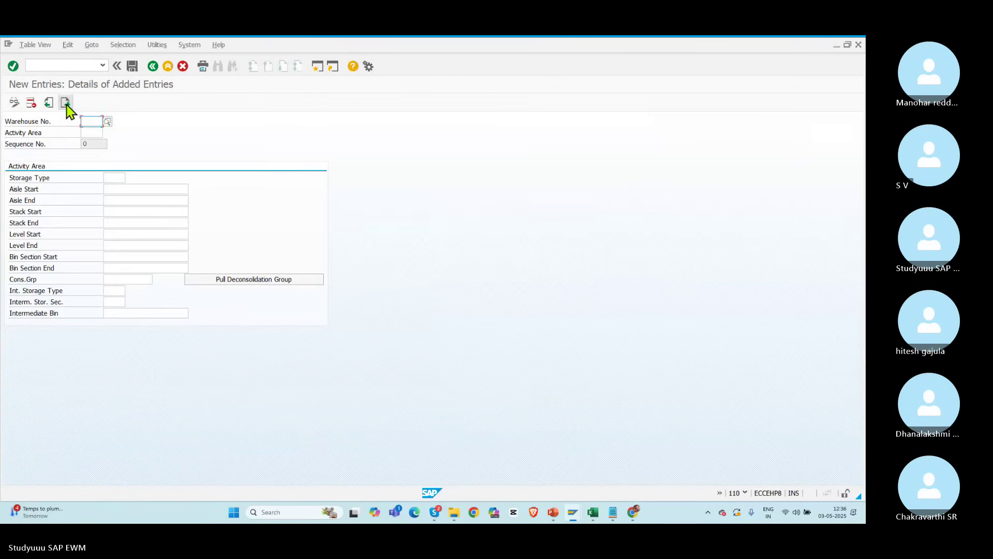
text(POLO)
key(Tab)
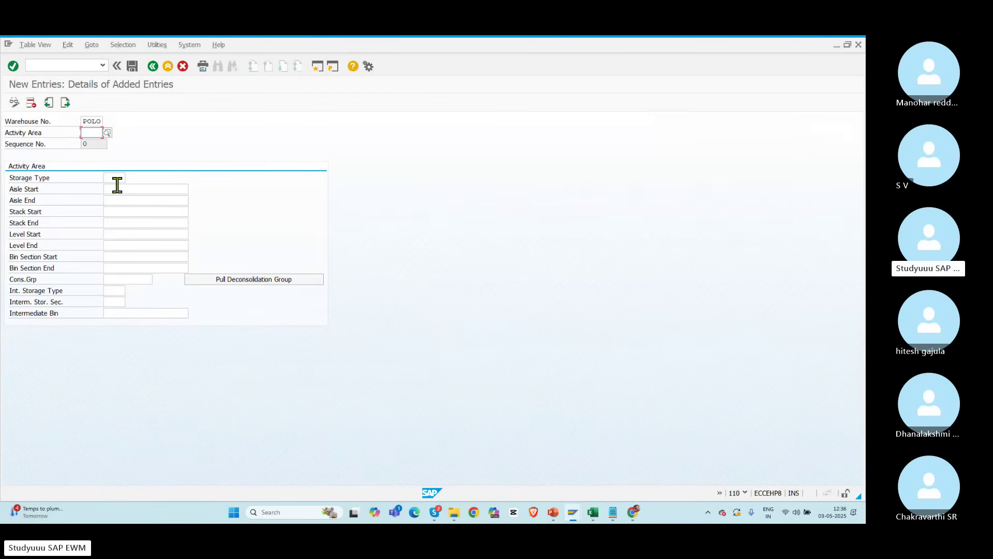
text(POR2)
click(117, 181)
text(POR2)
key(Return)
click(132, 66)
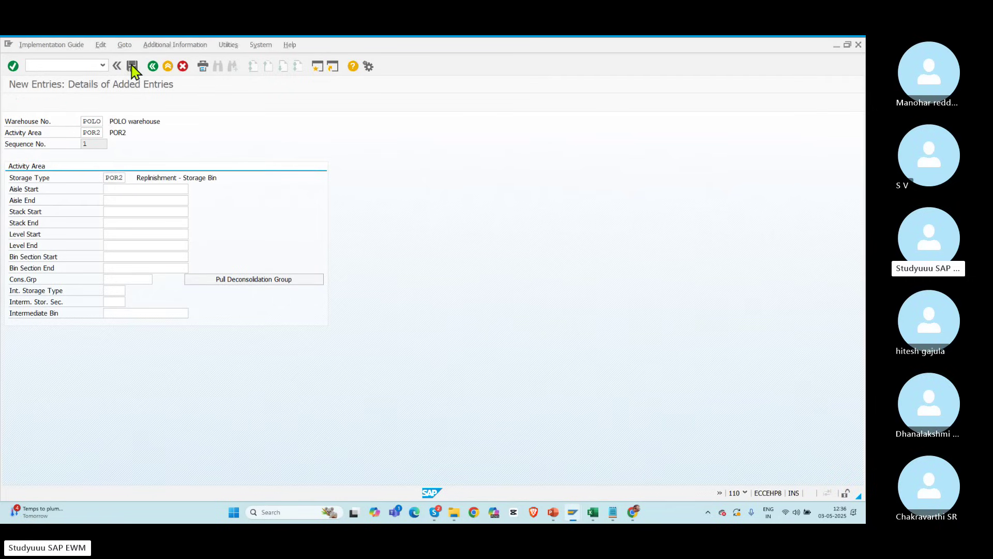
click(178, 216)
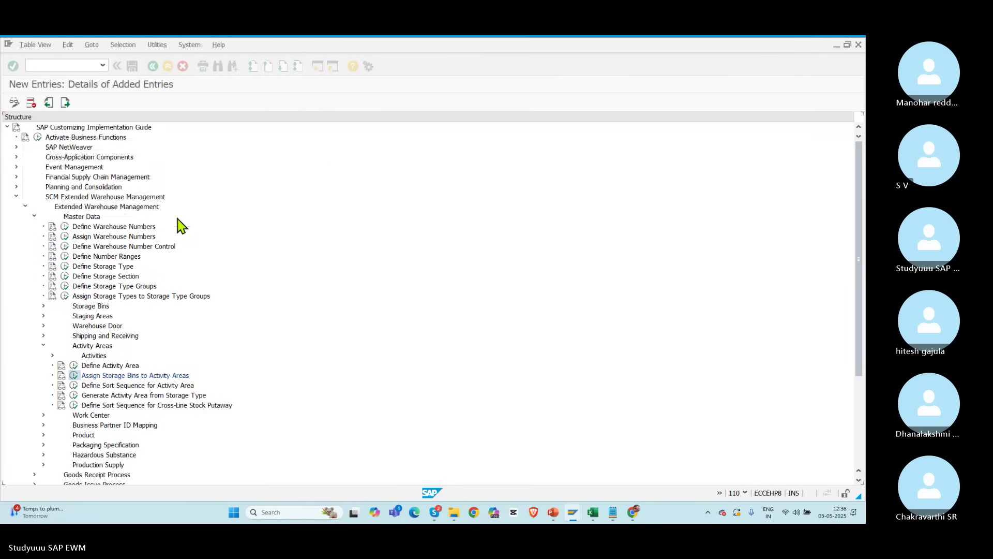
click(152, 67)
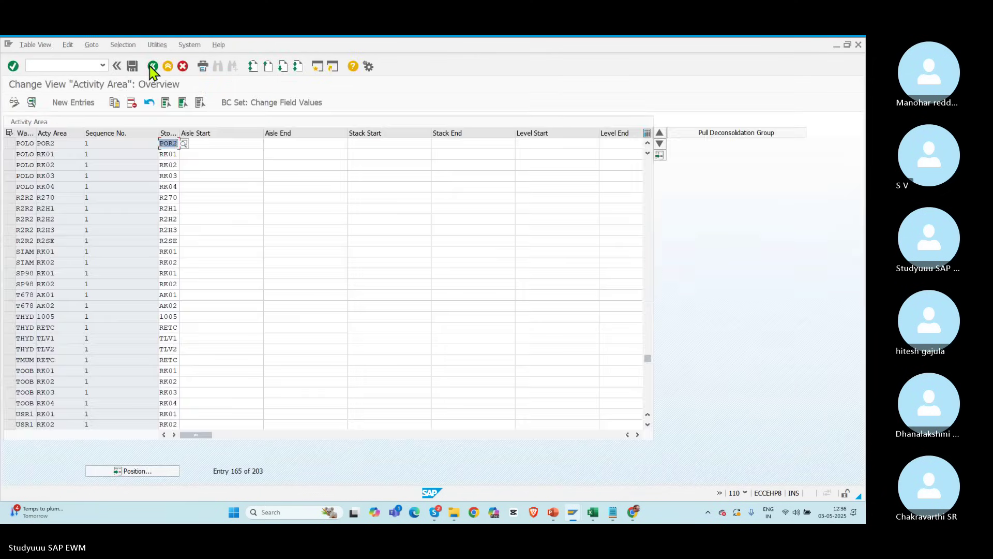
click(152, 67)
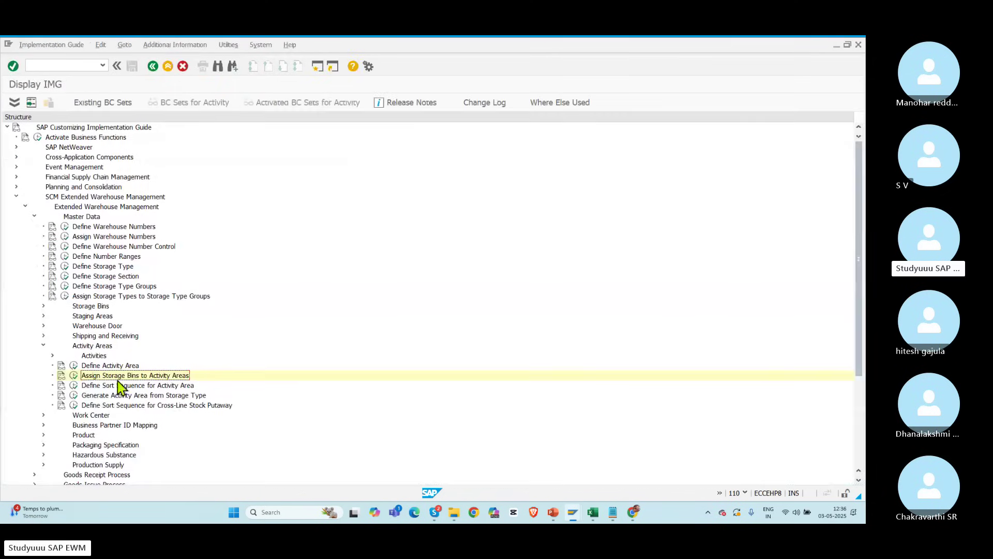
Step: In Define Sort Sequence for Activity Area, start a POLO/POR1 entry with activity REPL
click(75, 385)
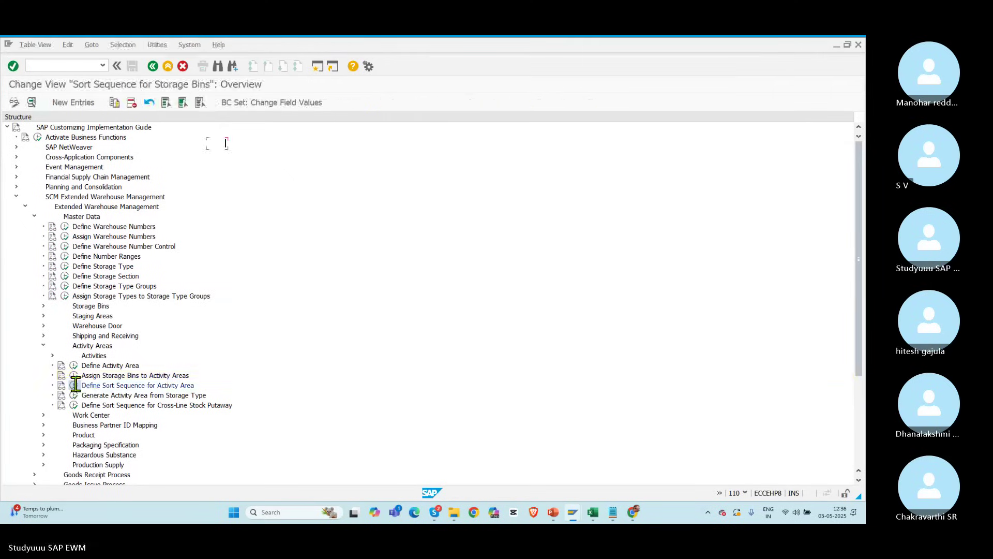
click(77, 103)
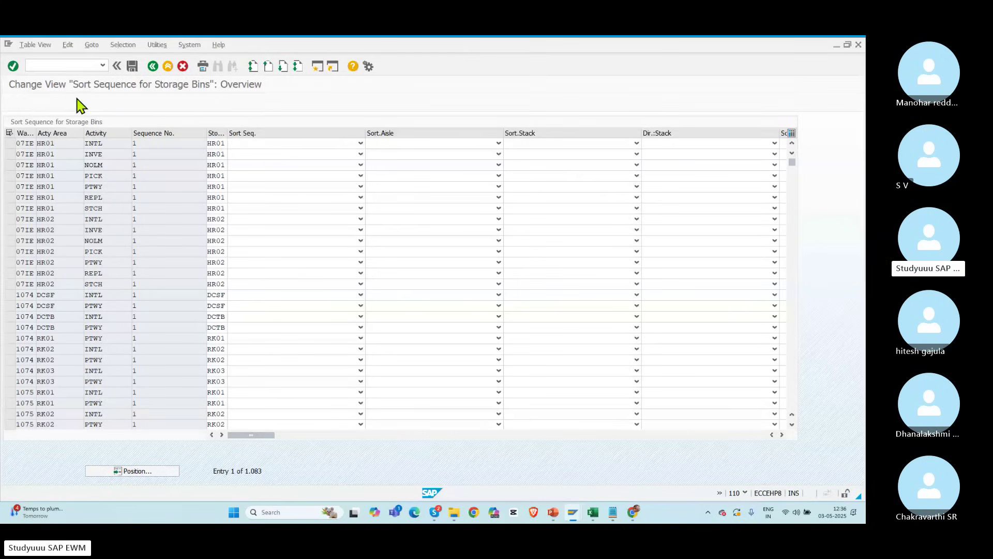
text(POLO)
key(Tab)
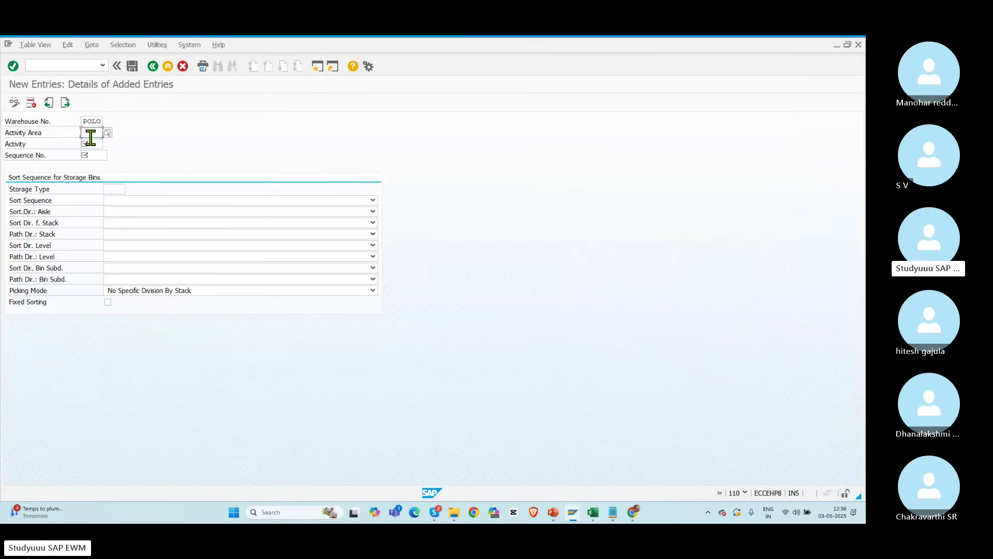
text(POR1)
key(Tab)
click(109, 143)
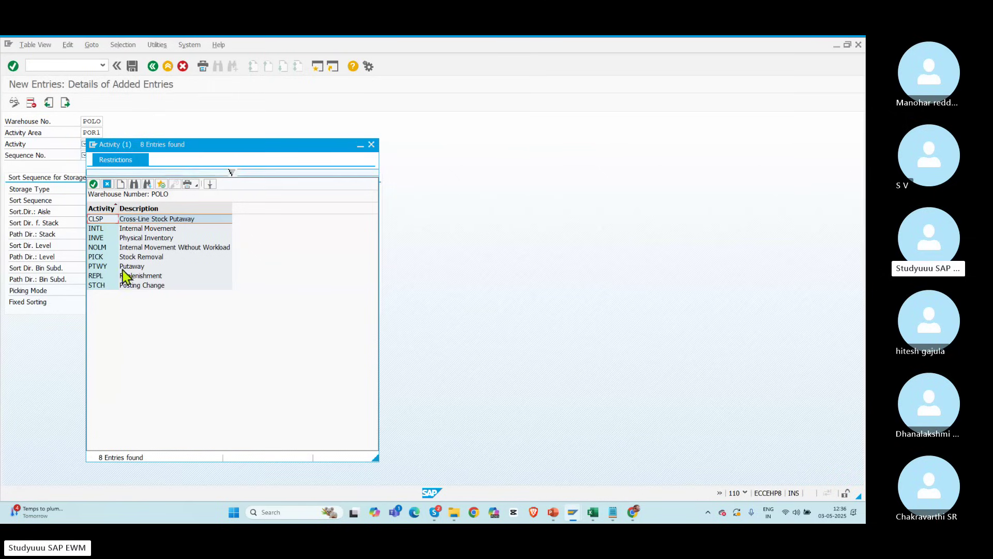
drag(150, 148, 226, 130)
drag(114, 133, 87, 133)
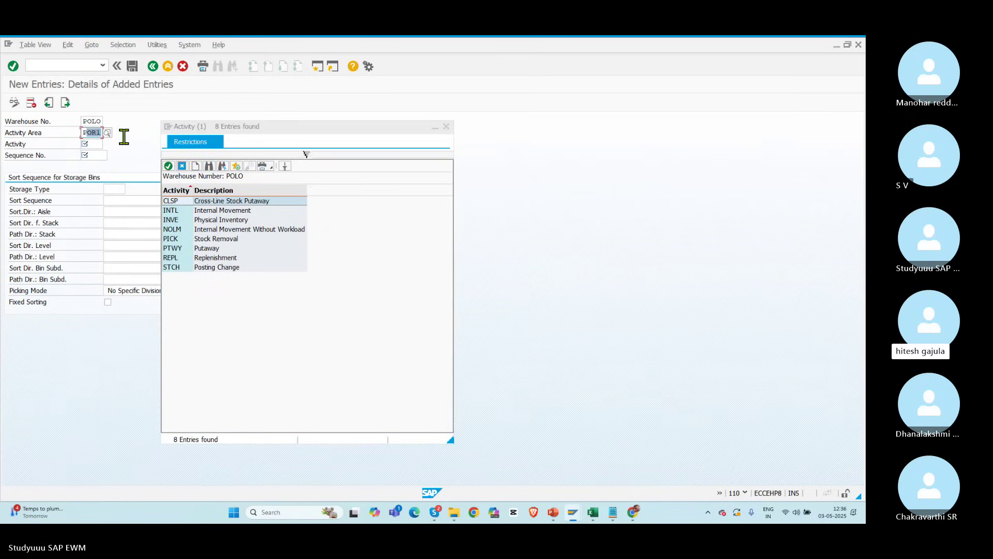
double_click(207, 258)
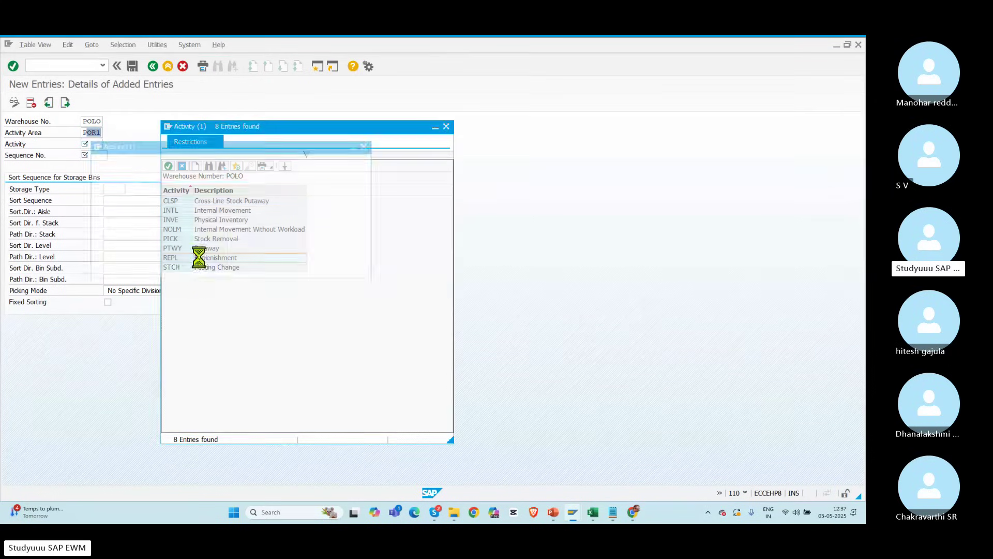
Step: Complete the sort sequence with storage type POR1 and save it to the customizing request
click(115, 189)
click(90, 153)
key(Tab)
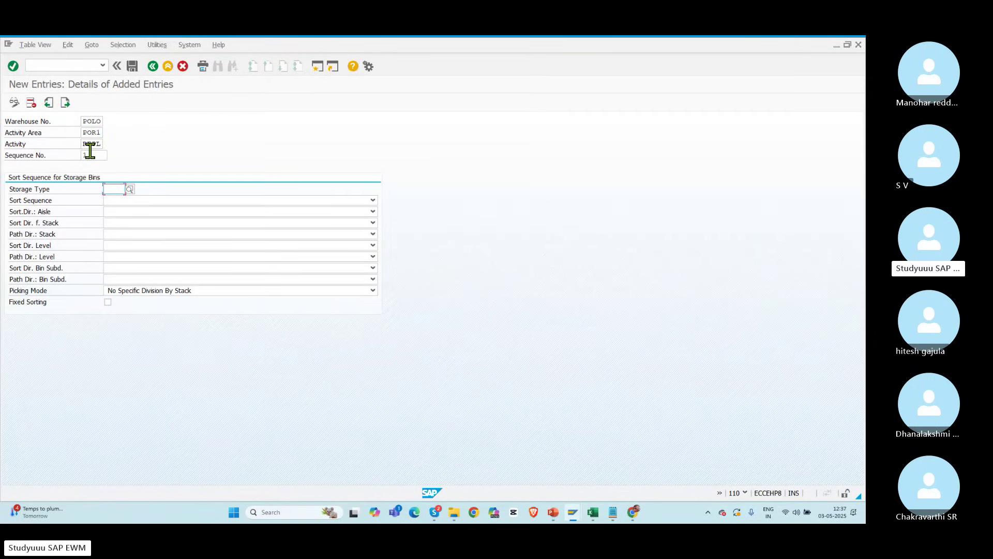
text(PO)
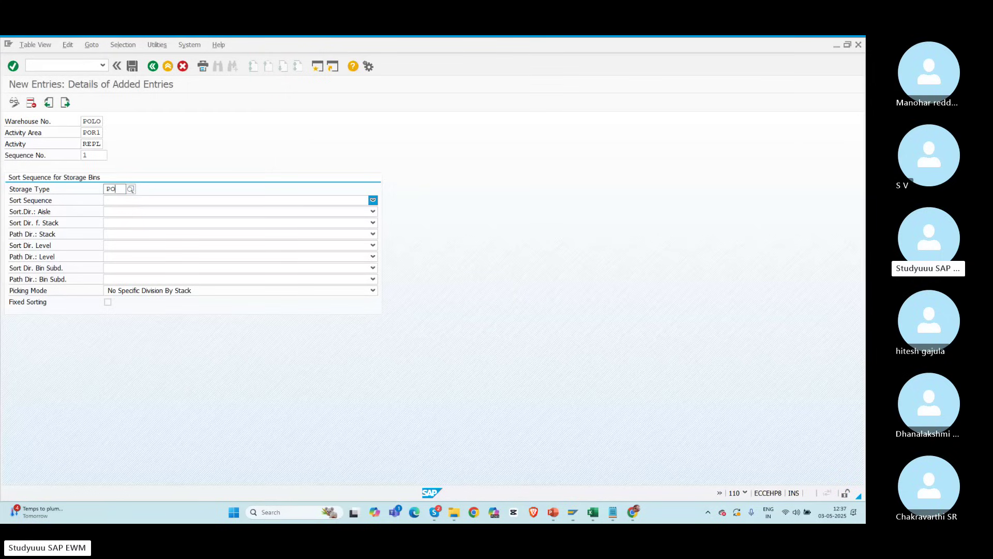
text(R1)
key(Return)
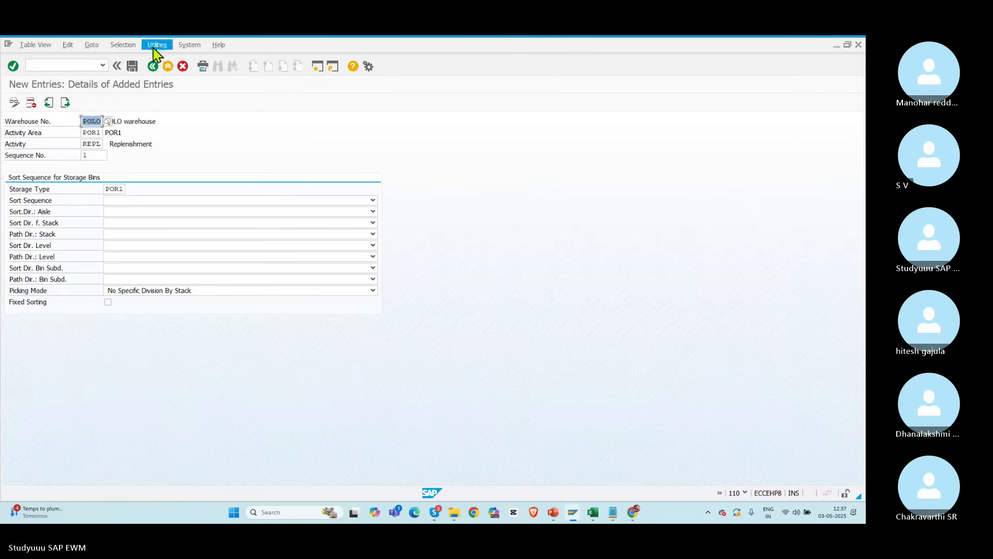
click(132, 66)
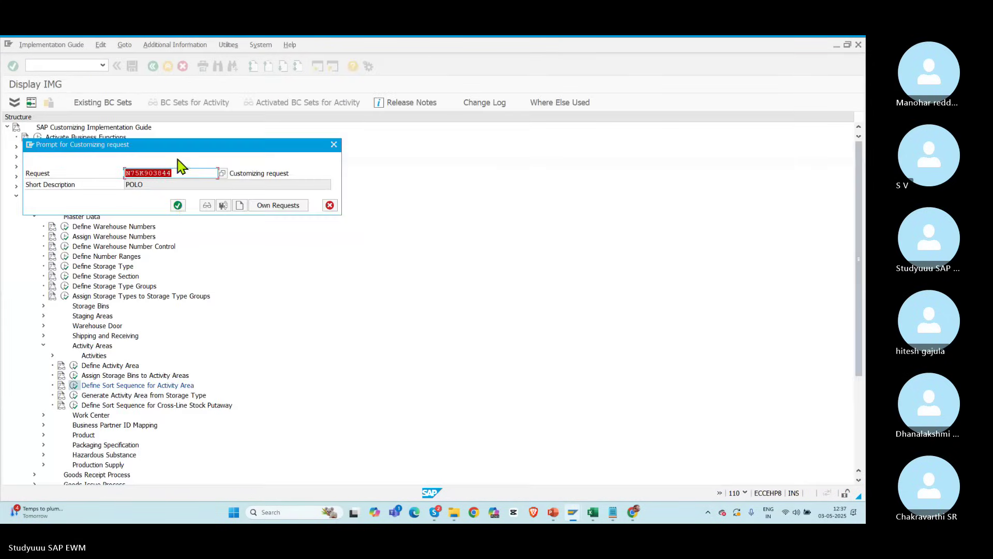
click(178, 206)
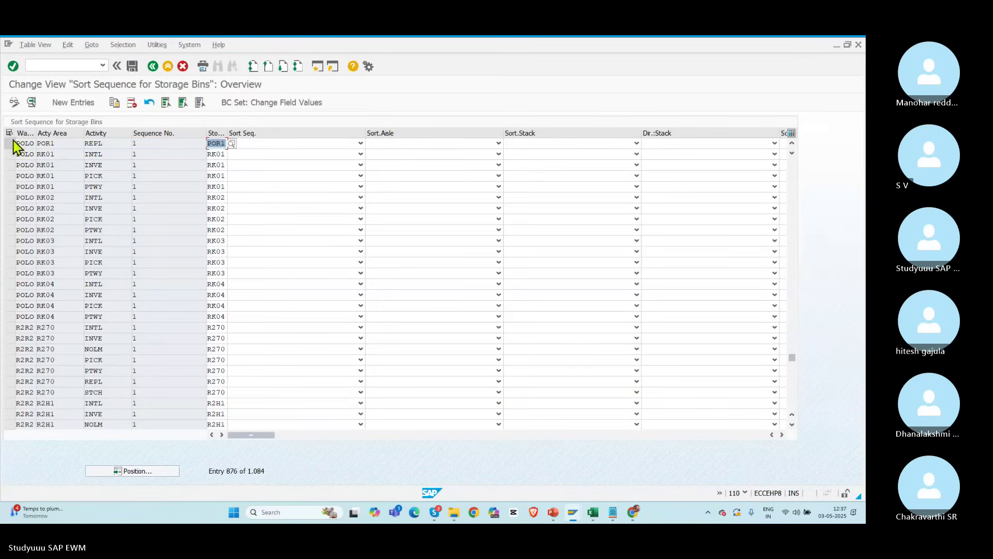
Step: Copy the POR1 REPL sort-sequence entry as a new INTL Internal Movement entry
click(11, 143)
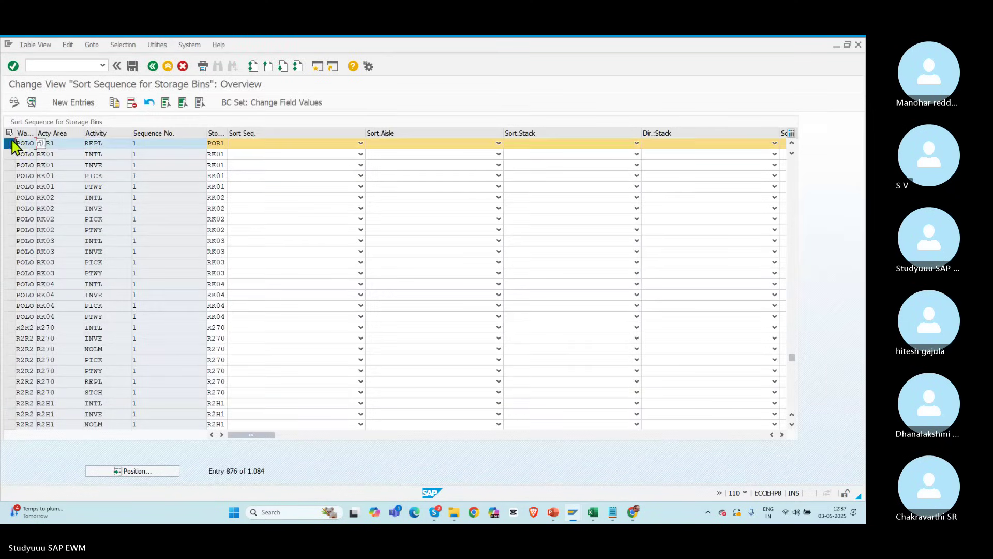
click(114, 103)
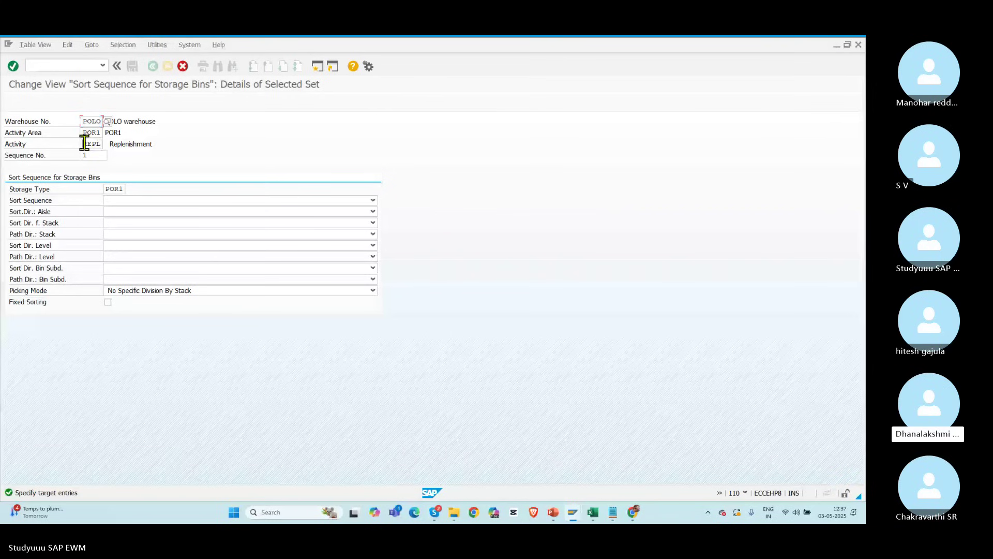
drag(85, 143, 137, 157)
click(107, 143)
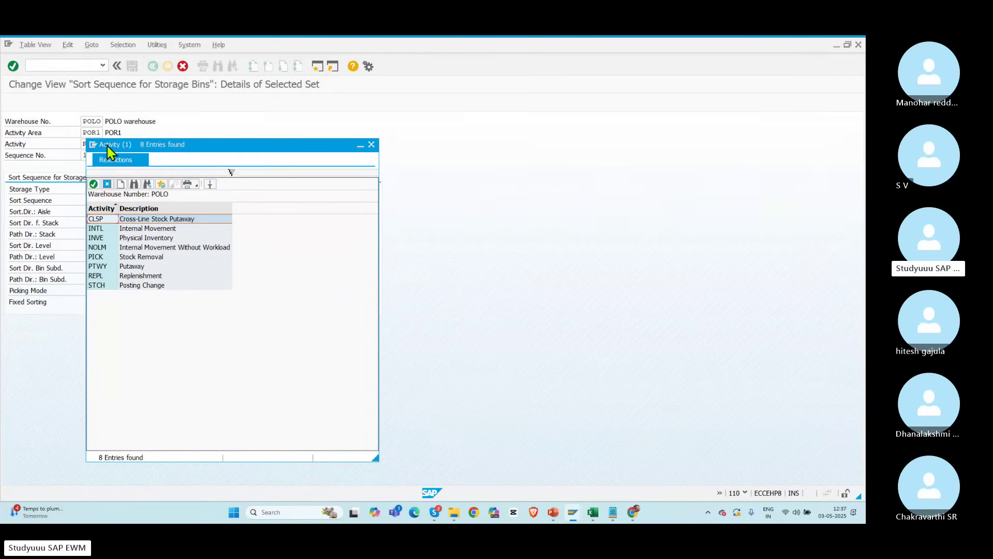
double_click(111, 228)
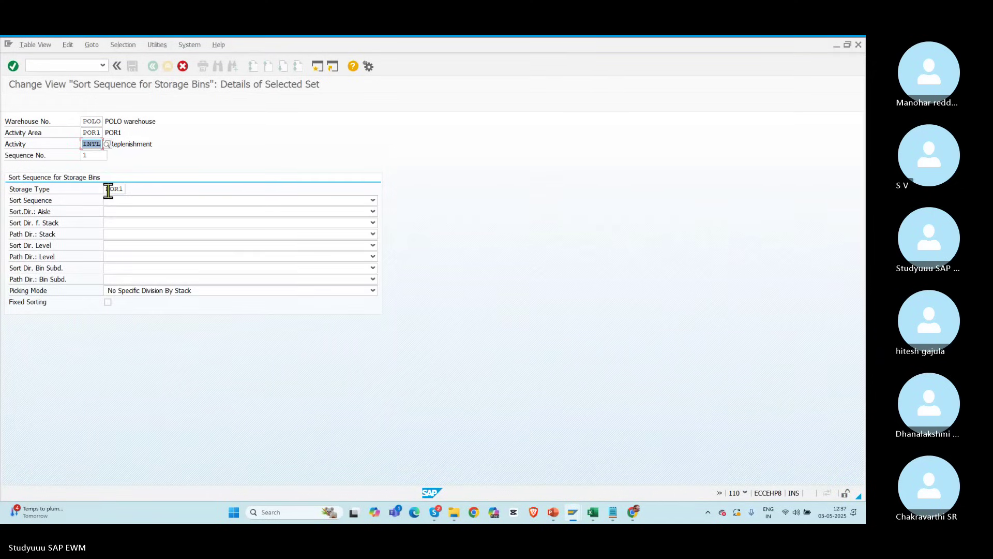
key(Return)
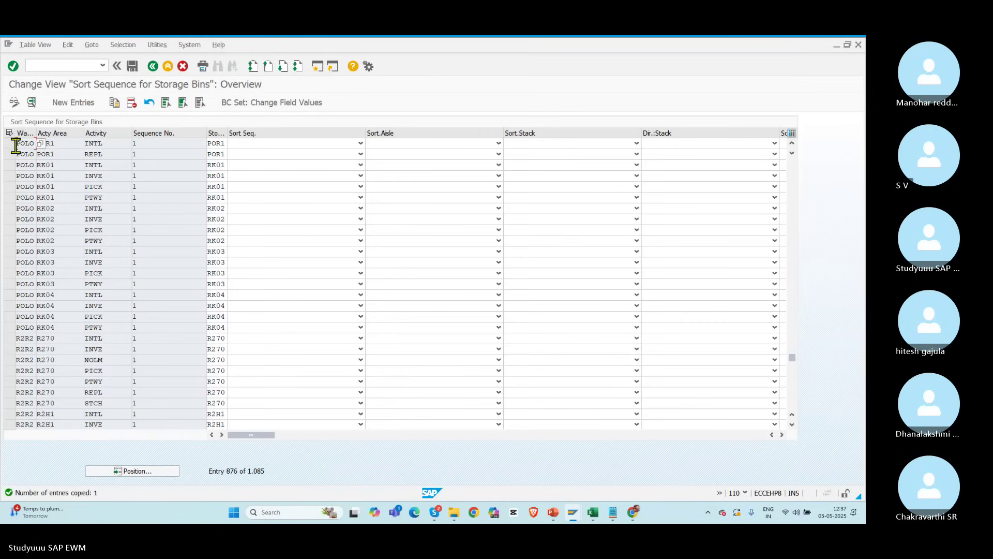
Step: Copy the POR1 INTL entry as a new INVE Physical Inventory entry and save
click(10, 143)
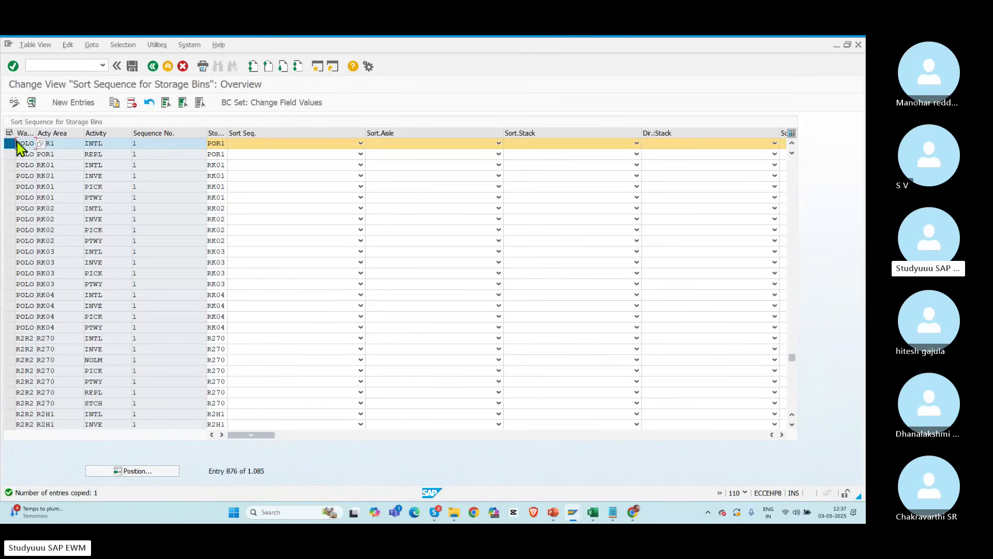
click(115, 102)
click(92, 144)
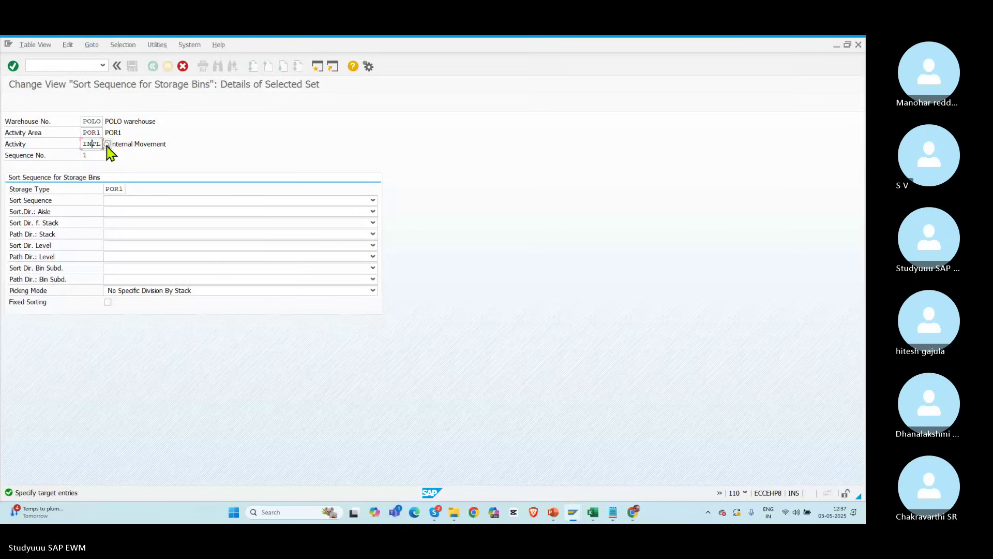
click(107, 144)
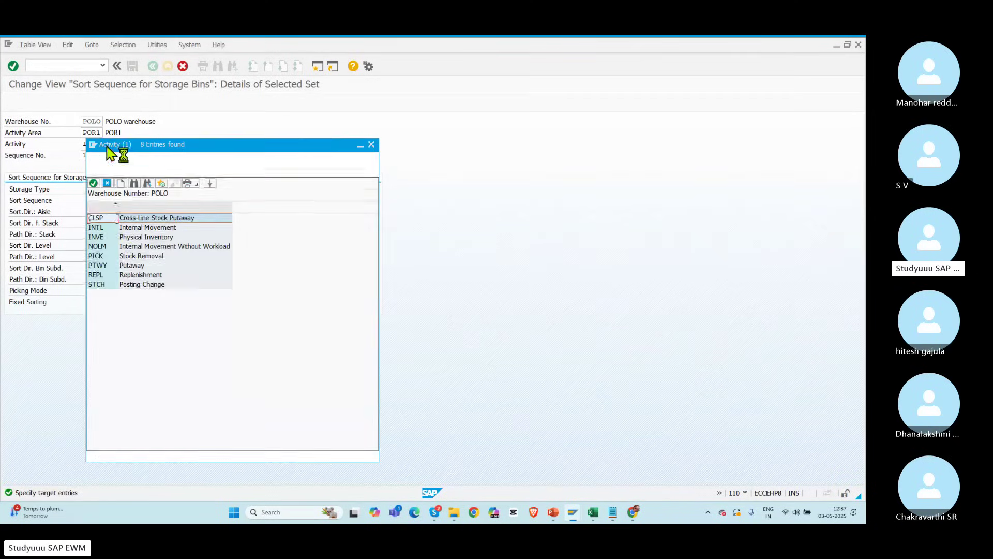
double_click(132, 238)
key(Return)
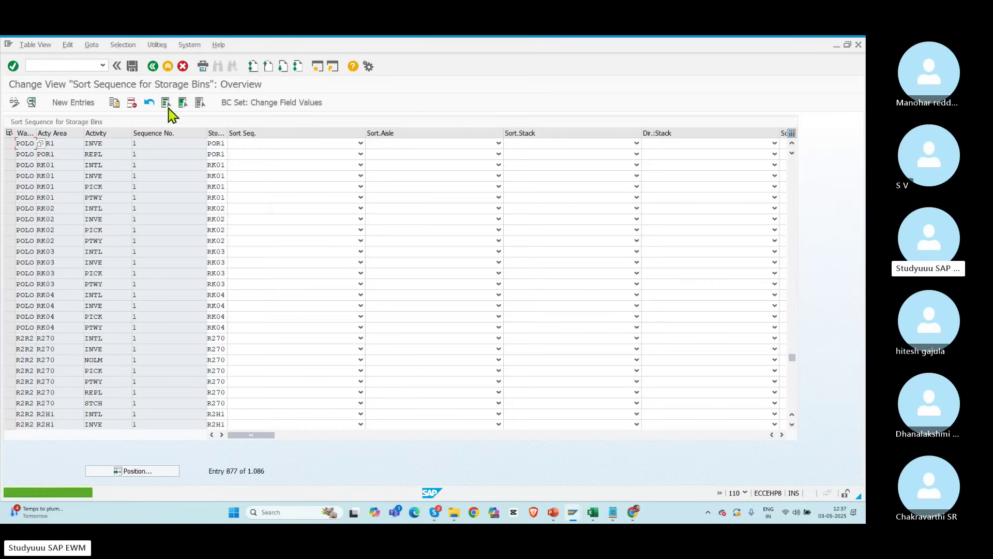
click(132, 67)
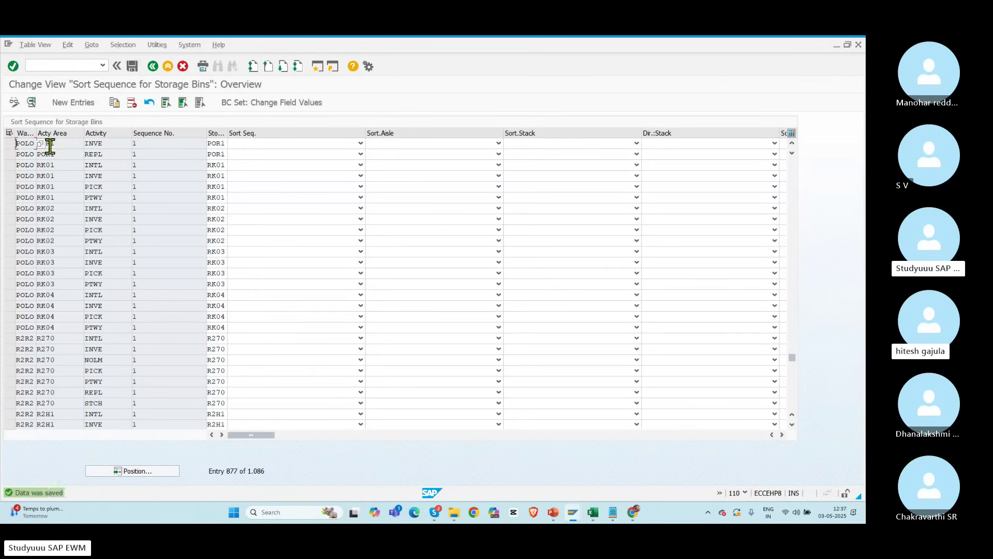
Step: Copy the POR1 INVE entry as a new PICK Stock Removal entry and save it
click(11, 143)
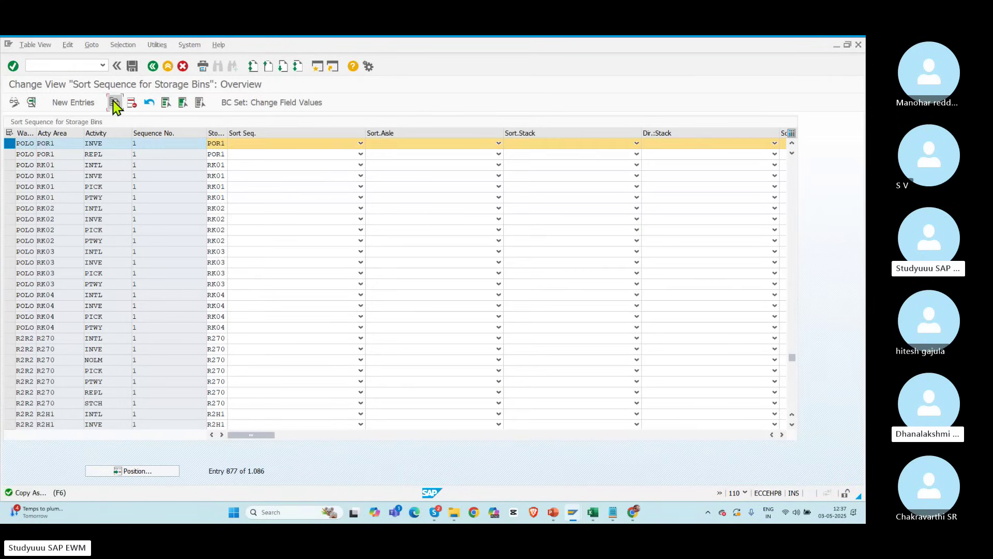
click(114, 102)
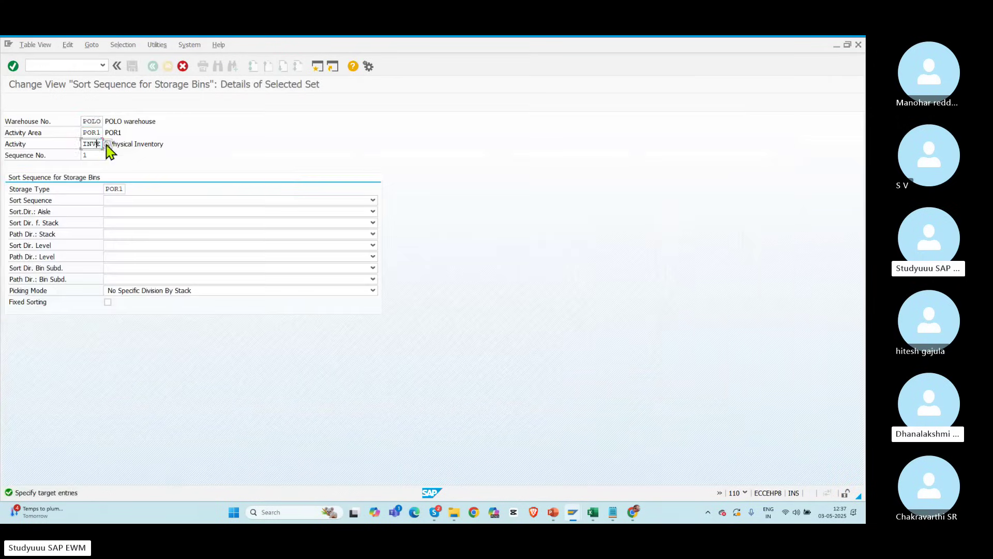
key(Return)
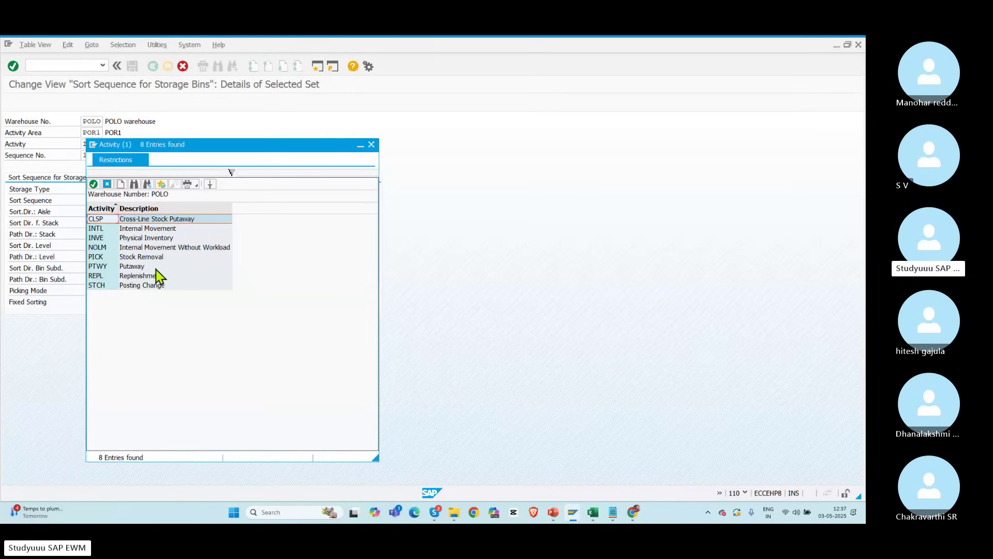
double_click(105, 259)
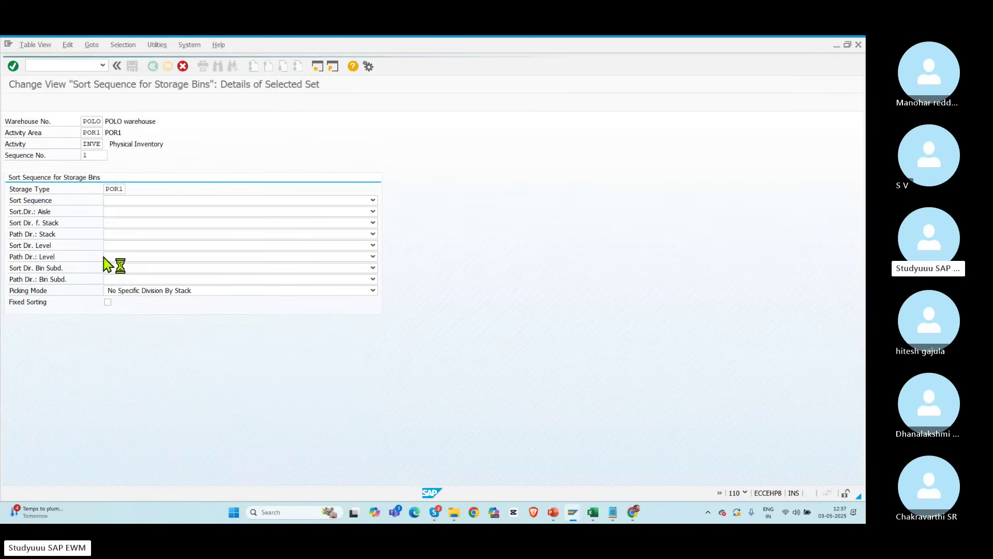
click(147, 66)
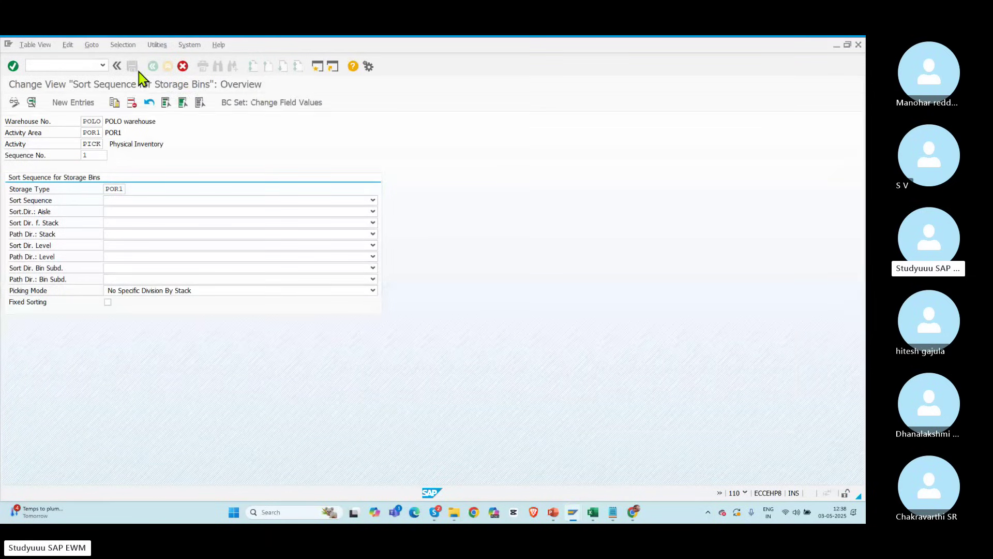
click(132, 66)
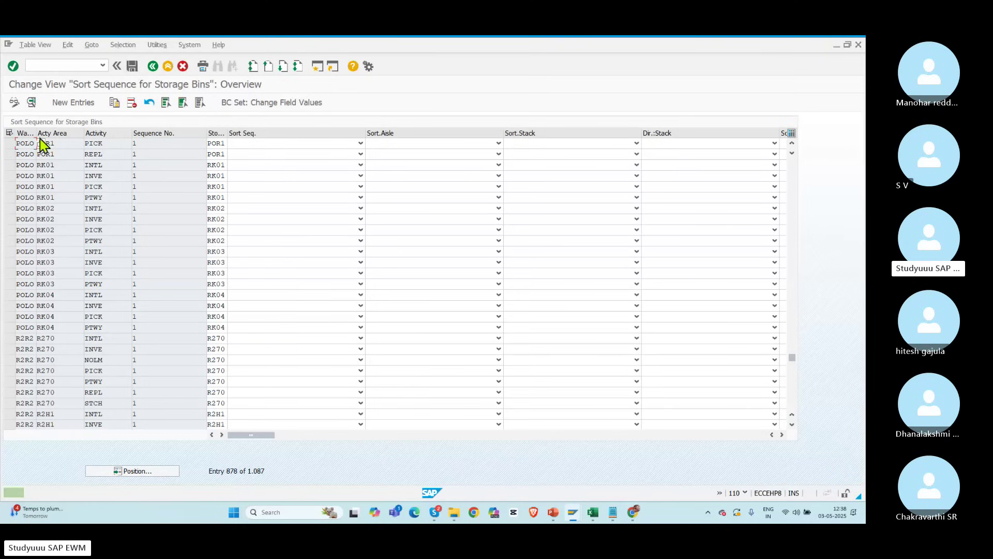
Step: Copy the POR1 PICK entry as a new PTWY Putaway entry and save it
click(9, 144)
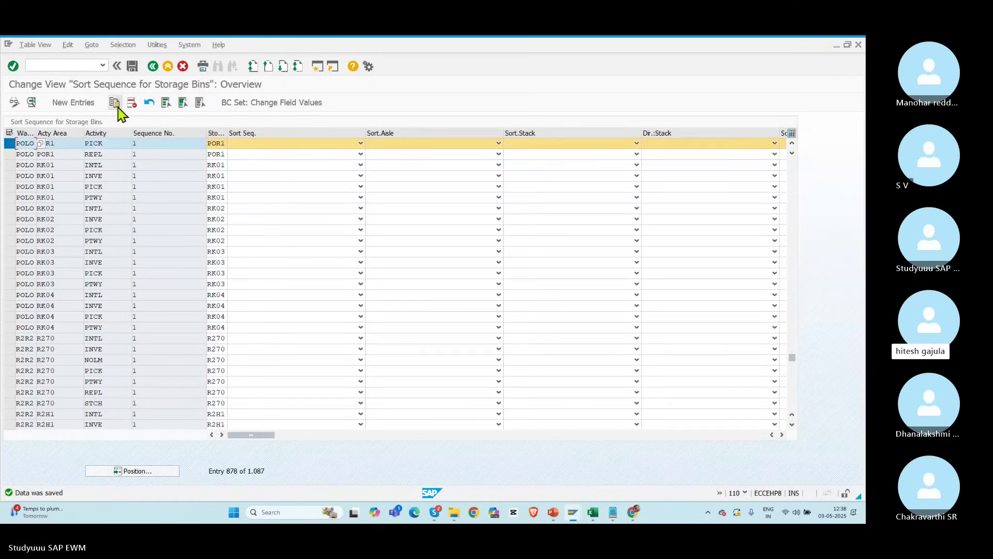
click(118, 107)
click(95, 144)
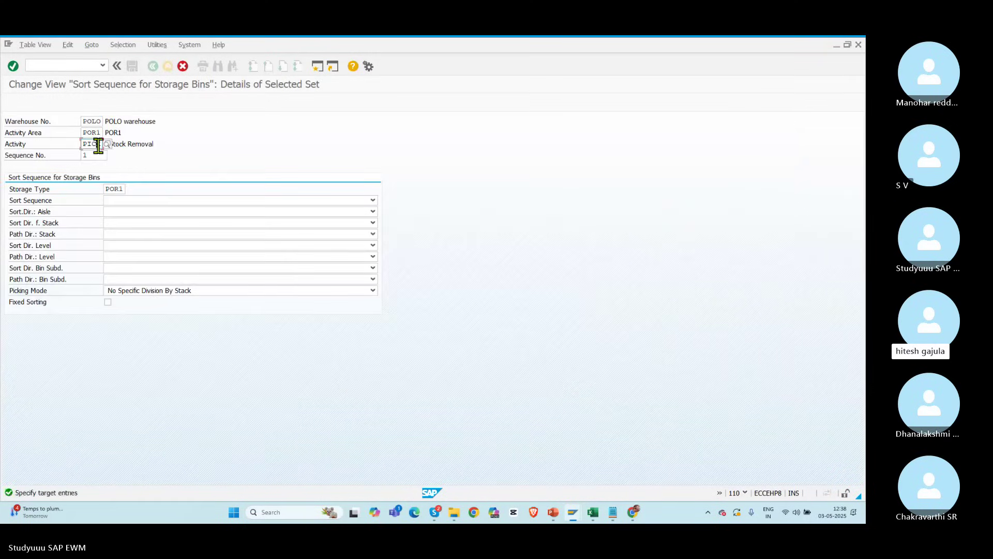
click(107, 144)
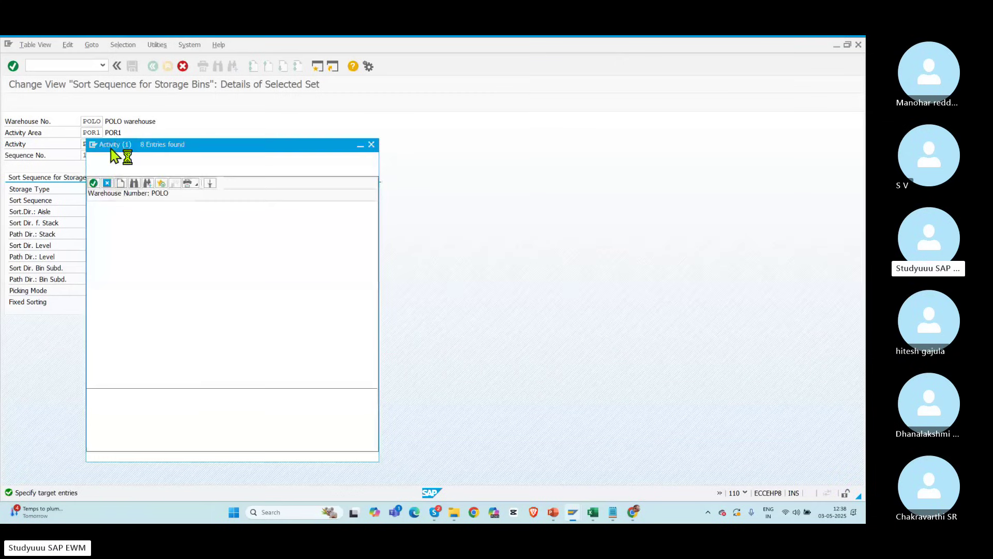
click(107, 266)
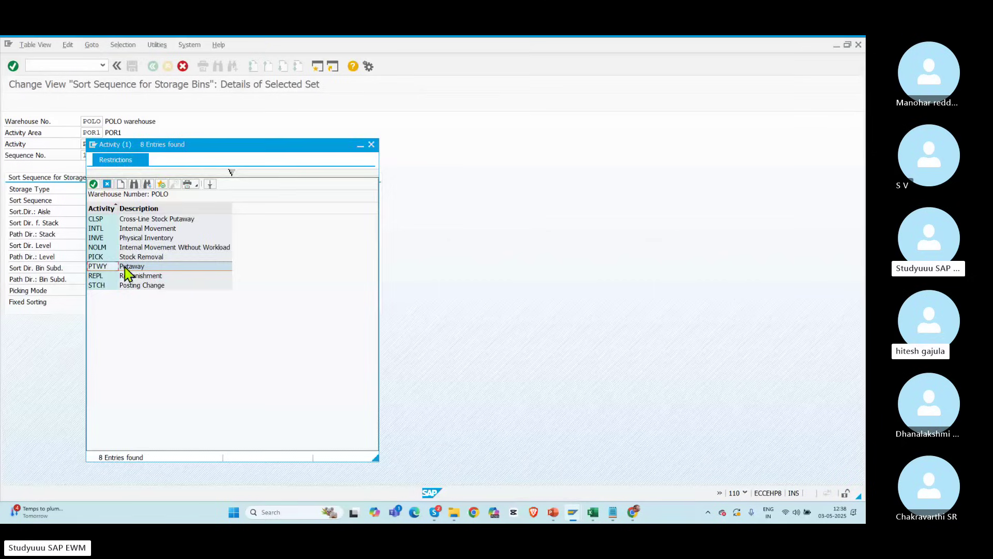
double_click(125, 268)
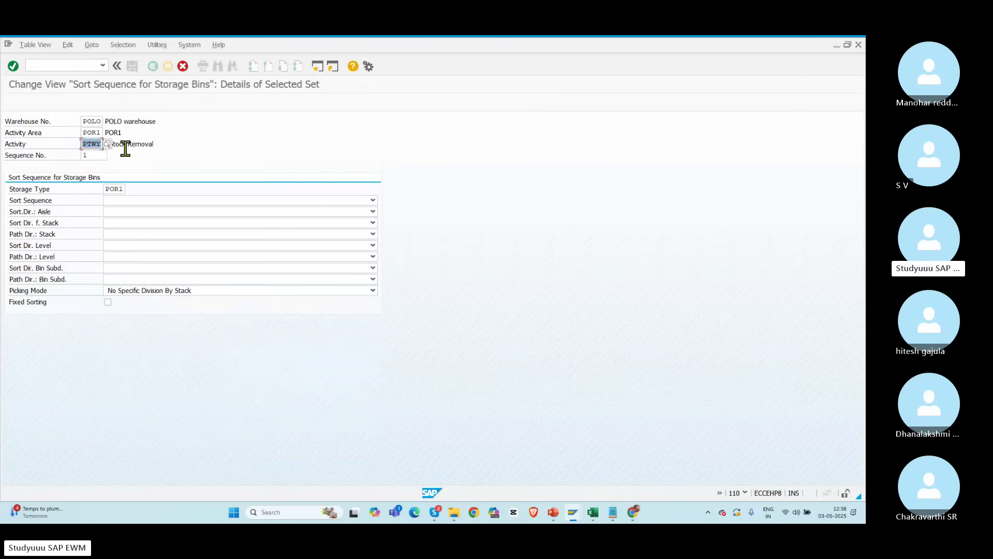
key(Return)
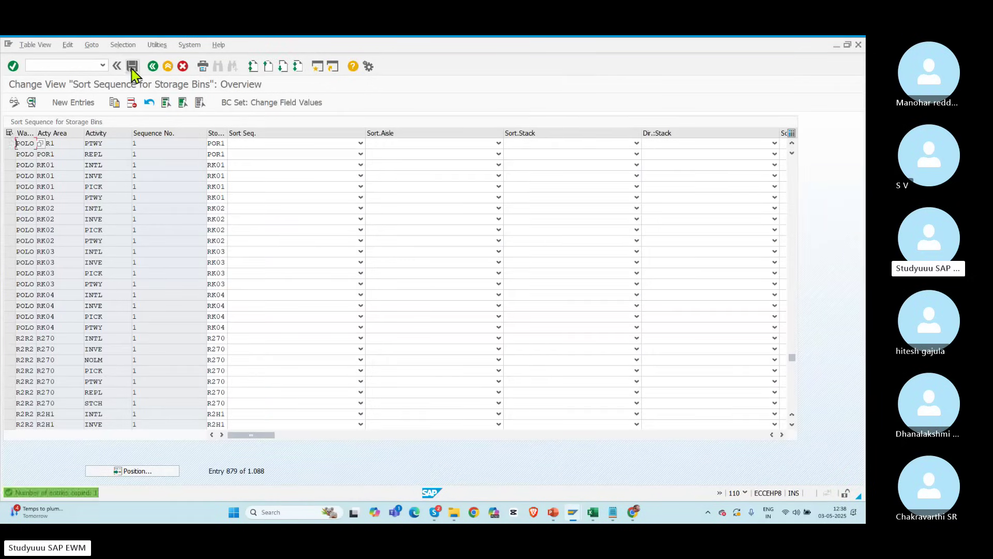
click(132, 70)
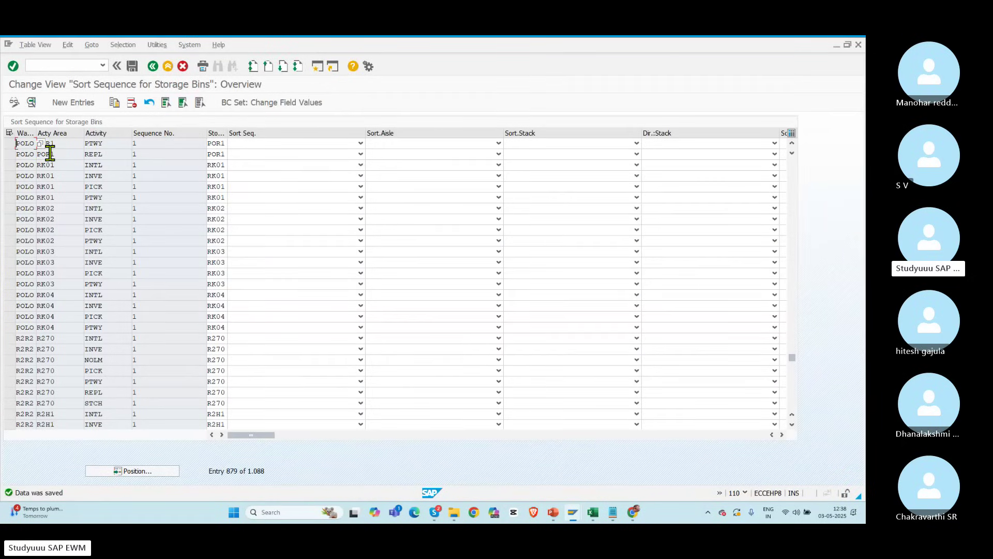
click(10, 144)
Step: Select the five POR1 sort-sequence rows and copy them as new entries
click(10, 154)
click(10, 165)
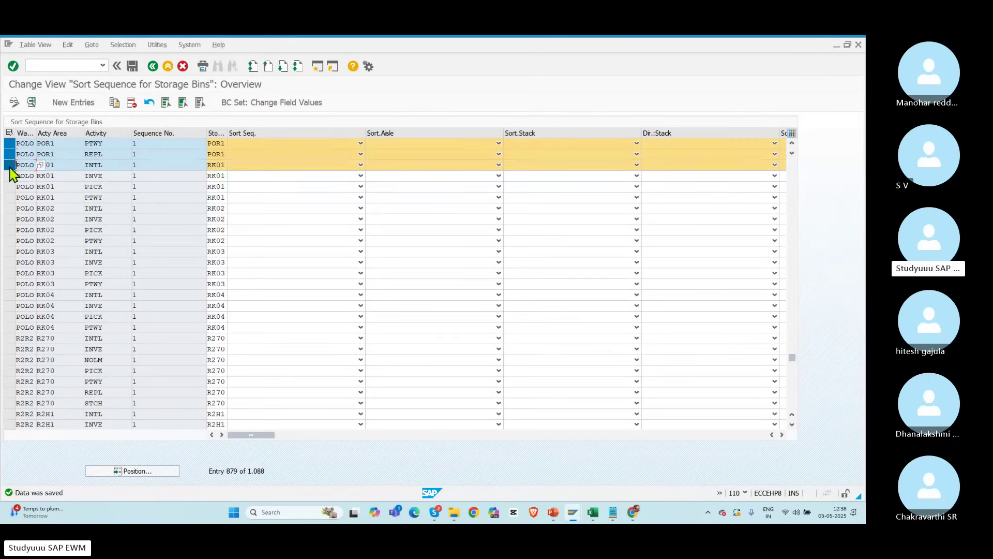
click(10, 166)
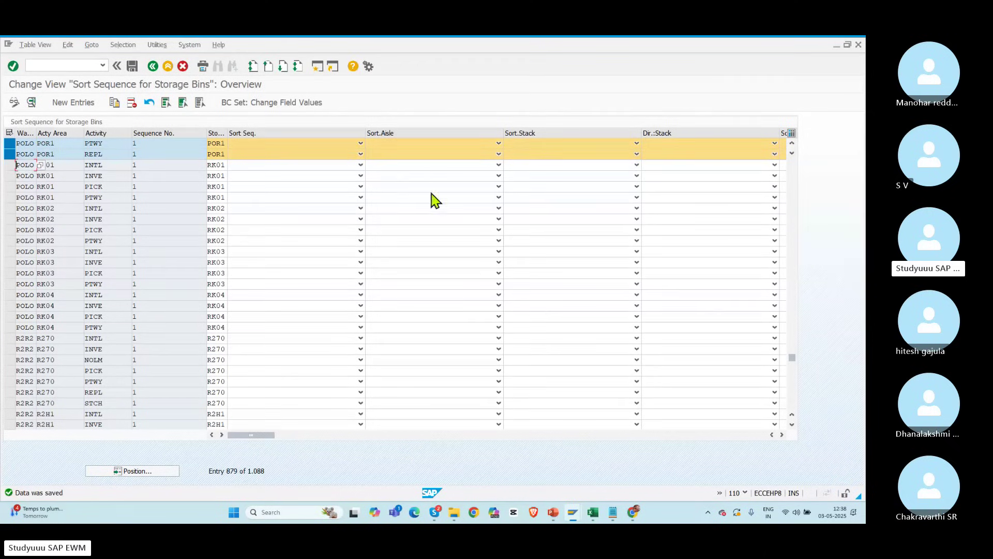
click(792, 144)
click(792, 144)
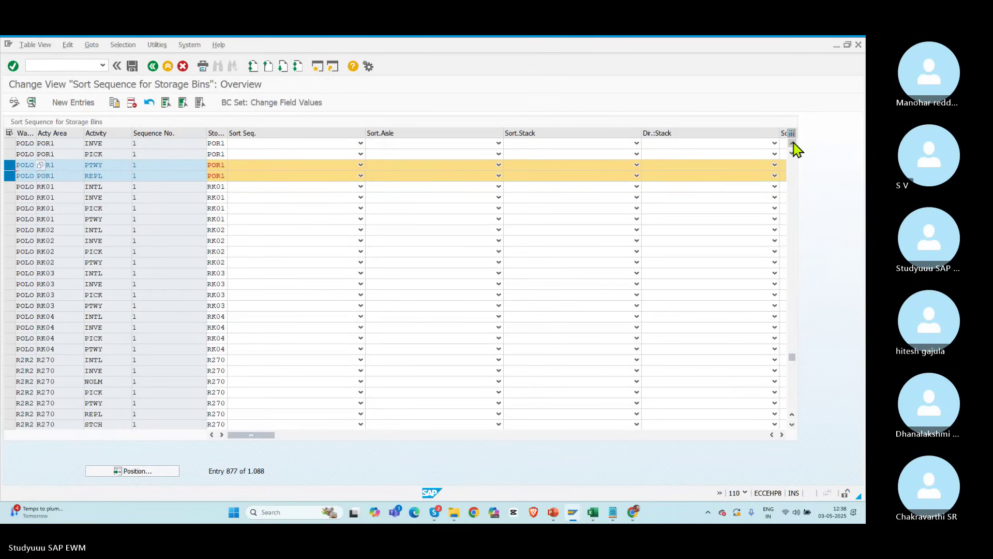
click(792, 143)
click(792, 143)
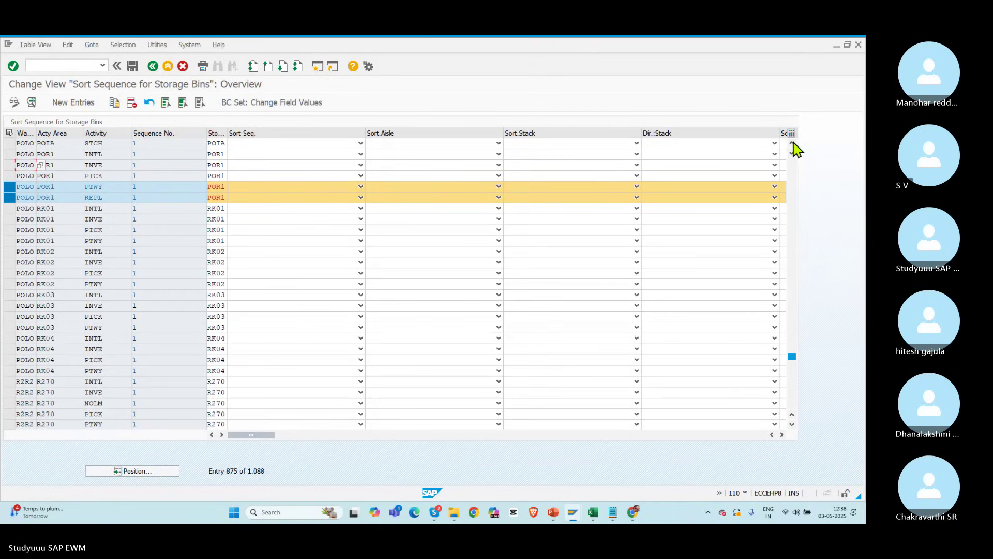
click(9, 154)
click(9, 165)
click(9, 176)
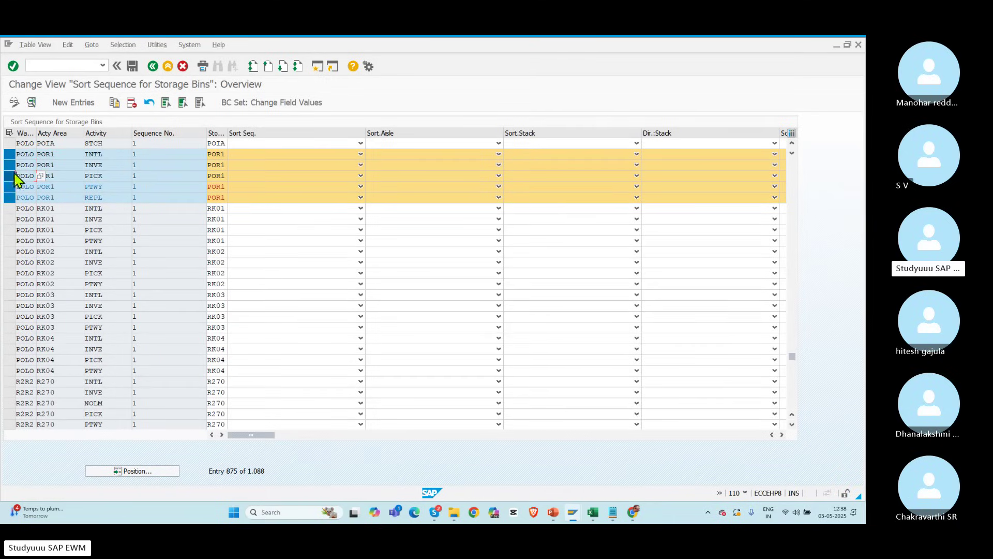
click(115, 103)
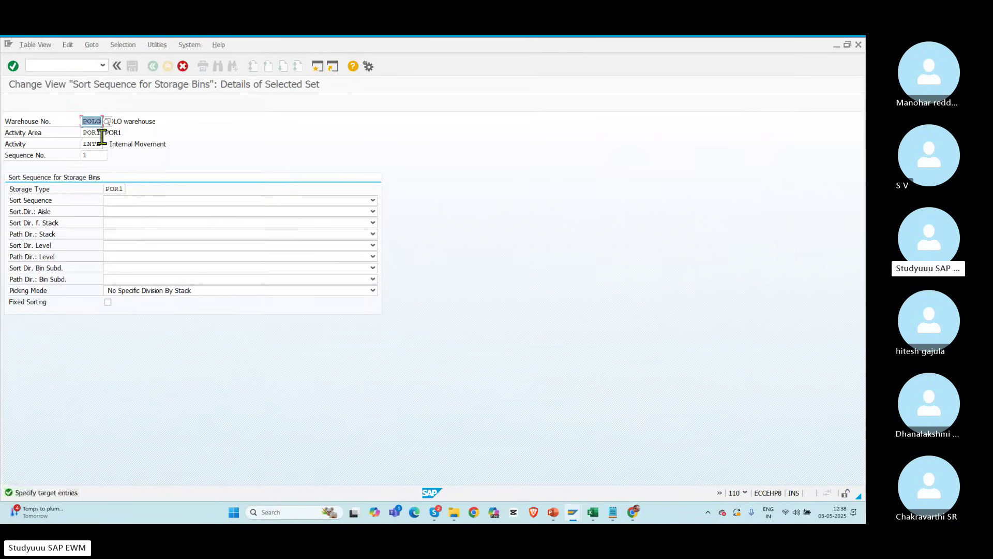
Step: Change activity area and storage type to POR2 in the copied INTL and INVE entries
key(BackSpace)
text(2)
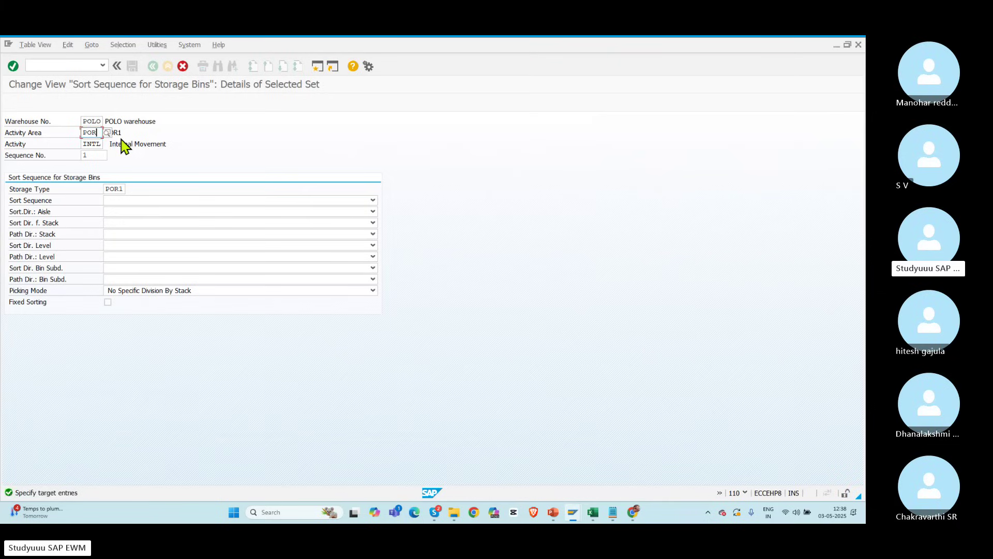
drag(119, 188, 124, 188)
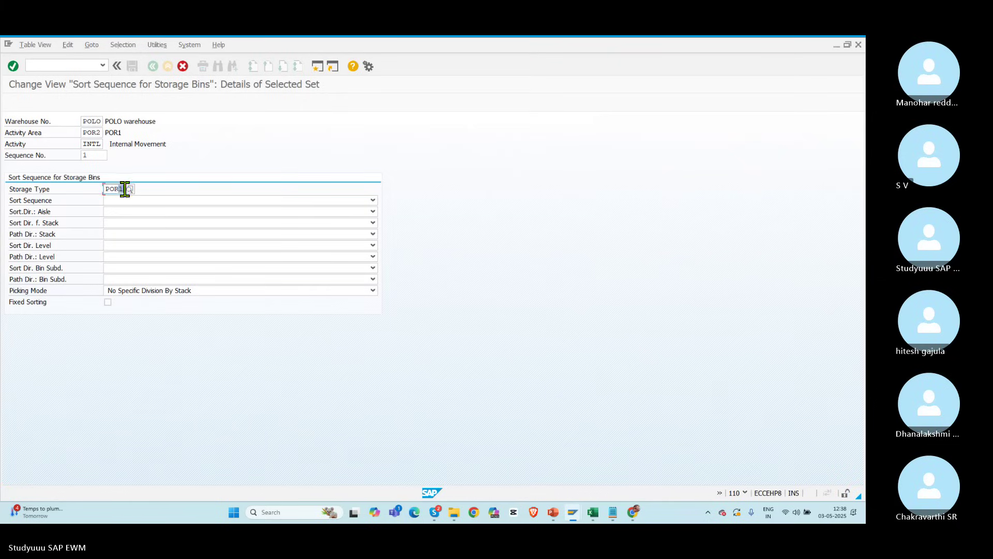
key(Return)
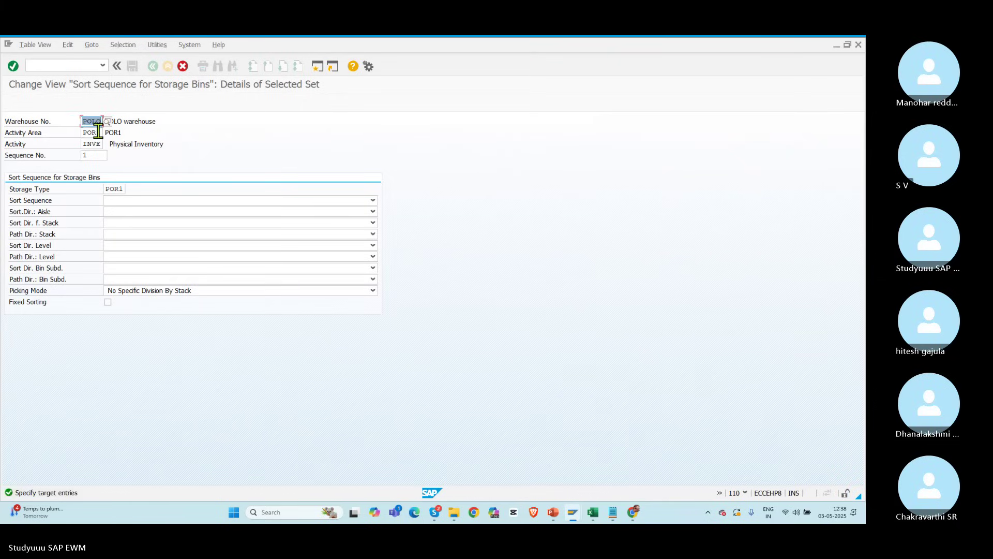
click(97, 132)
drag(97, 131, 111, 134)
text(2)
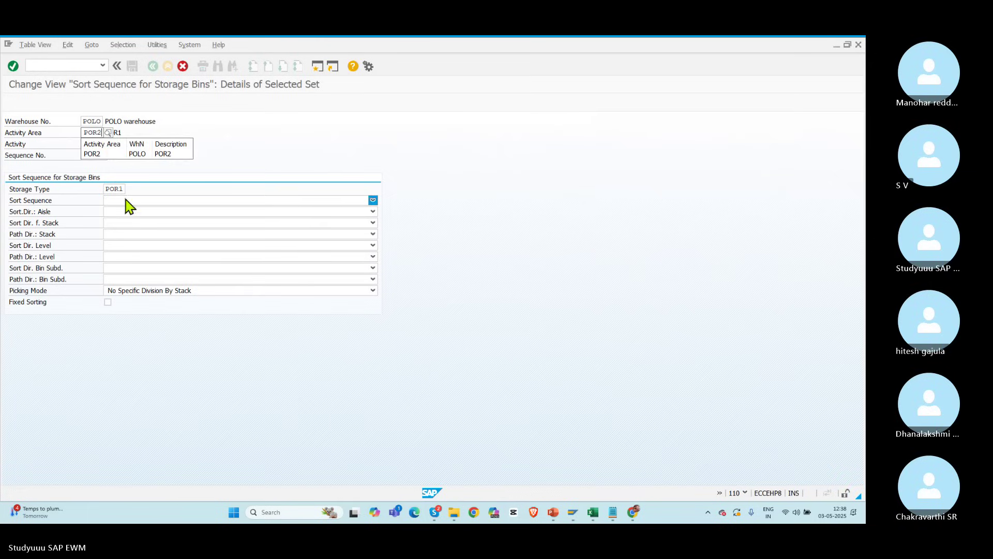
drag(120, 190, 125, 191)
text(2)
key(Return)
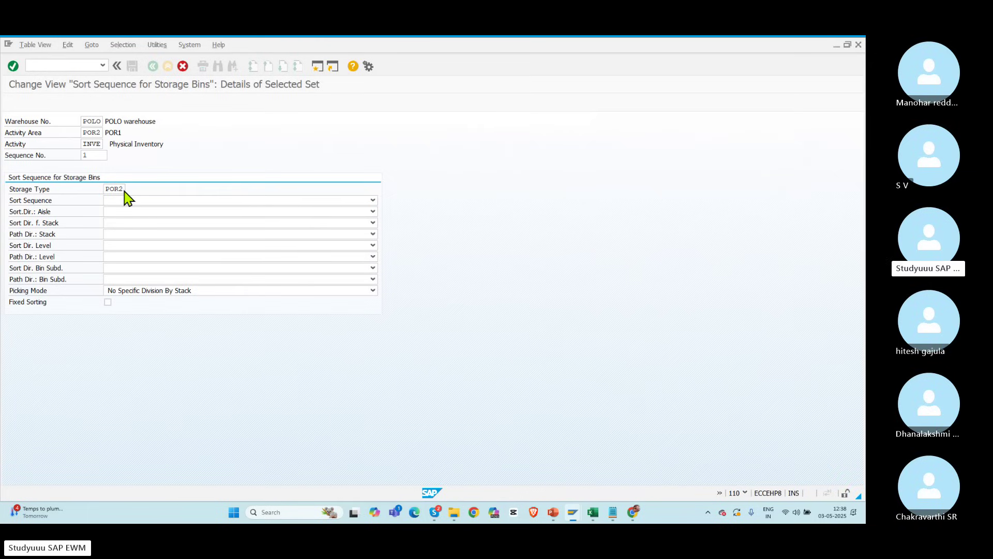
Step: Change activity area and storage type to POR2 in the copied PICK and PTWY entries
drag(97, 132, 111, 132)
text(2)
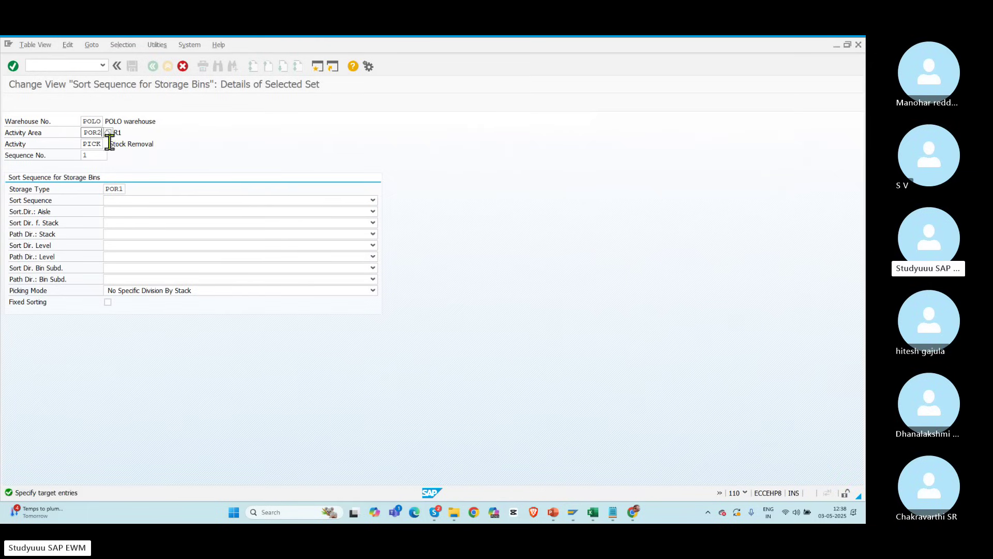
drag(120, 189, 135, 190)
text(2)
key(Return)
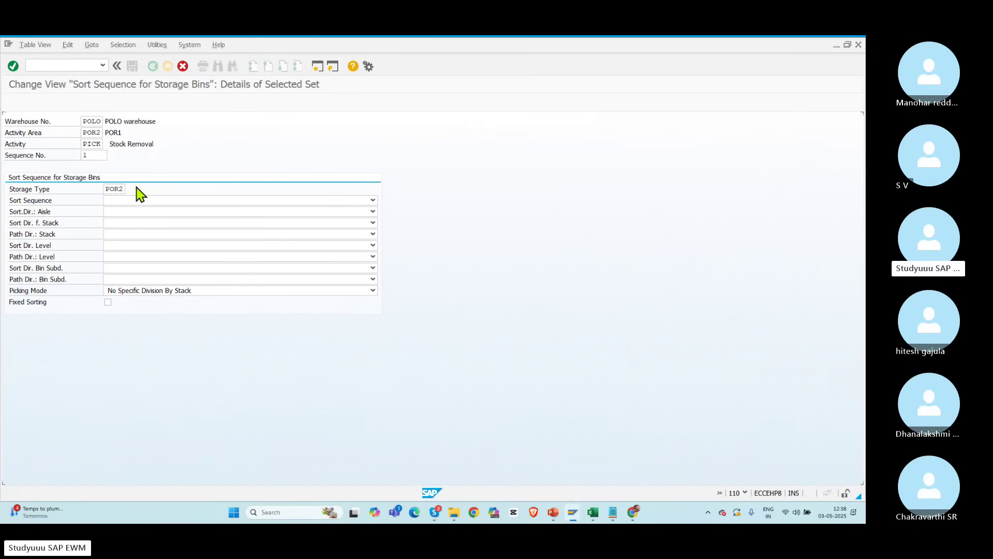
drag(111, 133, 99, 133)
text(2)
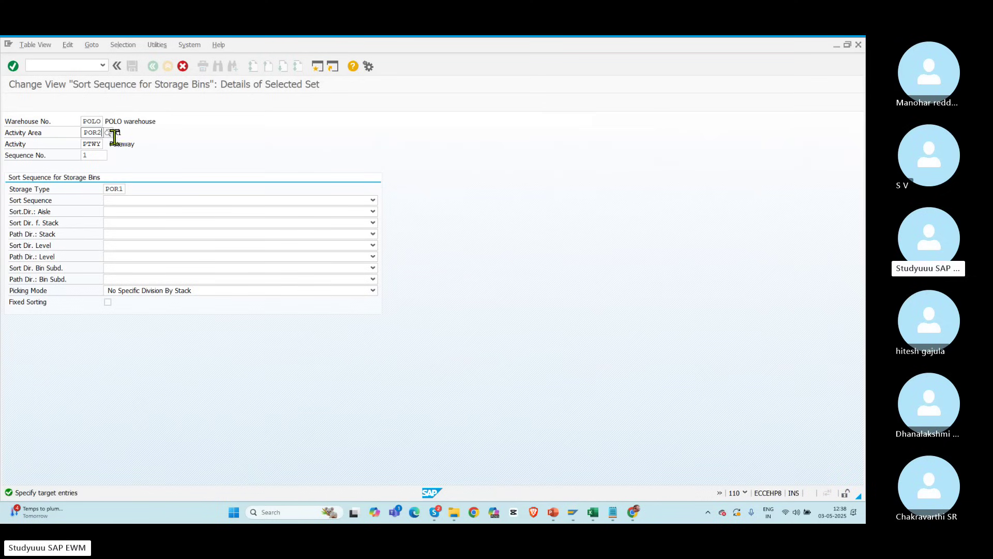
drag(118, 189, 137, 190)
text(2)
key(Return)
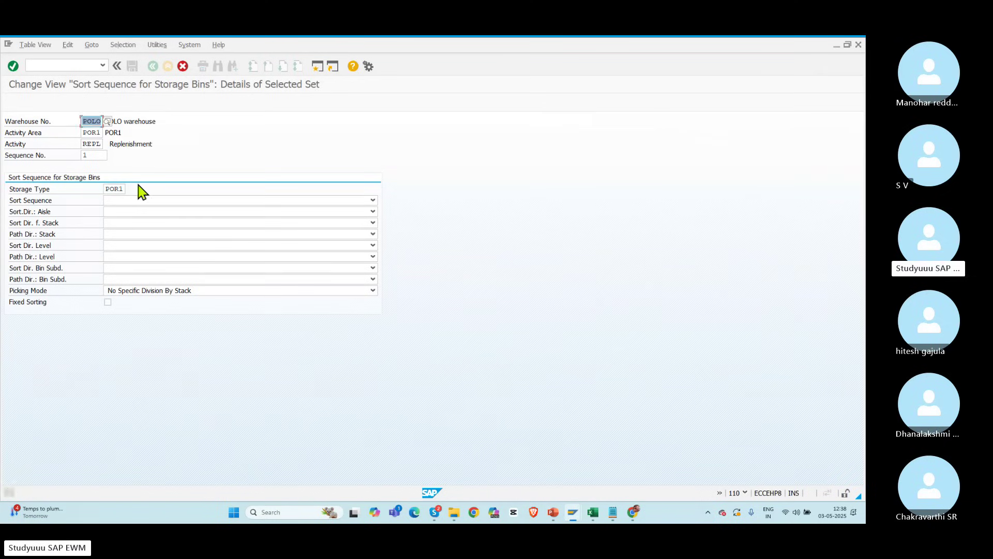
Step: Set the copied REPL entry to POR2, then save all entries from the overview
drag(97, 133, 120, 130)
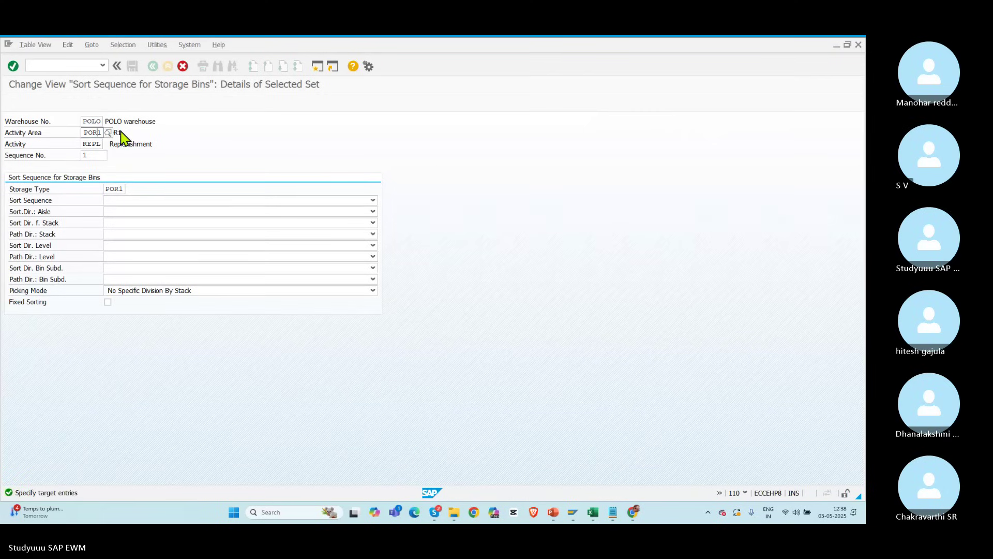
key(BackSpace)
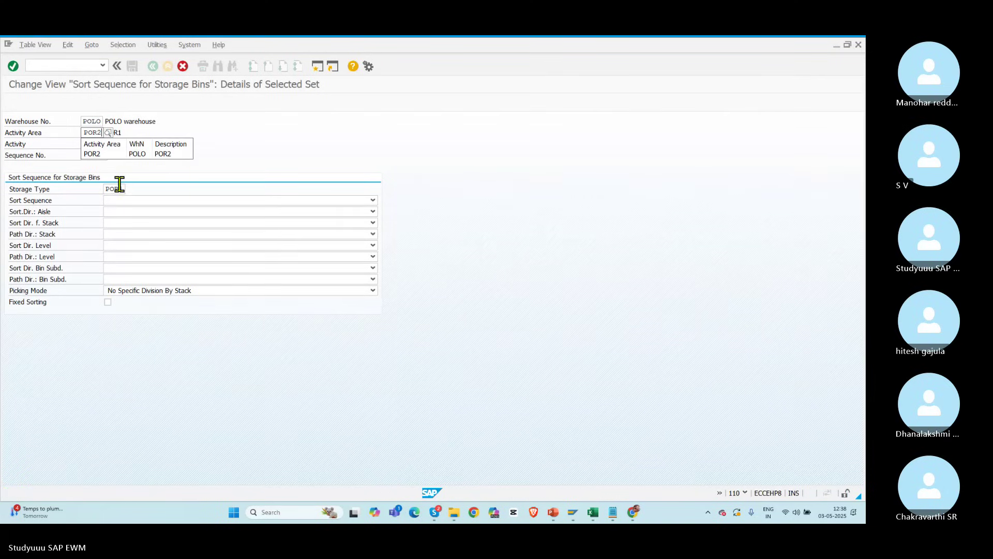
drag(119, 189, 134, 191)
text(2)
key(F3)
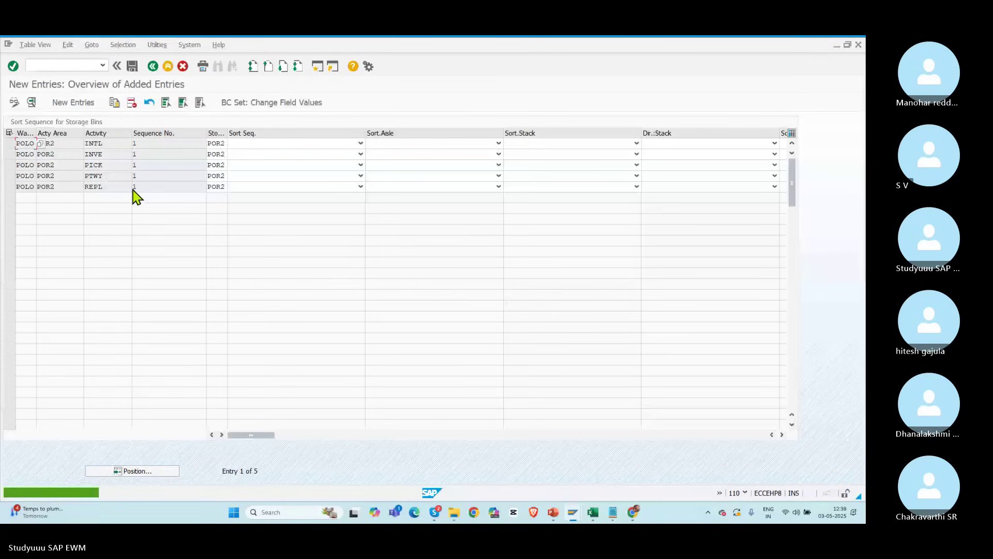
click(133, 66)
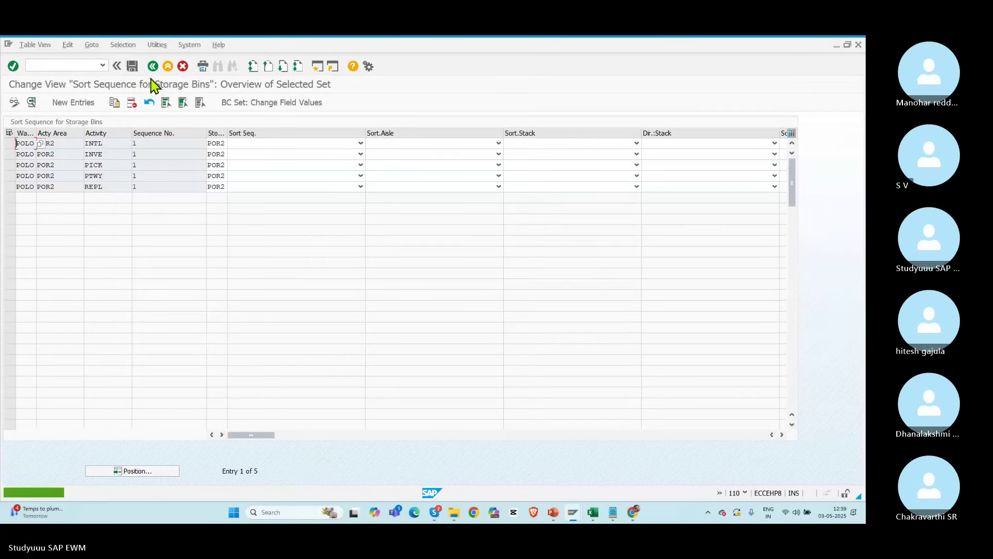
click(154, 66)
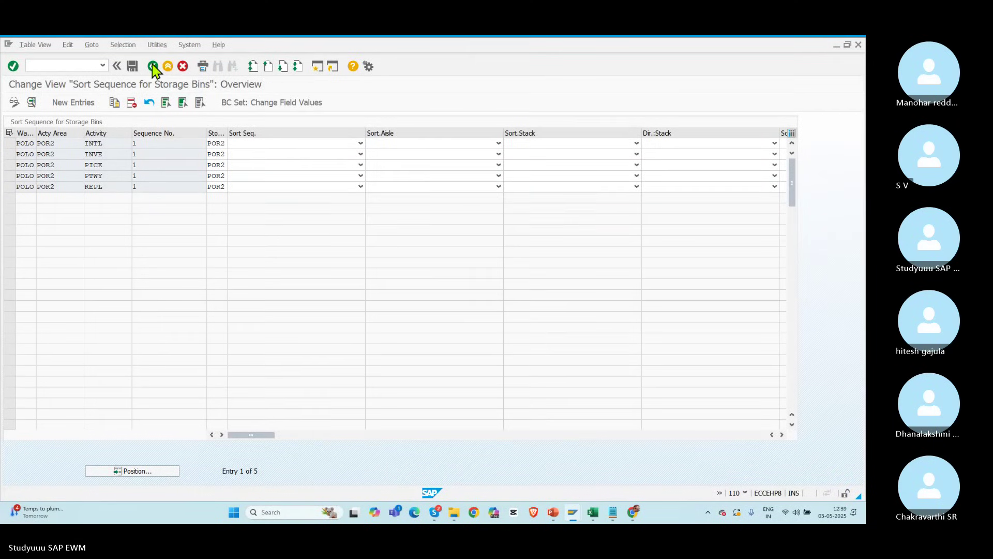
Step: Leave the IMG and start the Create Storage Bin transaction /n/scwm/ls01
click(153, 66)
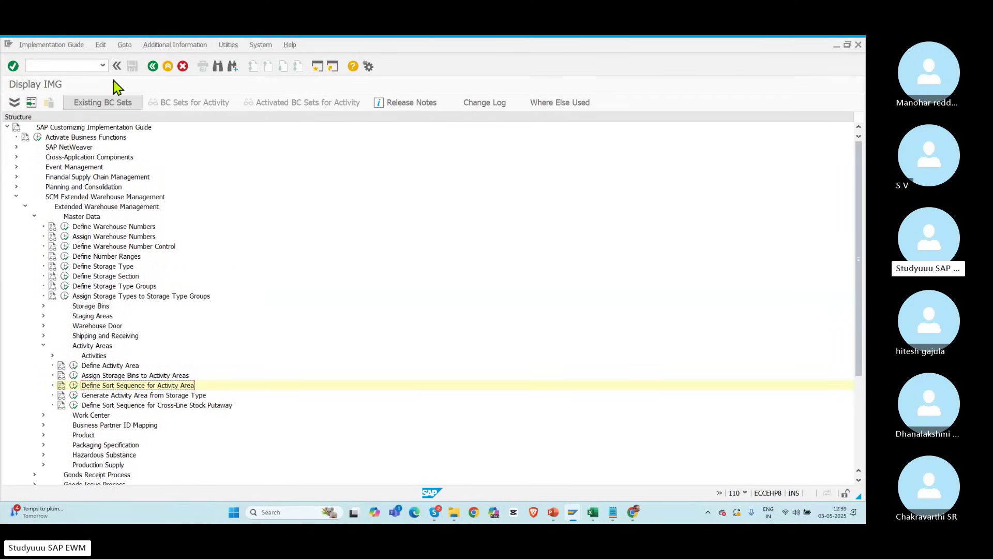
click(83, 66)
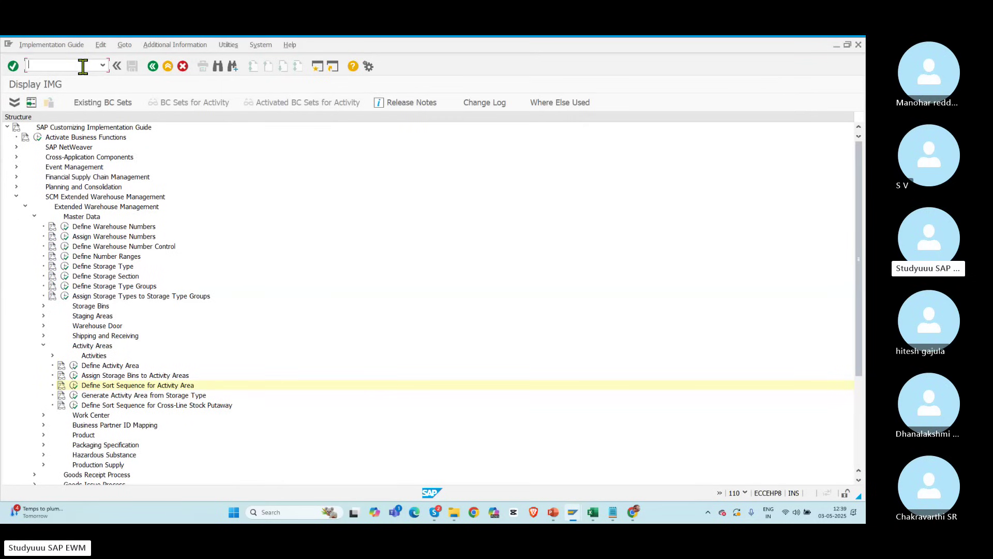
text(/n/scwm/ls01)
key(Return)
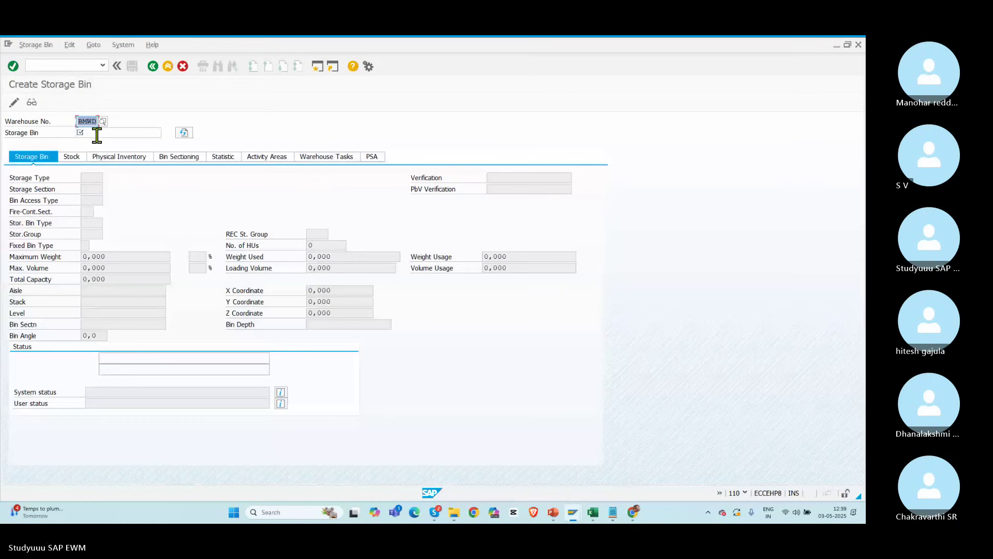
Step: Create storage bin POR1-01-01 in warehouse POLO with storage type POR1
text(POLO)
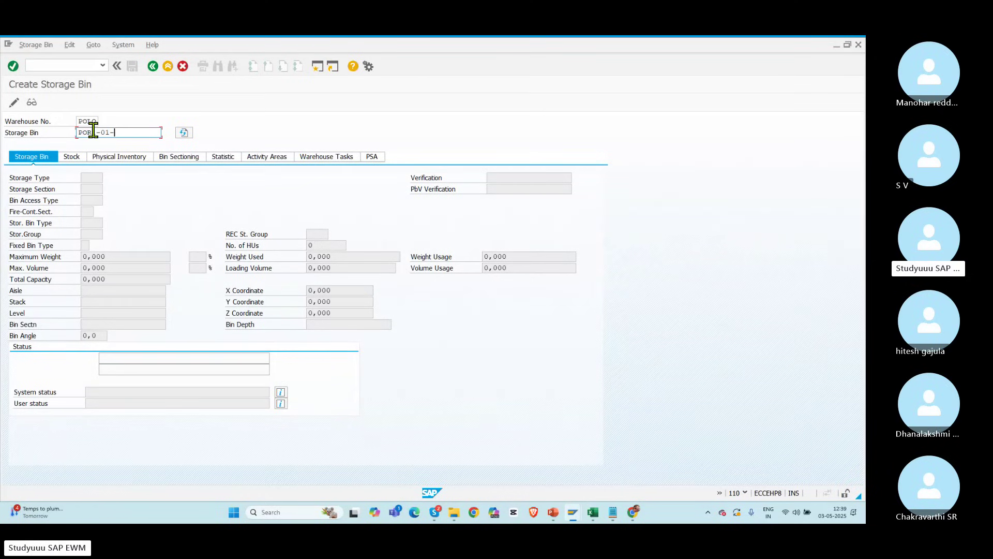
key(Return)
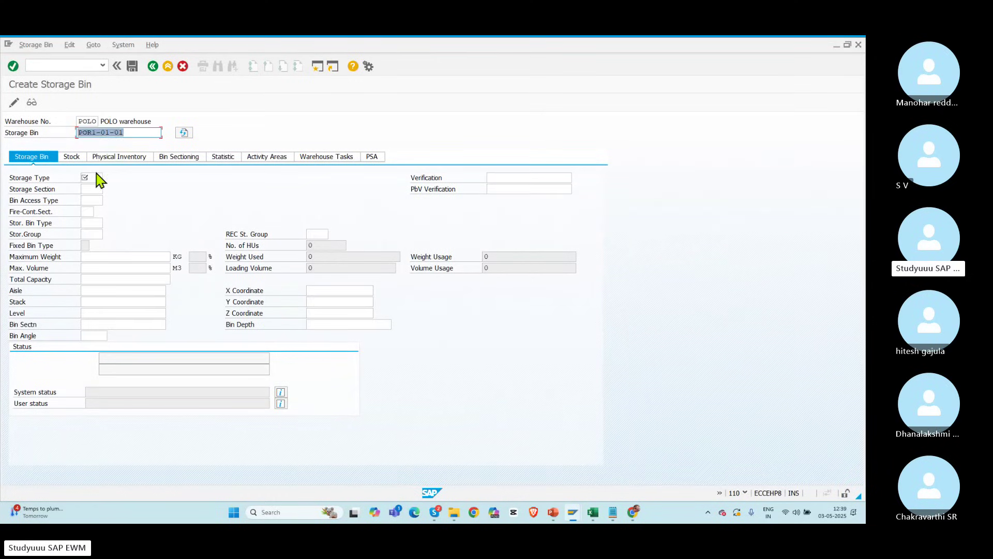
click(93, 176)
text(POR1)
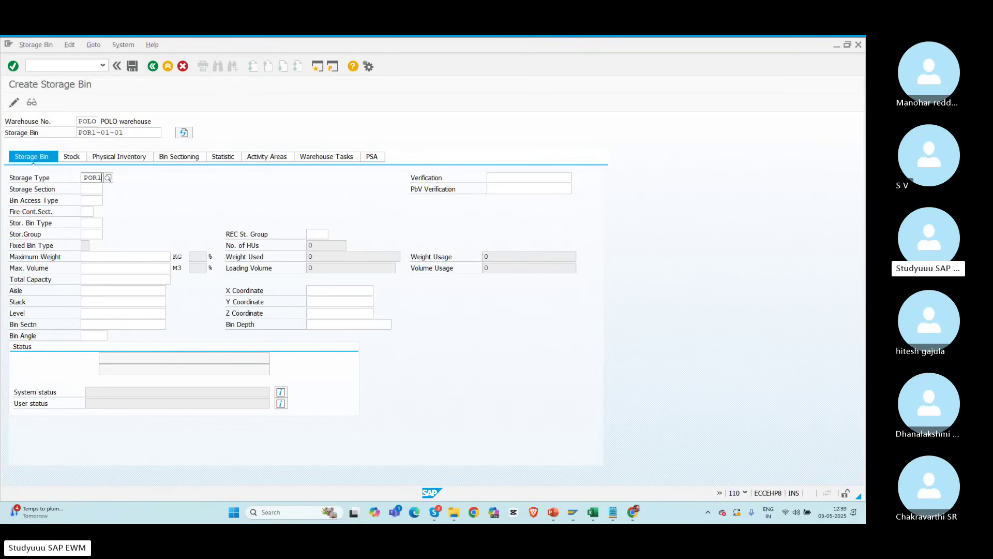
key(Return)
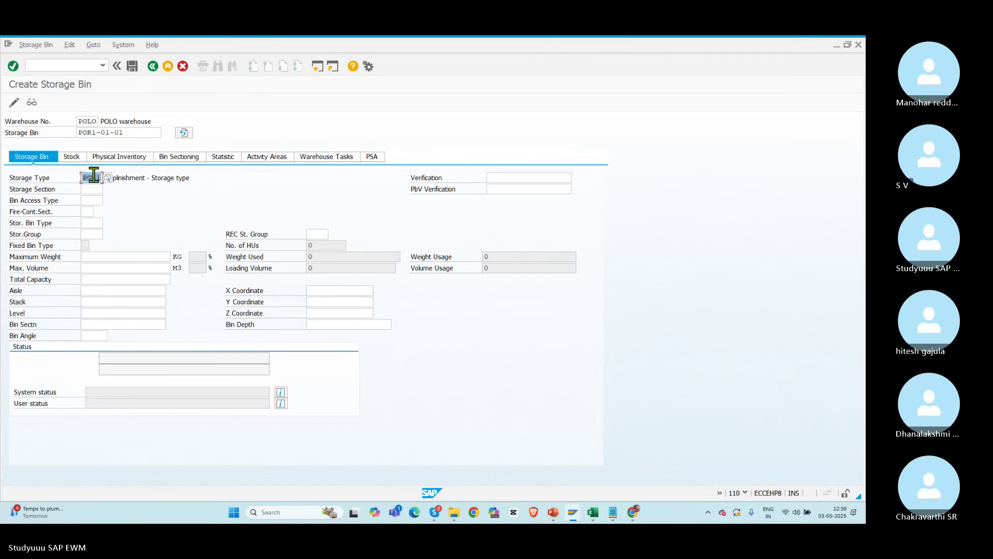
click(132, 132)
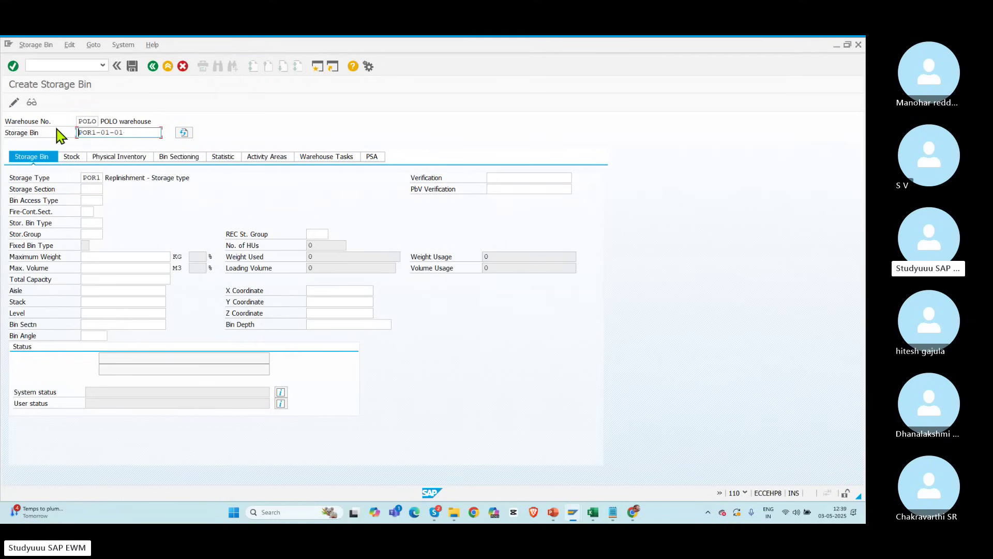
click(133, 66)
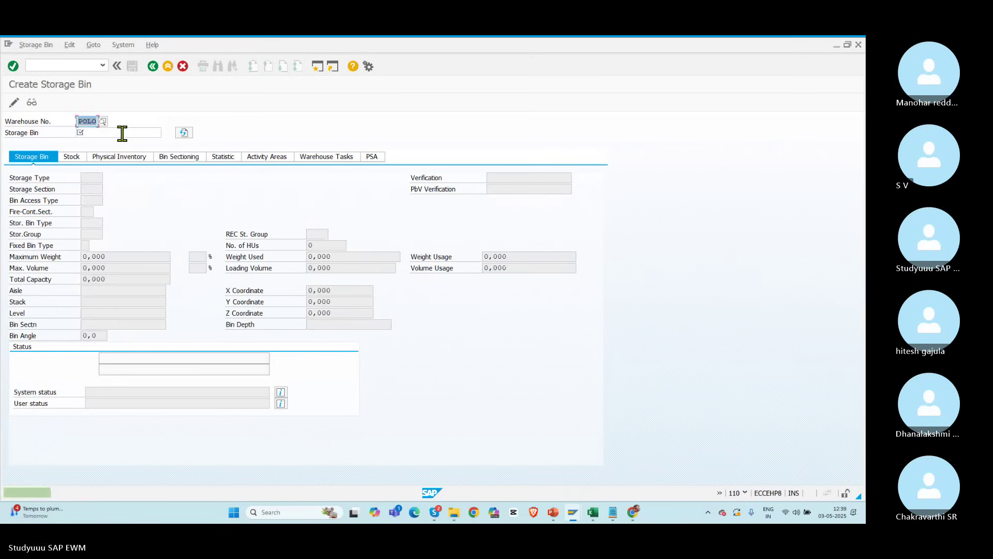
Step: Create storage bin POR1-01-02 with storage type POR1 and save it
text(2)
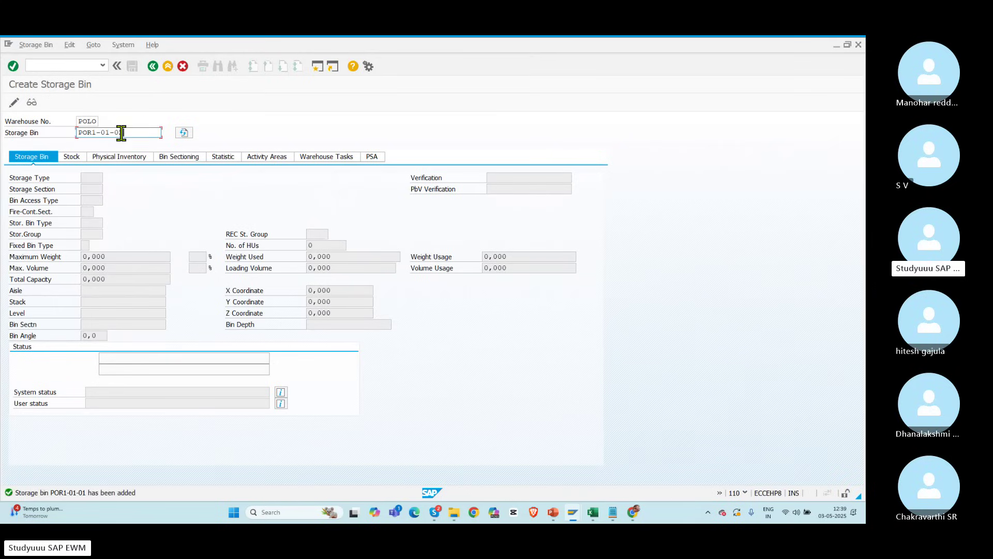
key(Return)
click(94, 175)
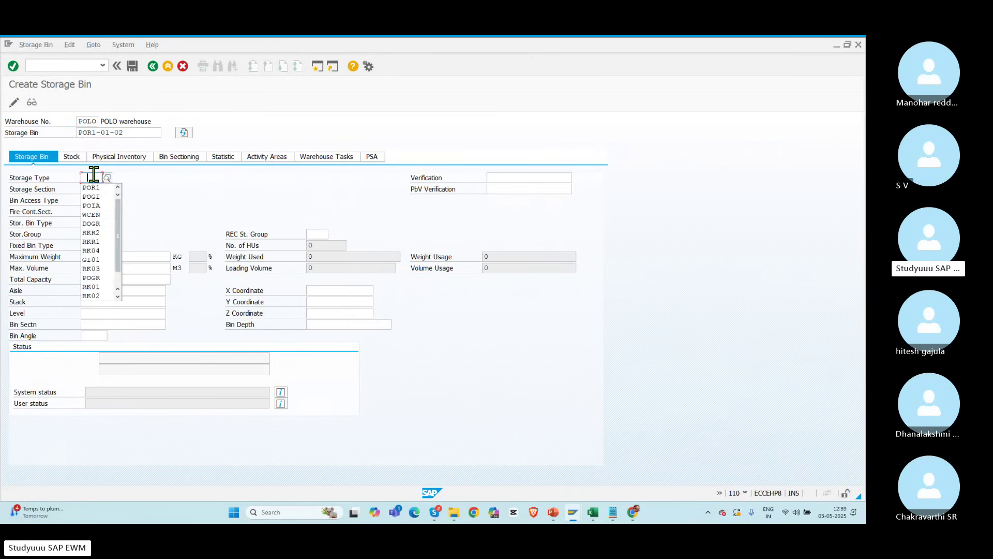
key(Down)
key(Return)
key(Return)
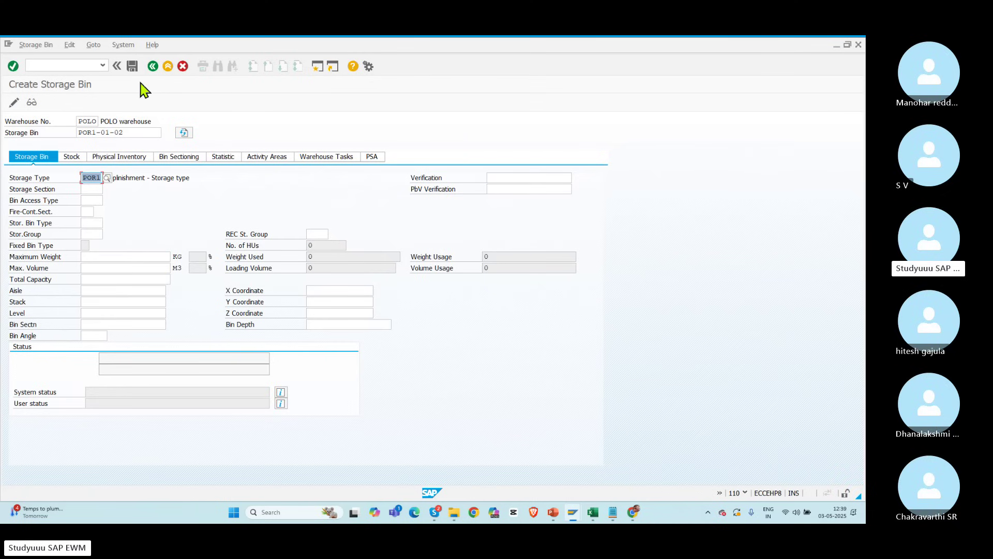
click(132, 65)
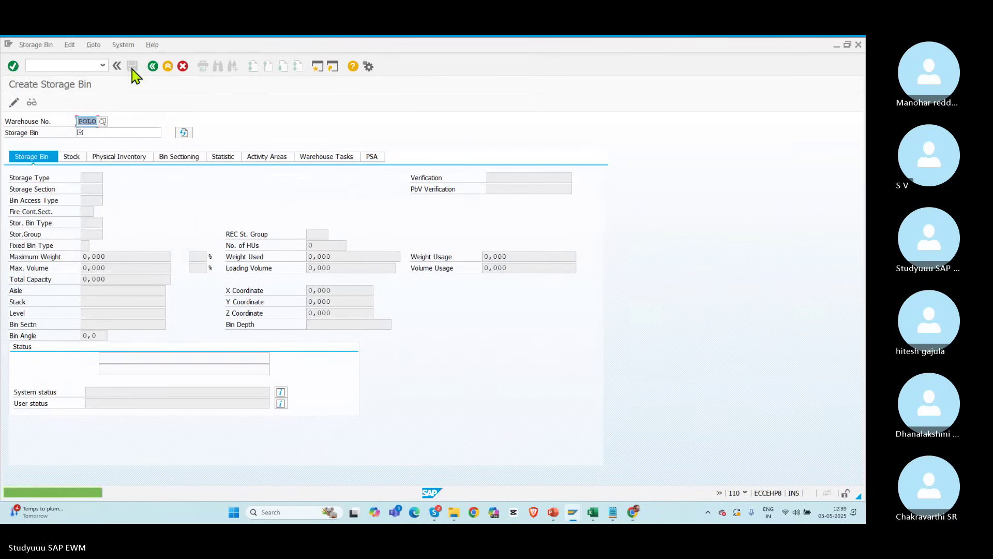
Step: Create storage bin POR2-01-02, fill in its storage type, and save it
click(88, 132)
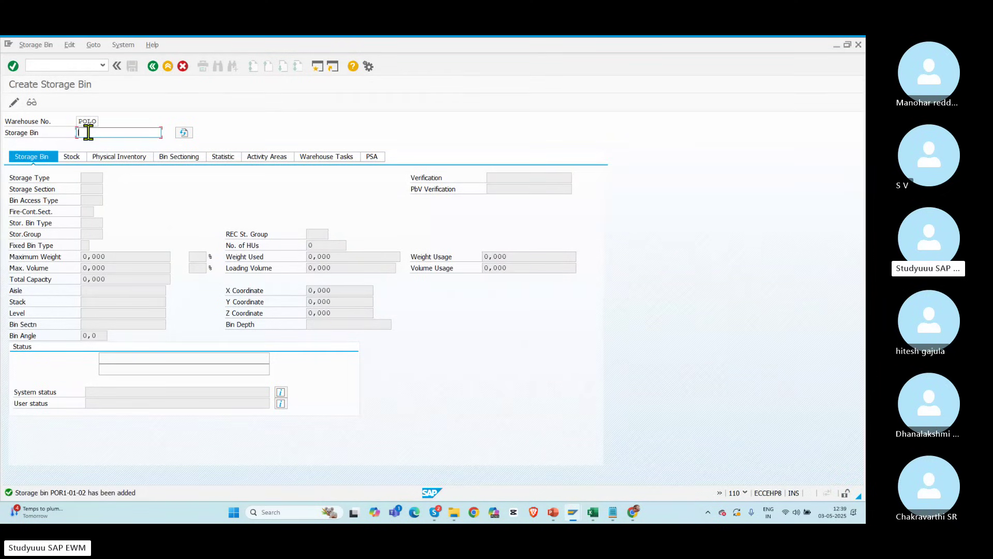
click(89, 132)
click(100, 154)
key(Return)
click(92, 178)
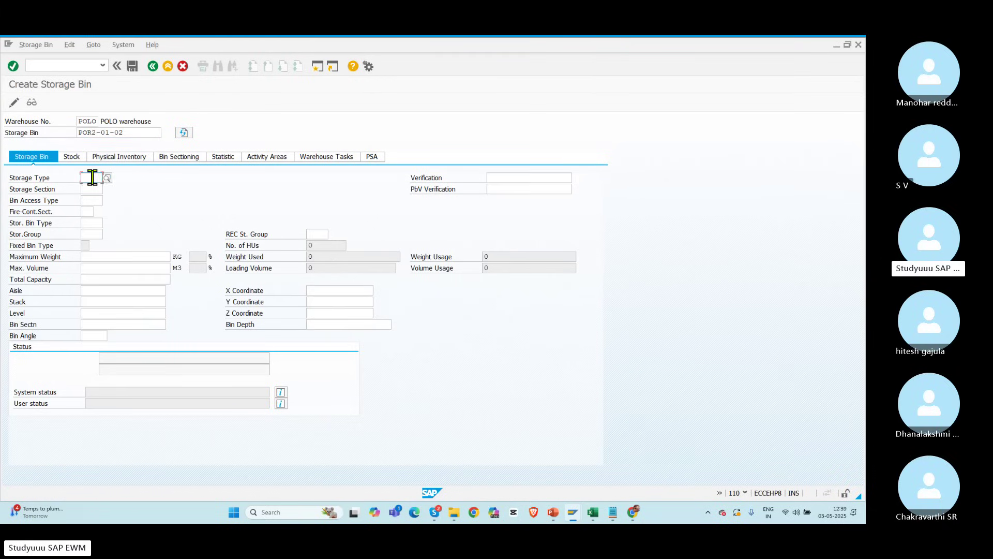
text(POR)
text(1)
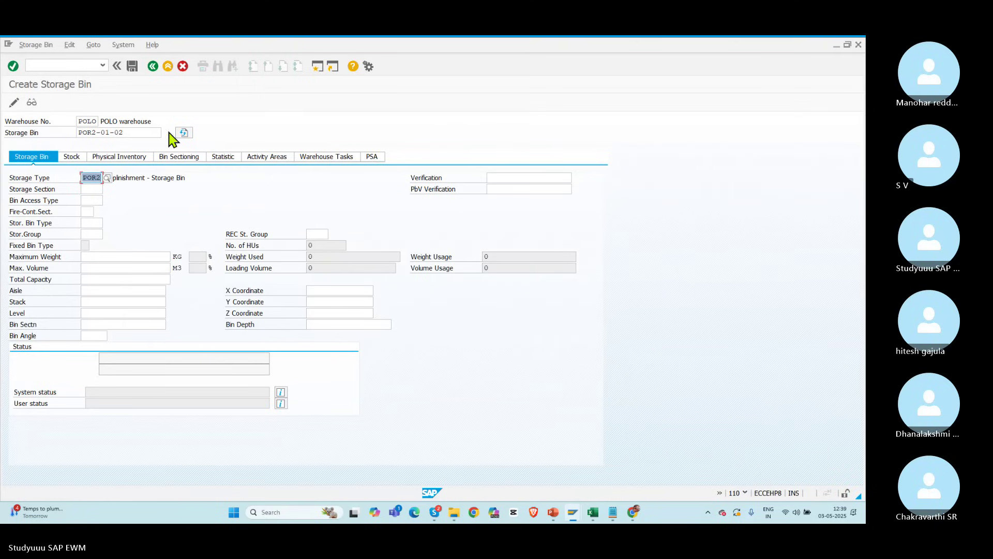
click(132, 65)
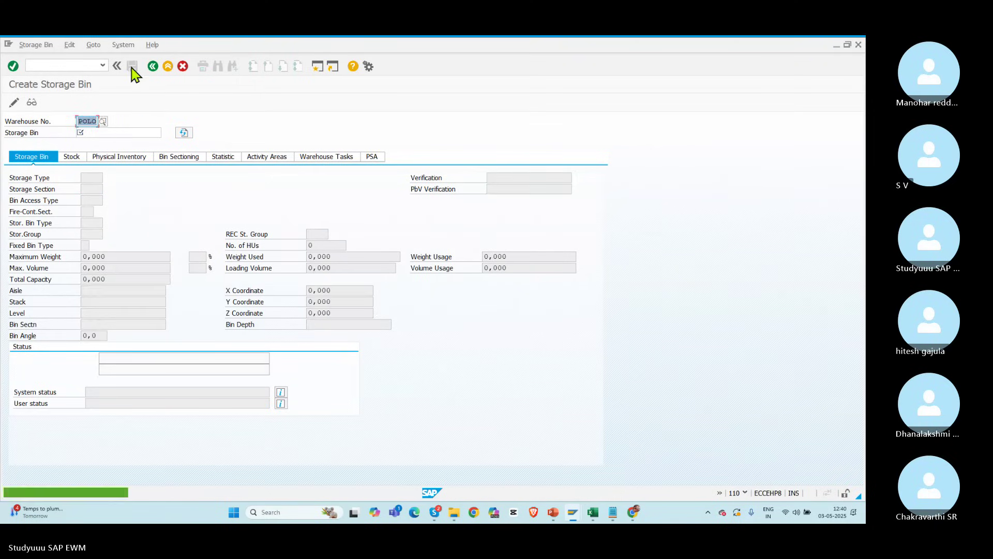
Step: Create storage bin POR2-01-03 with storage type POR2 and save it
click(90, 132)
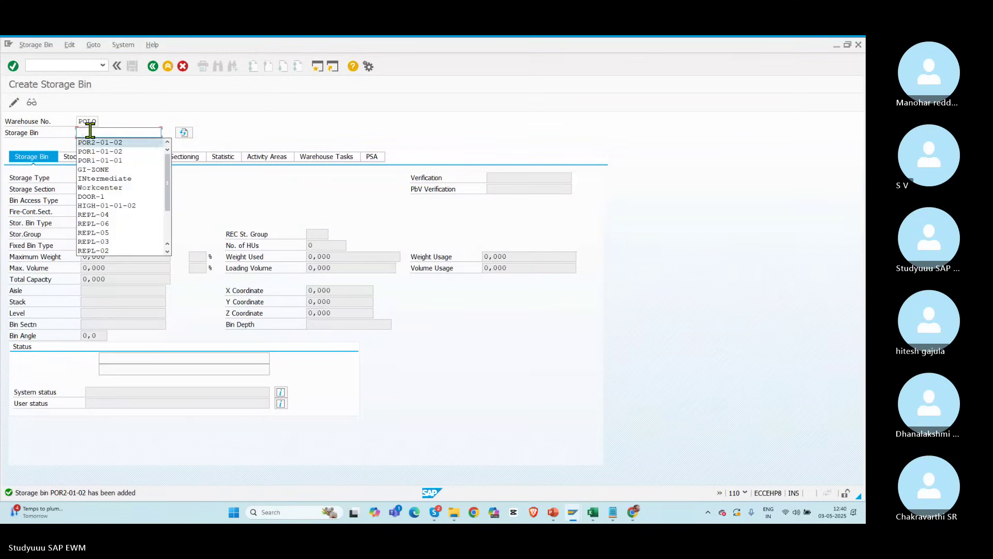
text(POR2-01-0)
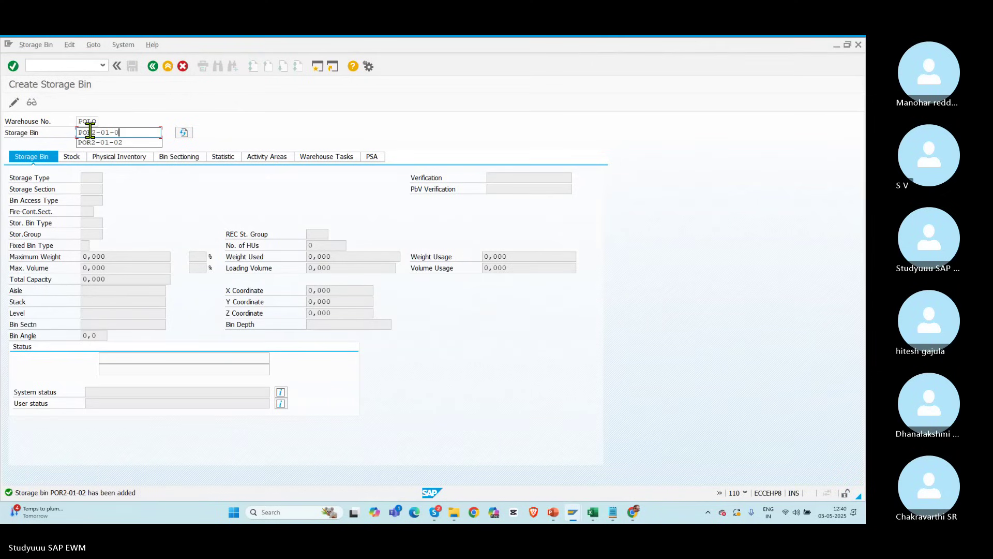
text(3)
key(Return)
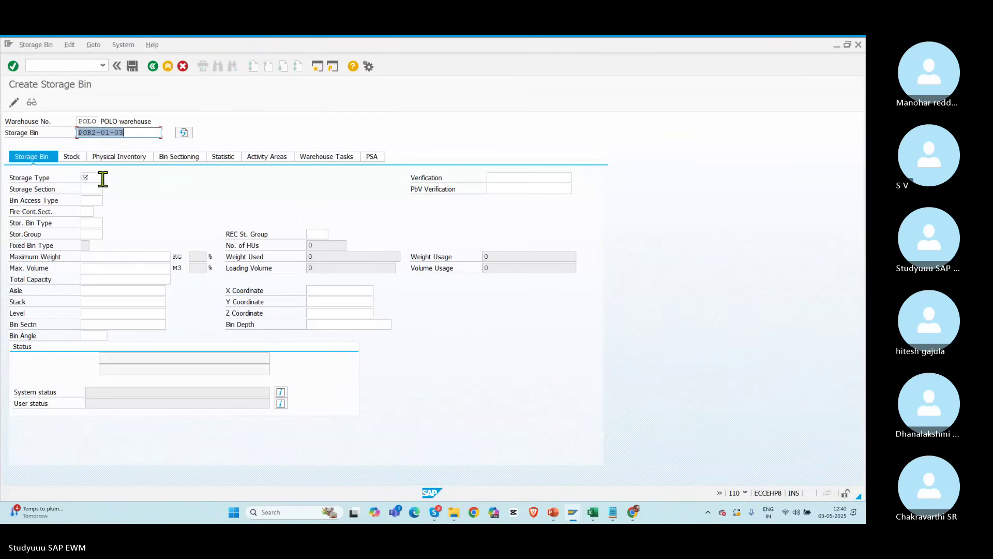
click(101, 178)
text(POR)
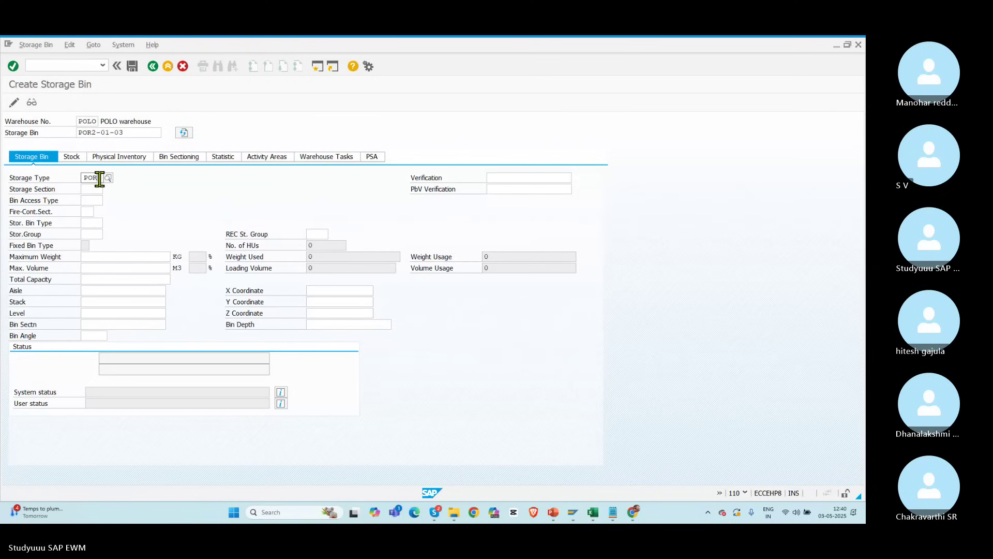
text(2)
key(Return)
click(132, 67)
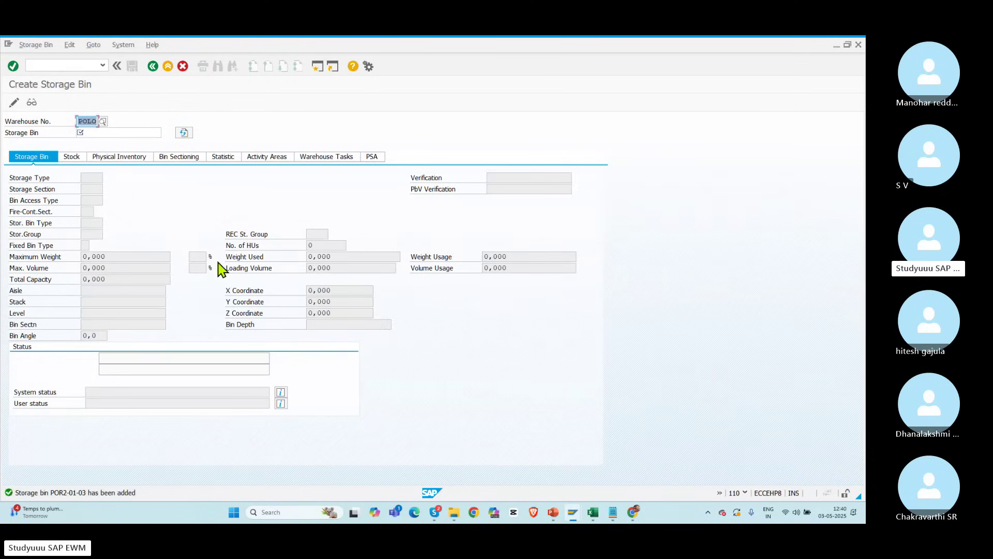
click(55, 66)
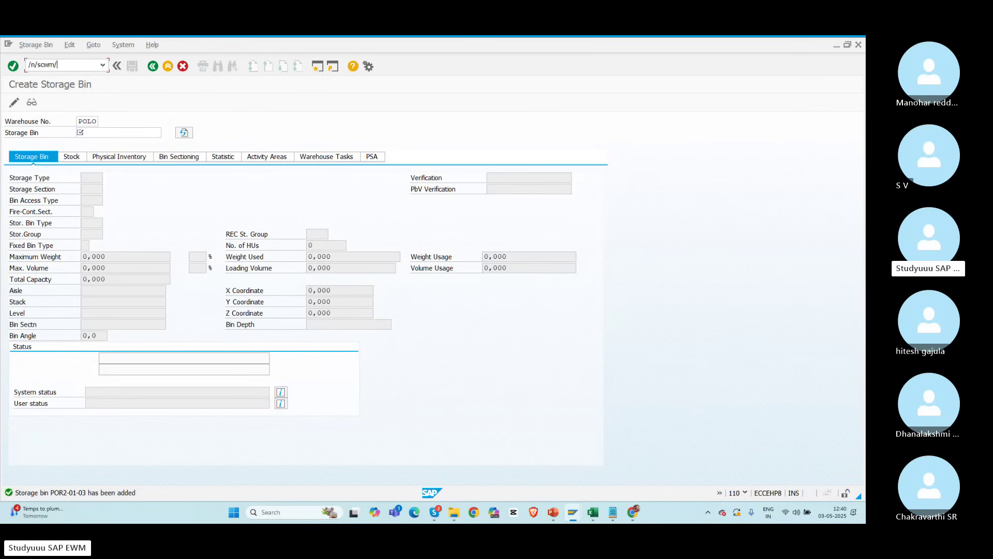
Step: Run /n/scwm/sbst for warehouse POLO, create the bin sorting and review the results
text(/n/scwm/sb)
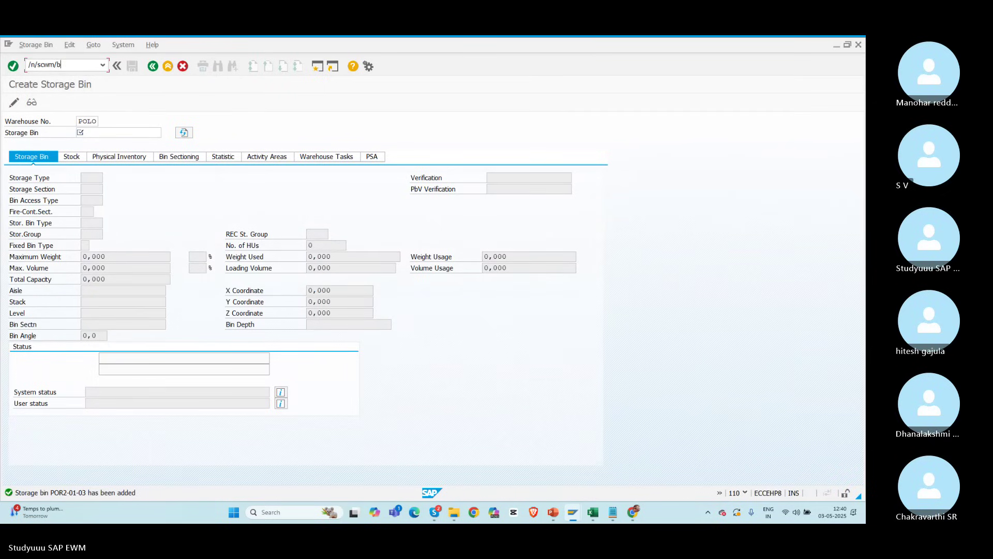
text(st)
key(Return)
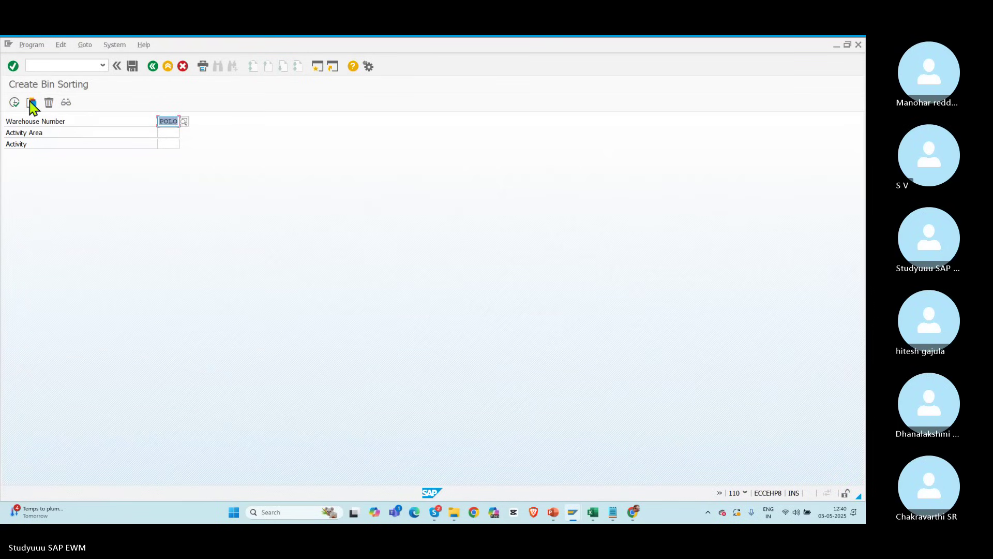
click(14, 103)
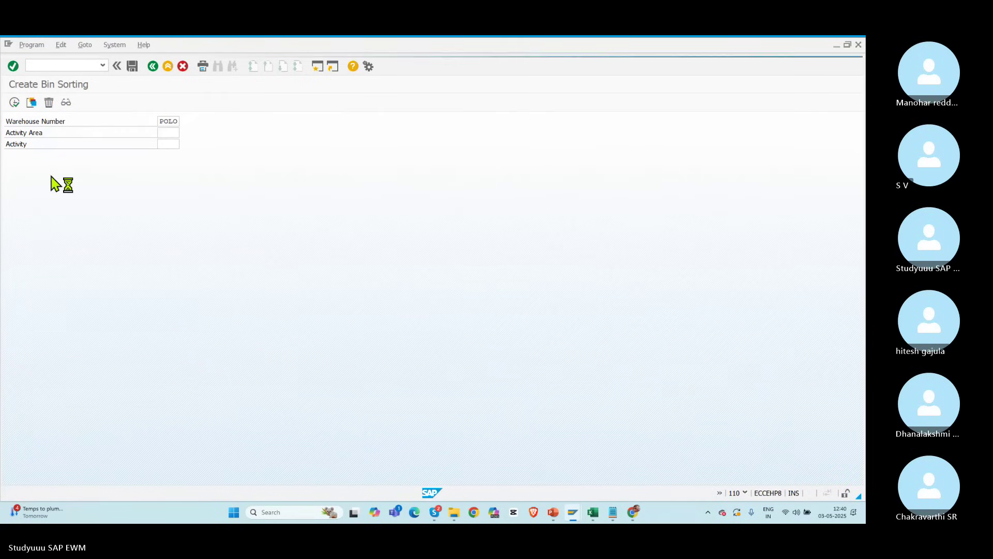
click(215, 330)
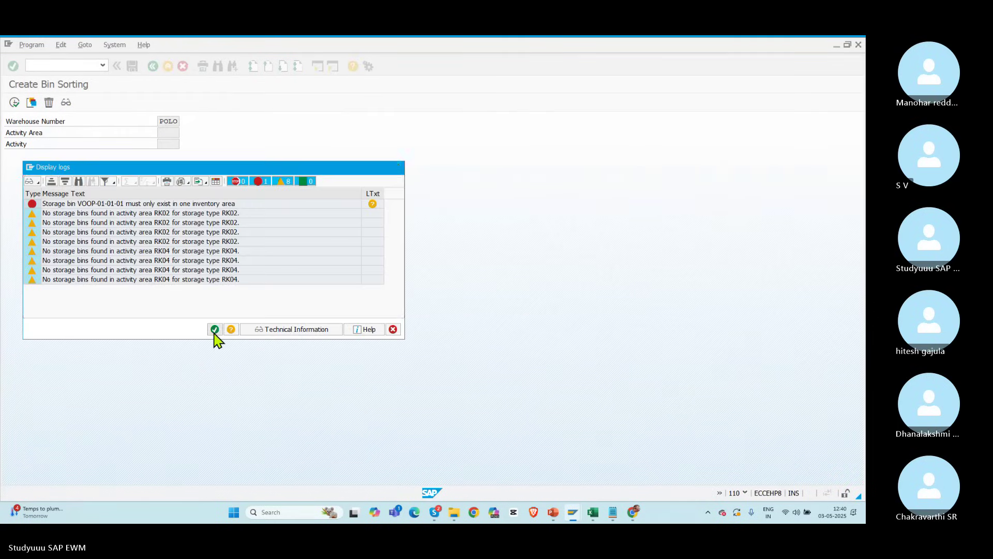
click(16, 102)
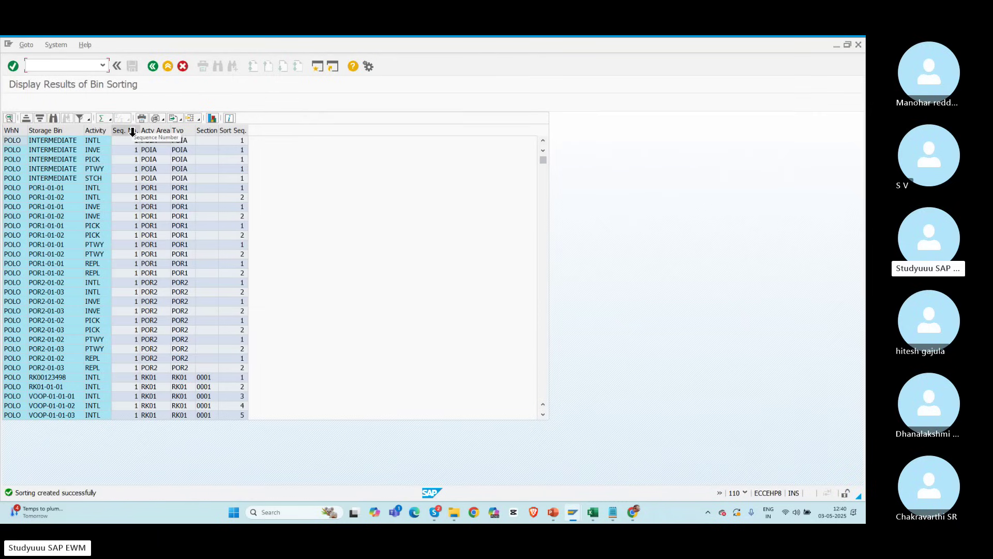
click(179, 129)
click(80, 119)
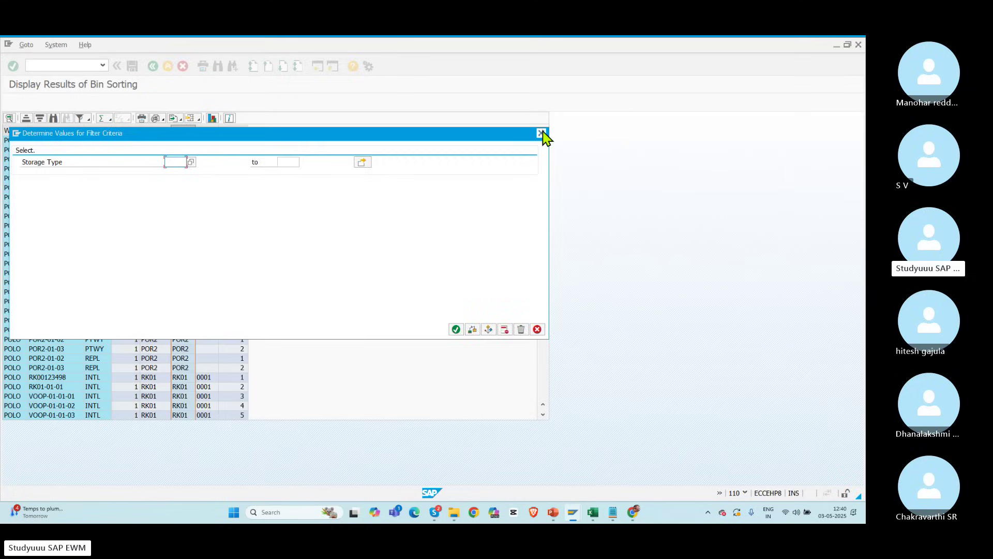
click(541, 133)
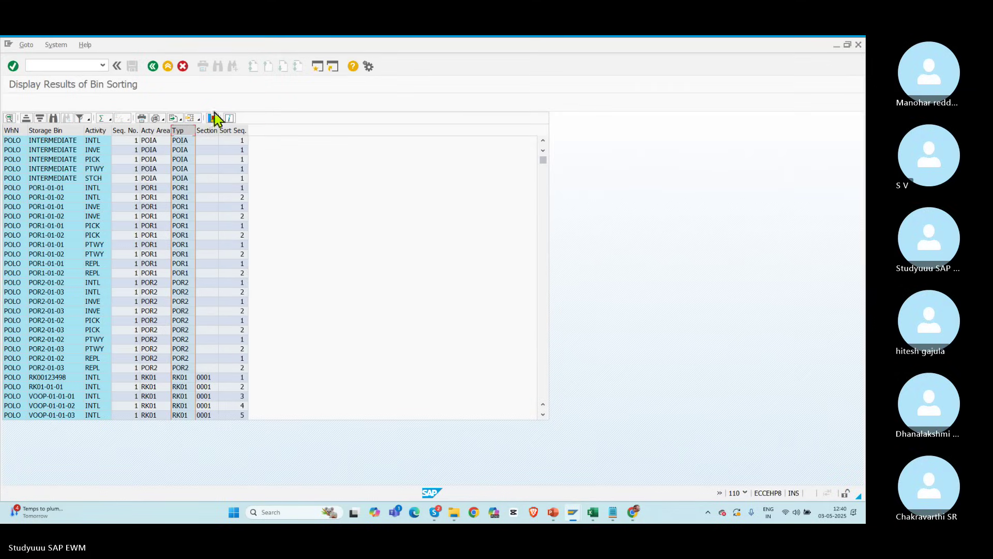
click(153, 67)
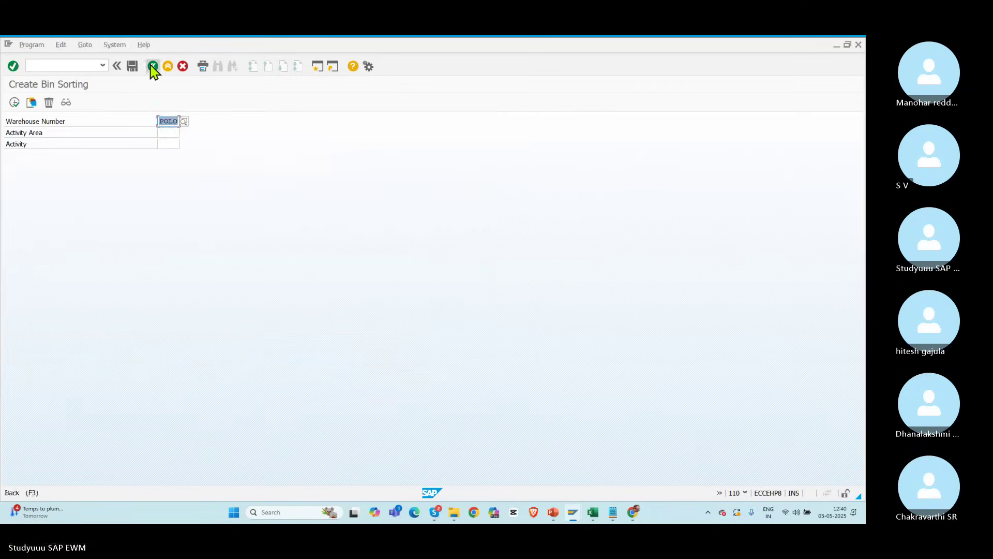
Step: Return to Easy Access and open the SAP Reference IMG via SPRO
click(153, 67)
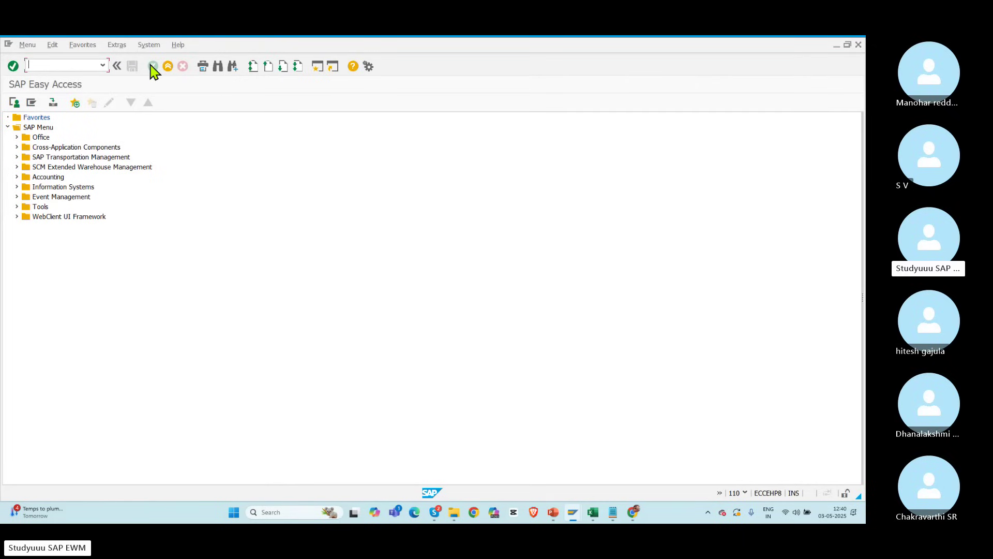
text(spro)
key(Return)
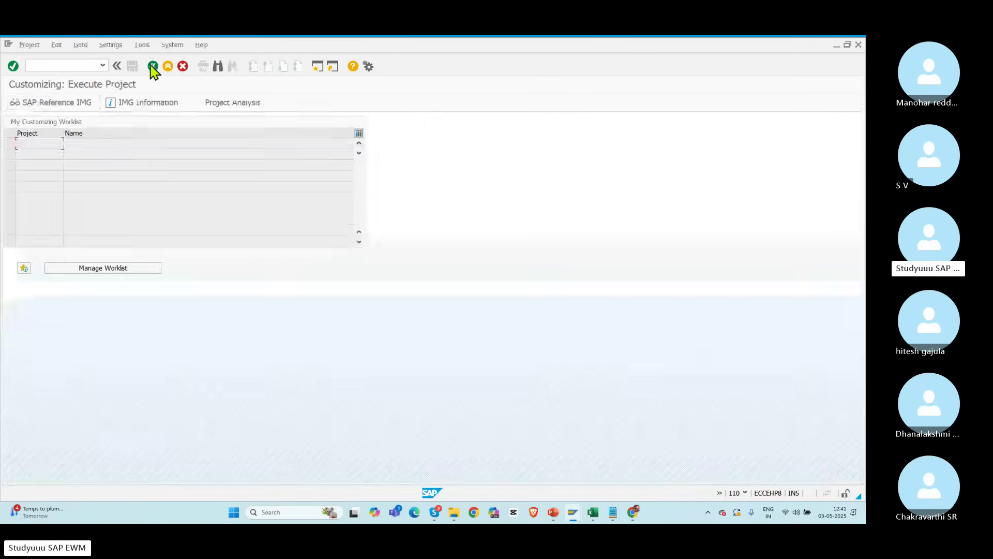
click(58, 104)
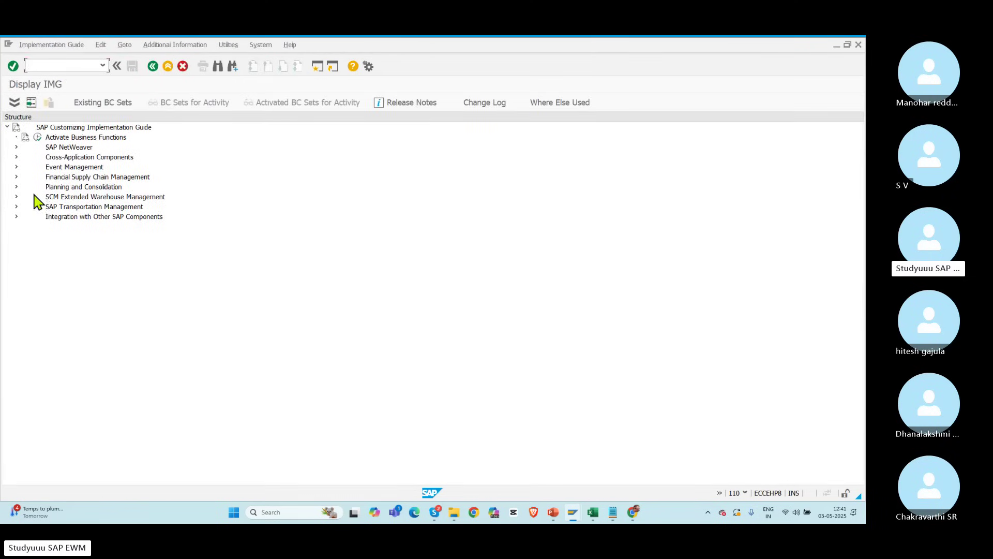
Step: Expand EWM > Internal Warehouse Processes > Replenishment Control to Activate Replenishment Strategies in Storage Types
click(17, 198)
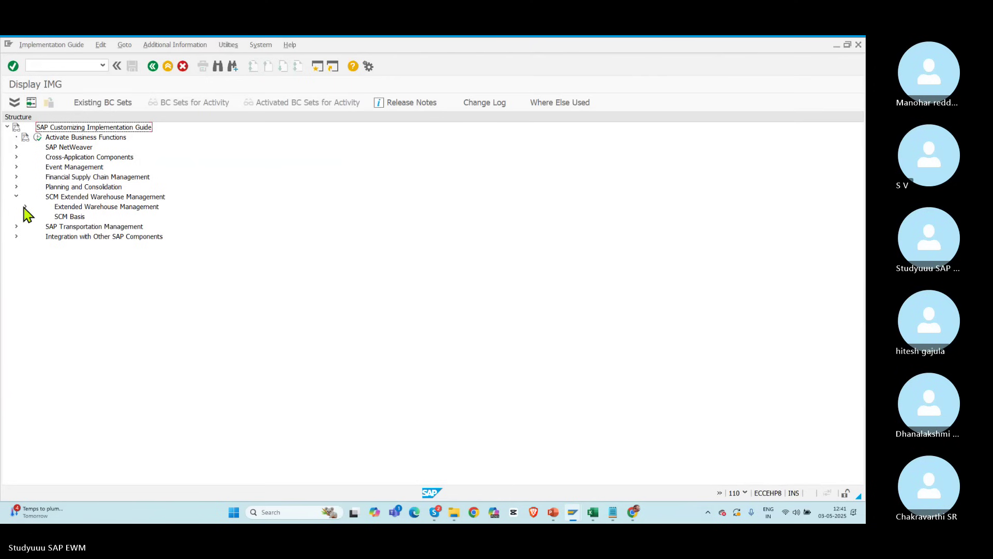
click(25, 207)
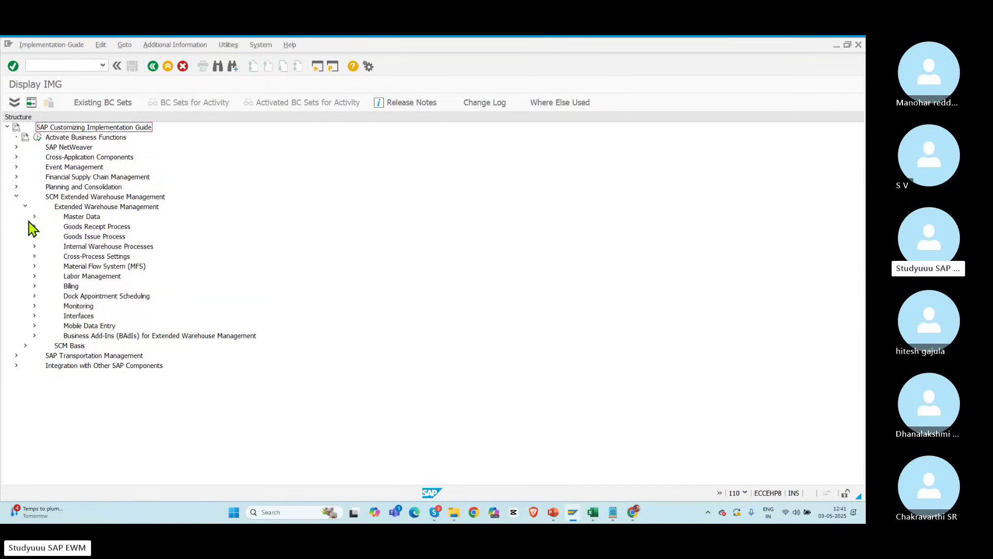
click(84, 207)
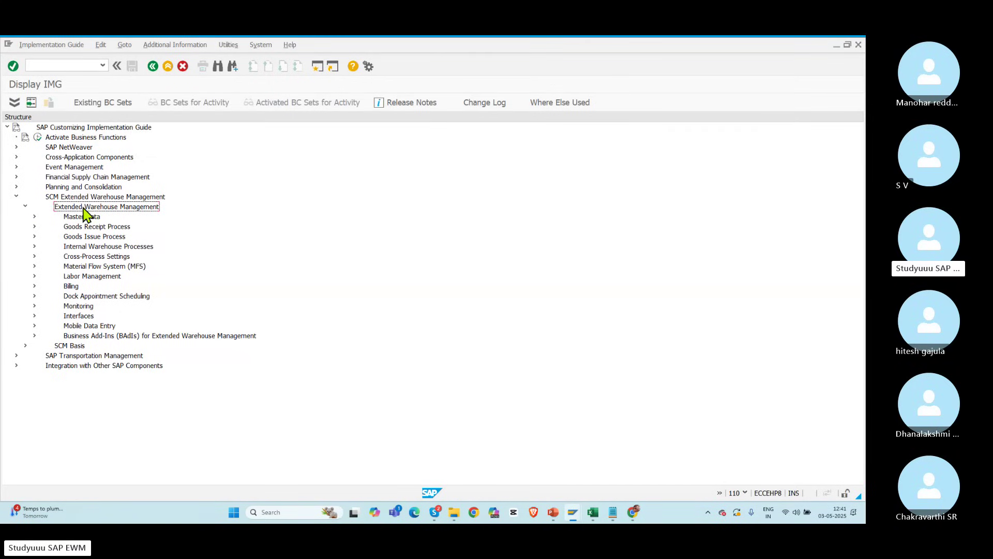
click(77, 250)
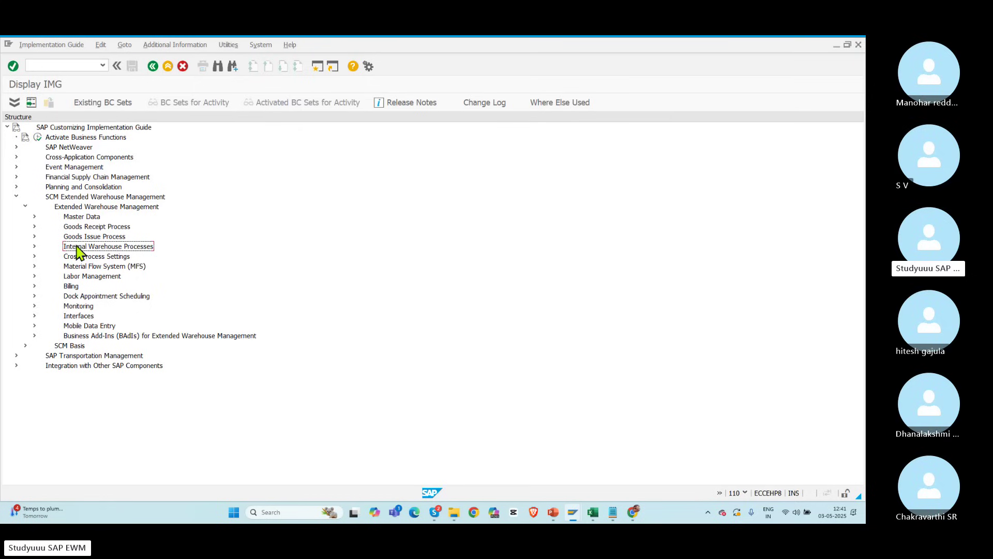
click(34, 247)
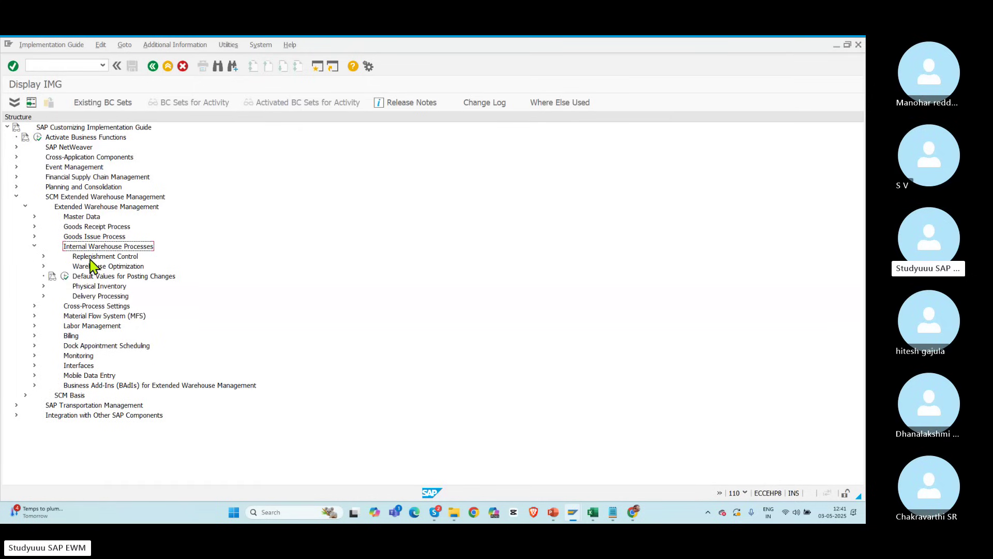
click(90, 259)
click(43, 256)
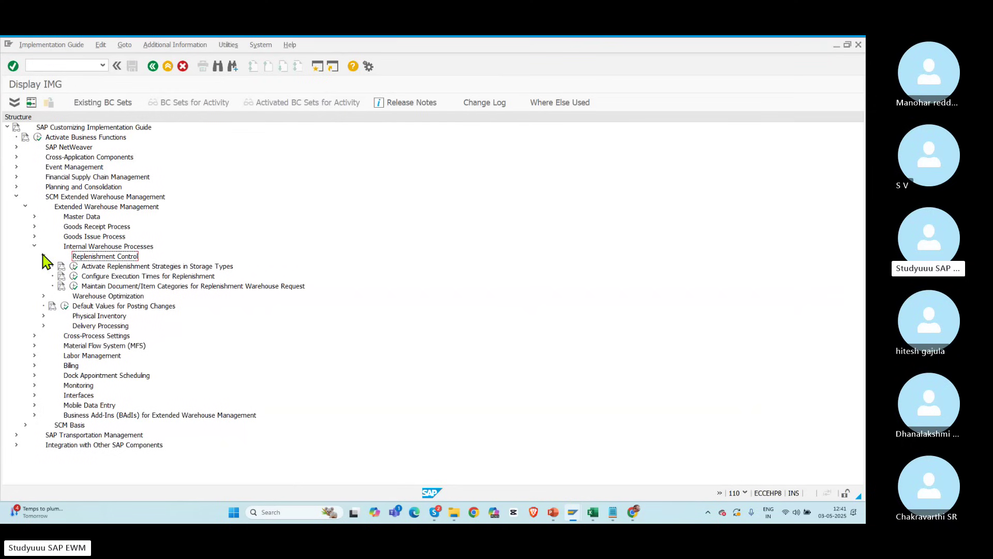
click(128, 266)
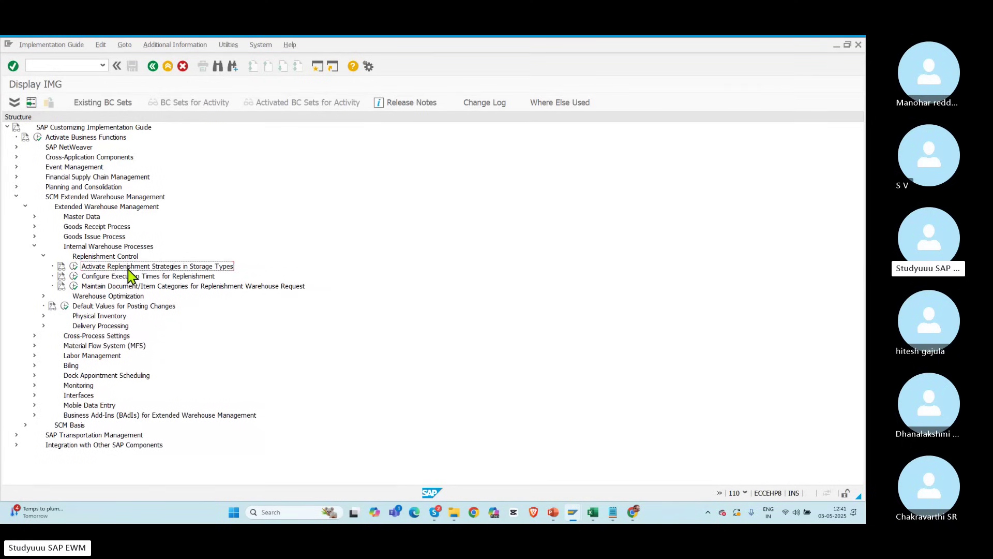
click(73, 266)
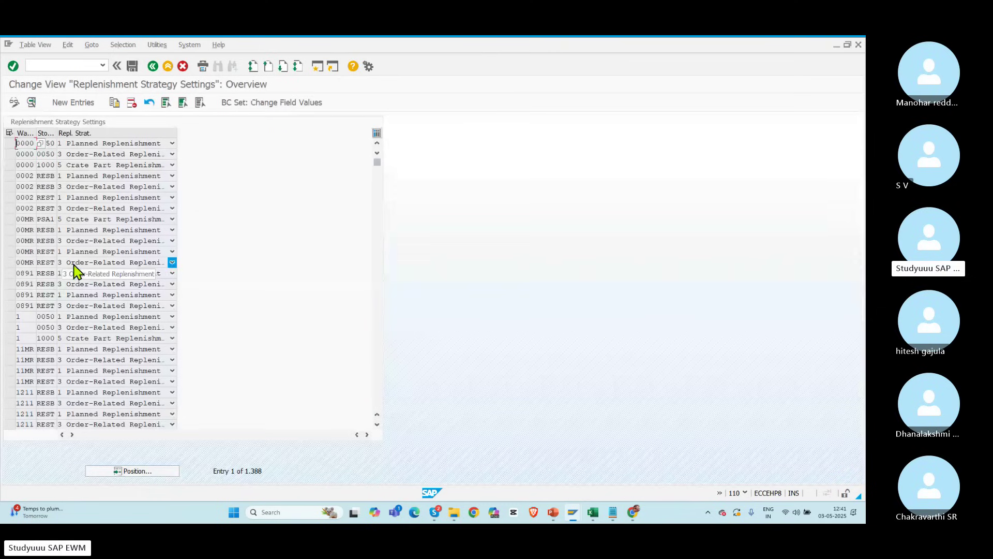
Step: Add a new replenishment strategy entry for warehouse POLO, storage type POR1
click(73, 103)
text(POLO)
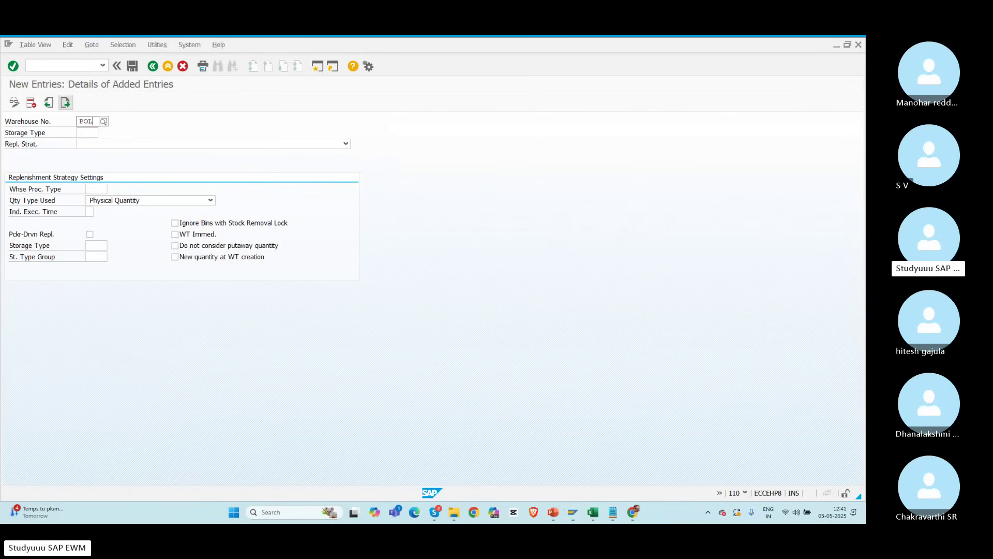
key(Tab)
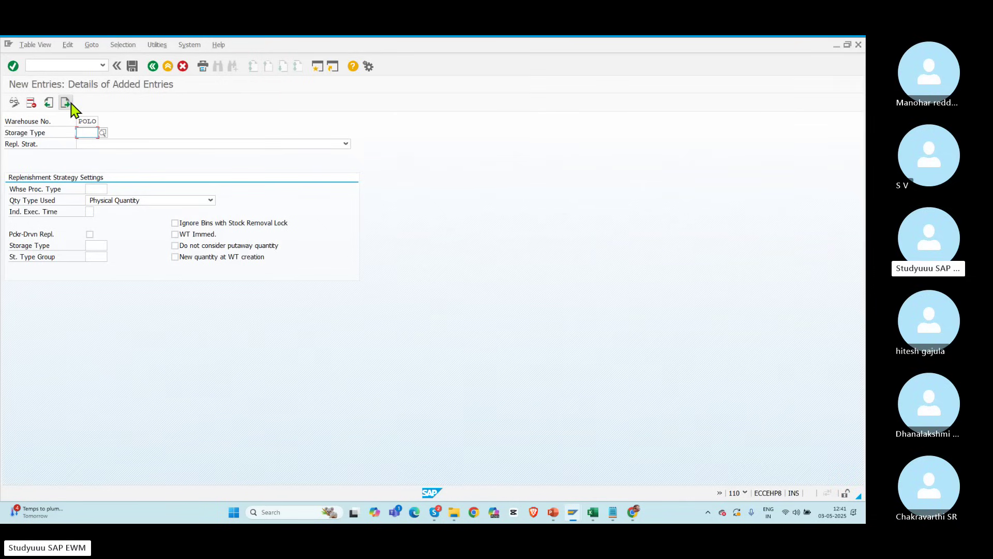
text(POR1)
key(Tab)
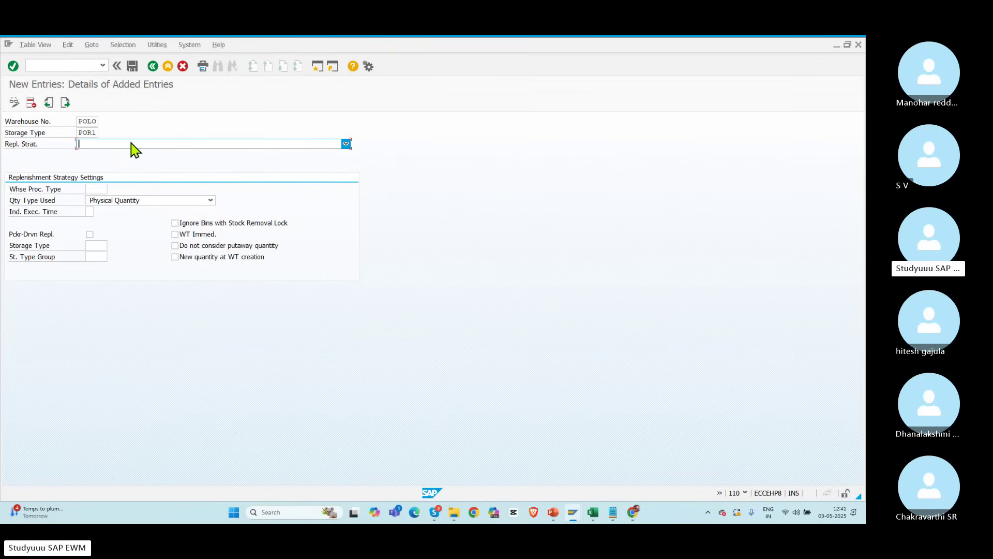
Step: Set the strategy to 1 Planned Replenishment with warehouse process type 3010
click(130, 144)
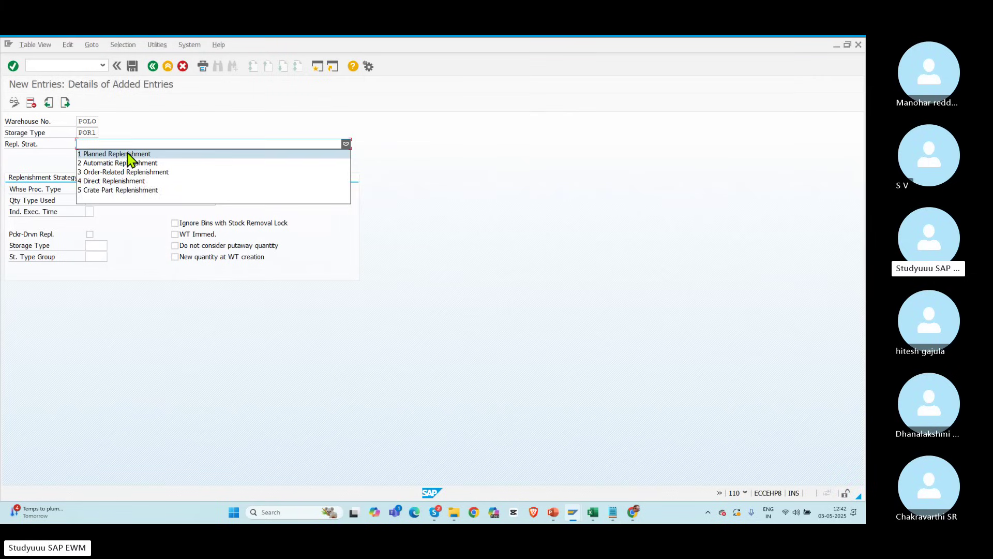
click(128, 154)
click(95, 188)
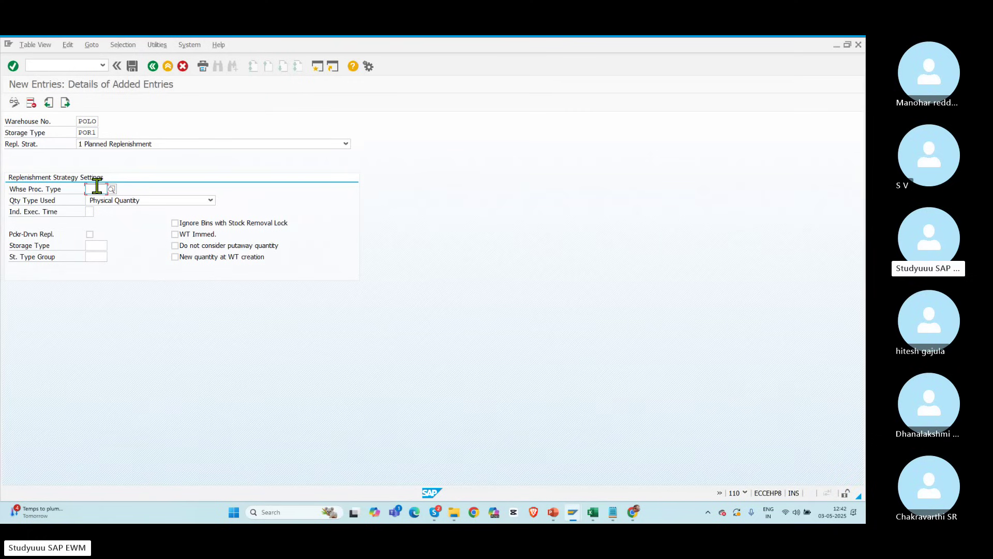
click(113, 190)
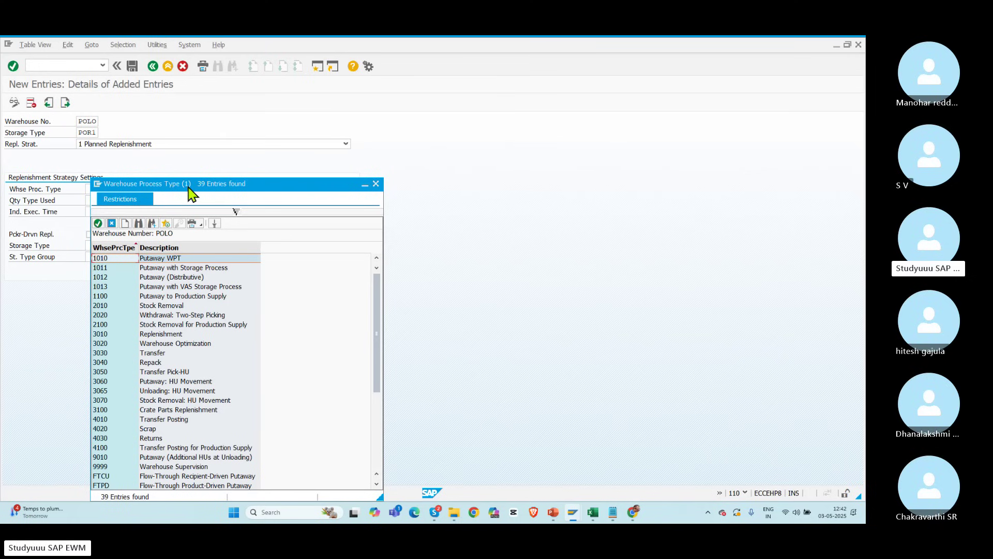
drag(191, 185, 225, 102)
click(144, 250)
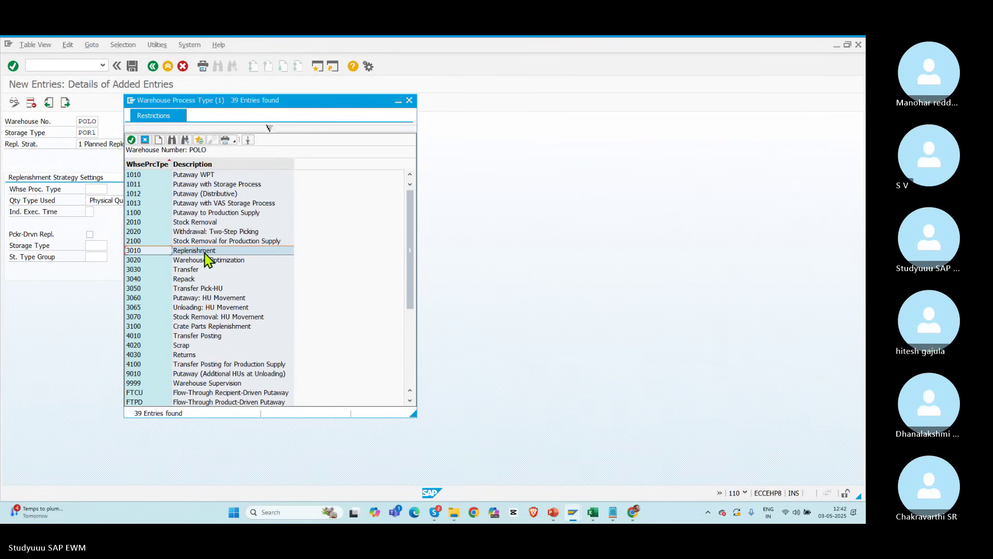
double_click(205, 253)
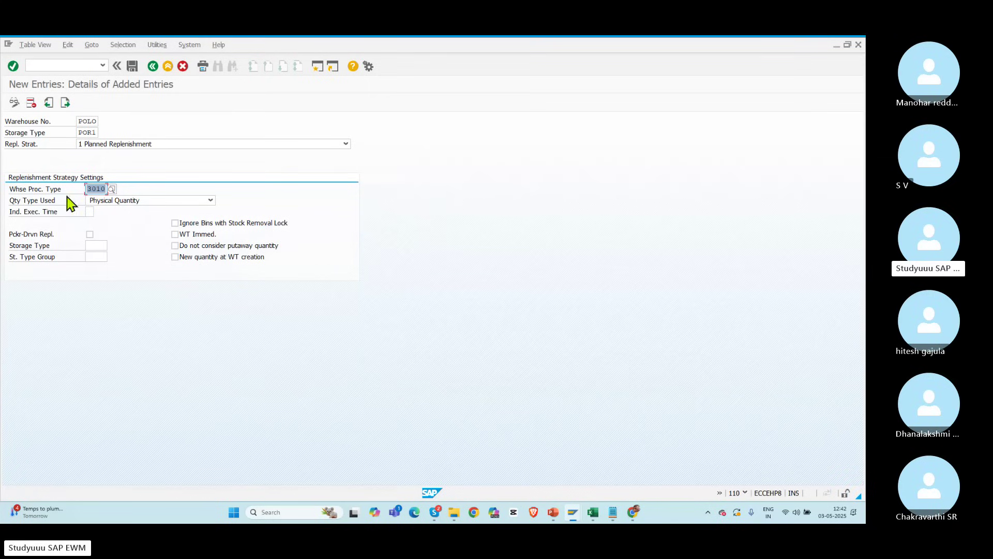
click(145, 203)
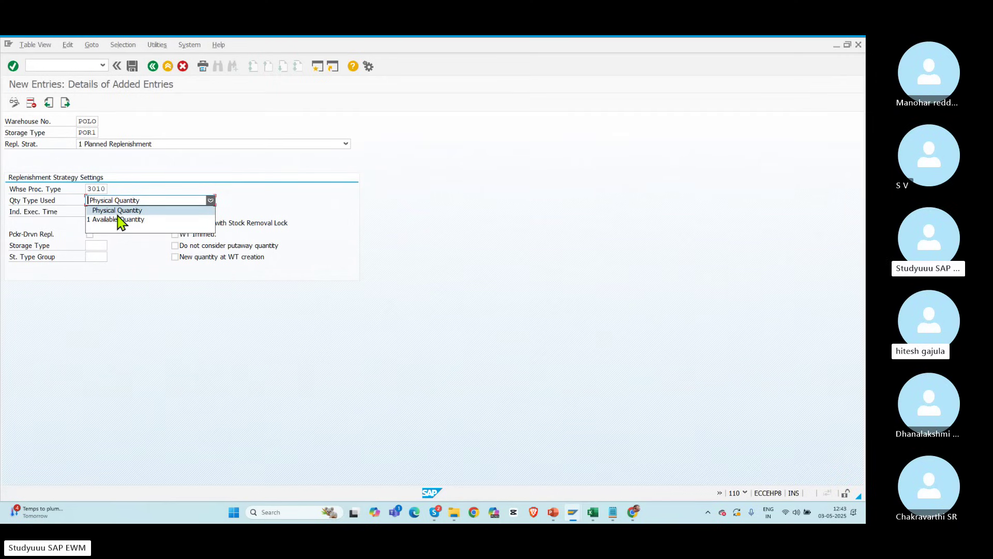
click(129, 211)
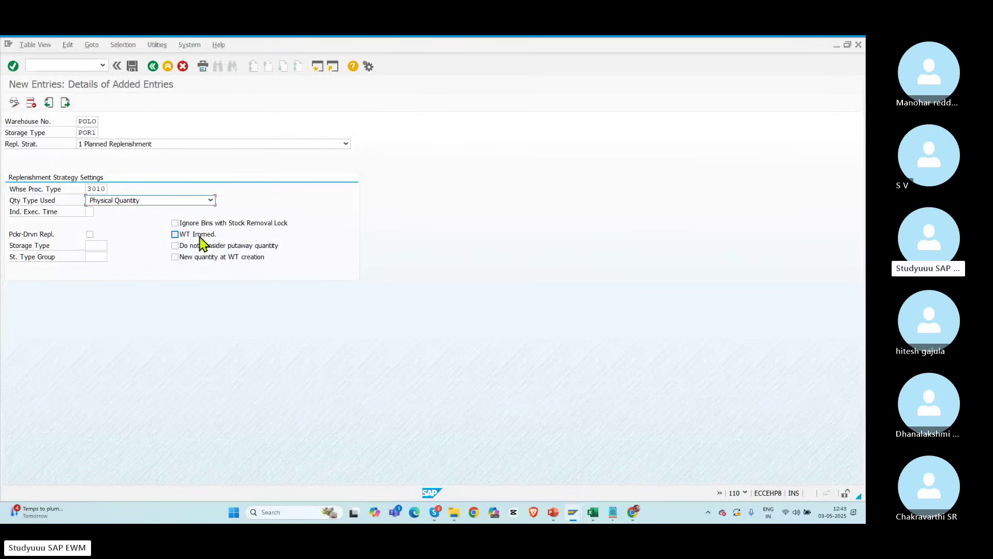
click(96, 244)
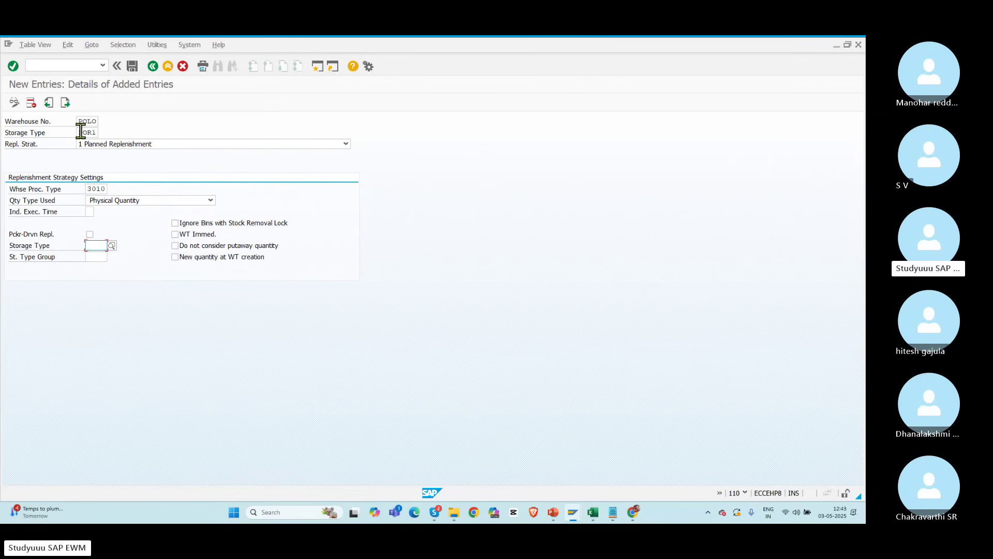
drag(80, 132, 98, 133)
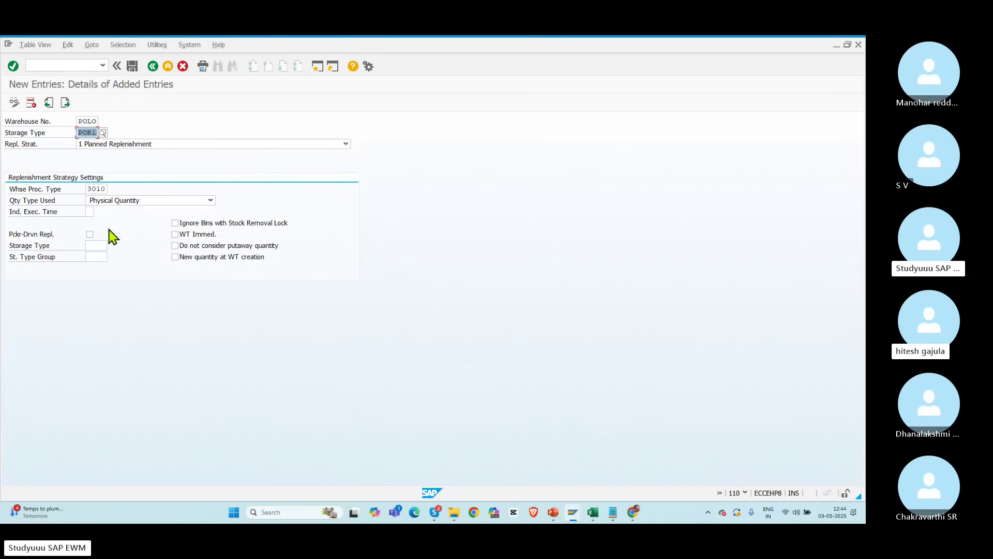
Step: Enable WT Immed. on the POLO/POR1 3010 replenishment entry and validate it
click(92, 244)
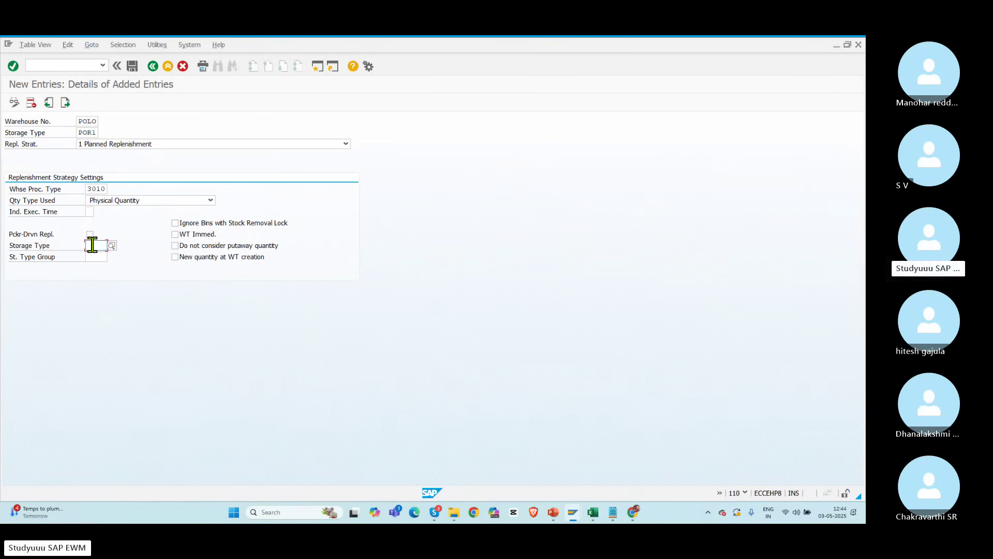
double_click(82, 133)
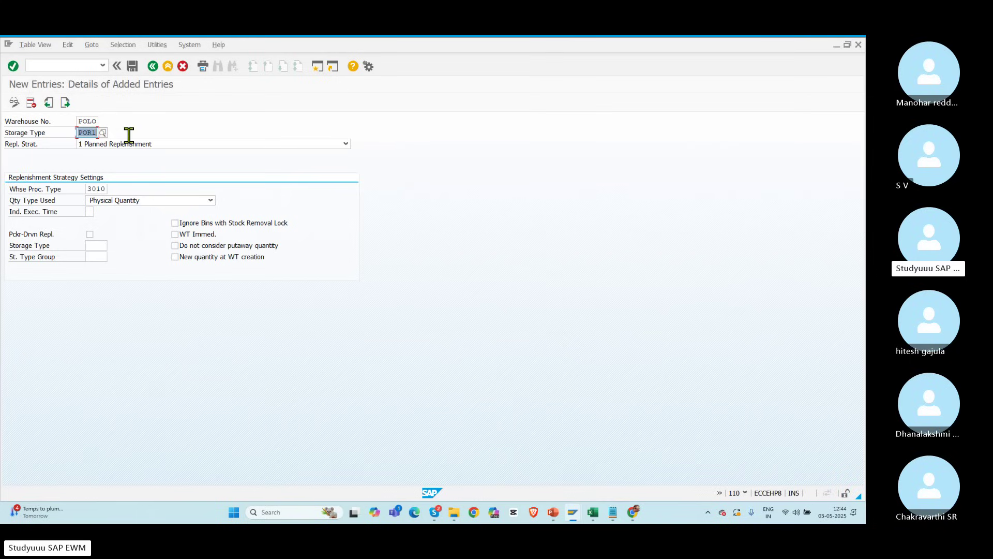
click(94, 244)
click(83, 133)
click(98, 245)
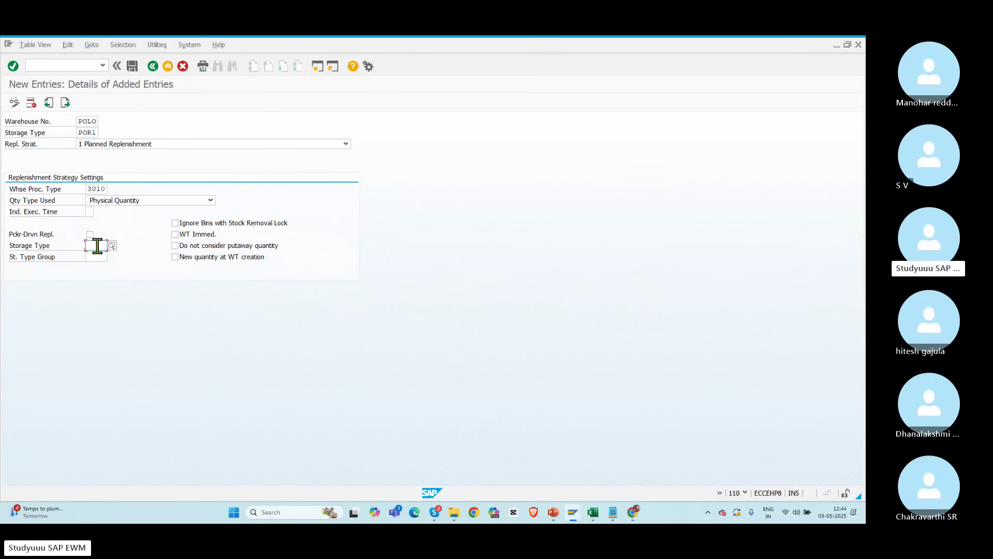
double_click(82, 133)
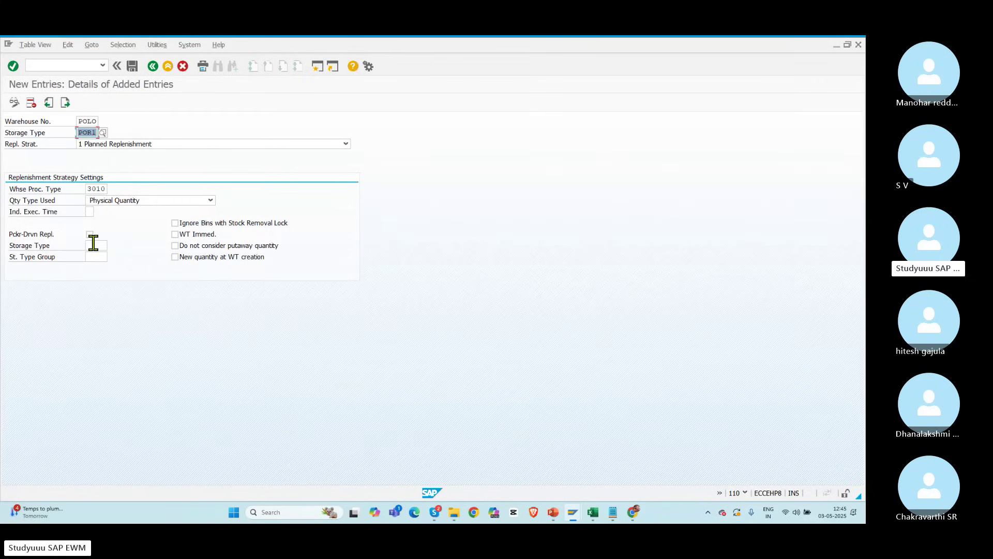
click(175, 235)
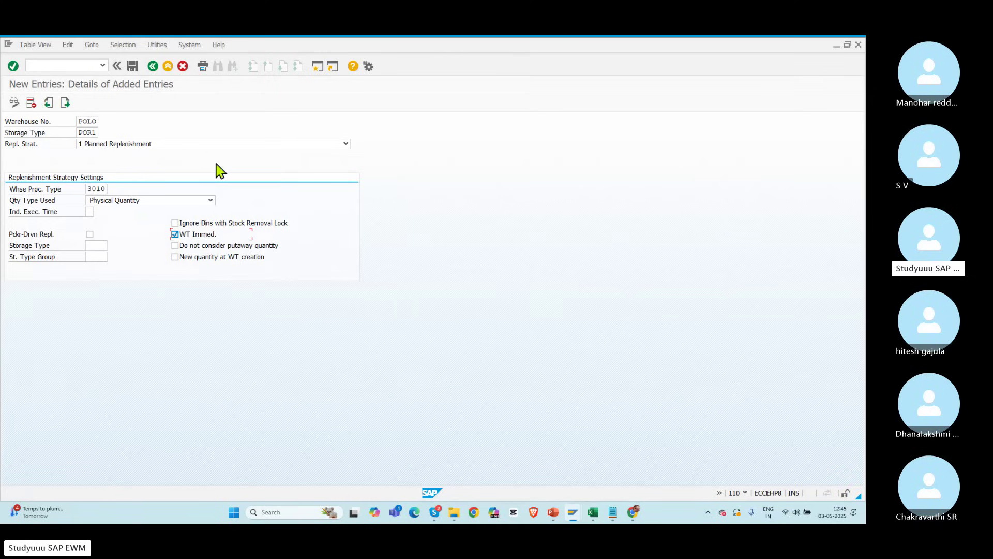
key(Return)
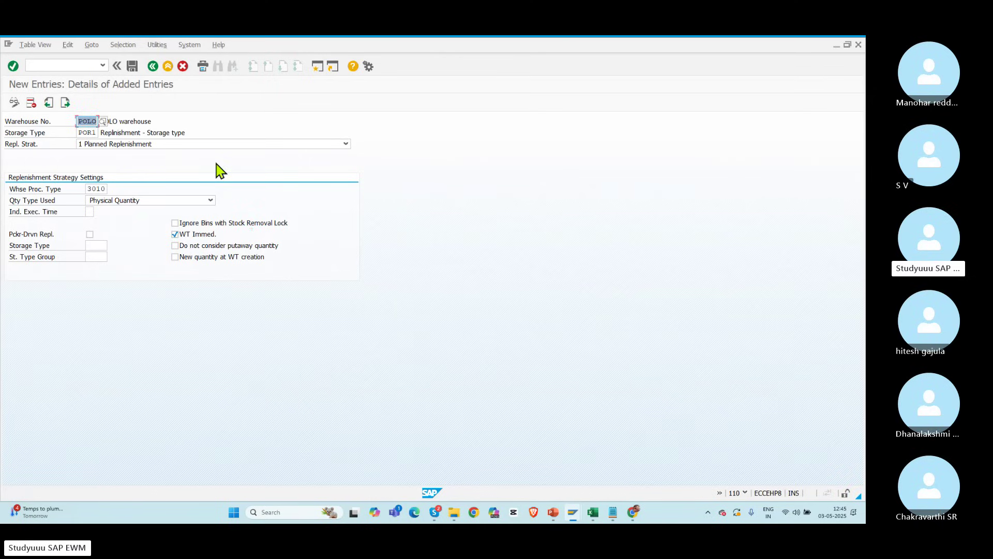
Step: Save the POLO POR1 replenishment entry under the customizing request and return to the overview
click(134, 68)
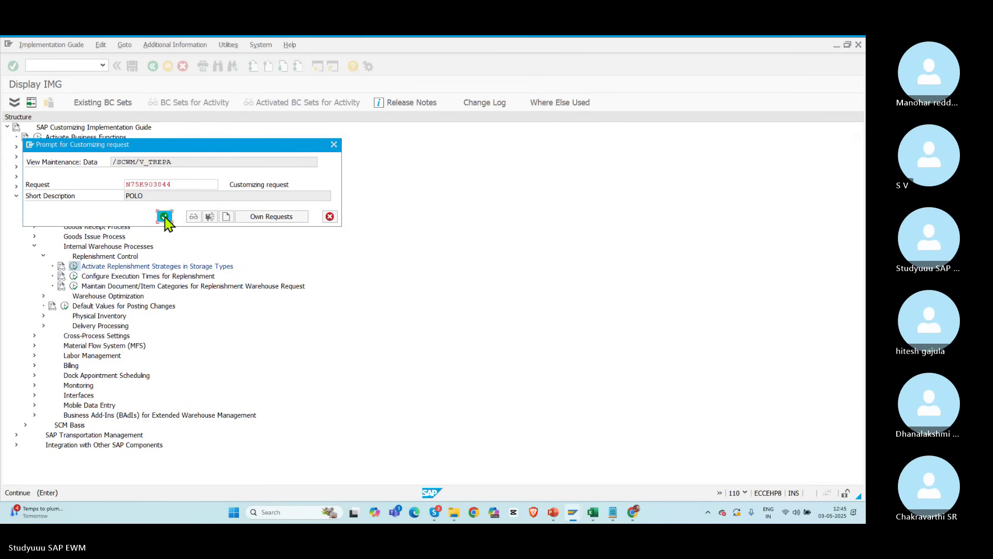
click(164, 217)
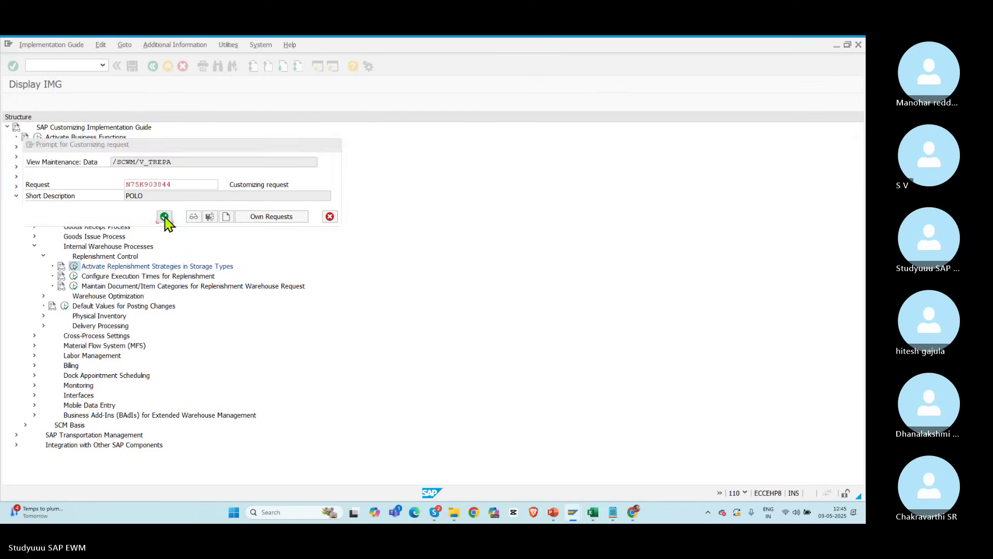
click(153, 68)
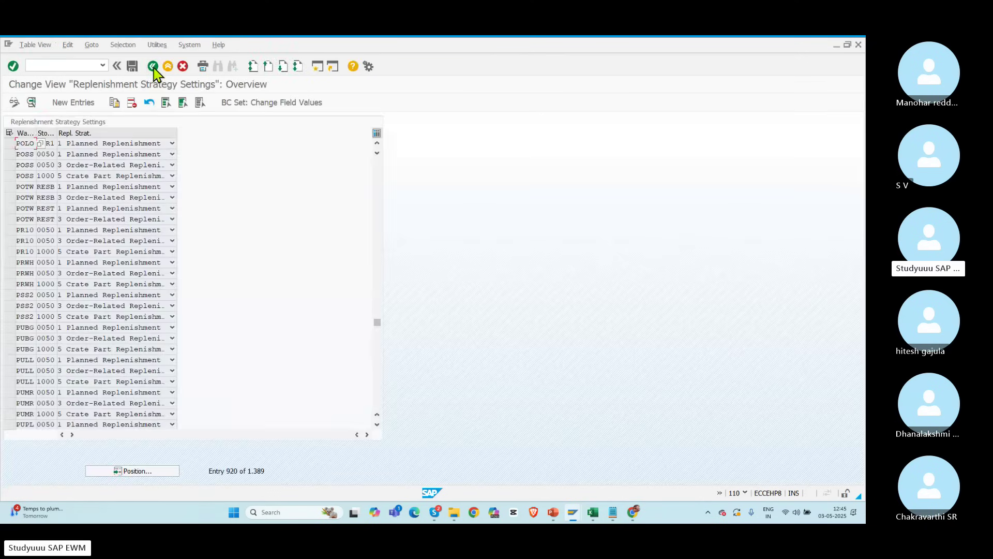
Step: Copy the POLO POR1 entry as a new entry with storage type POR2
click(9, 144)
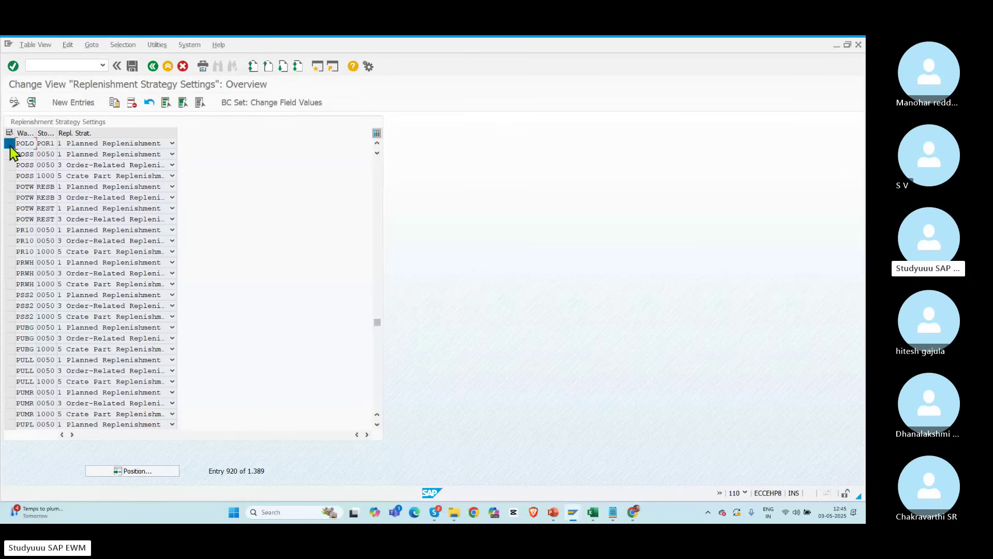
click(114, 103)
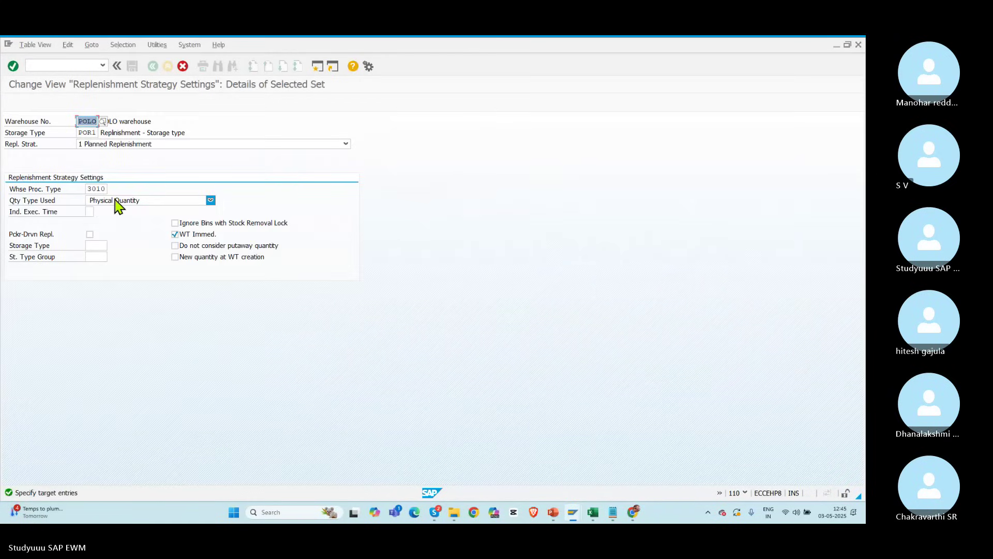
click(86, 132)
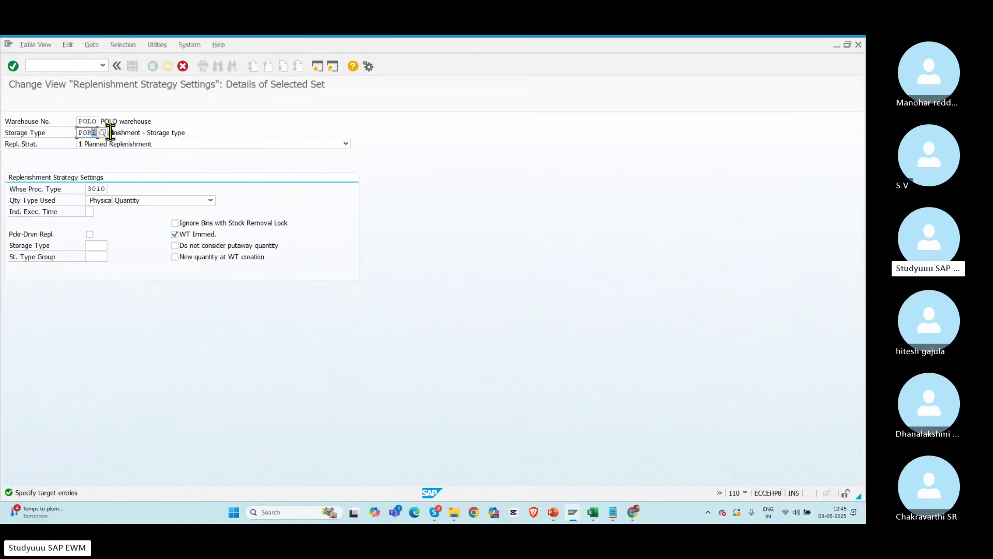
text(2)
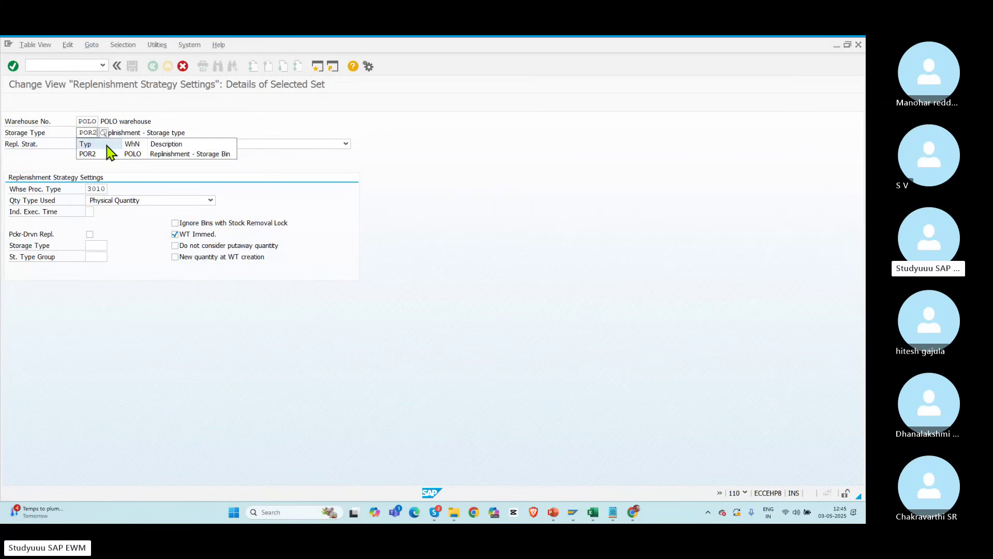
click(96, 154)
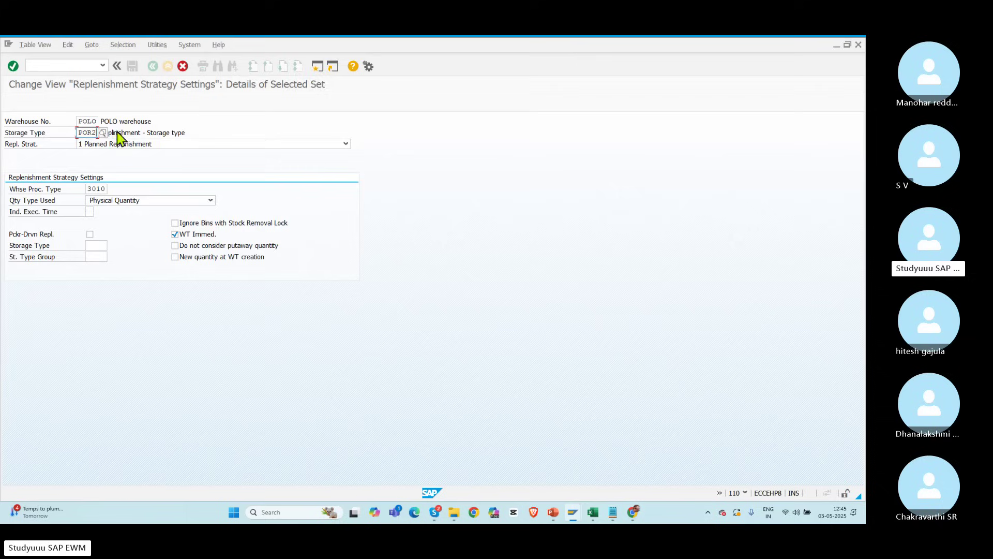
key(Return)
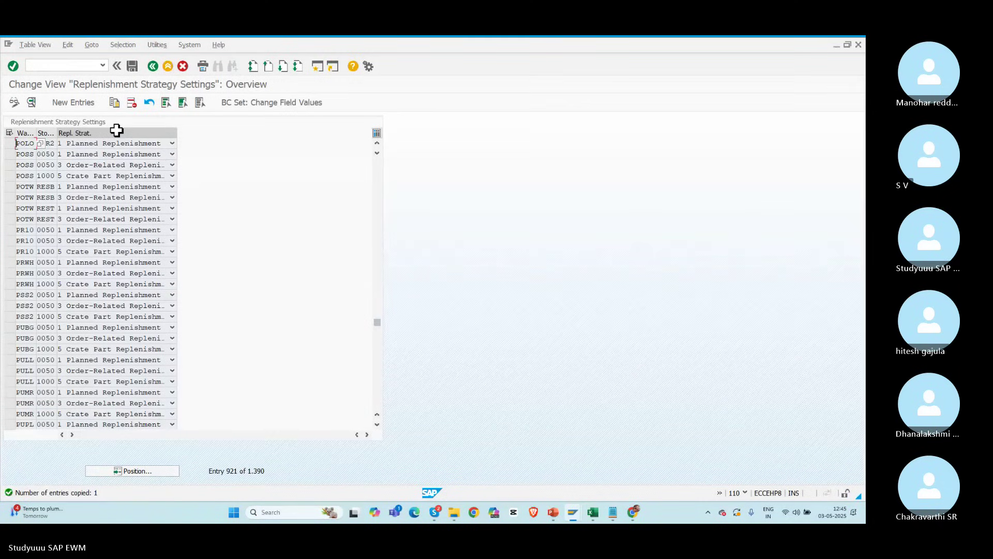
click(377, 143)
click(377, 143)
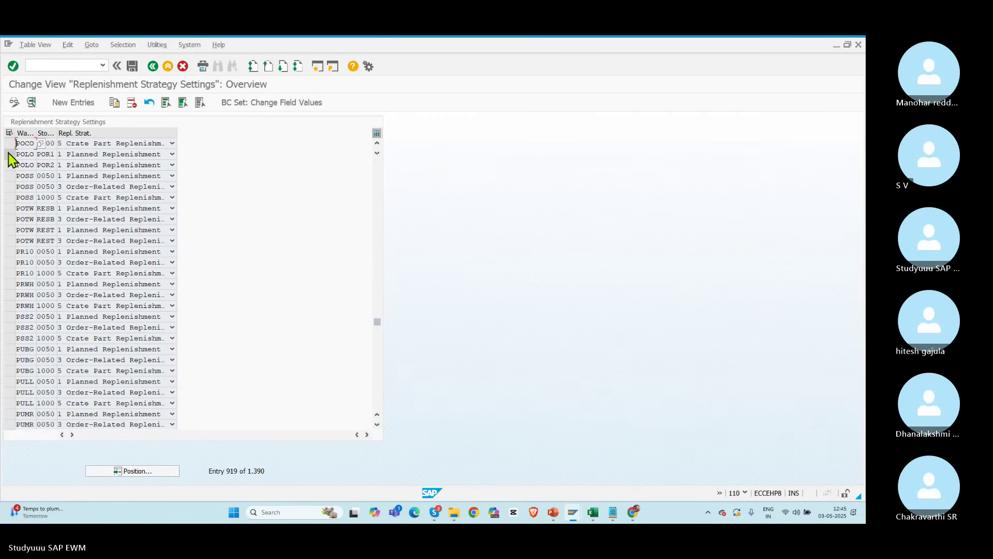
Step: Copy the POR1 and POR2 entries with replenishment strategy 2 Automatic Replenishment
click(9, 154)
click(10, 165)
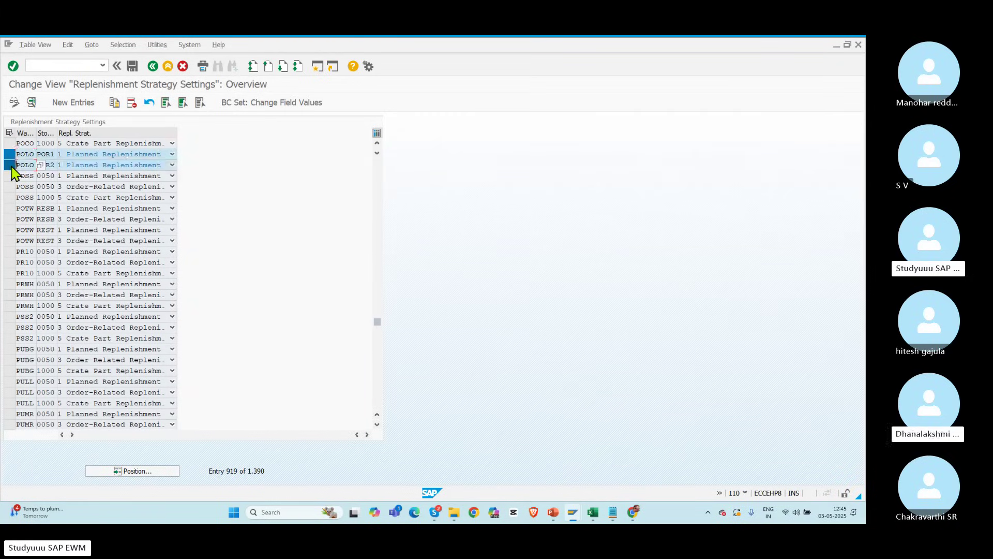
click(115, 103)
click(149, 146)
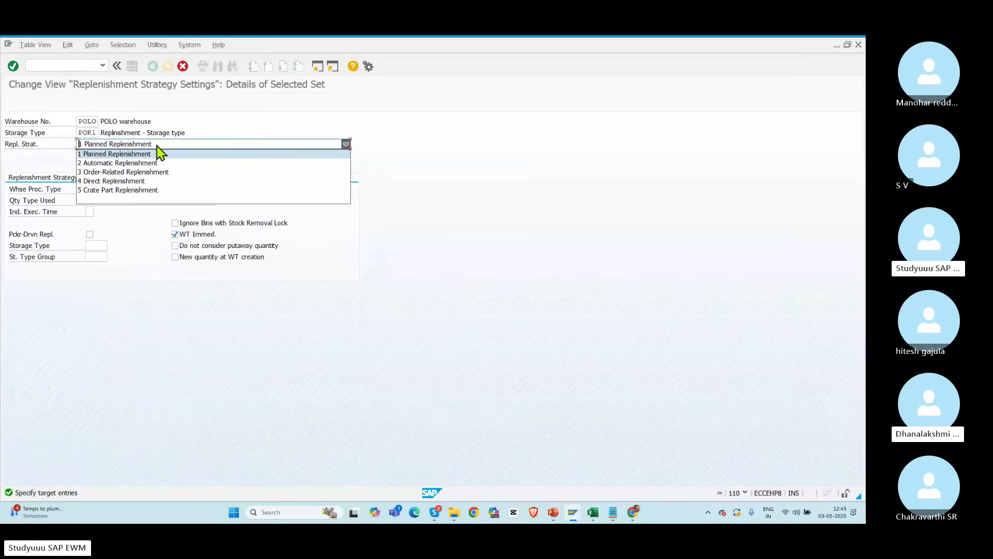
click(115, 163)
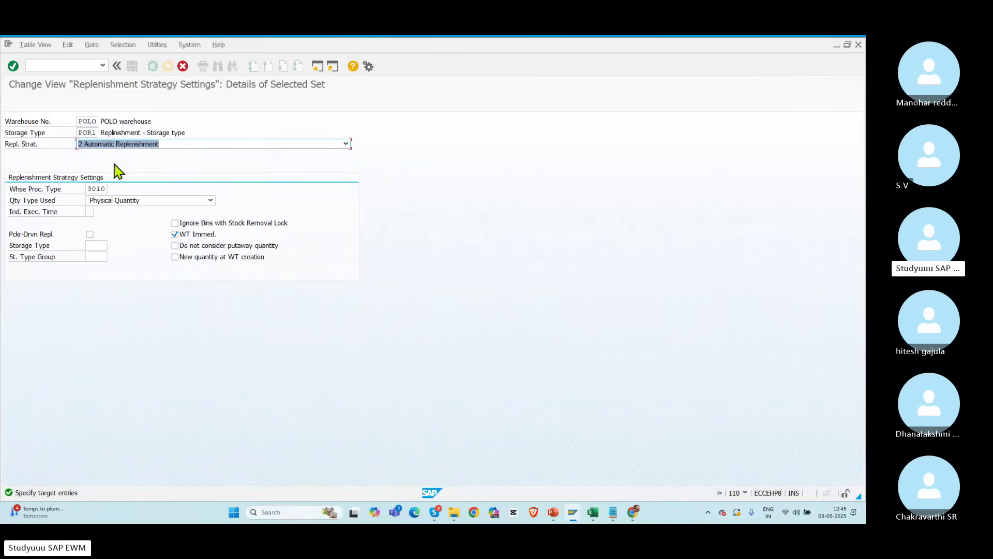
key(Return)
click(102, 145)
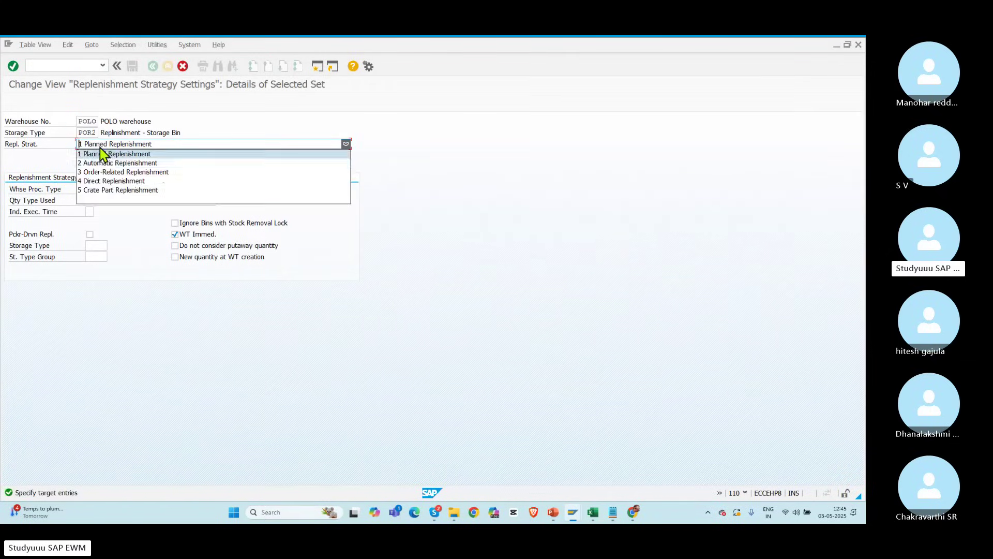
click(99, 163)
key(Return)
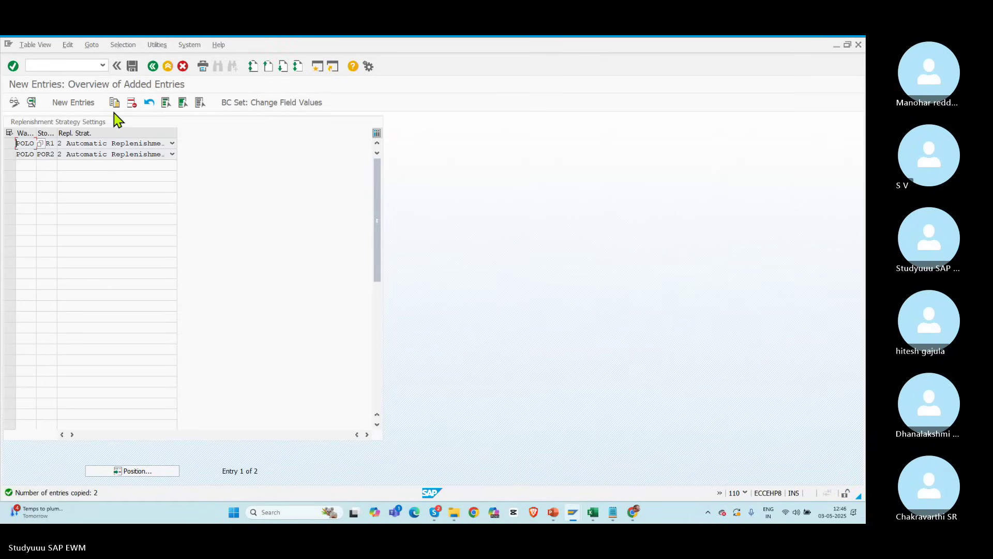
Step: Save the two automatic replenishment entries and go back to the customizing guide tree
click(133, 67)
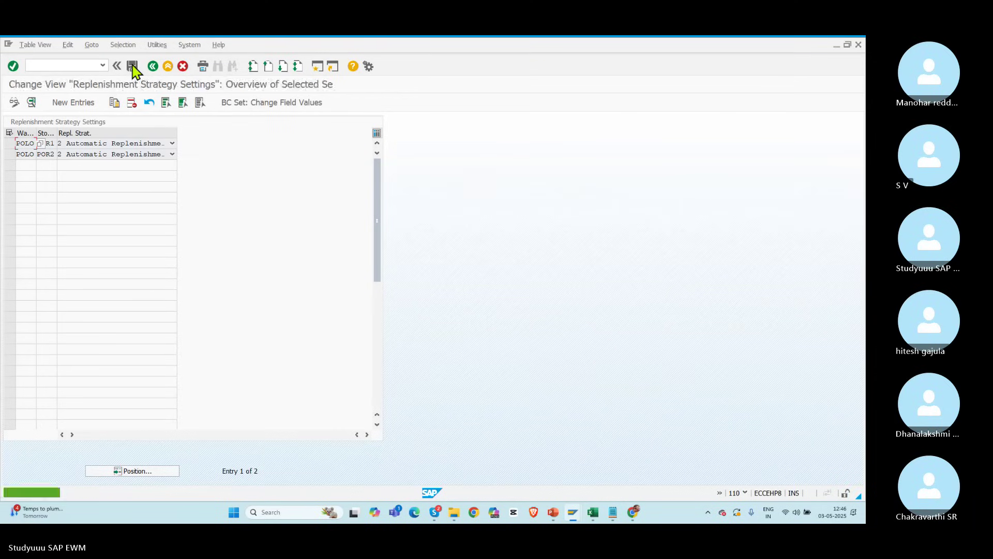
click(153, 66)
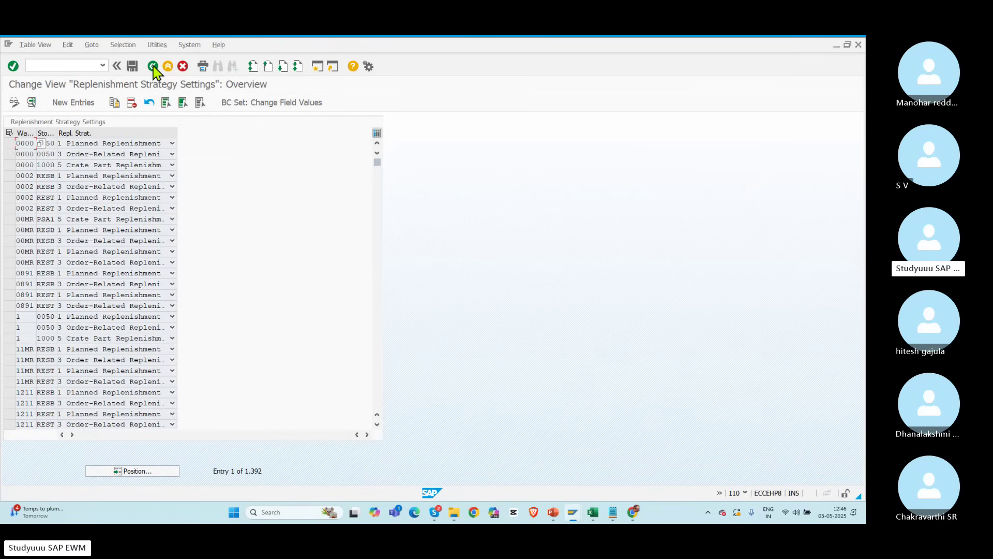
click(153, 66)
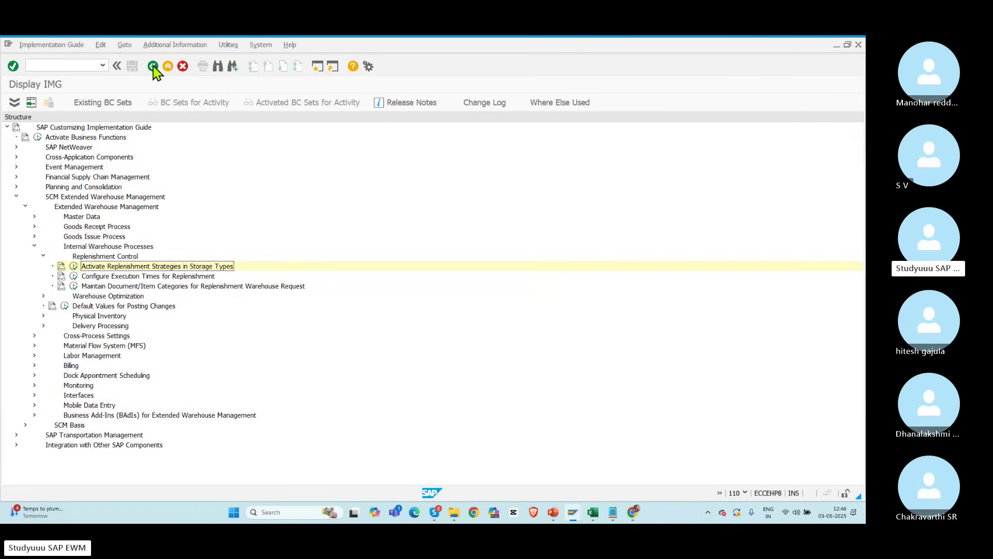
Step: Expand Cross-Process Settings > Warehouse Task and run Define Warehouse Process Type
click(35, 247)
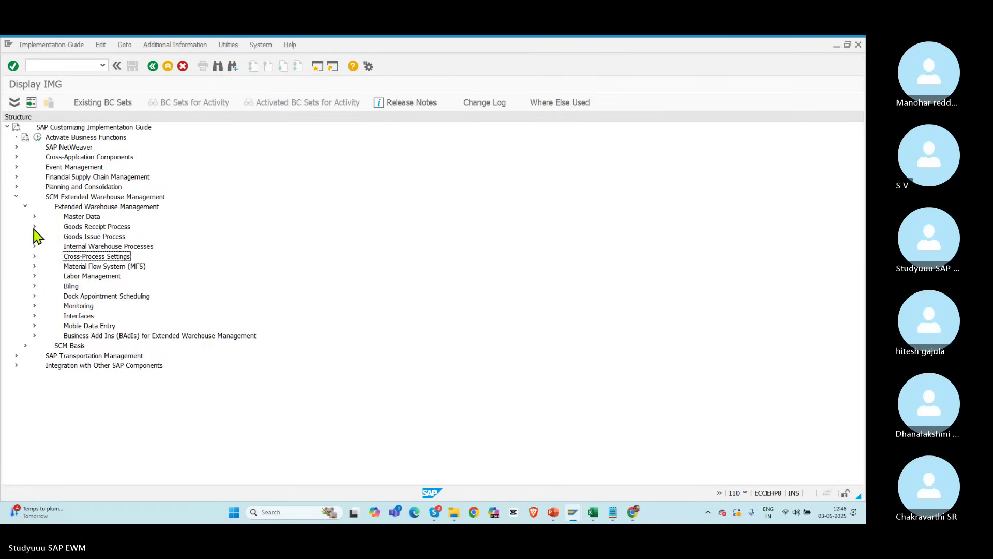
click(35, 256)
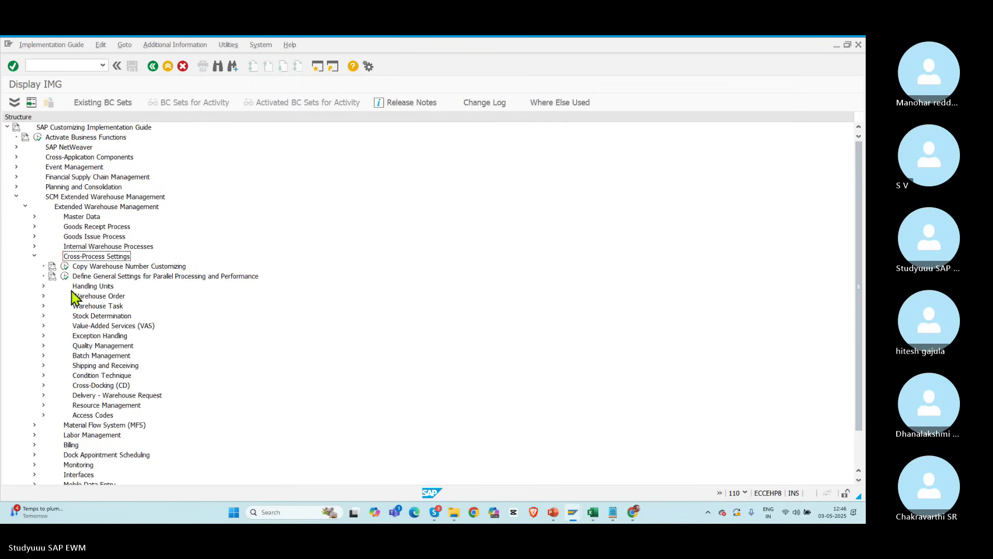
click(43, 306)
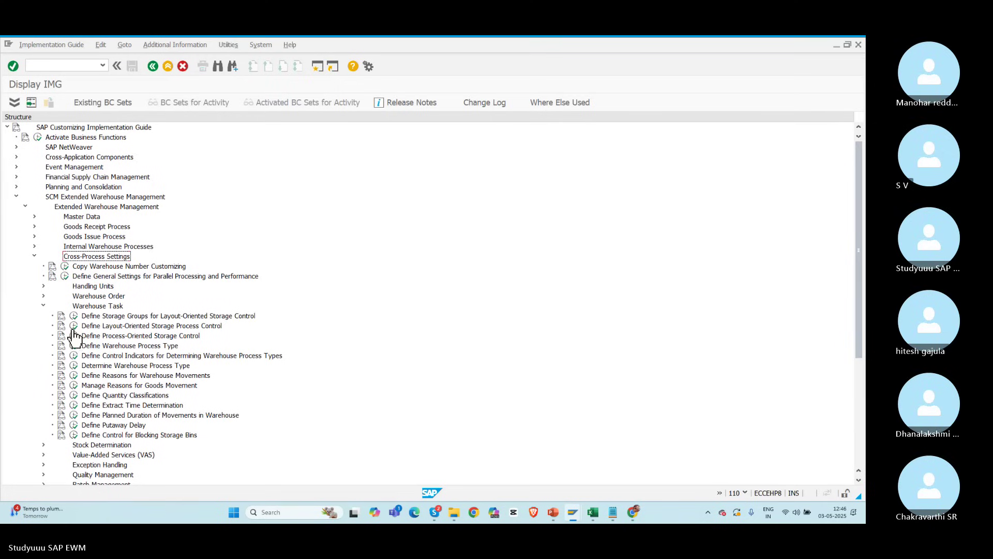
click(74, 345)
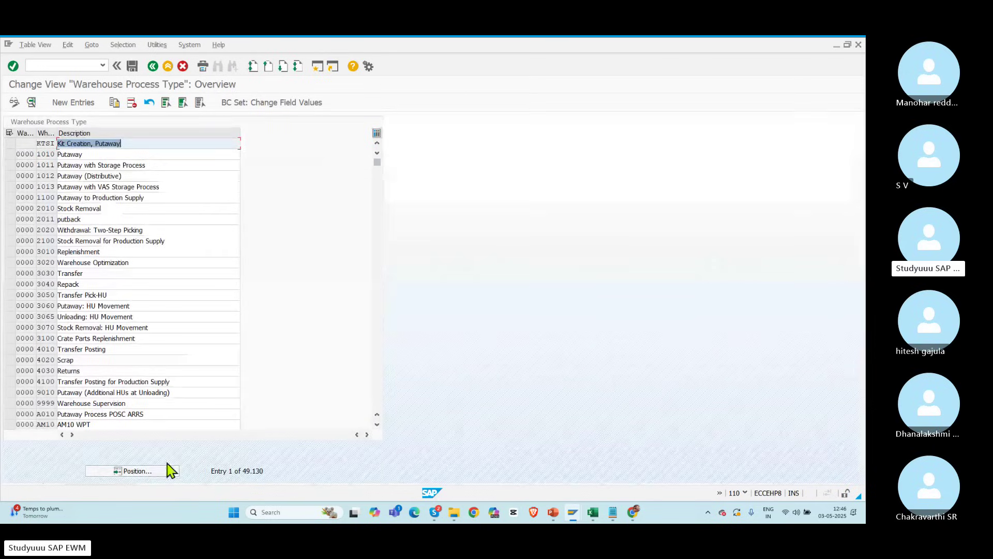
Step: Open POLO process type 3010 Replenishment and set its category to Internal Warehouse Movement
click(148, 471)
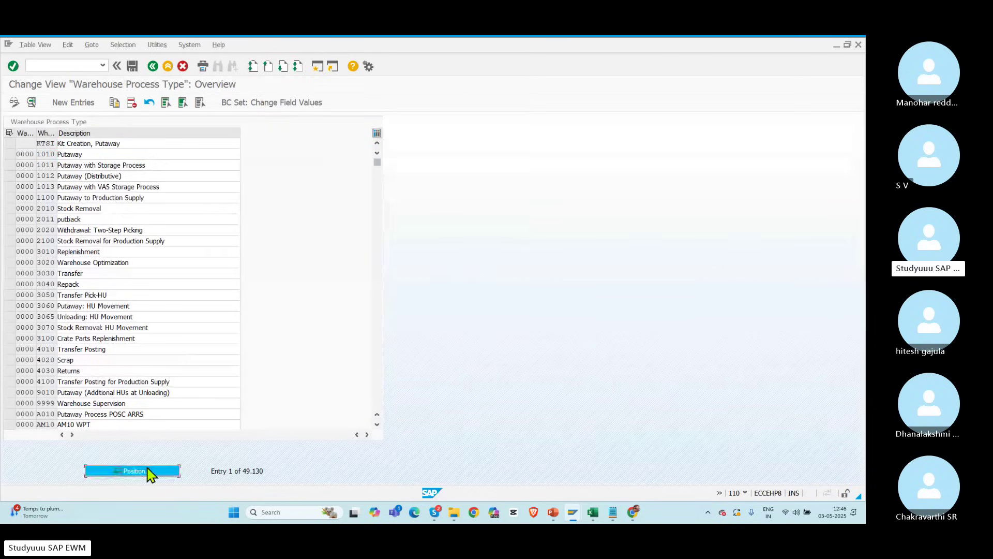
text(POLO)
key(Return)
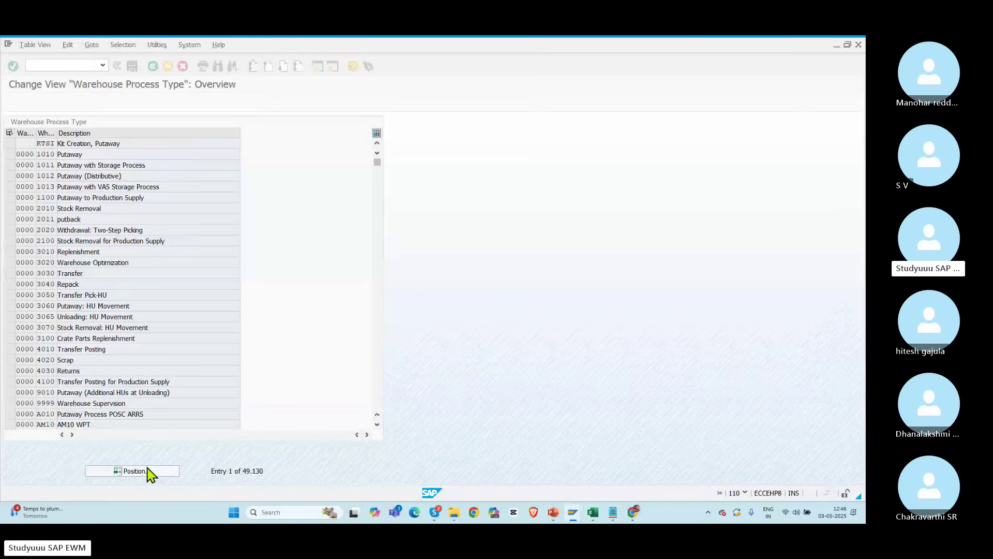
double_click(46, 230)
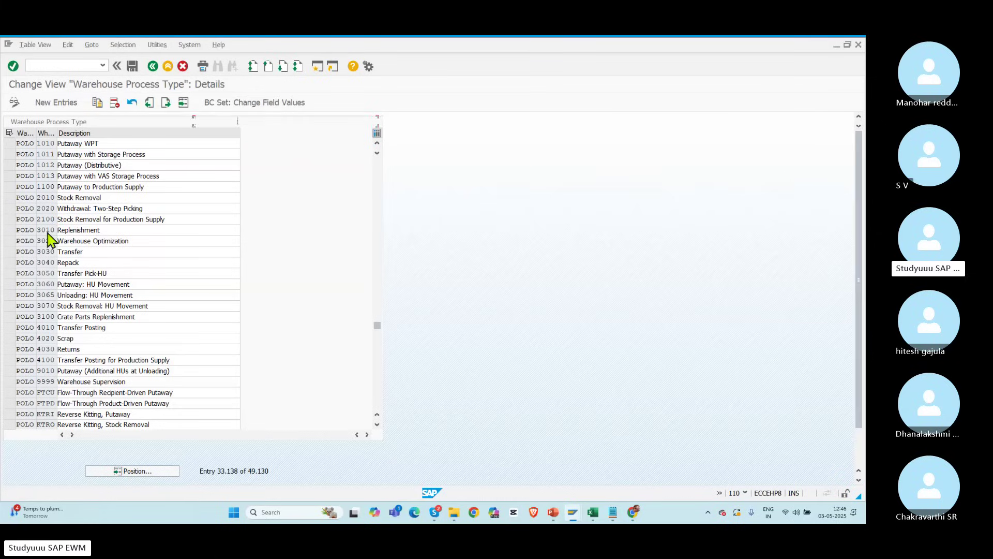
click(180, 155)
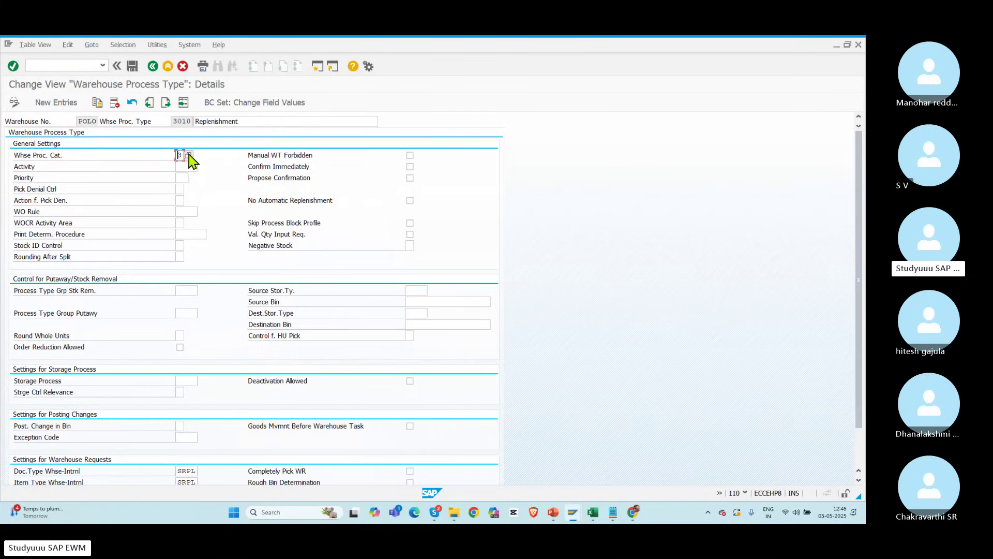
click(189, 155)
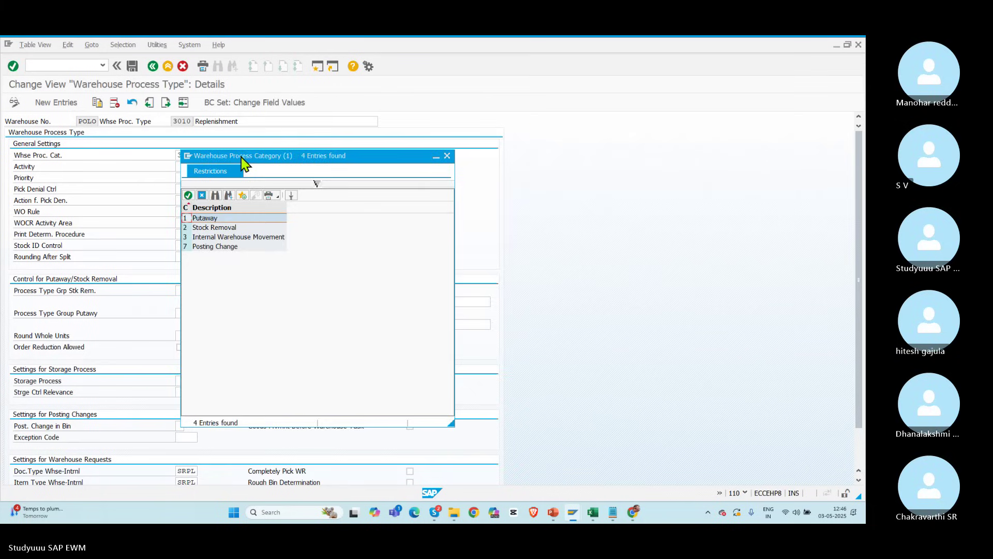
drag(243, 163, 315, 123)
click(282, 197)
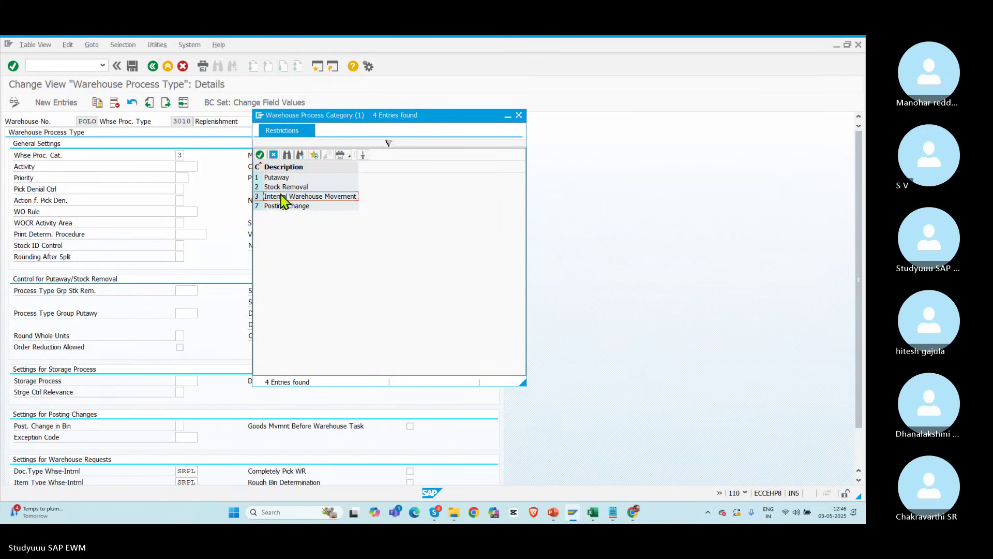
click(519, 115)
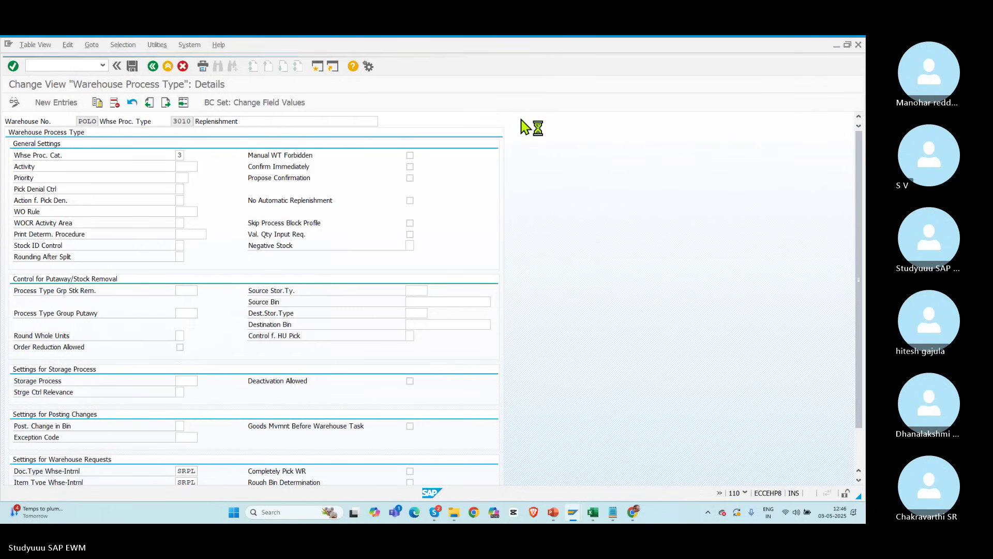
Step: Review the SRPL document and item types of process type 3010, then return to the overview
drag(857, 201, 851, 346)
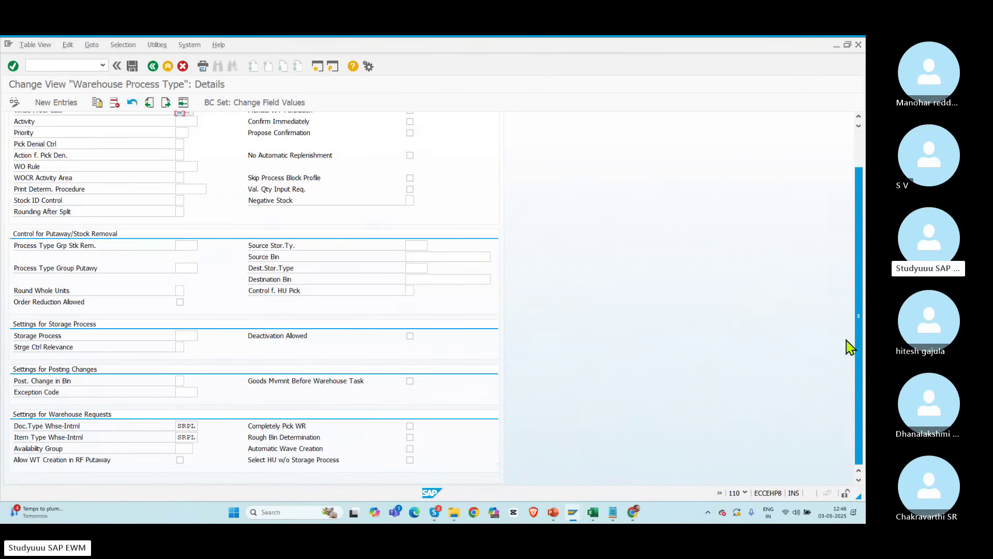
drag(178, 426, 200, 426)
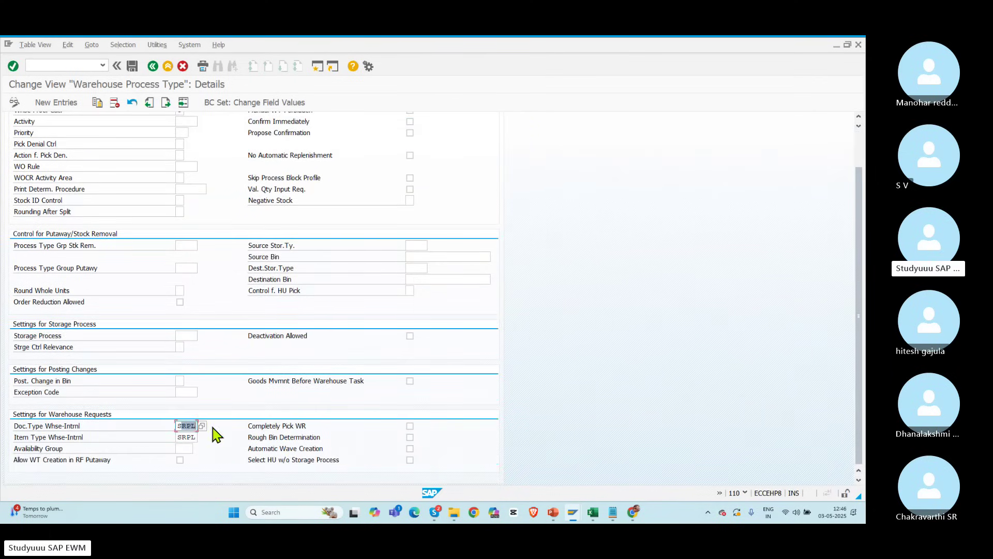
double_click(179, 437)
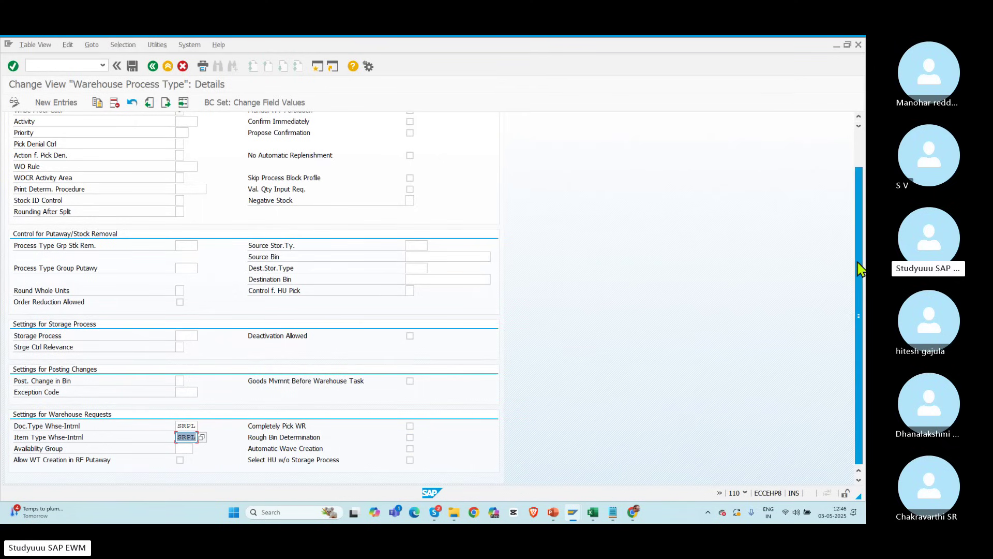
click(861, 165)
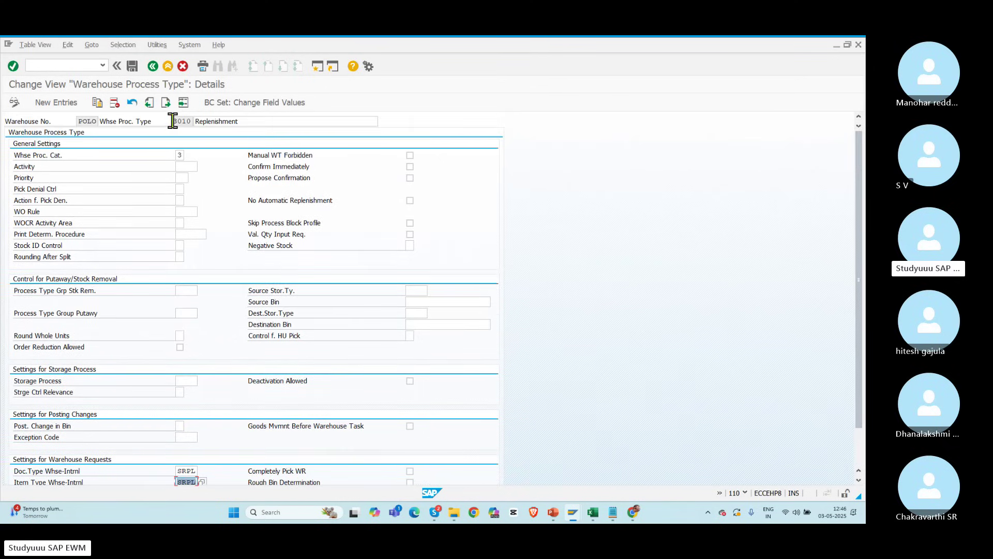
drag(175, 121, 226, 121)
click(188, 471)
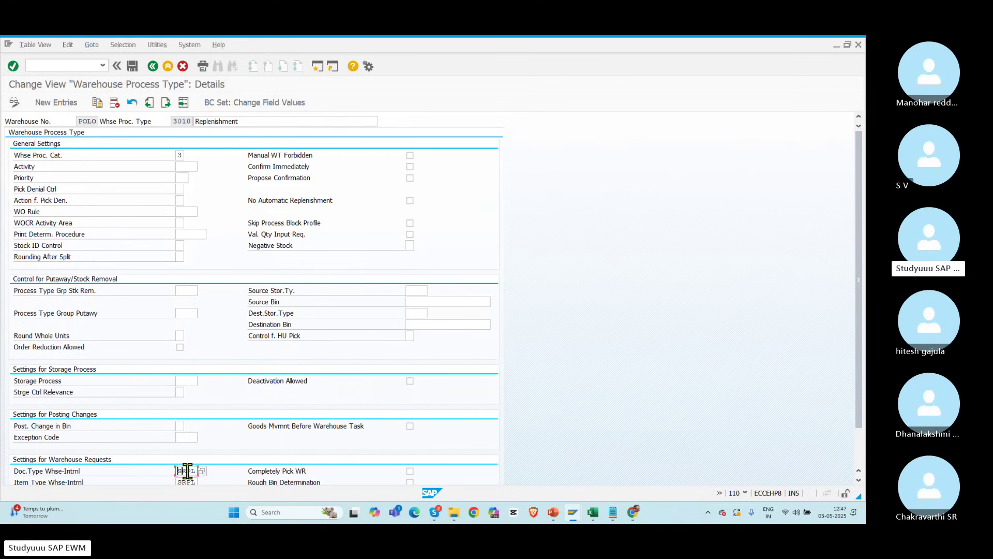
double_click(185, 482)
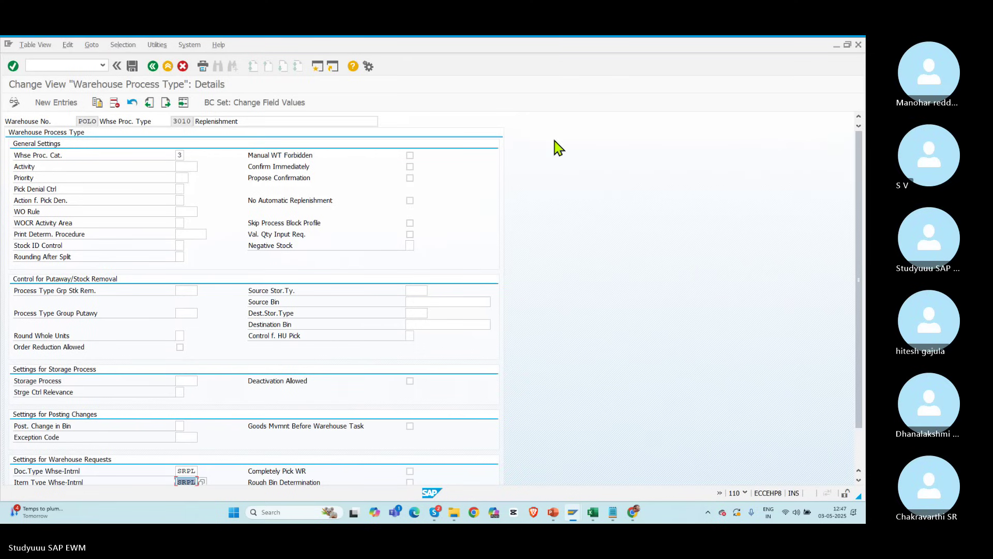
click(153, 67)
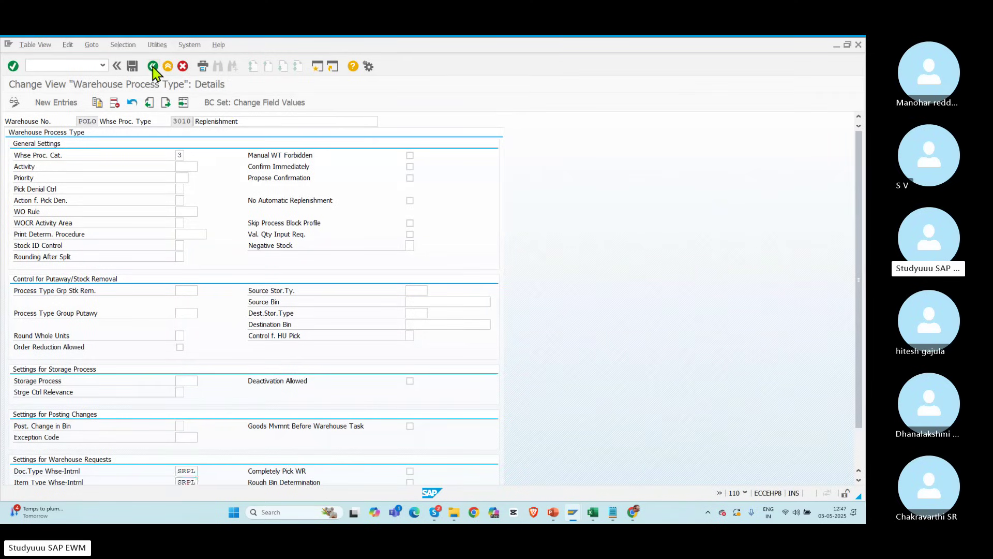
Step: Save the process type settings and expand Goods Issue Process > Strategies in the IMG
click(132, 67)
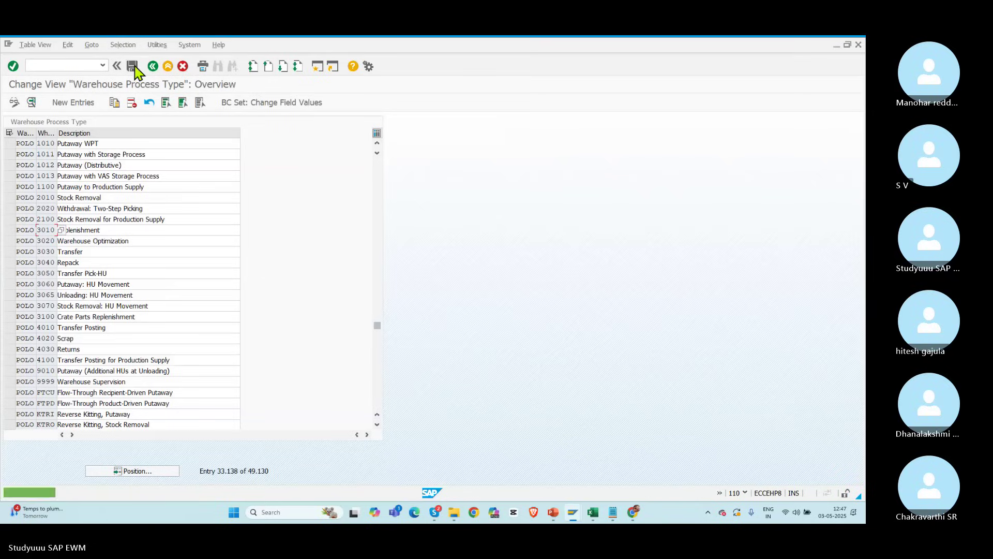
click(152, 67)
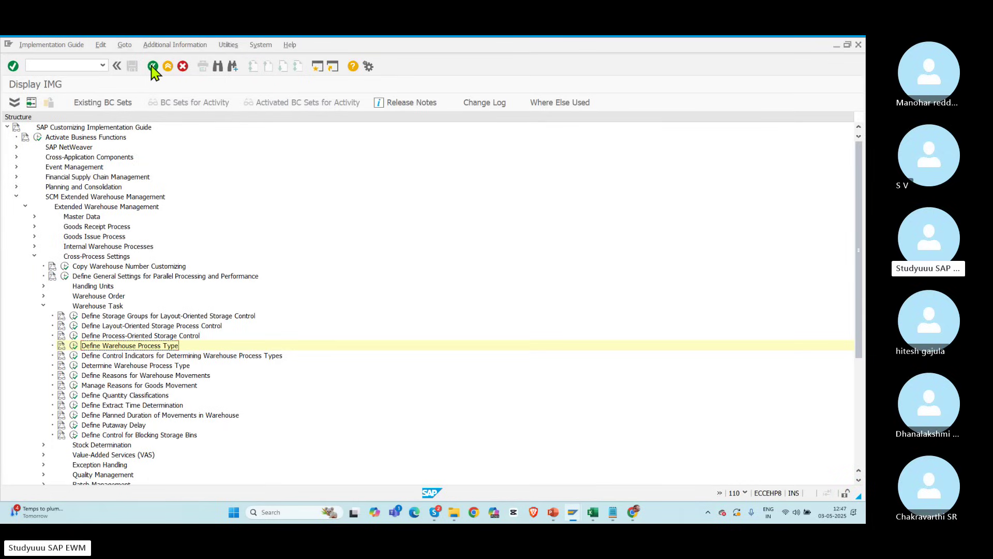
click(43, 305)
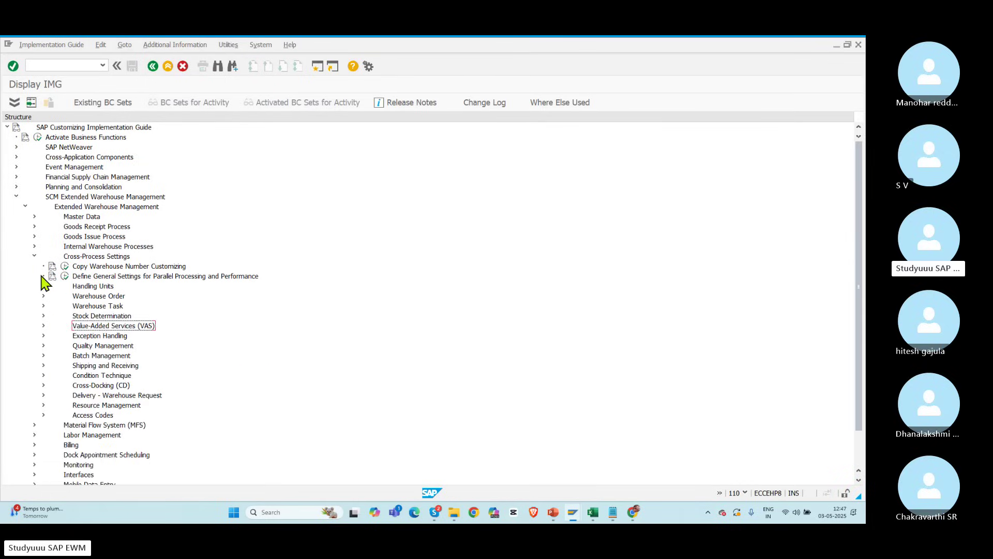
click(34, 256)
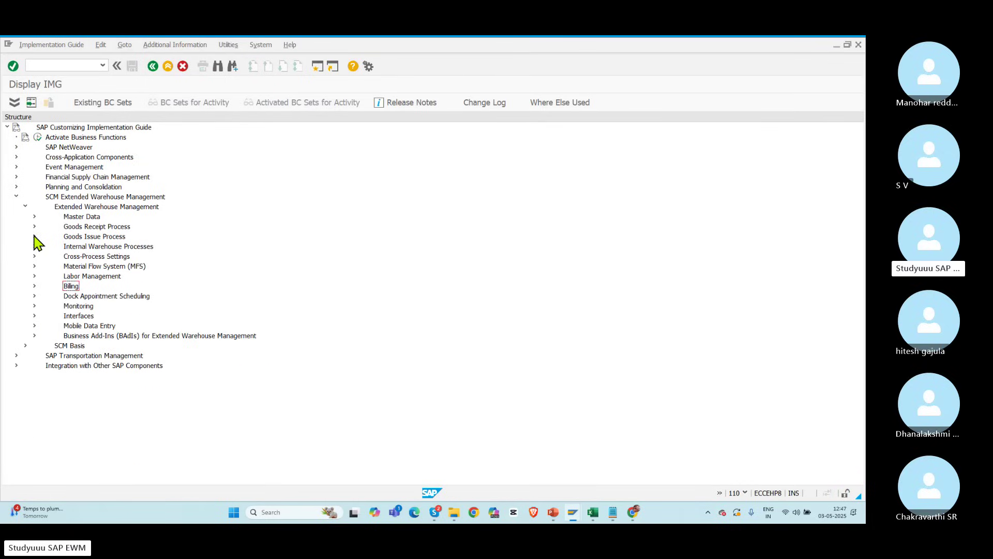
click(34, 237)
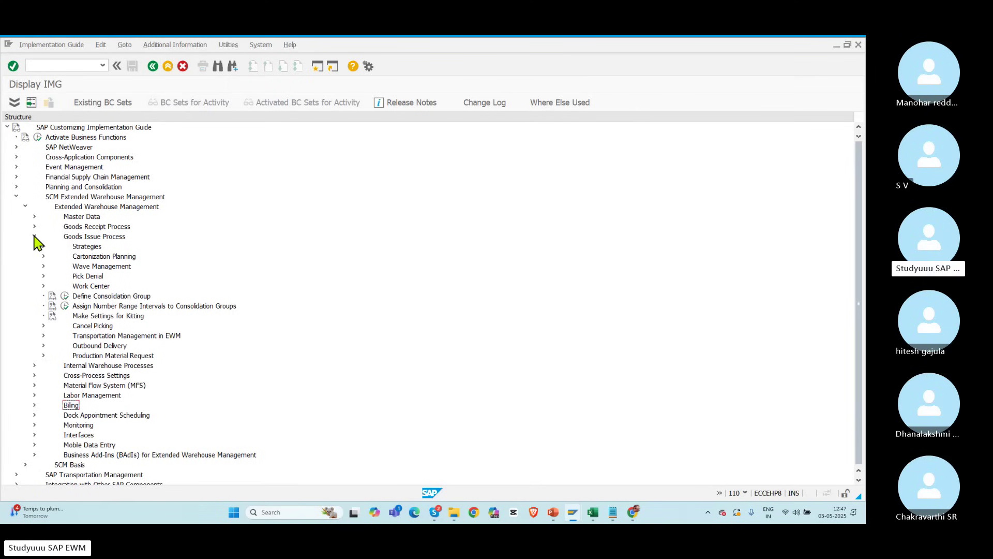
click(44, 247)
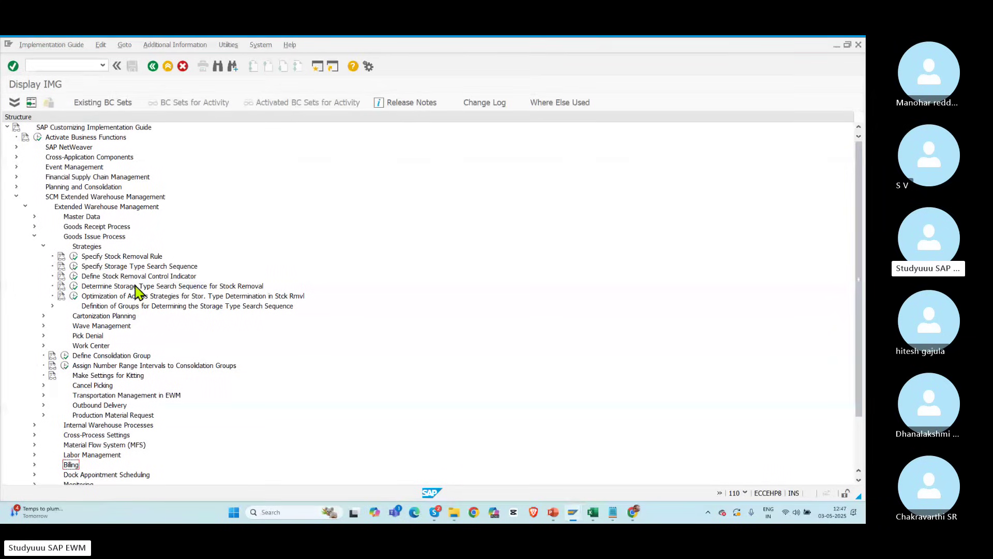
Step: Review the storage type search sequence and stock removal control indicator activities, then open a second session
click(137, 287)
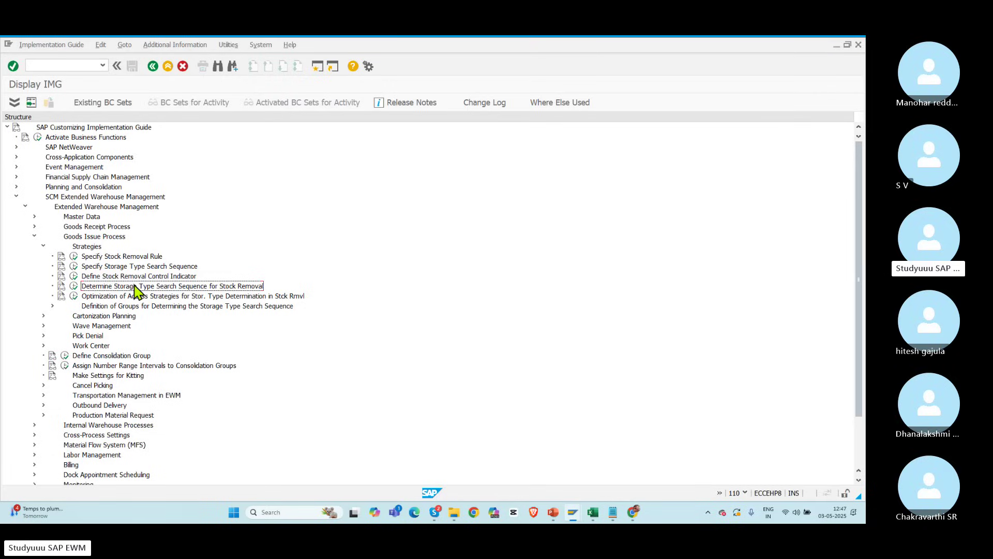
click(110, 277)
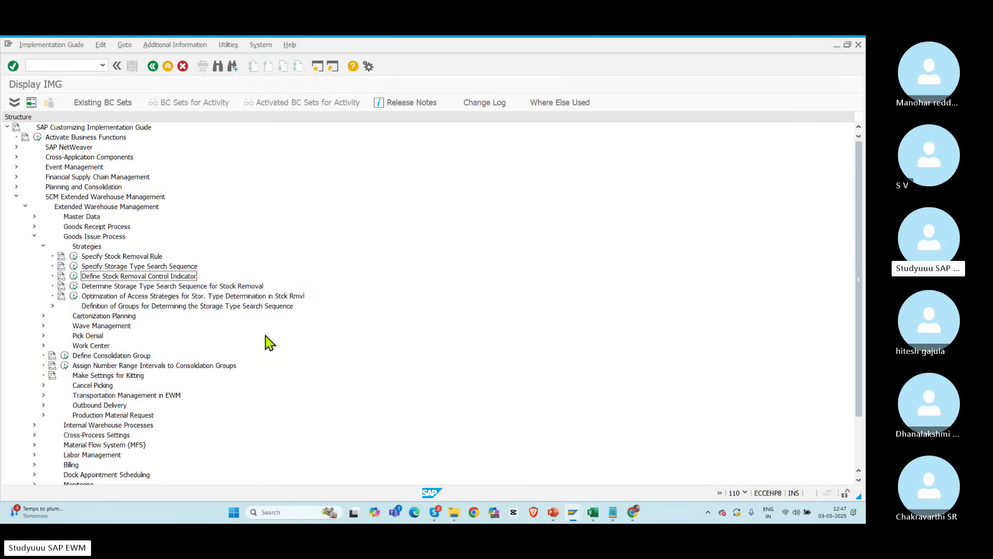
click(318, 68)
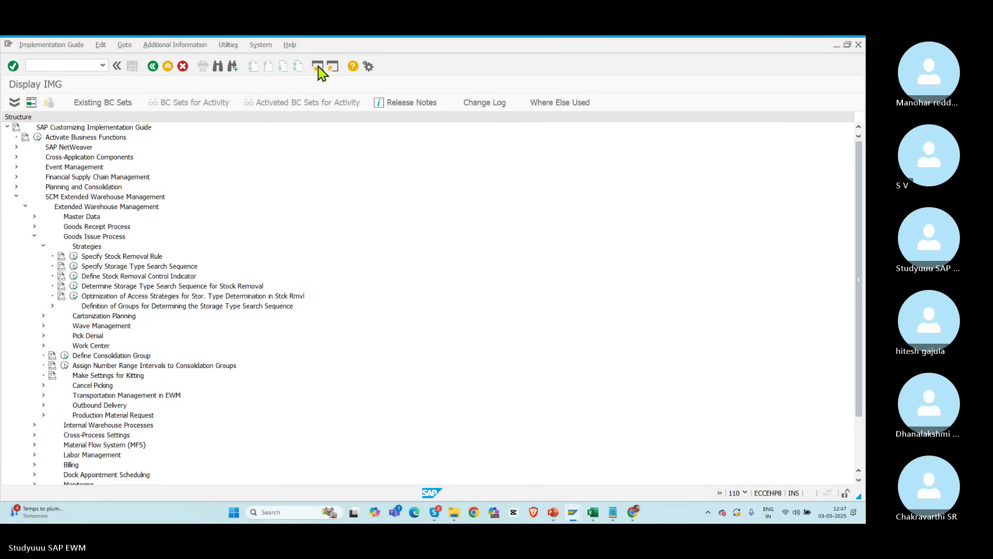
Step: List the outbound delivery orders with /n/scwm/prdo, searching without specific parameters
text(/n)
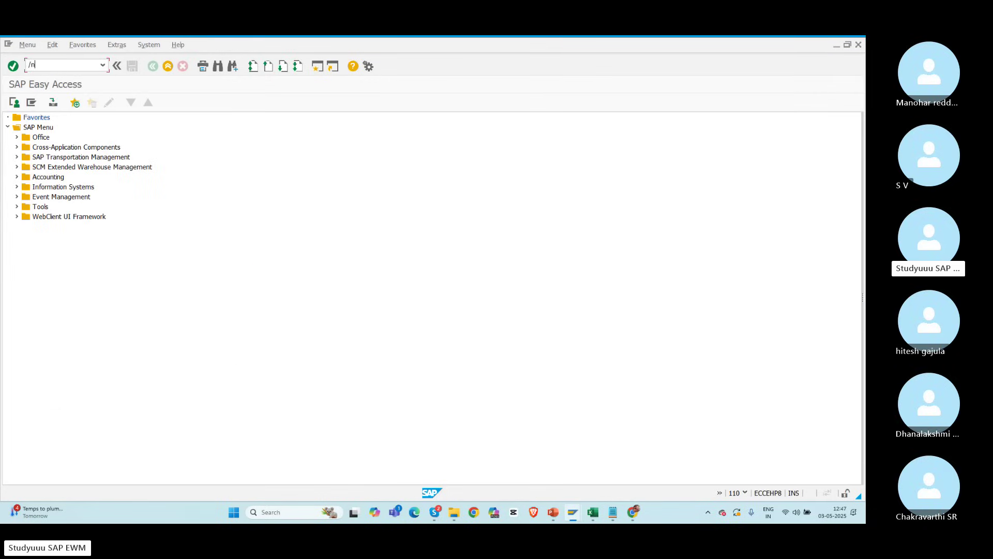
text(/scwm/prdo)
key(Return)
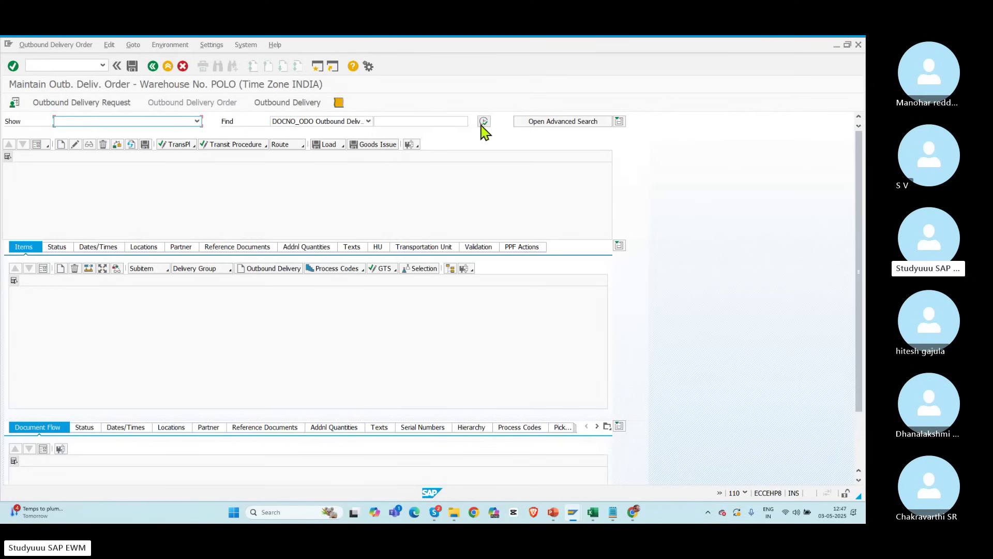
click(483, 122)
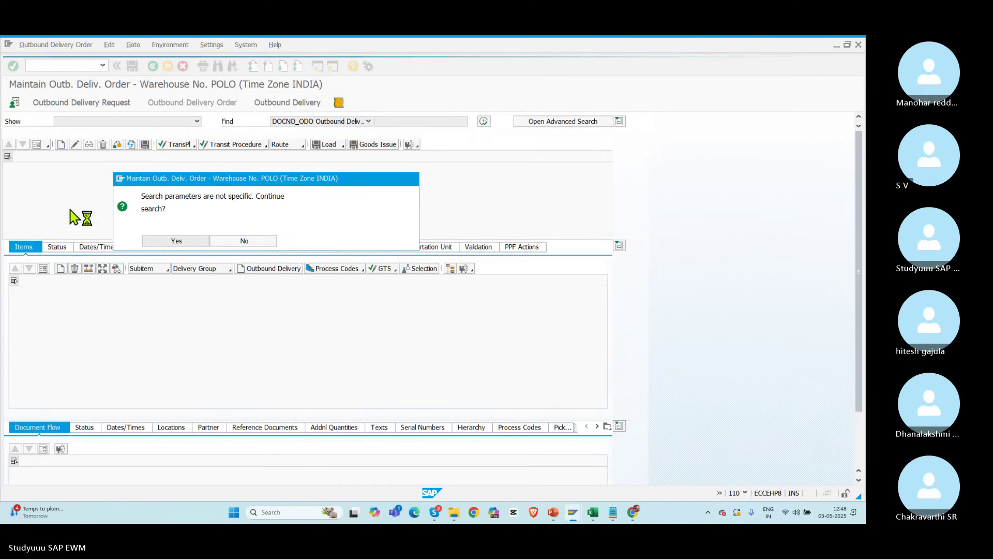
click(8, 180)
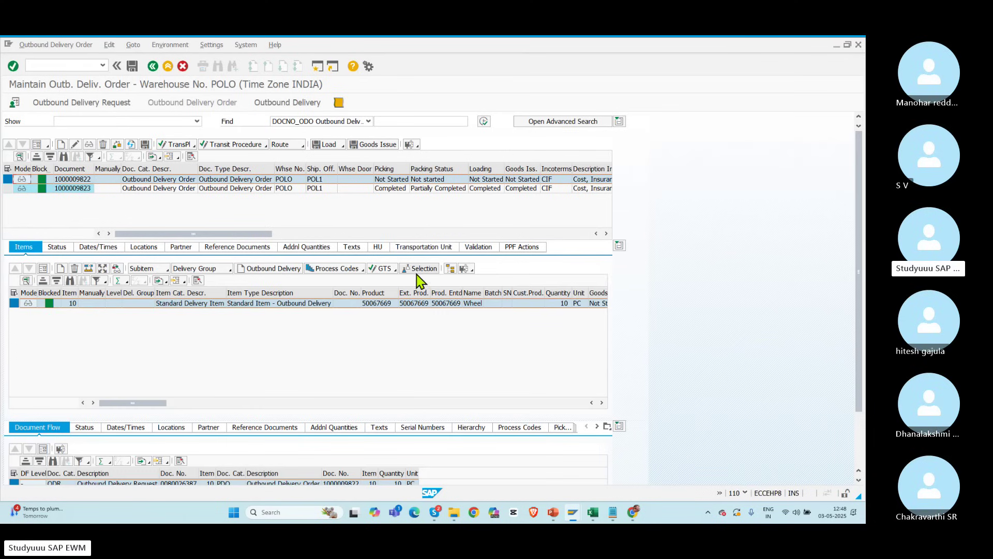
Step: Confirm the Wheel product has no stock removal control indicator, then select the first delivery order
click(473, 270)
click(506, 321)
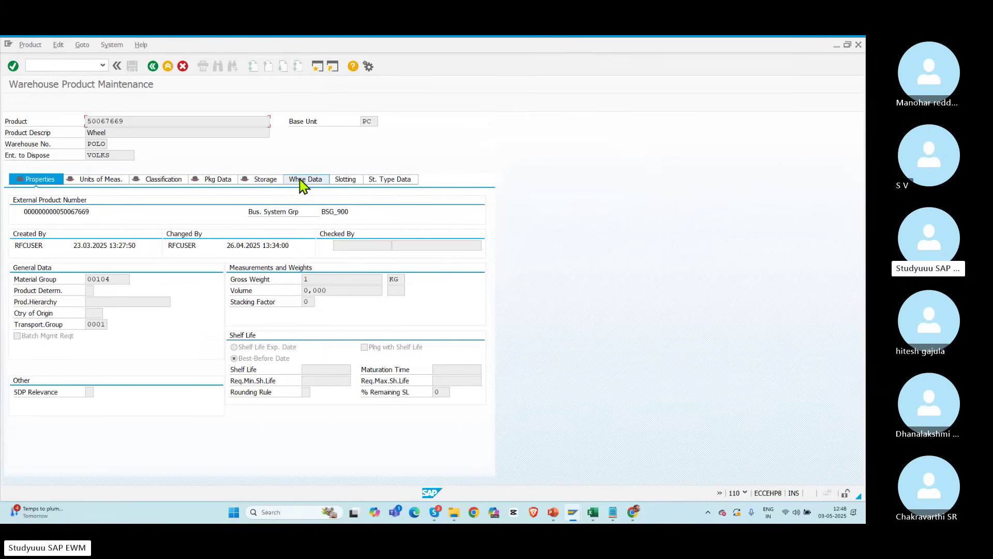
click(302, 181)
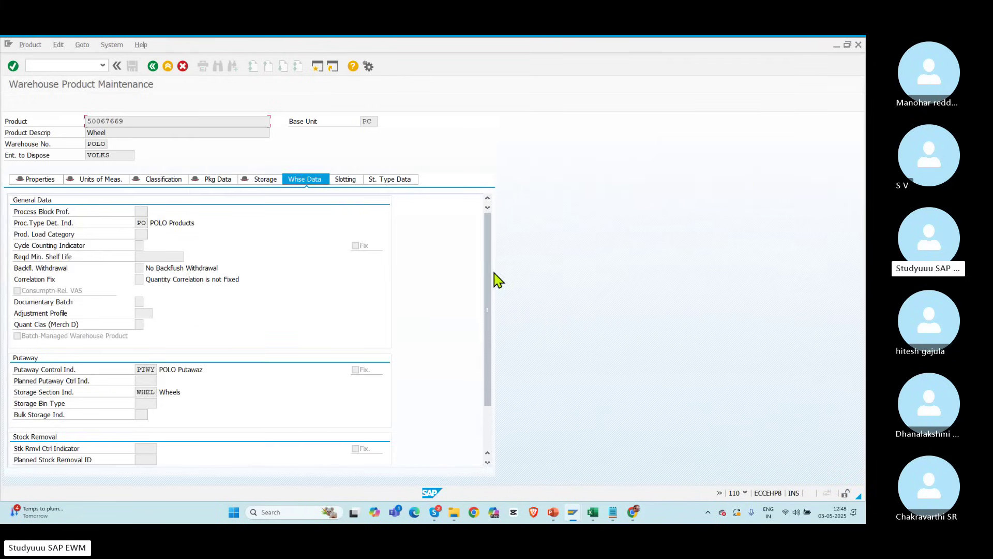
drag(487, 284, 483, 410)
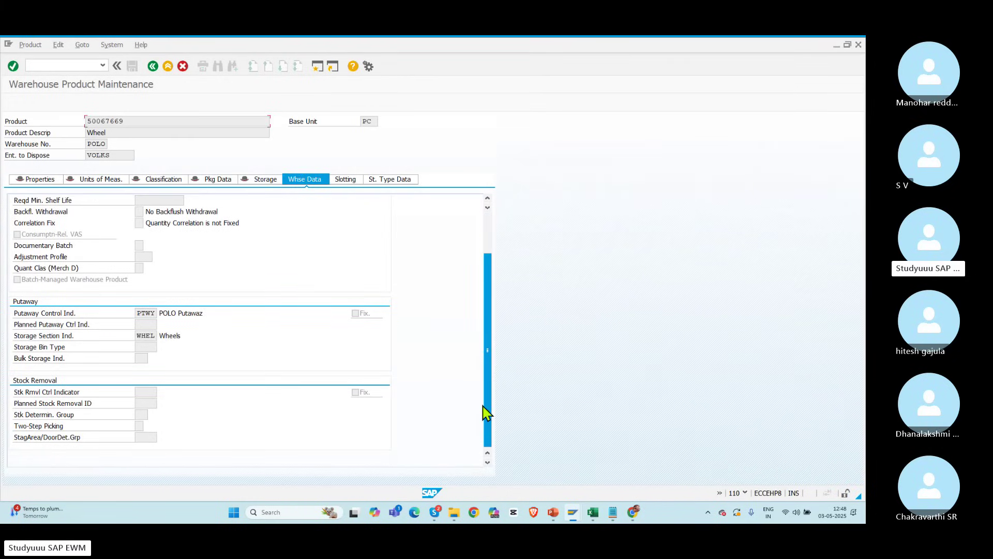
click(144, 390)
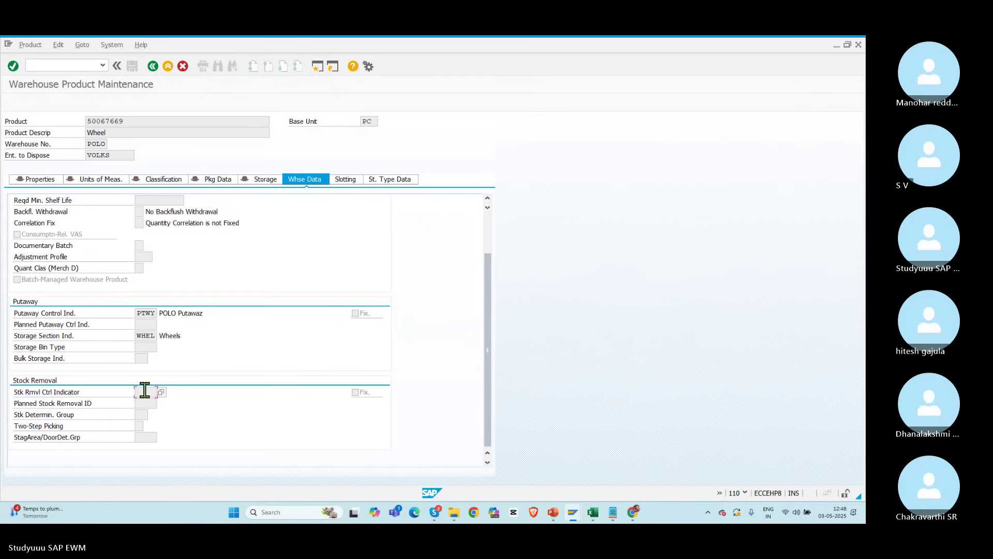
click(153, 66)
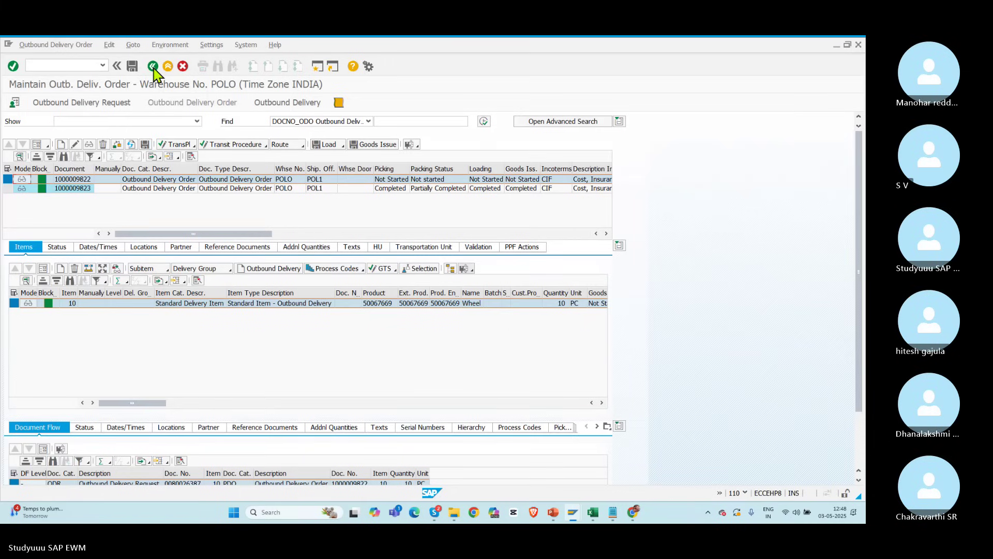
click(10, 179)
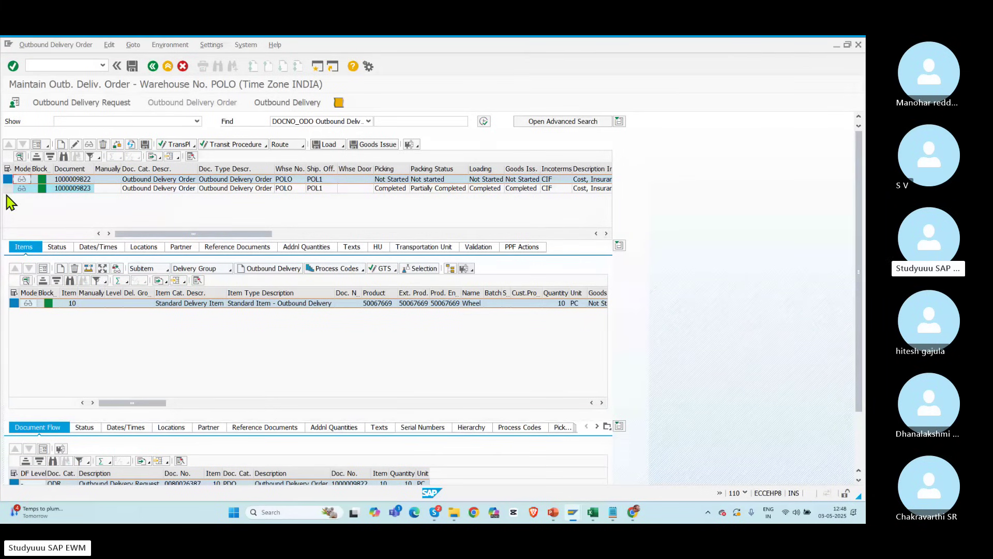
Step: View the second delivery order's Wheel item, then switch back to the customizing session
click(8, 189)
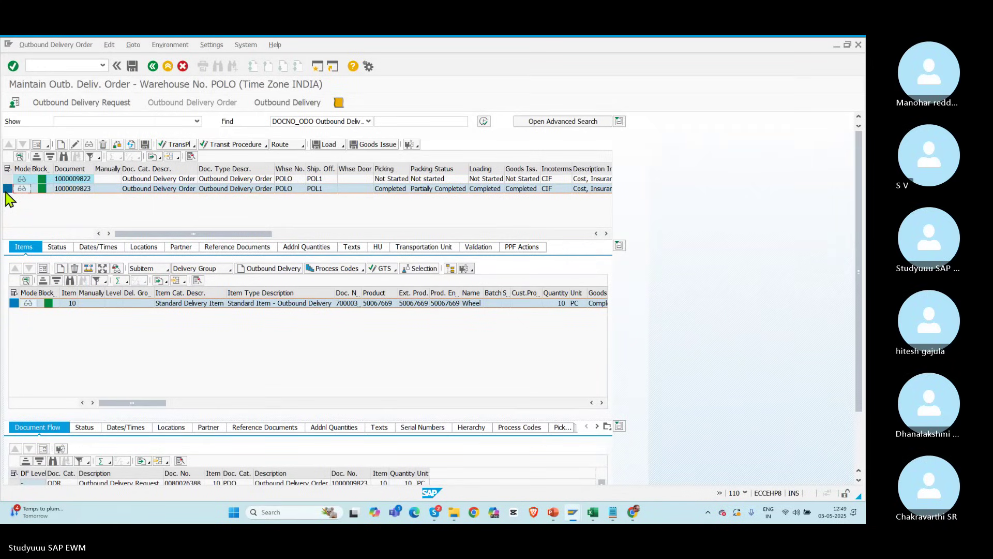
key(alt+Tab)
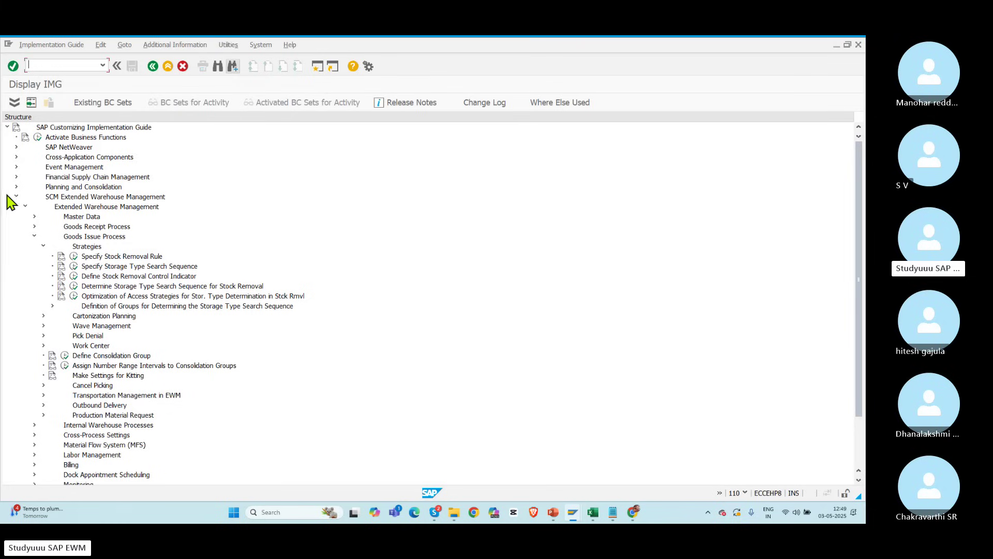
Step: Open Specify Stock Removal Rule and position the rules table at warehouse POLO
click(74, 259)
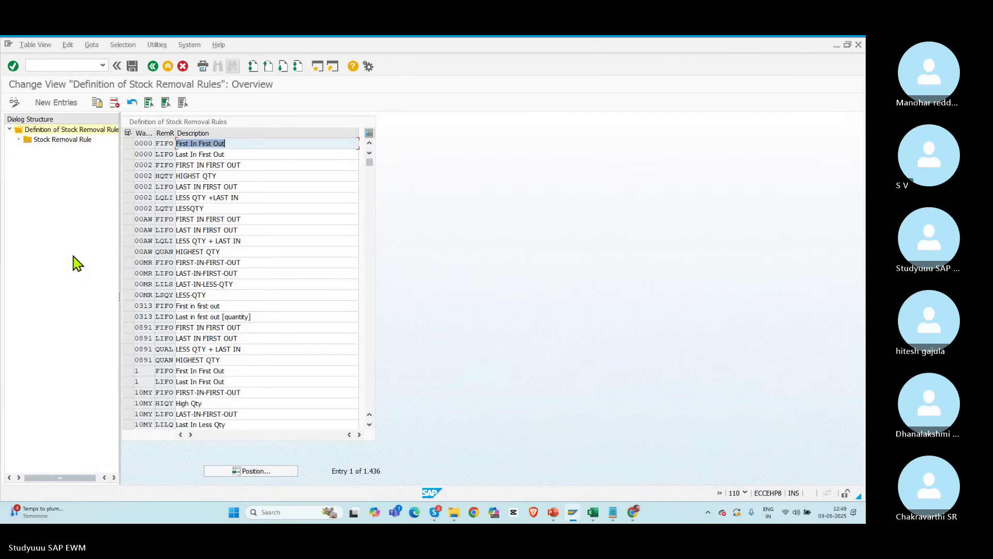
click(252, 471)
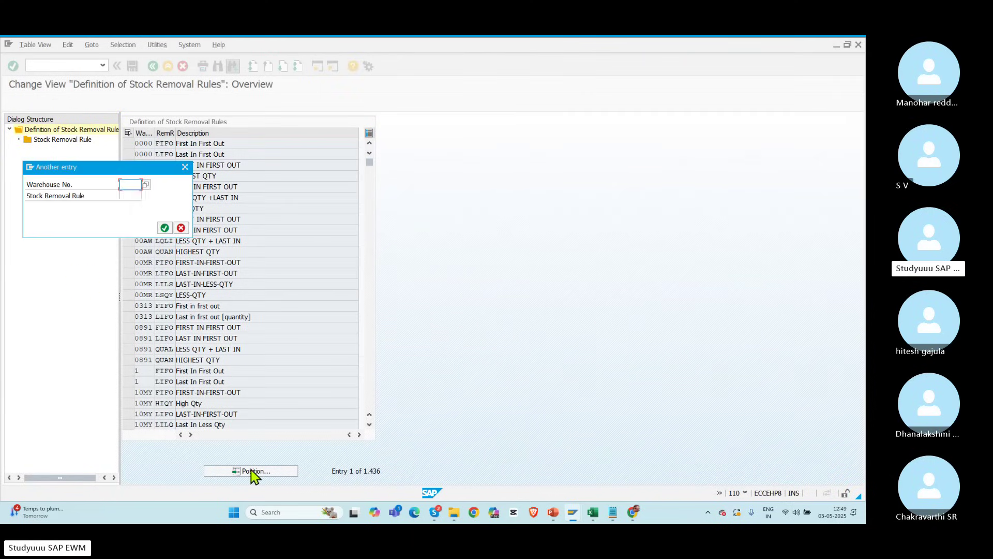
text(POLO)
key(Return)
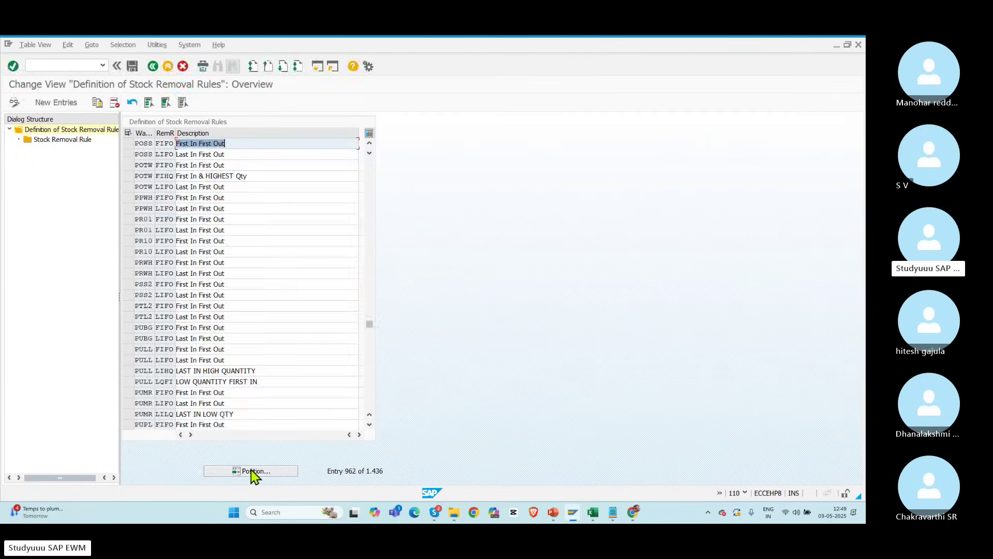
click(258, 474)
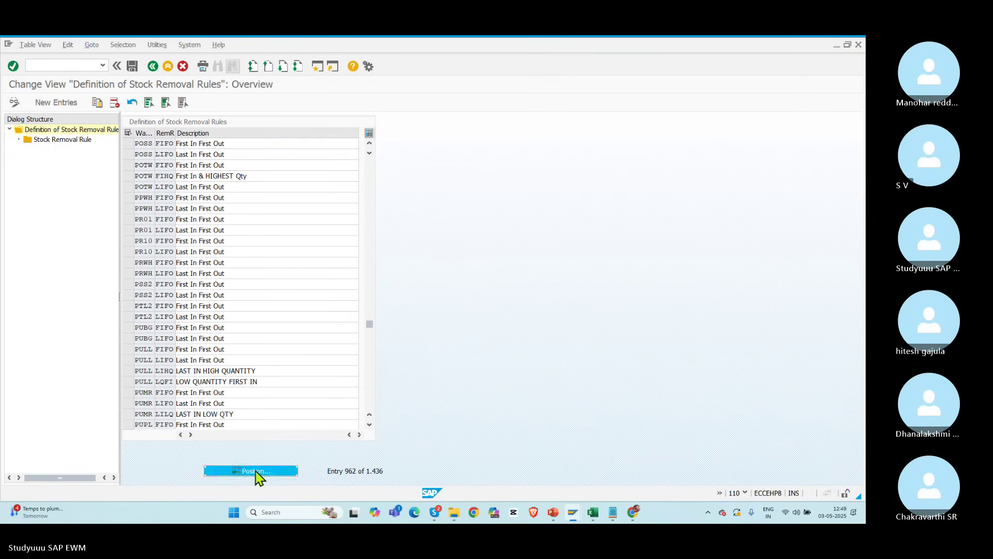
text(POLO)
key(Return)
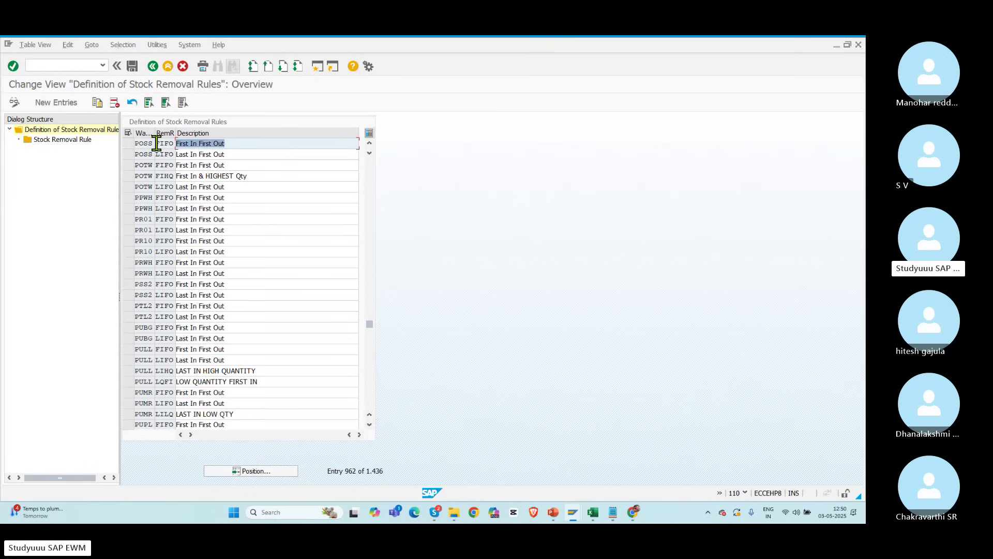
Step: Add removal rule POFF, 'First in first out', for POLO and open its sort settings
click(79, 99)
text(PO)
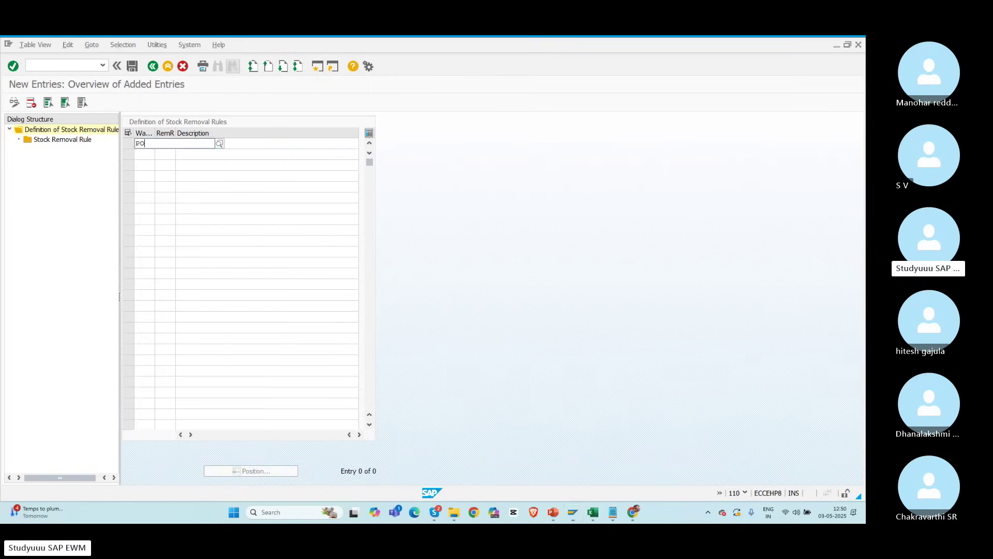
text(LO)
key(Tab)
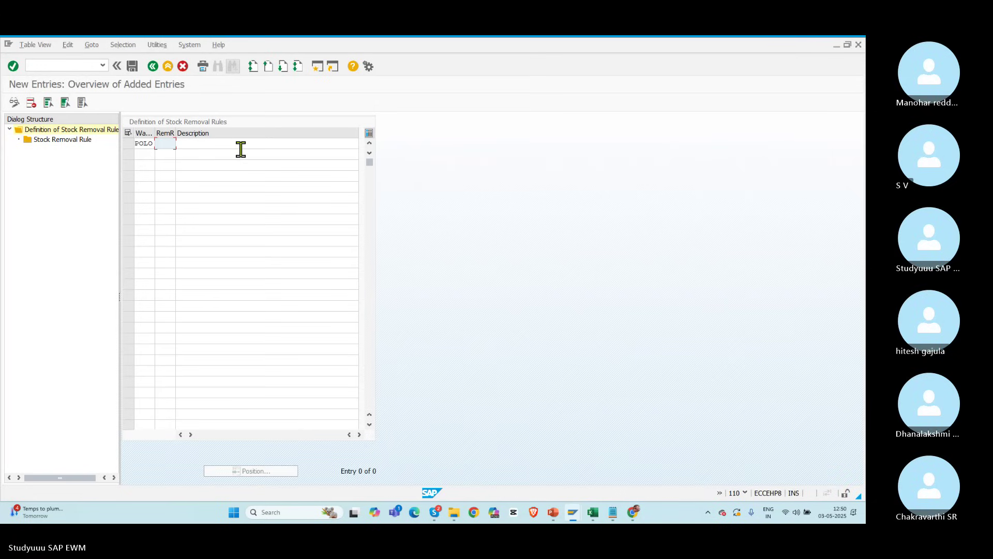
text(PO)
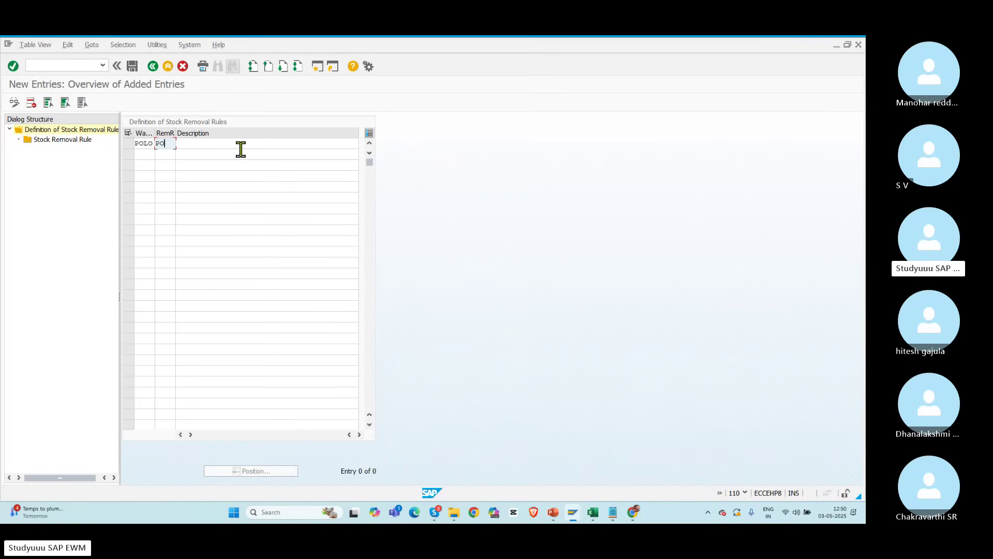
text(FF)
click(241, 148)
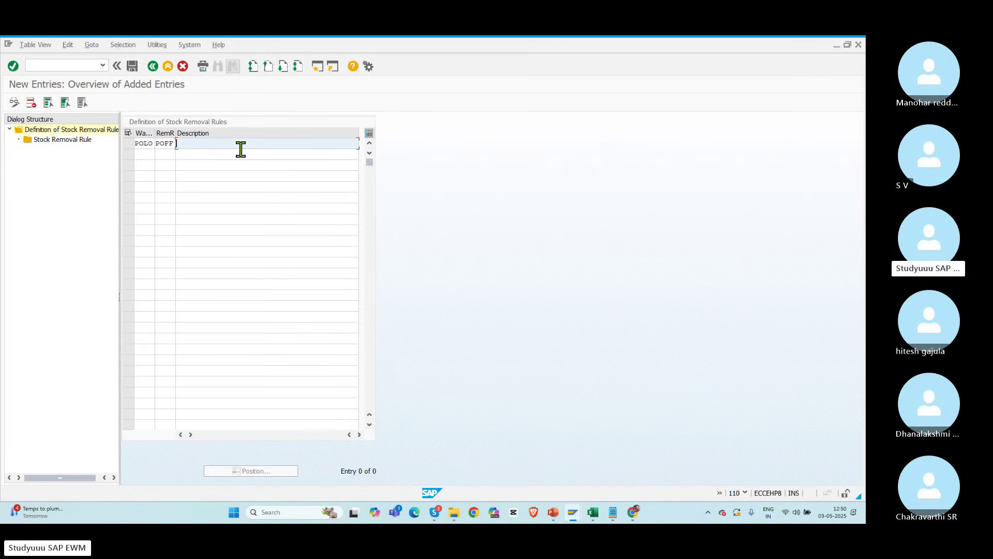
text(Firt)
key(BackSpace)
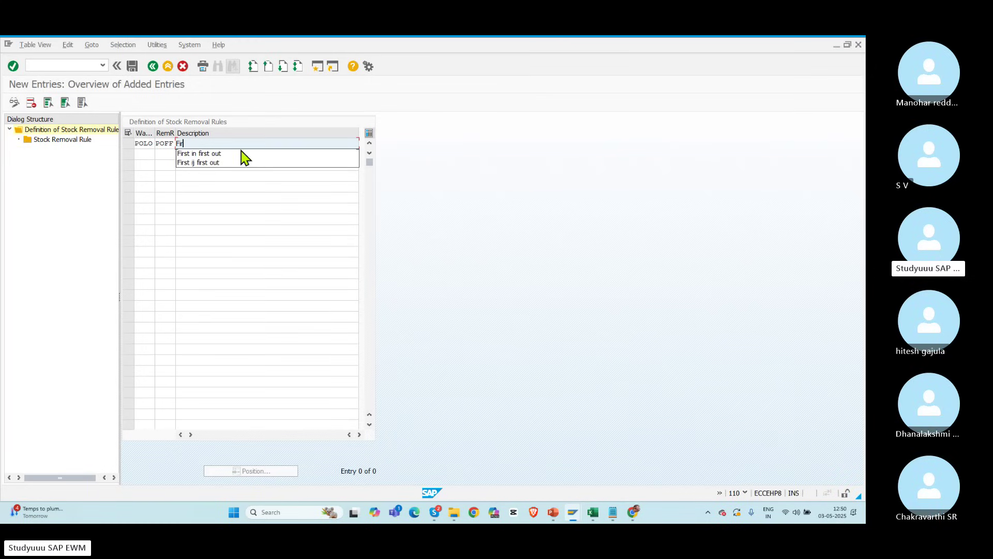
click(220, 154)
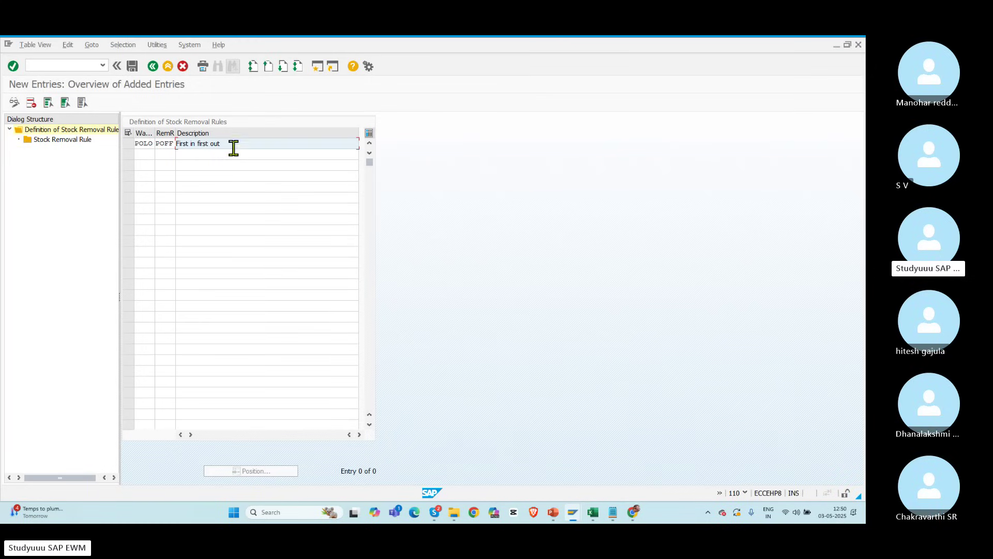
drag(231, 144, 140, 144)
click(129, 146)
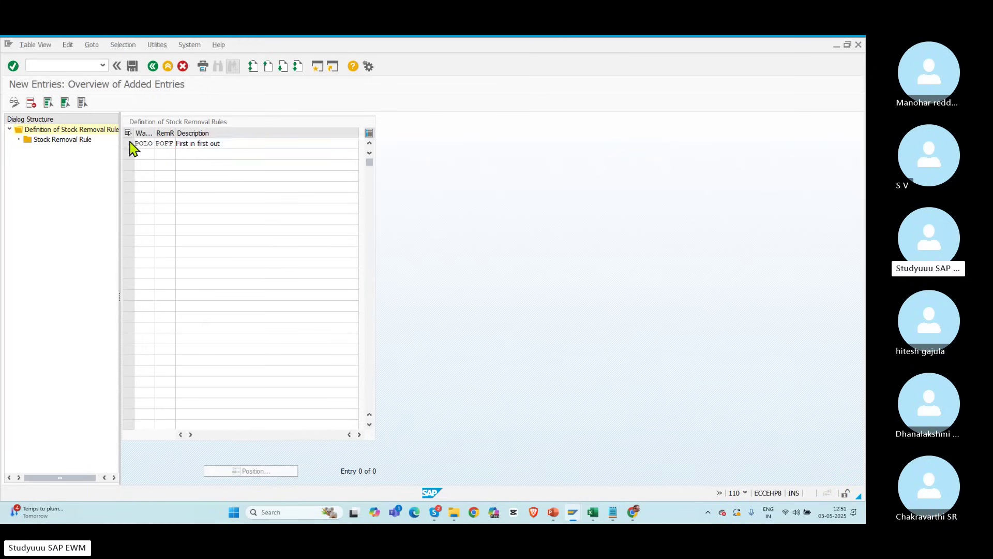
double_click(60, 140)
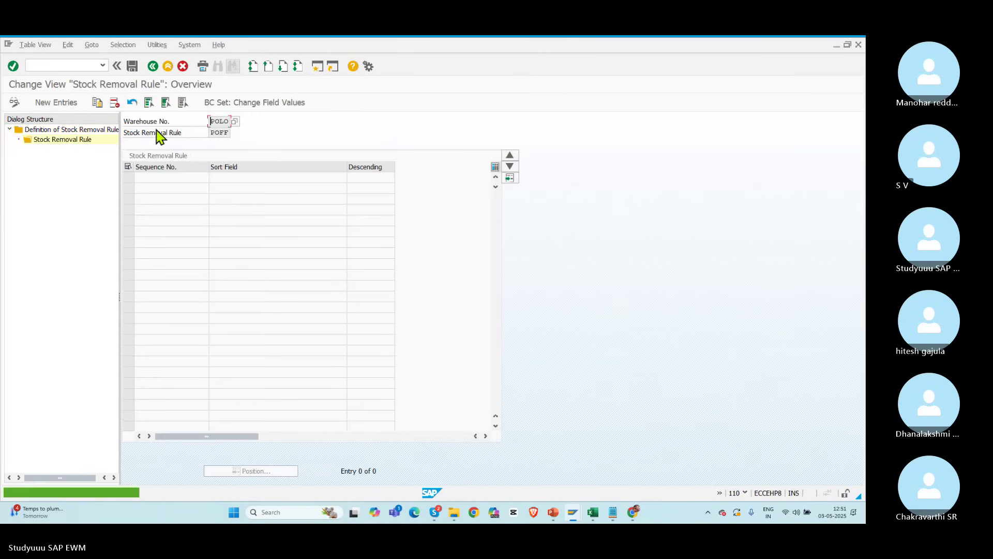
Step: Give rule POFF the sort field WDATU_DATE (goods receipt date) at sequence 1
click(64, 104)
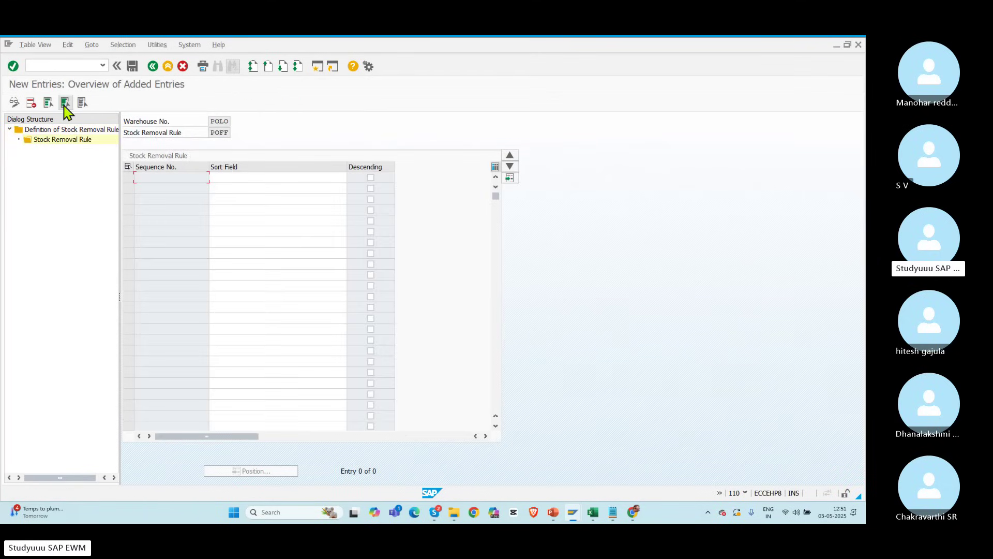
click(293, 177)
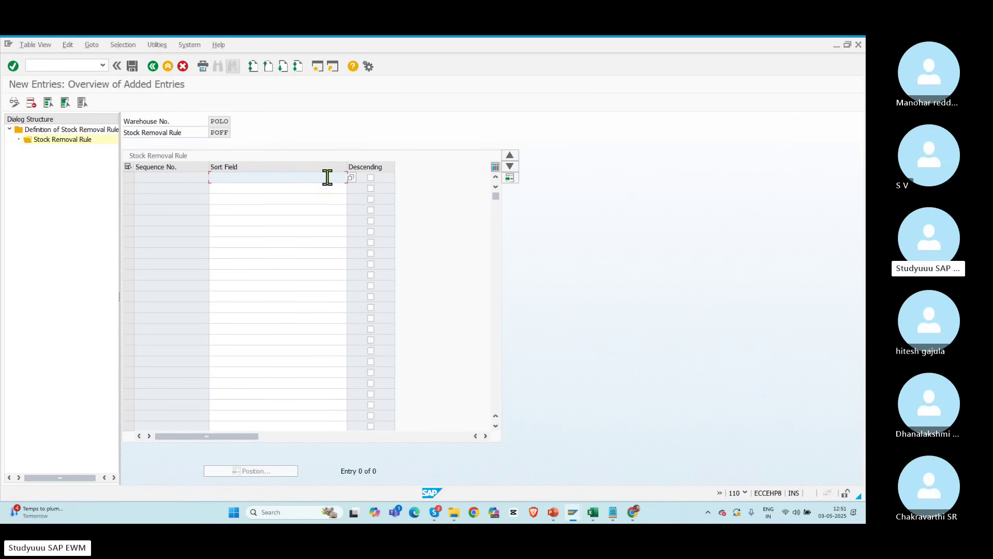
key(F4)
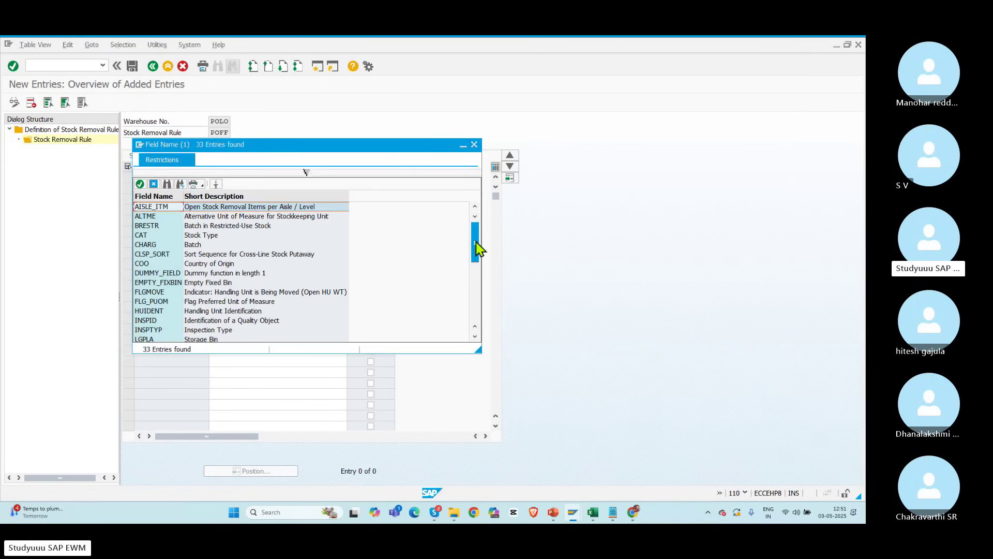
drag(478, 249, 474, 356)
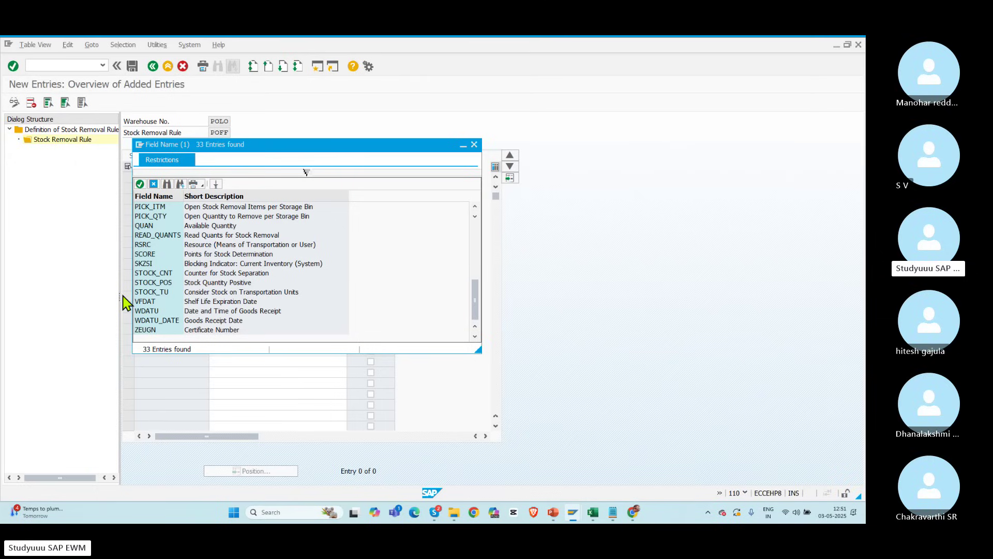
click(167, 321)
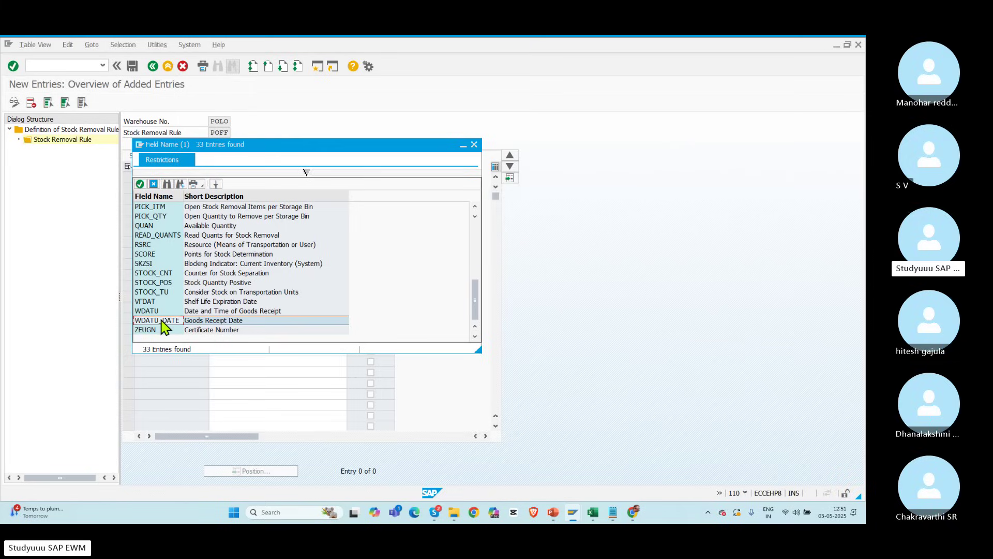
double_click(161, 321)
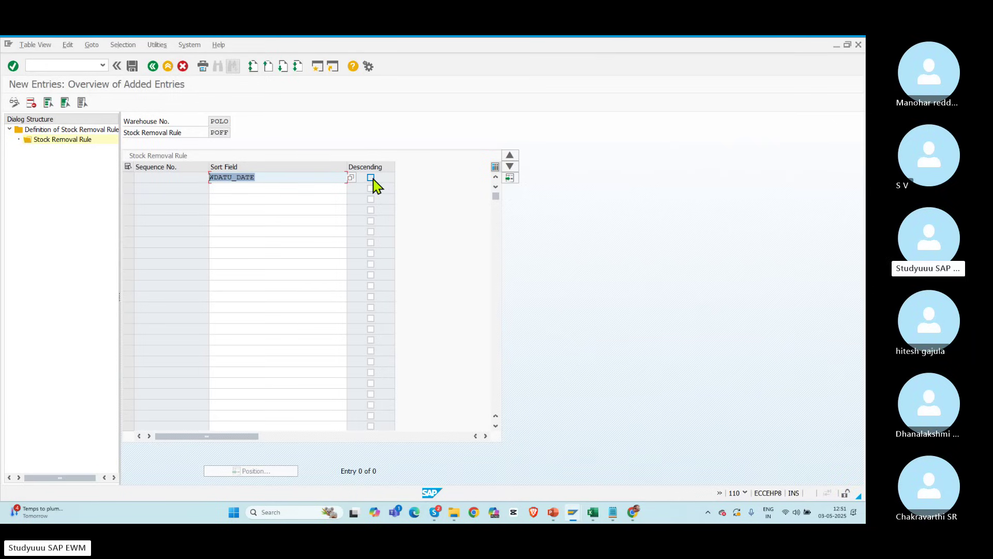
click(371, 177)
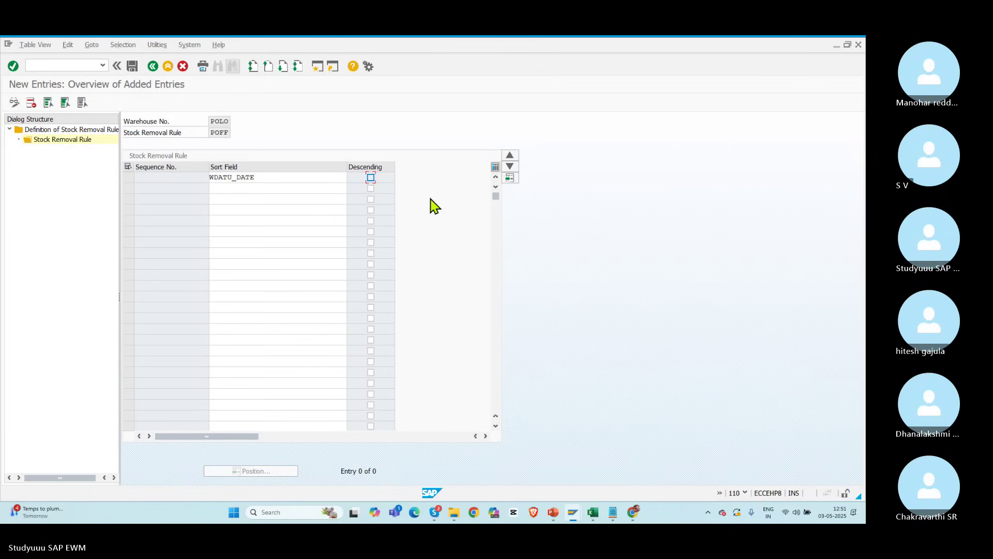
text(1)
key(Return)
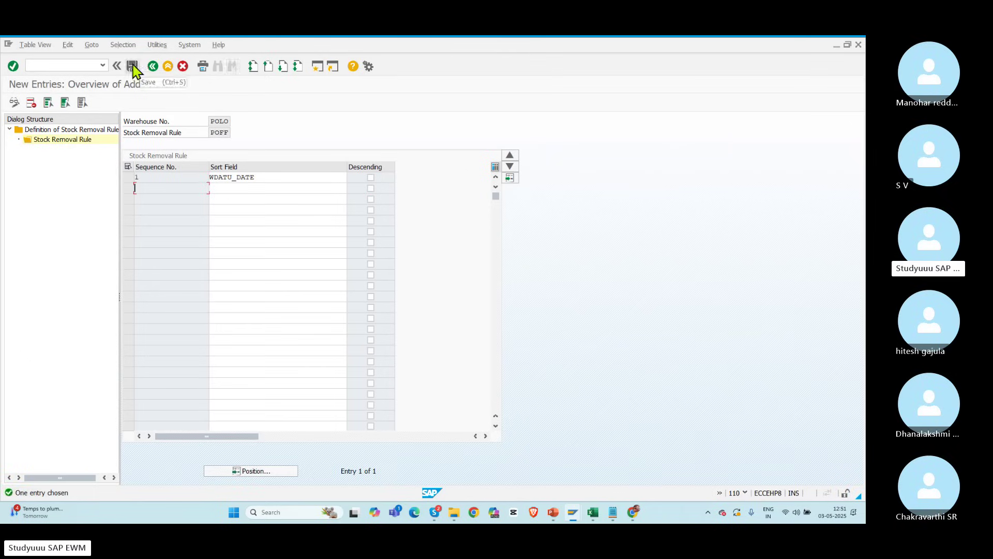
Step: Save the POFF sort entry to the customizing request and go to Specify Storage Type Search Sequence
double_click(212, 134)
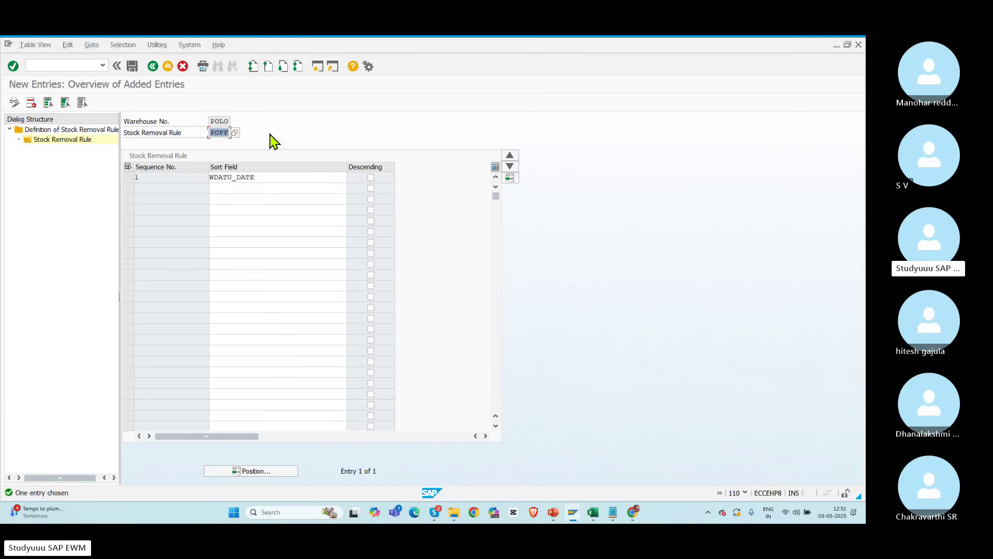
double_click(212, 120)
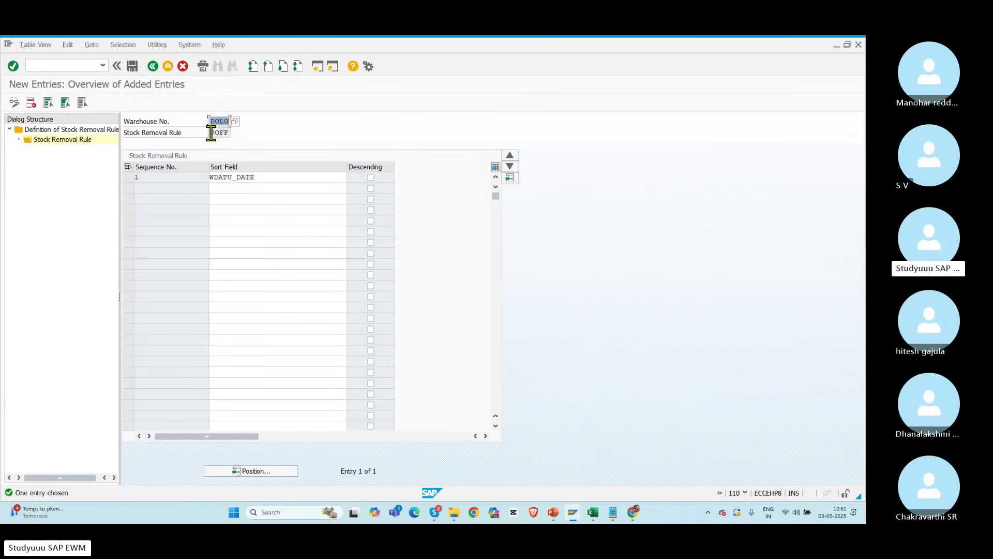
double_click(212, 133)
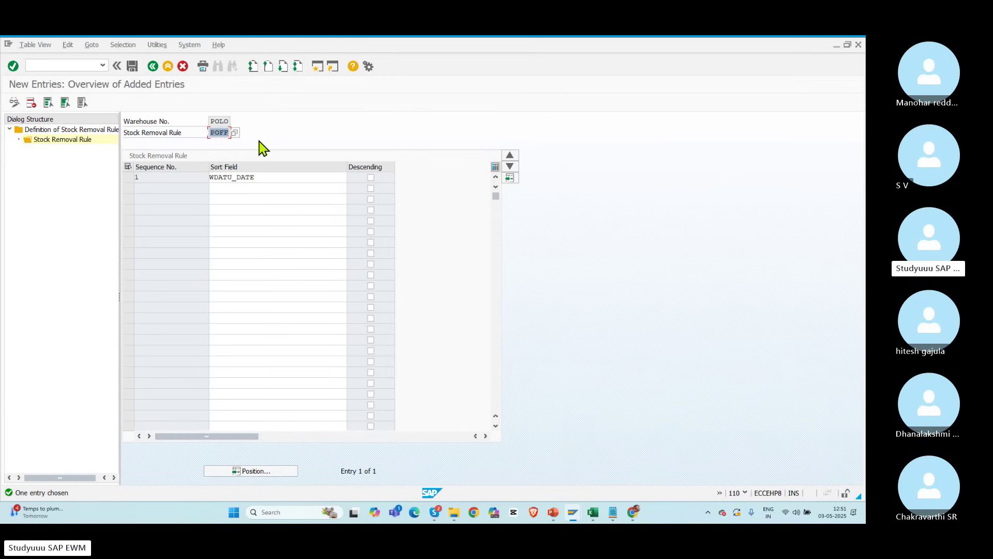
double_click(259, 177)
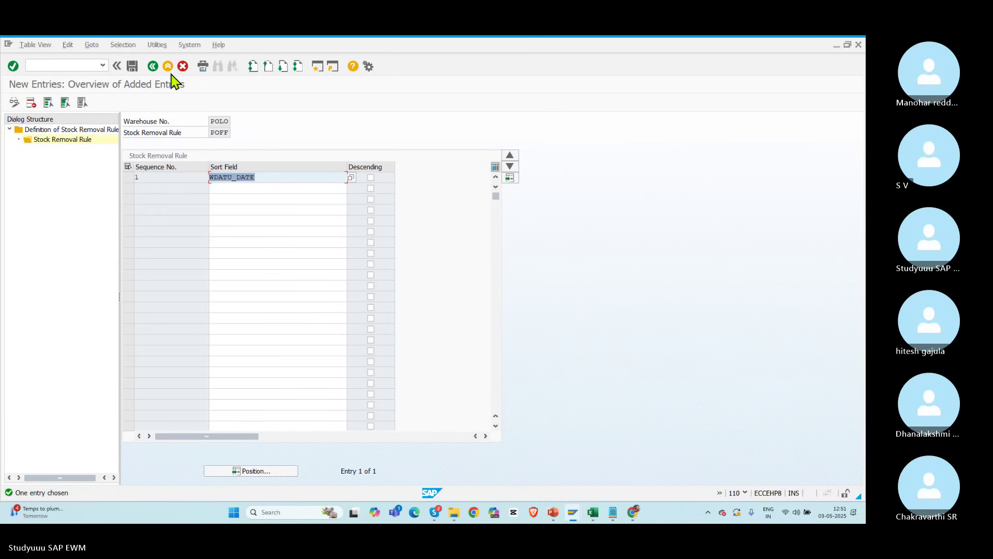
click(153, 65)
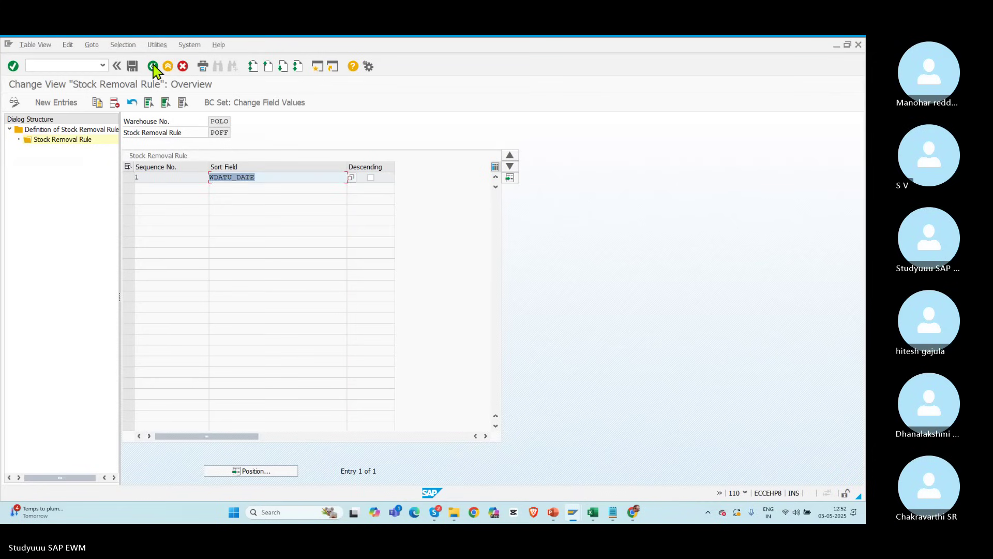
click(153, 66)
click(153, 66)
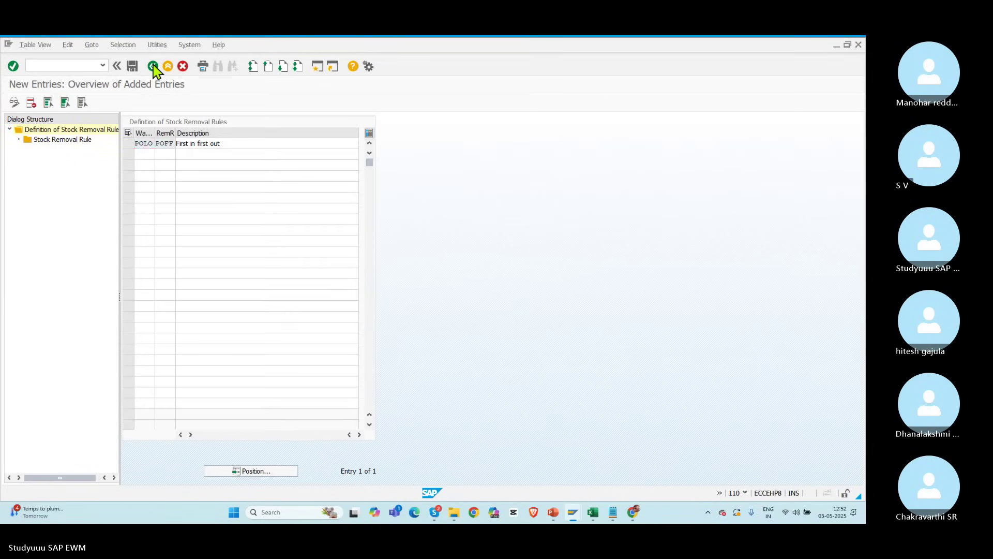
click(153, 66)
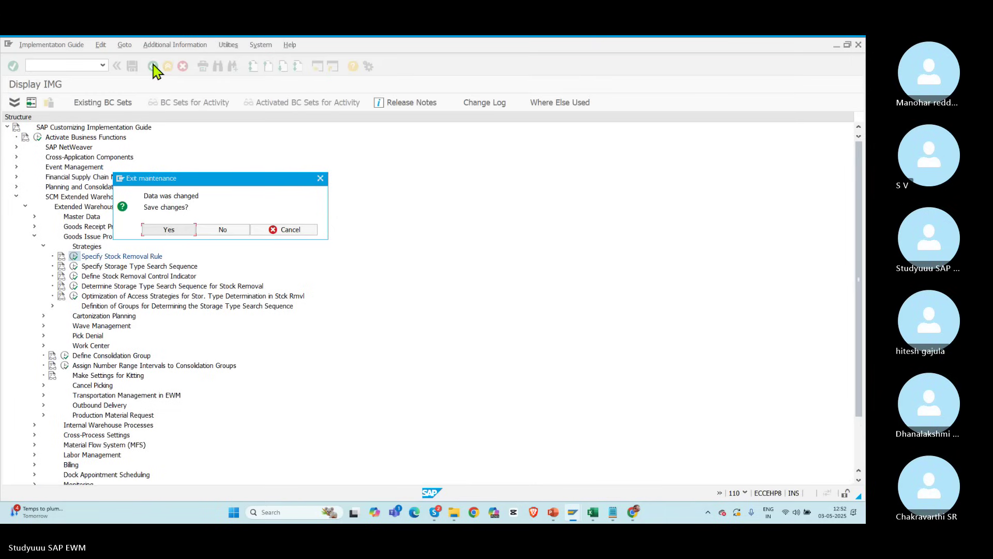
click(171, 230)
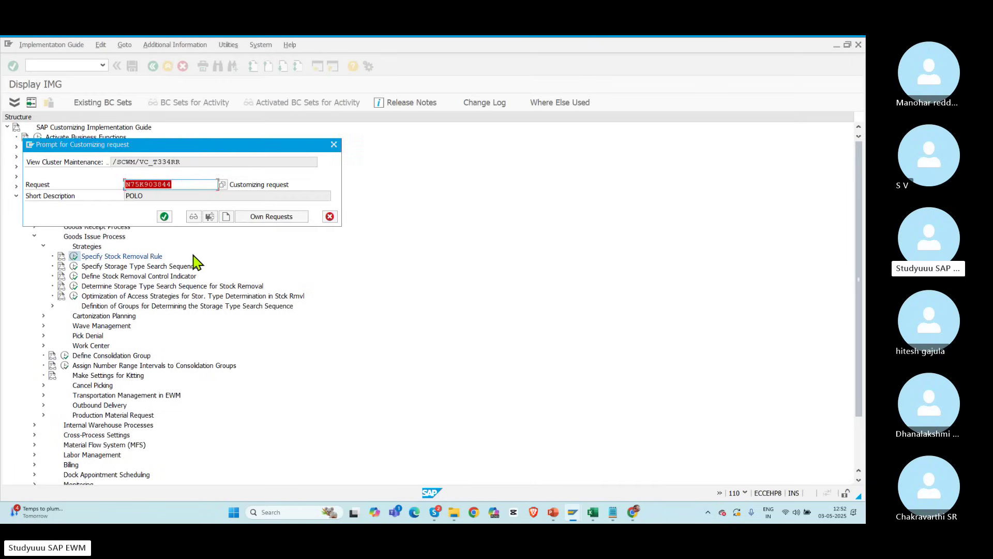
click(162, 216)
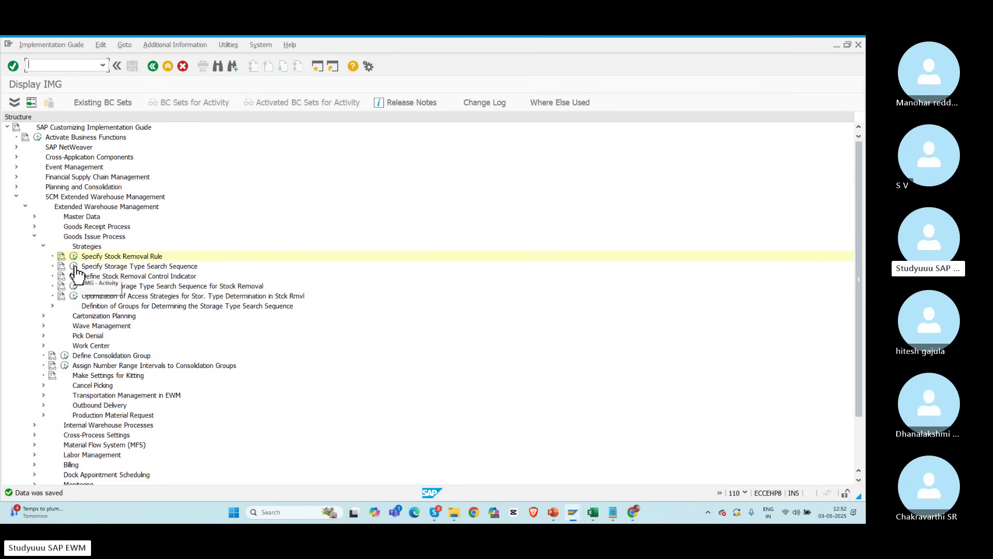
click(74, 268)
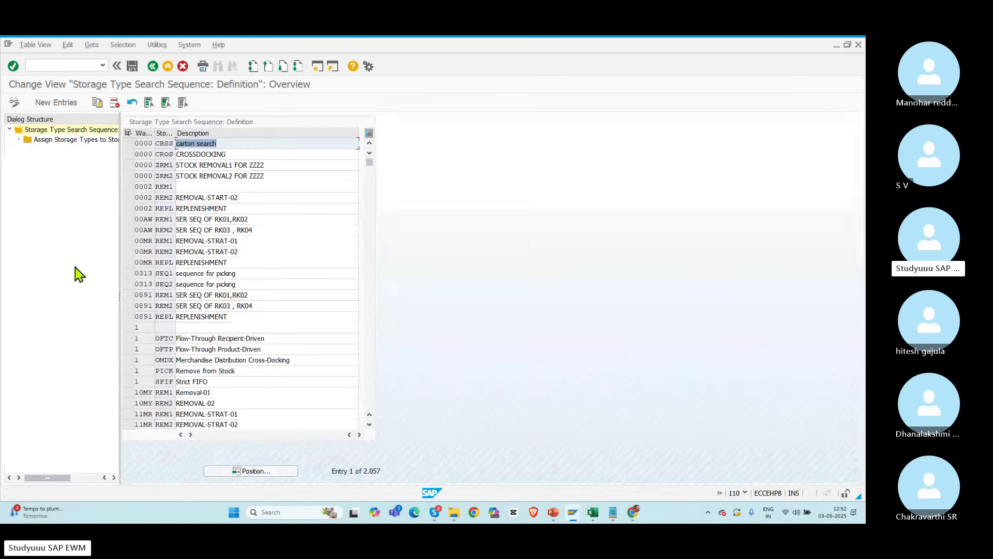
Step: Create storage type search sequence RACK, described as 'Racks', for warehouse POLO
click(247, 472)
text(PO)
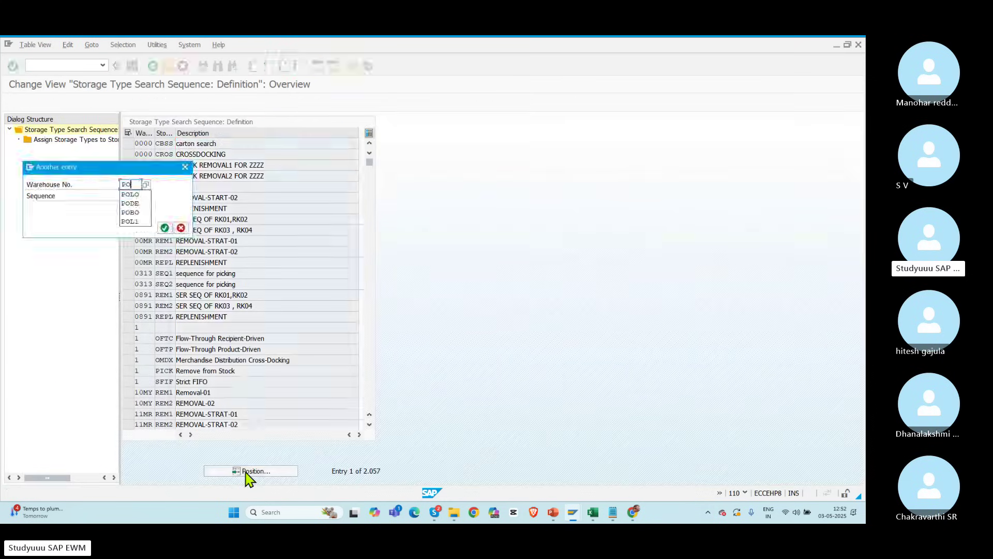
text(SS)
key(Return)
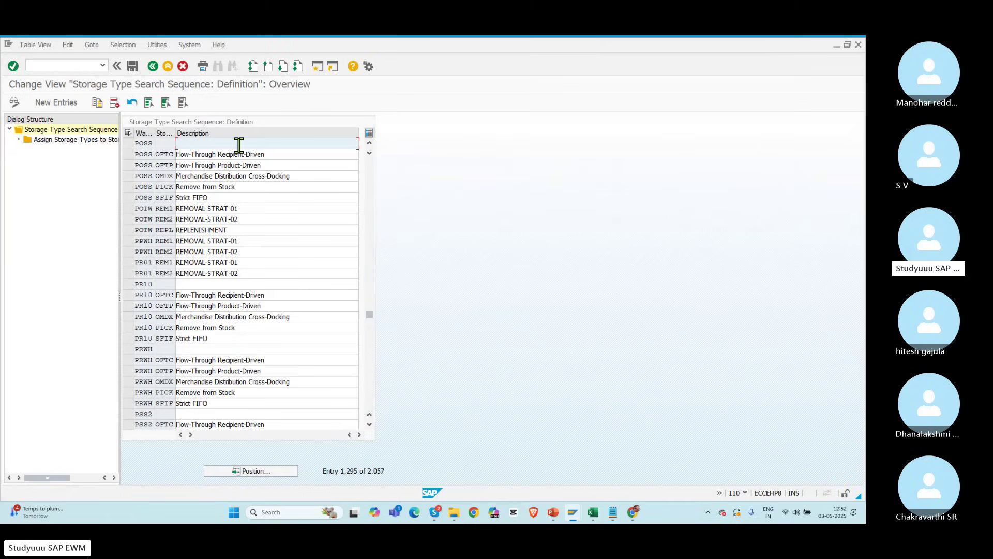
click(57, 103)
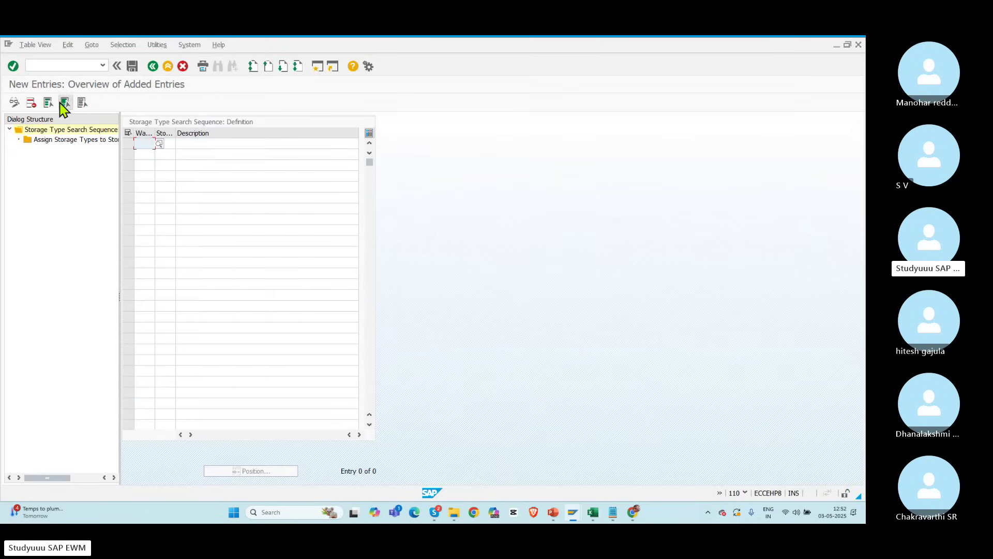
text(POLO)
key(Tab)
text(P)
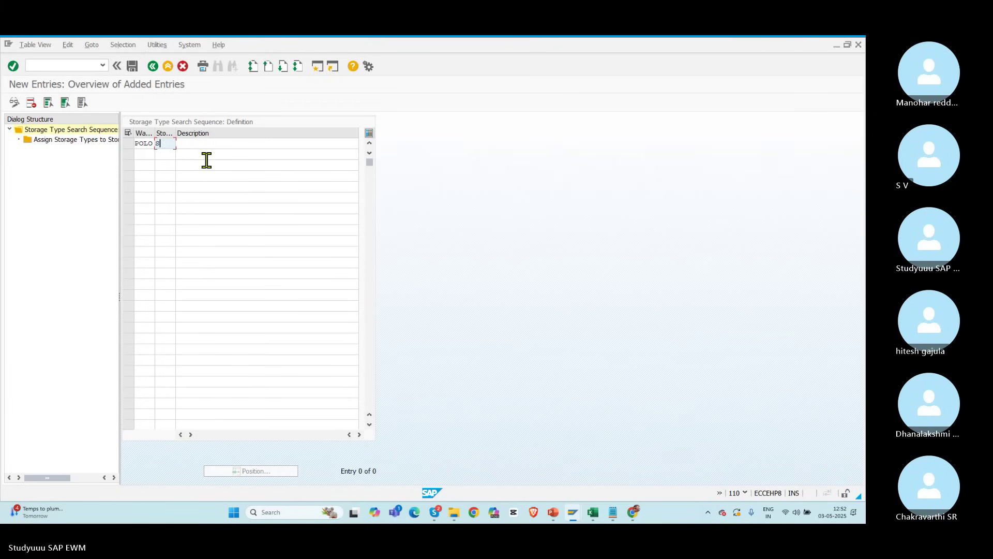
key(BackSpace)
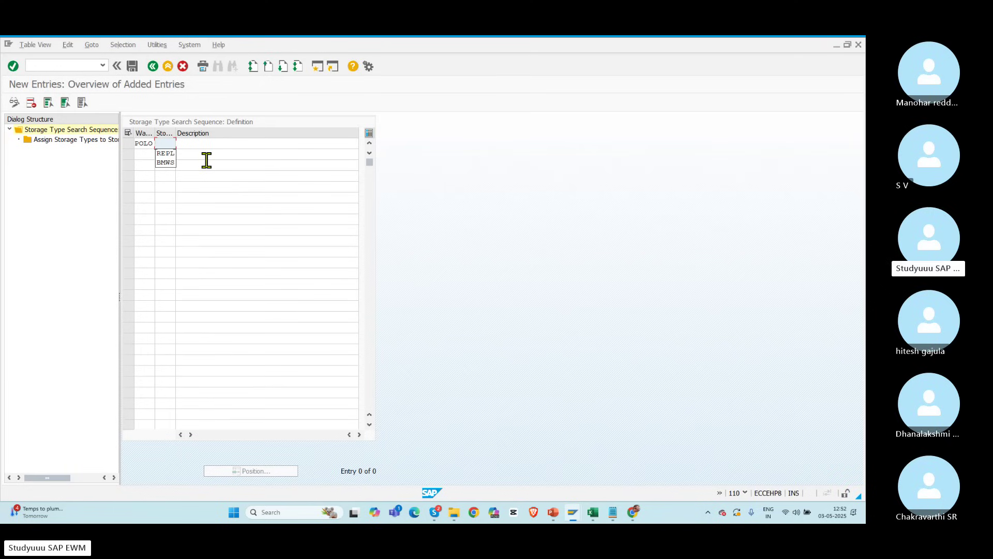
text(RACK)
key(Tab)
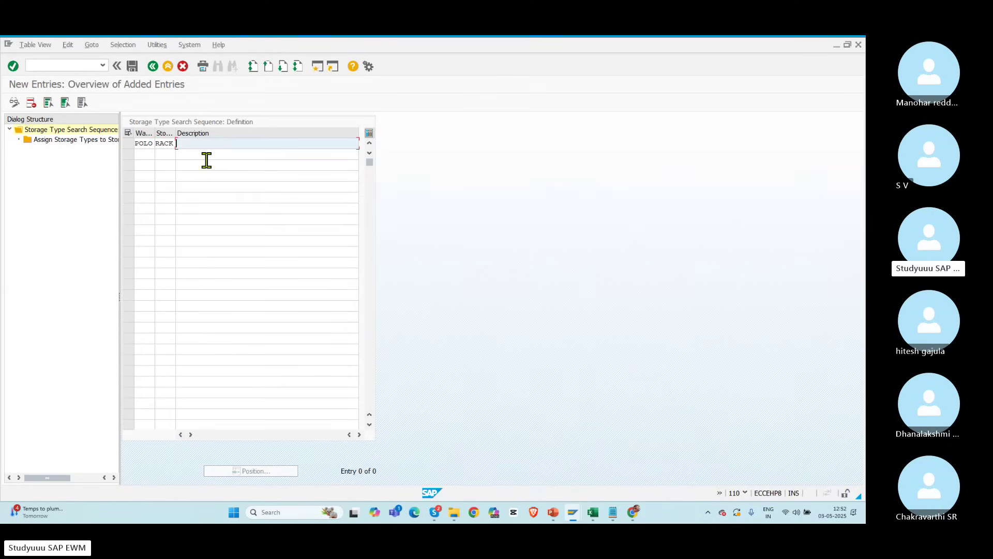
text(Racks)
key(Return)
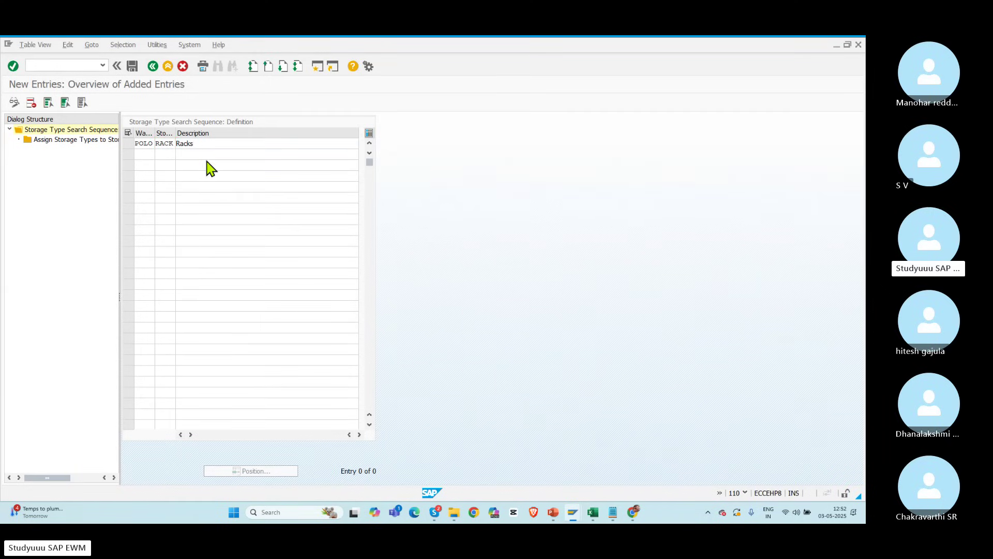
Step: Start a new storage type assignment for the RACK sequence and open a second session
double_click(158, 143)
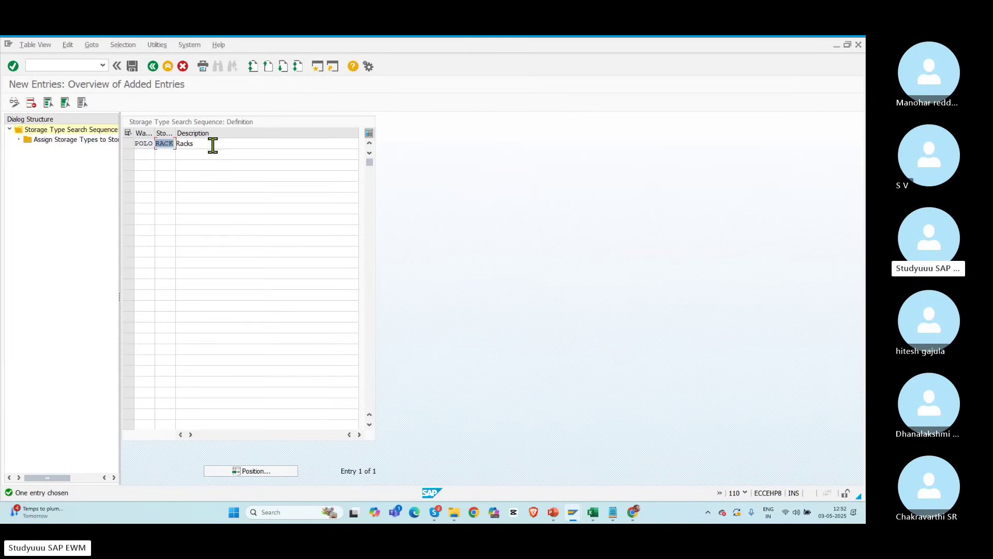
click(128, 144)
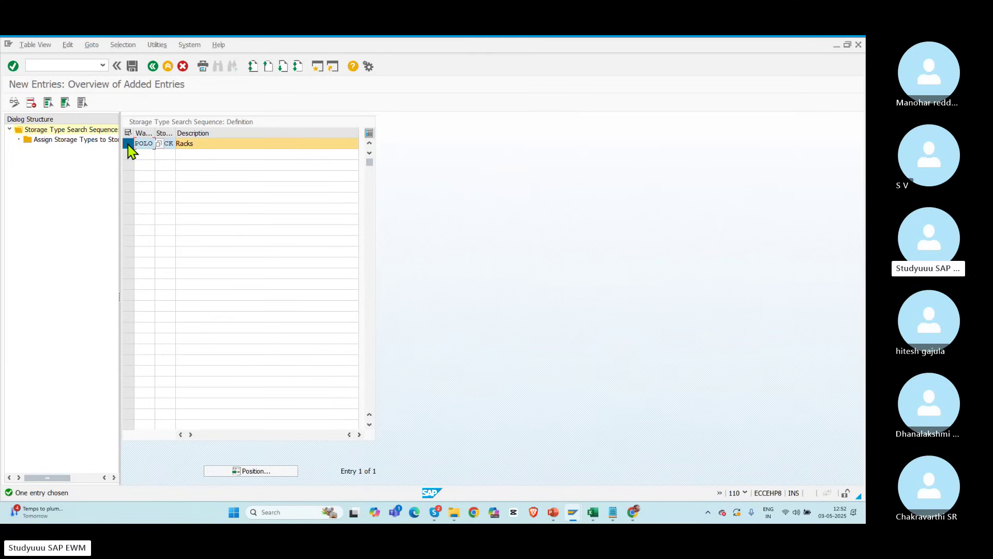
double_click(67, 140)
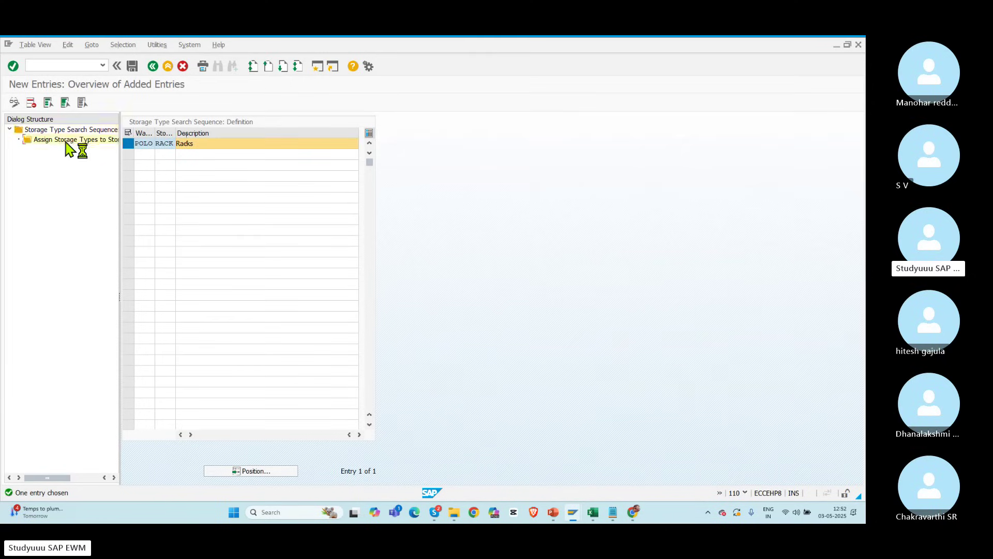
click(56, 102)
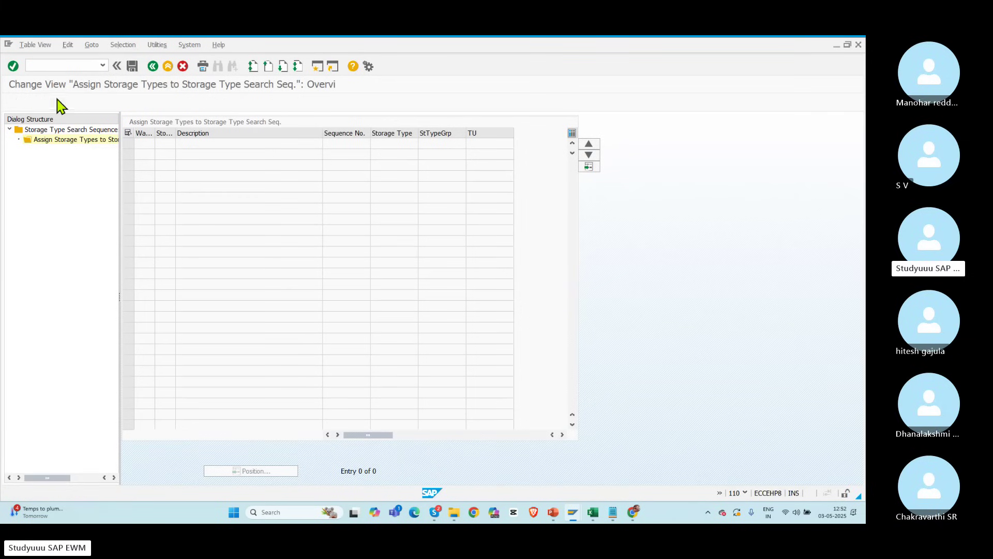
click(403, 144)
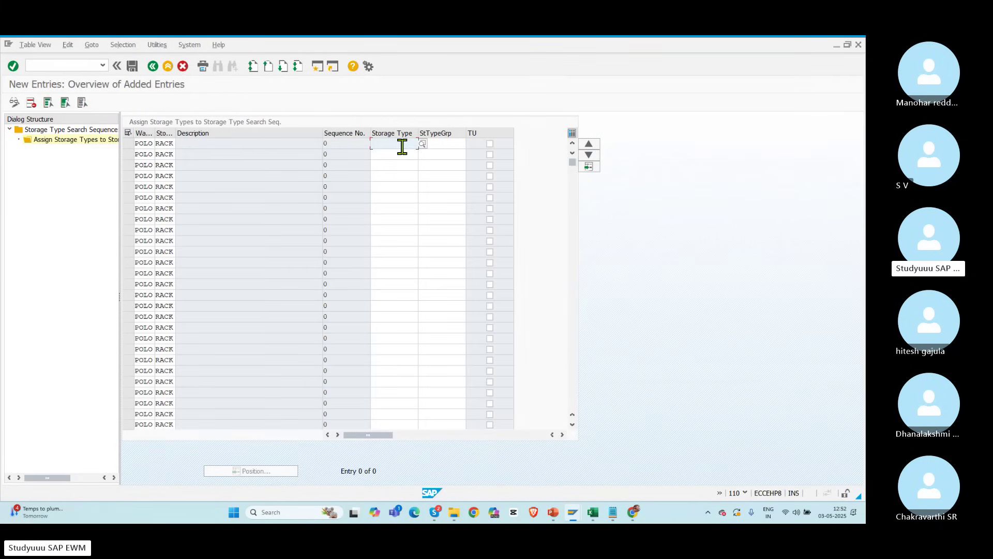
key(F4)
click(319, 67)
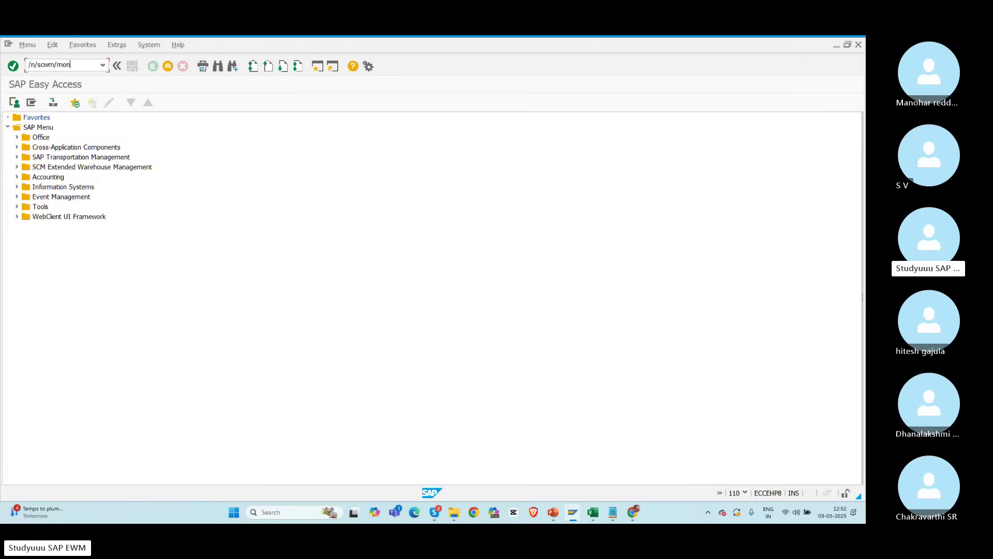
Step: Run the Physical Stock report for warehouse POLO in the /n/scwm/mon monitor
key(Return)
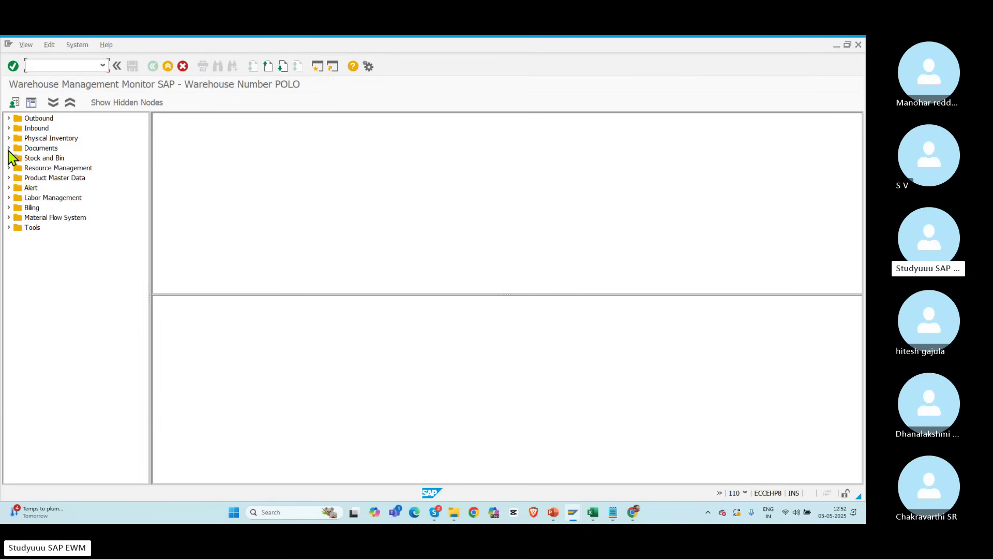
click(8, 157)
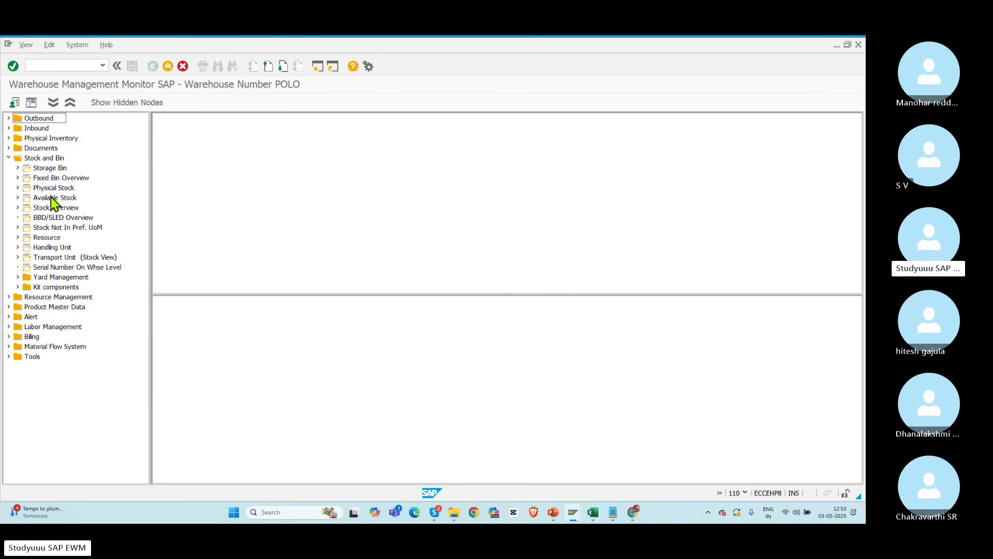
double_click(51, 188)
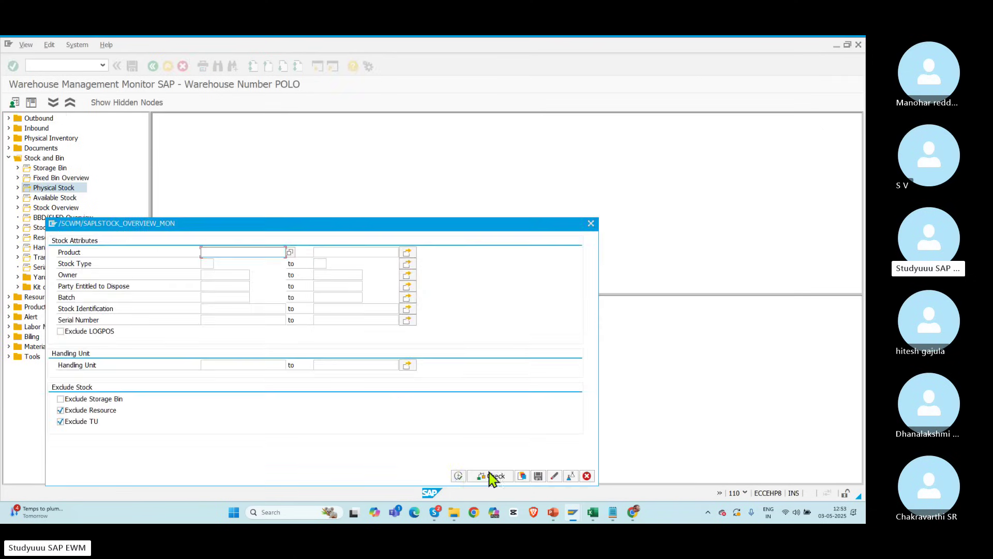
click(459, 476)
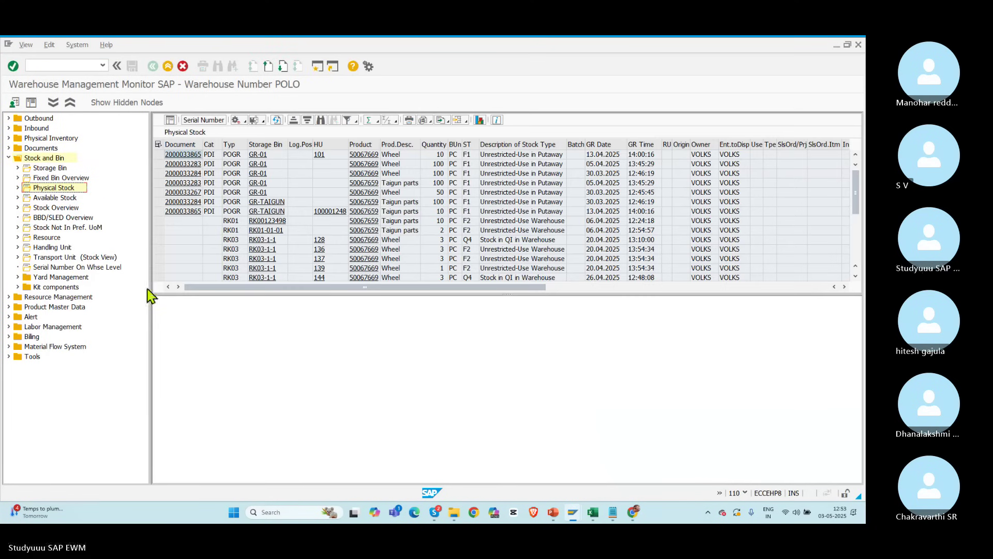
drag(149, 295, 109, 302)
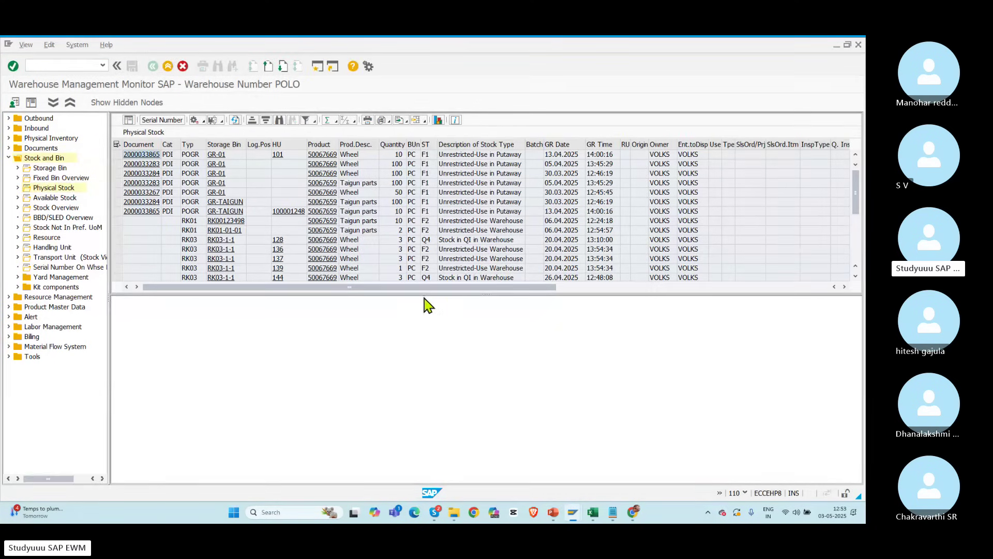
drag(406, 293, 396, 396)
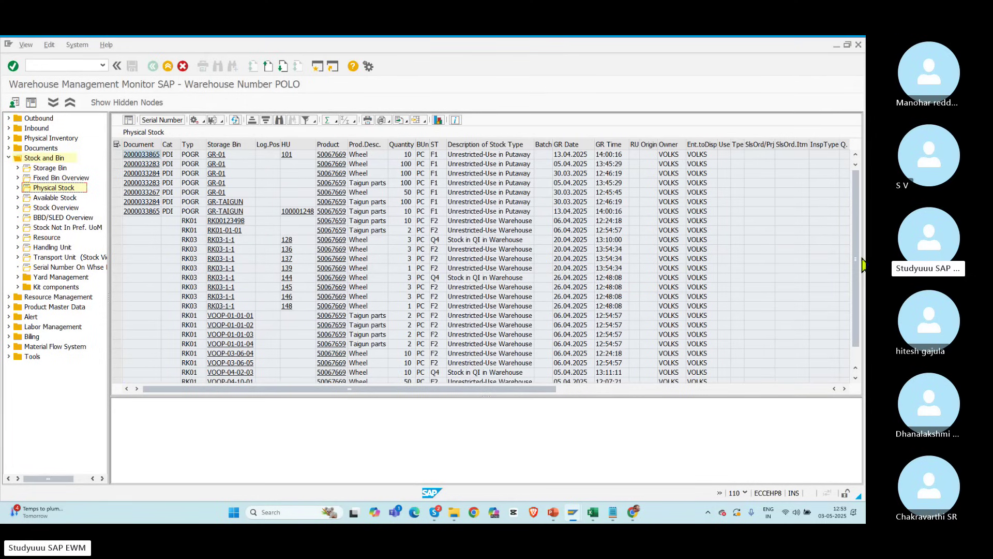
drag(859, 265, 859, 354)
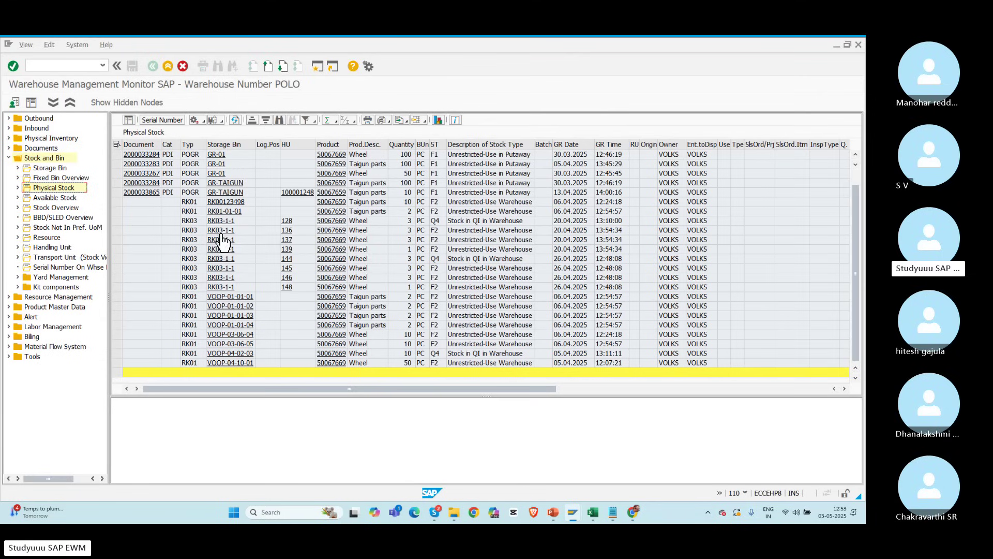
Step: Review POLO's storage type list, noting rack types RK01 through RK04
click(196, 202)
click(204, 201)
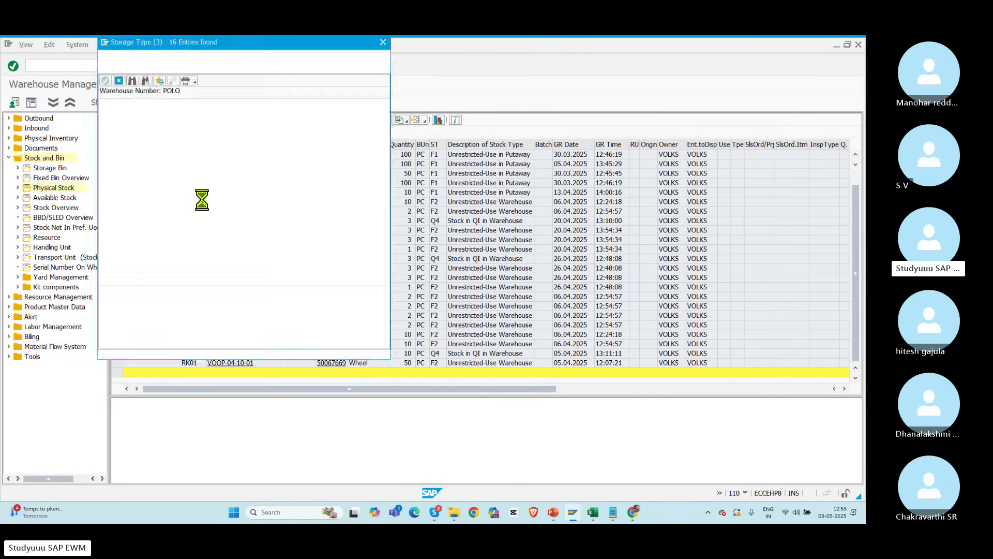
click(110, 212)
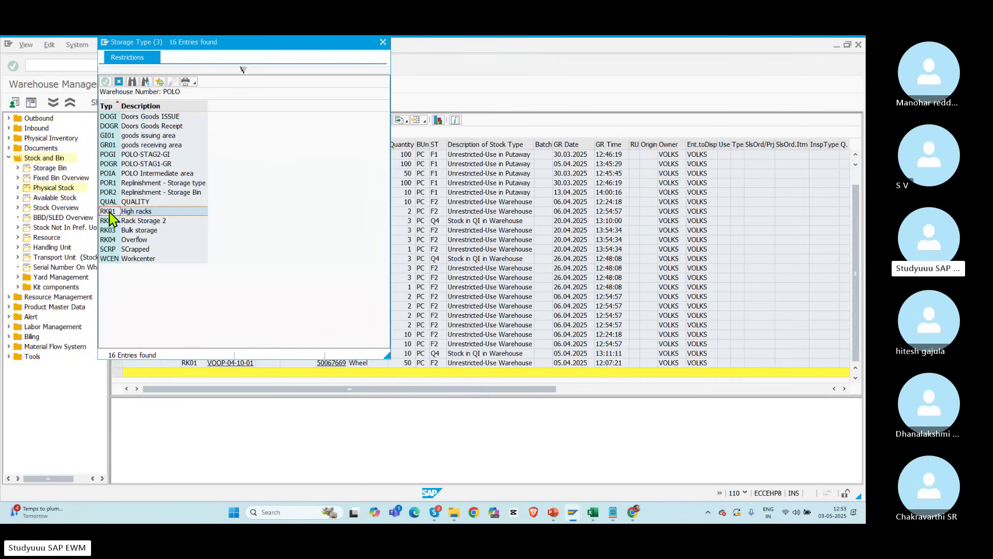
click(108, 220)
click(109, 231)
click(111, 241)
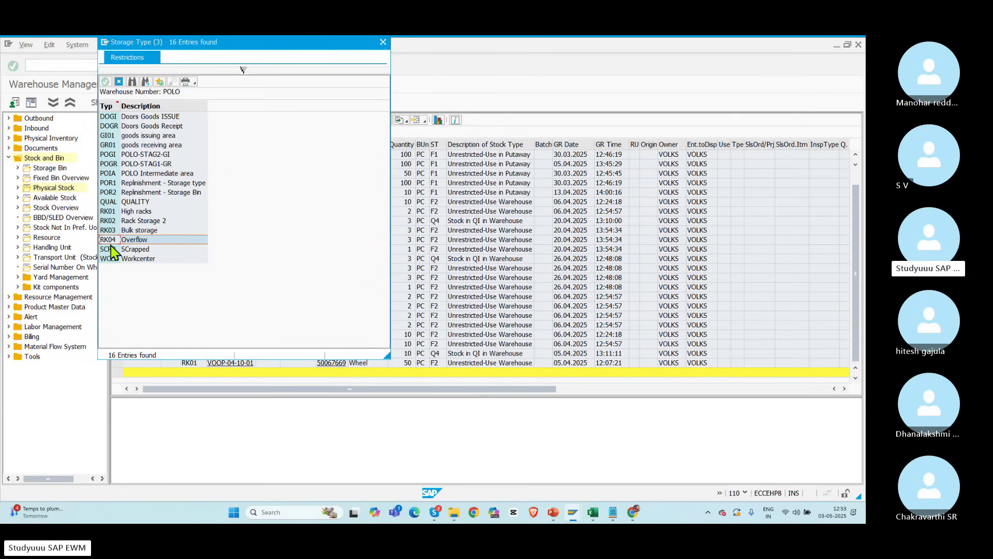
click(384, 44)
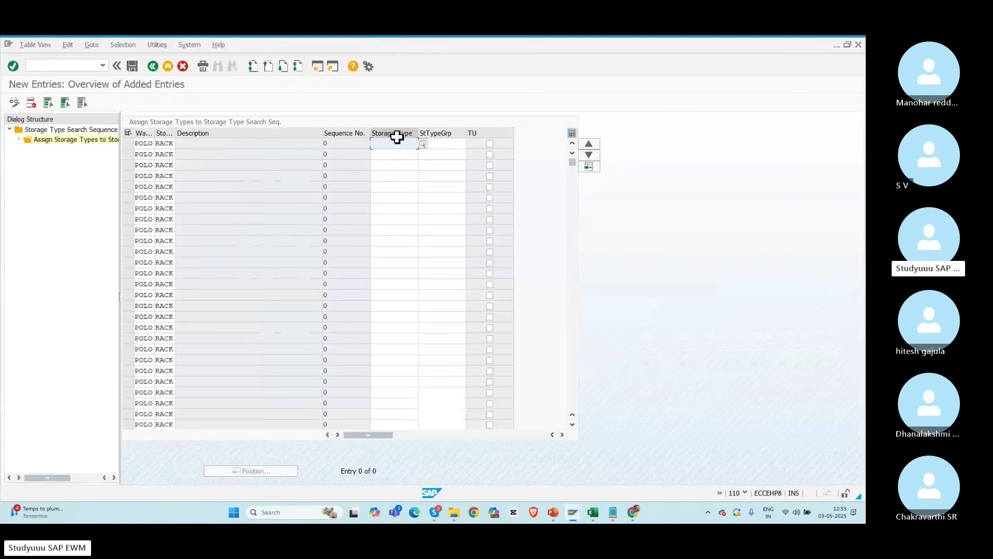
Step: Assign storage types RK01, RK02, RK03 and RK04 as sequence 1–4 of RACK
text(RK01)
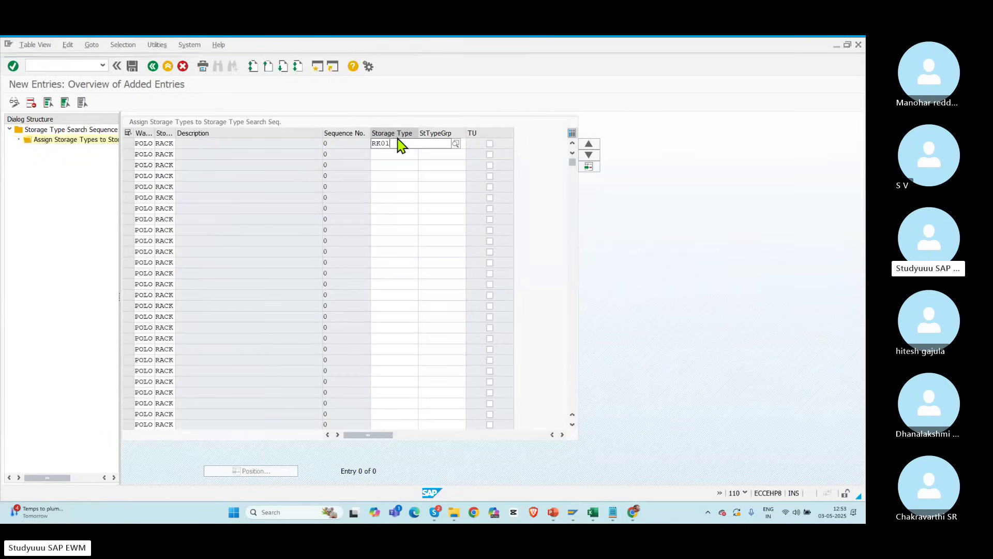
key(Tab)
click(389, 147)
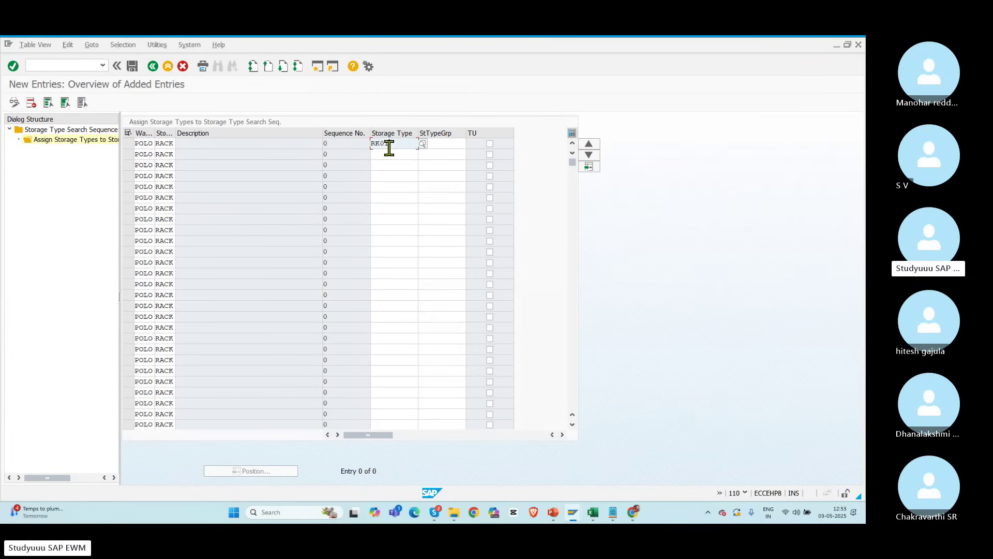
click(383, 152)
text(EK0)
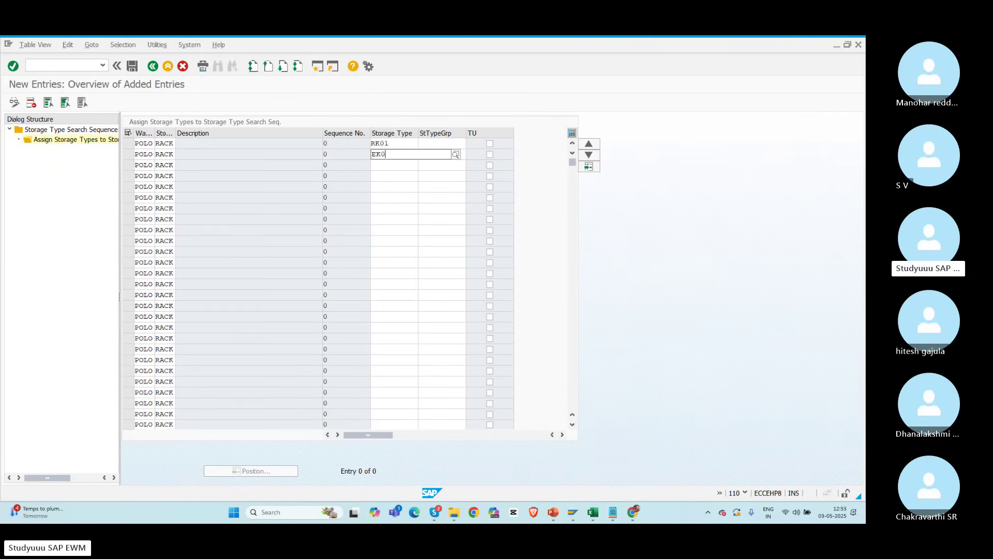
text(2)
key(BackSpace)
key(BackSpace)
key(BackSpace)
key(BackSpace)
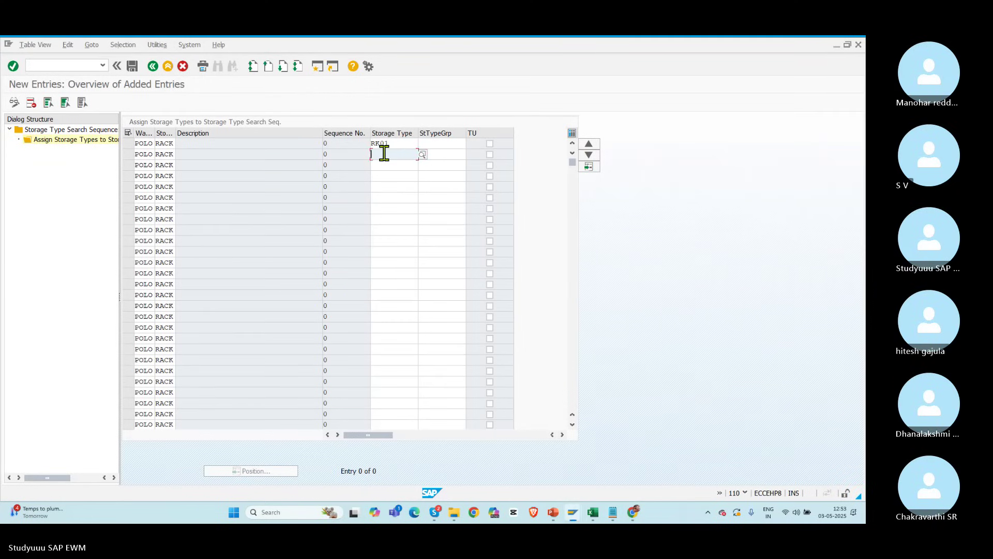
text(RK02)
key(Tab)
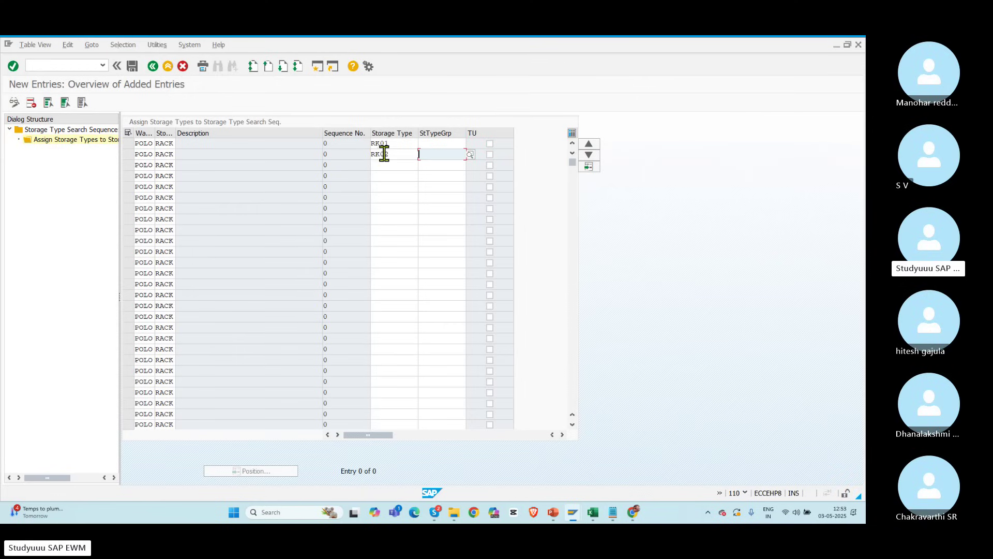
click(383, 164)
text(RK03)
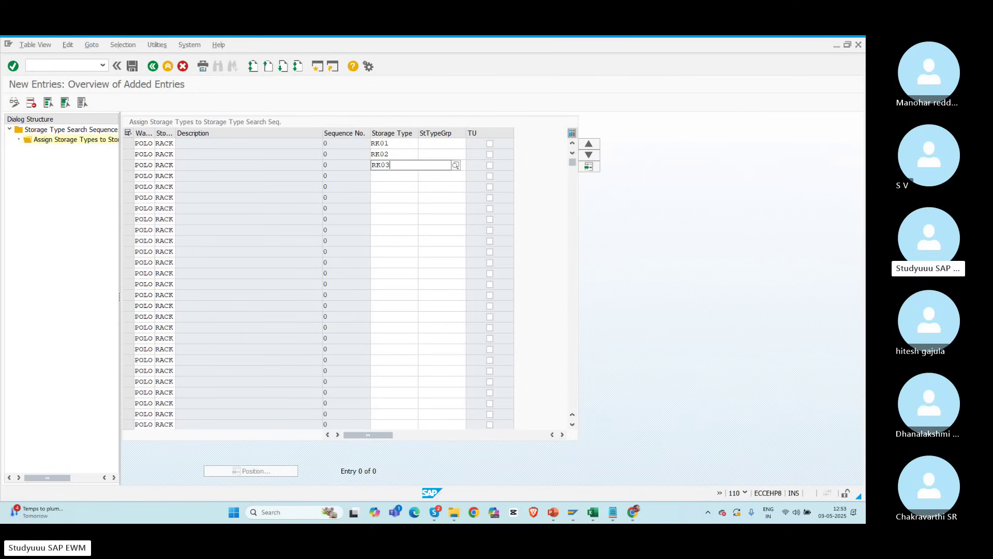
key(Tab)
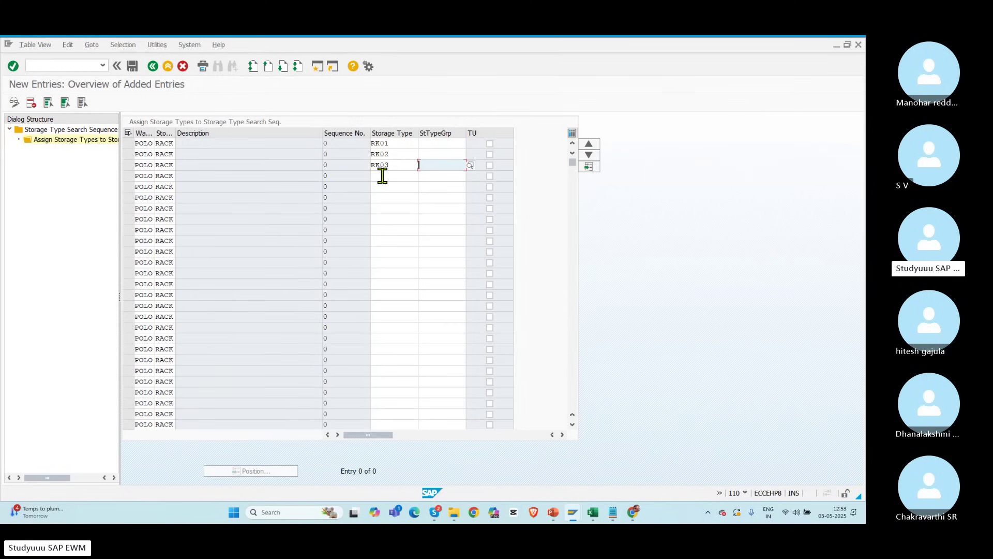
click(382, 176)
text(RK04)
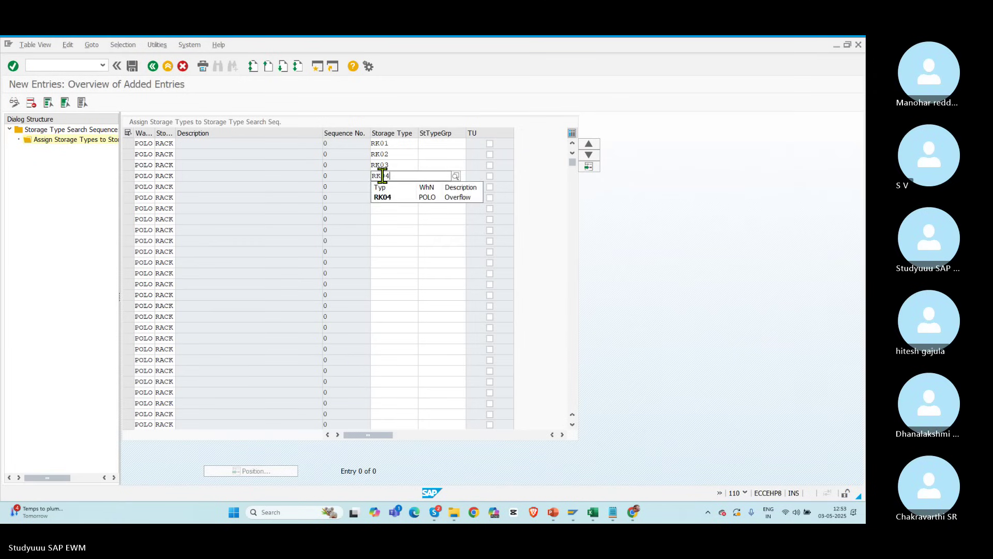
key(Return)
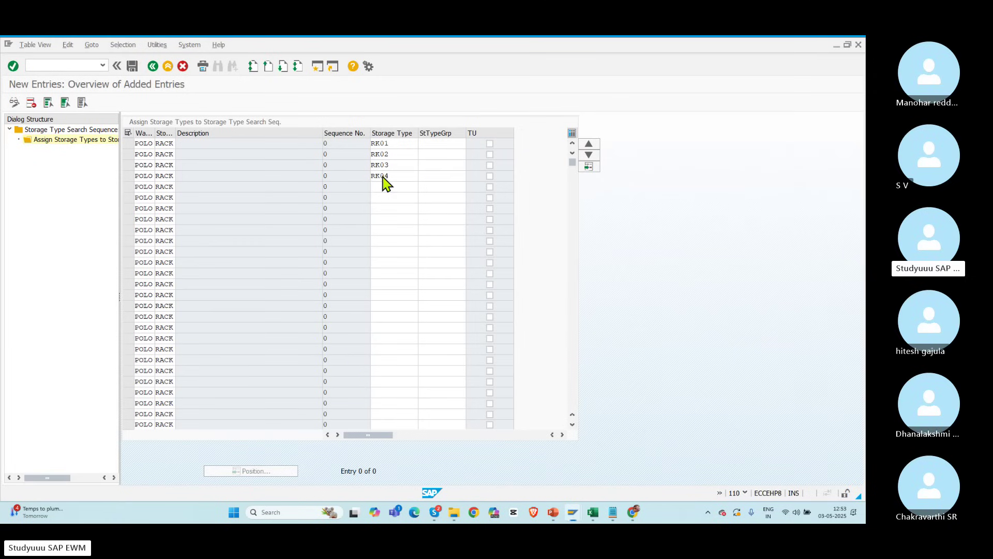
Step: Save the RACK storage type assignments to the customizing request and return to the IMG
click(132, 66)
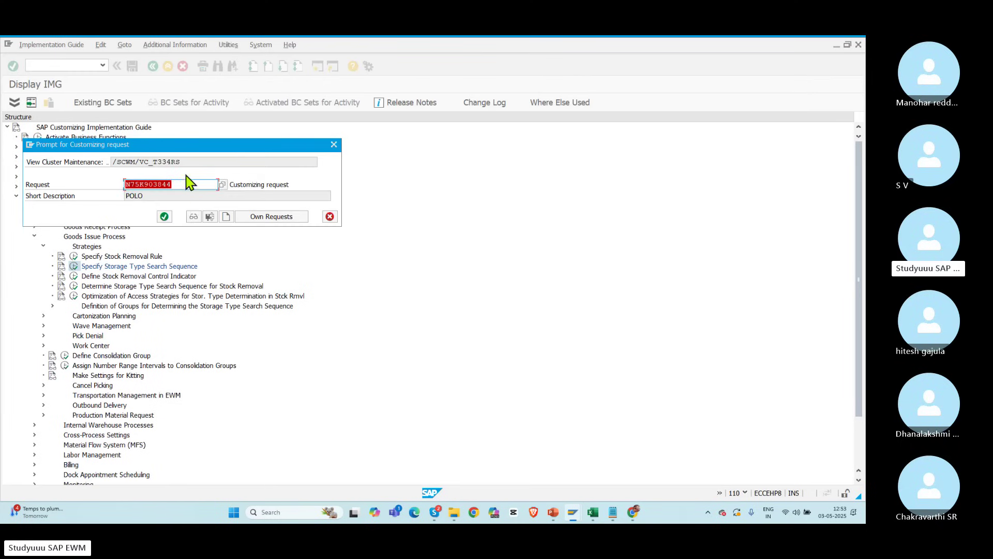
click(166, 218)
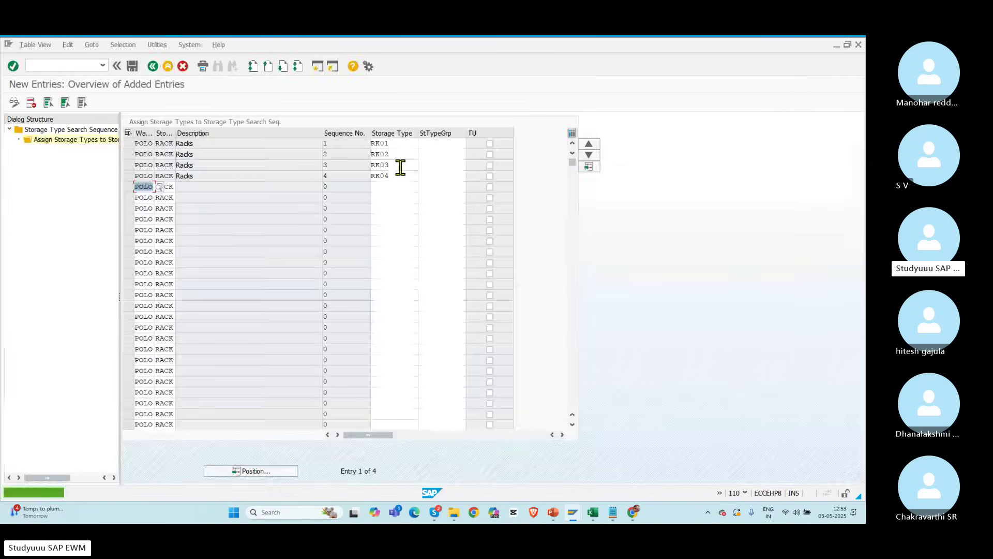
click(152, 67)
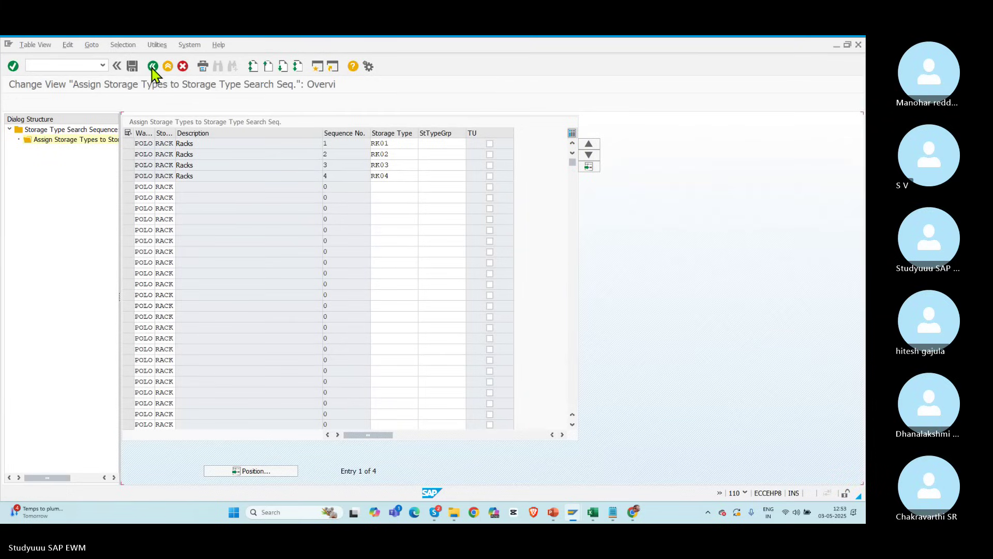
click(151, 66)
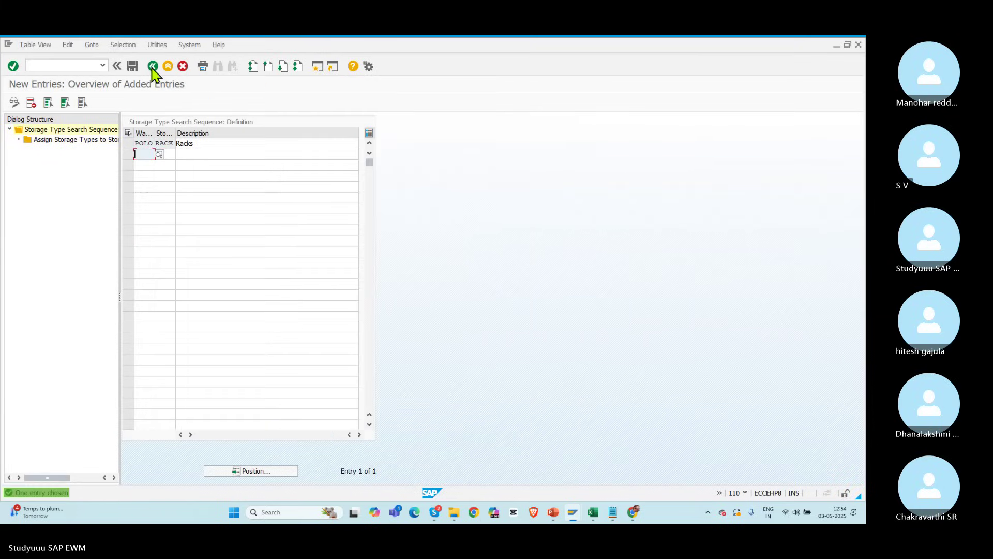
click(152, 67)
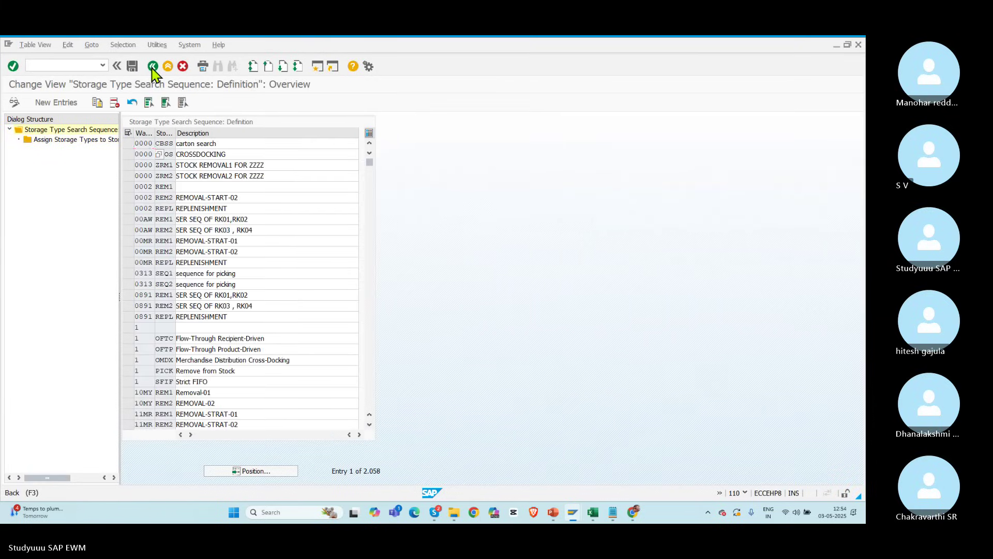
click(152, 67)
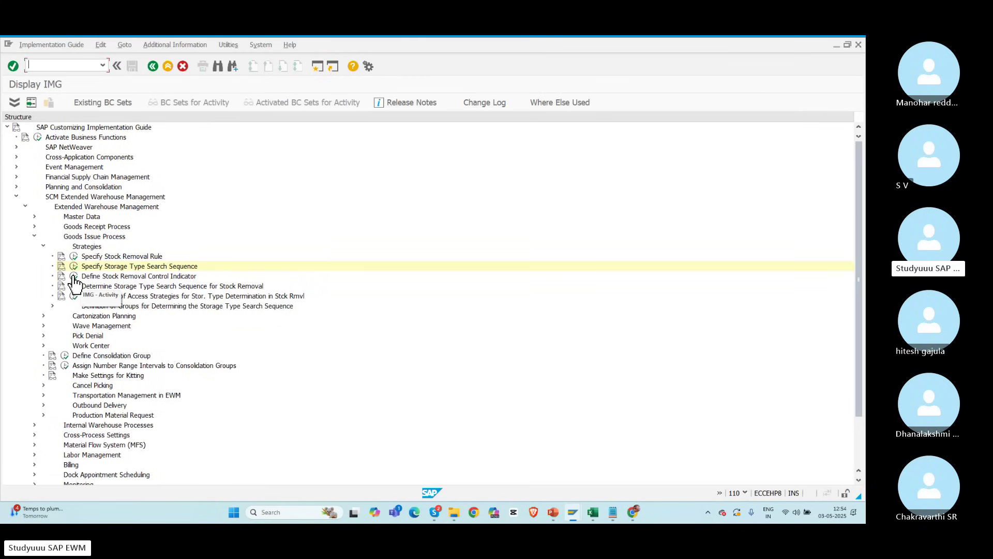
Step: Add removal control indicator RACK 'Racks' for POLO, save it, and return to the IMG
click(73, 278)
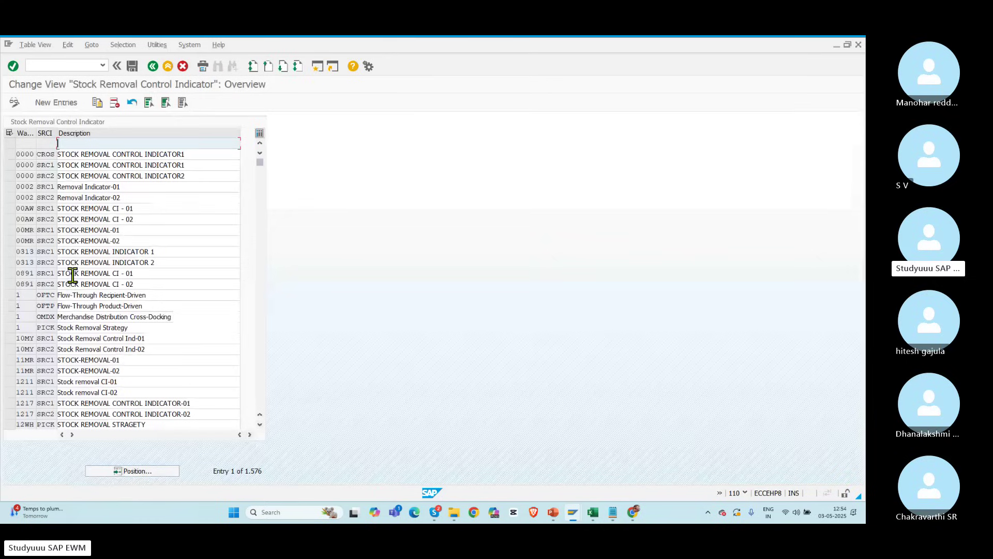
click(53, 103)
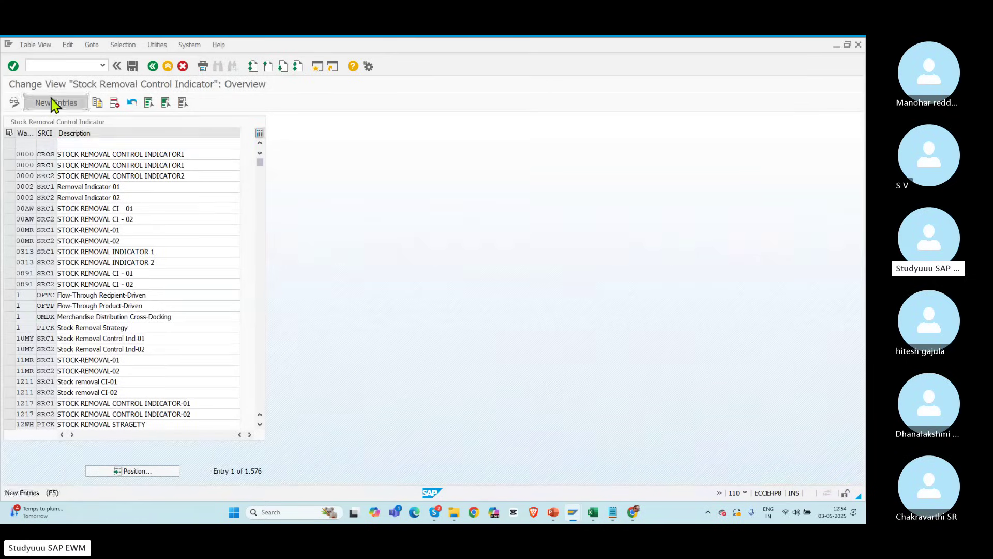
text(POL)
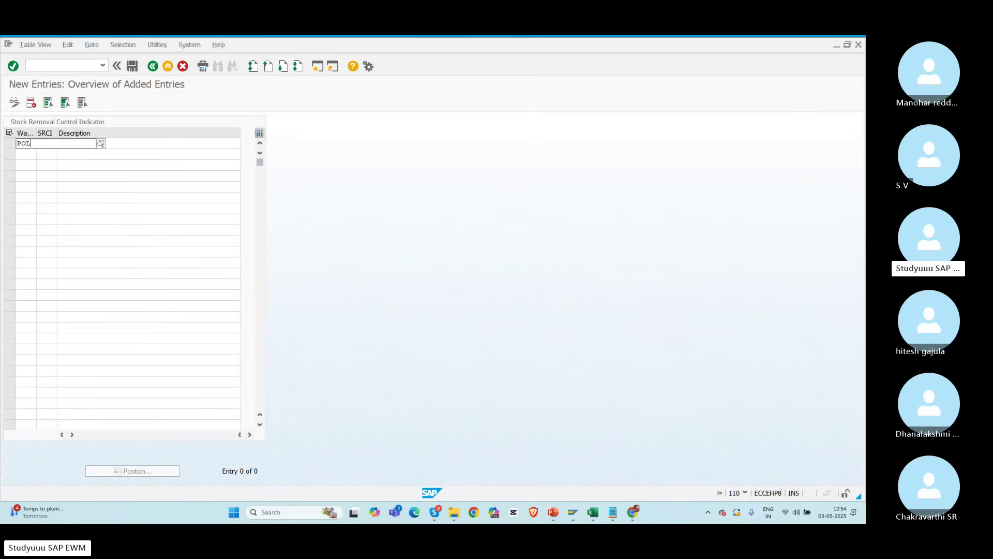
text(O RA)
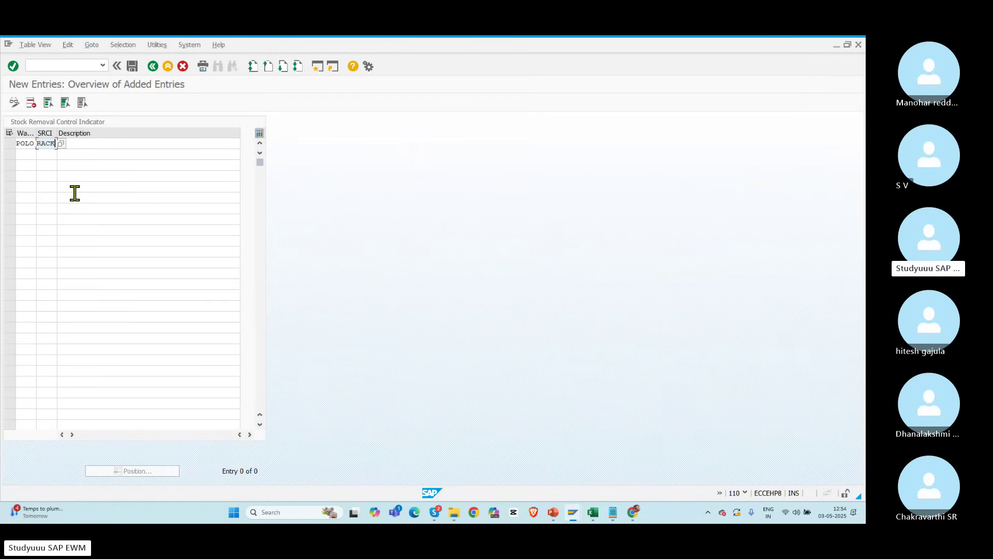
text(CK)
key(Tab)
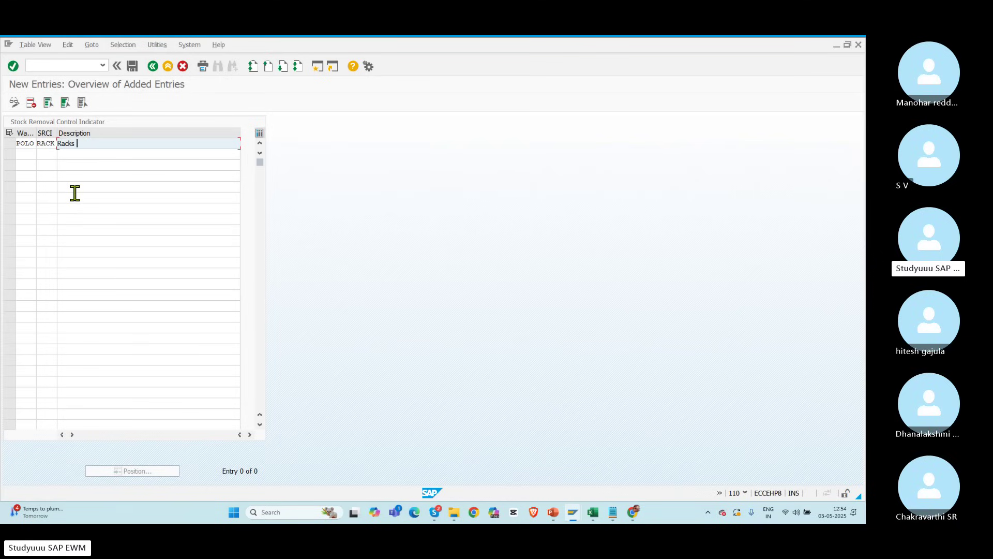
text(Racks)
key(Return)
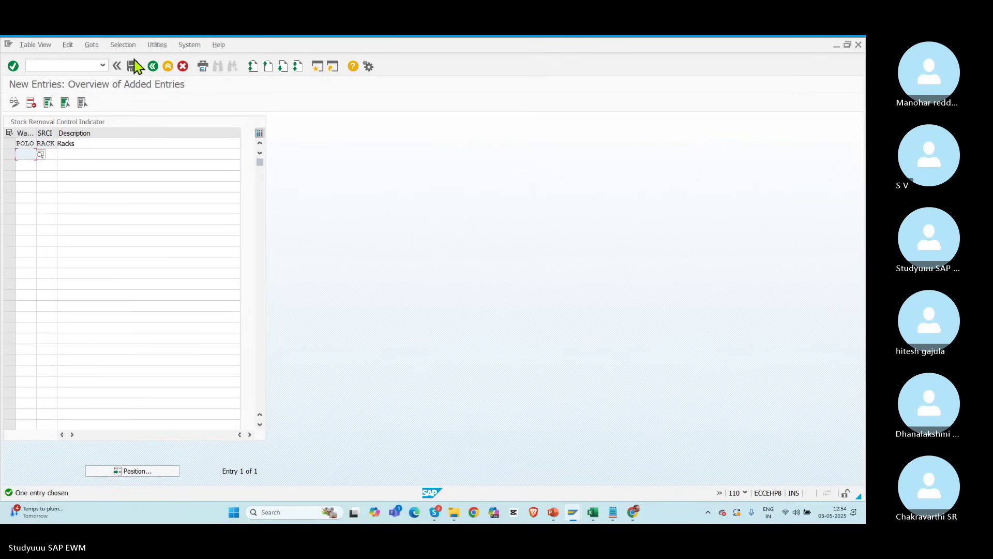
click(152, 66)
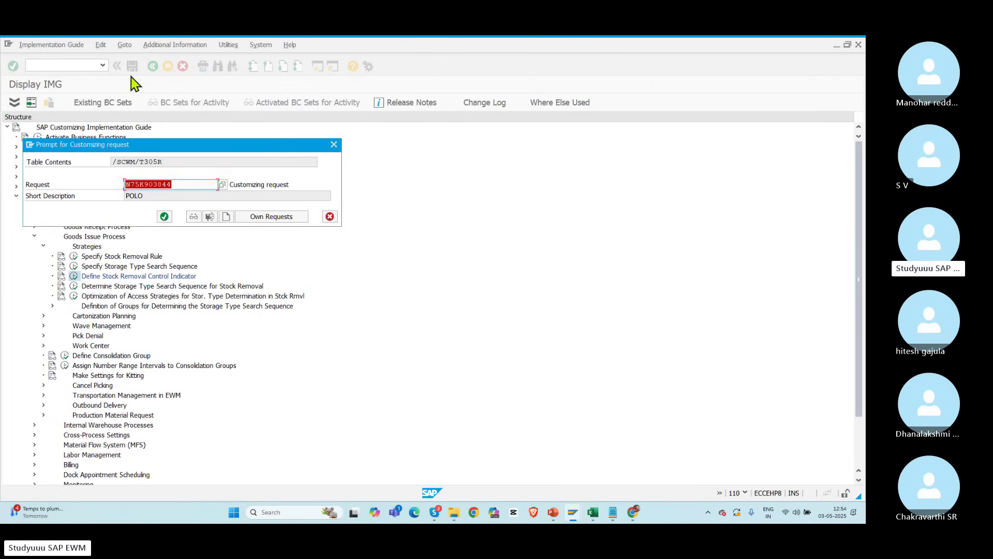
click(165, 216)
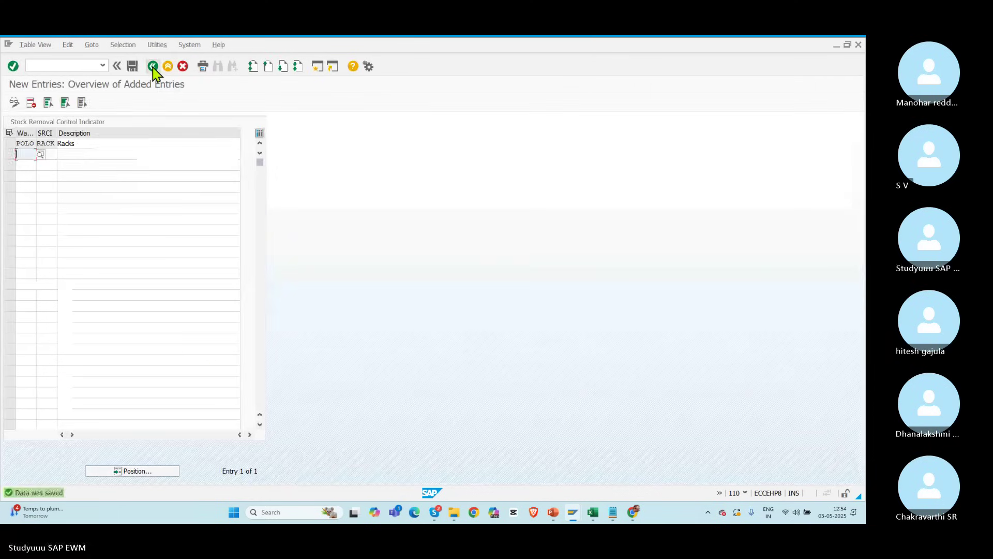
click(152, 66)
click(153, 66)
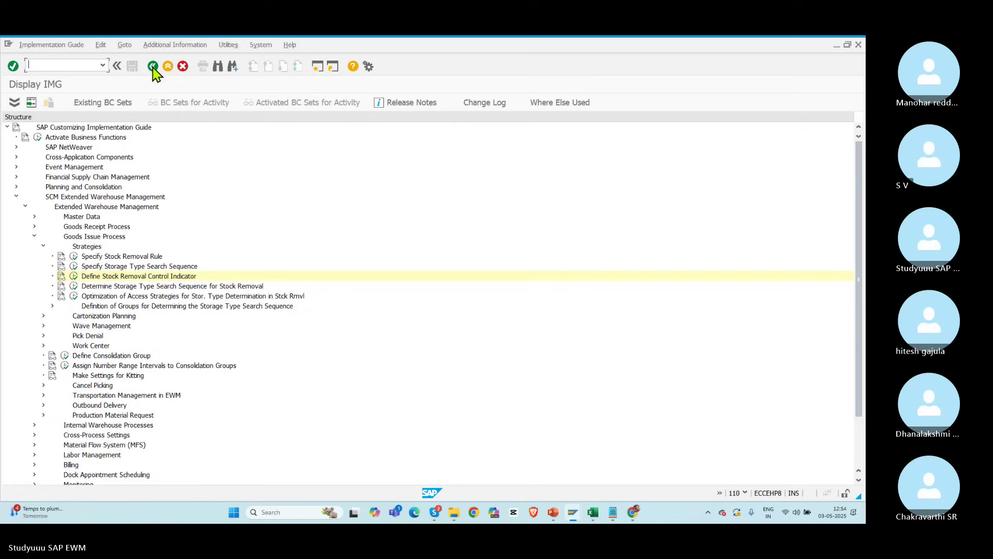
Step: Add a stock removal search entry for POLO: indicator RACK, sequence RACK, rule POFF
click(87, 288)
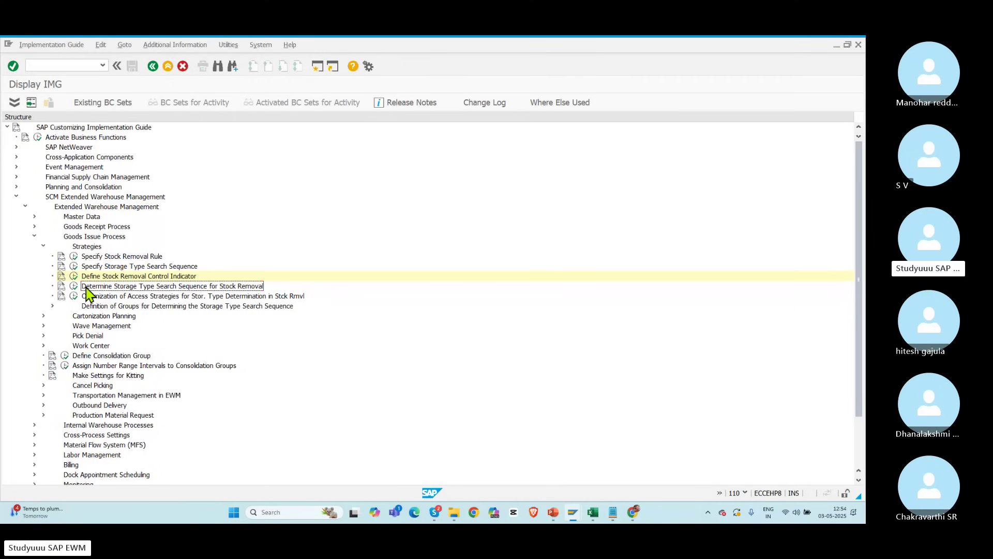
click(72, 286)
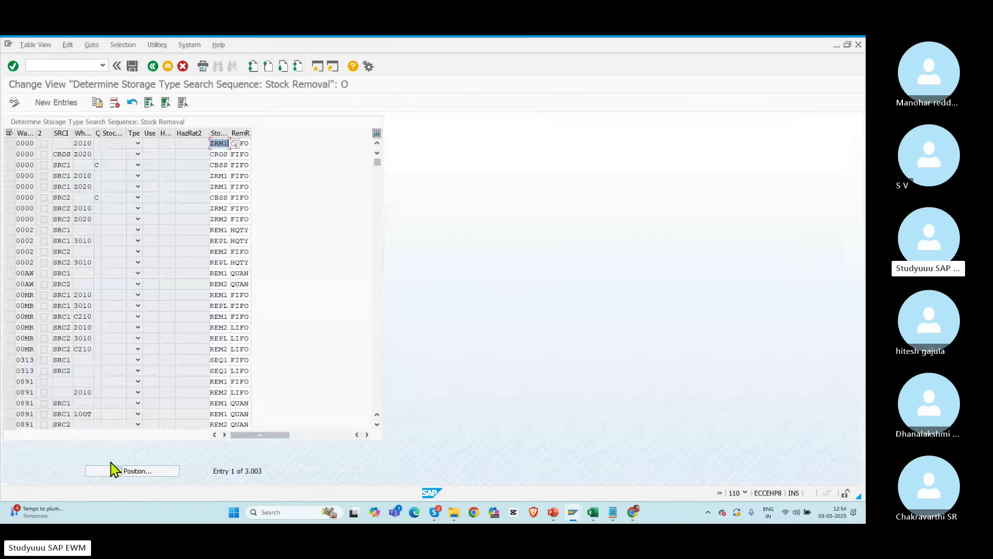
click(55, 103)
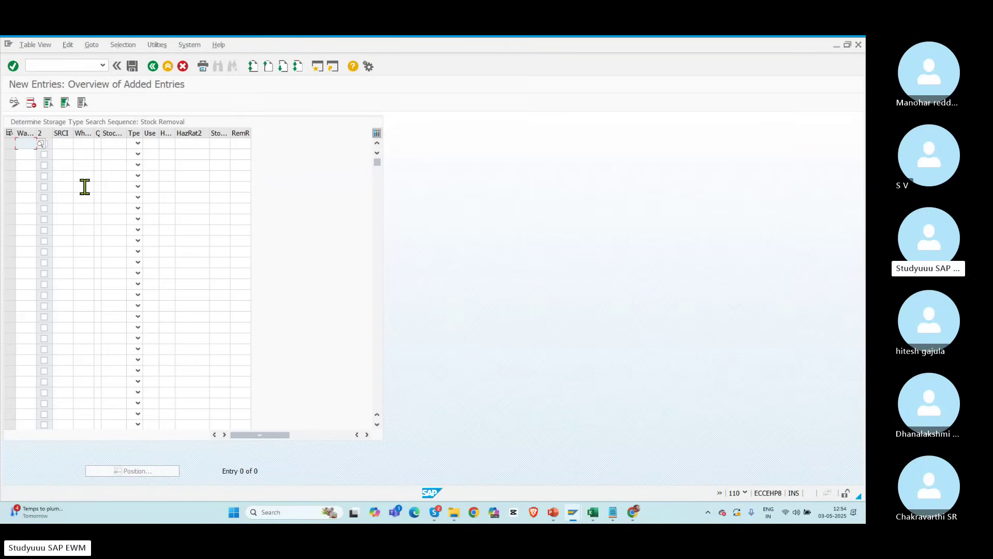
text(POLO)
key(Tab)
key(Tab)
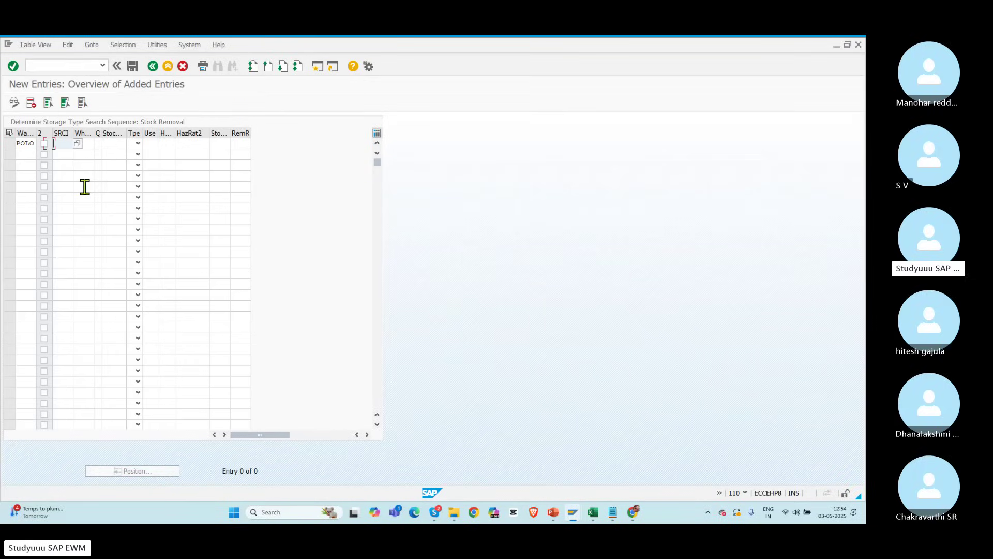
text(RACK)
key(Tab)
key(Tab)
key(Tab)
key(Tab)
key(Tab)
key(Tab)
key(Tab)
key(Tab)
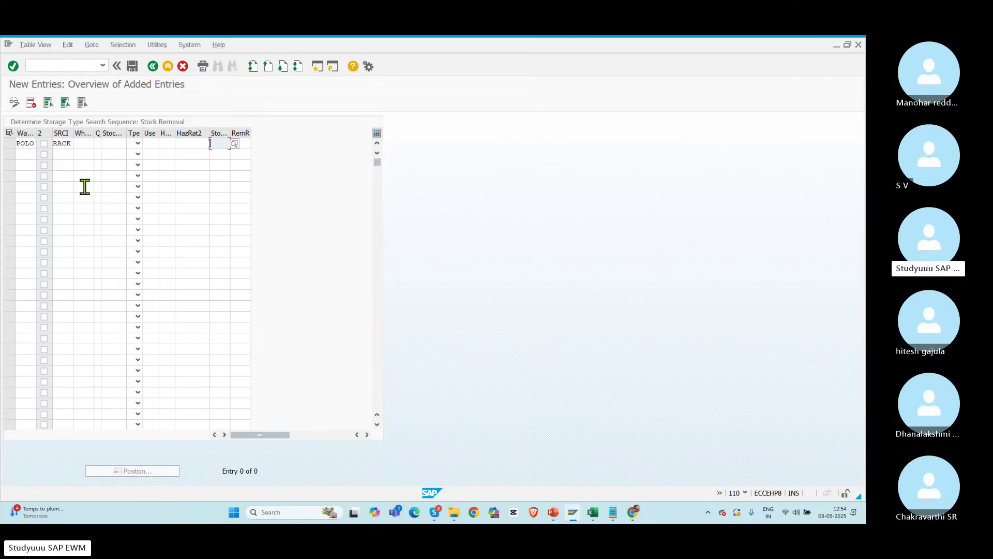
text(RACK)
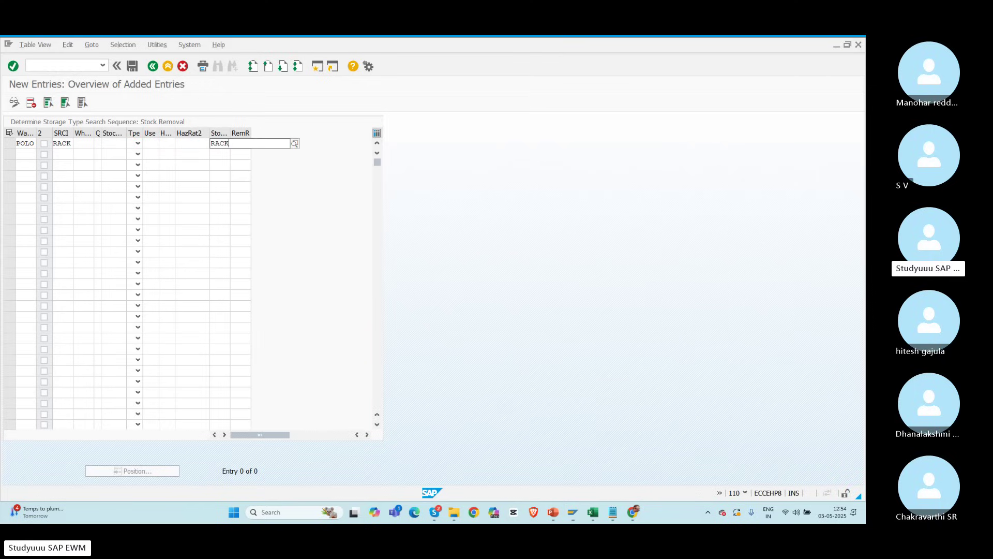
key(Tab)
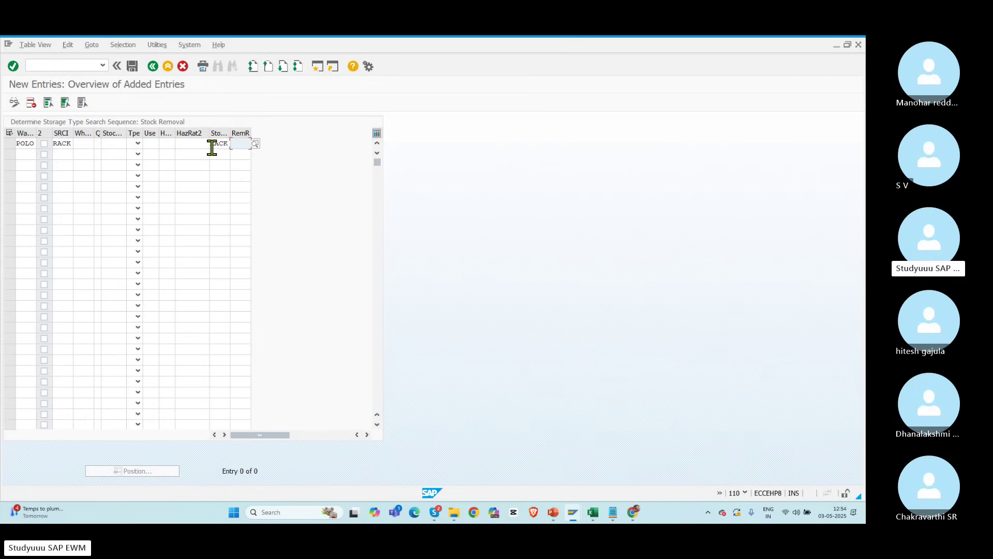
click(255, 143)
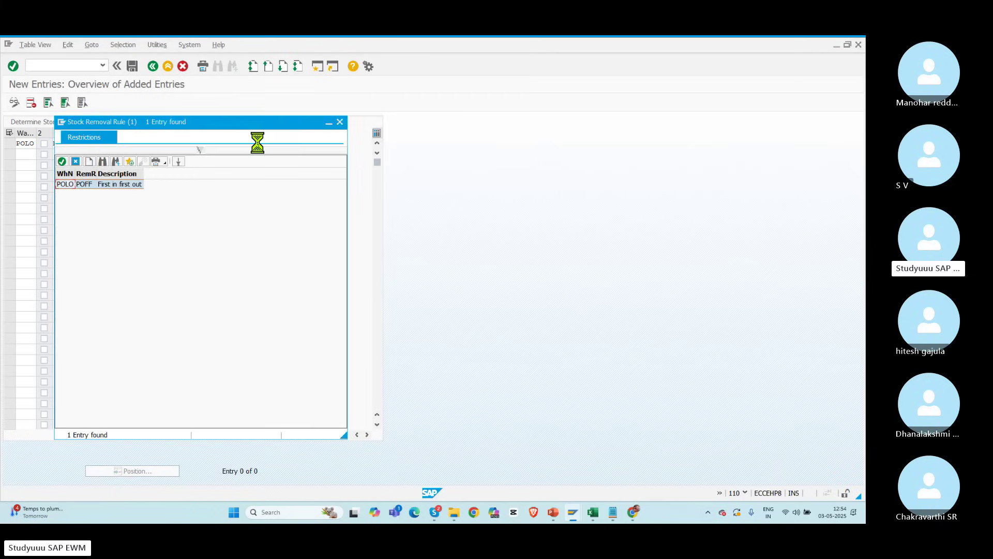
double_click(87, 185)
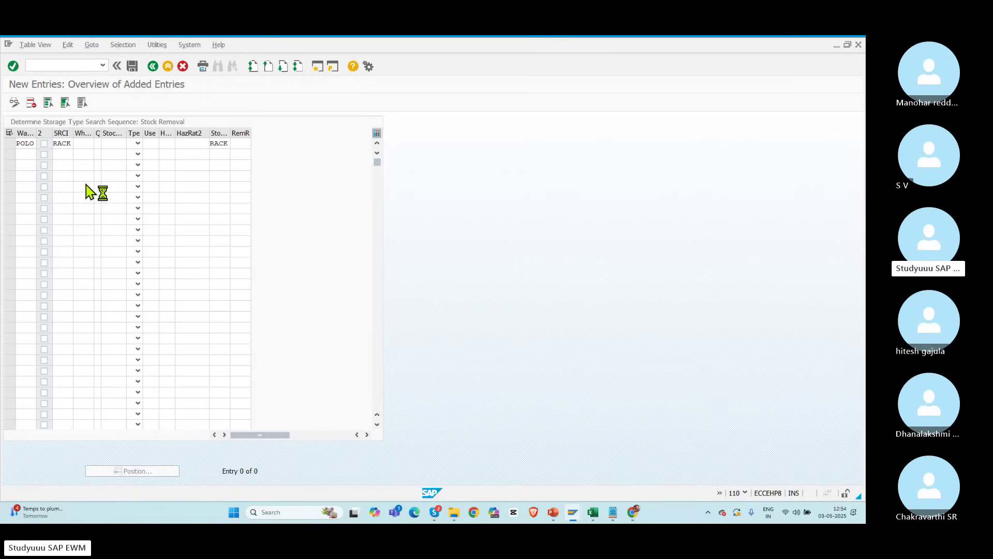
double_click(54, 142)
double_click(214, 144)
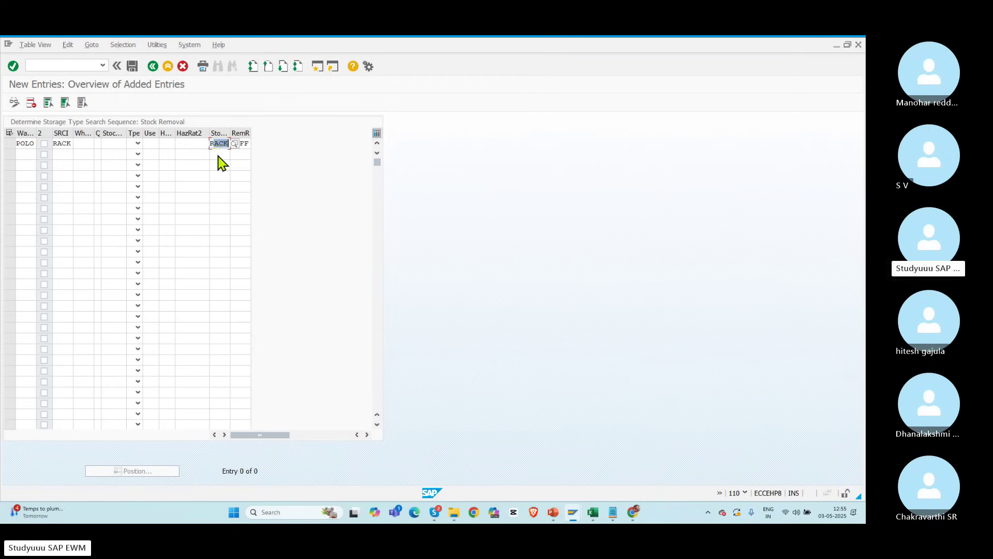
key(Return)
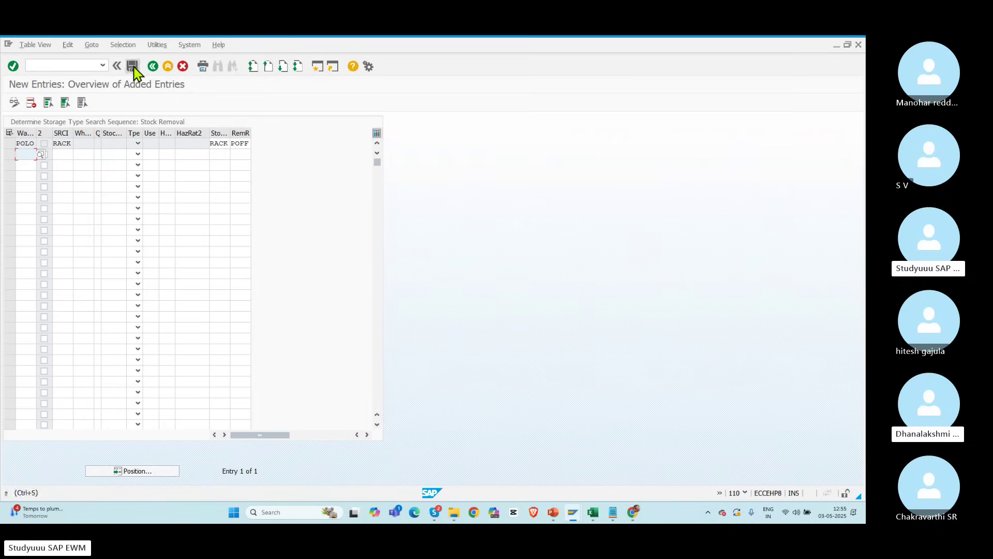
Step: Save the search sequence entry to the customizing request and return to the IMG
click(133, 67)
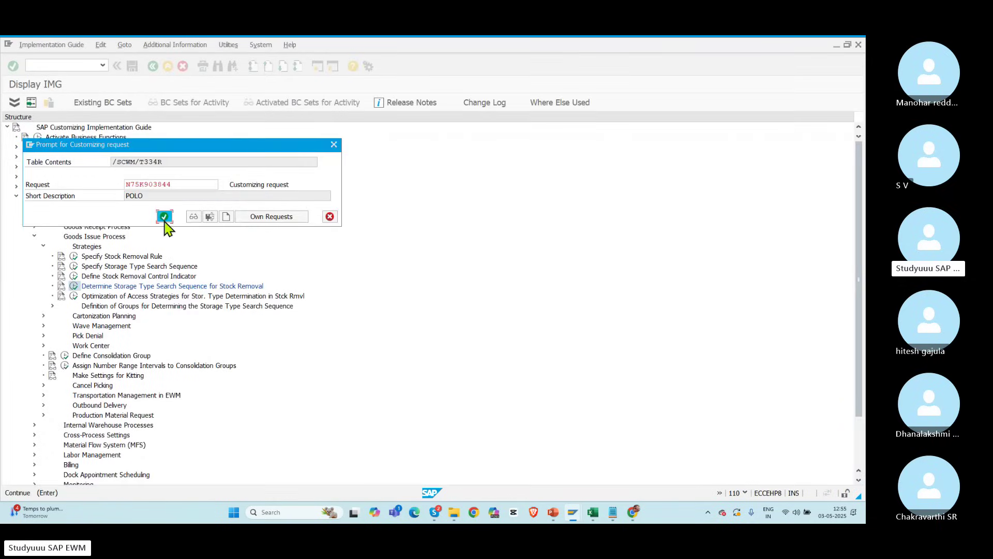
click(164, 217)
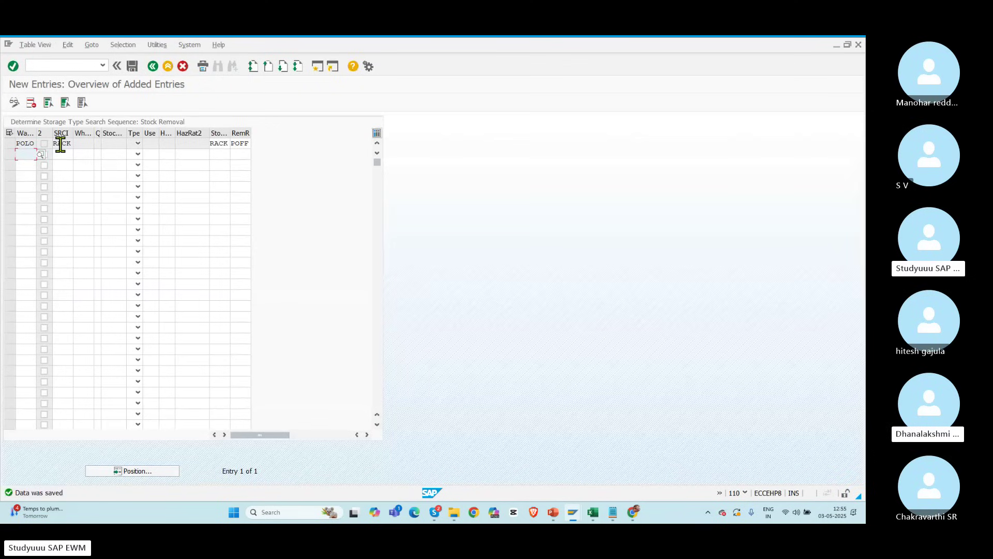
drag(54, 142, 81, 150)
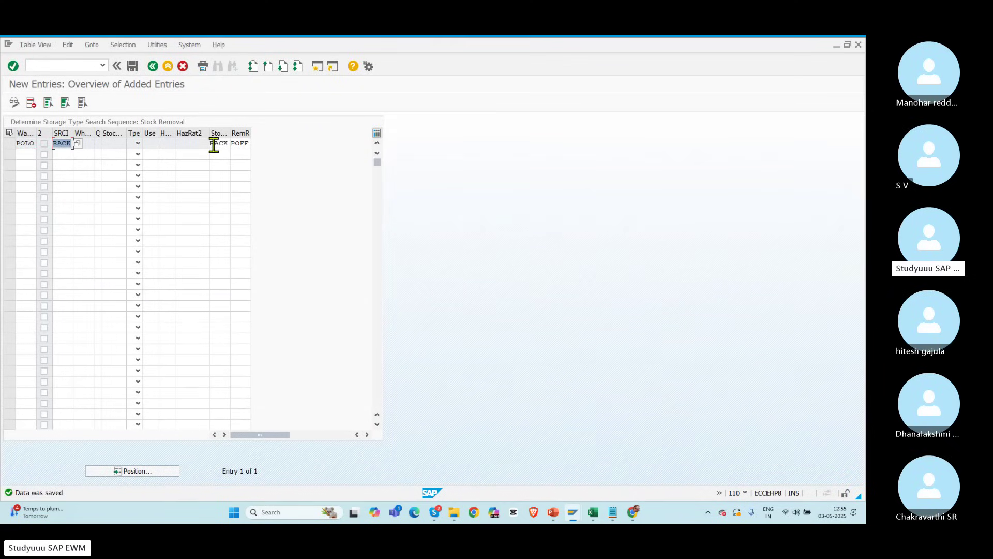
click(153, 67)
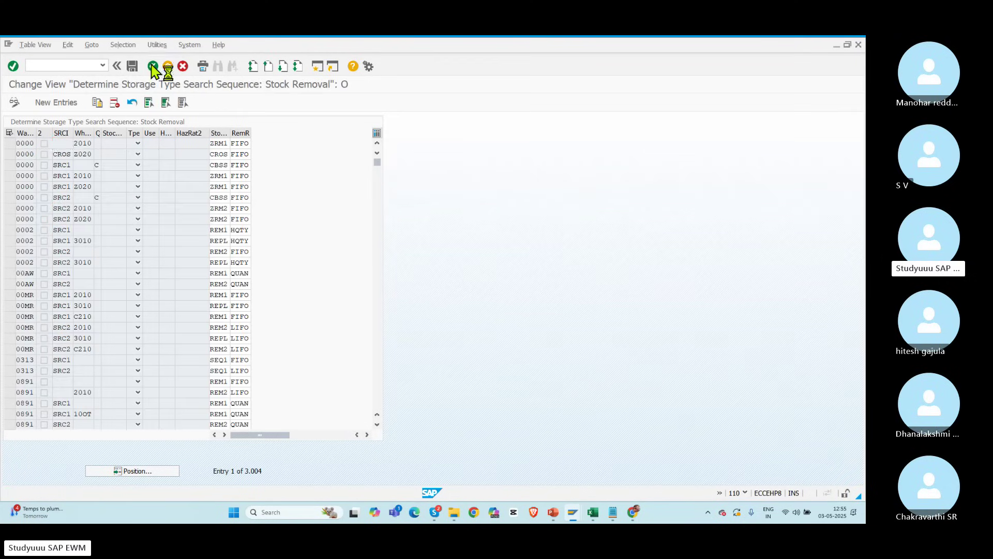
click(152, 66)
Step: Add a POLO access strategy optimization entry, sequence 1 with RmvID set, and save it
click(74, 296)
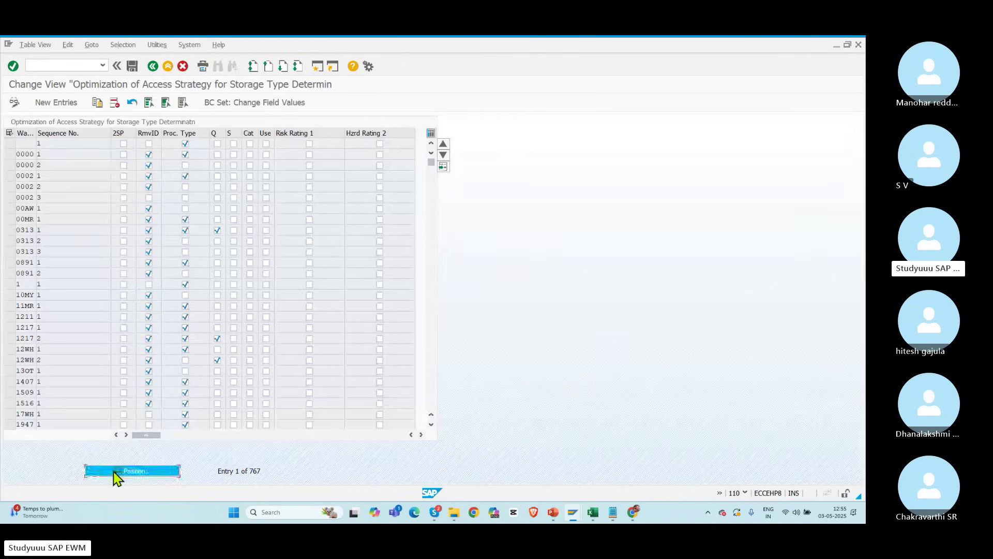
click(118, 473)
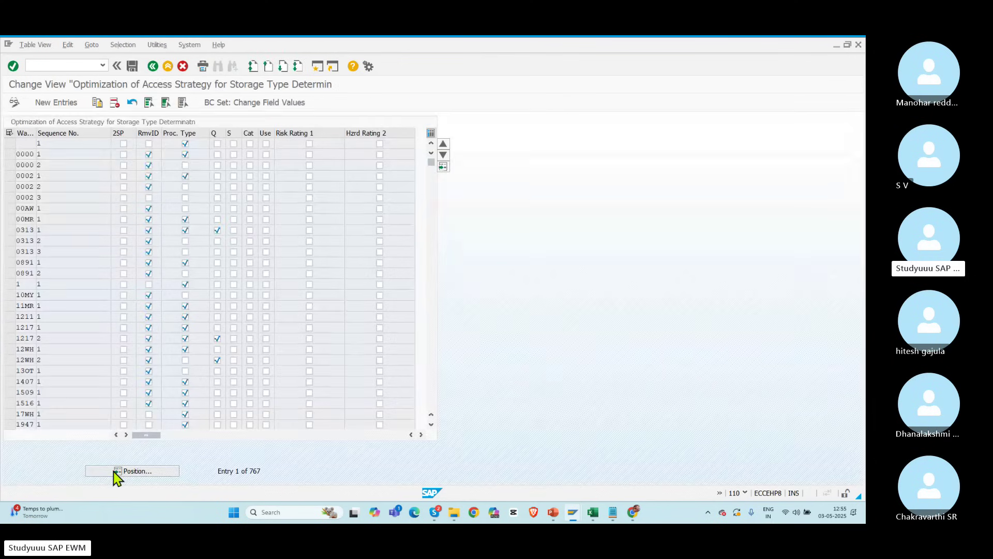
text(POSS)
key(Return)
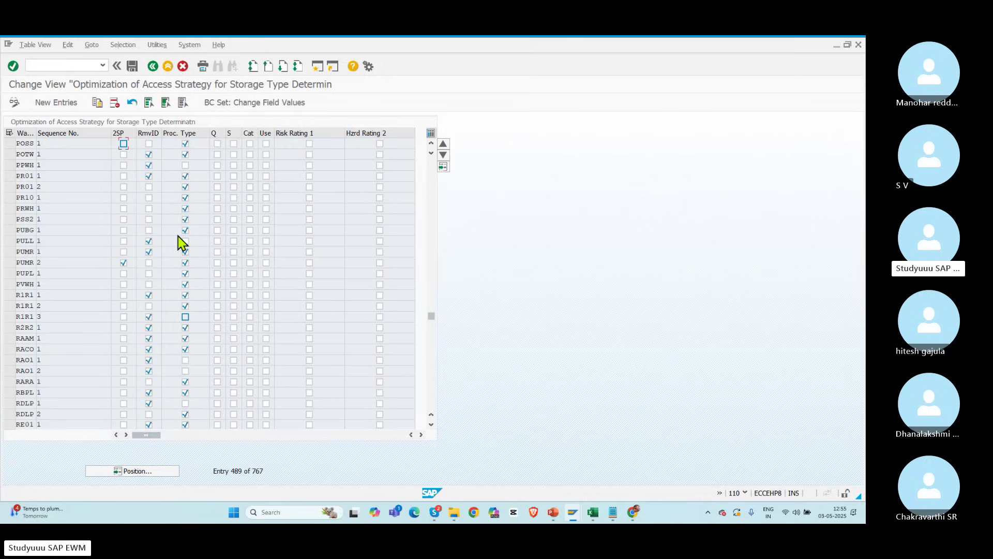
click(58, 102)
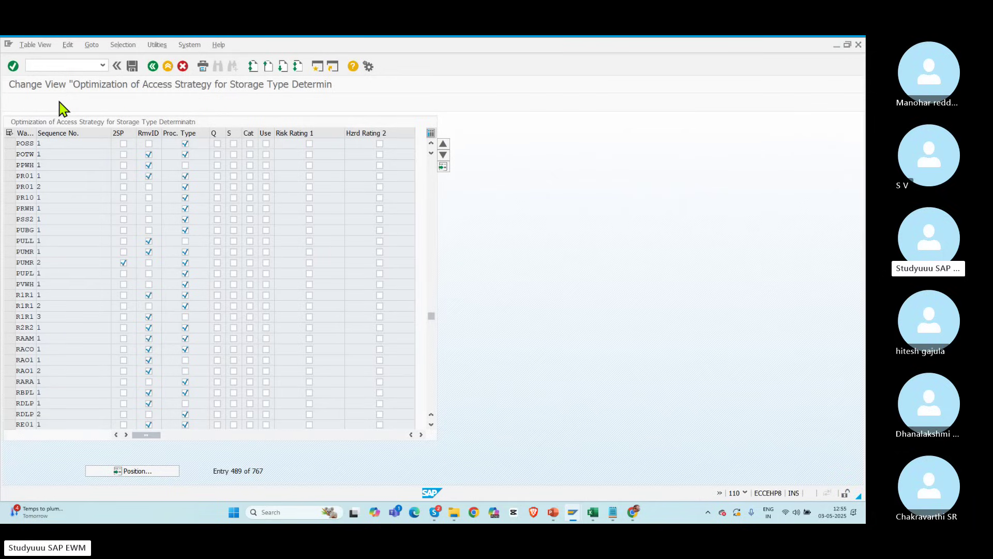
text(POLO)
key(Tab)
key(Tab)
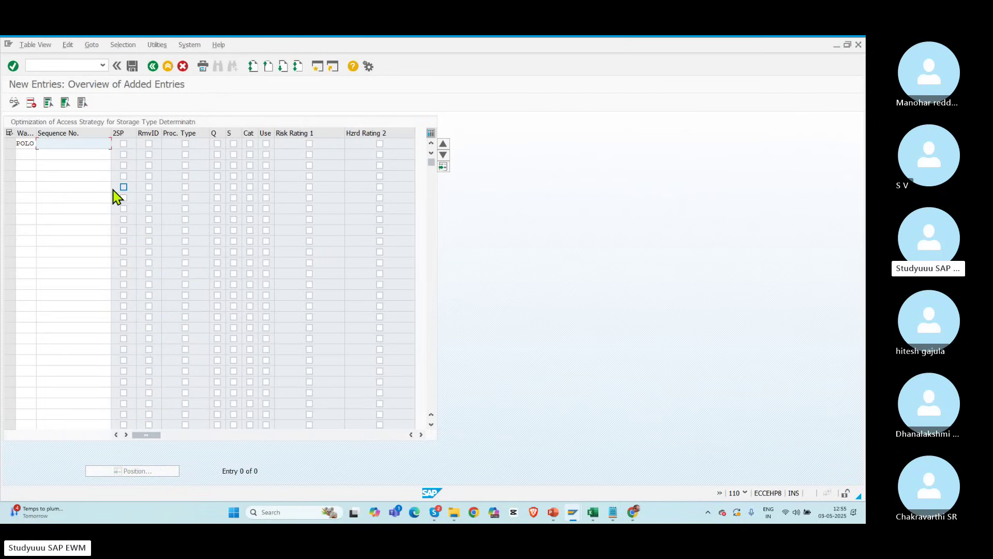
click(149, 143)
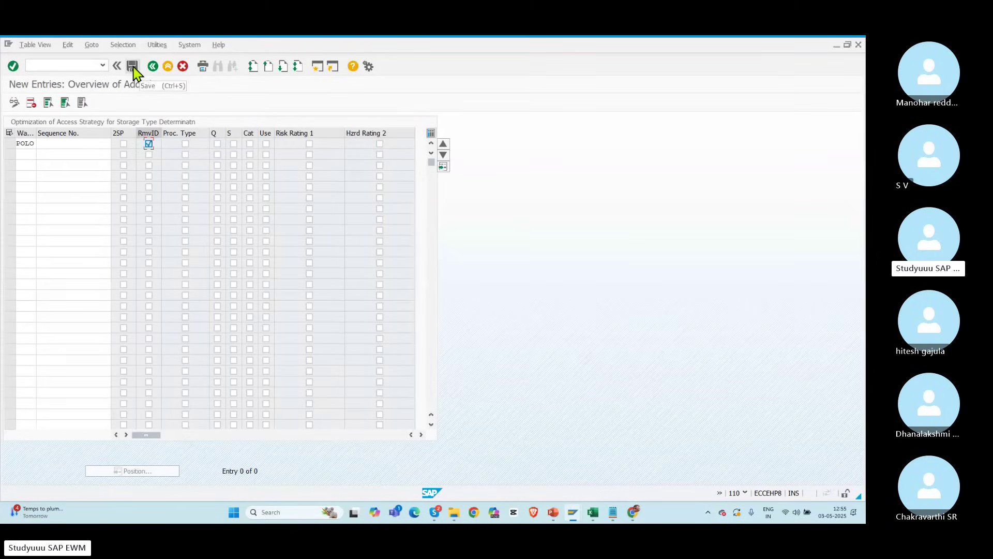
click(133, 66)
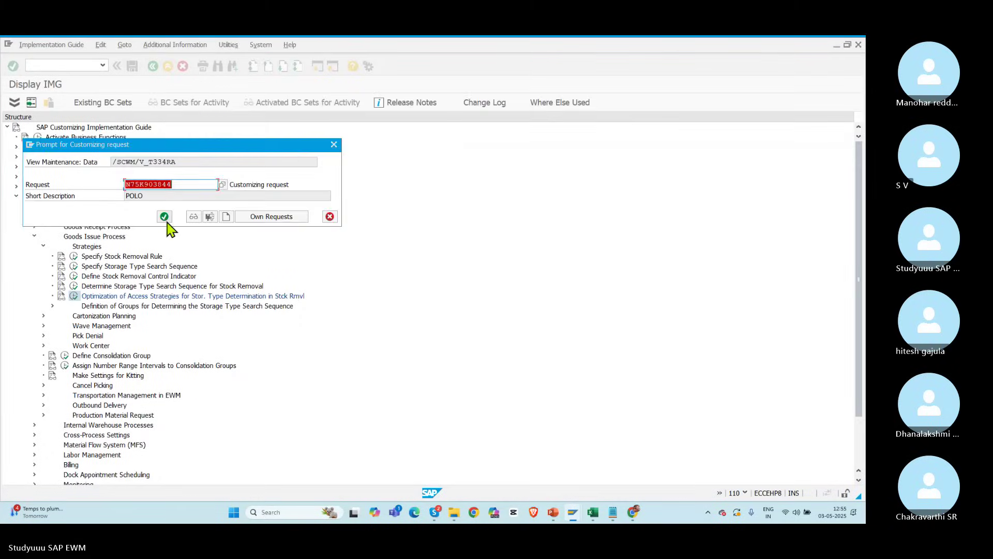
click(164, 216)
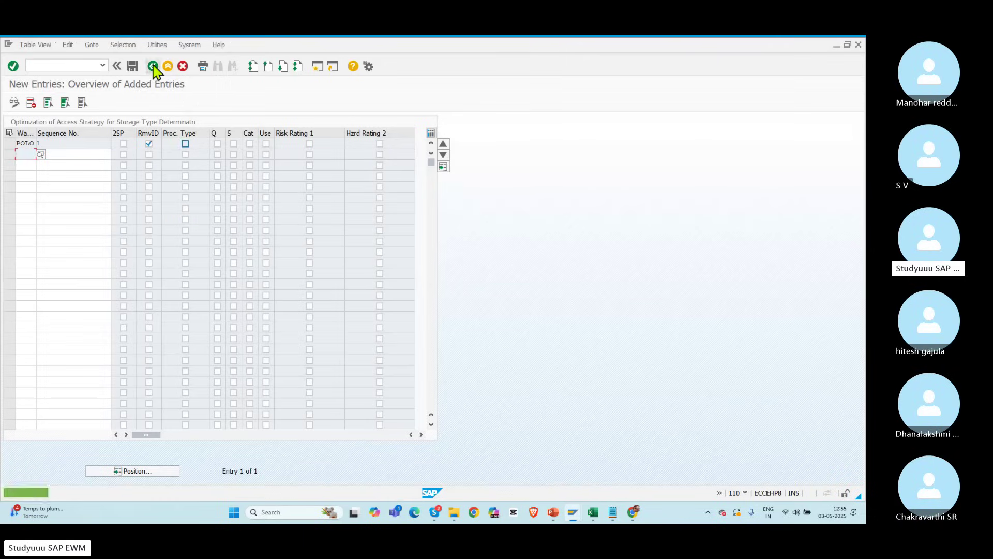
click(153, 65)
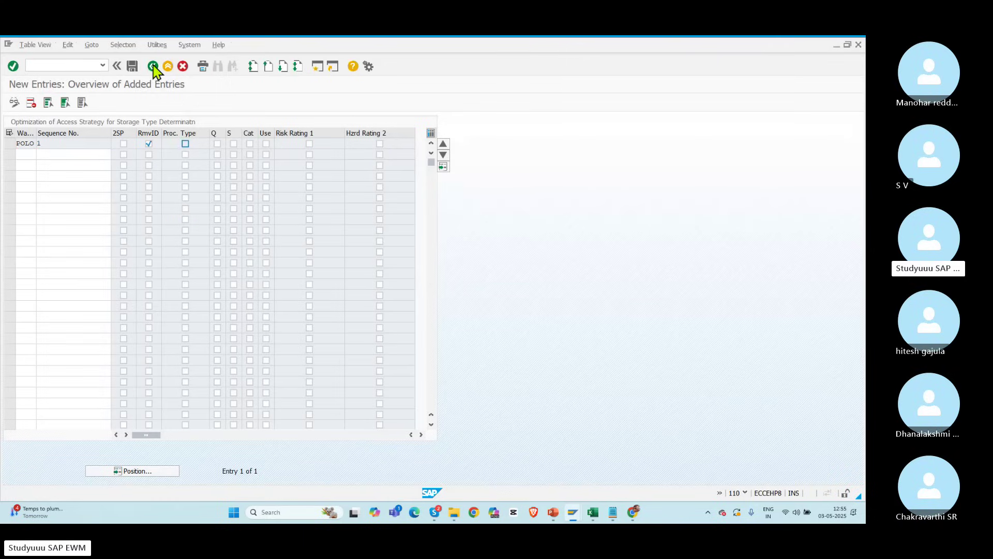
click(153, 66)
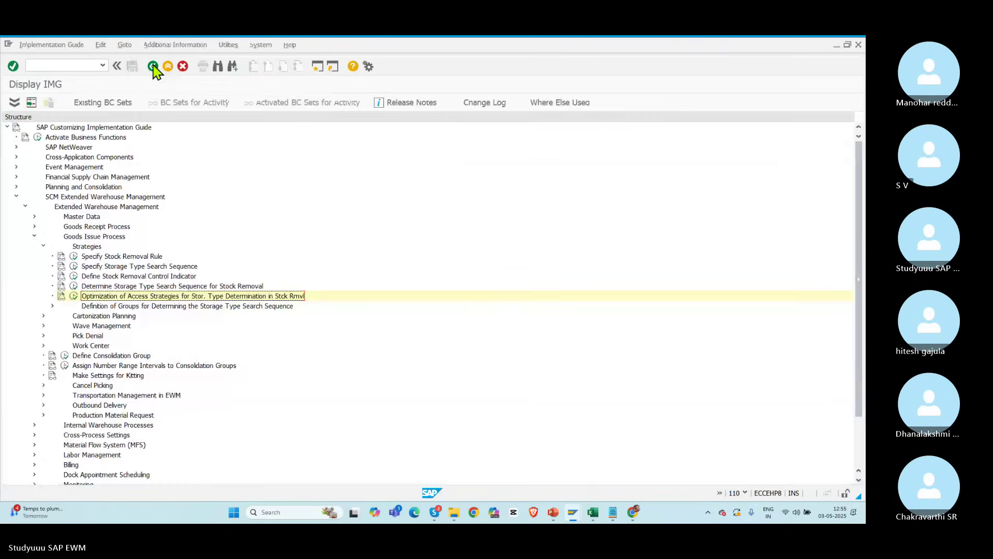
Step: Open warehouse product 50067669 with party entitled VOLKS for change via /n/scwm/mat1
key(alt+Tab)
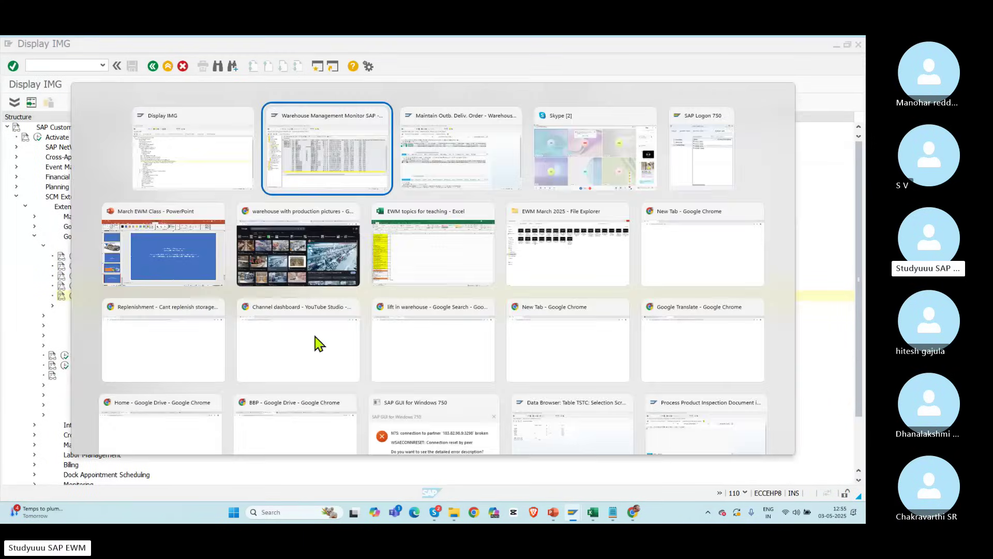
key(alt+Tab)
click(379, 304)
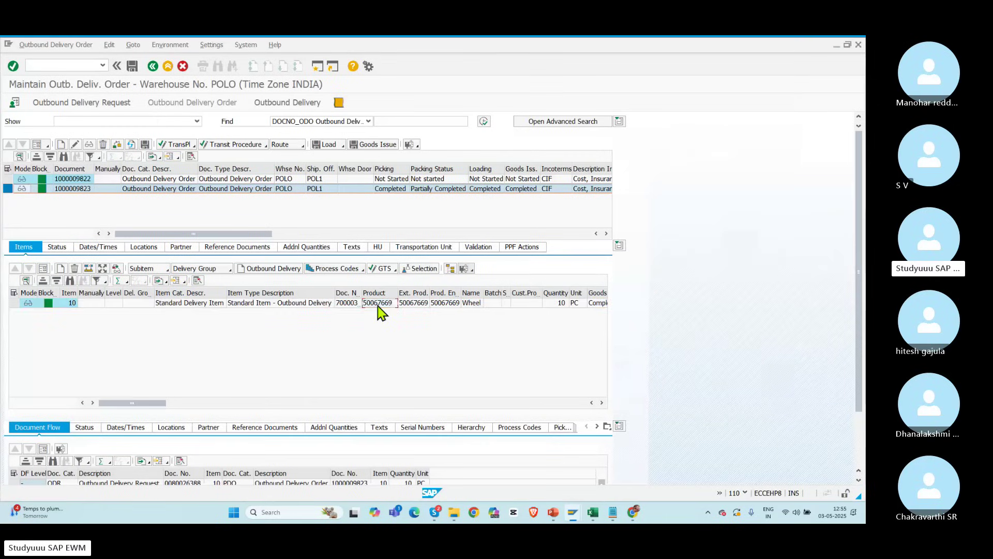
key(alt+Tab)
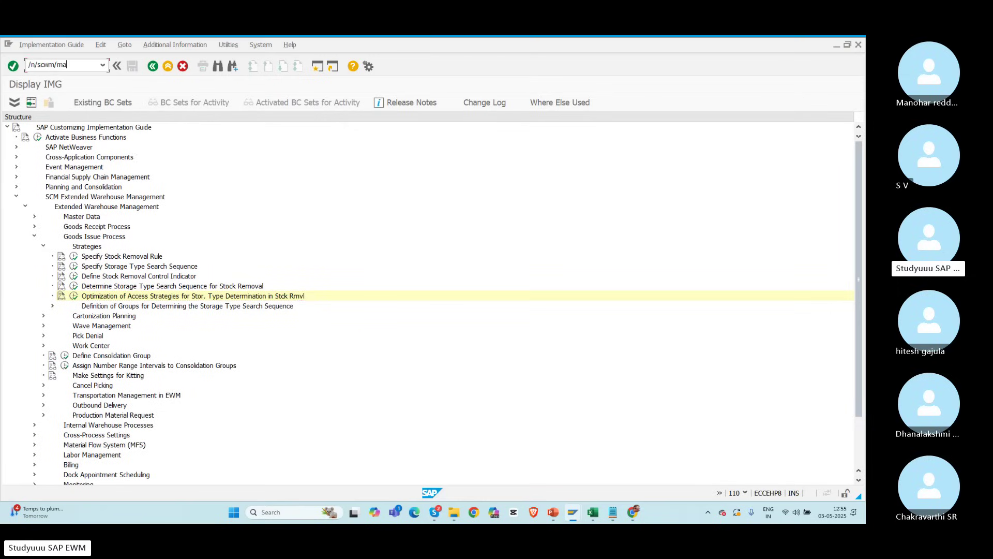
click(55, 67)
text(/n/scwm/mat1)
key(Return)
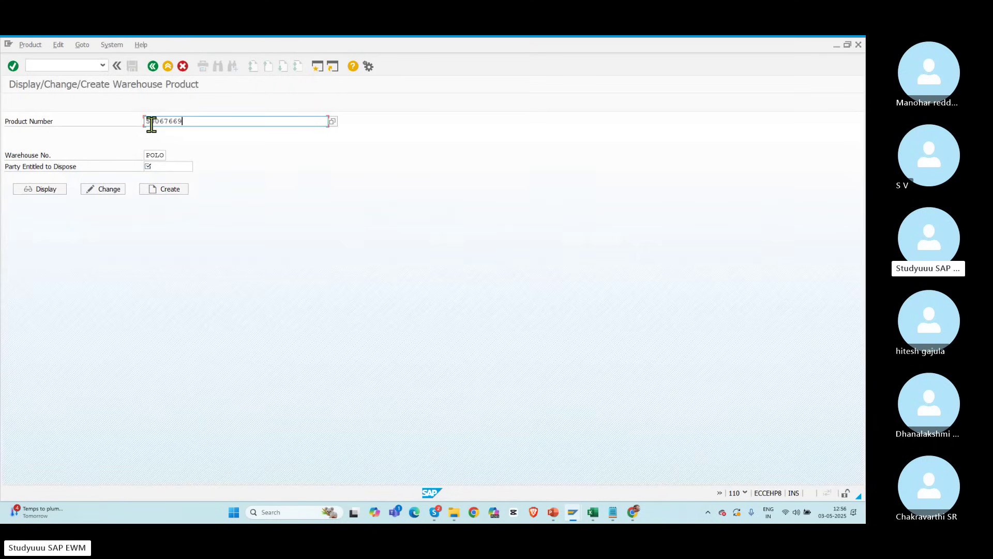
click(158, 166)
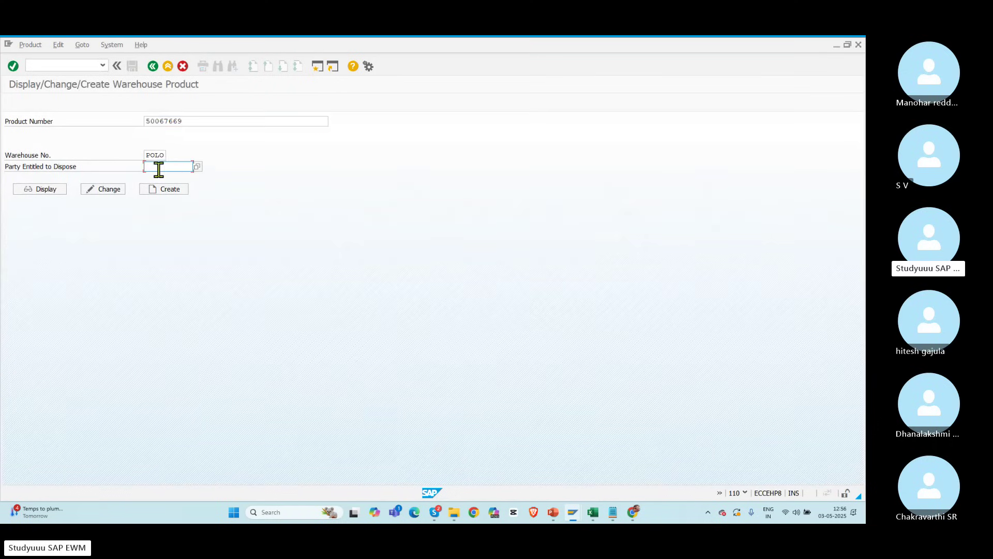
click(197, 166)
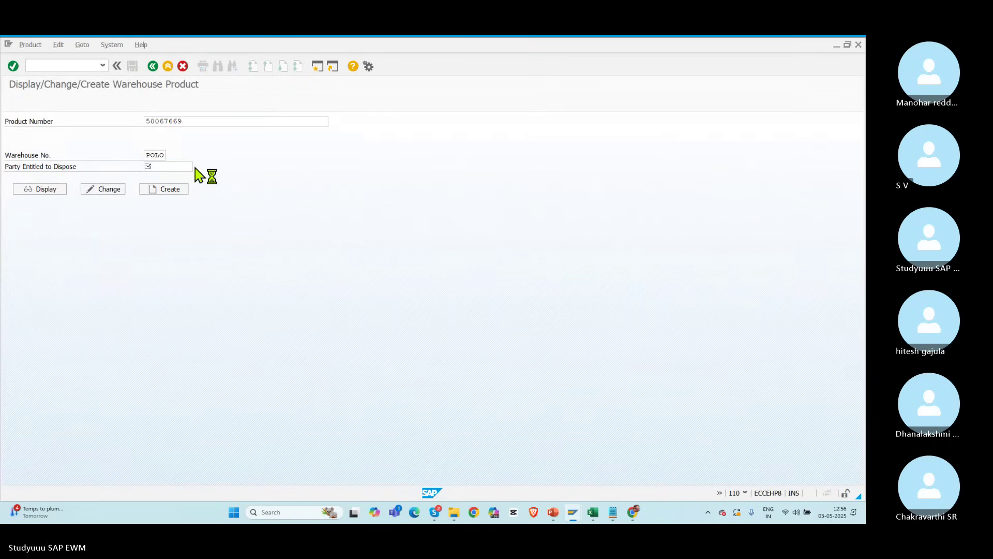
click(166, 105)
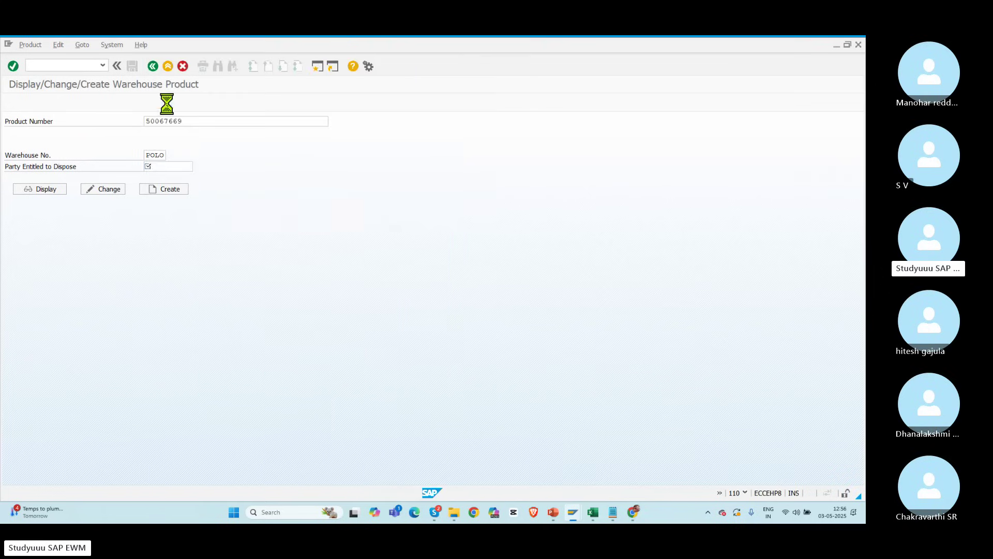
click(98, 190)
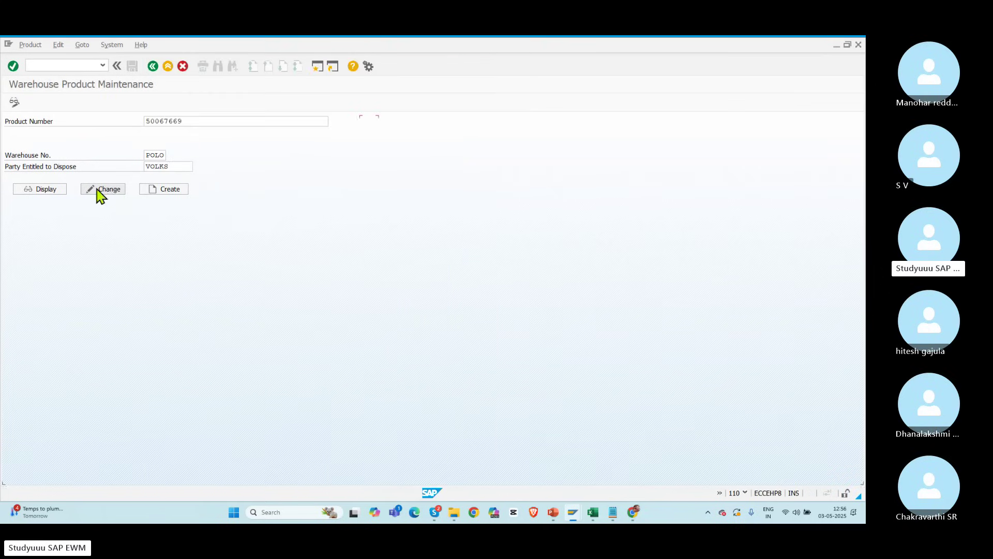
Step: Set the stock removal control indicator to RACK on Whse Data, save, and go back
click(304, 185)
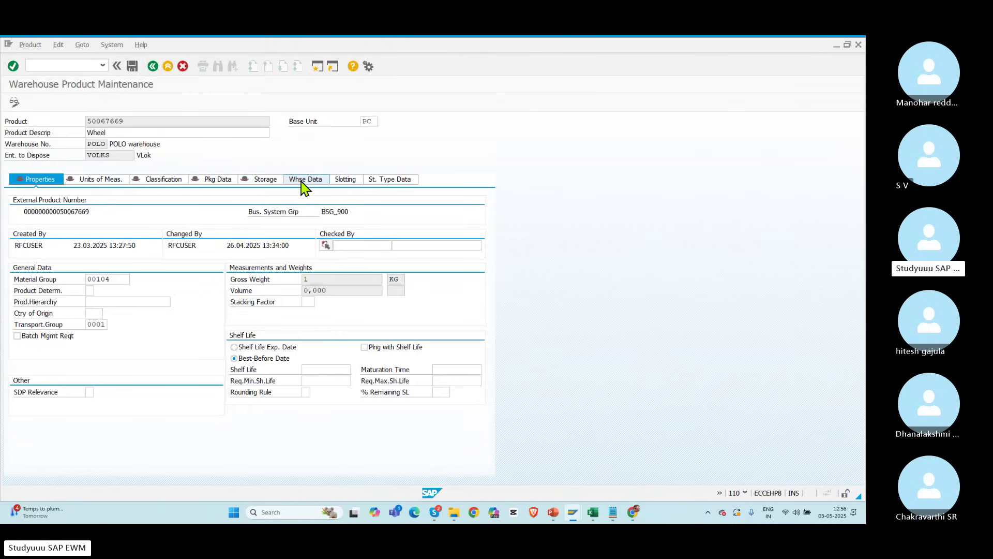
drag(491, 287, 485, 399)
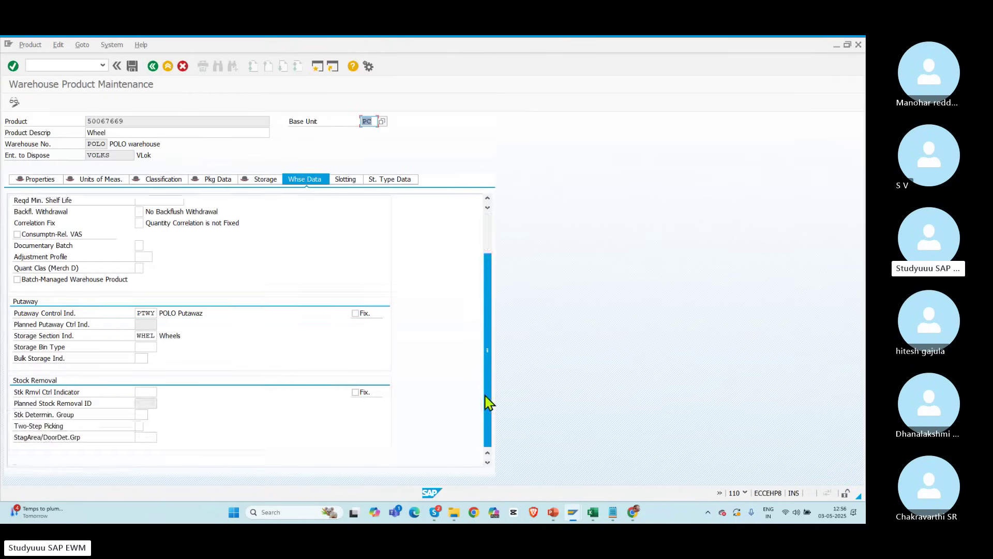
click(143, 391)
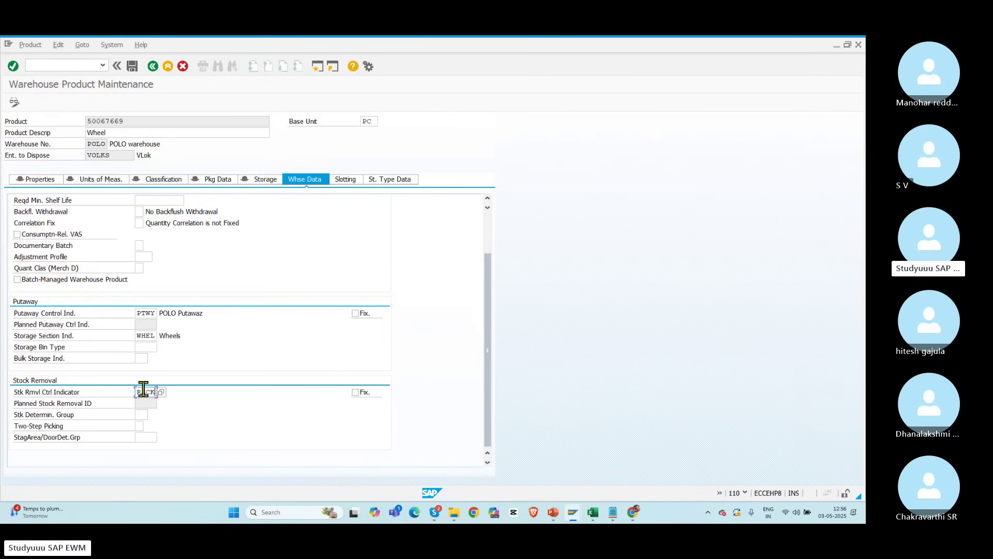
double_click(143, 392)
drag(136, 392, 181, 394)
click(132, 66)
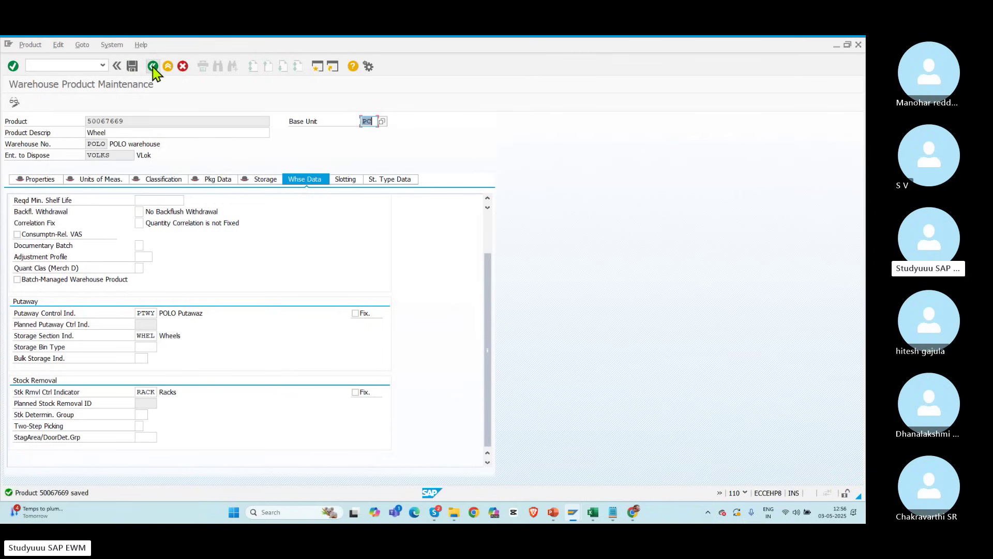
click(144, 392)
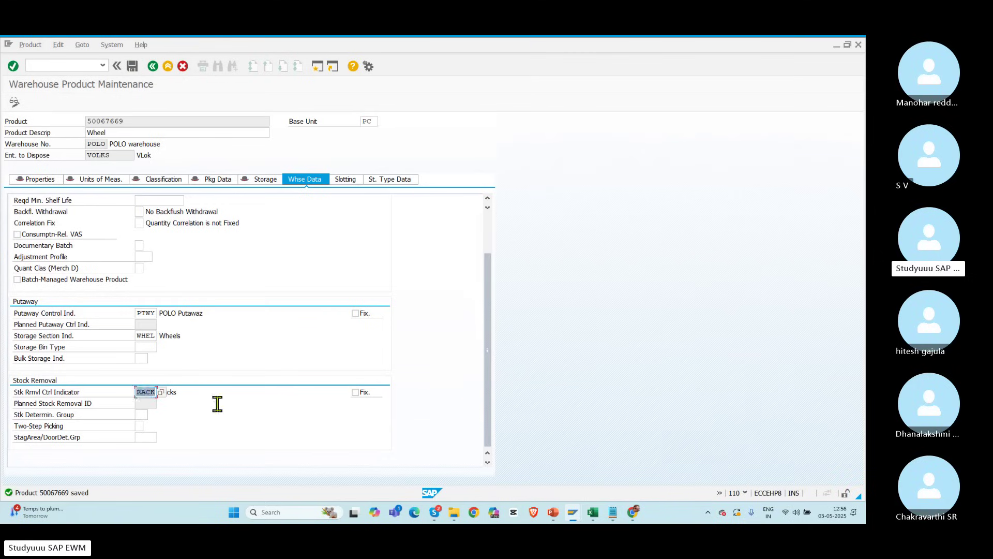
click(153, 66)
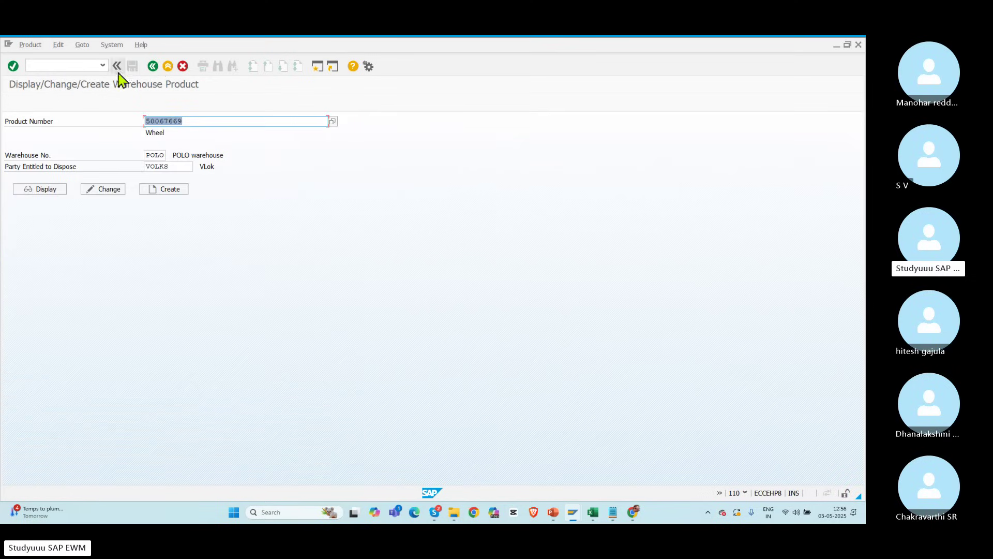
click(102, 65)
click(58, 93)
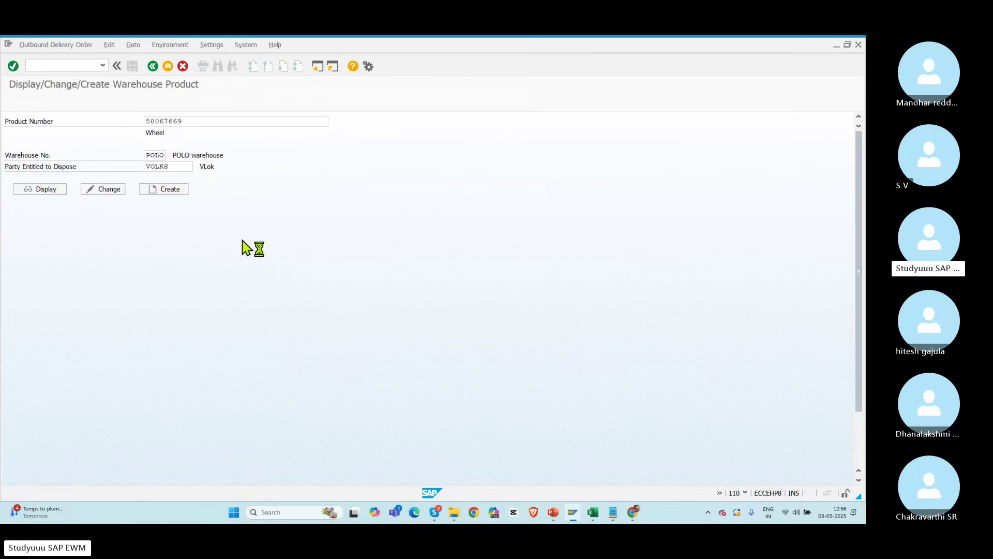
click(483, 122)
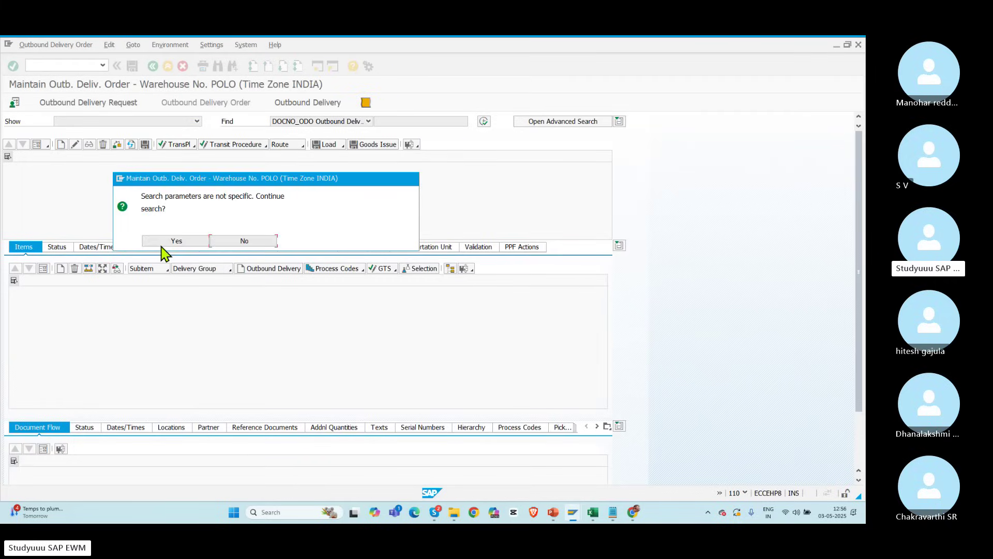
click(162, 245)
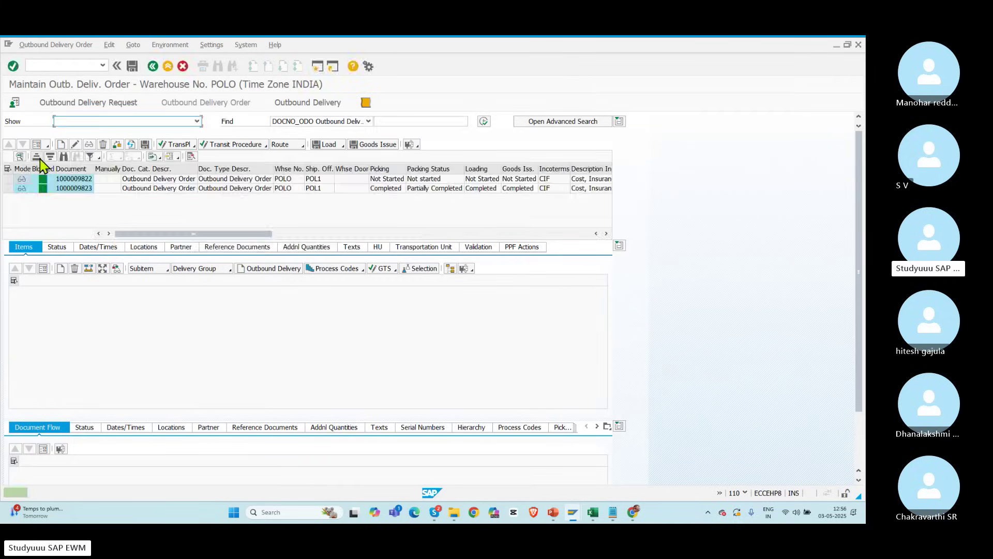
click(8, 179)
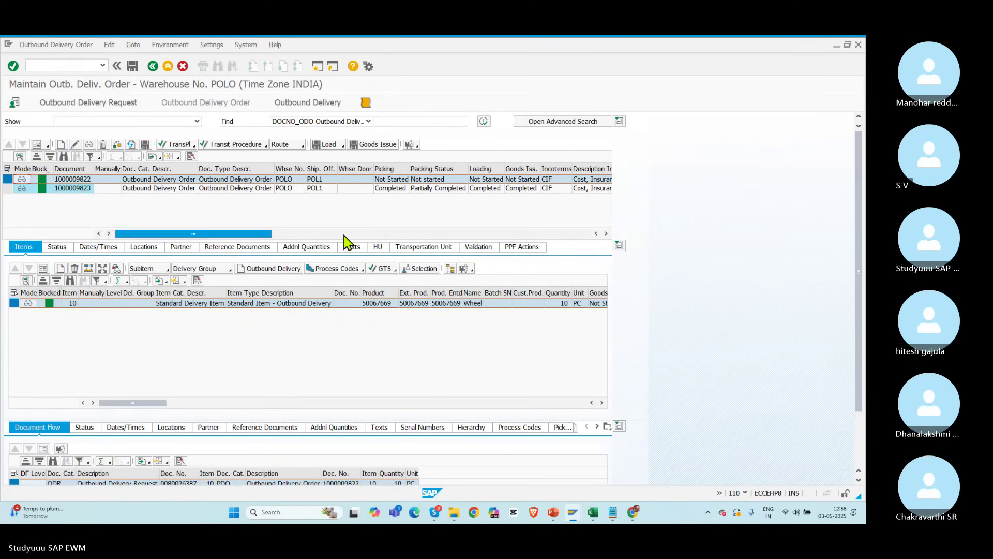
click(8, 188)
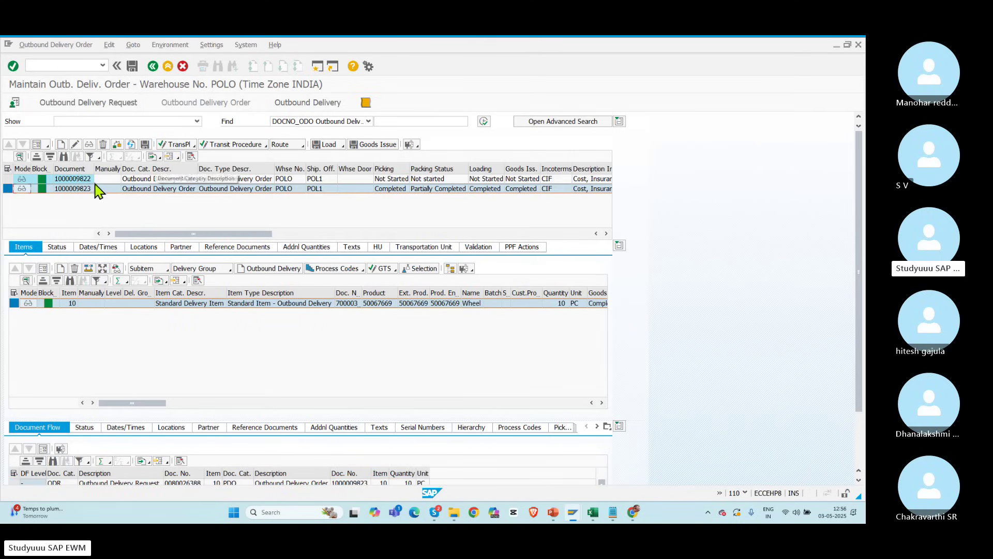
click(7, 179)
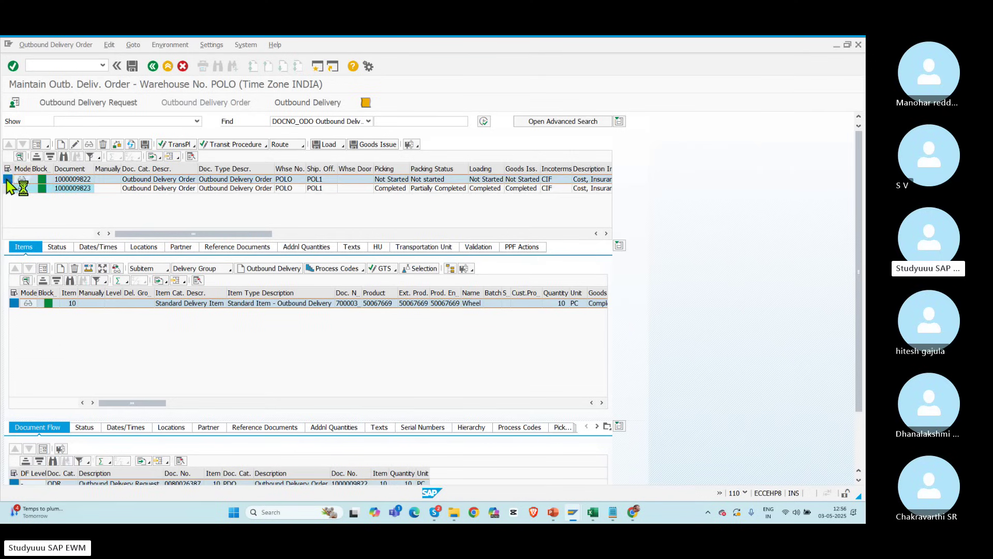
click(379, 303)
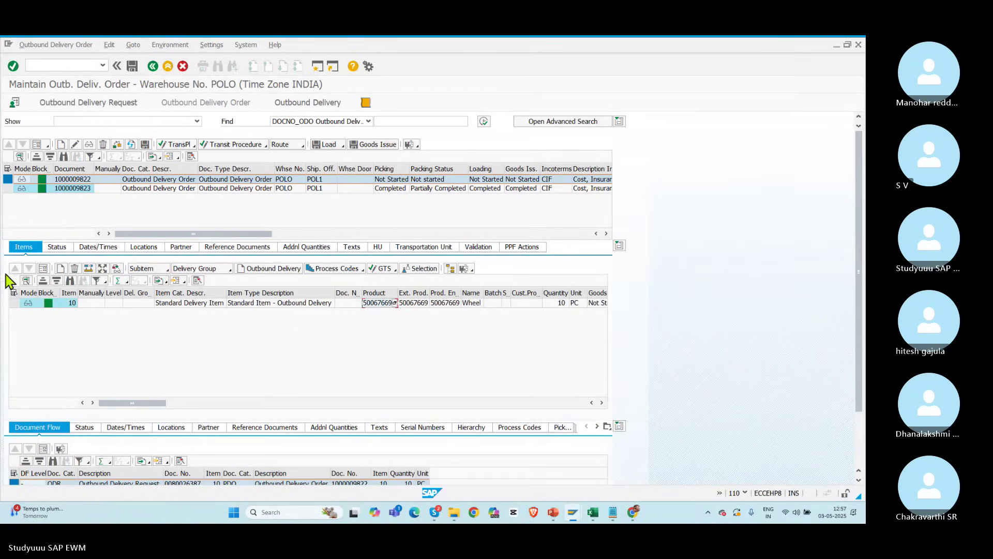
click(42, 46)
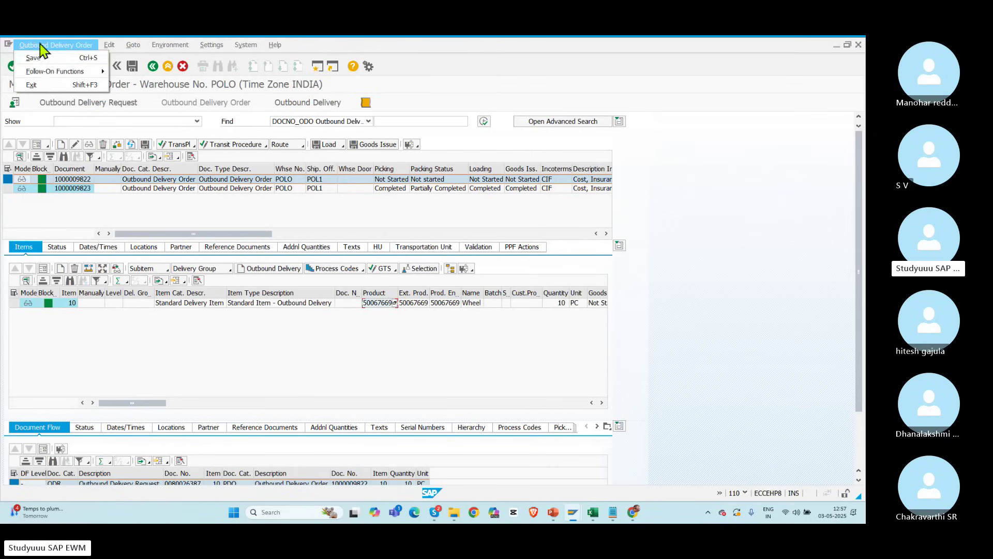
mouse_move(62, 69)
click(120, 70)
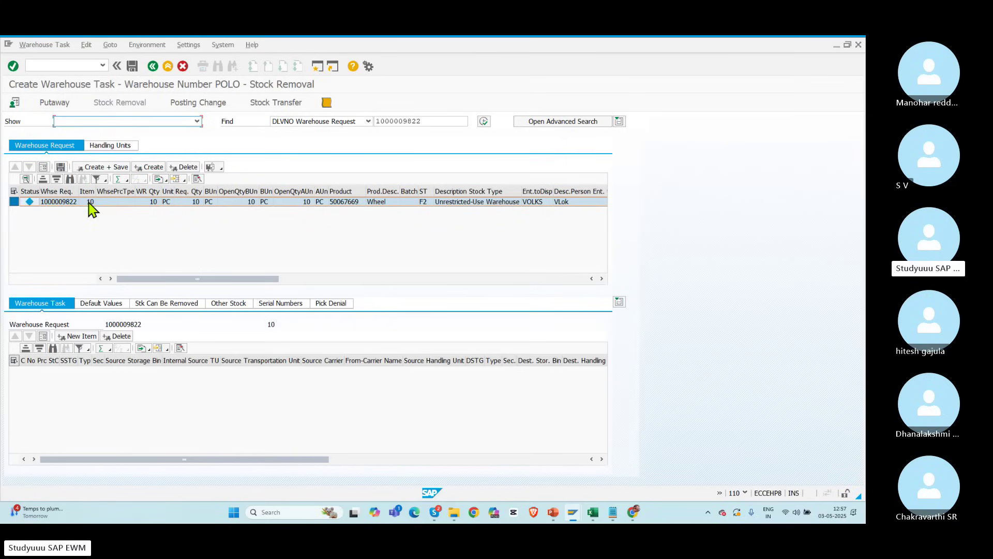
Step: Refresh the monitor's Physical Stock list to review Wheel stock in RK01/RK03 bins
click(15, 202)
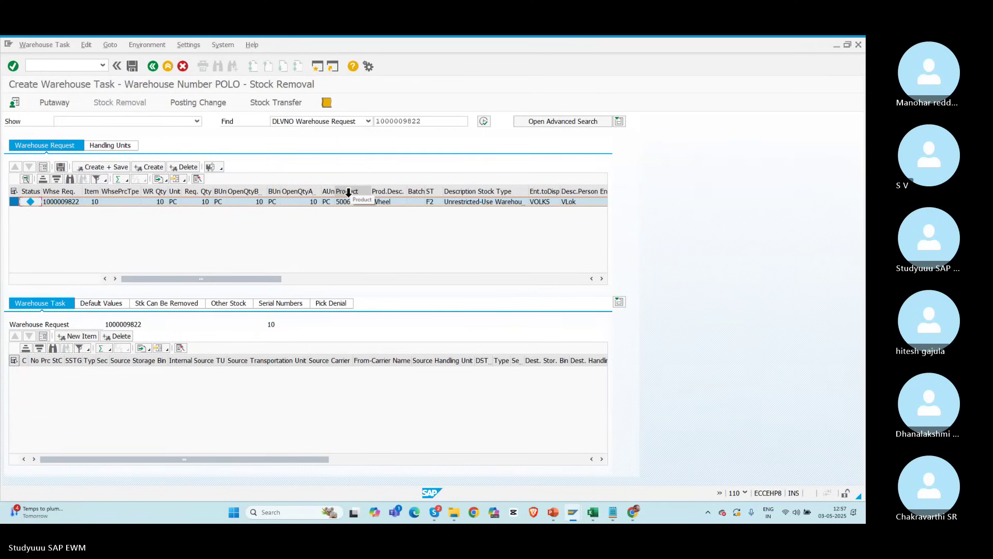
key(alt+Tab)
key(alt+Tab)
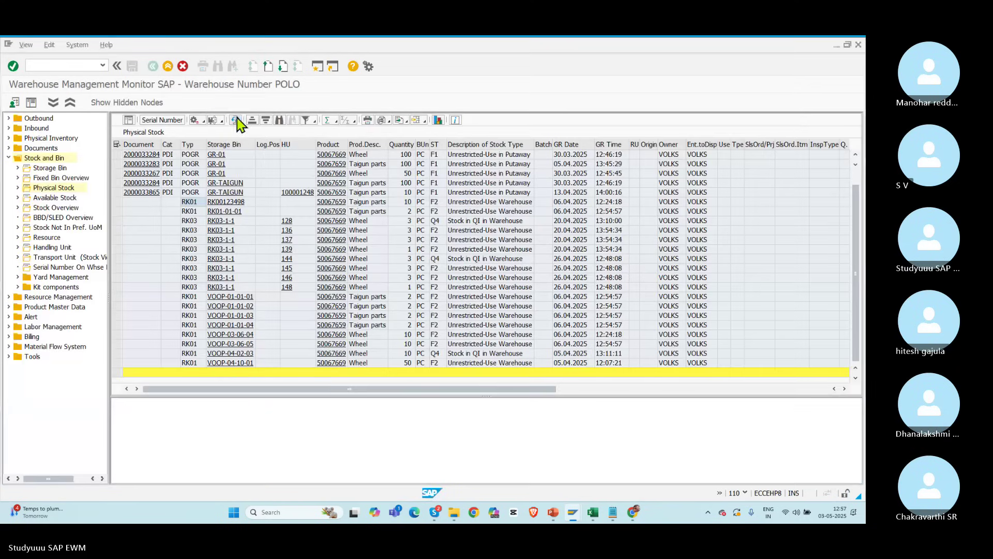
click(235, 119)
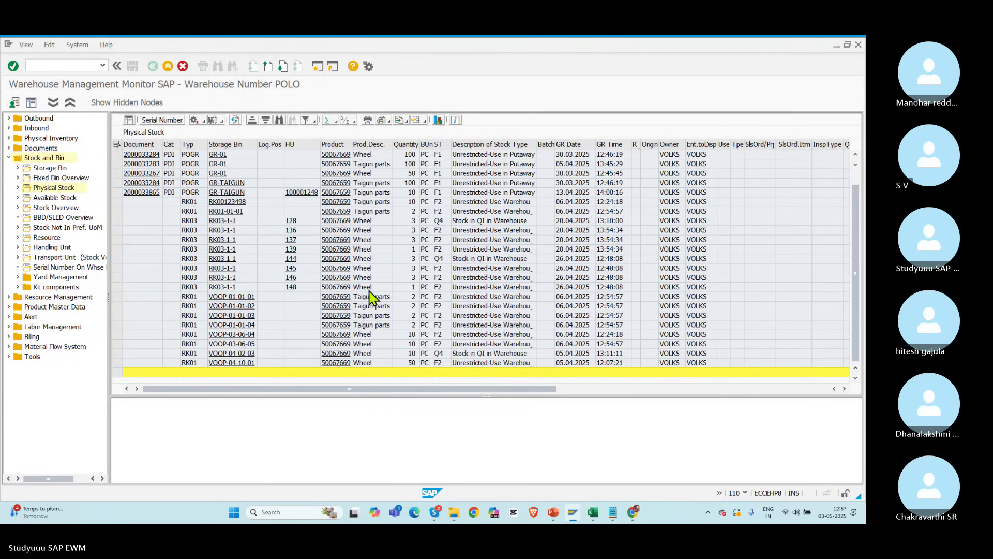
key(alt+Tab)
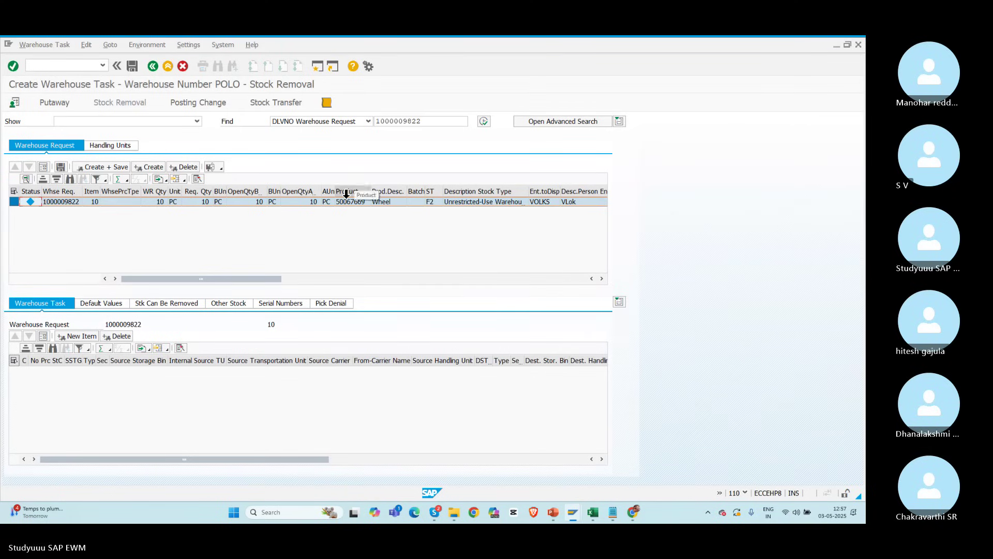
click(350, 202)
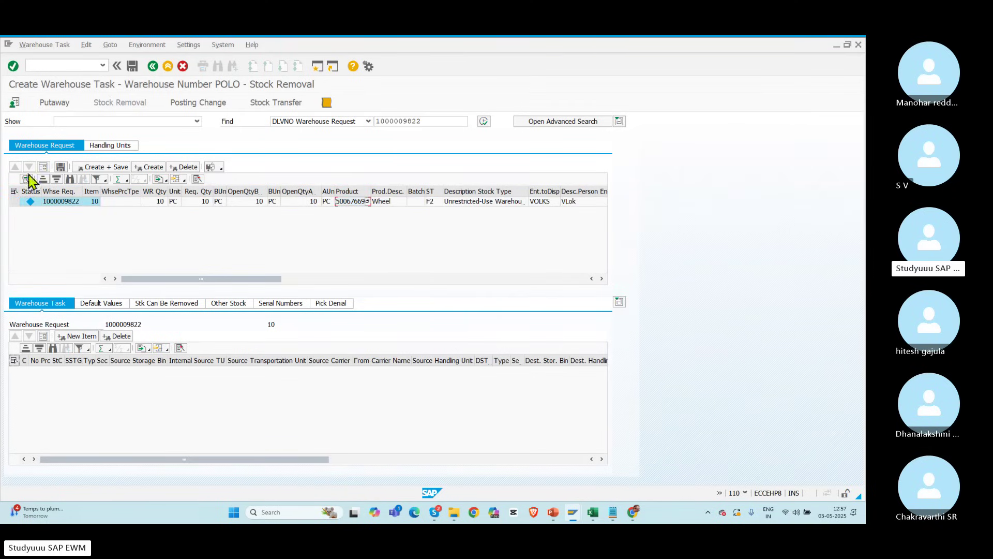
click(18, 201)
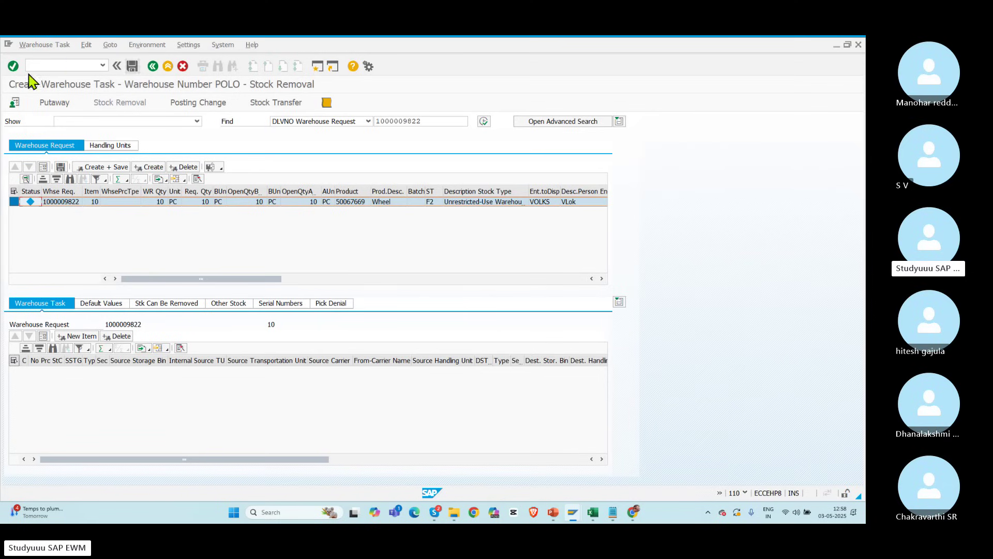
click(353, 202)
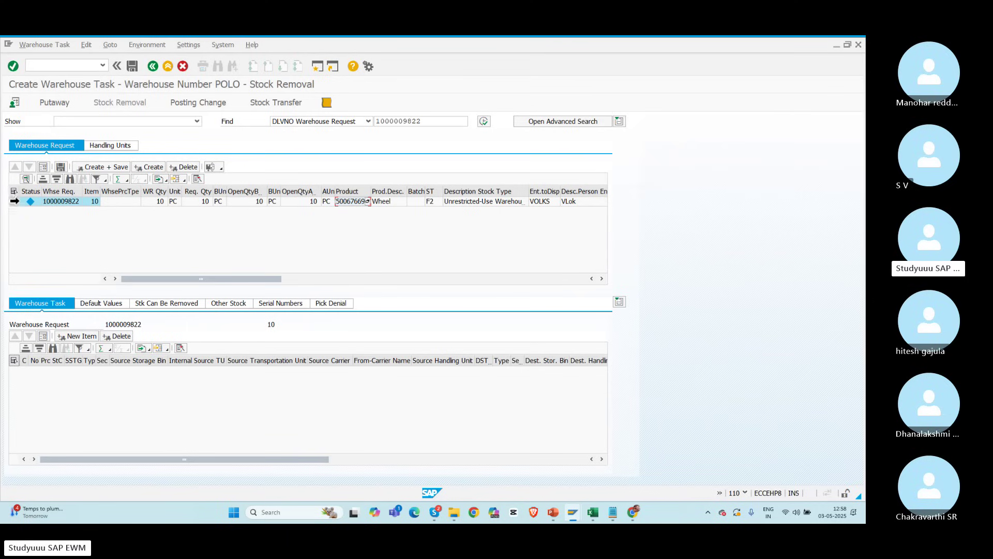
click(14, 202)
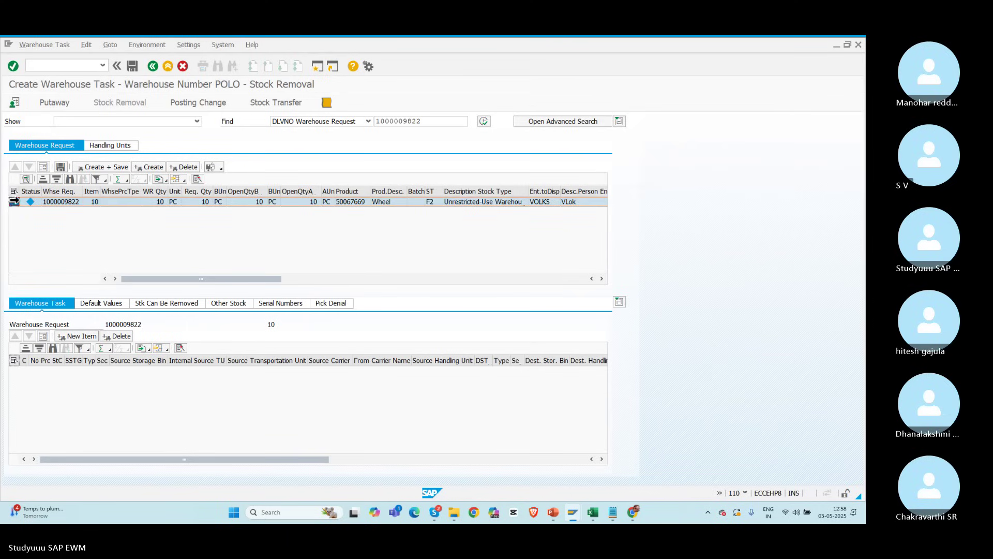
click(149, 168)
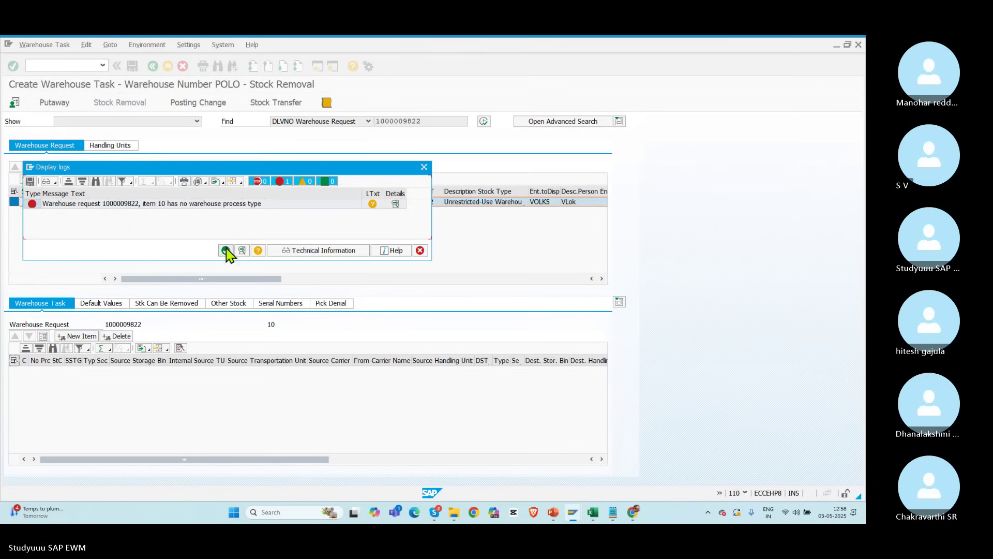
click(226, 252)
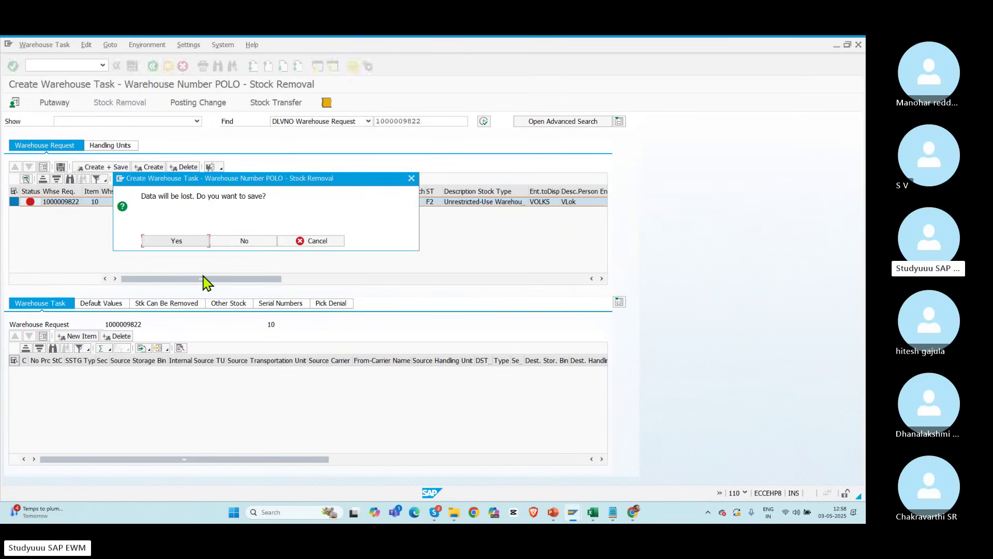
click(232, 242)
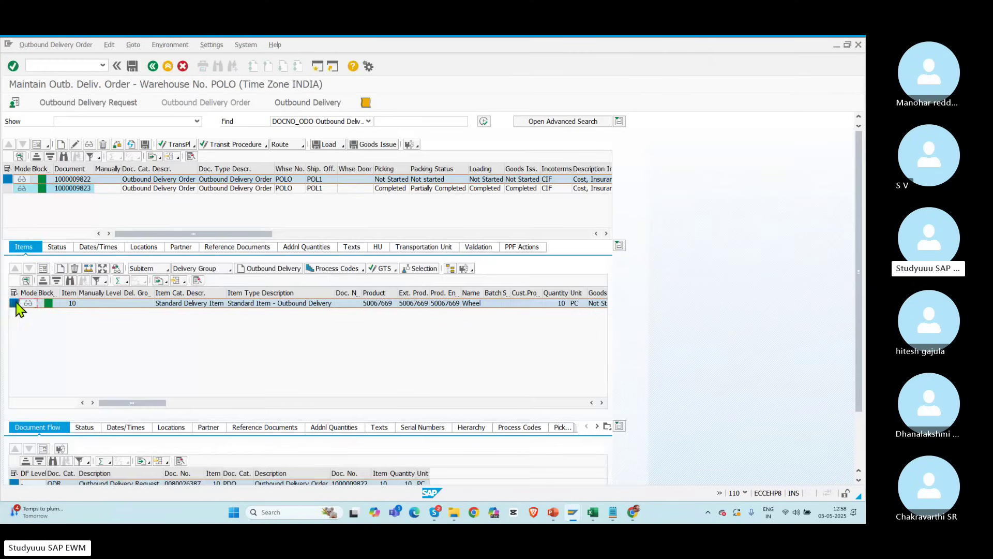
click(15, 303)
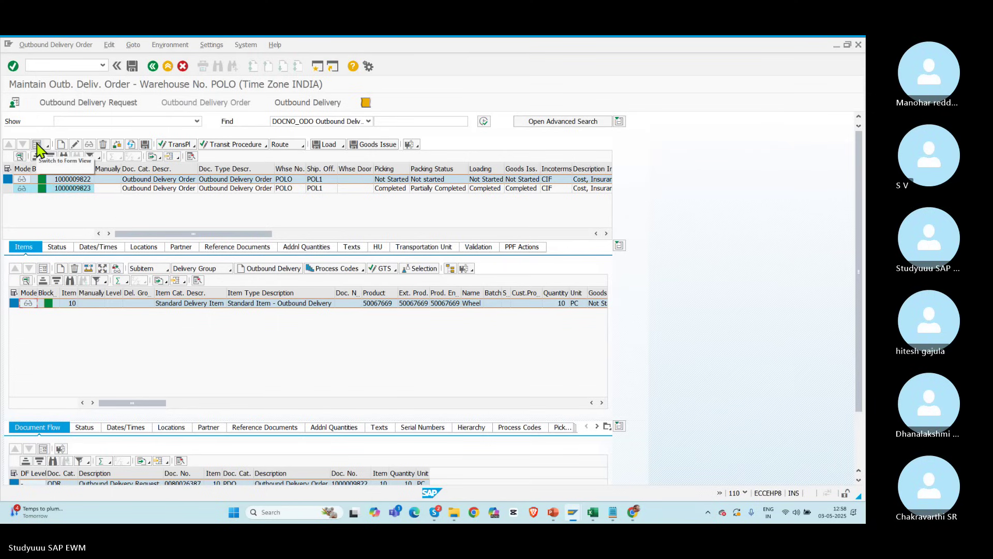
click(38, 148)
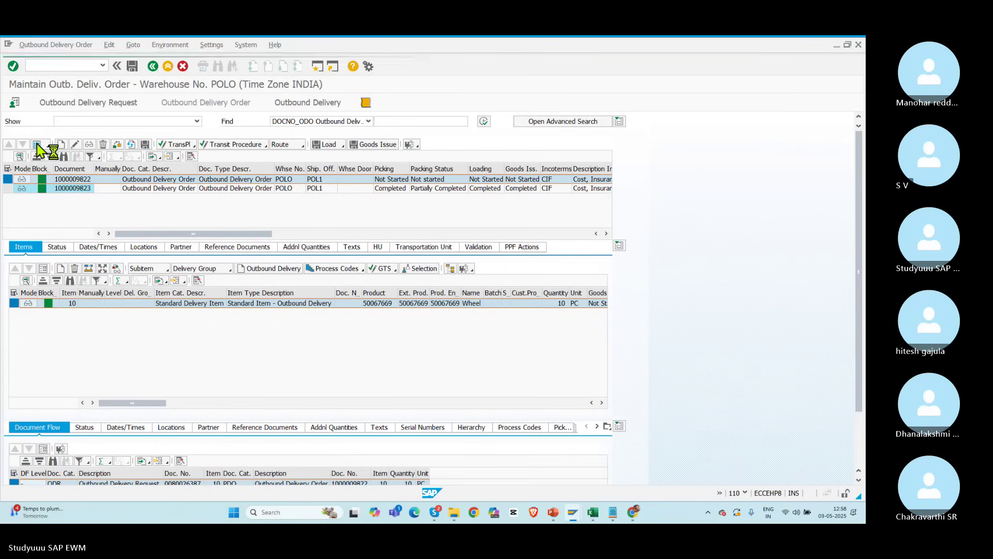
click(37, 146)
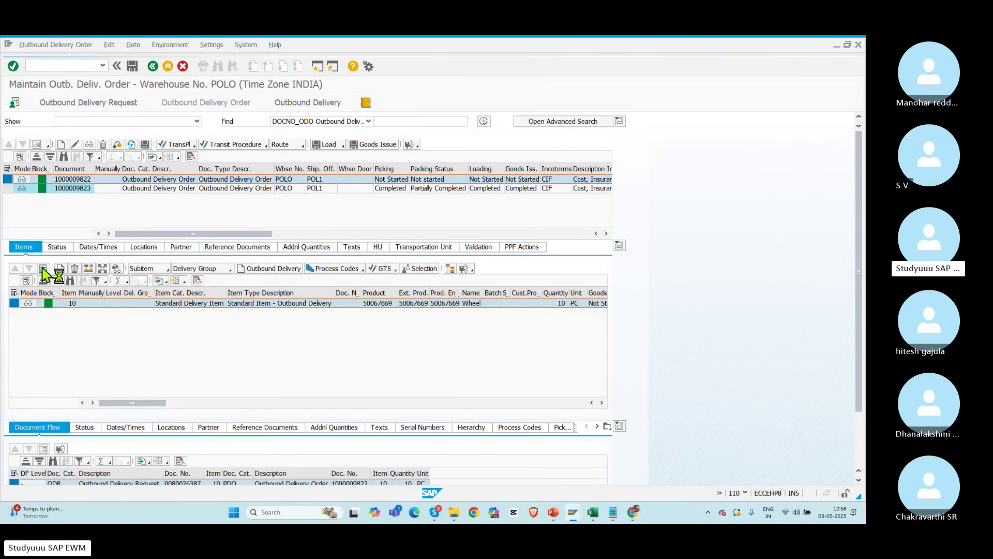
click(42, 268)
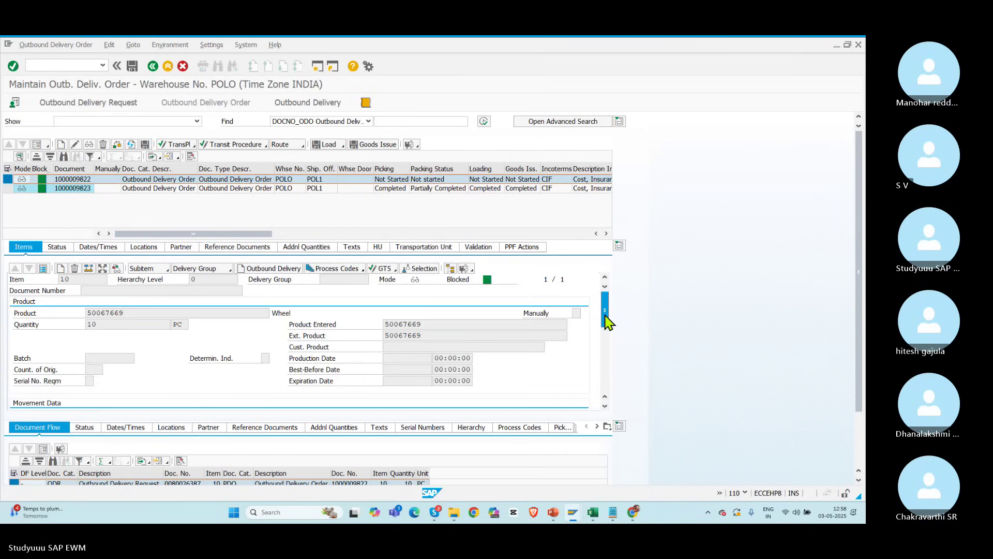
drag(607, 316, 606, 283)
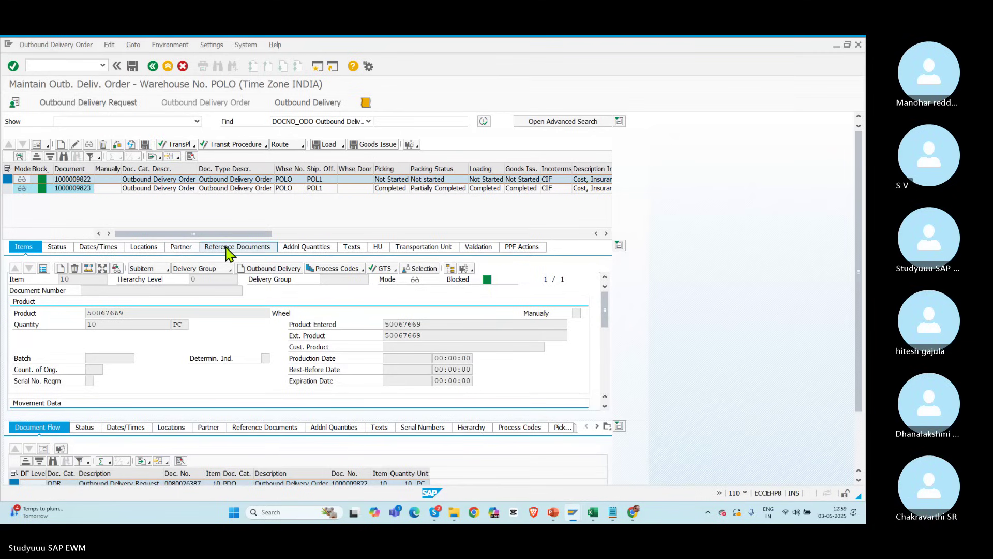
click(228, 250)
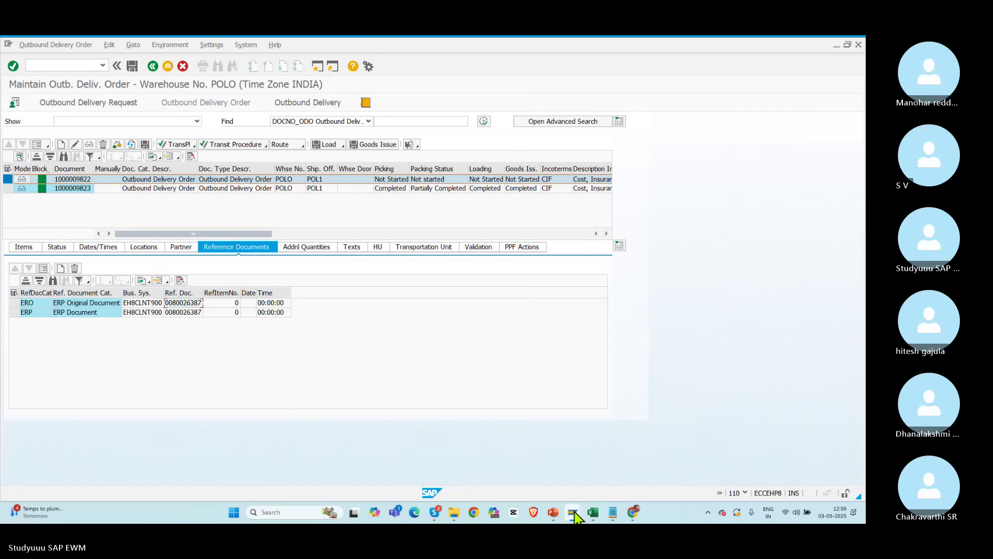
Step: Log on to the ECC (001) system from SAP Logon with the user's credentials
mouse_move(574, 512)
click(40, 460)
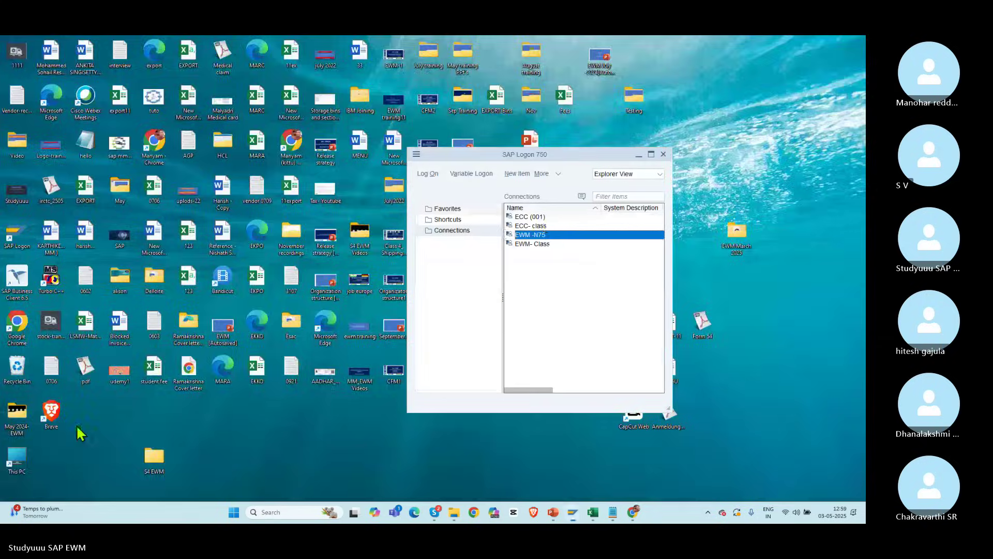
double_click(541, 218)
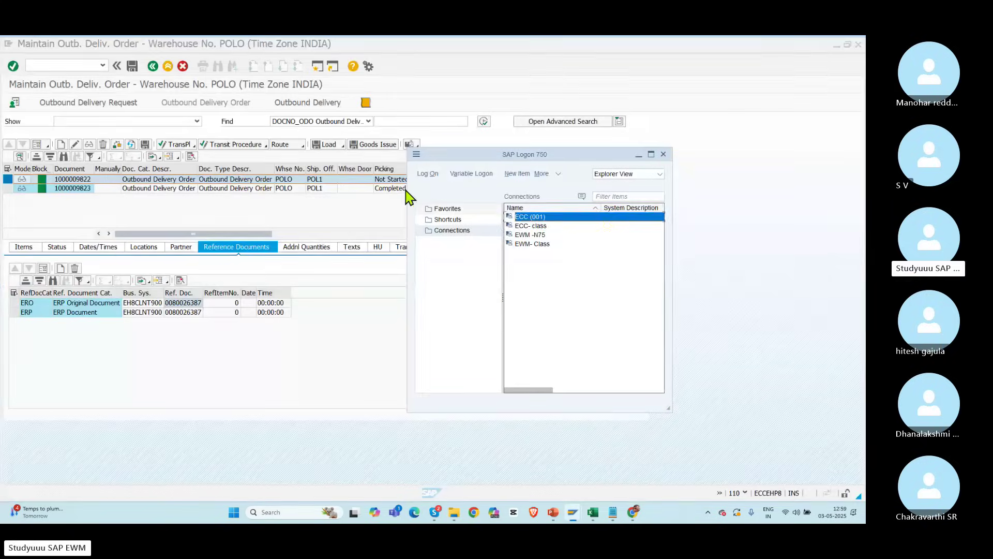
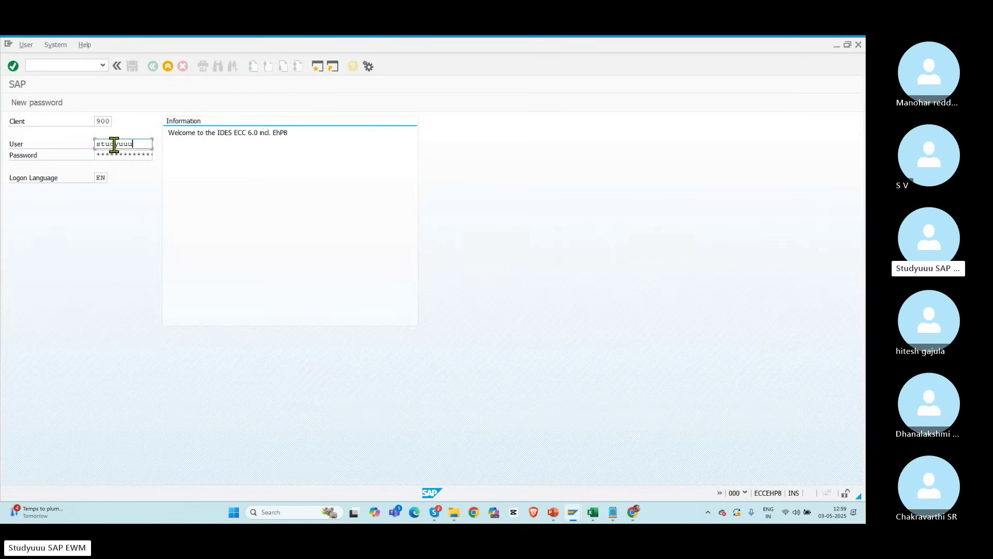
key(Tab)
key(Return)
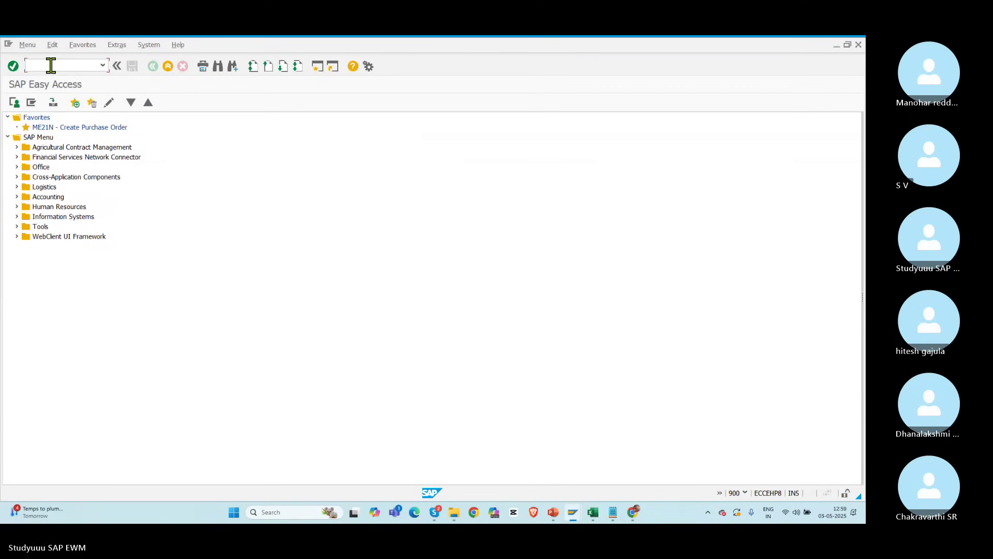
Step: Create an outbound delivery for order 21095 from shipping point APRL
text(vl01n)
key(Return)
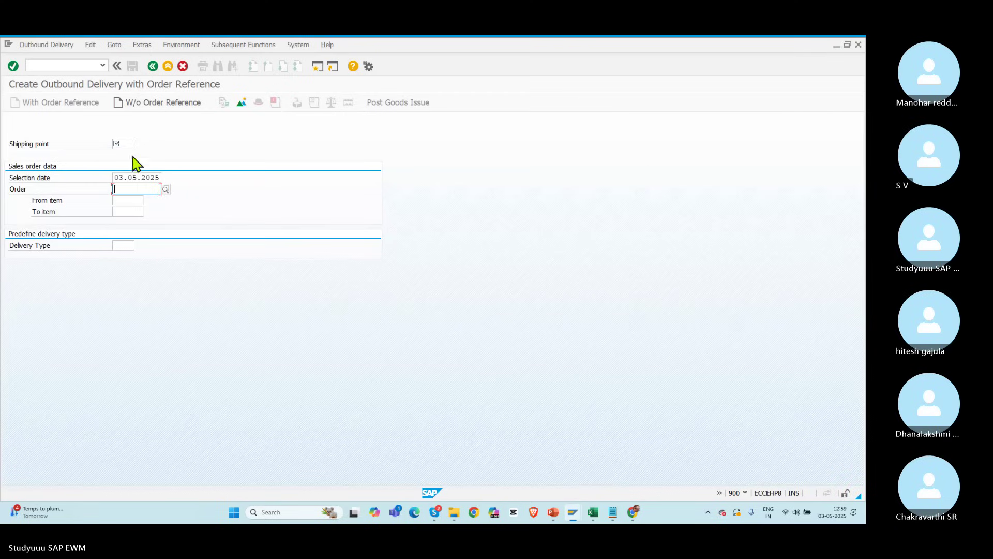
click(121, 142)
key(Down)
key(Return)
key(Tab)
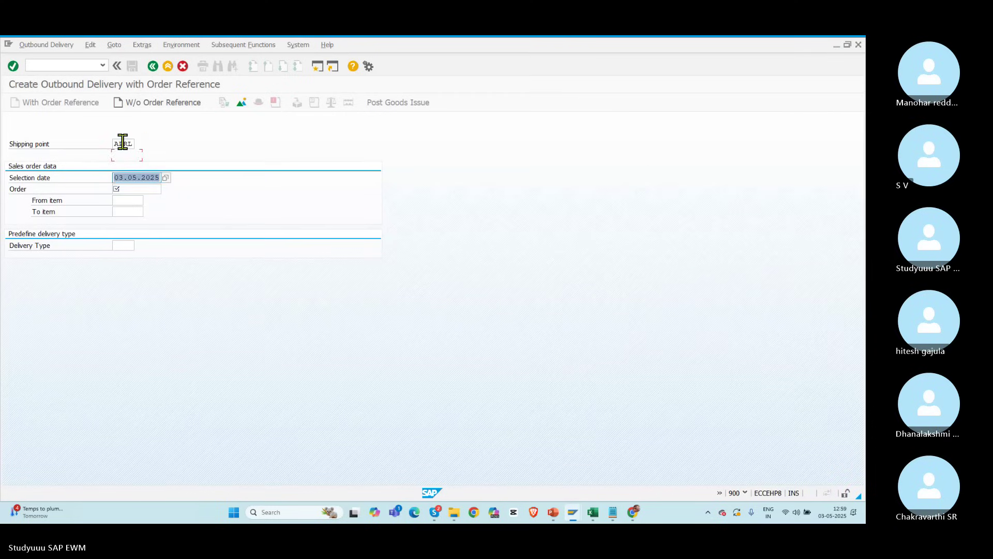
key(Tab)
text(21095)
key(Return)
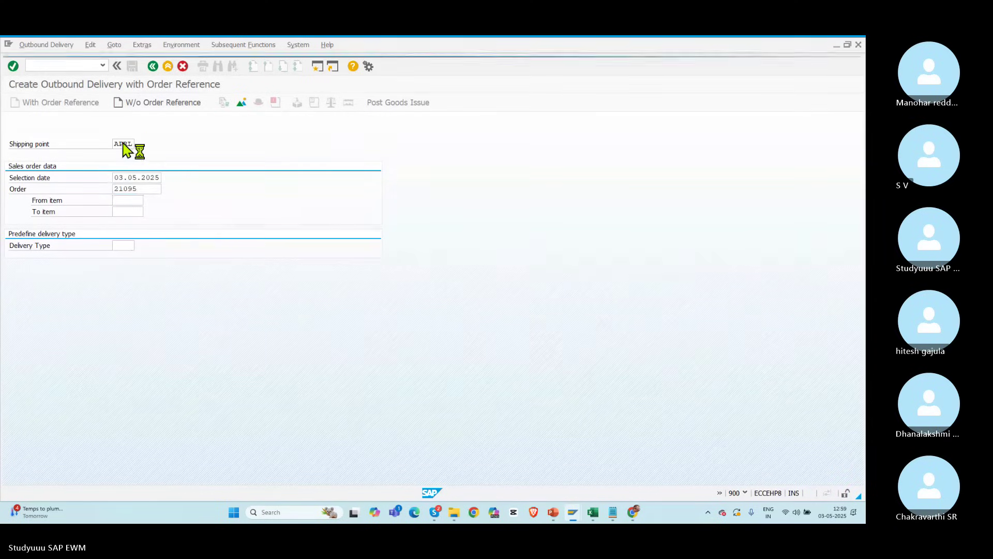
Step: Change the delivery quantity from 9.980 to 10 and save the delivery
double_click(168, 235)
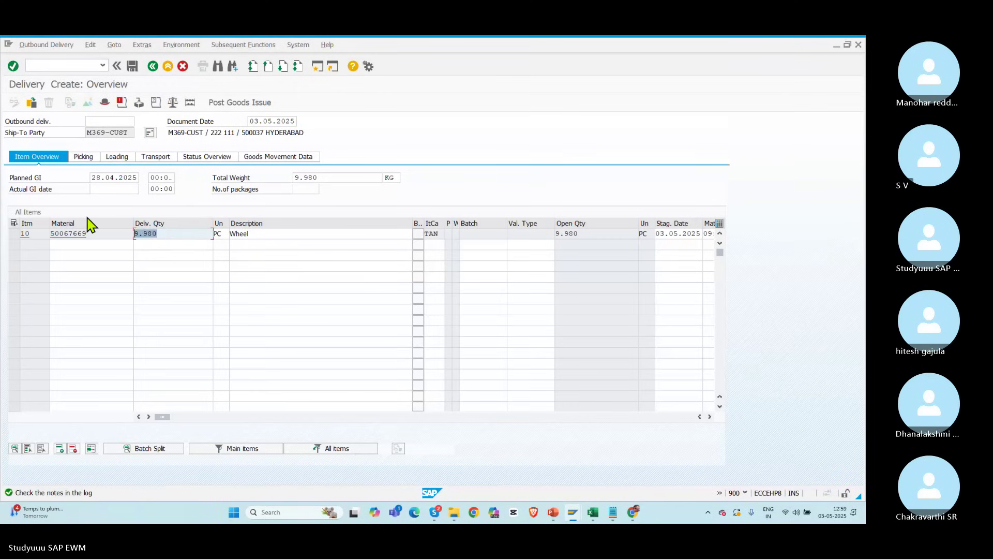
text(10)
key(Return)
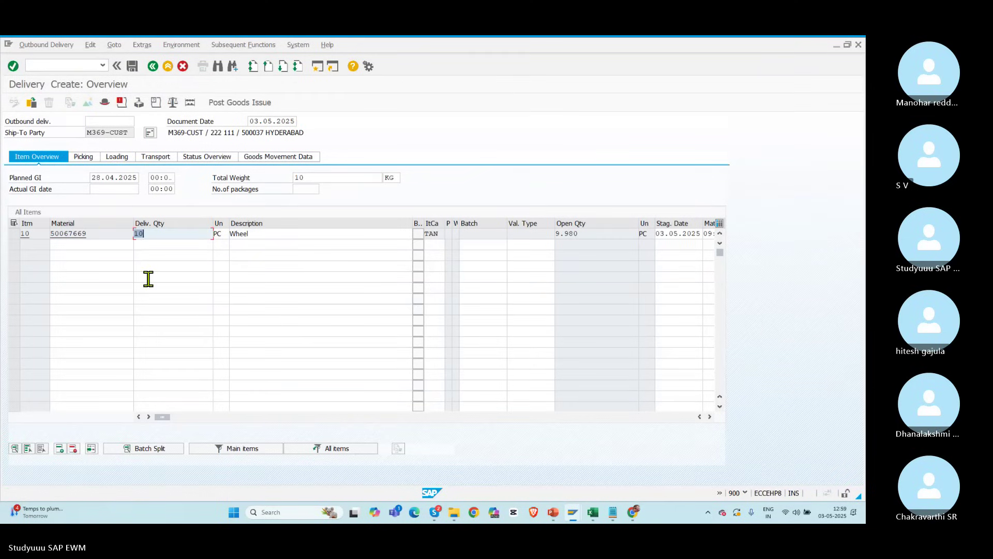
click(133, 66)
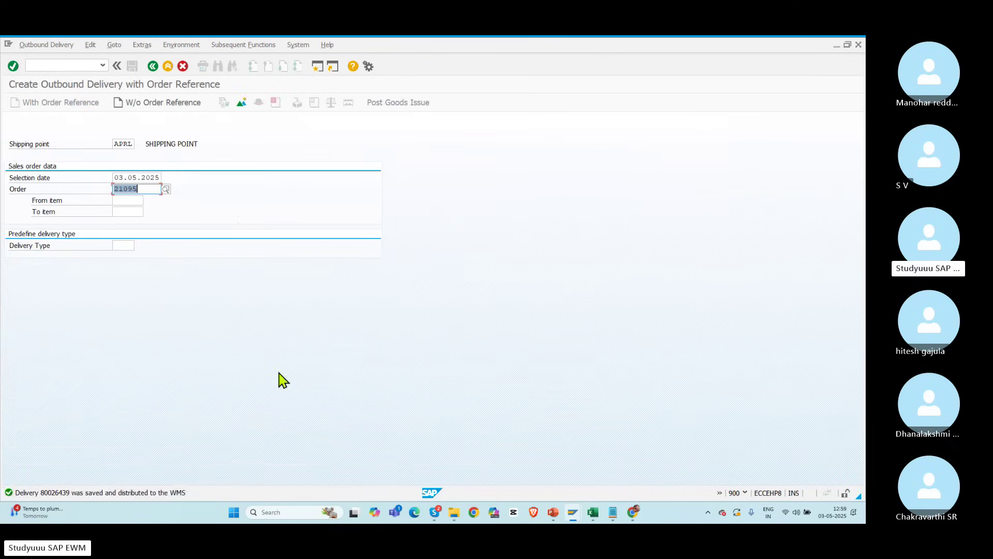
key(alt+Tab)
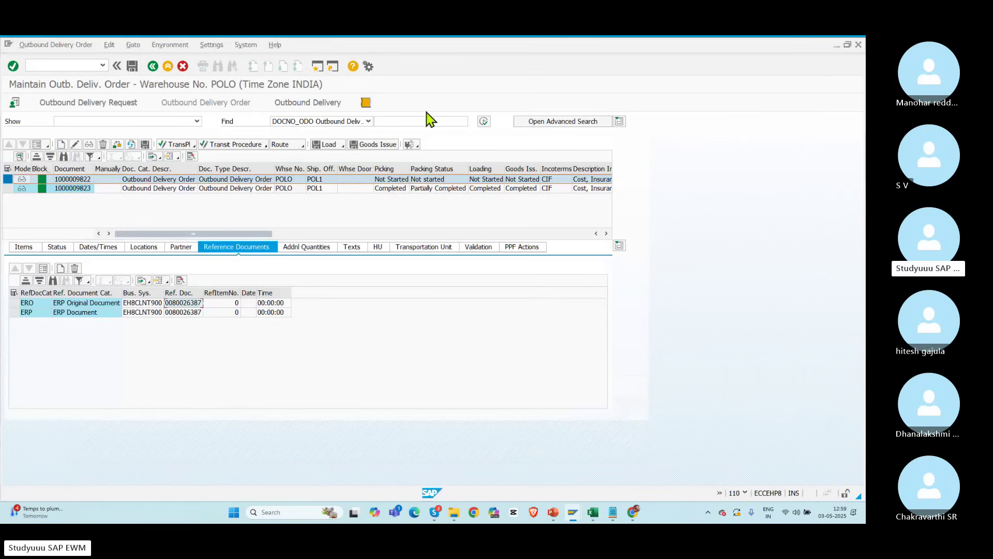
click(368, 121)
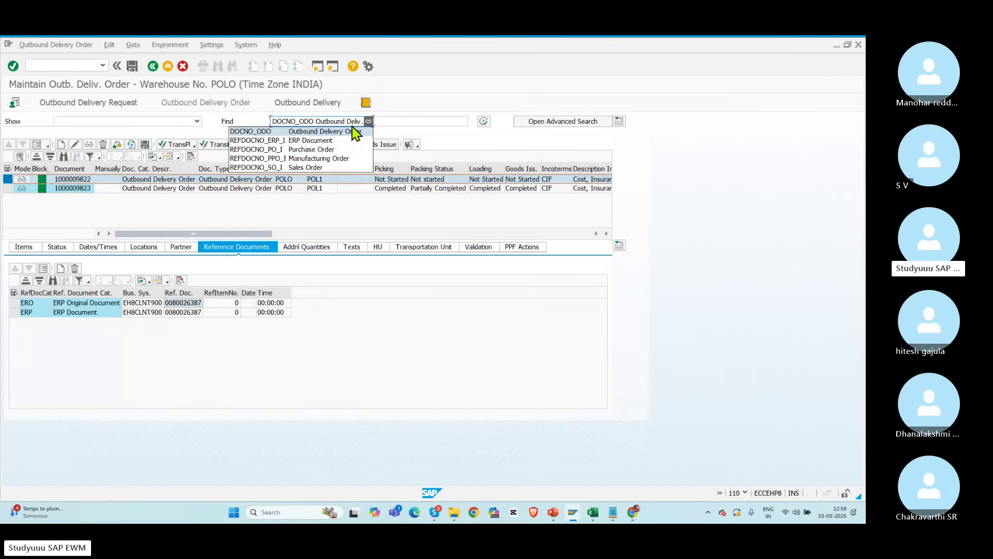
click(298, 141)
click(382, 121)
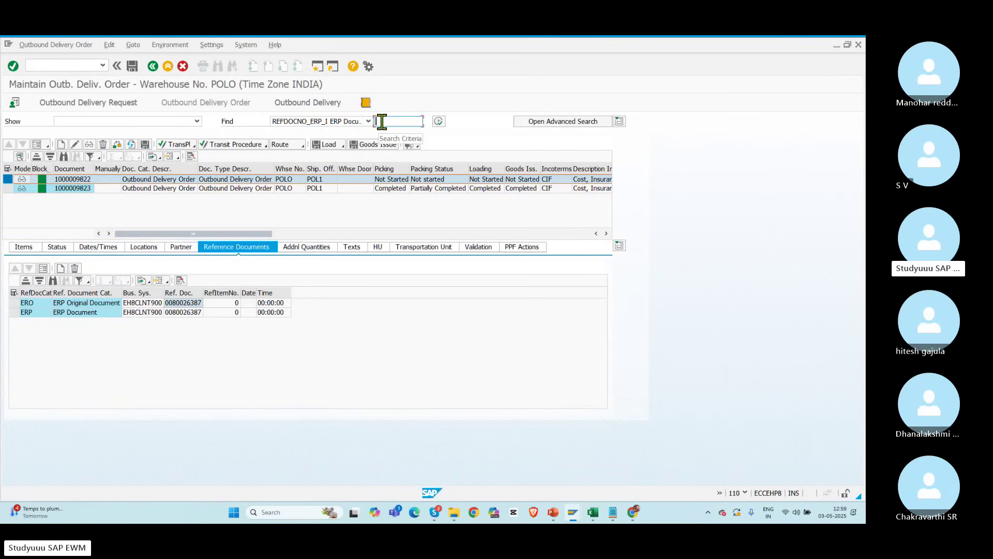
click(440, 122)
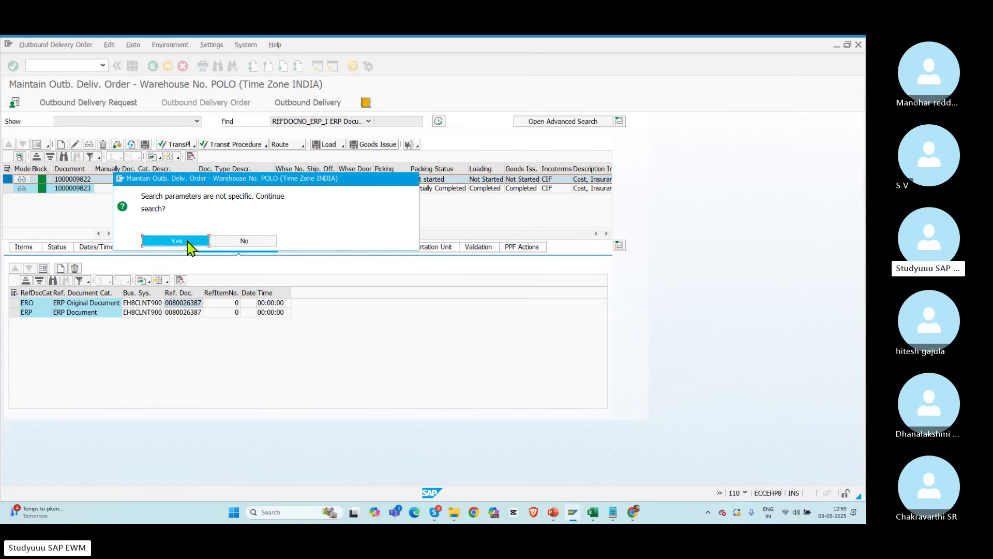
click(177, 241)
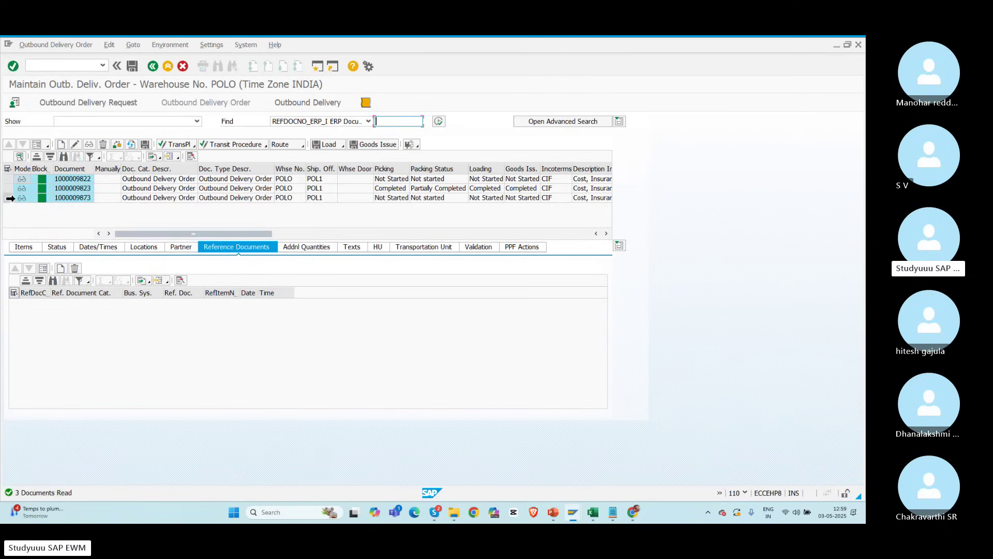
click(606, 233)
click(606, 233)
click(606, 233)
click(606, 234)
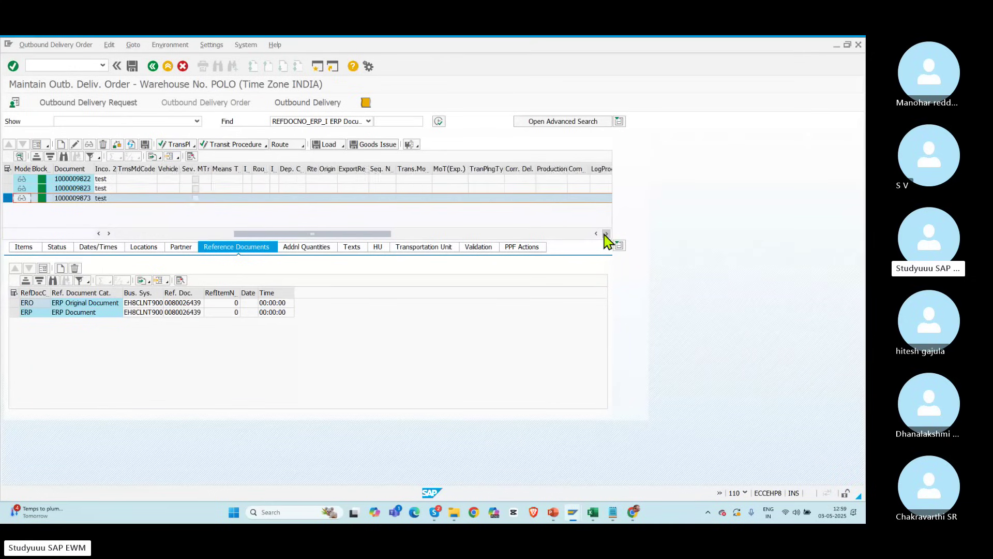
click(606, 233)
click(606, 233)
click(607, 233)
click(606, 234)
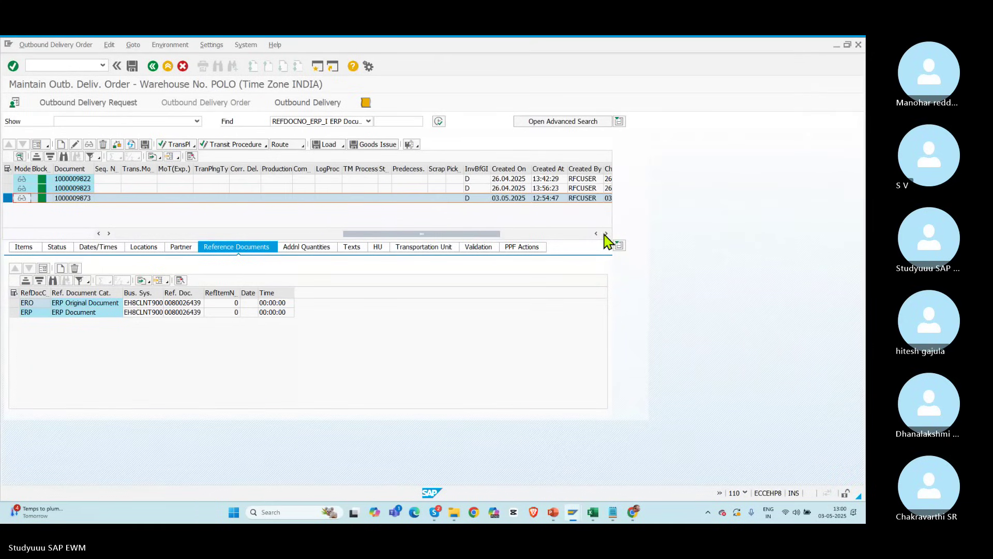
drag(406, 237, 178, 258)
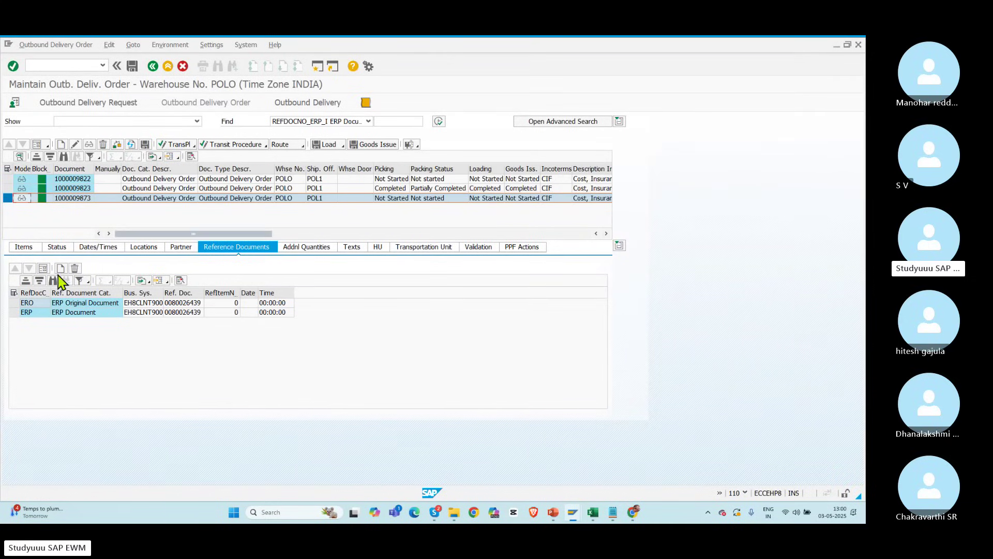
click(23, 248)
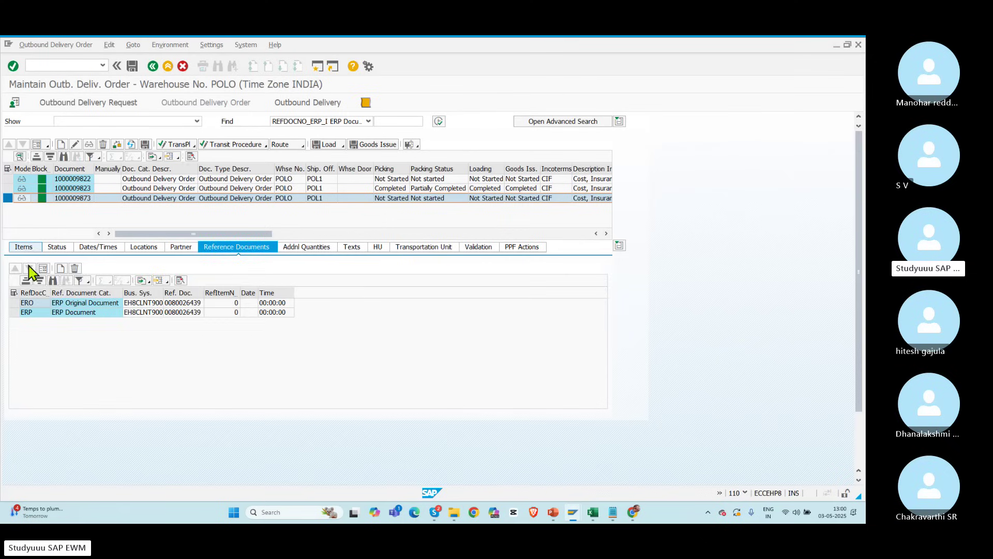
scroll(606, 318, down, 2)
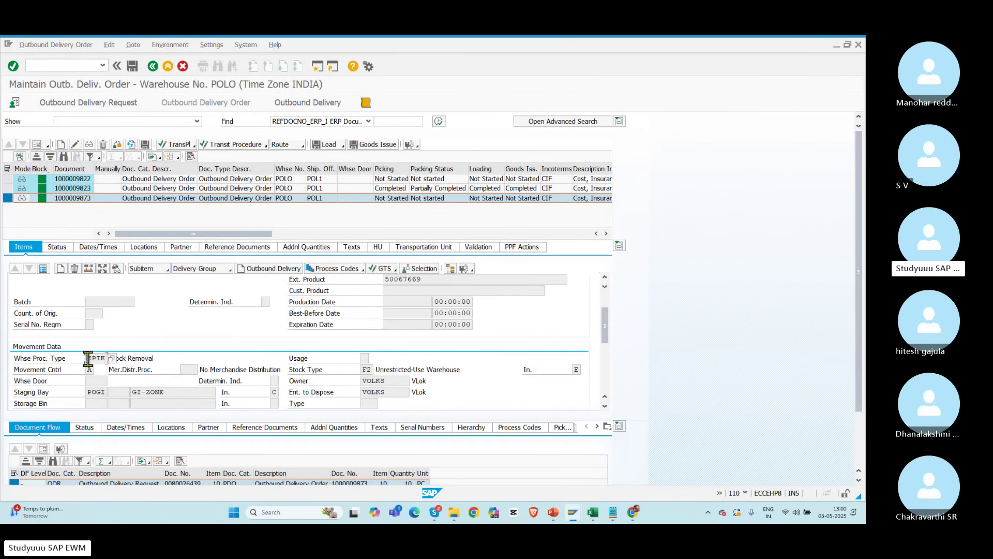
drag(88, 358, 149, 361)
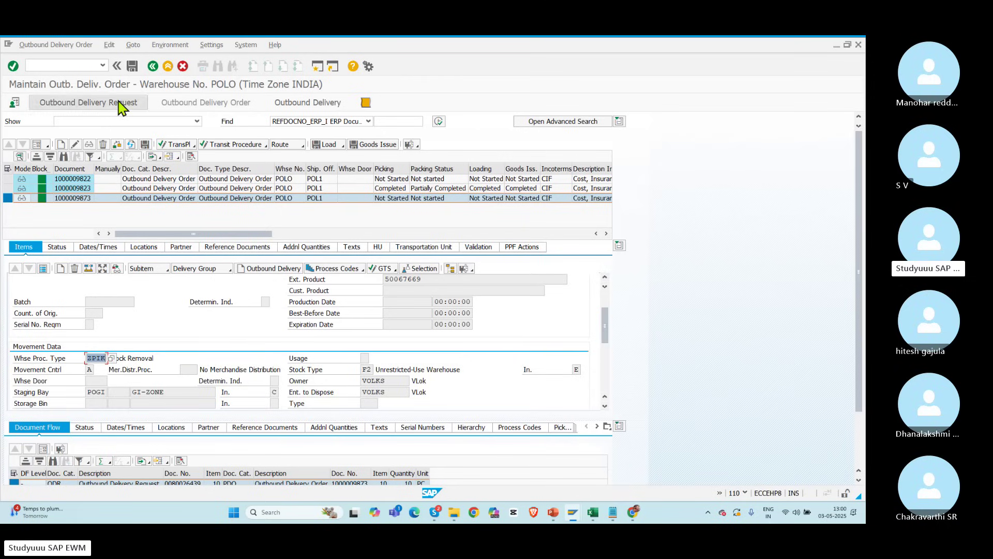
click(41, 46)
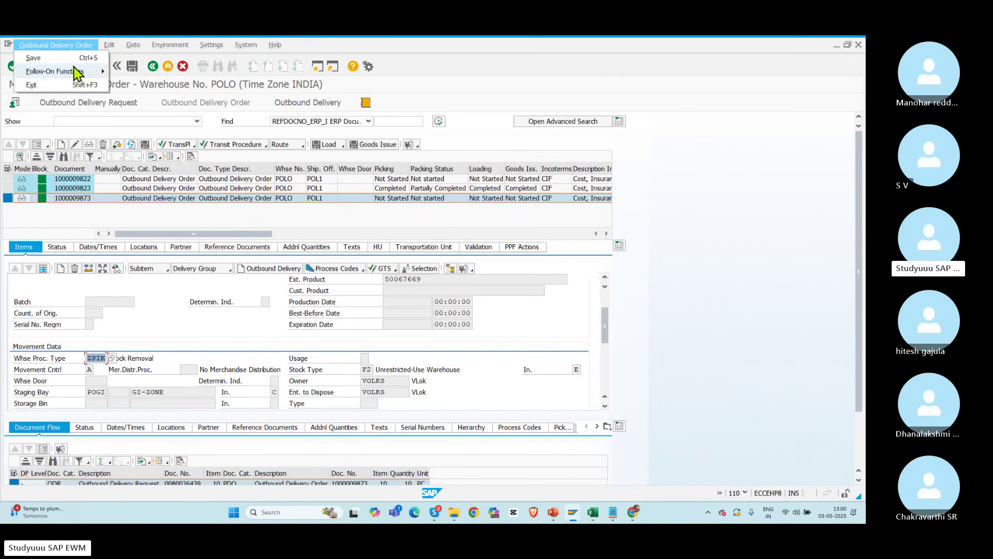
mouse_move(79, 71)
click(131, 72)
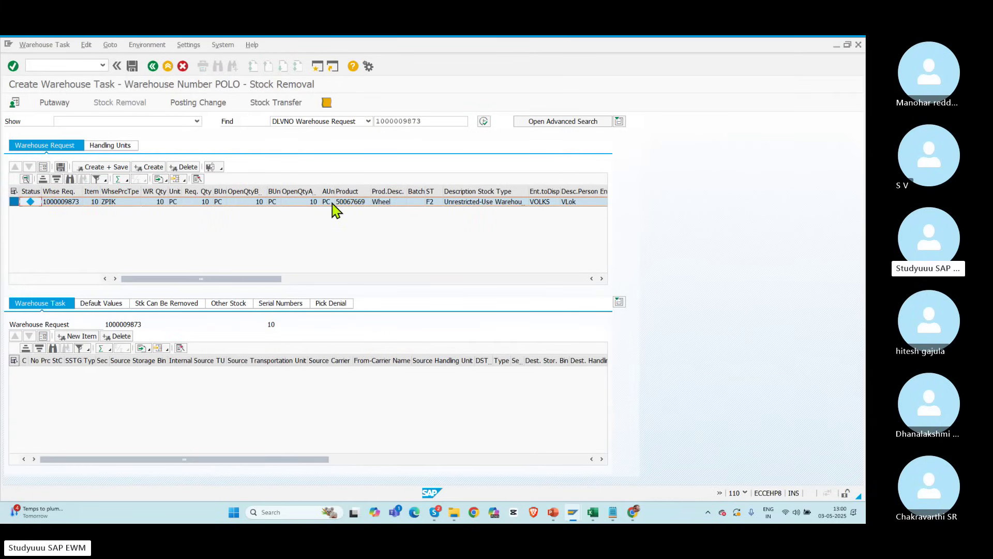
click(151, 168)
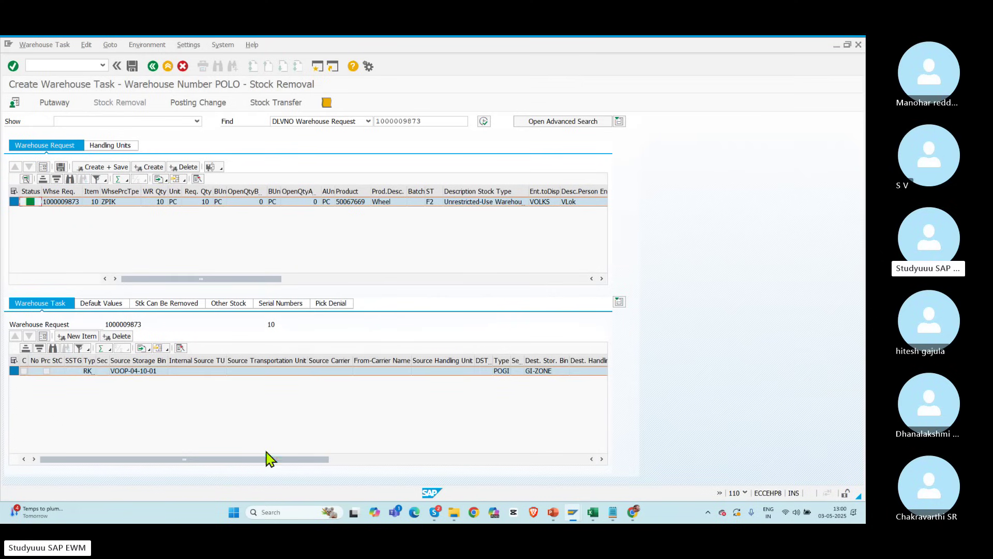
drag(95, 361, 119, 363)
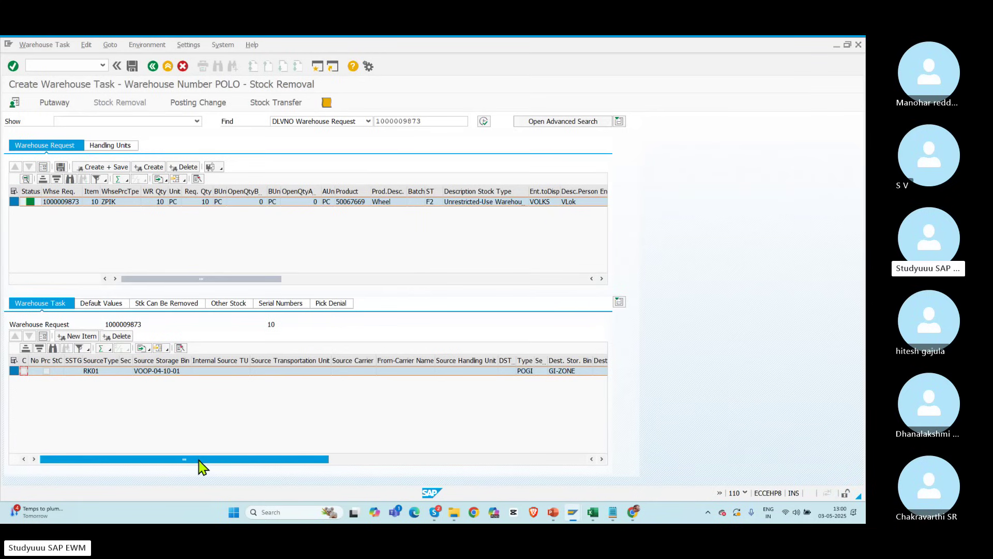
key(alt+Tab)
key(alt+Tab)
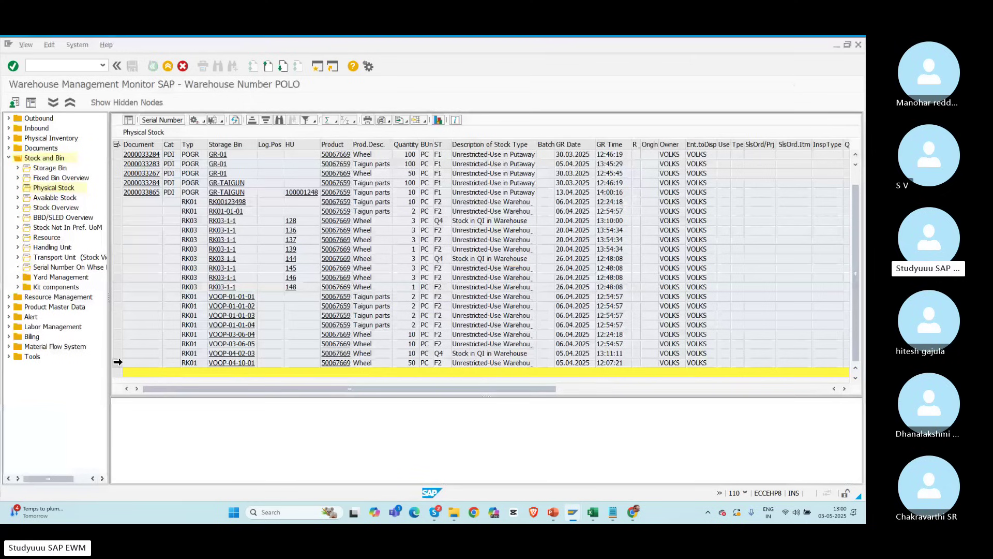
Step: Widen the Storage Bin column and display serial numbers for bin VOOP-04-10-01 (none found)
key(alt+Tab)
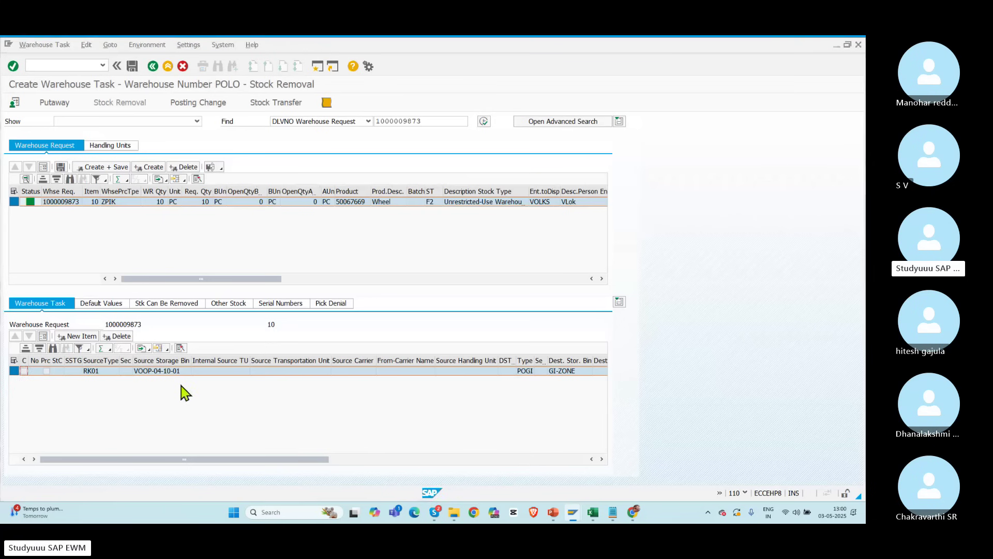
key(alt+Tab)
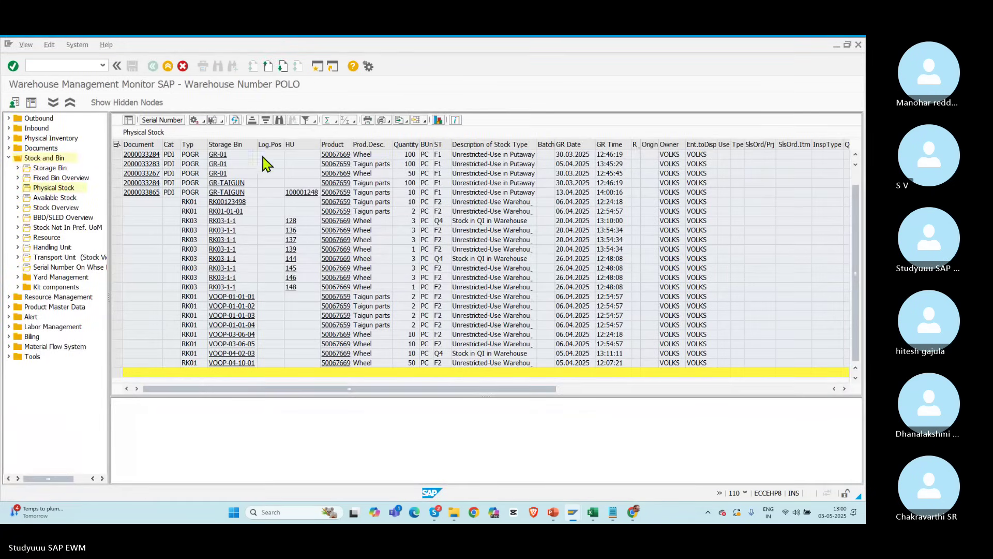
drag(256, 145, 272, 144)
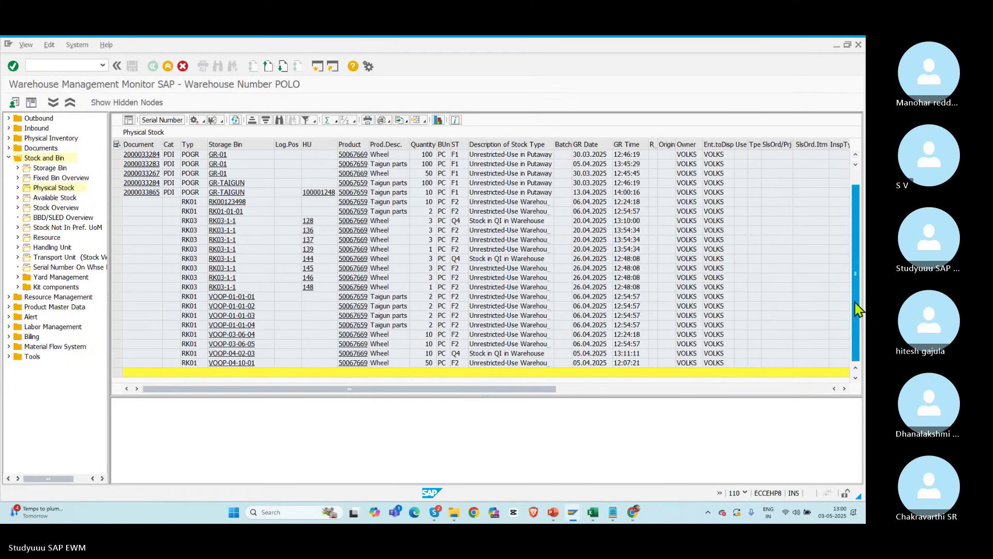
drag(857, 309, 846, 358)
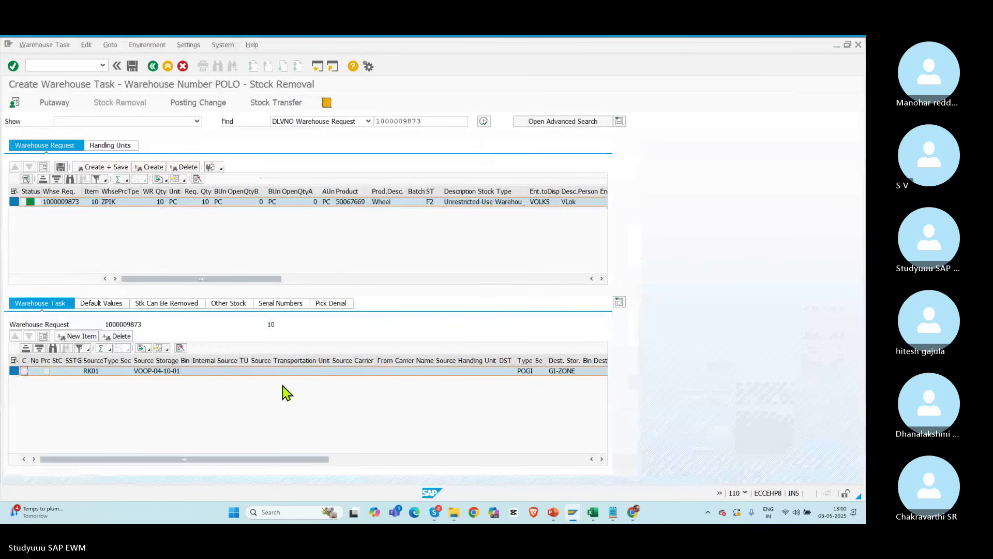
key(alt+Tab)
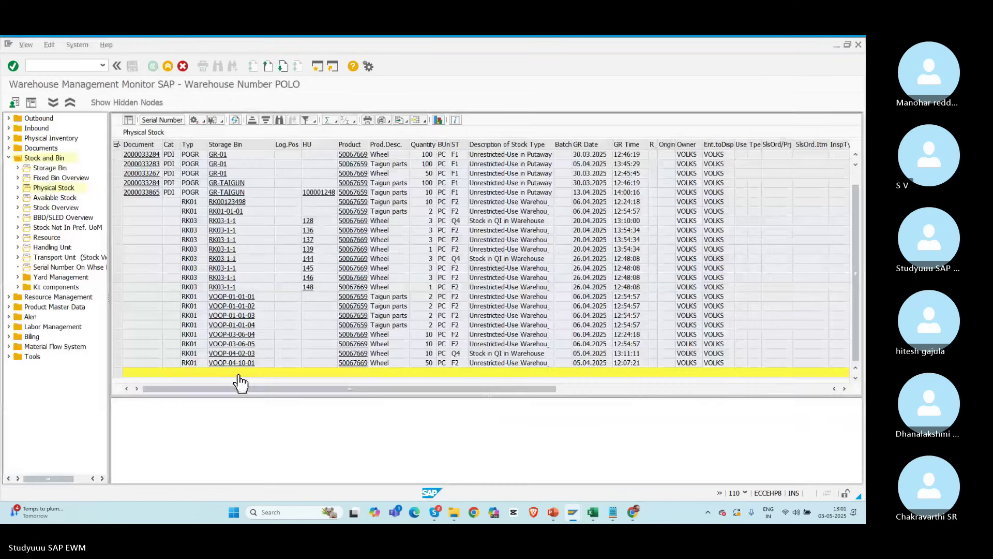
click(117, 363)
double_click(116, 364)
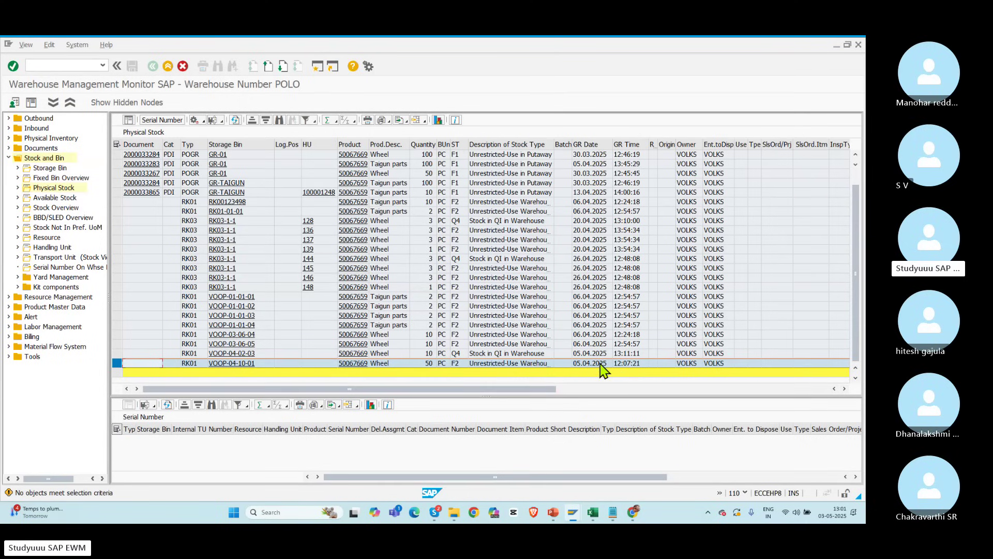
key(alt+Tab)
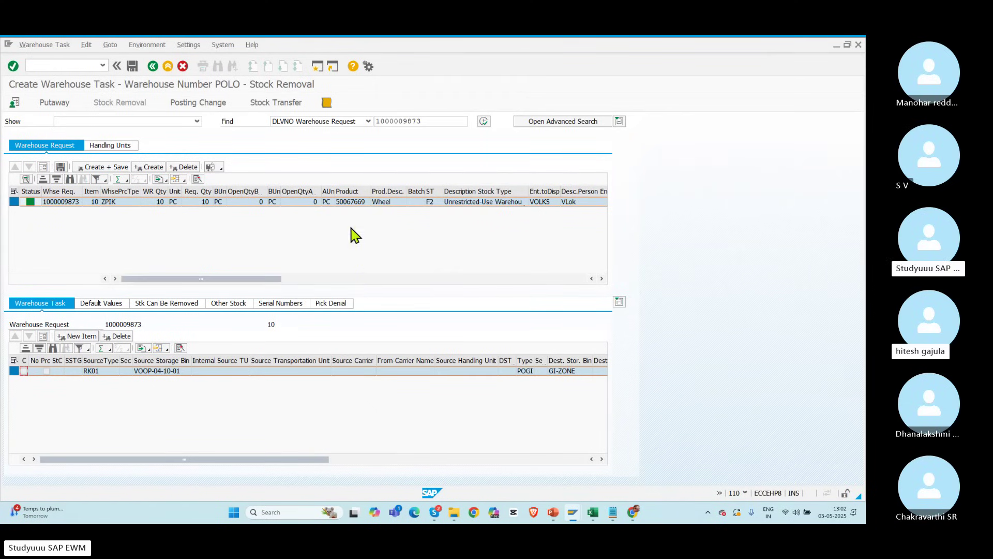
click(349, 202)
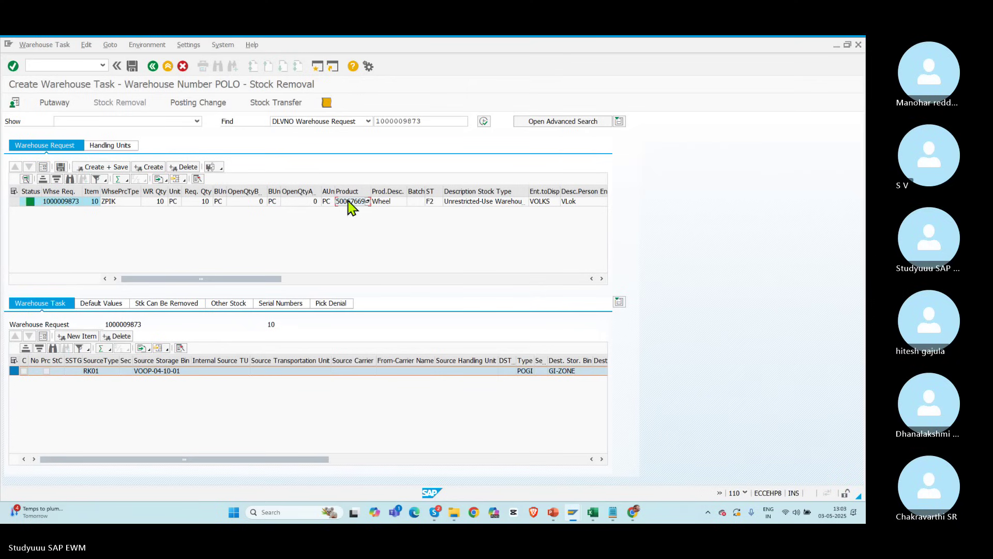
key(alt+Tab)
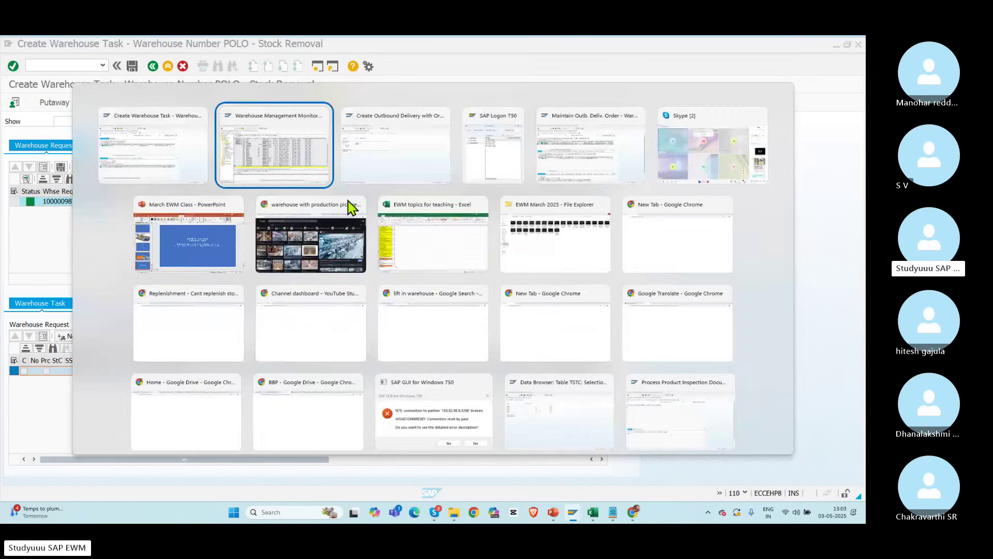
Step: Run SPRO from the delivery window and open the SAP Reference IMG
key(alt+Tab)
click(37, 63)
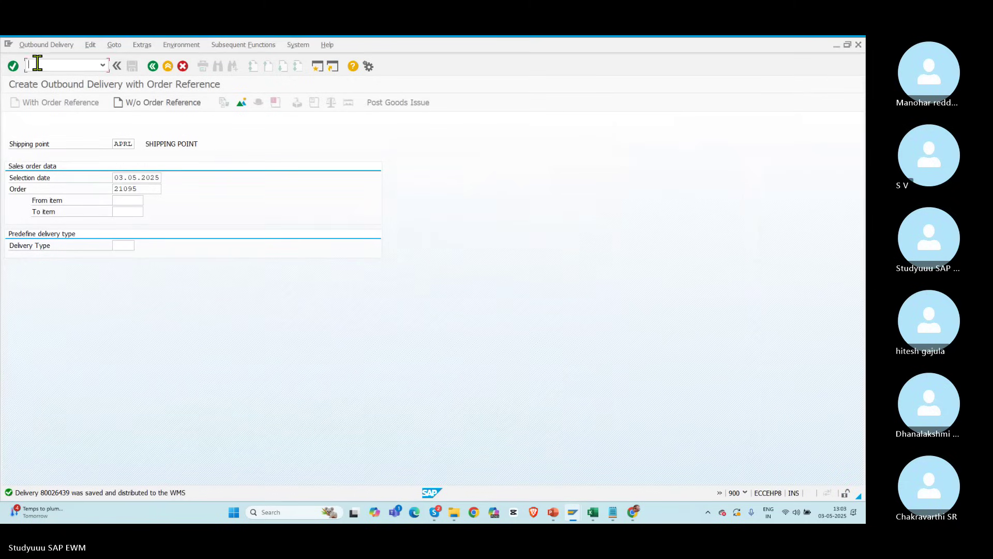
text(/nspro)
key(Return)
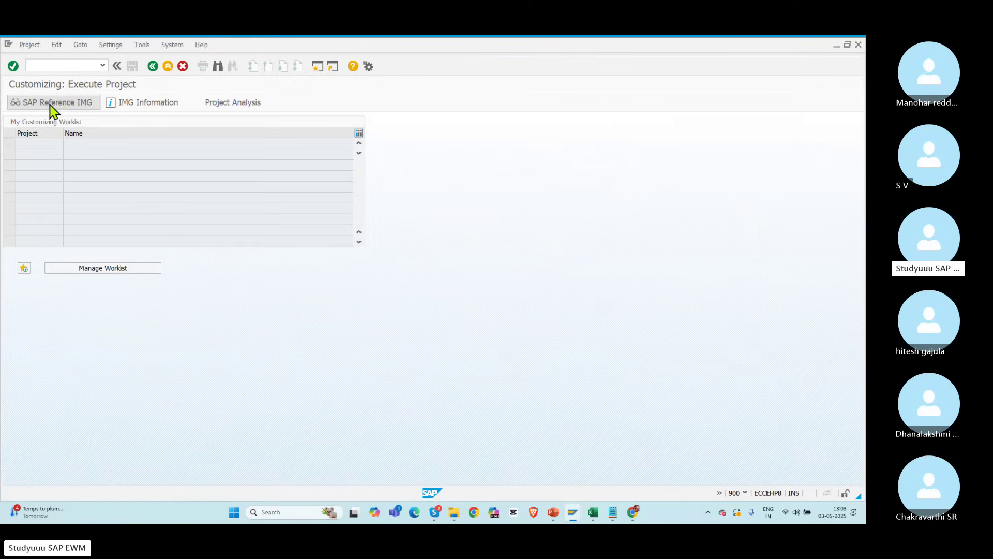
click(54, 106)
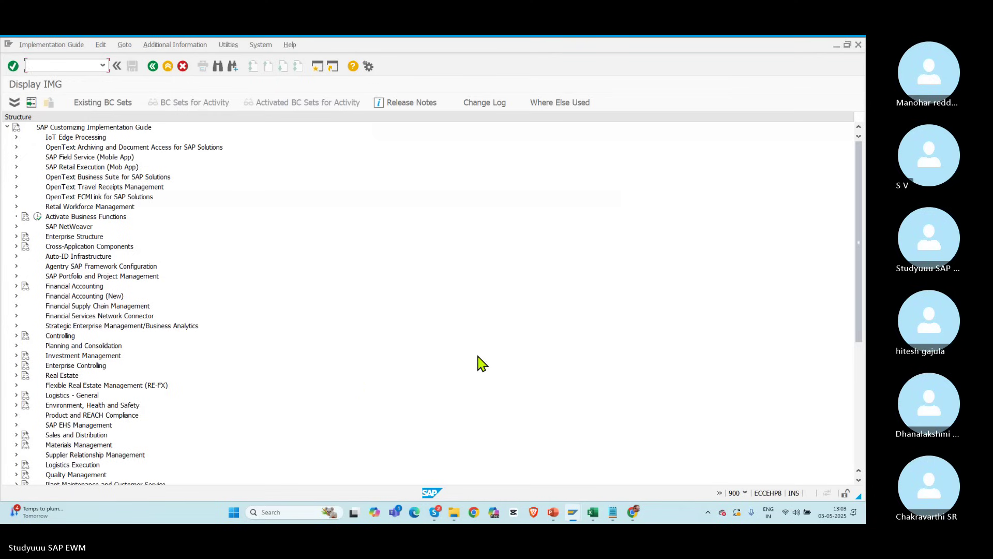
drag(860, 237, 861, 313)
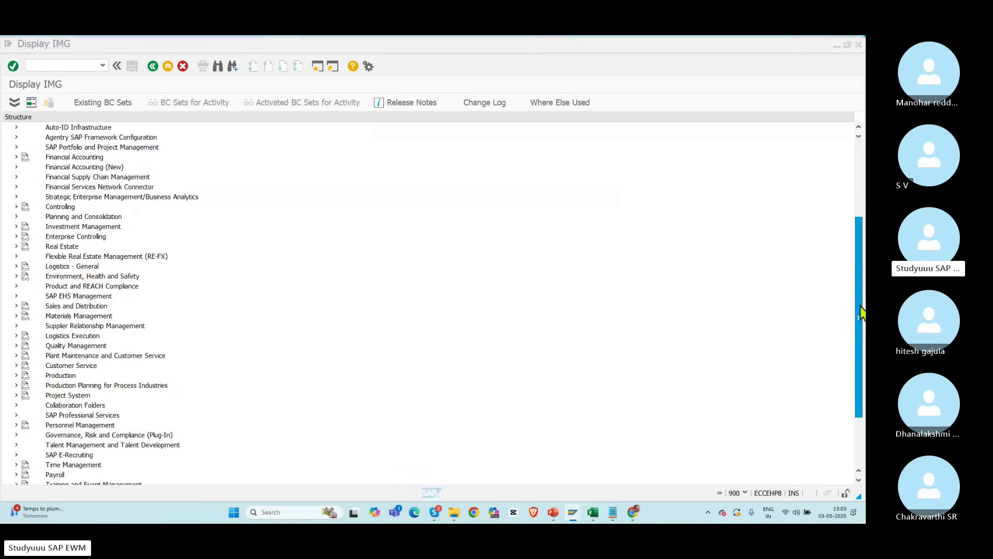
key(alt+Tab)
key(alt+Tab)
key(alt+Tab)
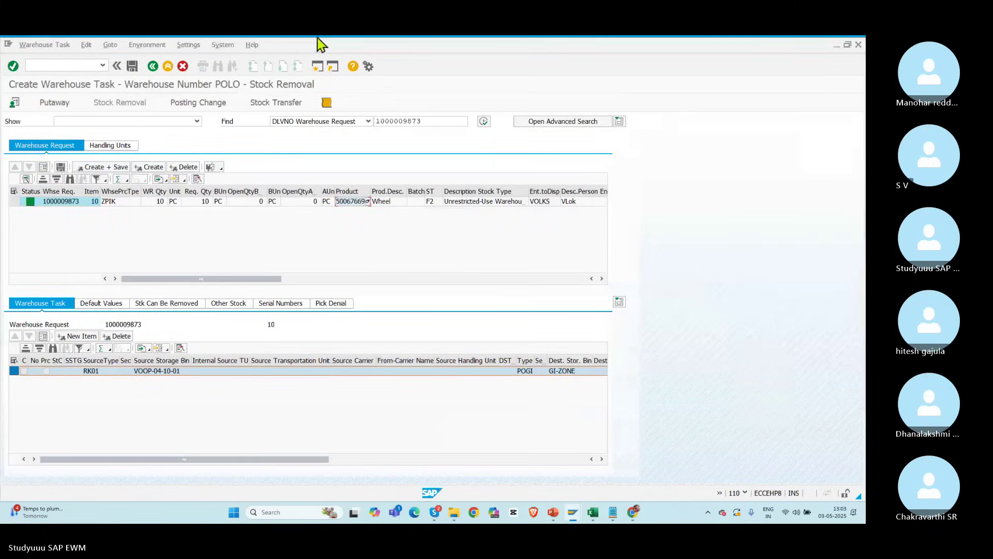
key(alt+Tab)
Step: Run SPRO again and execute Goods Issue Process > Strategies > Determine Storage Type Search Sequence for Stock Removal
click(44, 63)
text(spro)
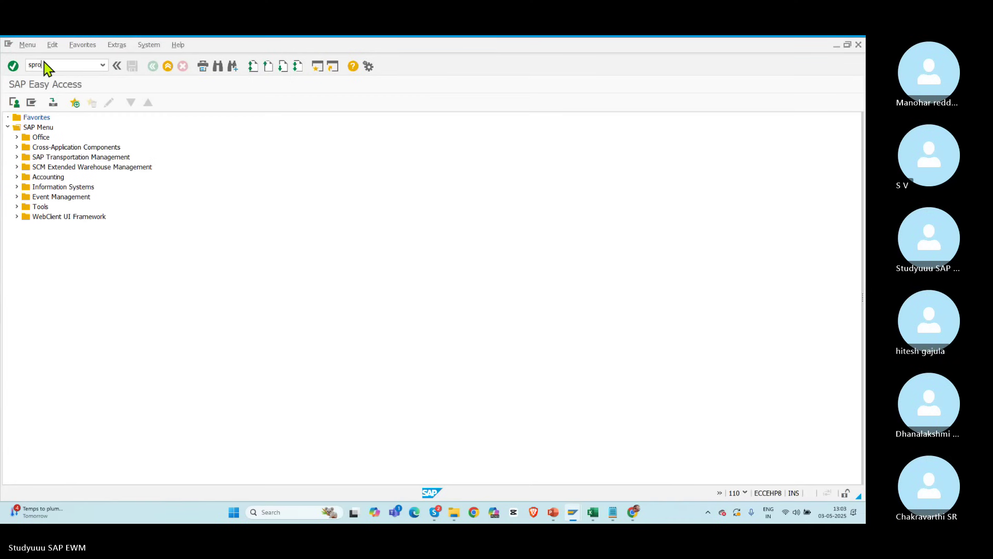
key(Return)
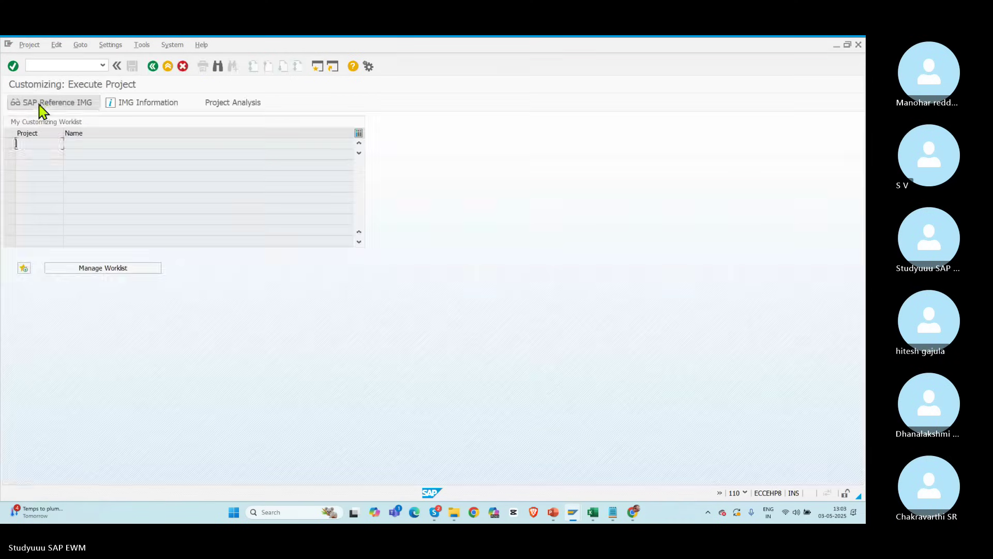
click(41, 104)
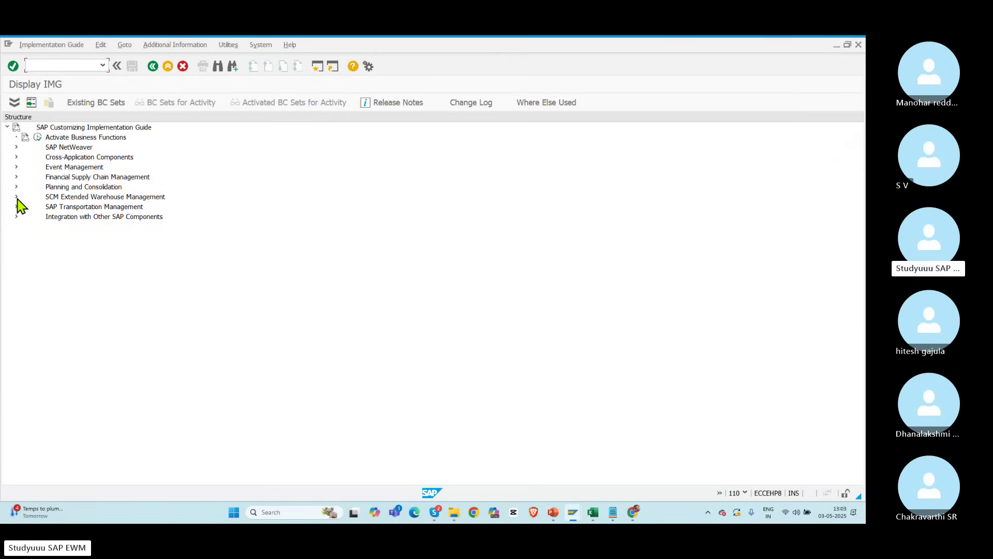
click(16, 197)
click(25, 207)
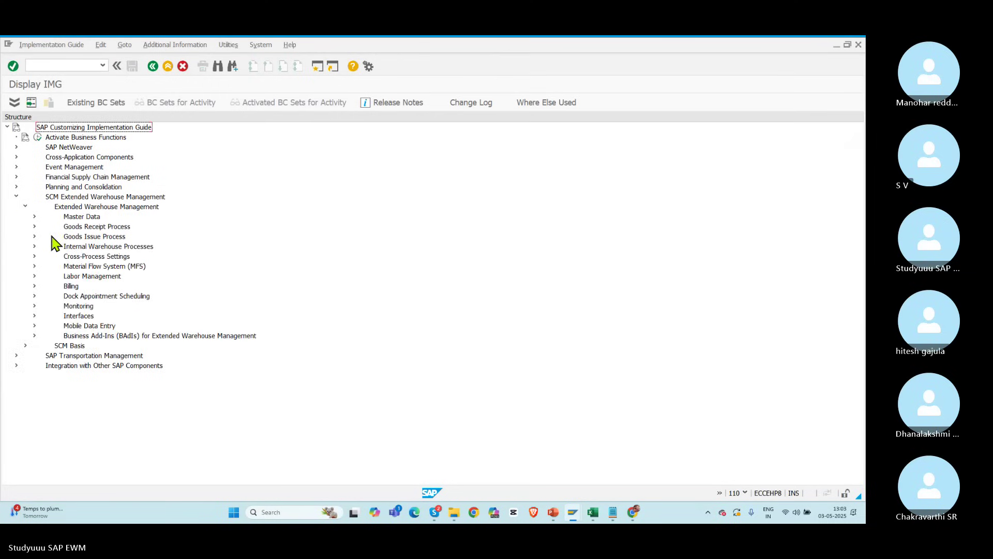
click(34, 236)
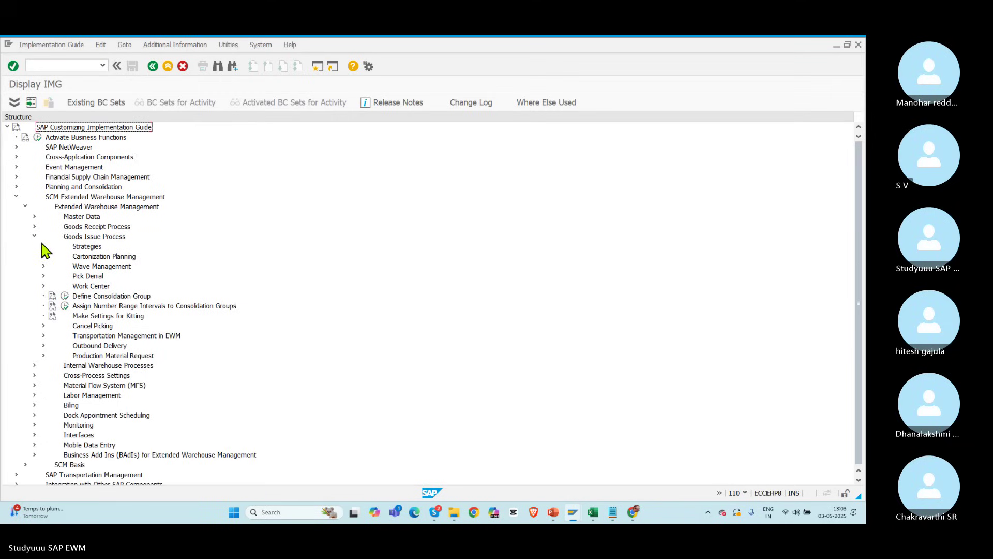
click(44, 247)
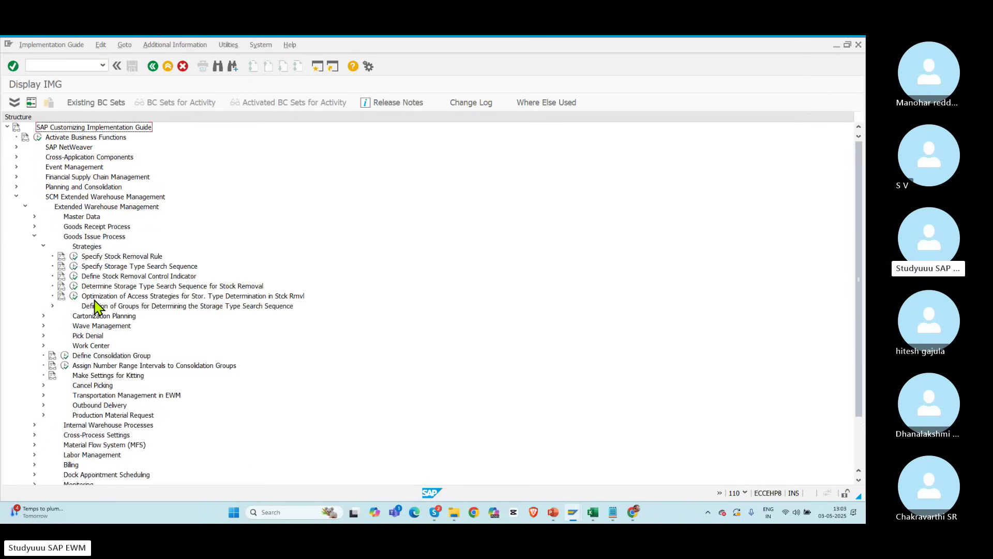
click(74, 287)
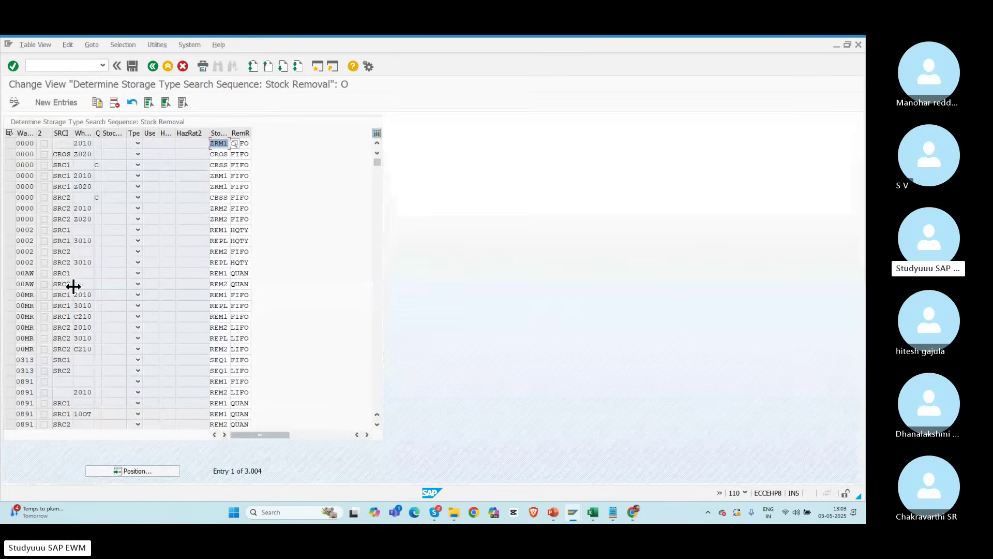
Step: Position the stock-removal search table to POLO and inspect its RACK sequence and POFF removal rule
click(108, 472)
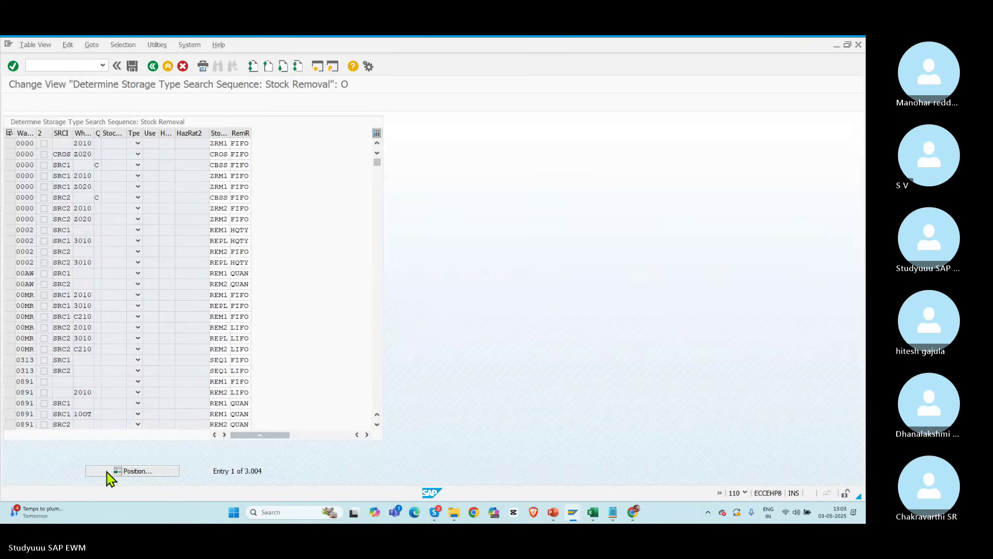
text(POLO)
key(Return)
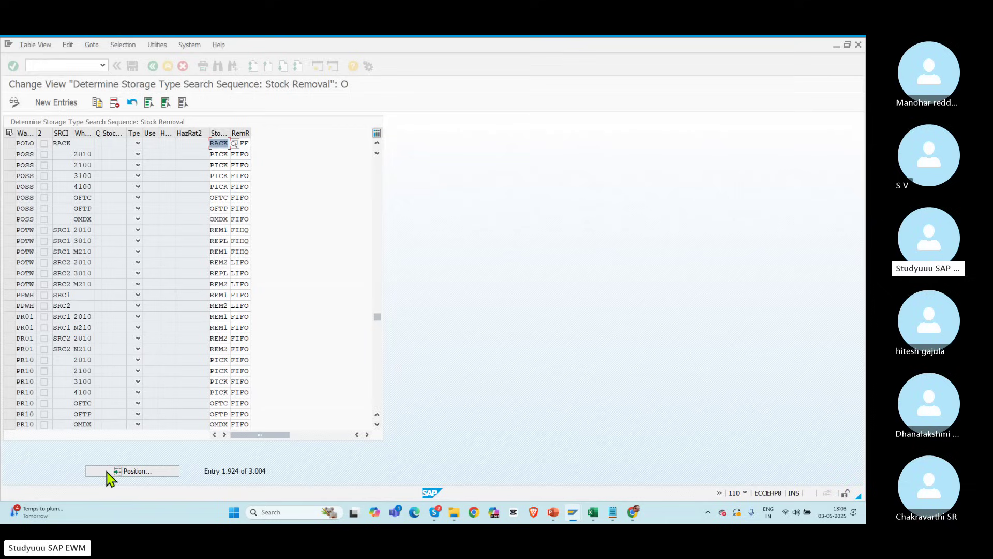
double_click(54, 143)
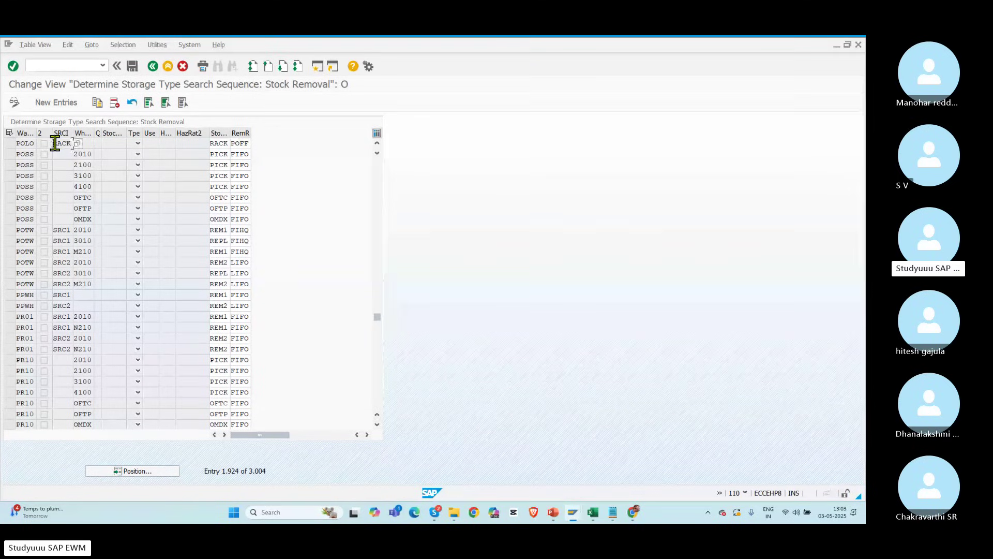
double_click(212, 143)
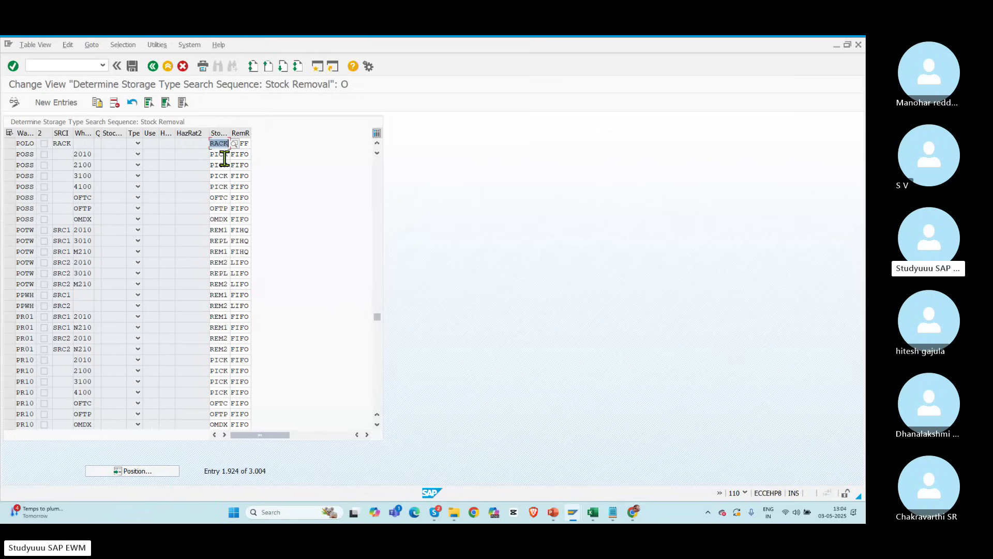
click(247, 145)
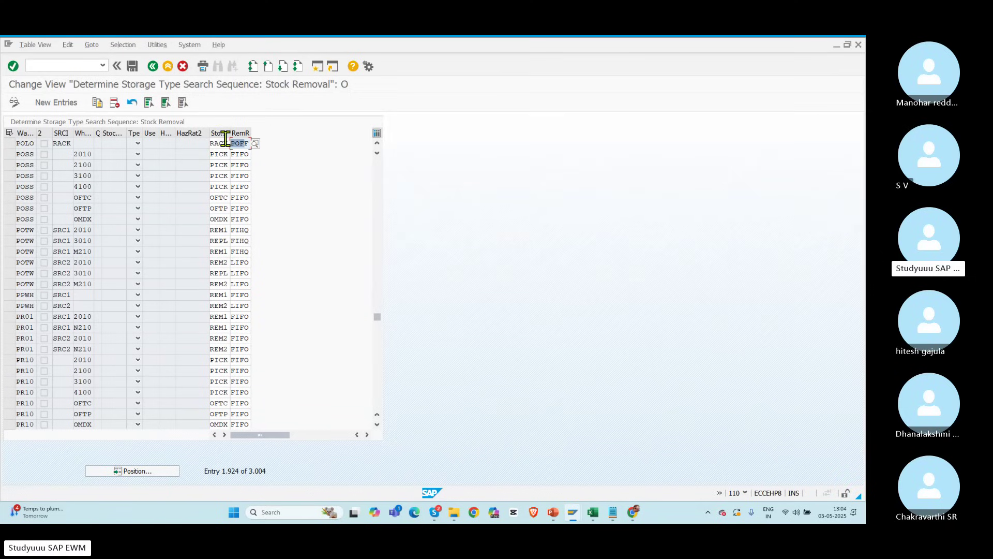
drag(251, 136, 211, 143)
click(255, 145)
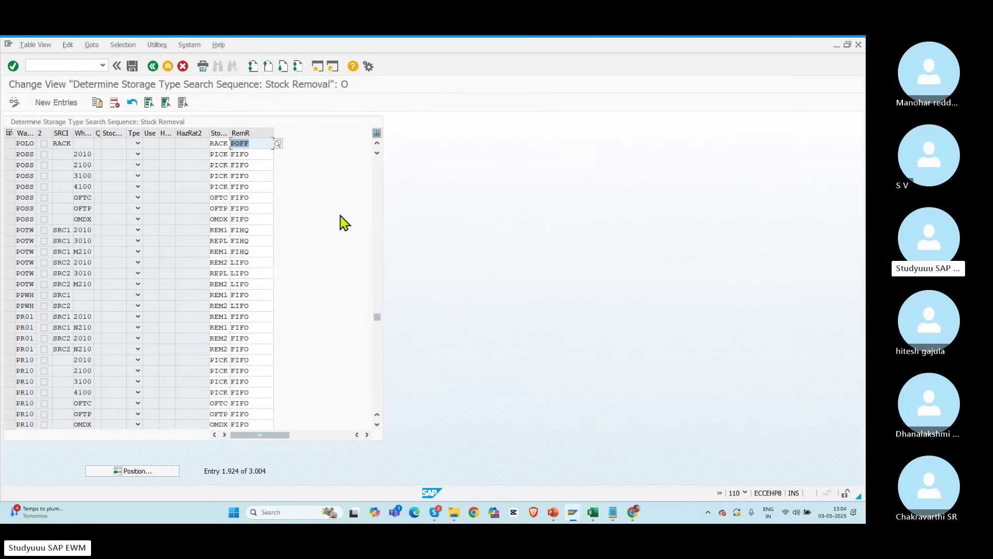
double_click(211, 144)
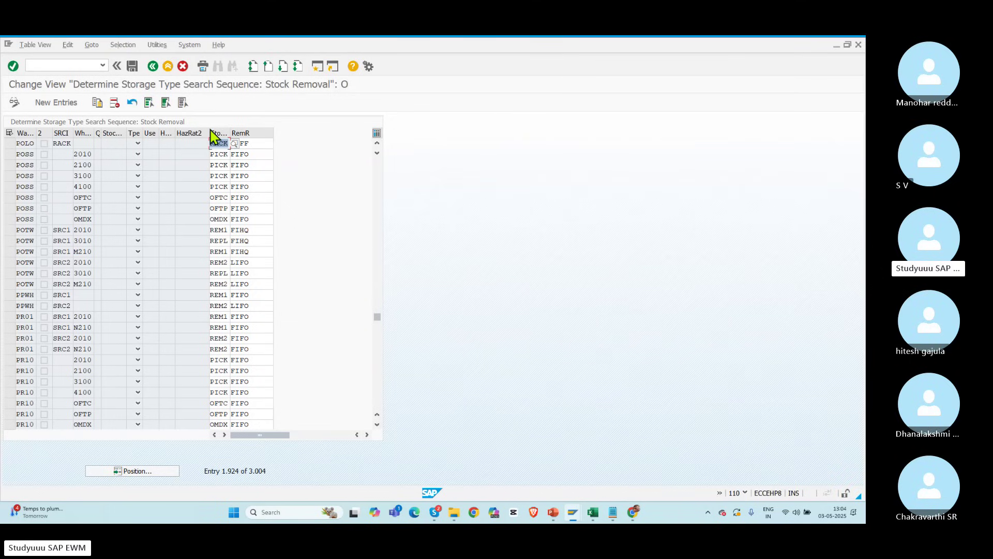
click(152, 68)
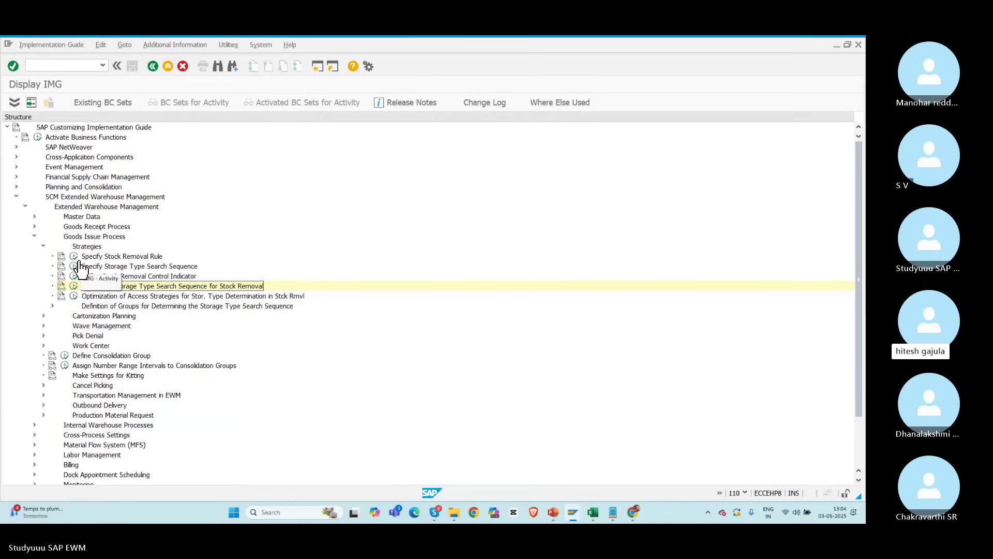
Step: Reopen the table at POLO, re-highlight POFF and RACK, and return to the IMG tree
click(73, 286)
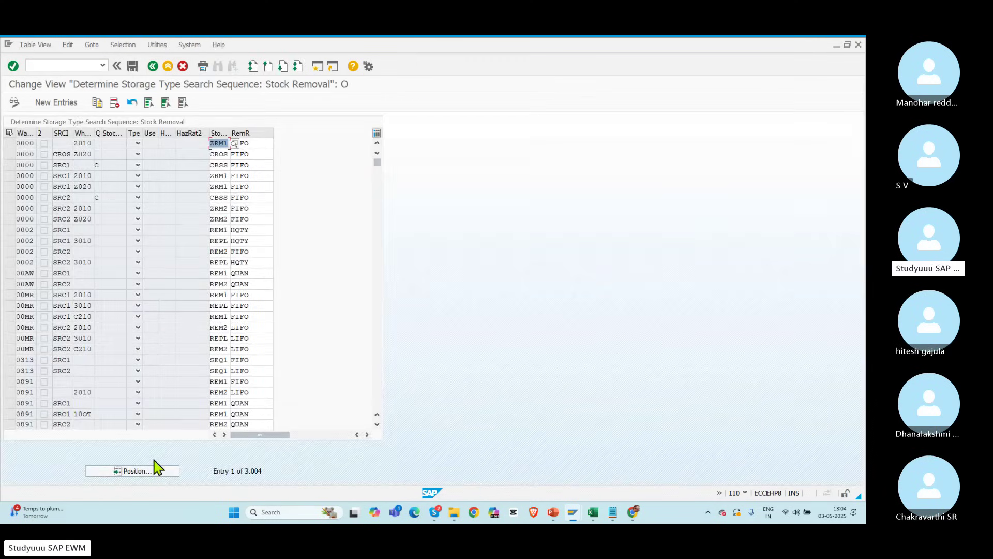
click(138, 470)
text(PO)
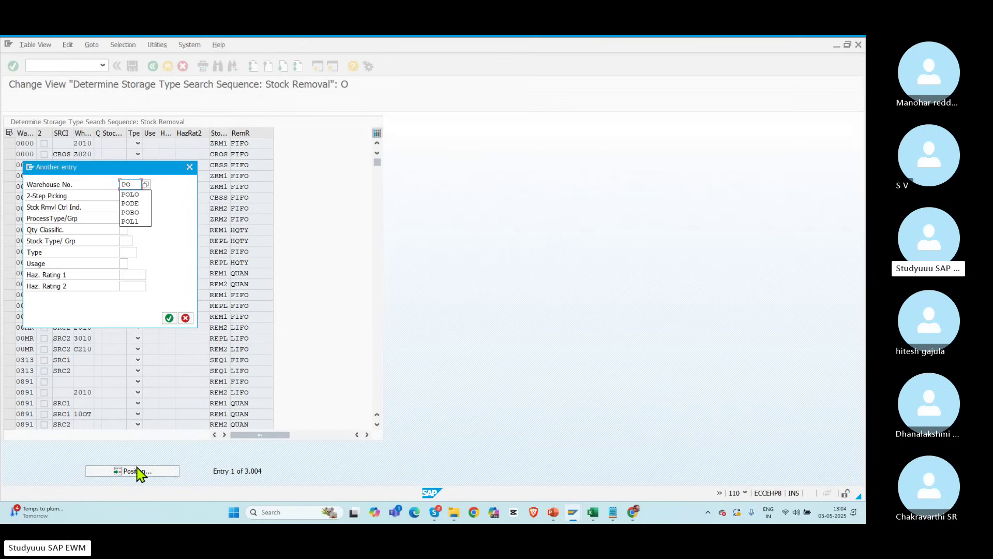
text(LO)
key(Return)
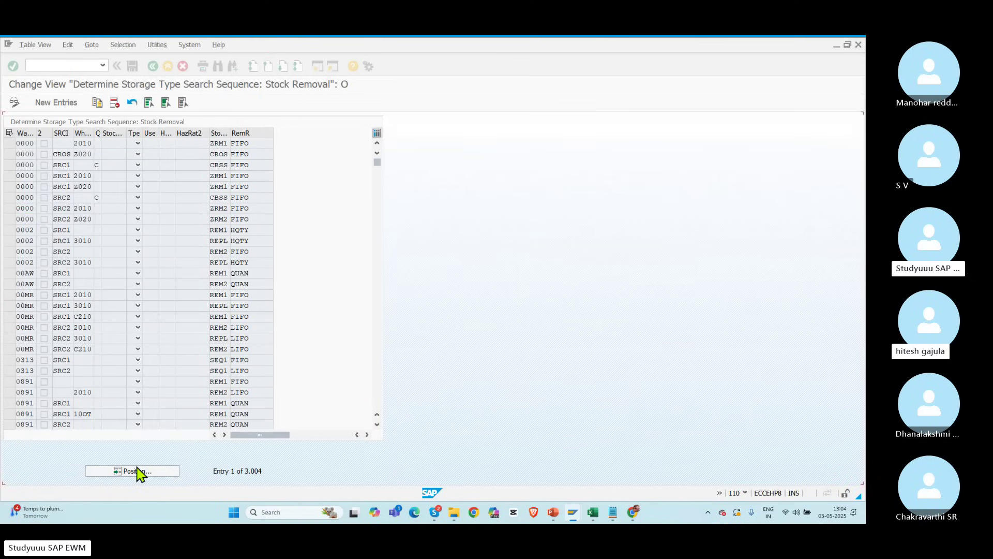
drag(256, 145, 184, 140)
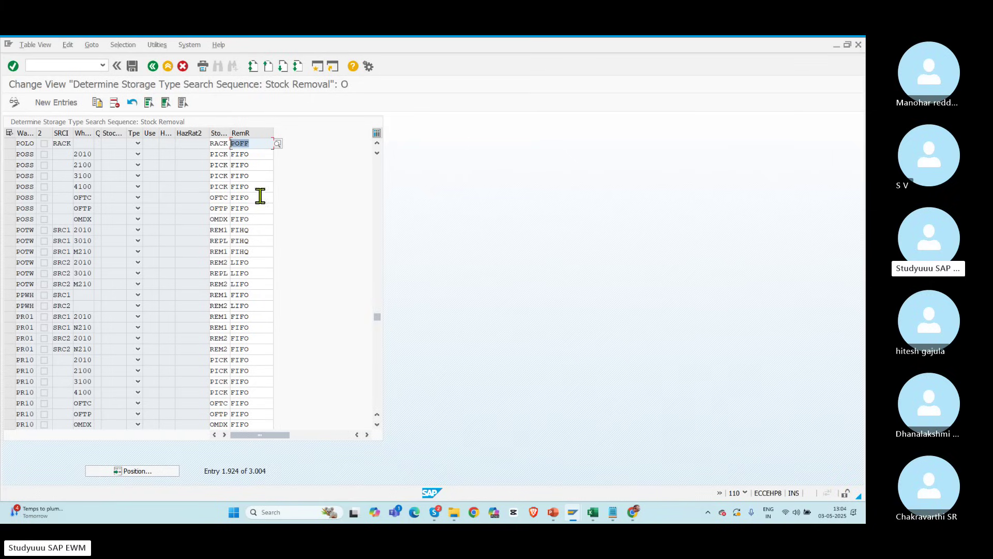
double_click(214, 143)
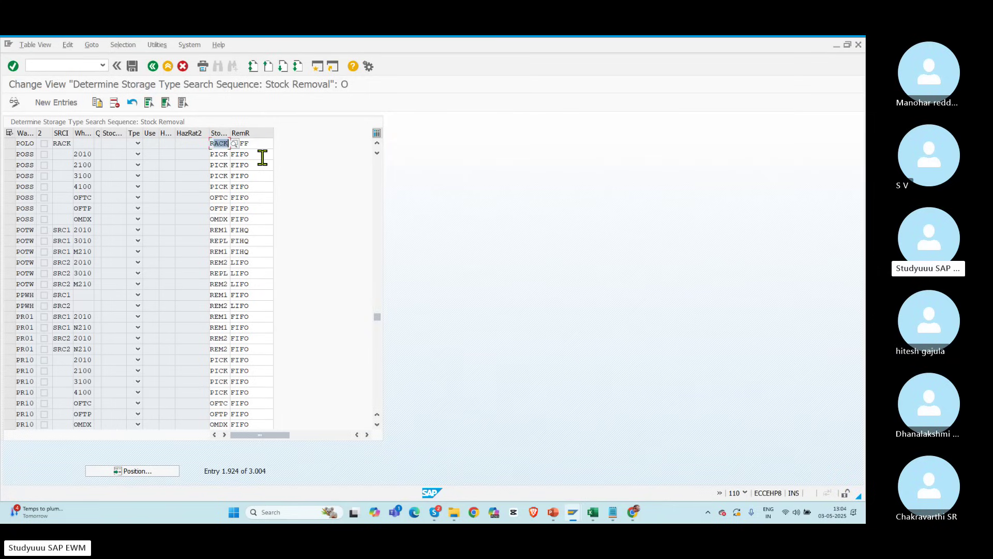
click(153, 67)
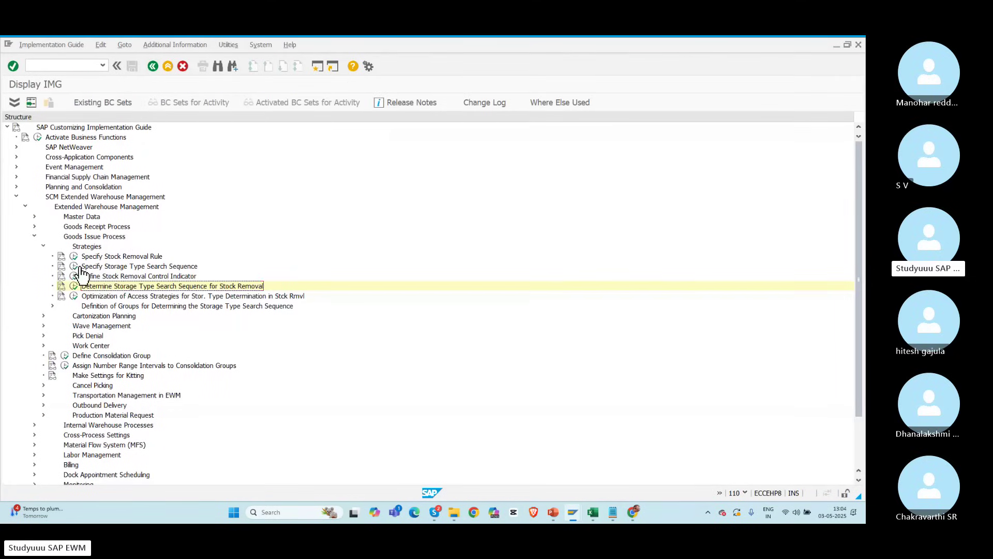
Step: Display POLO's RACK search sequence storage types, RK01–RK04 as sequence 1–4, then back out
click(75, 267)
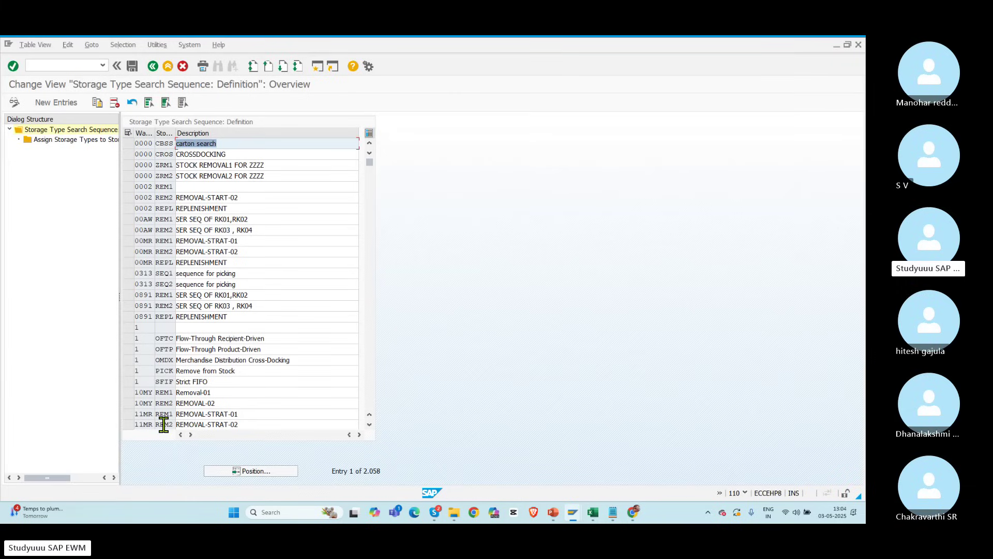
click(243, 474)
text(POLO)
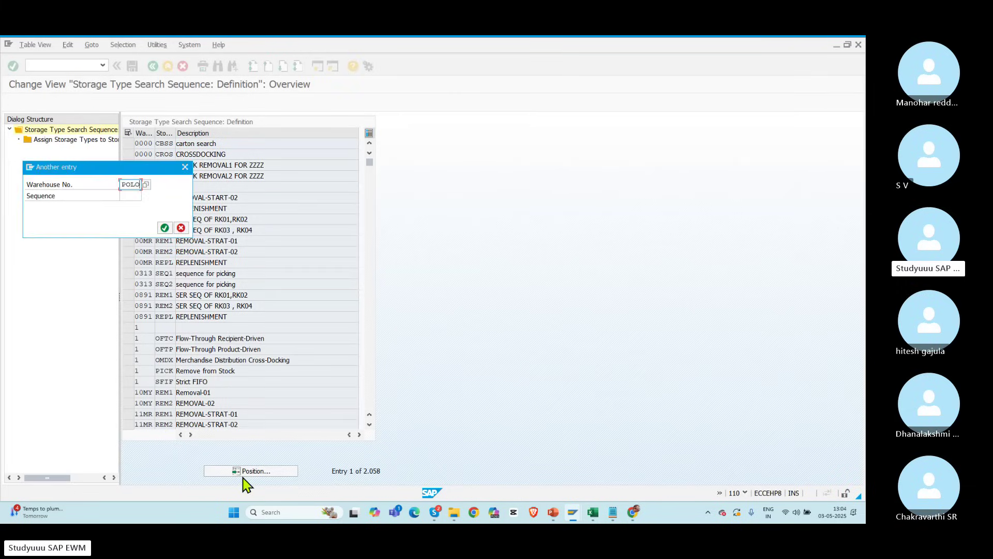
key(Return)
click(127, 143)
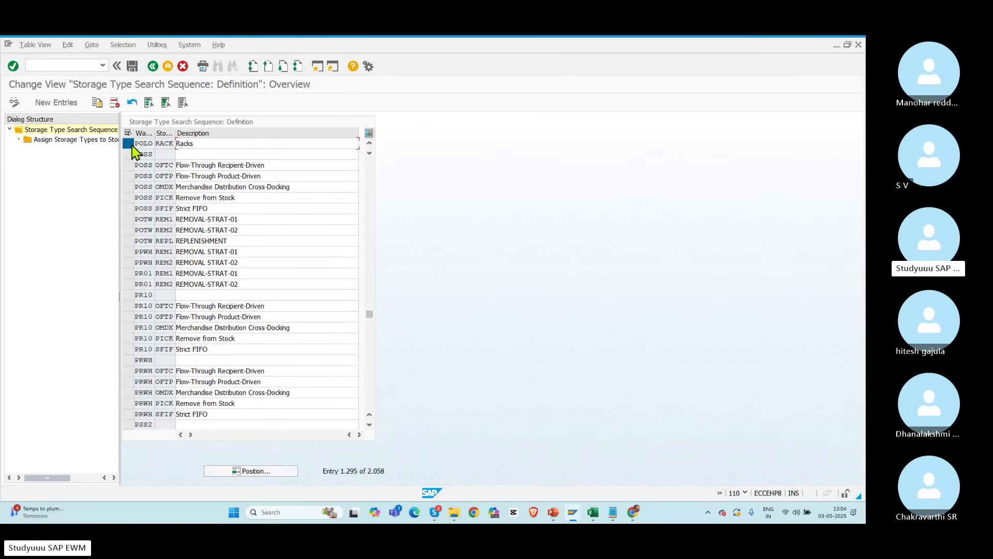
double_click(76, 140)
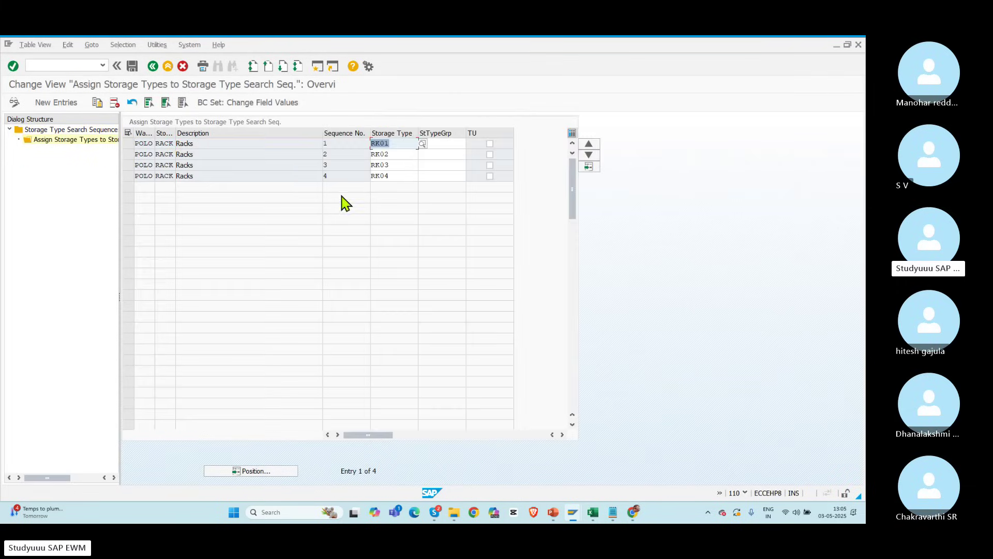
double_click(391, 143)
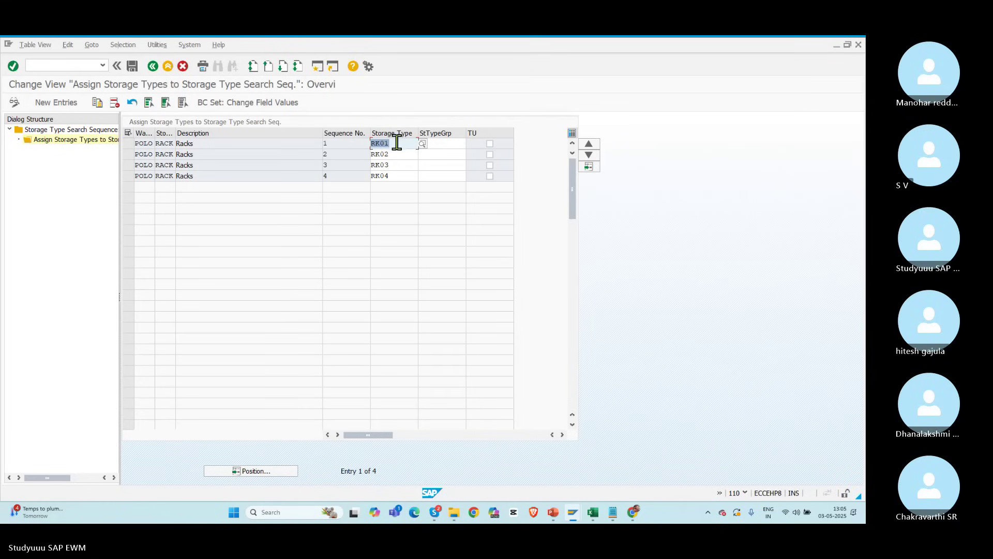
click(153, 67)
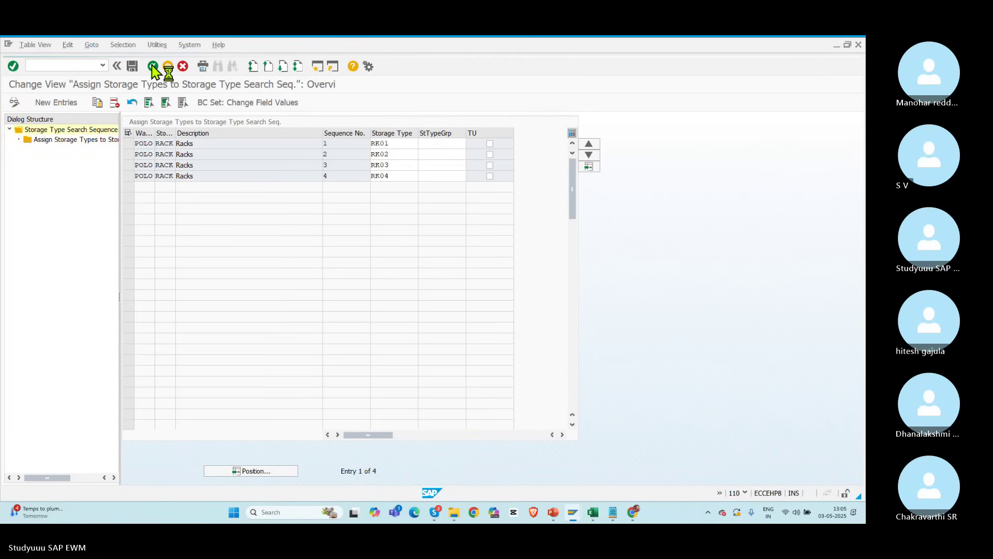
click(153, 67)
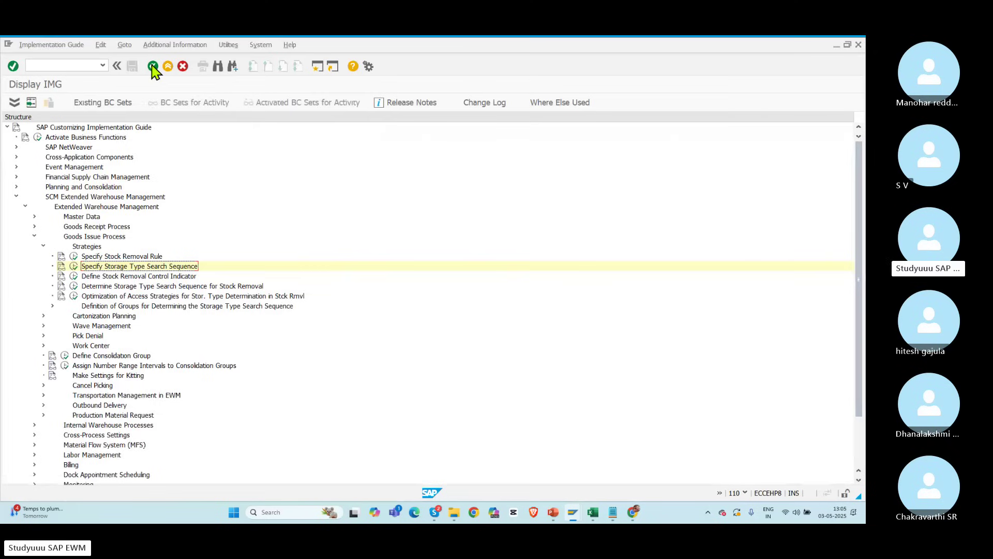
key(alt+Tab)
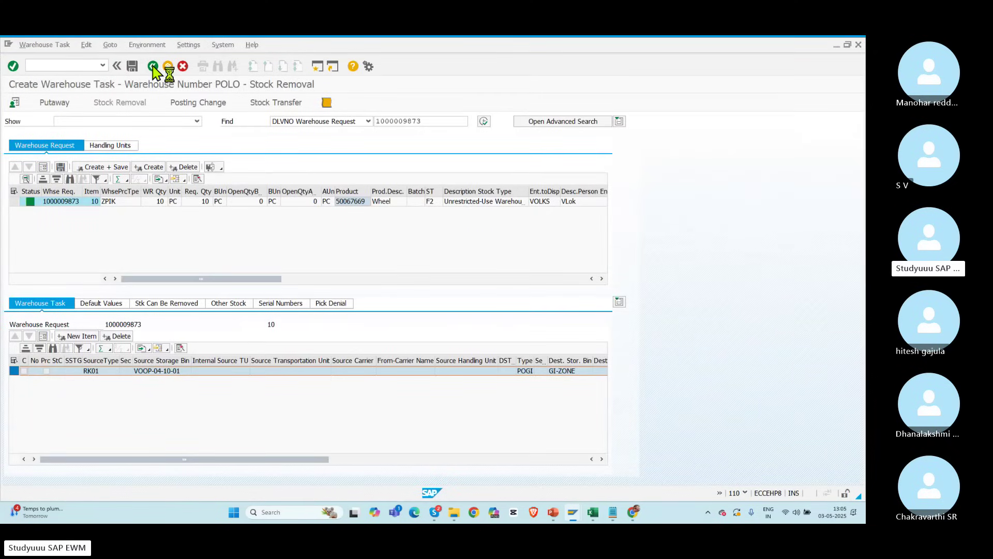
Step: Leave the warehouse task proposing bin VOOP-04-10-01 without saving it
click(153, 66)
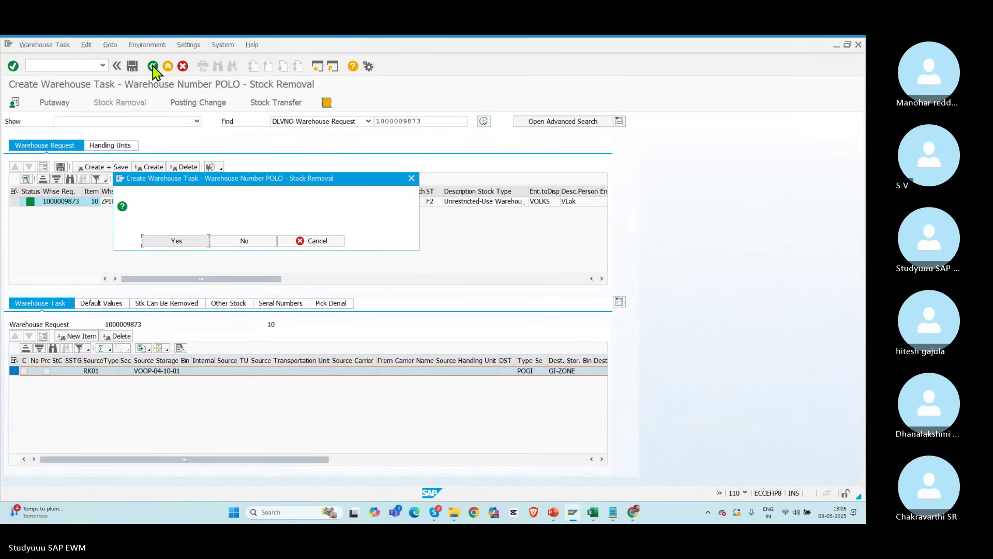
click(234, 243)
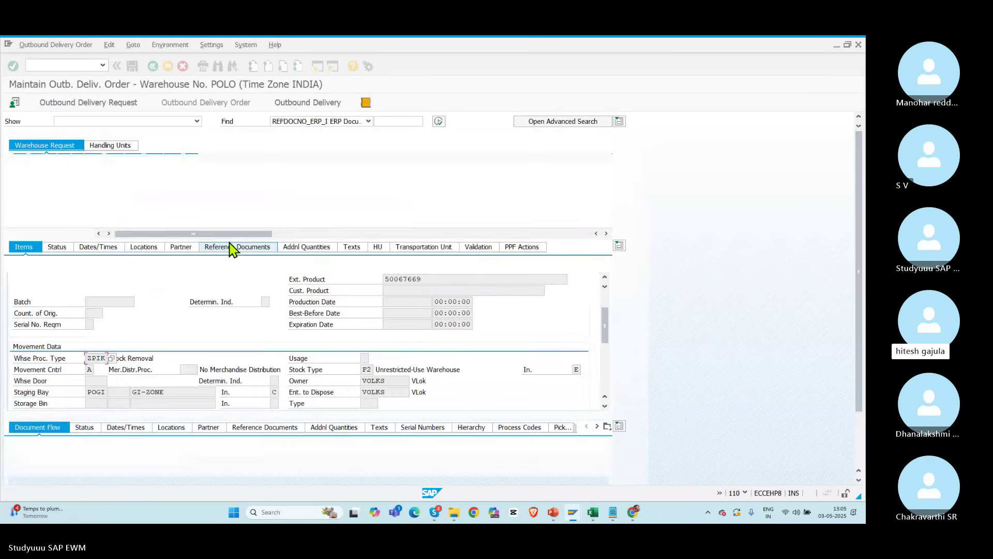
key(alt+Tab)
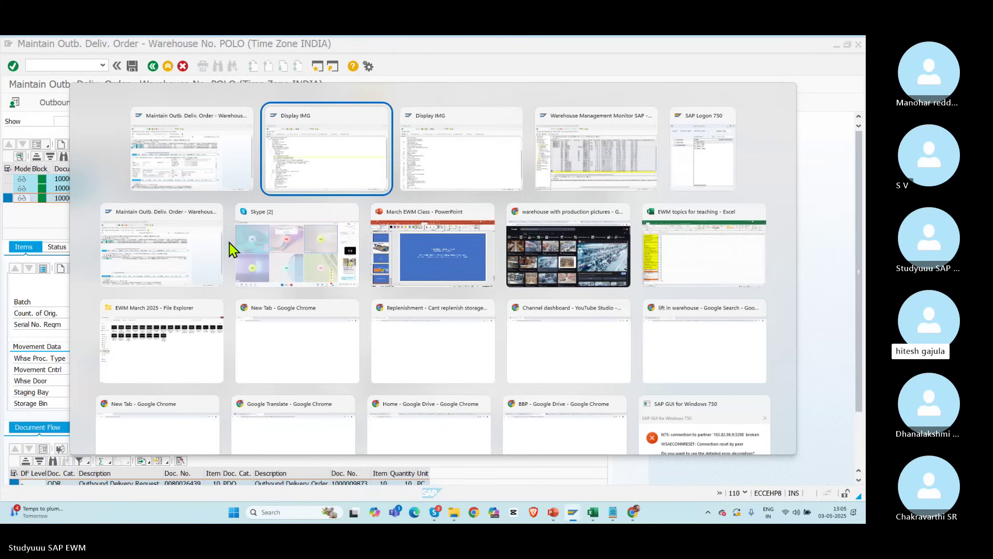
Step: Review the replenishment notes on PowerPoint slide 50 without editing, then return to SAP
key(alt+Tab)
key(alt+Tab)
key(alt+Tab)
key(alt+Tab)
key(alt+Tab)
key(alt+Tab)
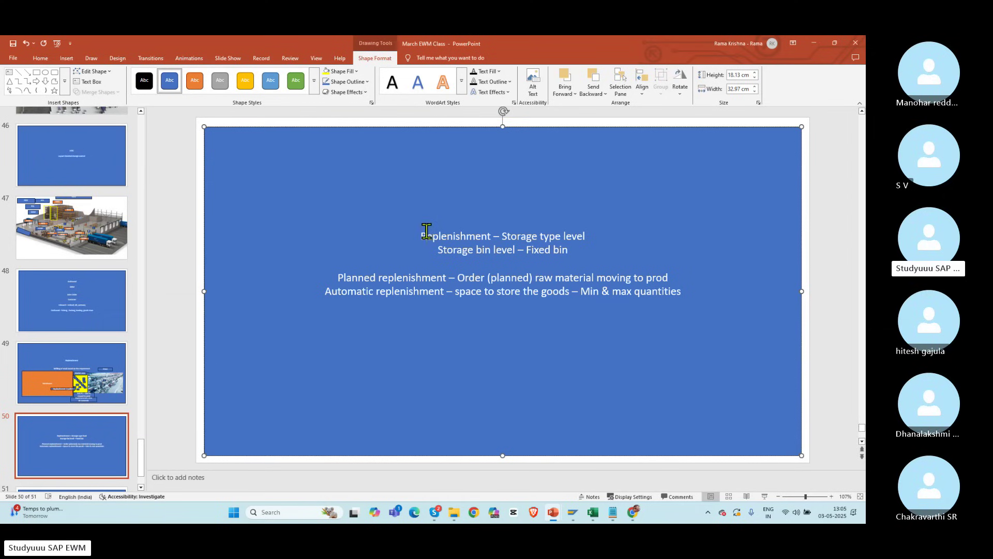
drag(426, 230, 575, 249)
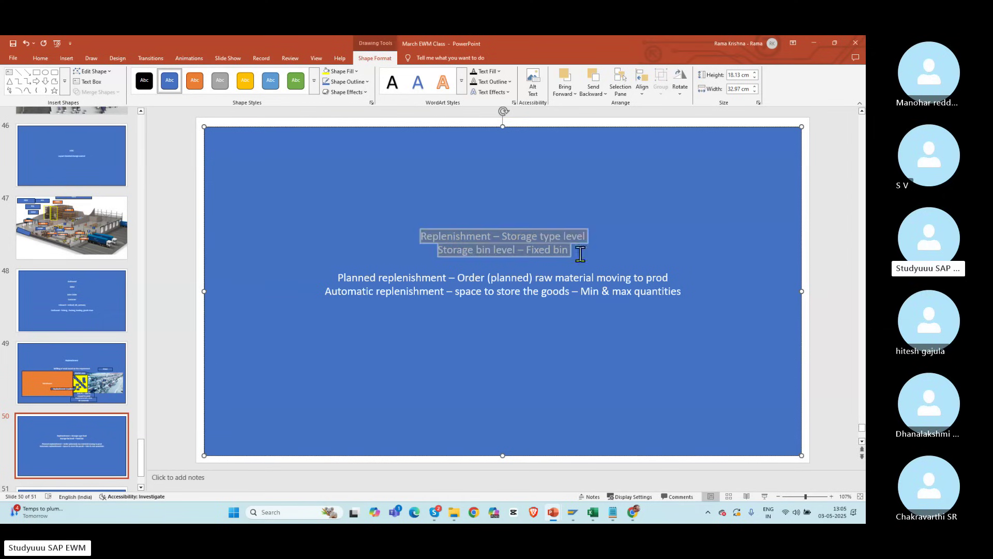
click(534, 321)
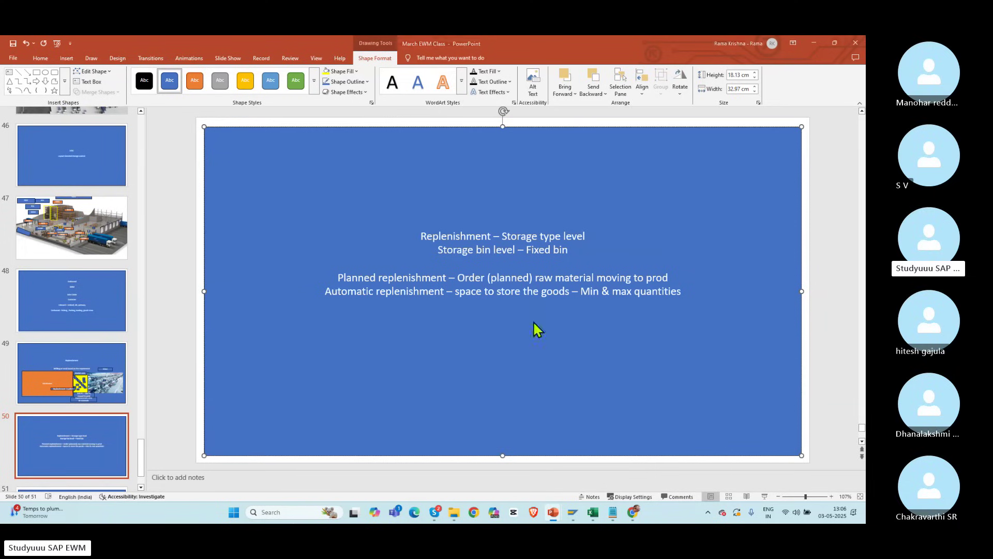
key(alt+Tab)
key(alt+Tab)
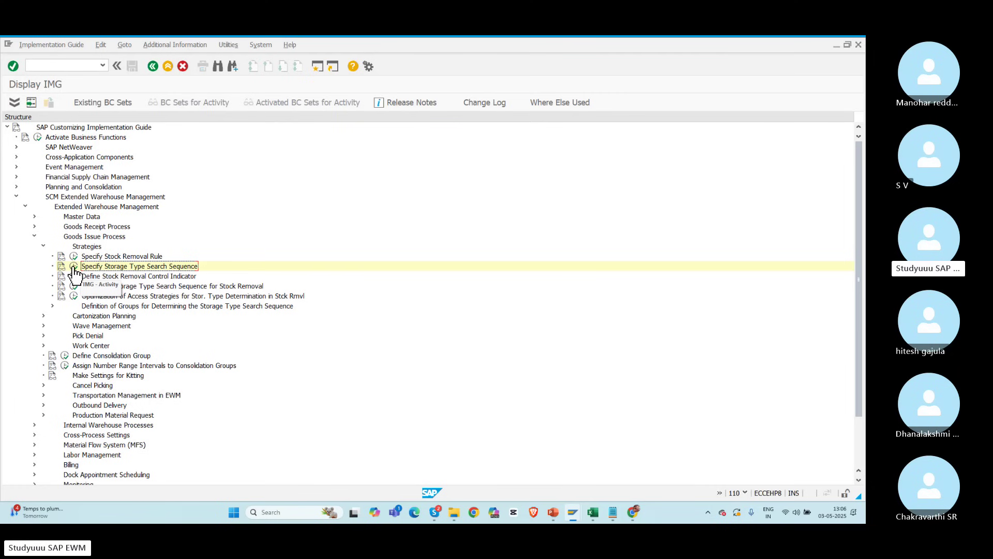
Step: Revisit Specify Storage Type Search Sequence, dismiss the connection error, and return to PowerPoint
click(73, 267)
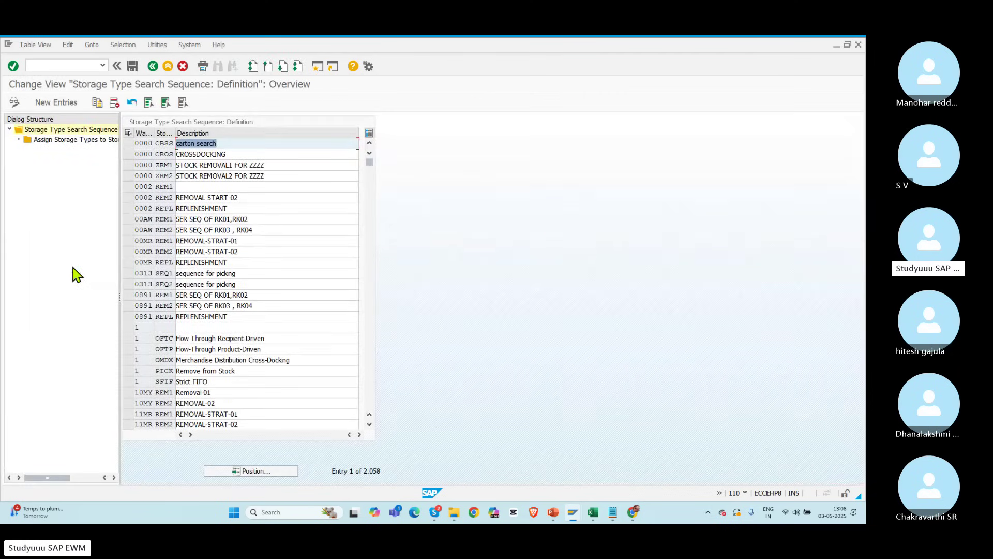
click(153, 67)
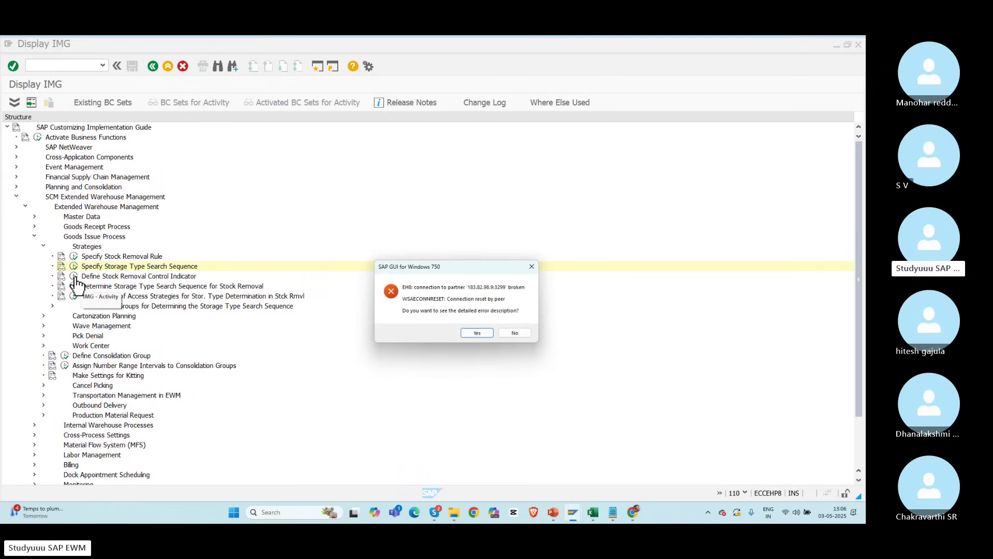
click(516, 335)
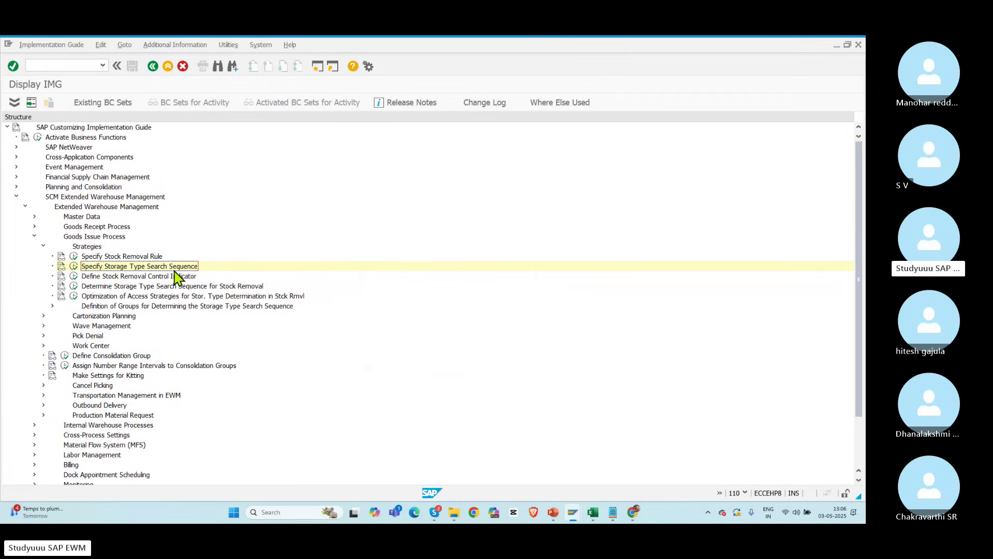
click(100, 278)
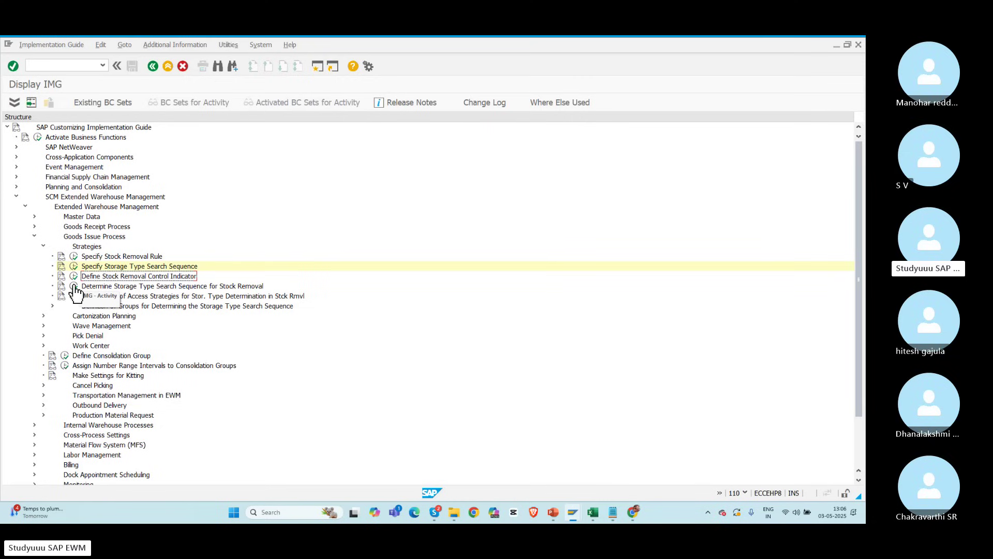
key(alt+Tab)
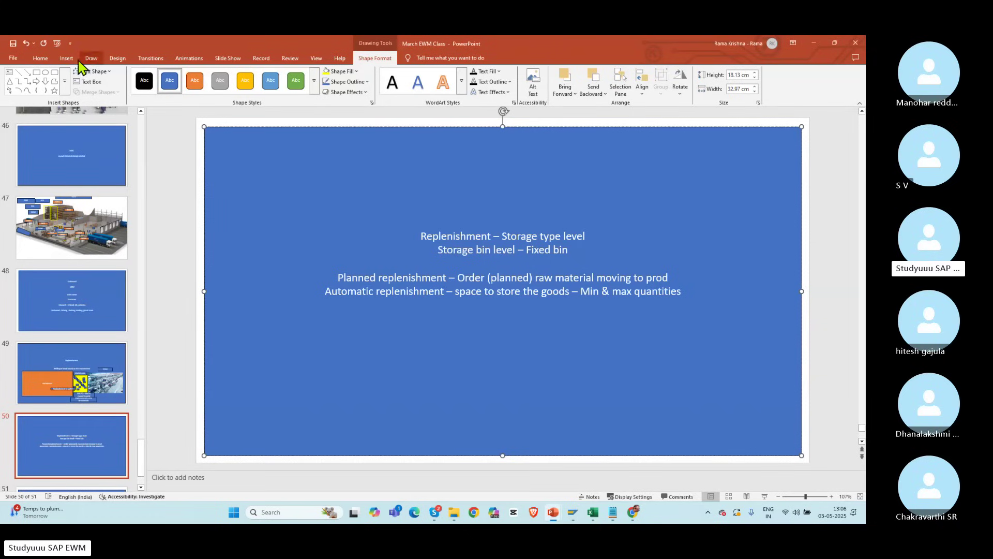
Step: Draw a rectangle labelled 'Warehouse' in slide 50's lower-left area
click(41, 59)
click(152, 150)
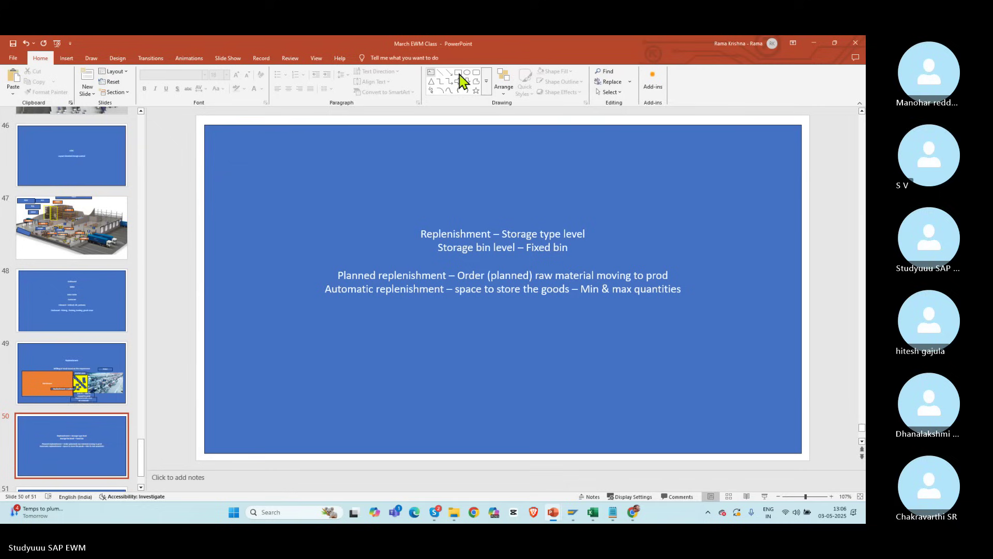
click(458, 73)
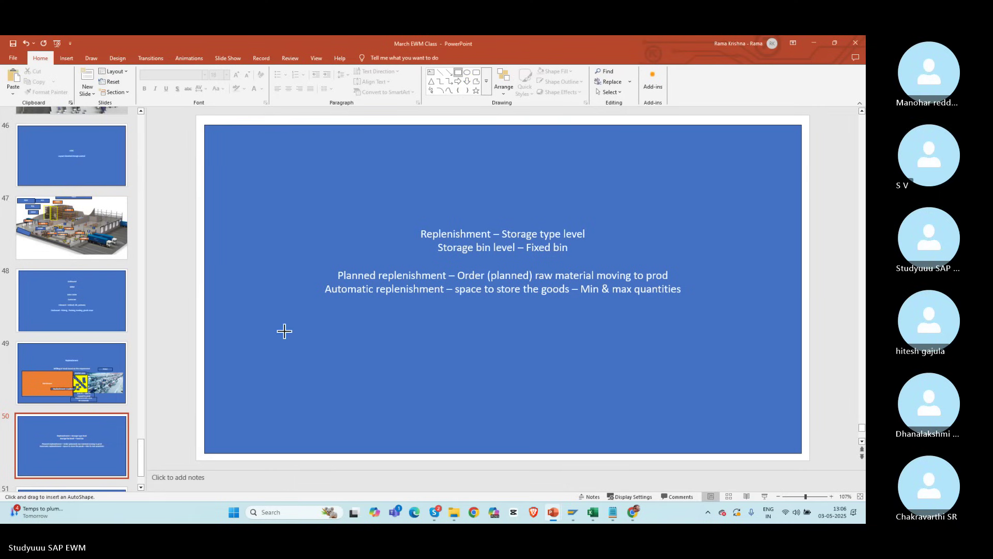
drag(279, 328, 449, 450)
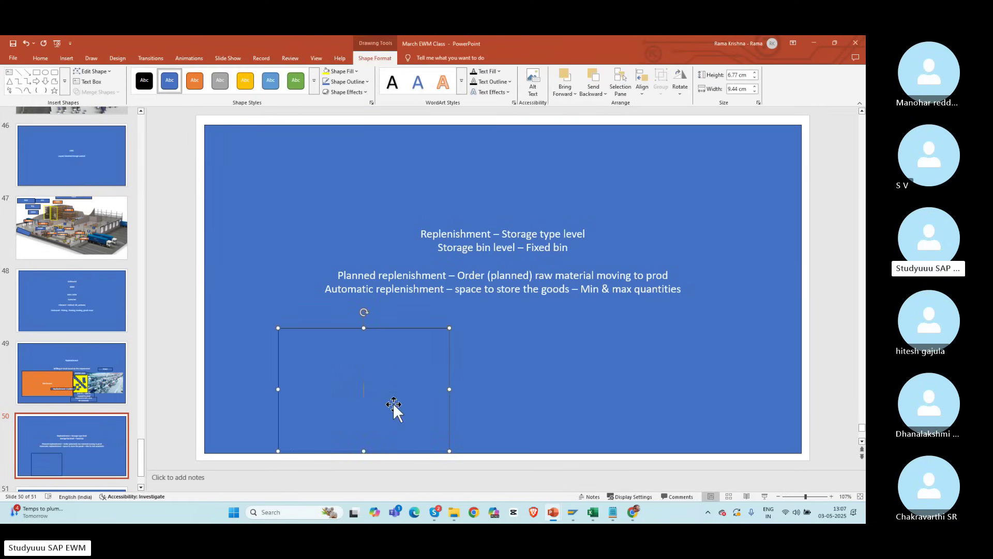
text(Warehouse)
click(303, 253)
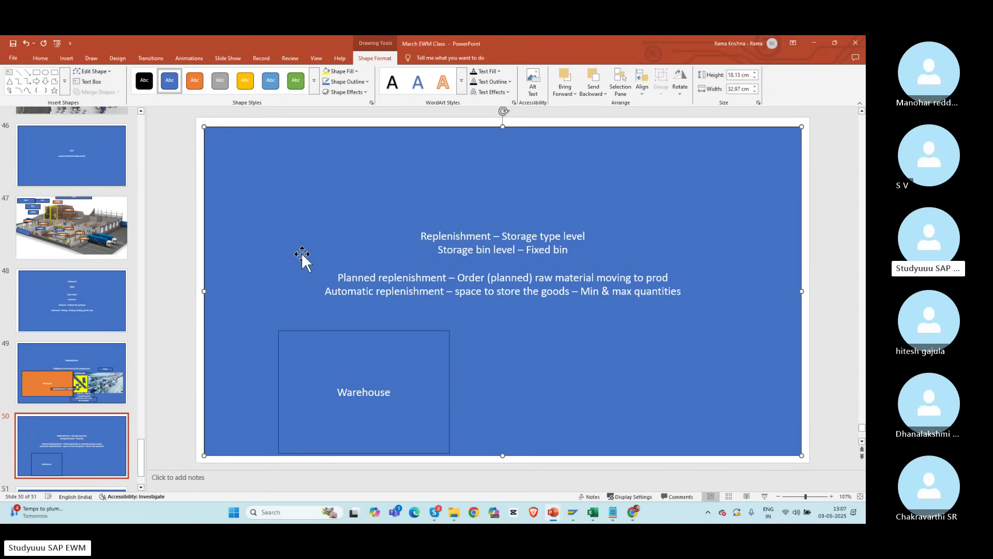
click(36, 73)
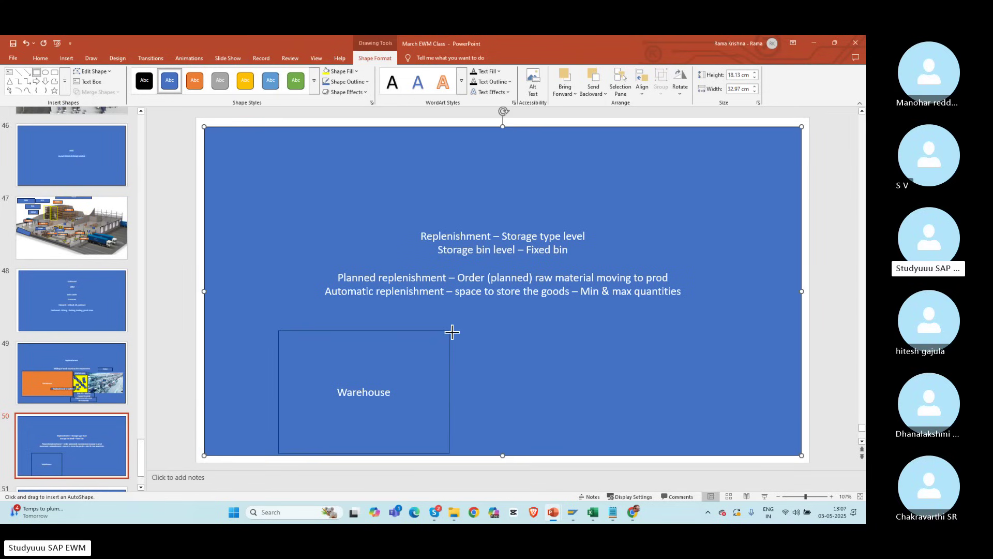
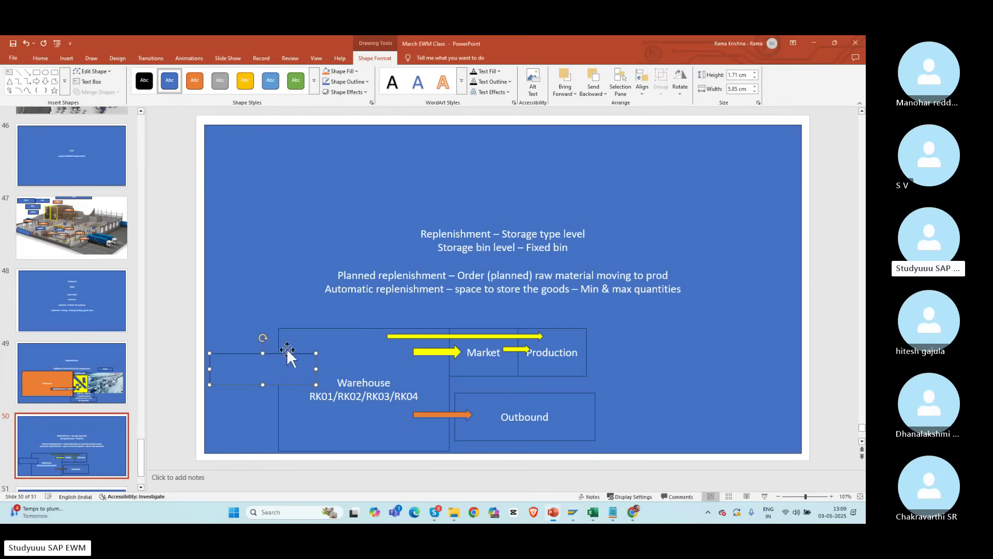
Step: Move the 50067669 box onto the Warehouse box's left edge and fill it light green
click(307, 289)
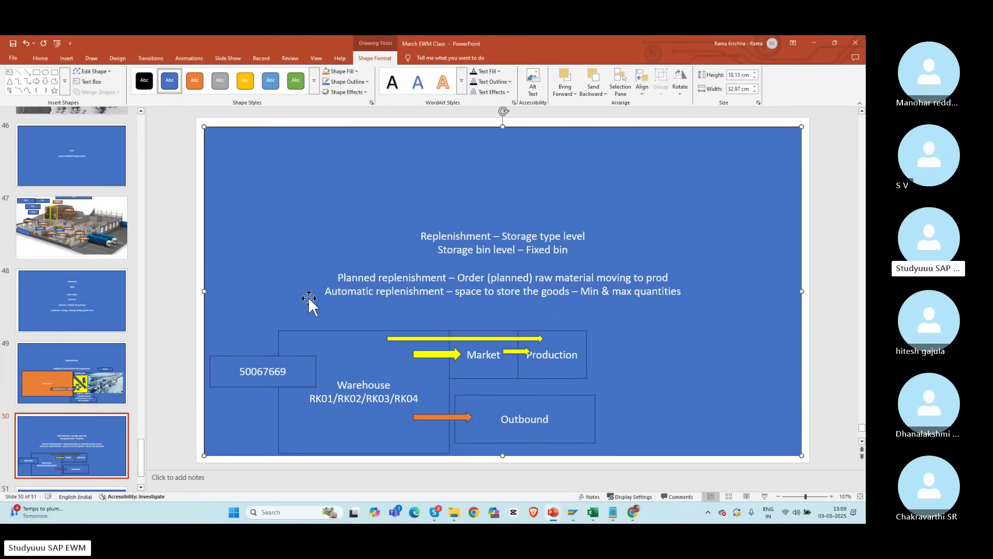
drag(301, 371, 316, 391)
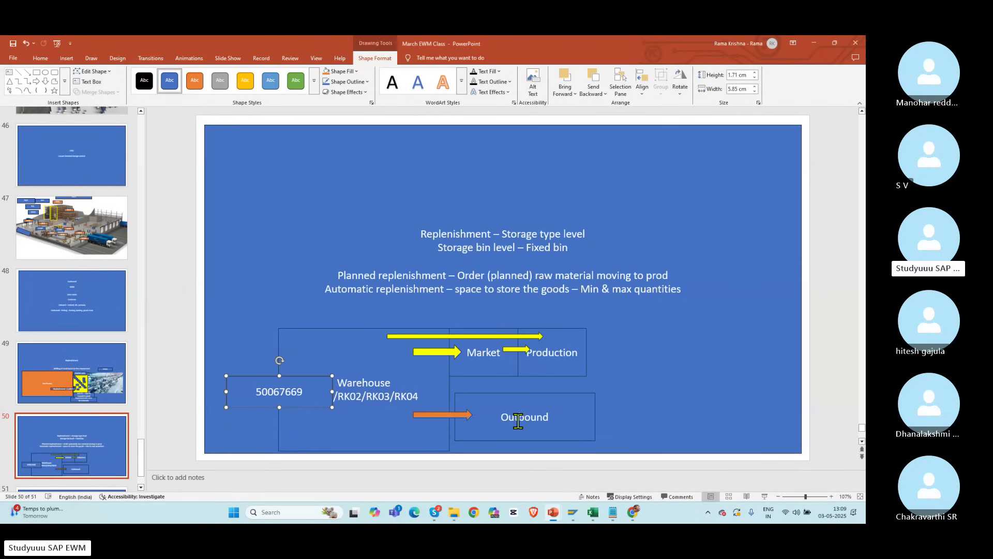
click(345, 71)
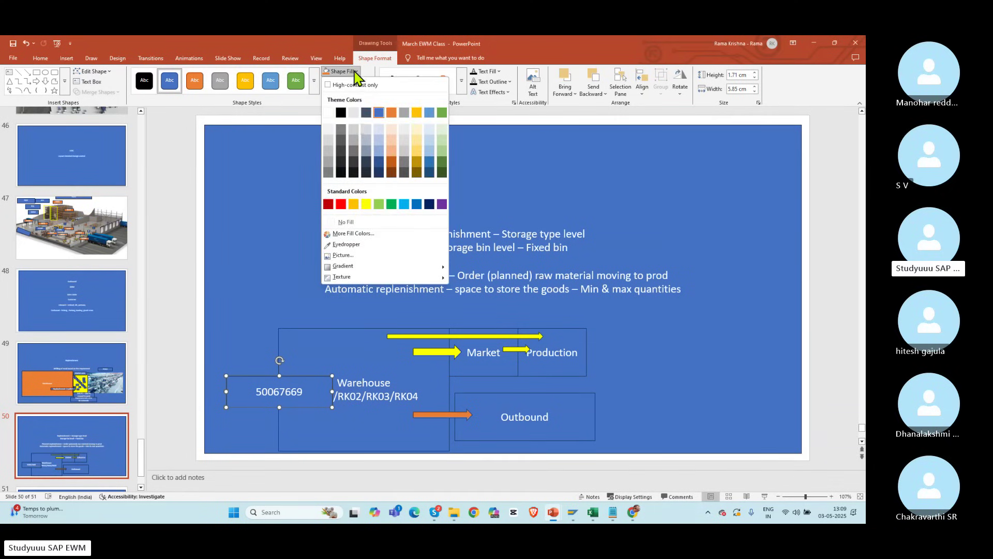
click(380, 204)
click(297, 209)
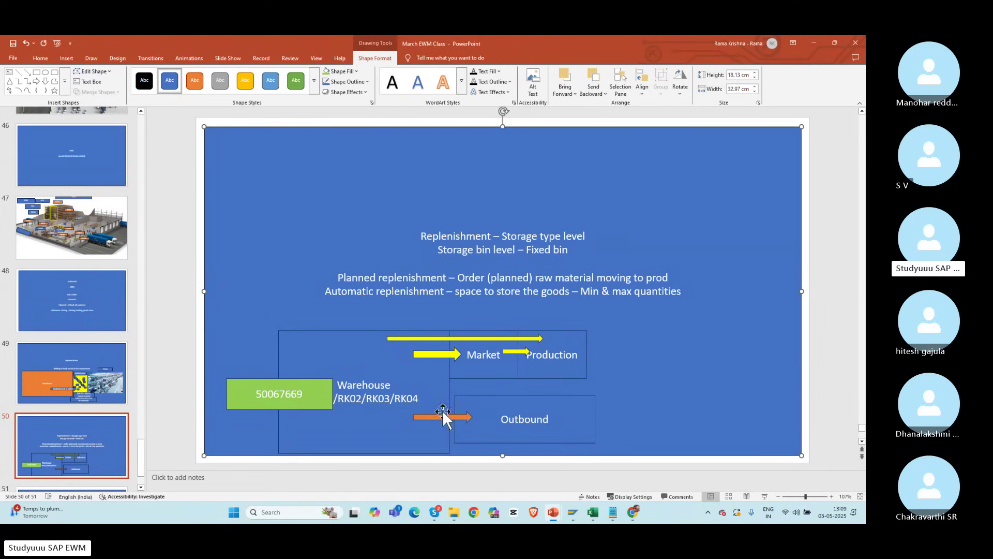
click(258, 395)
double_click(258, 396)
key(ctrl+c)
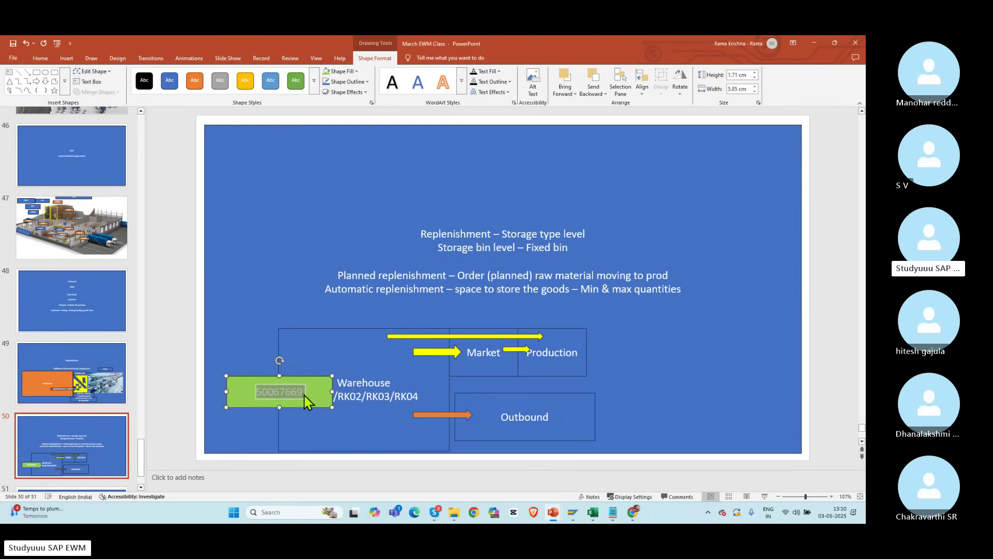
key(alt+Tab)
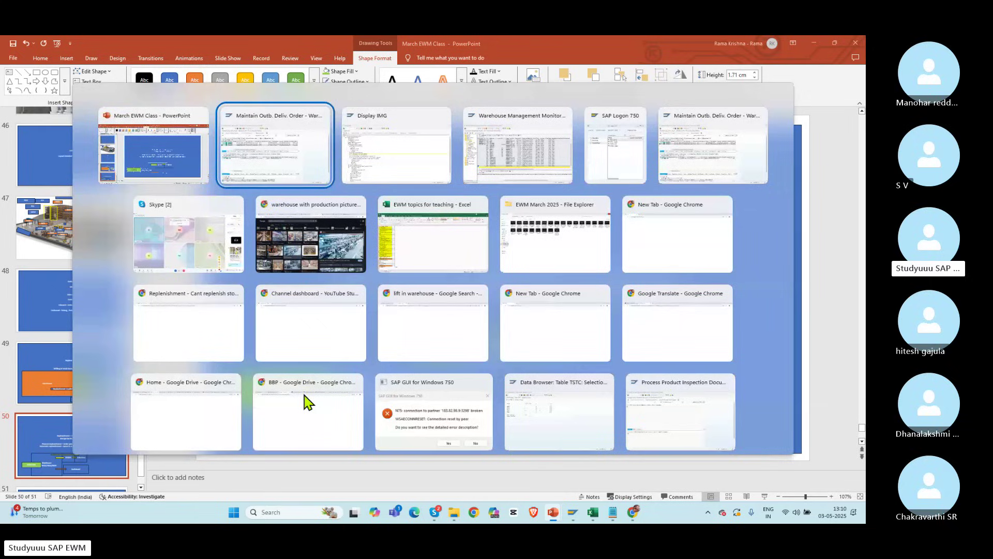
Step: Run /n/scwm/mat1 in SAP and display warehouse product 50067669
key(Tab)
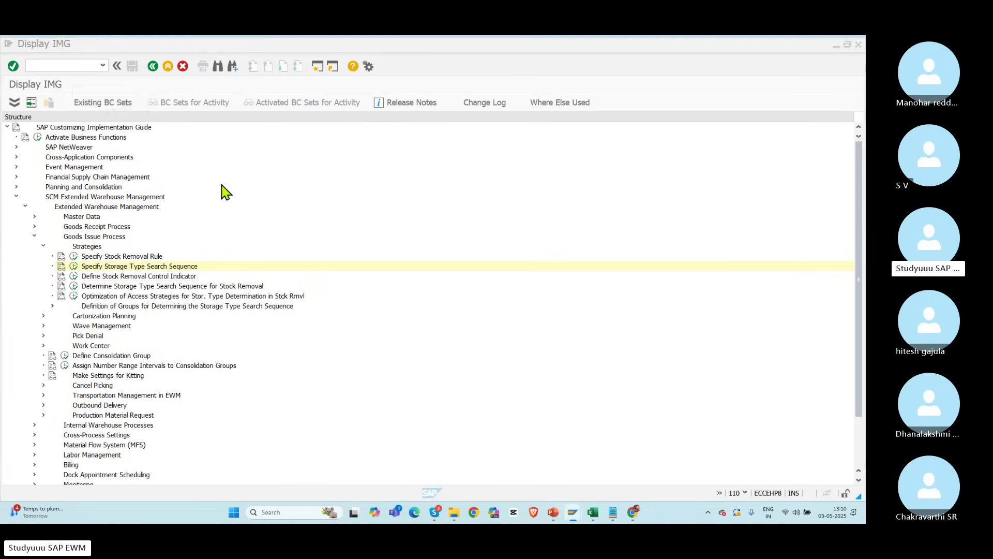
key(alt+Tab)
key(Tab)
key(Tab)
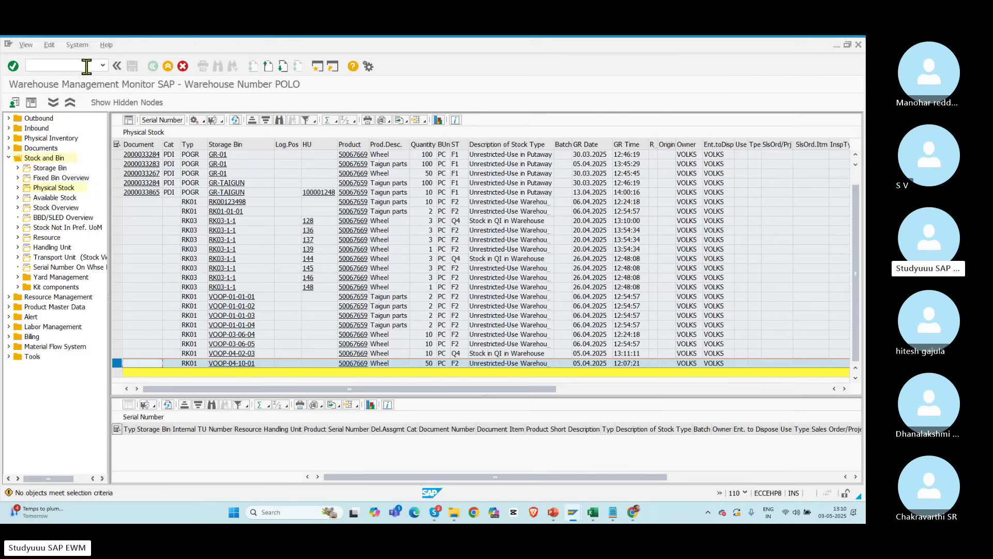
text(/n/scwm/mat1)
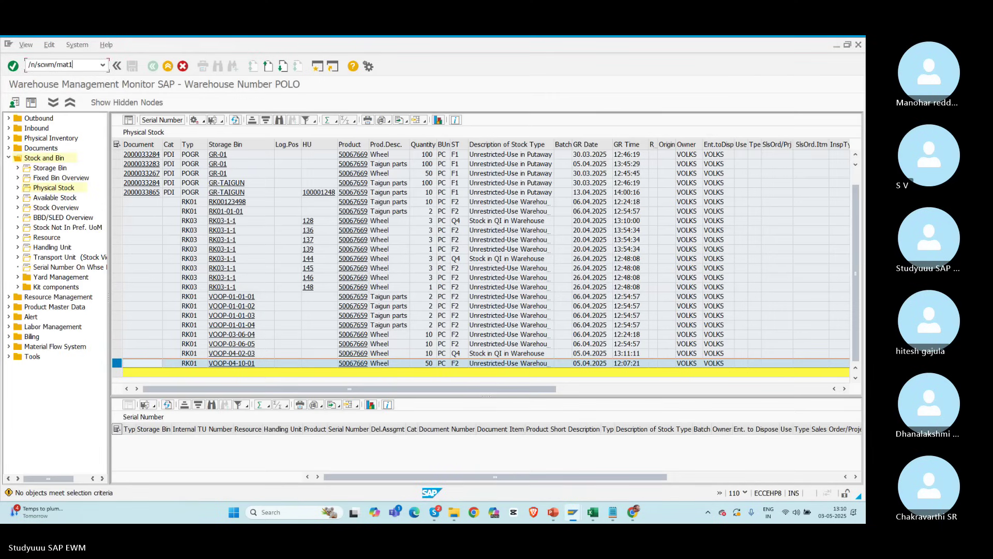
key(Return)
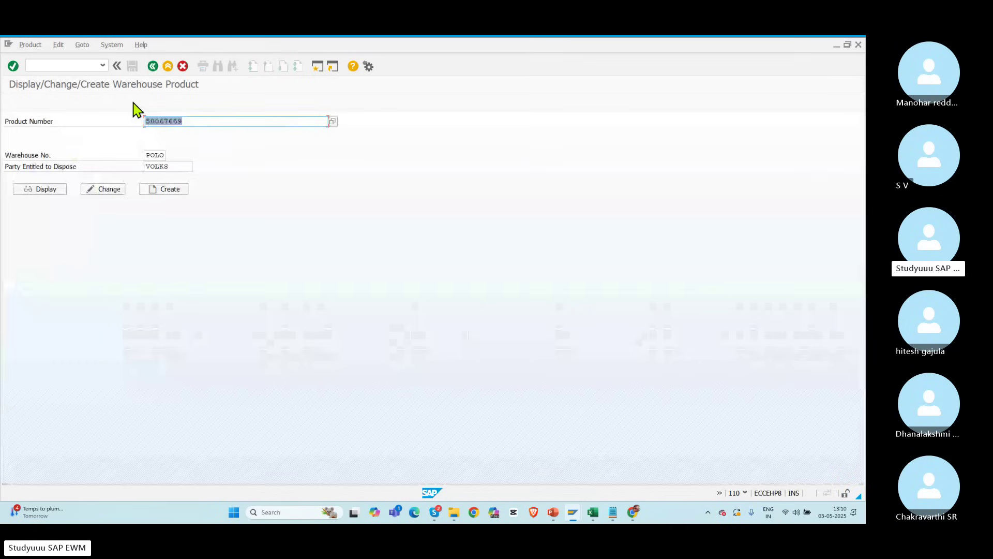
key(ctrl+v)
click(60, 191)
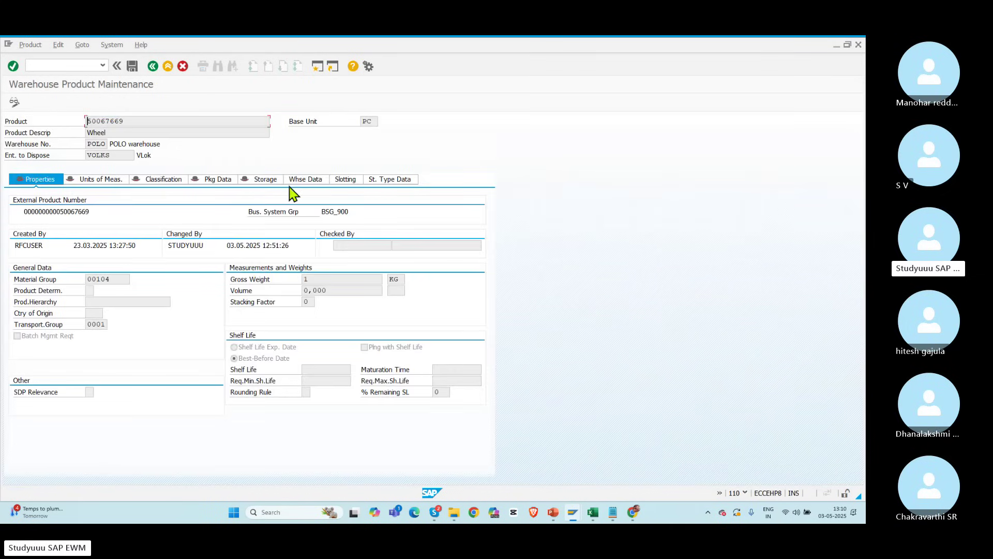
Step: Open the product's warehouse data and highlight the stock removal control indicator RACK (Racks)
click(303, 182)
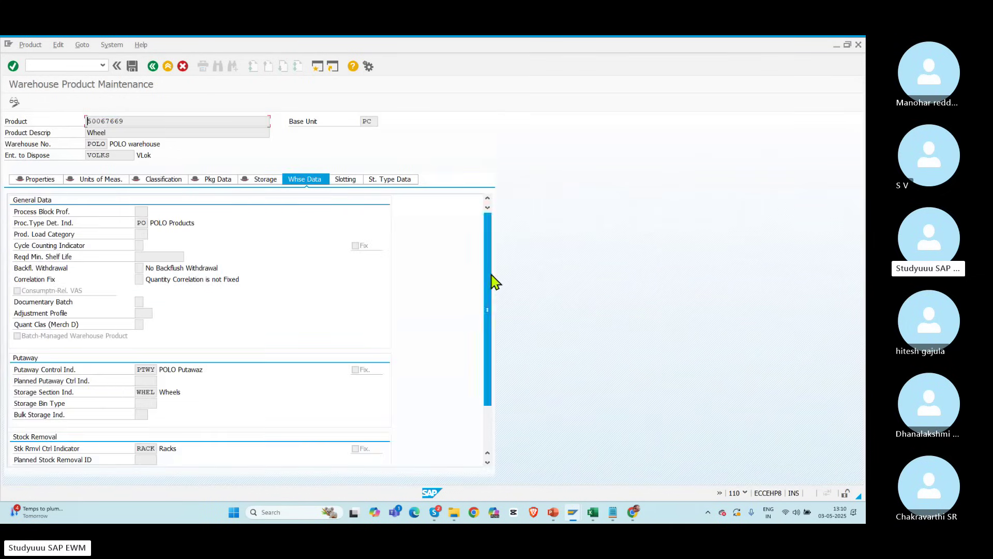
drag(492, 304, 480, 393)
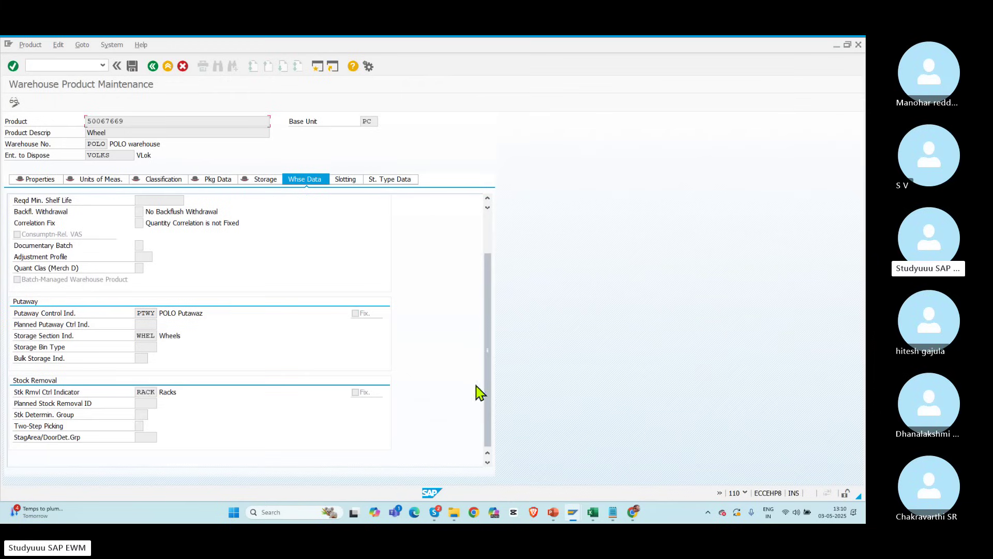
double_click(145, 392)
click(139, 392)
key(alt+Tab)
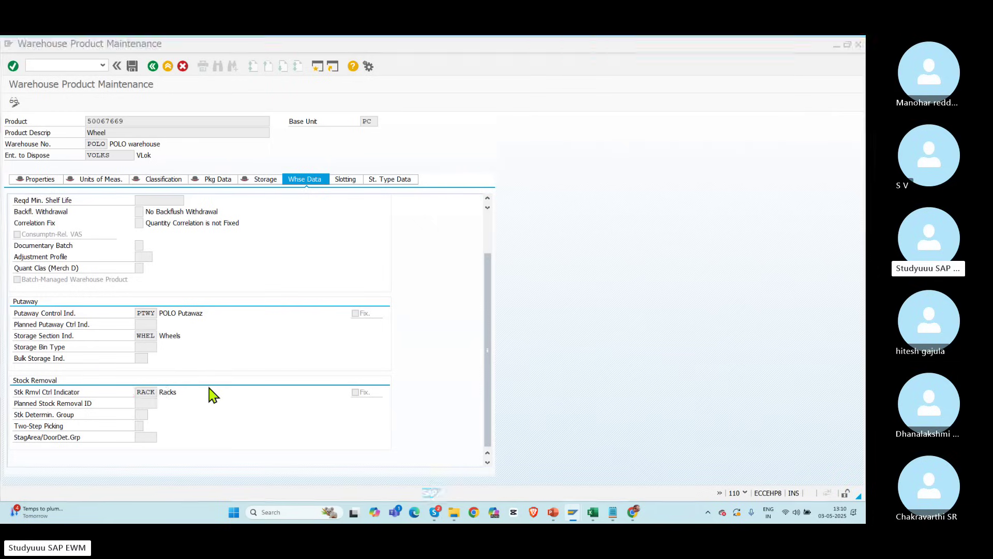
key(alt+Tab)
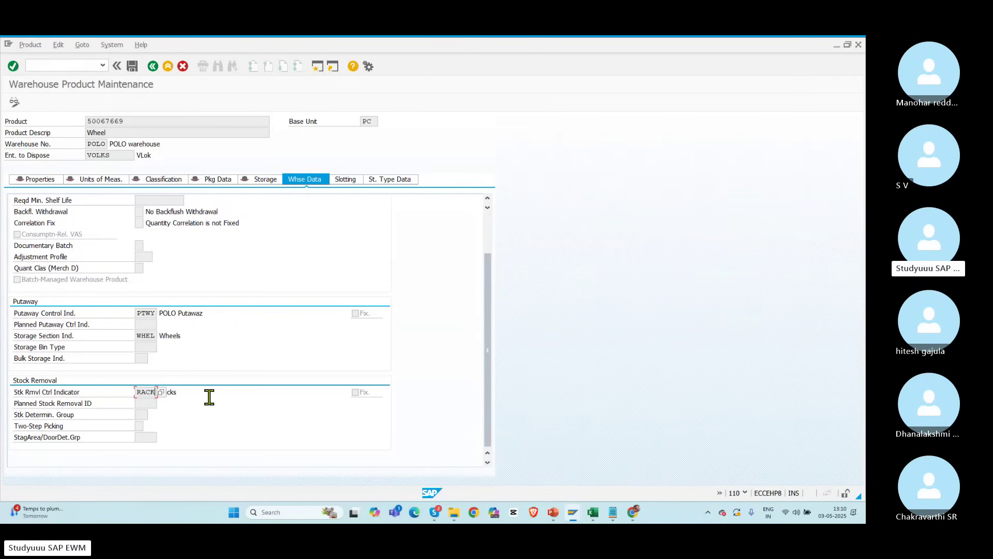
drag(138, 389, 162, 391)
drag(182, 392, 157, 392)
Step: Select product number 50067669 in the product field
drag(127, 120, 56, 121)
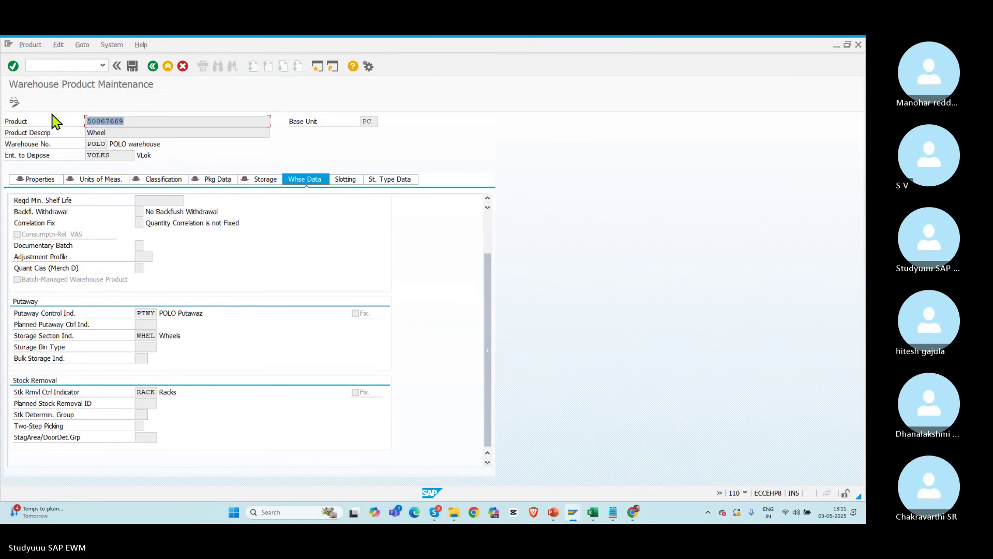
click(112, 120)
double_click(112, 120)
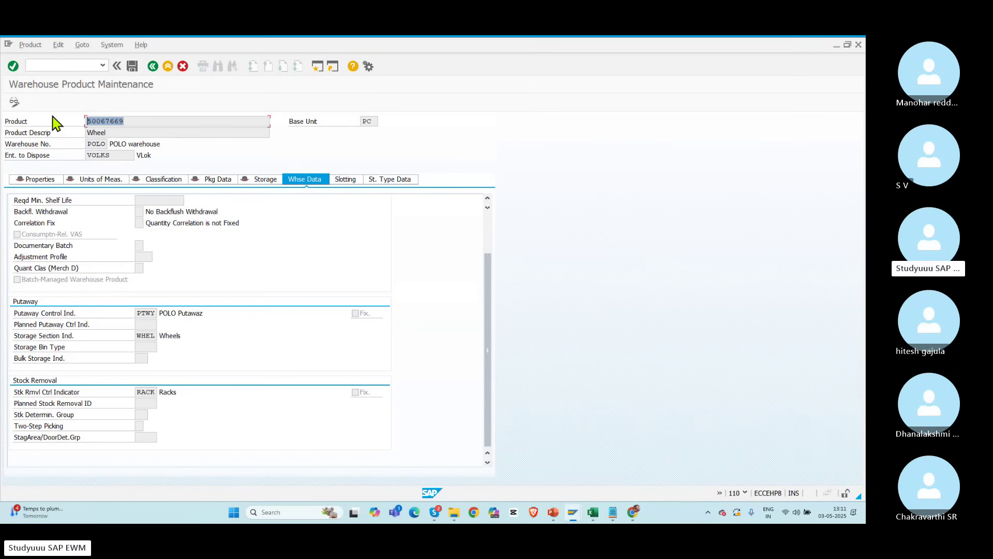
key(alt+Tab)
key(alt+Tab)
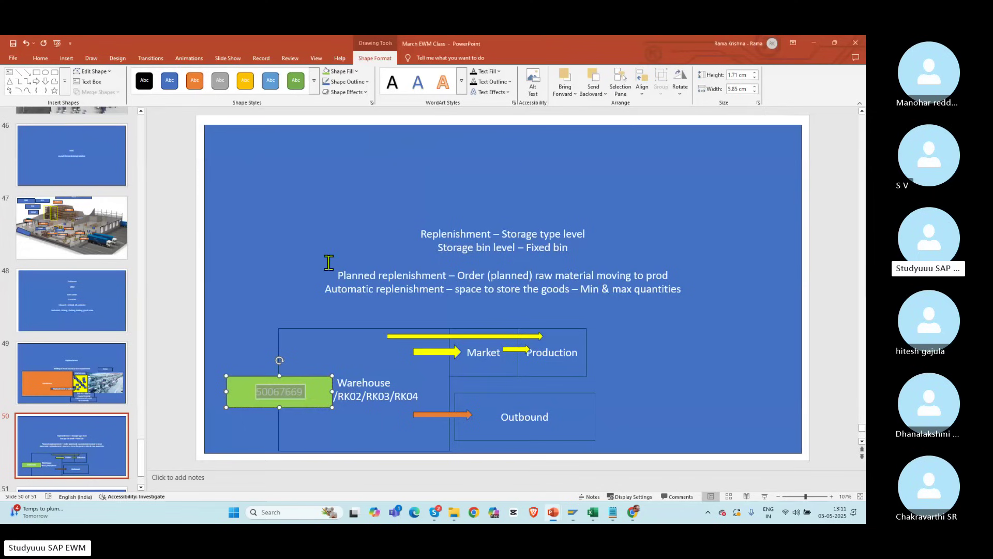
Step: Relabel the Outbound box on the replenishment slide as 'Customer-OBD'
click(328, 263)
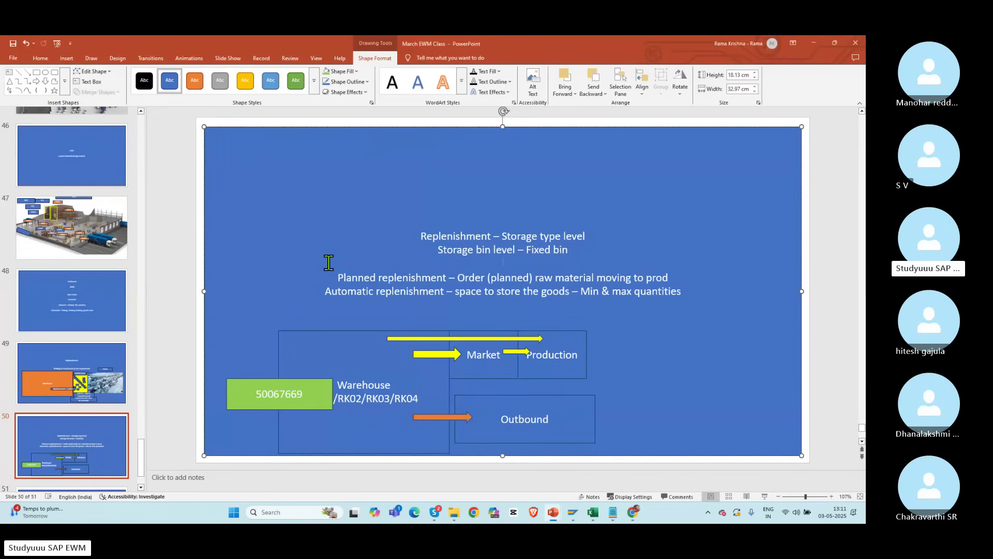
click(557, 414)
drag(558, 414, 499, 418)
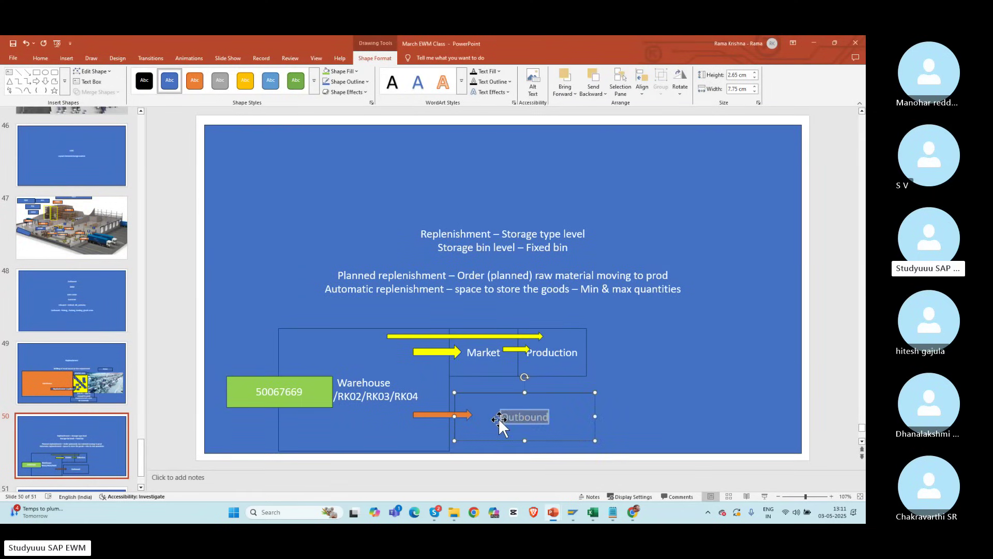
text(Customer-OBD)
click(663, 381)
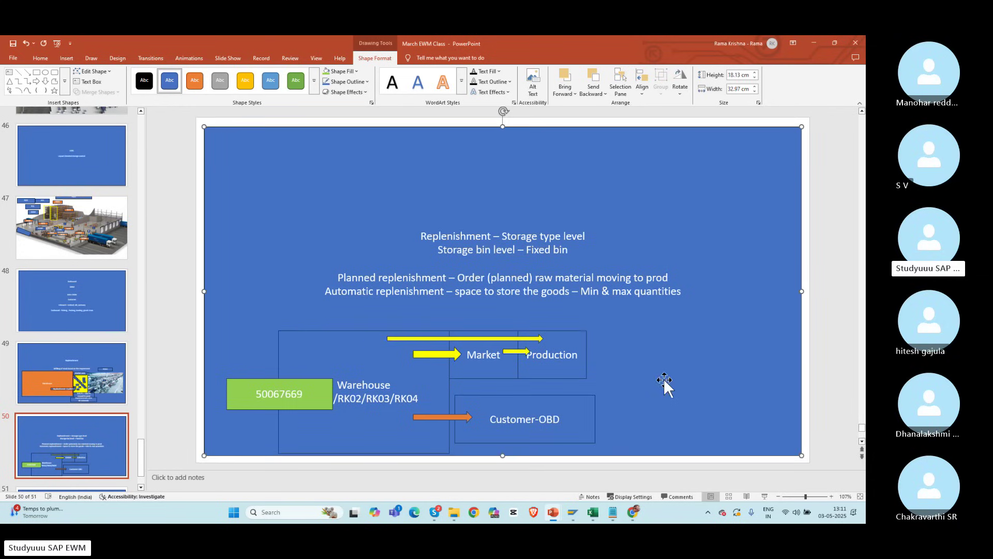
Step: Delete the long yellow arrow above Market and the small arrow between Market and Production
click(465, 338)
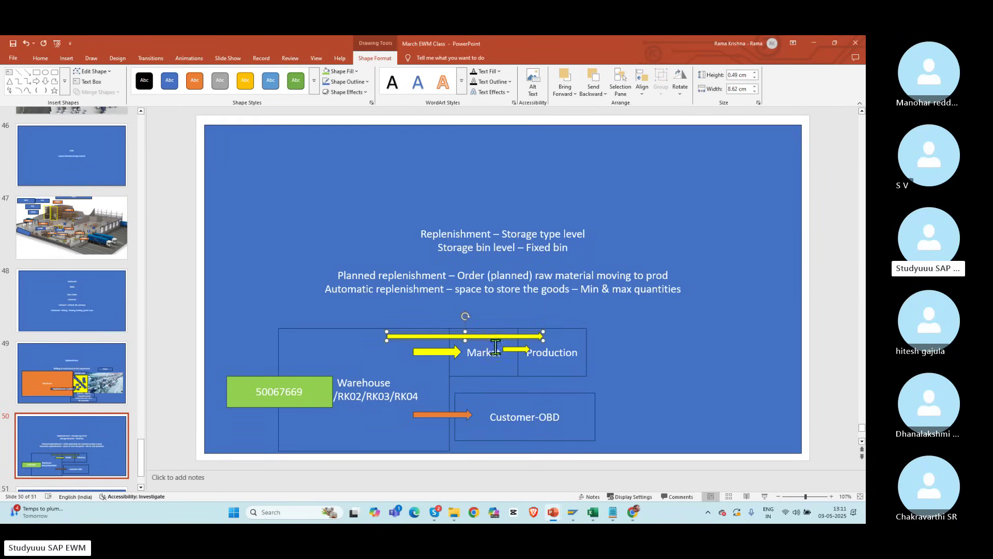
key(Delete)
click(513, 349)
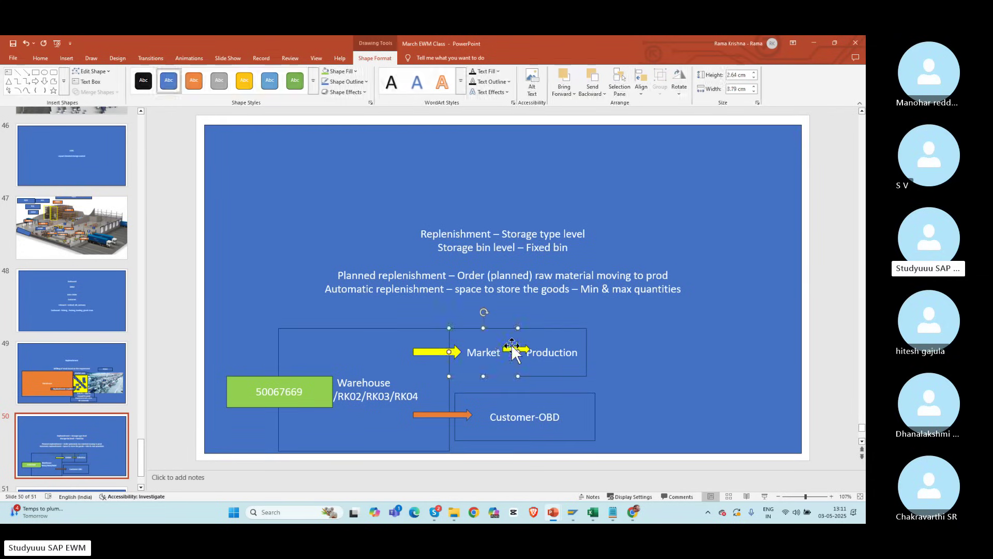
click(525, 344)
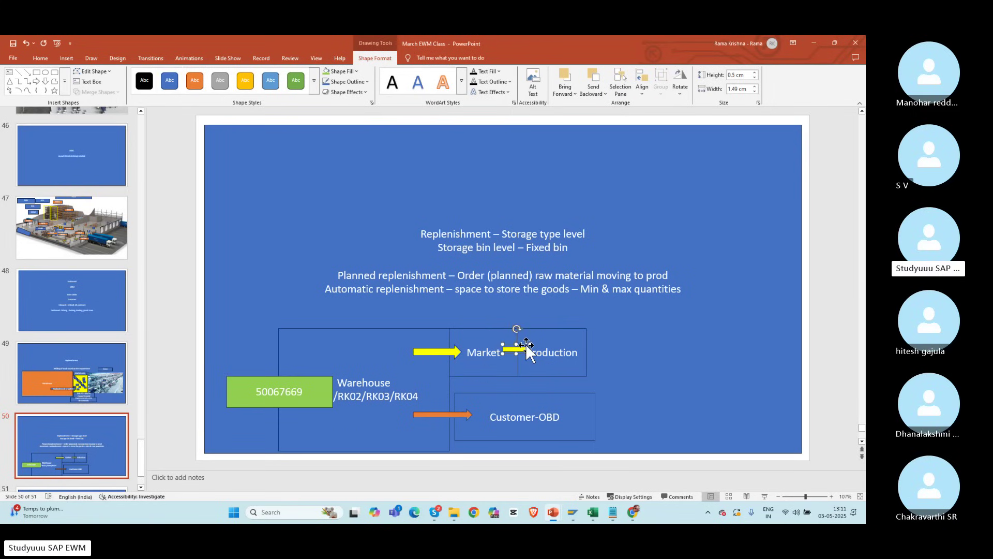
key(Delete)
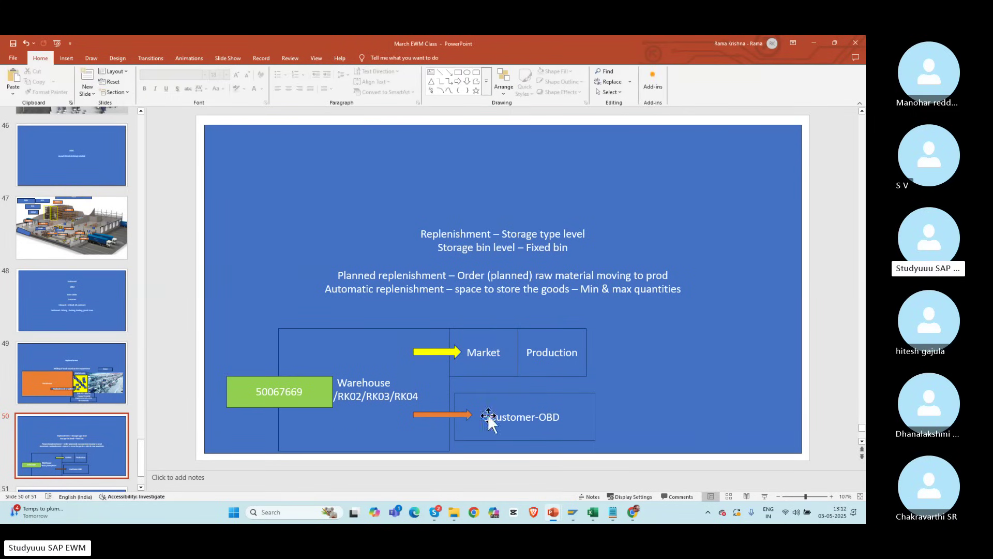
click(538, 411)
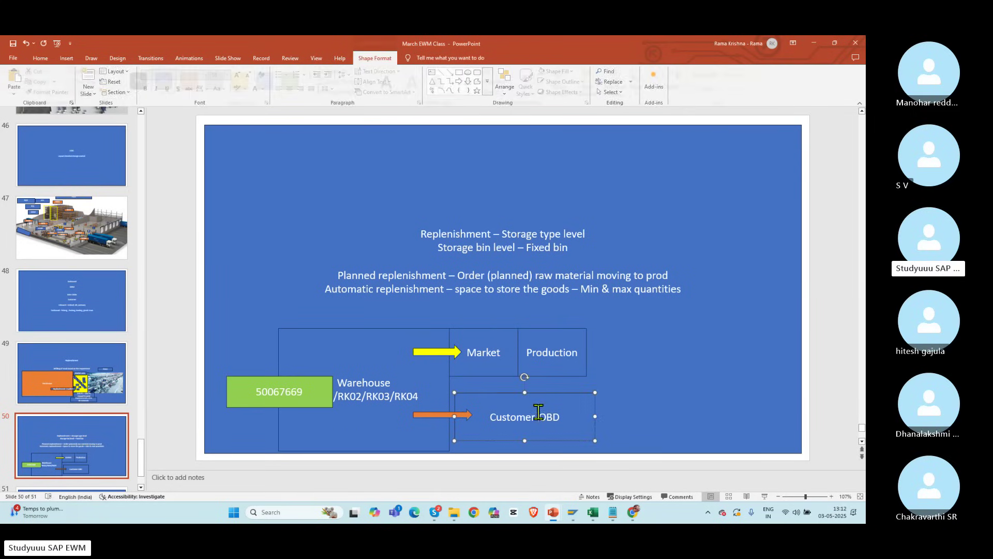
click(638, 347)
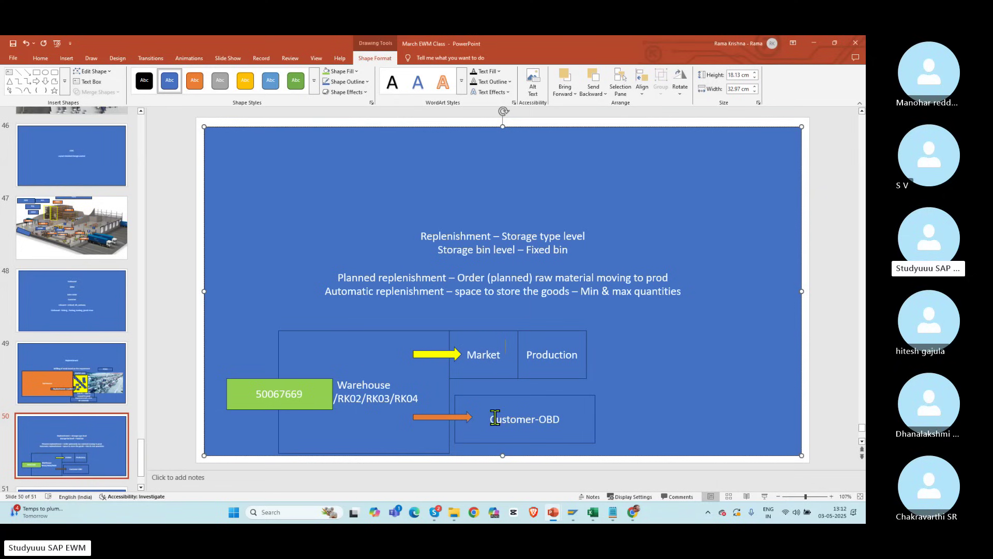
drag(492, 417, 574, 422)
click(656, 344)
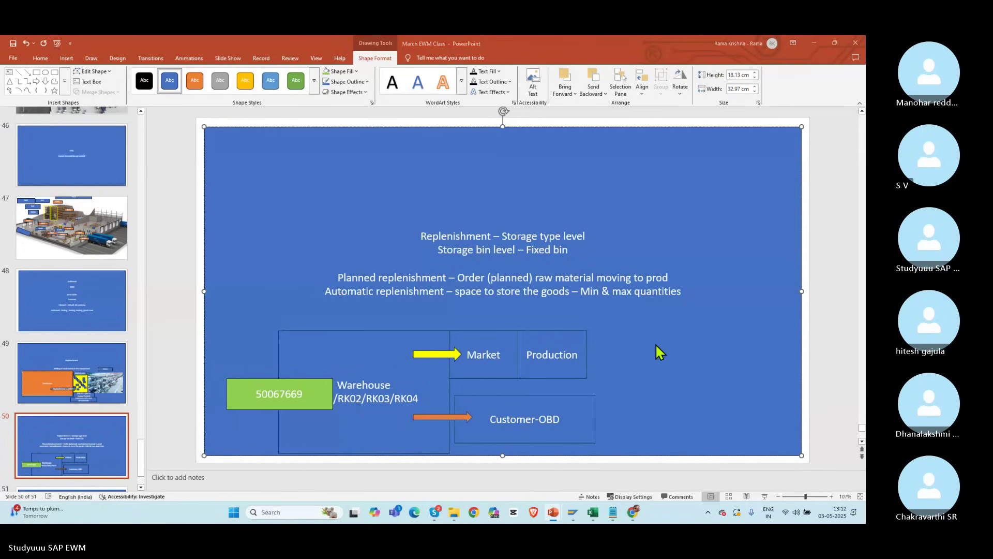
key(alt+Tab)
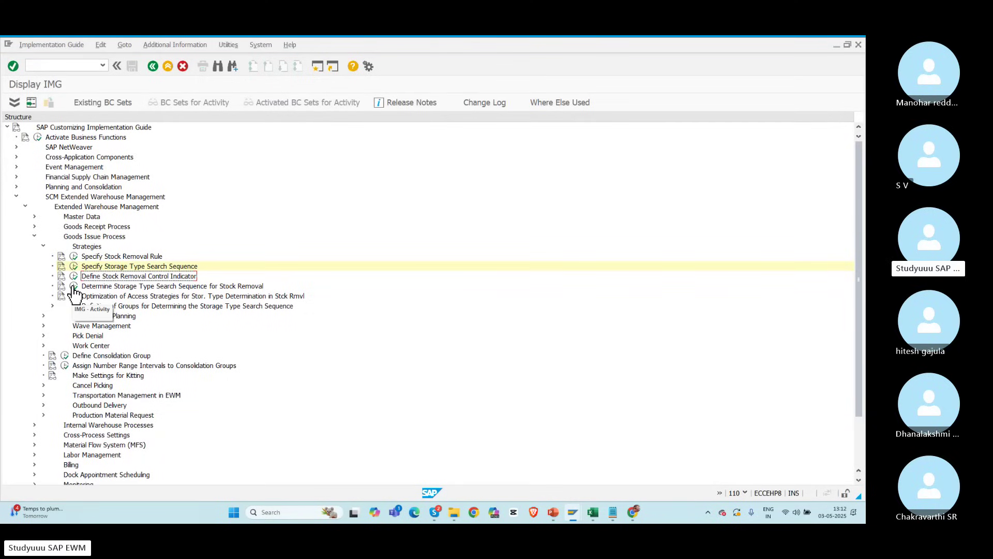
Step: In the stock-removal search sequence table, position to POLO and delete the POLO RACK entry
click(73, 287)
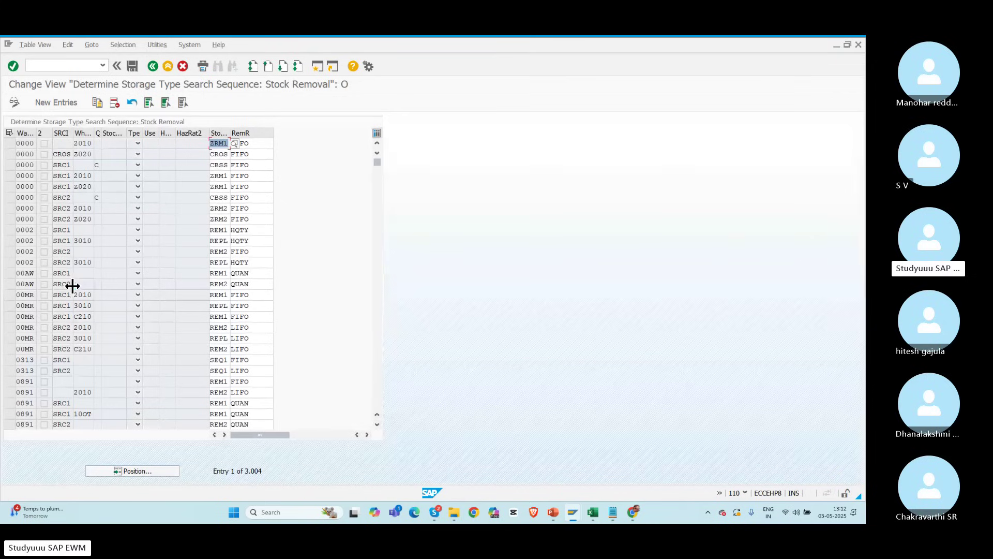
click(126, 474)
text(polo)
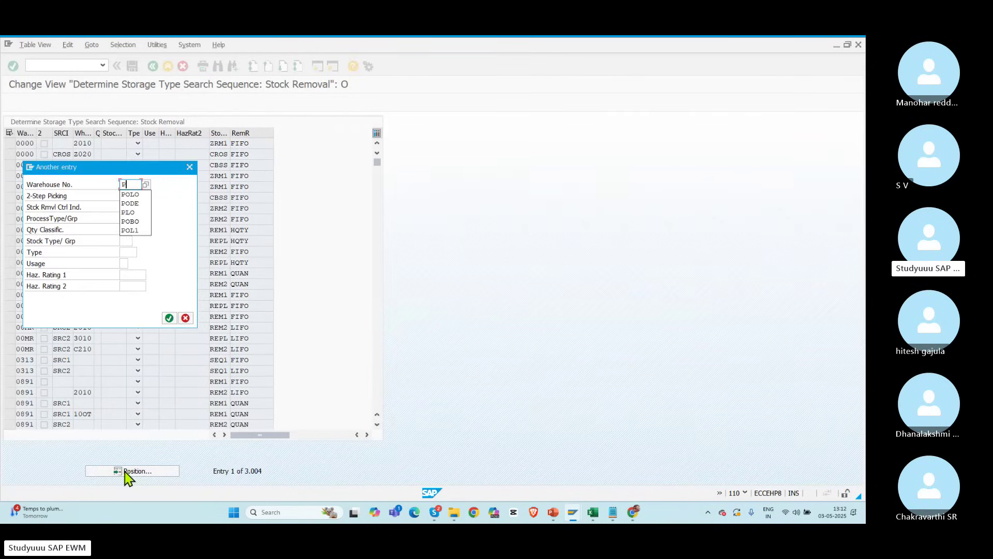
key(Return)
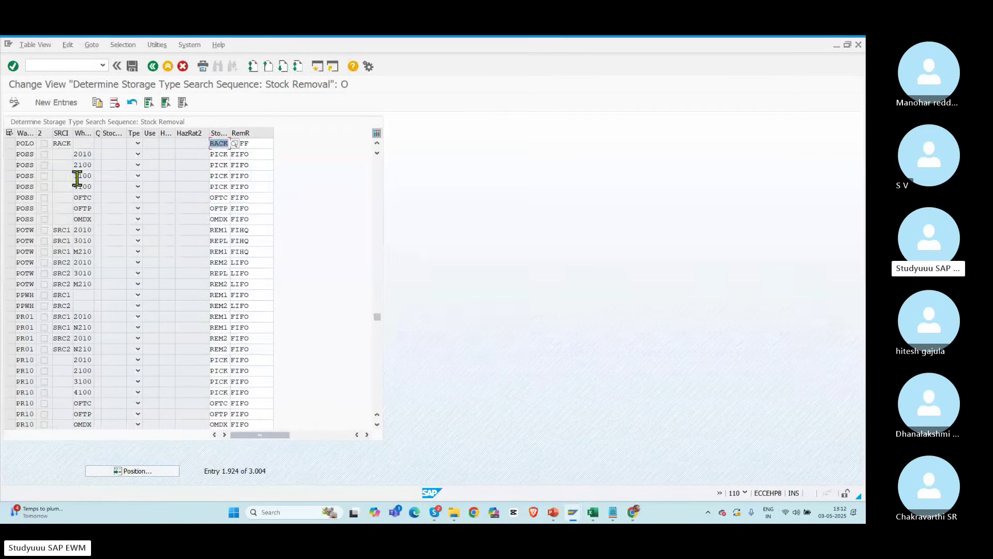
click(263, 143)
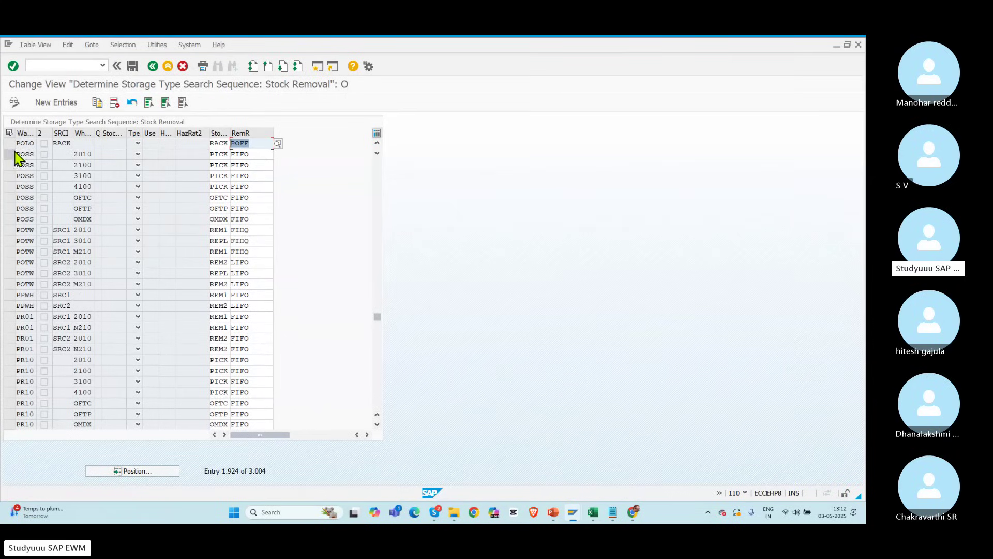
click(210, 143)
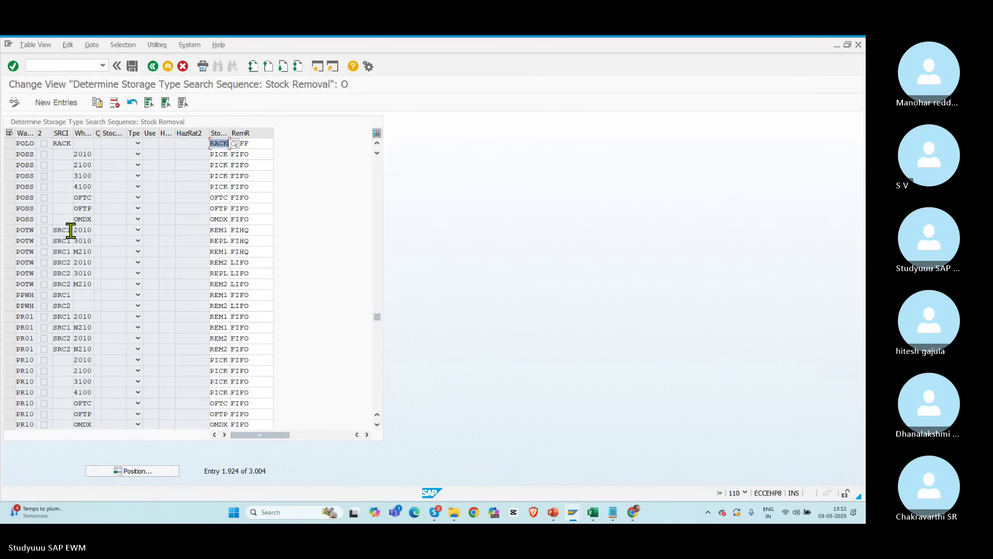
click(78, 176)
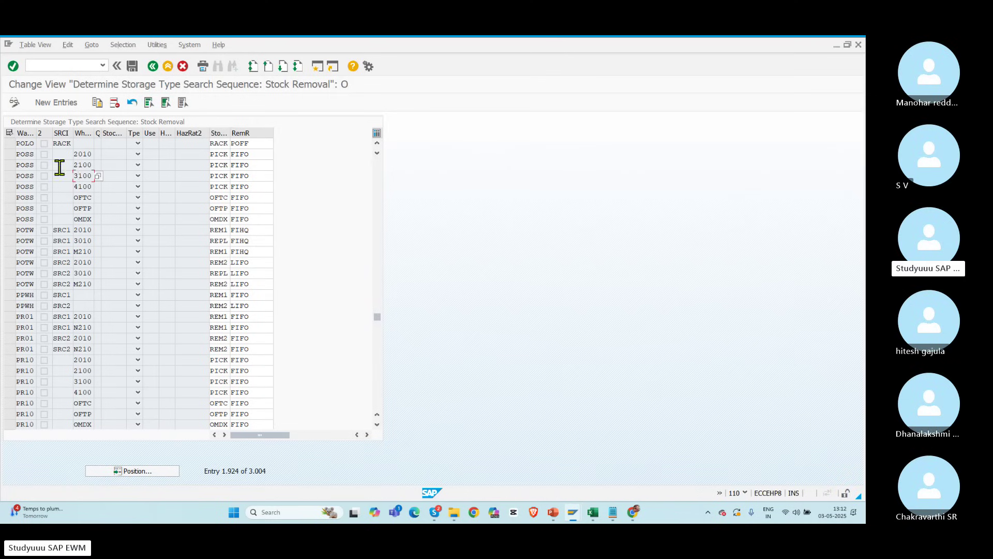
click(9, 144)
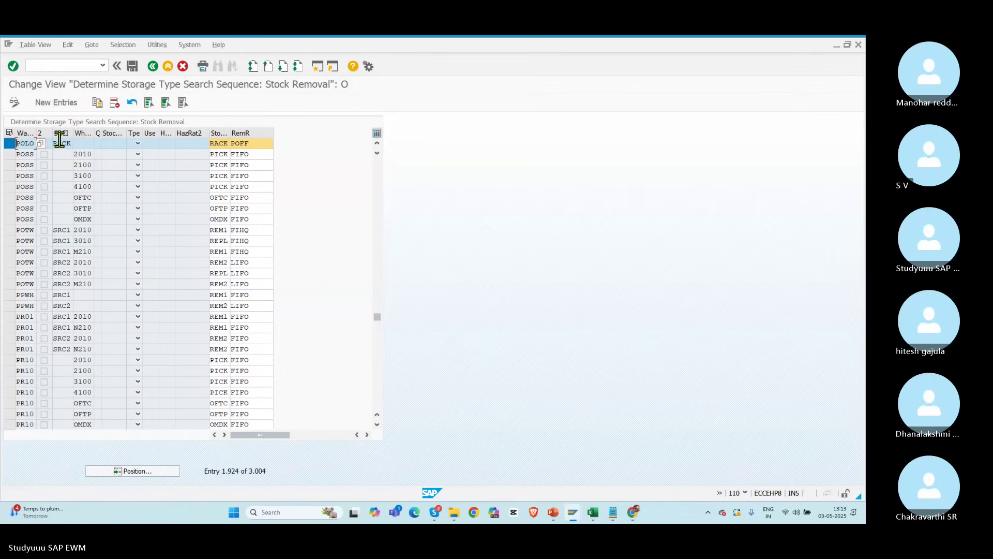
click(113, 103)
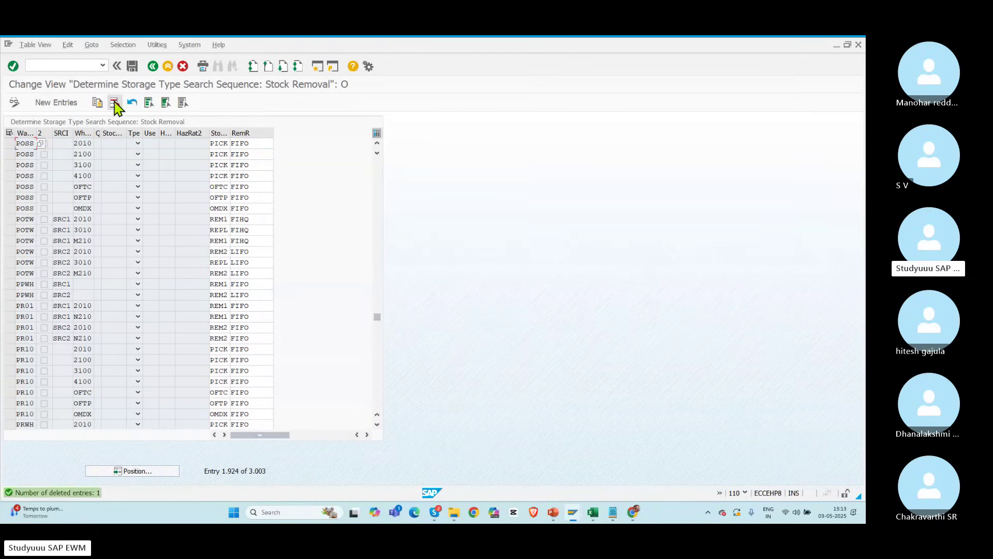
Step: Start a new search-sequence entry for POLO with storage type RACK
click(56, 103)
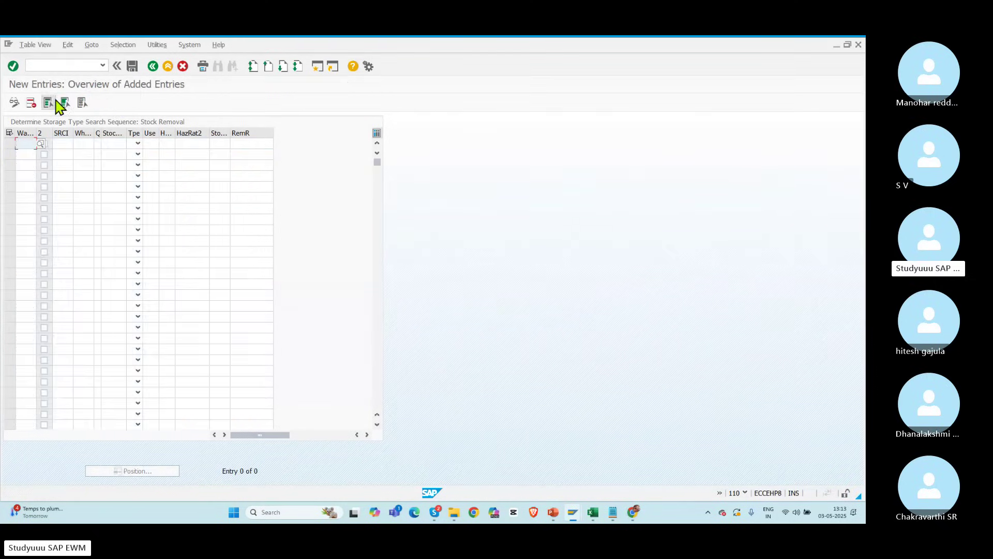
text(POLO)
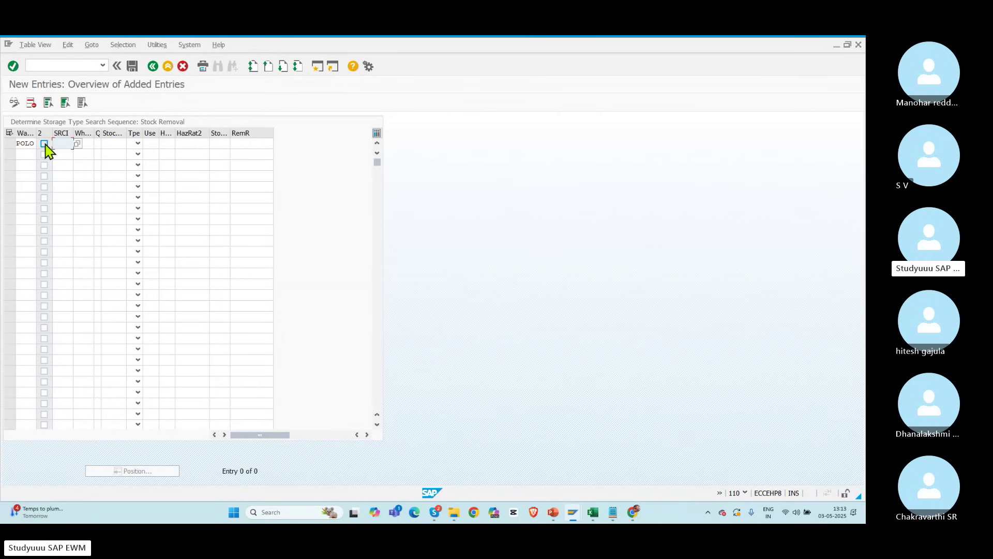
text(RACK)
key(alt+Tab)
key(alt+Tab)
key(alt+Tab)
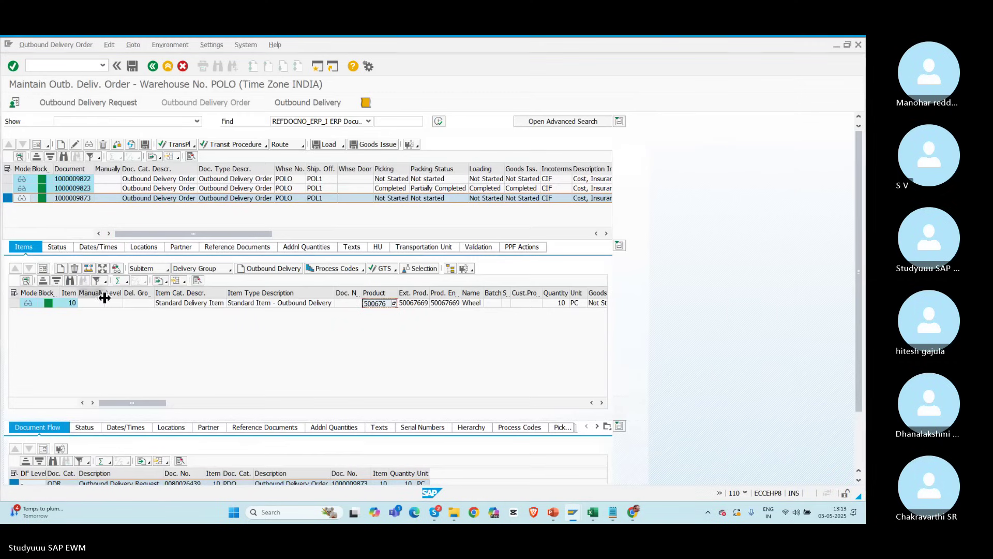
Step: Show the 50067669 delivery item's details and select its warehouse process type ZPIK
click(43, 268)
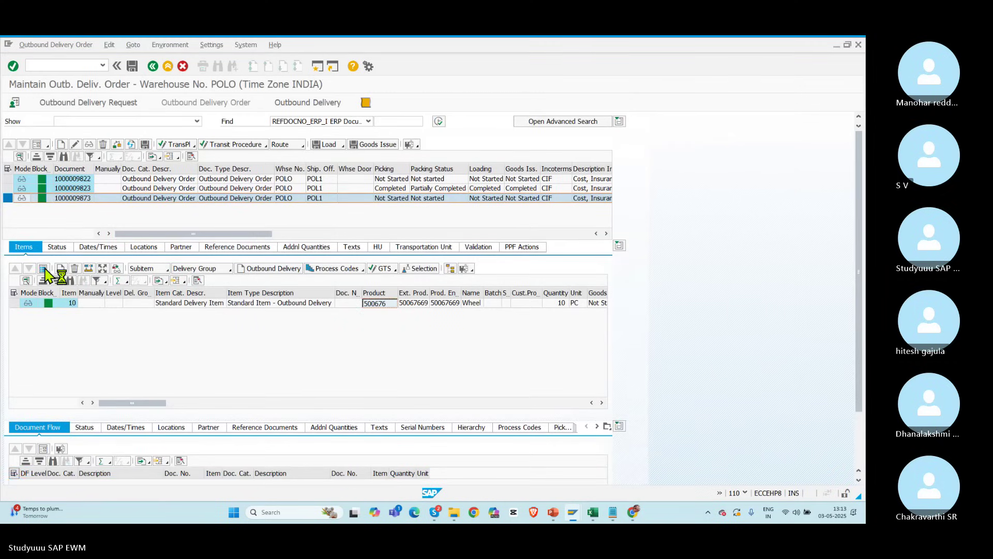
click(45, 268)
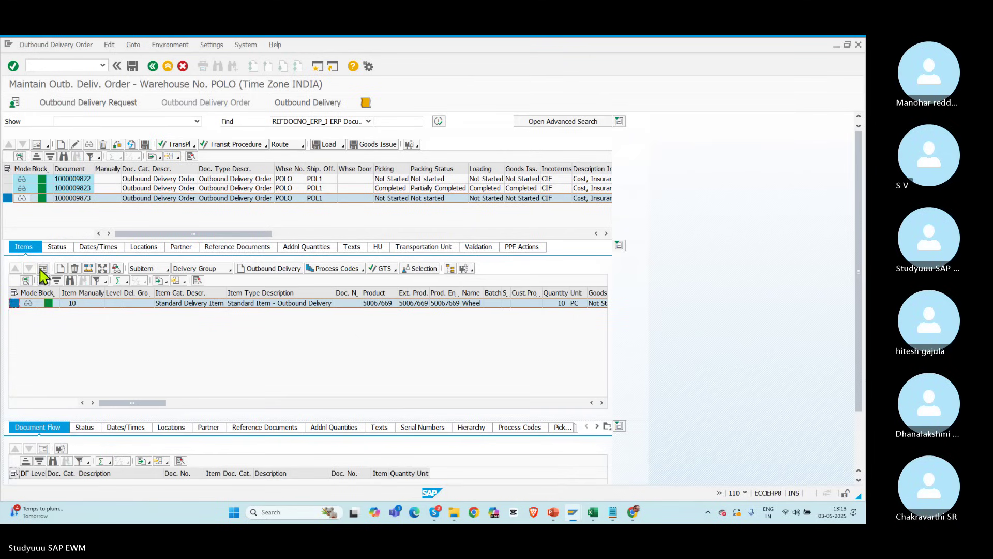
click(43, 269)
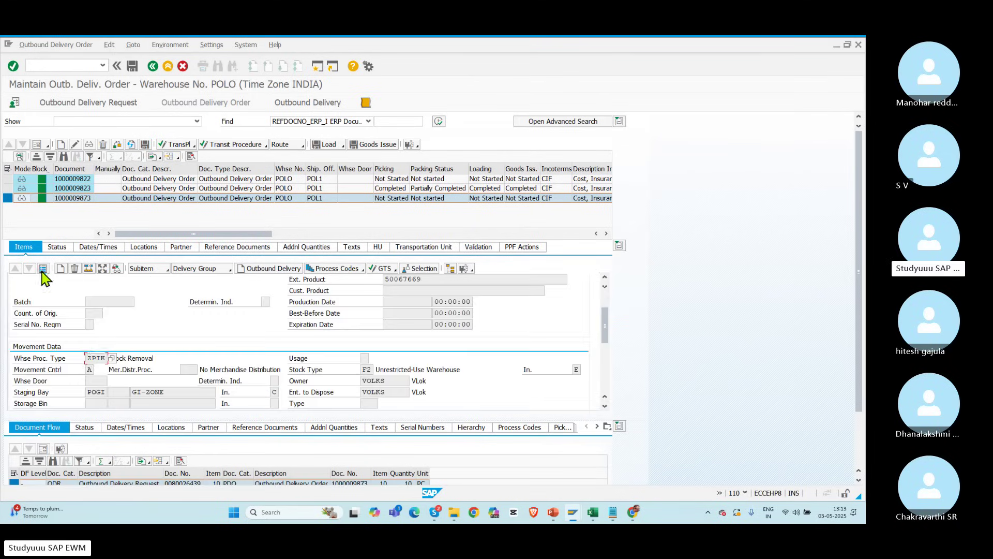
drag(87, 358, 142, 364)
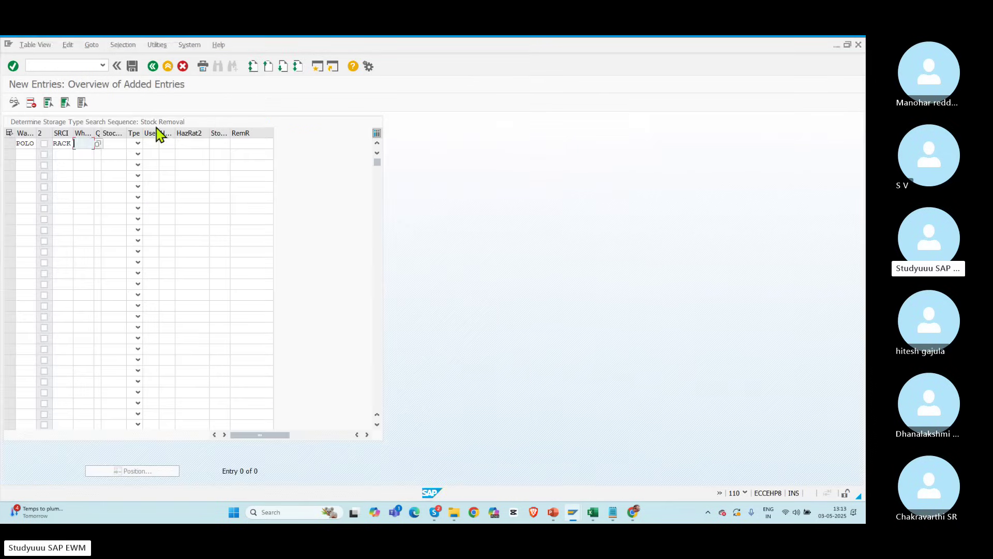
Step: Complete the new POLO entry with process type ZPIK, storage type RACK and removal rule POFF
text(ZPIK)
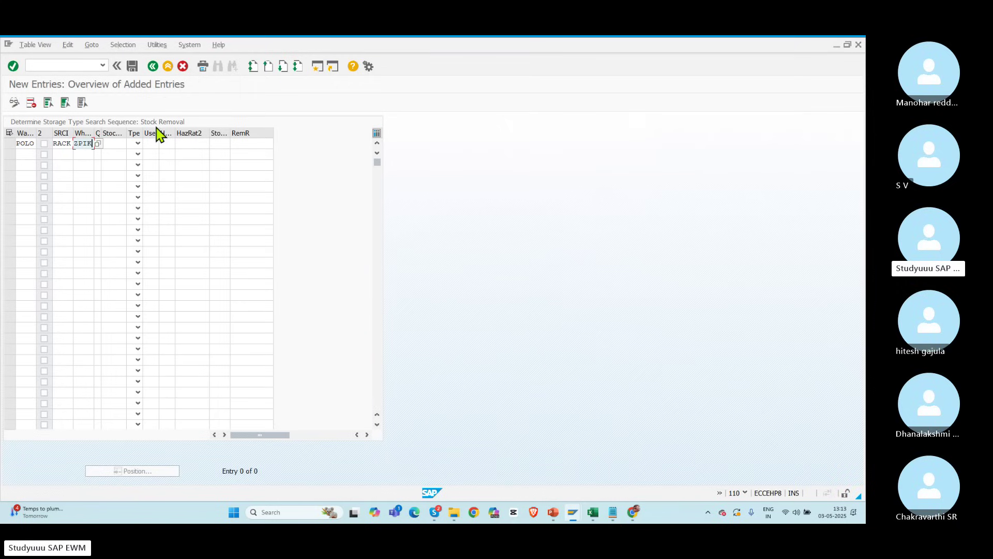
key(Tab)
click(80, 143)
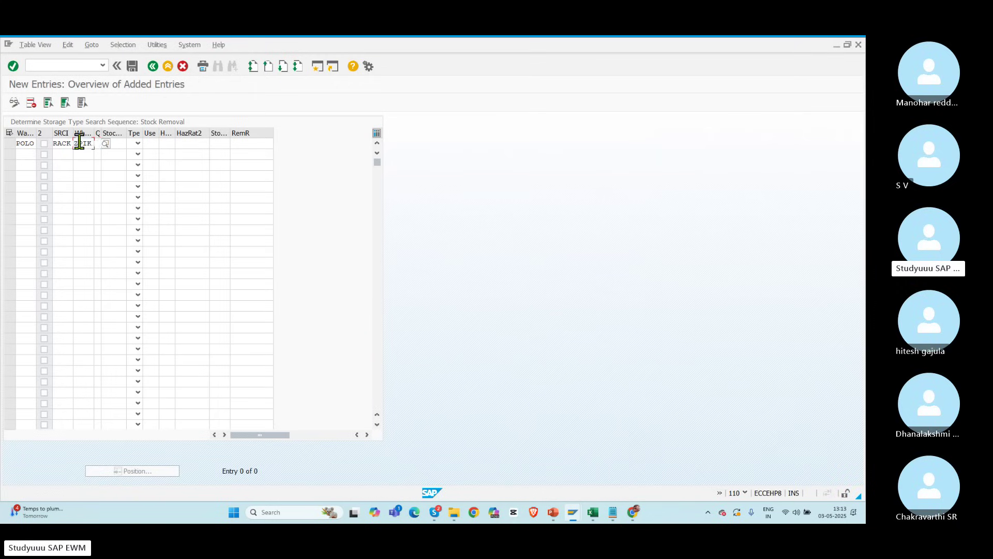
click(223, 143)
text(RACK)
key(Tab)
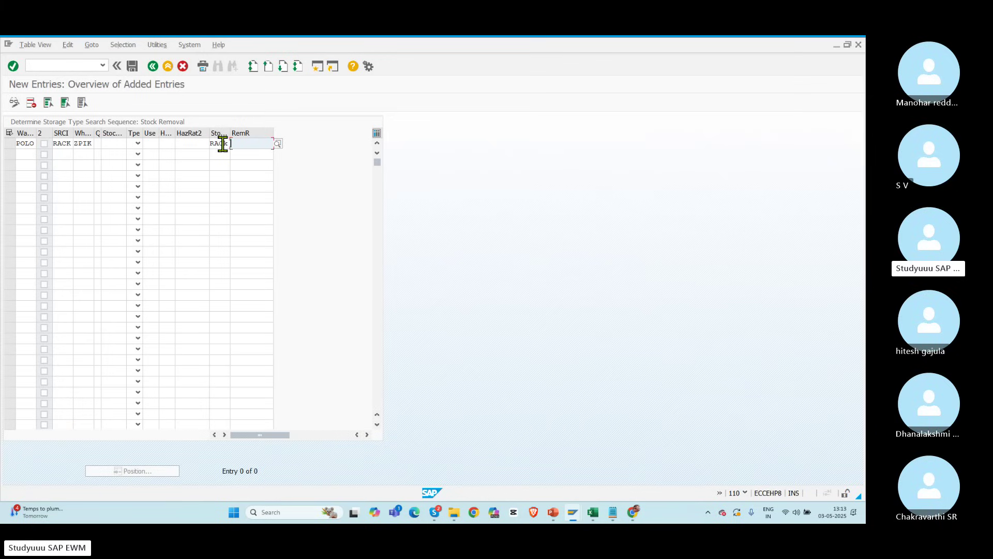
click(280, 145)
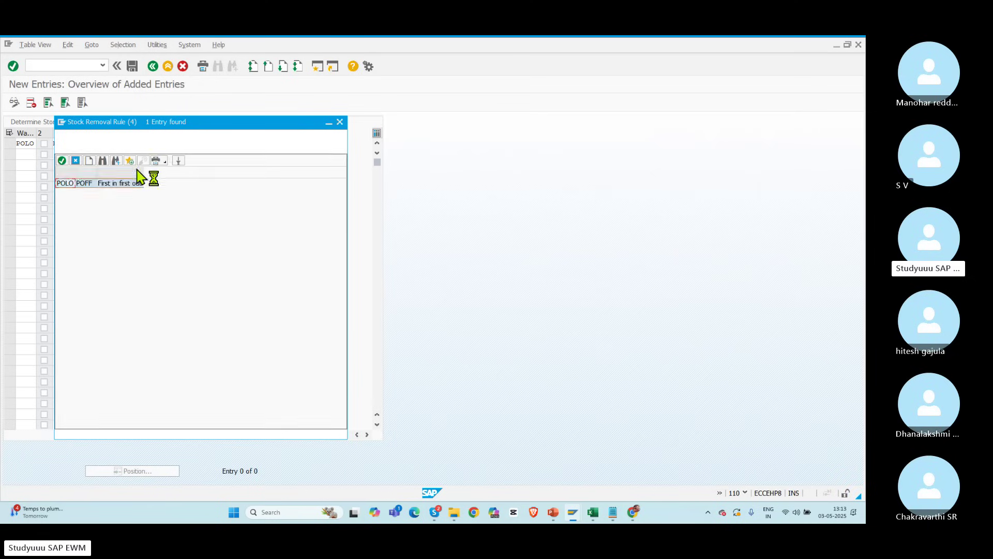
double_click(88, 184)
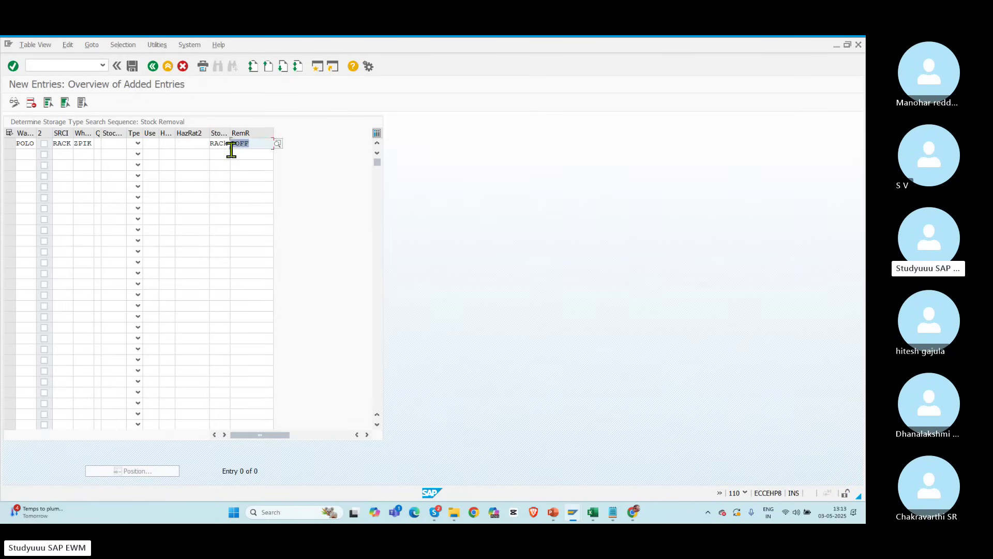
key(Return)
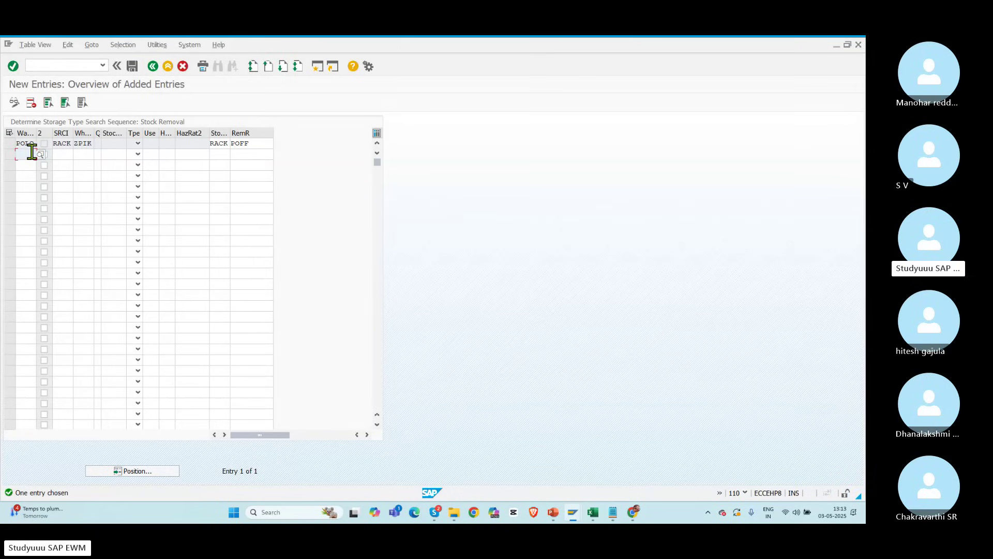
Step: Begin a second entry with POLO, RACK and 3010, then return to slide 50
text(POLO)
key(Tab)
key(Tab)
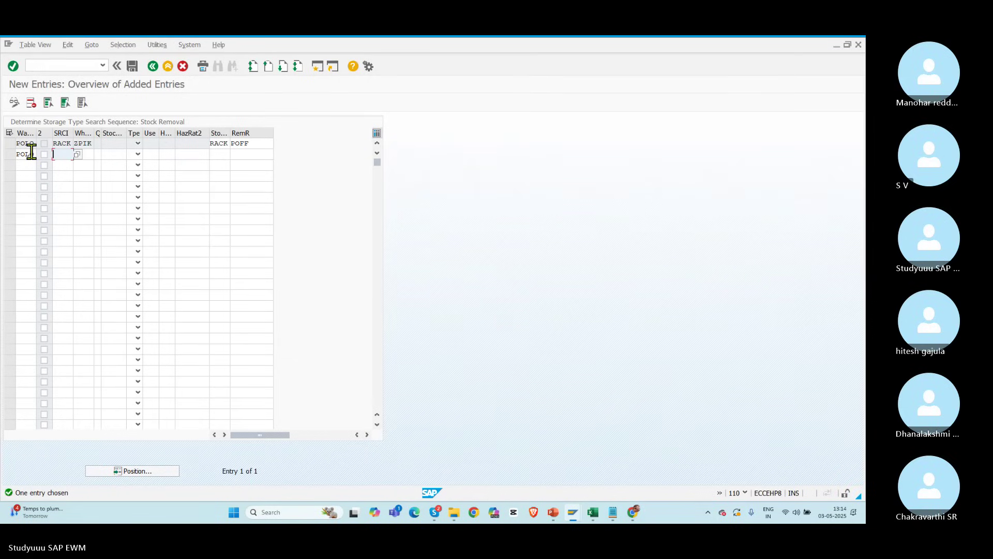
text(RACK)
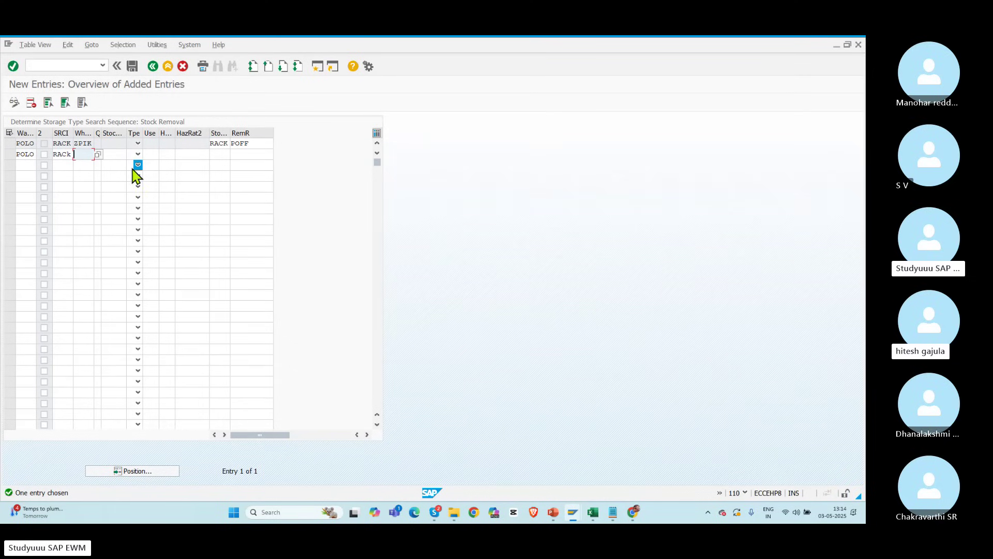
text(3)
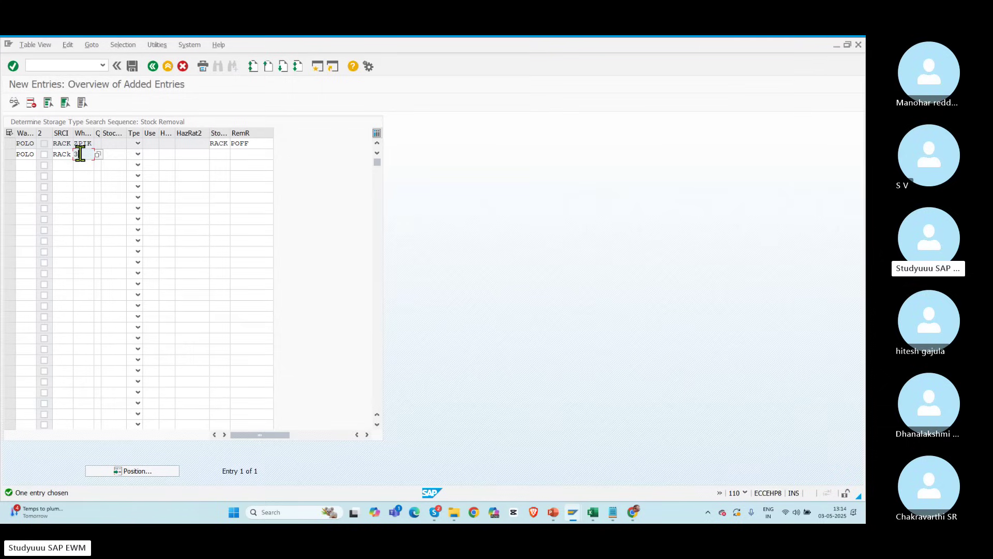
text(010)
click(223, 153)
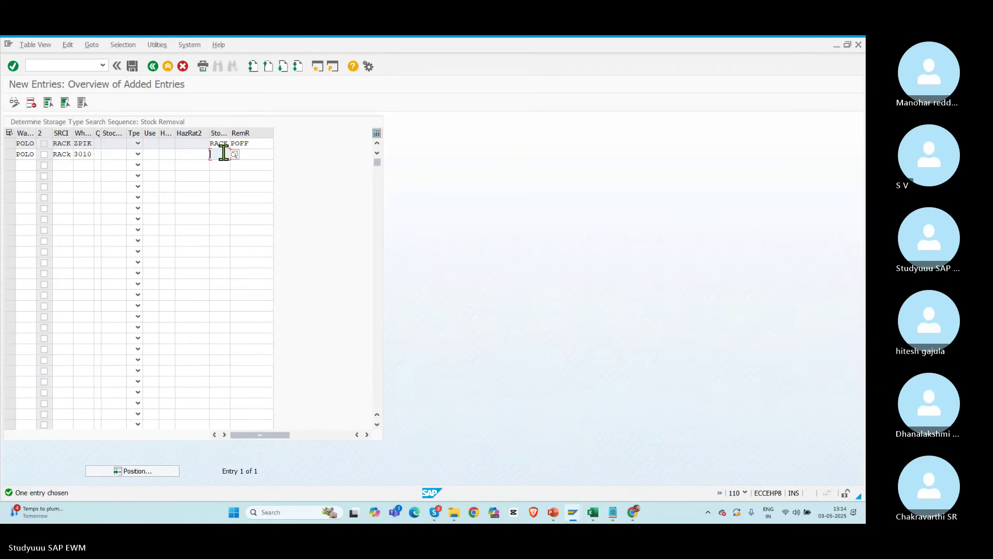
key(alt+Tab)
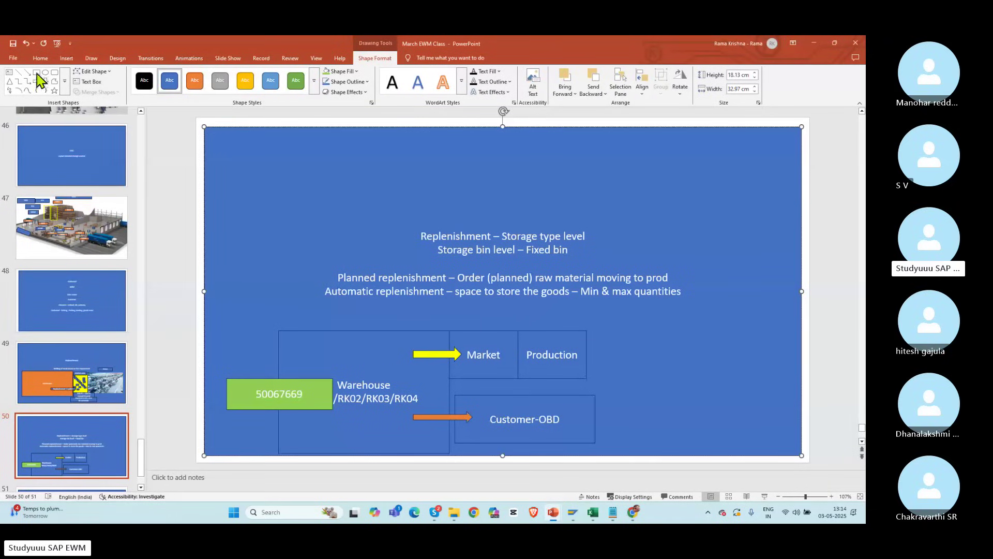
click(36, 72)
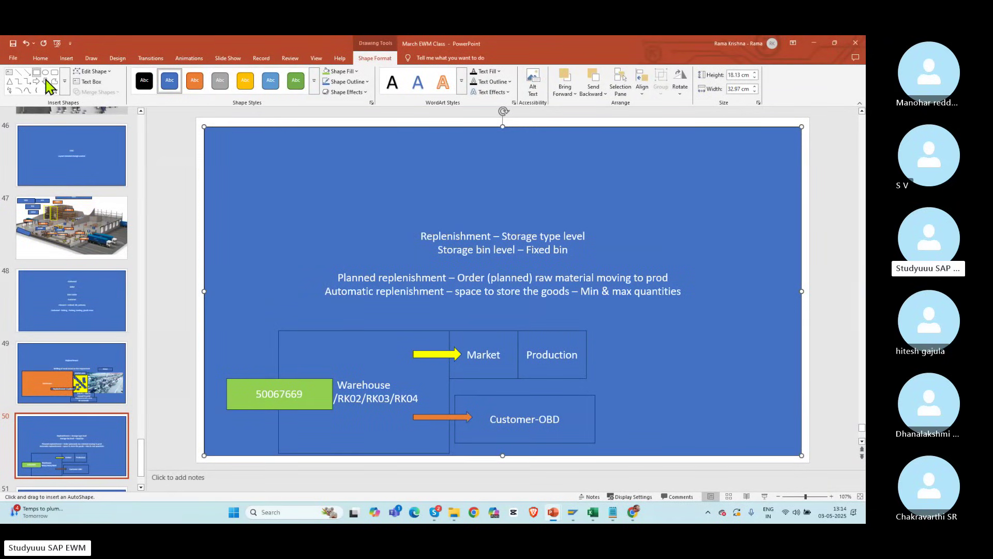
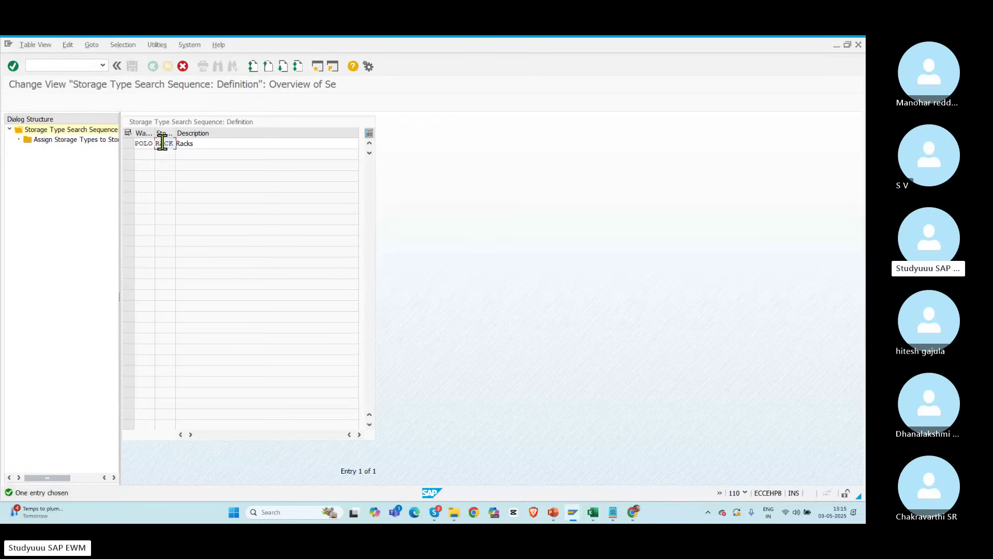
Step: Copy POLO RACK as sequence REPL 'Replnishmenbt to market', including all its dependent entries
text(REPL)
key(Tab)
text(Re)
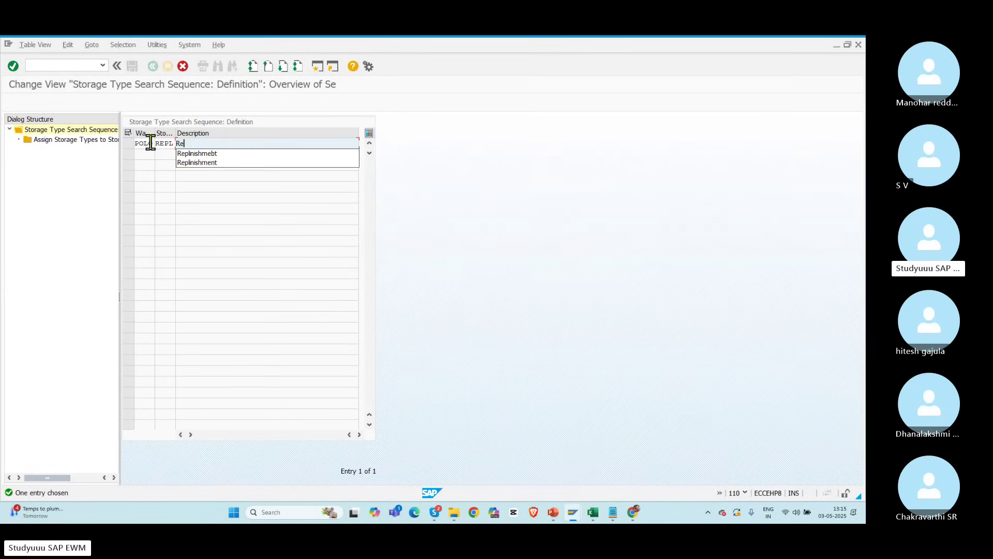
text(plnishmenbt to)
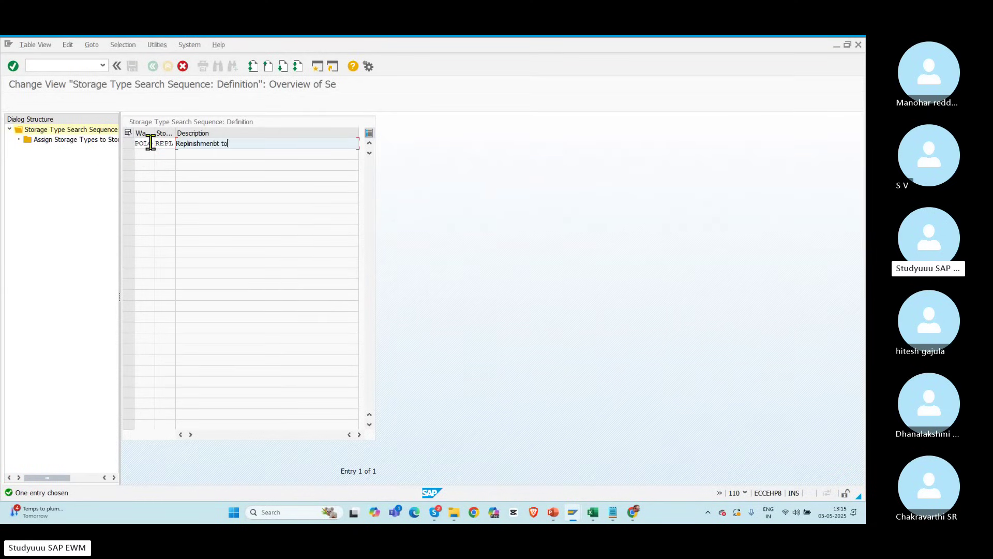
text( market)
key(Return)
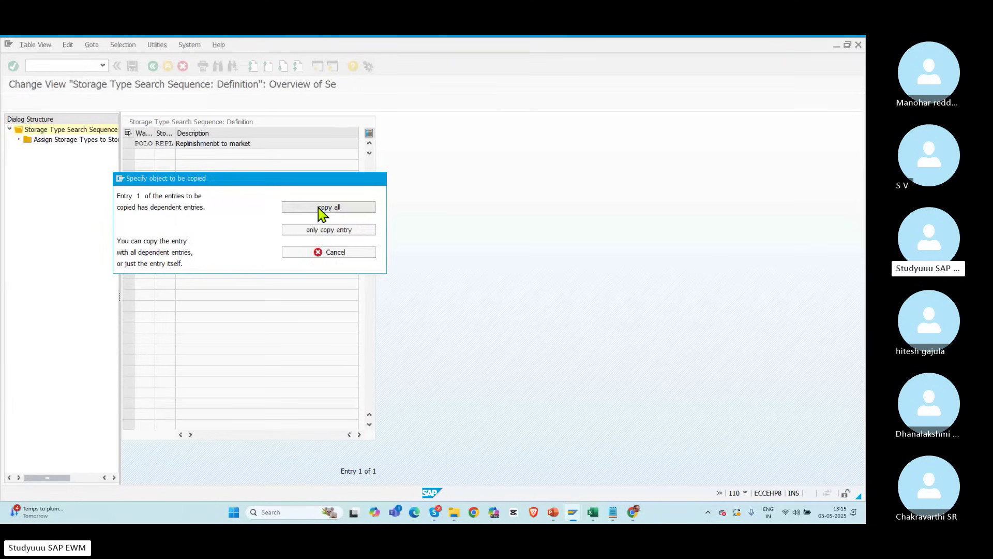
key(Return)
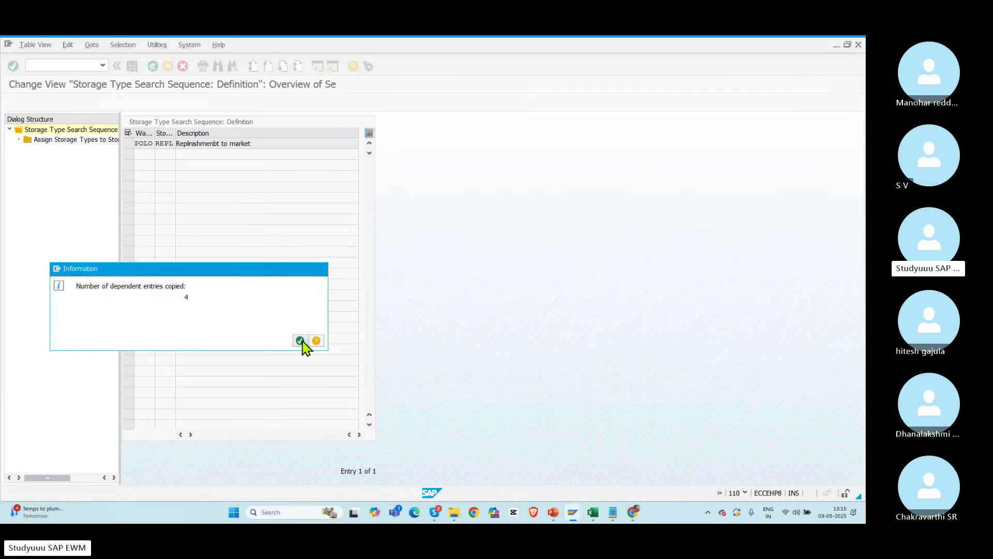
click(300, 341)
click(128, 144)
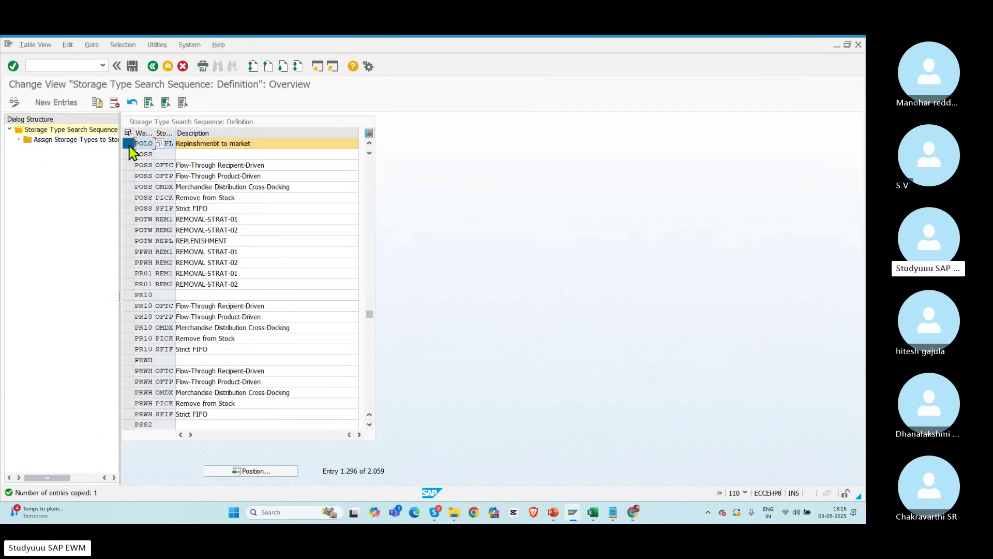
Step: Remove the RK03 and RK04 storage type assignments from the POLO REPL sequence
double_click(72, 141)
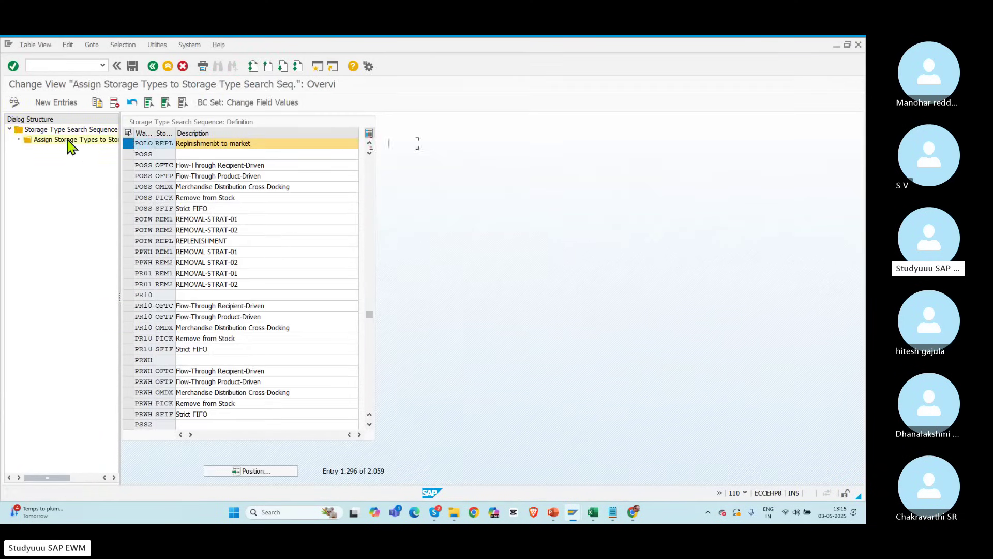
click(129, 166)
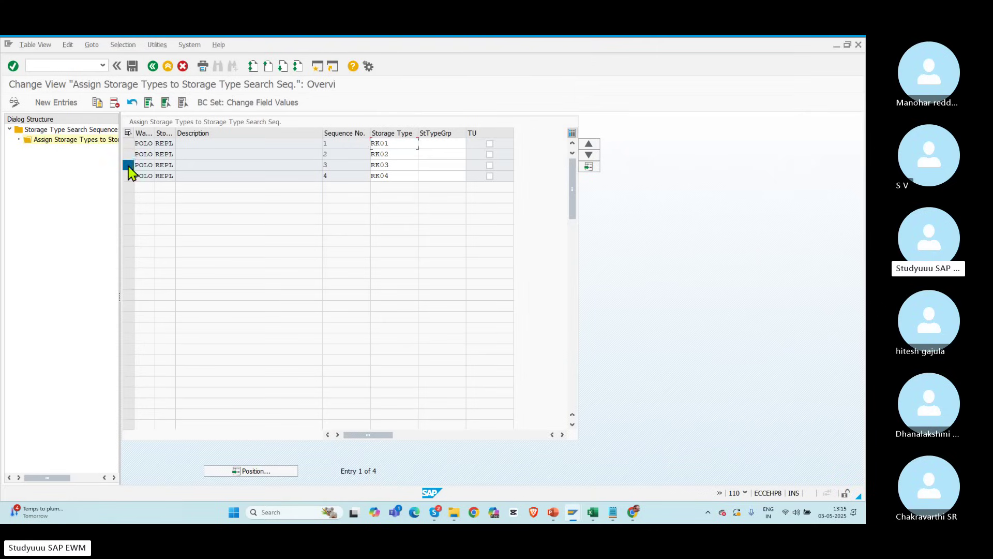
click(128, 176)
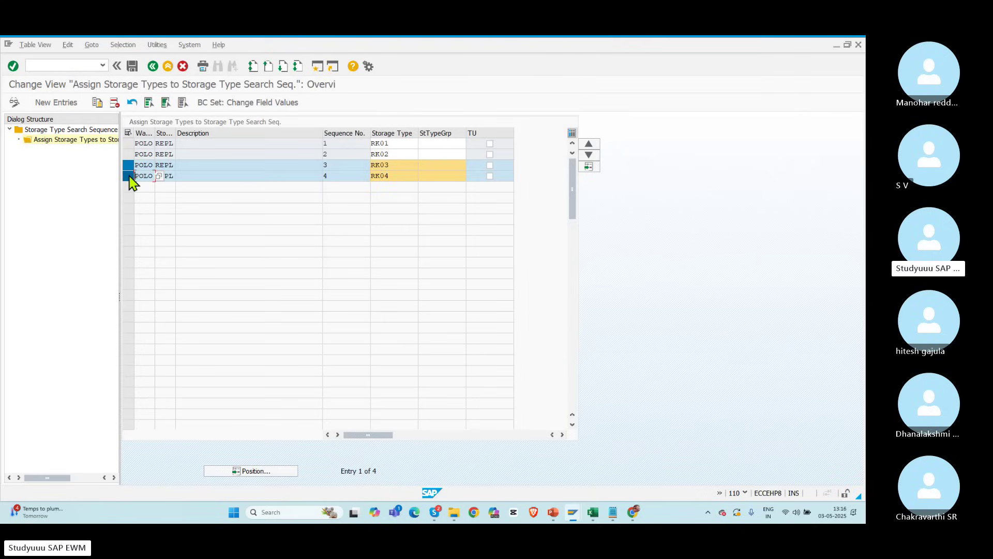
click(115, 103)
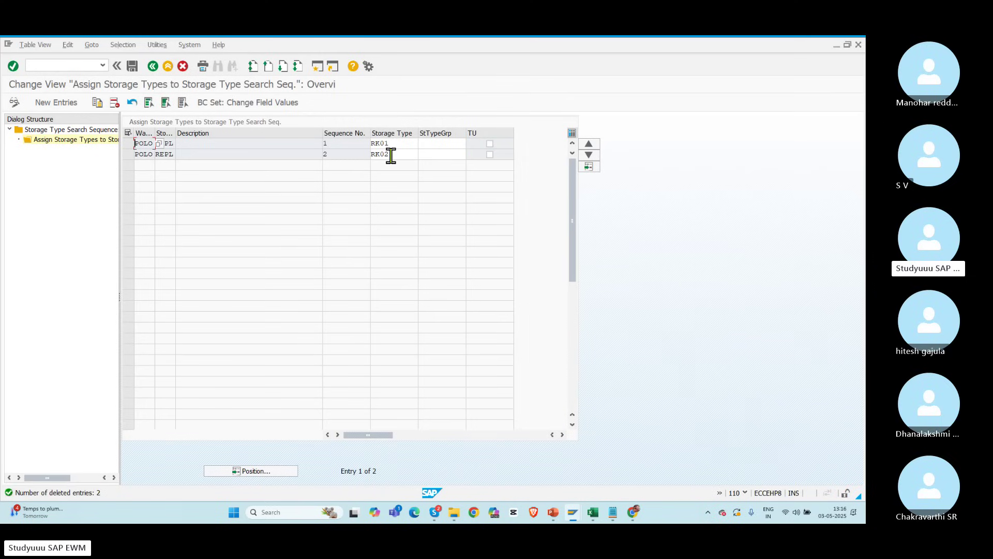
Step: Save the remaining RK01 and RK02 assignments to the customizing request and return to the IMG
click(132, 66)
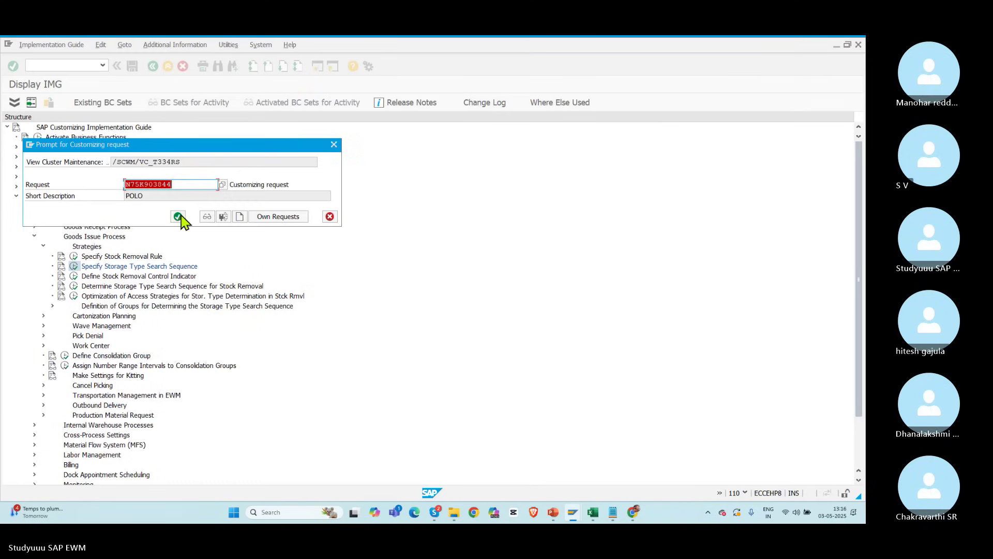
click(179, 215)
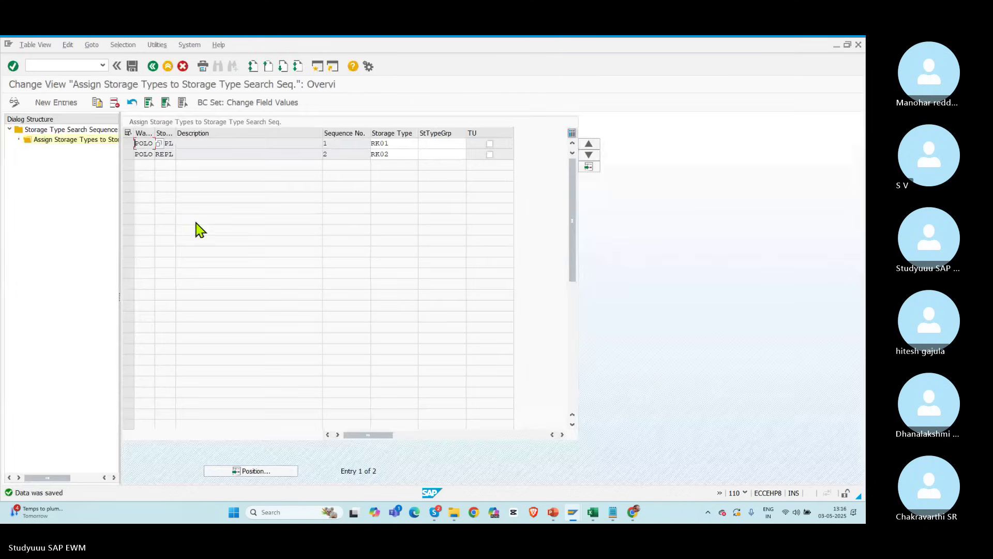
click(154, 68)
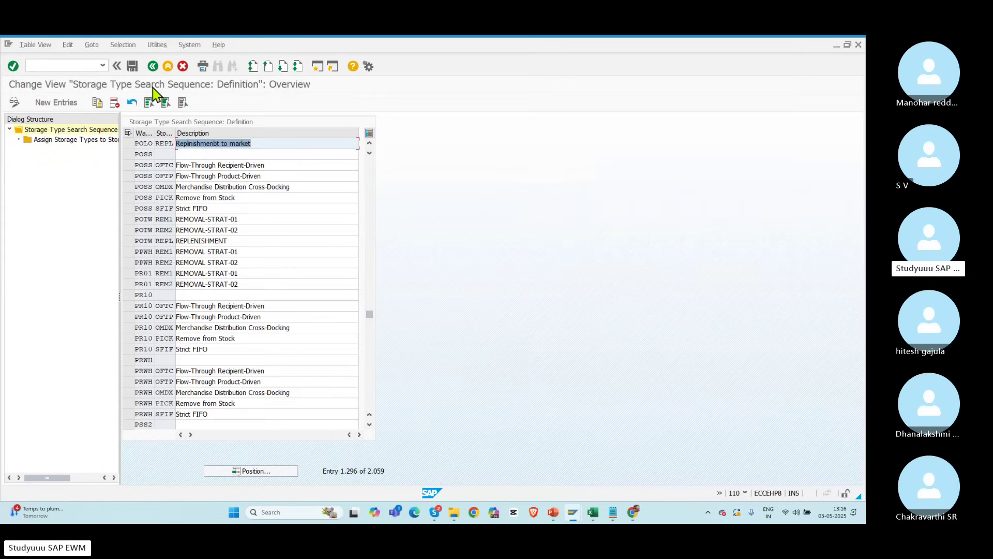
double_click(158, 144)
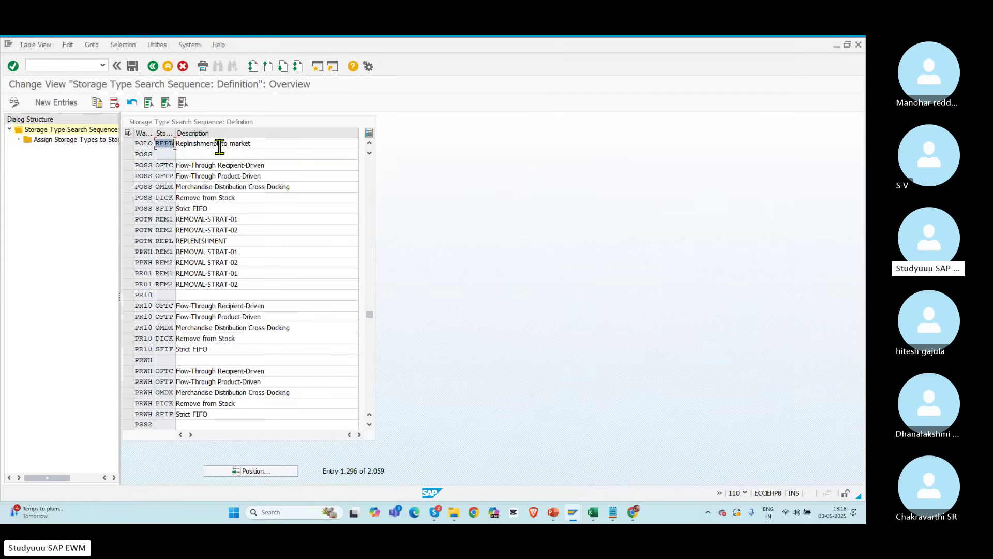
click(153, 66)
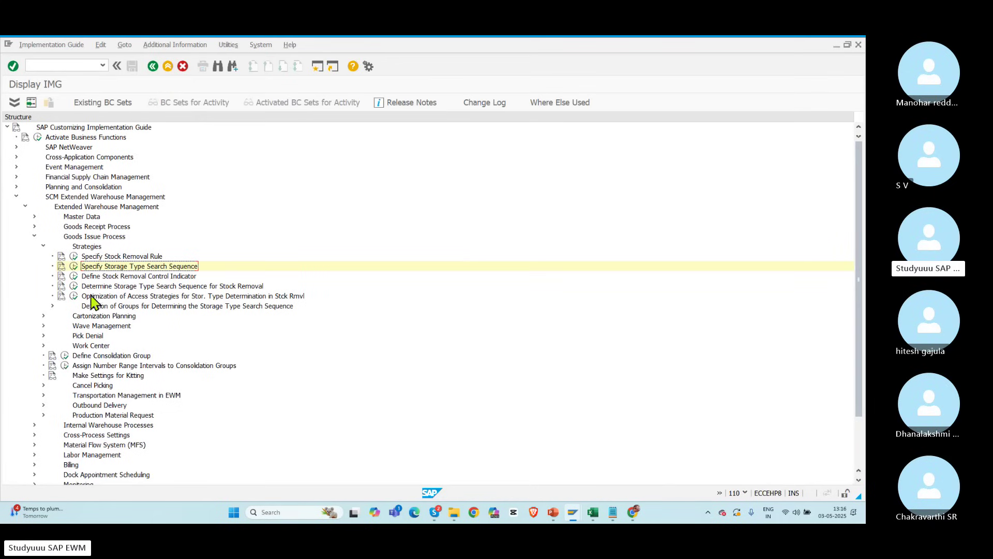
Step: Find warehouse POLO's RACK ZPIK row in the stock-removal search sequence determination
click(74, 286)
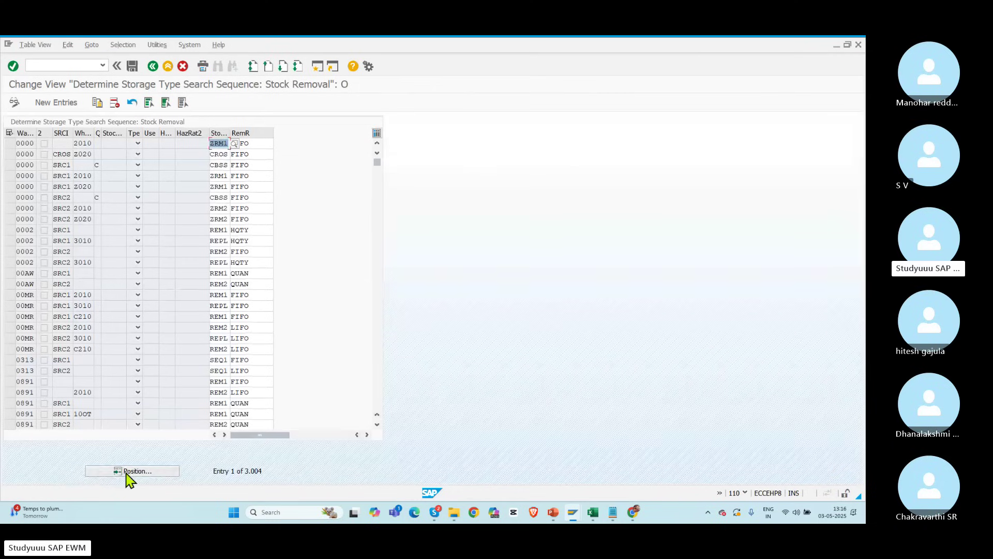
click(129, 472)
text(POLO)
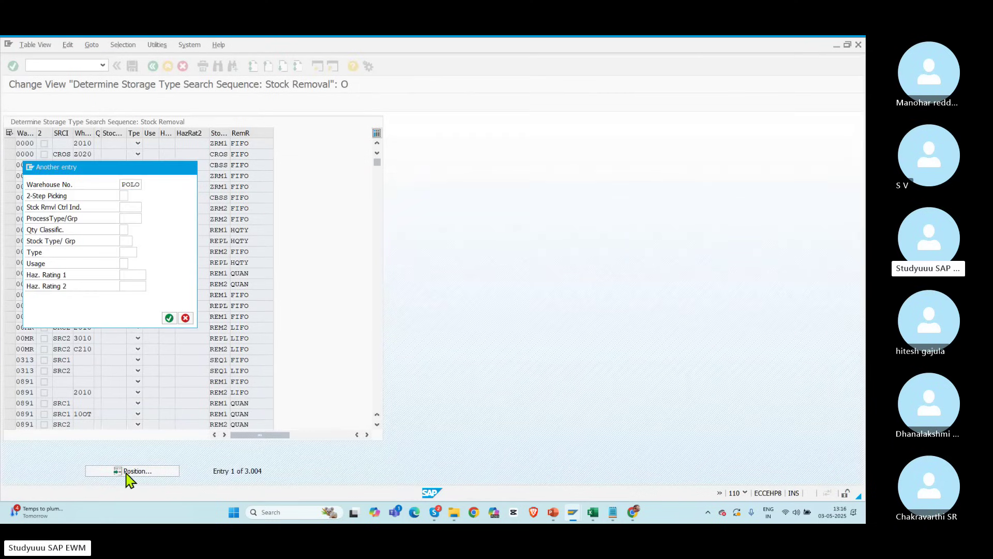
key(Return)
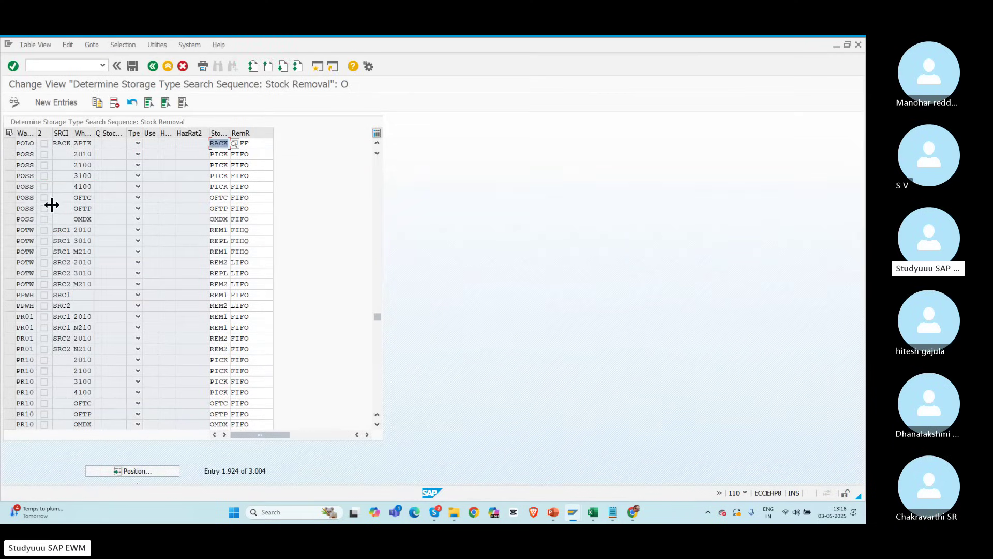
click(9, 144)
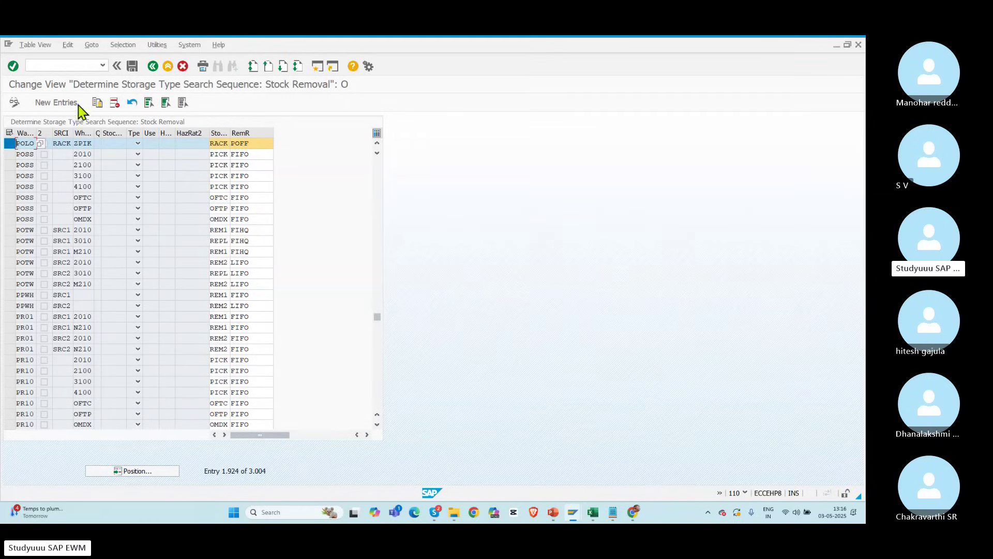
Step: Copy that row as a new entry with process type 3010 and search sequence REPL
click(97, 101)
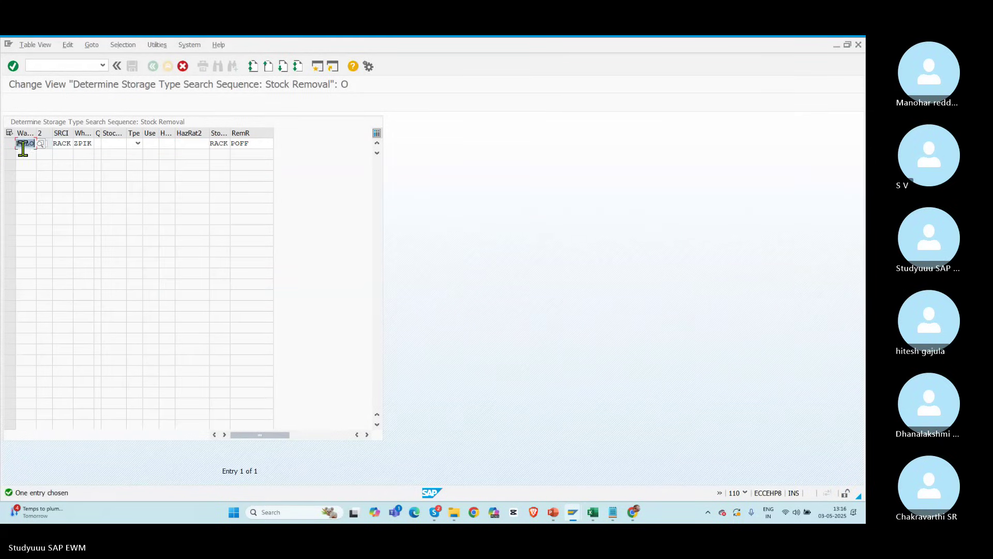
click(62, 143)
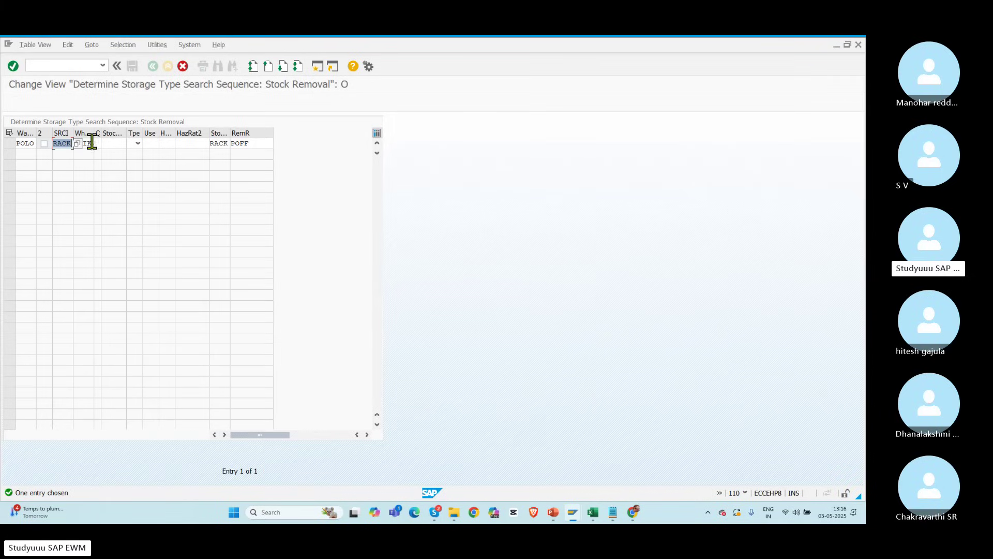
click(91, 143)
key(BackSpace)
key(BackSpace)
key(BackSpace)
key(BackSpace)
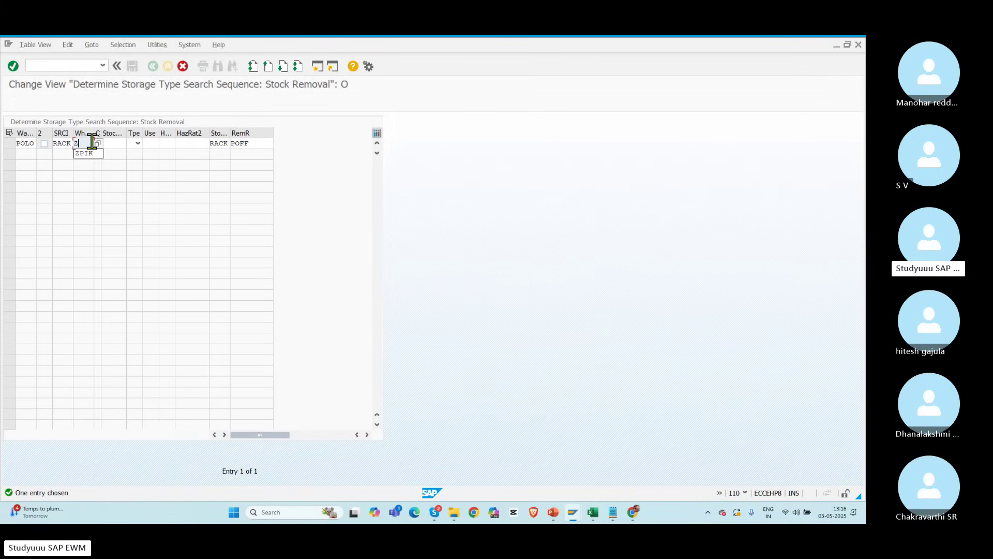
text(3010)
key(Tab)
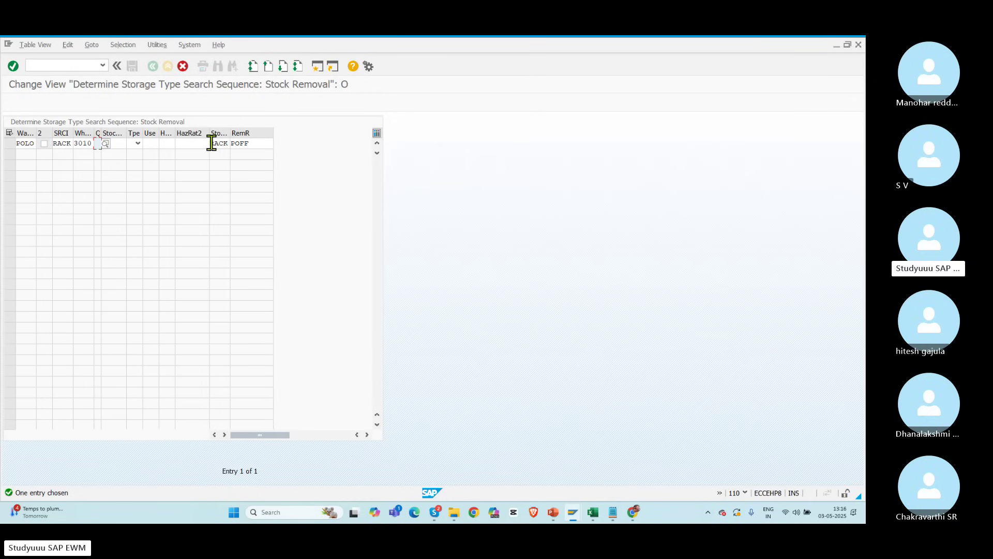
drag(211, 143, 260, 160)
key(Delete)
text(REPL)
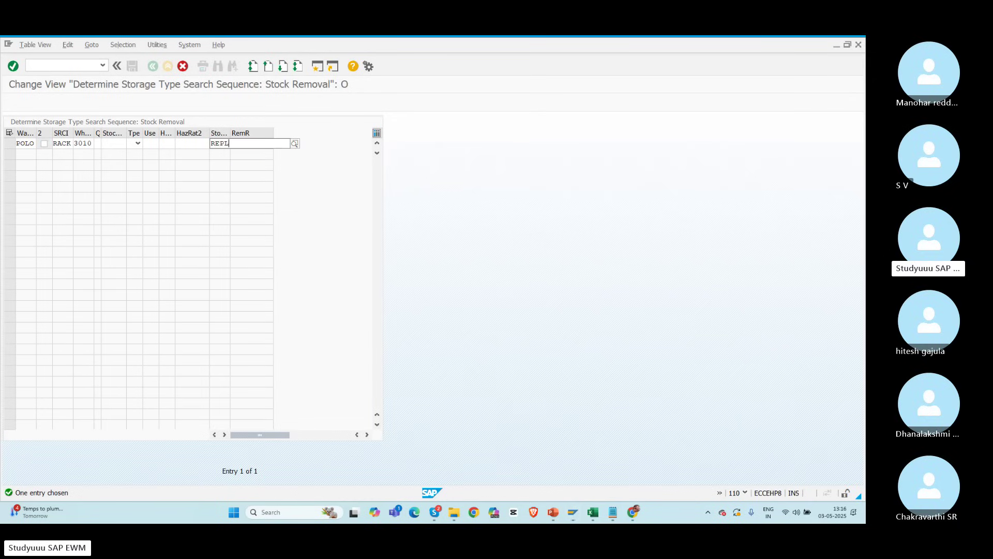
key(Tab)
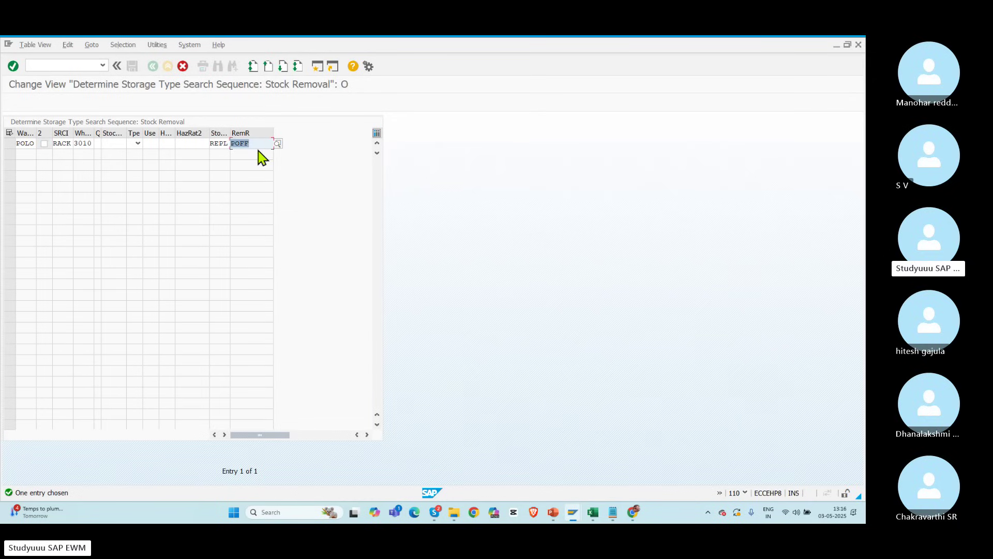
key(Return)
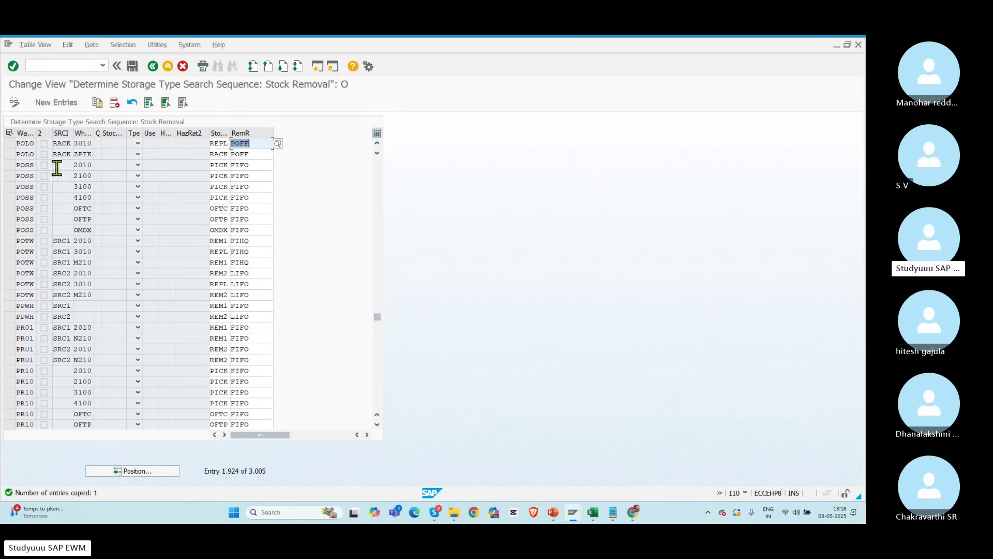
Step: Compare the original ZPIK row with the new 3010 REPL row, then save to the customizing request
click(10, 154)
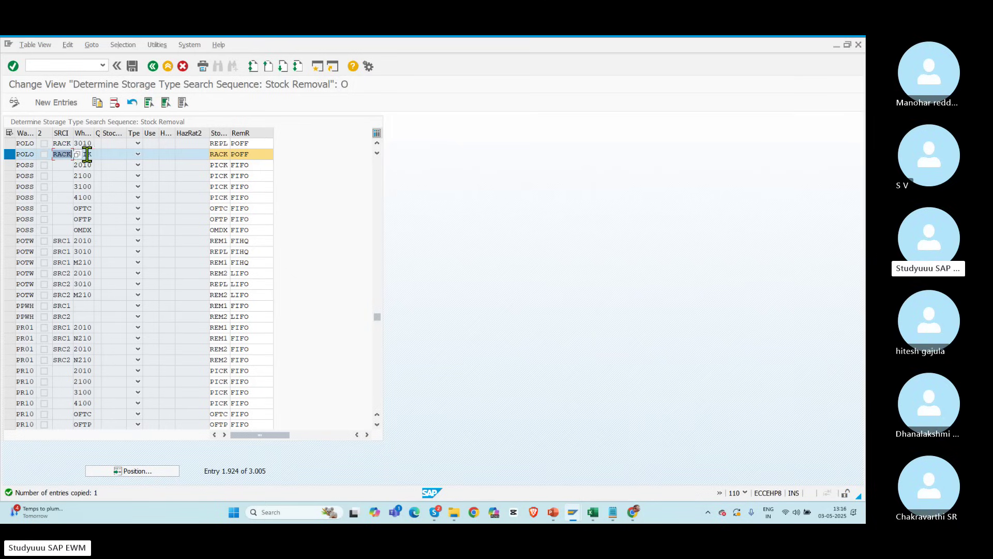
click(87, 155)
click(9, 143)
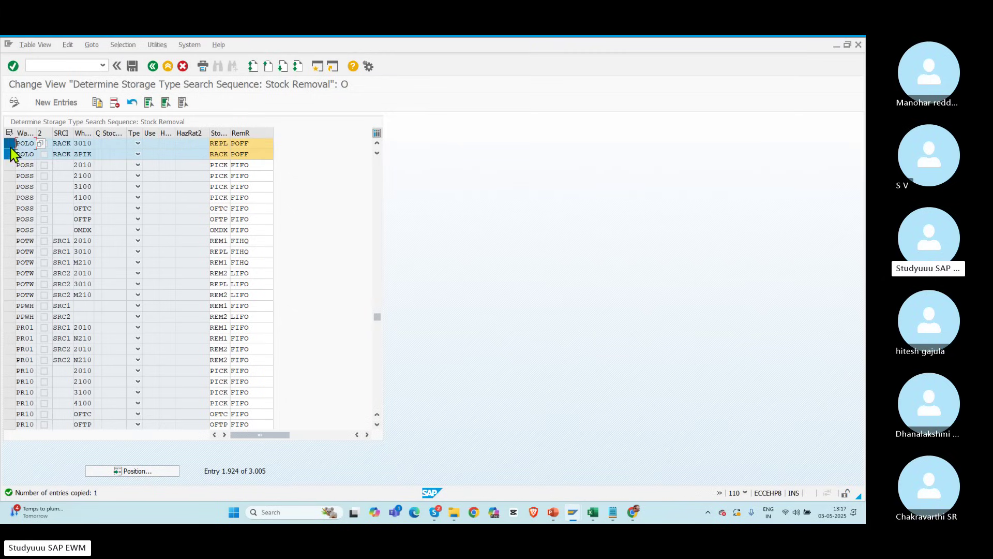
click(10, 155)
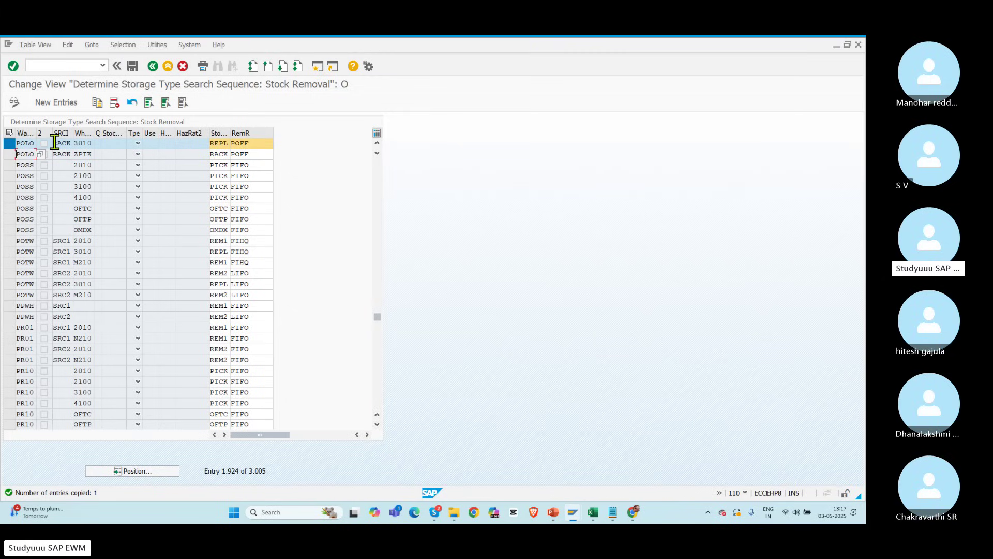
drag(55, 142, 72, 143)
click(90, 143)
double_click(213, 144)
click(132, 66)
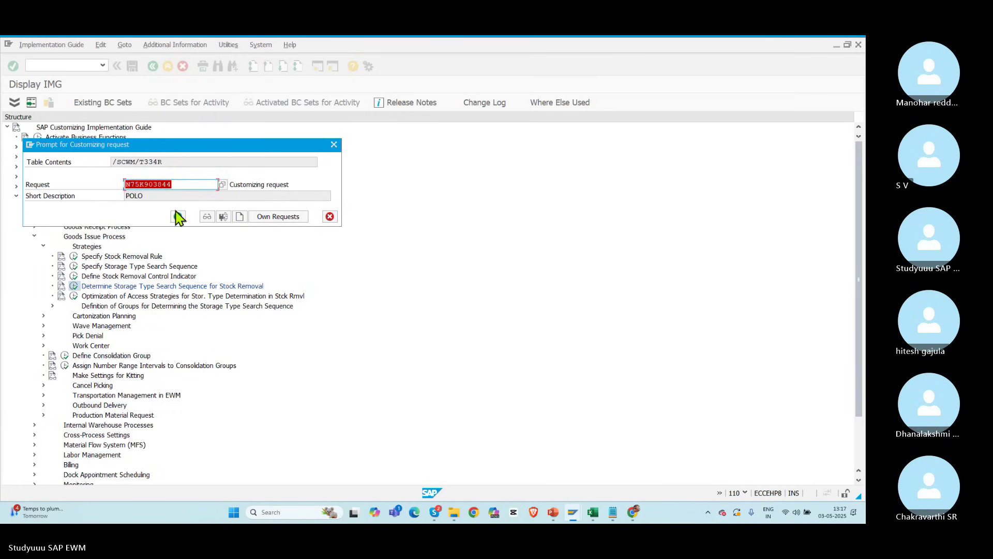
click(178, 216)
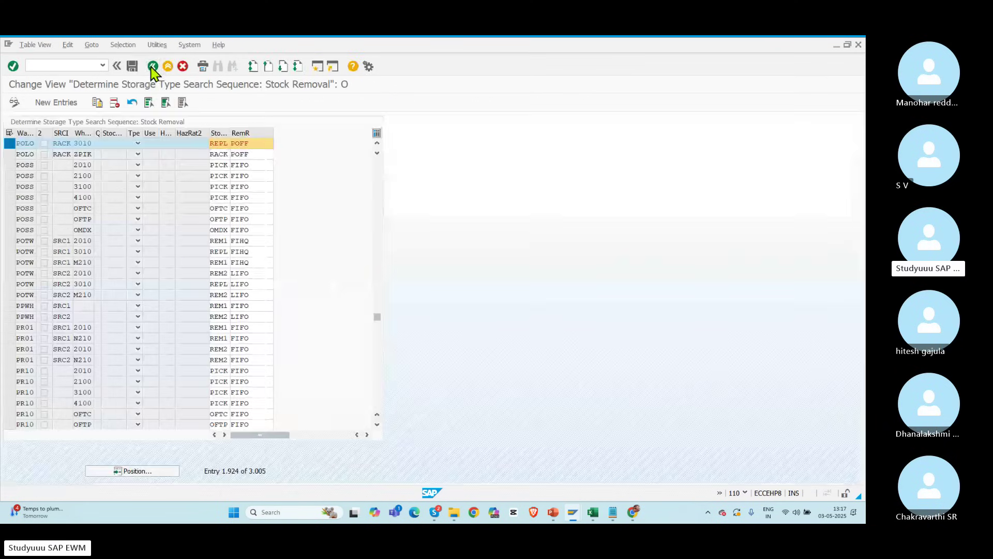
Step: Tick Proc. Type in POLO's access strategy optimization and save it to the customizing request
click(152, 67)
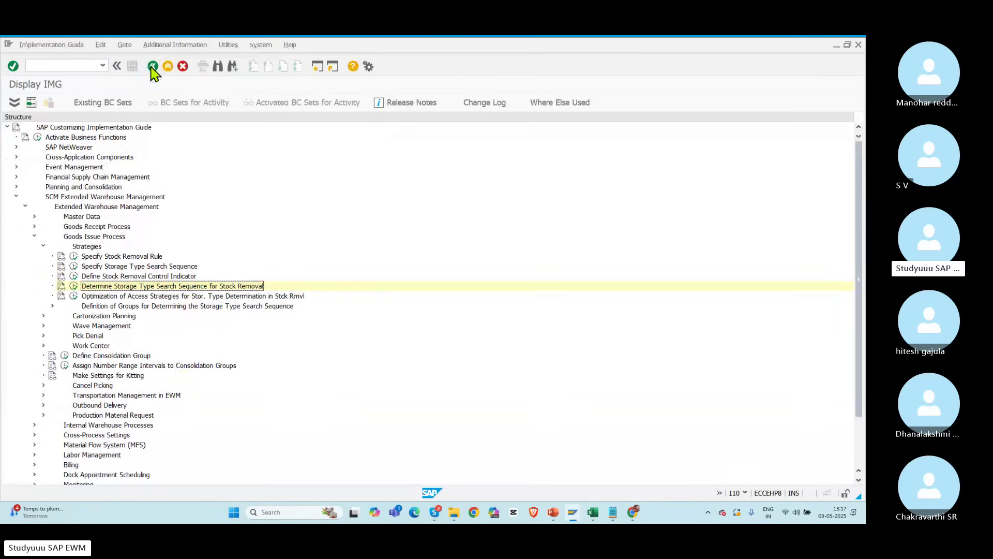
click(74, 296)
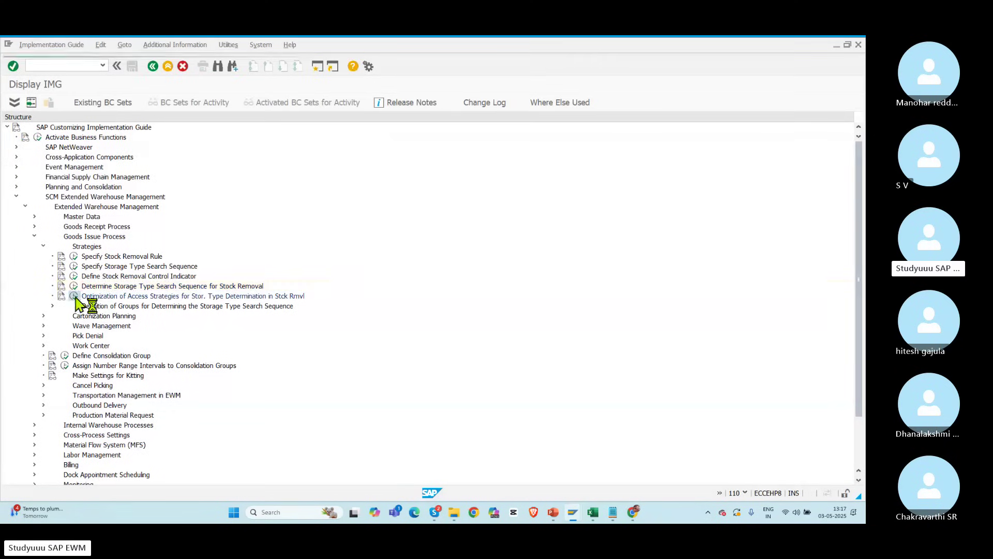
click(118, 472)
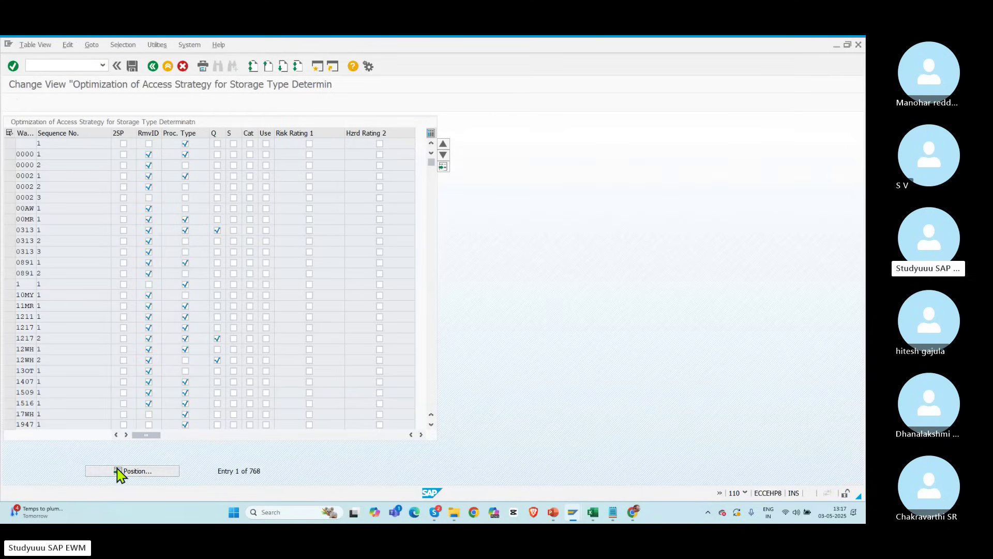
text(POLO)
key(Return)
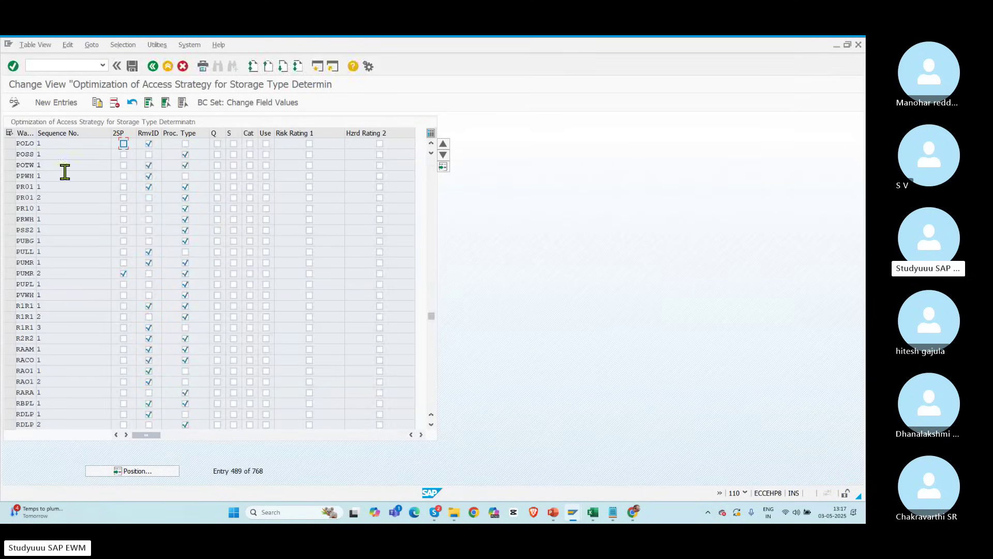
click(185, 143)
click(132, 65)
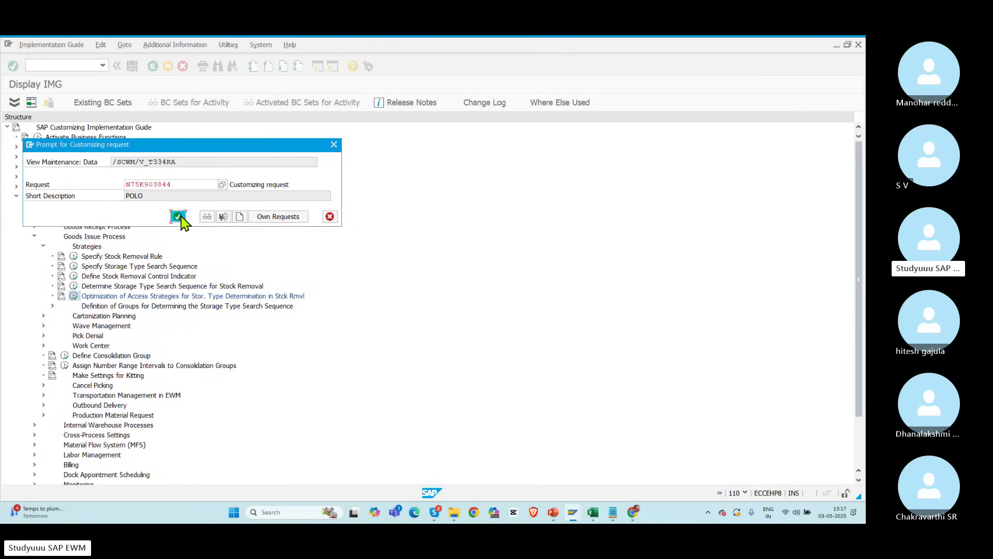
click(177, 217)
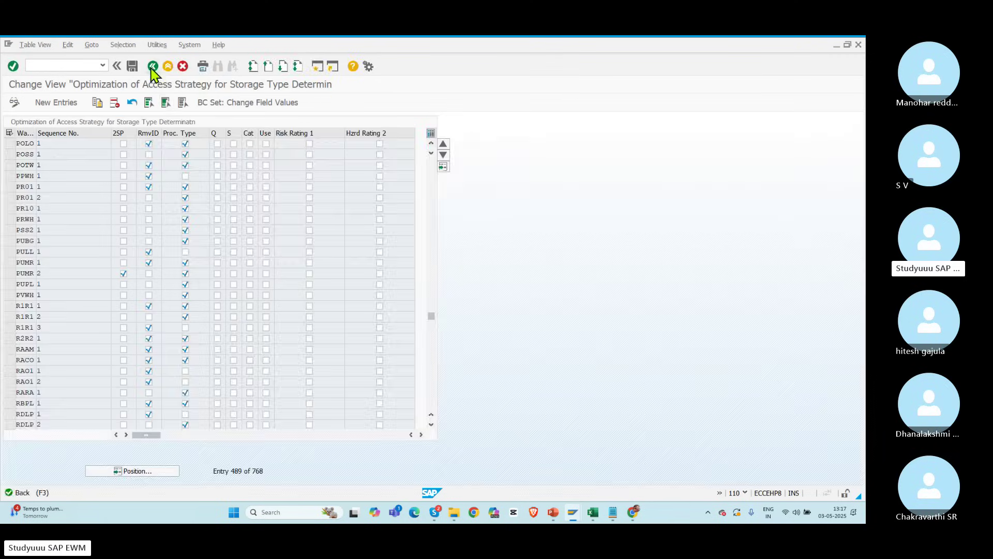
click(153, 67)
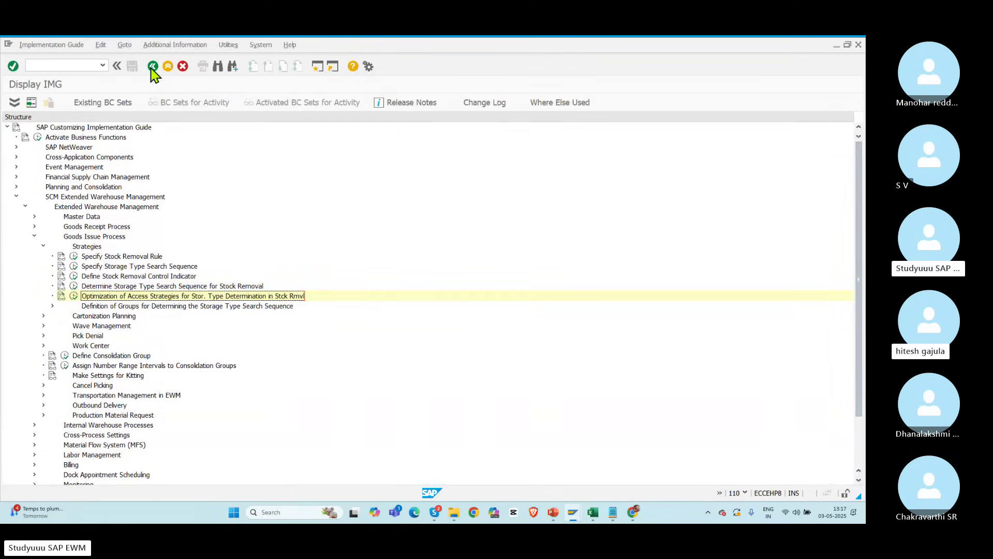
key(alt+Tab)
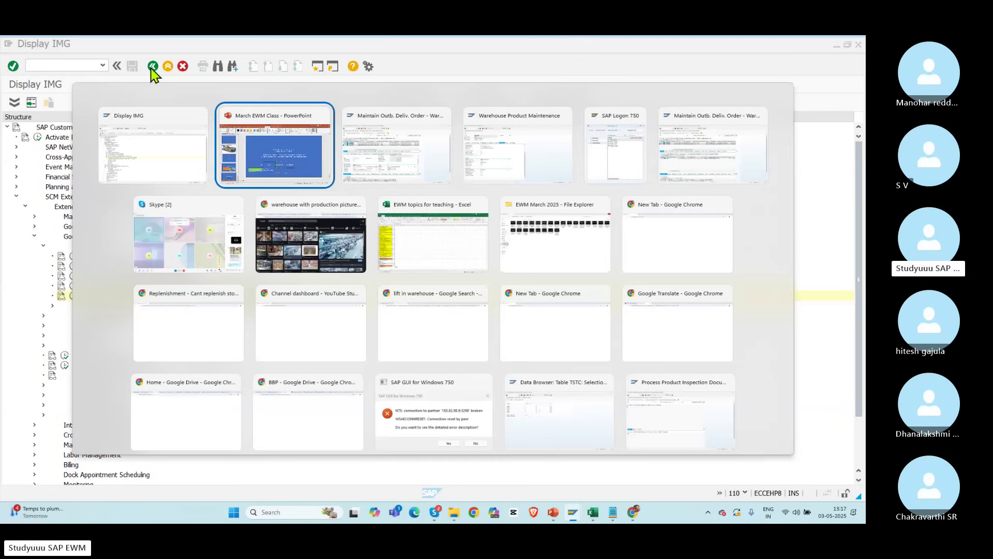
Step: Run Physical Stock for POLO in the warehouse monitor (/n/scwm/mon) and enlarge the results area
key(alt+Tab)
click(105, 65)
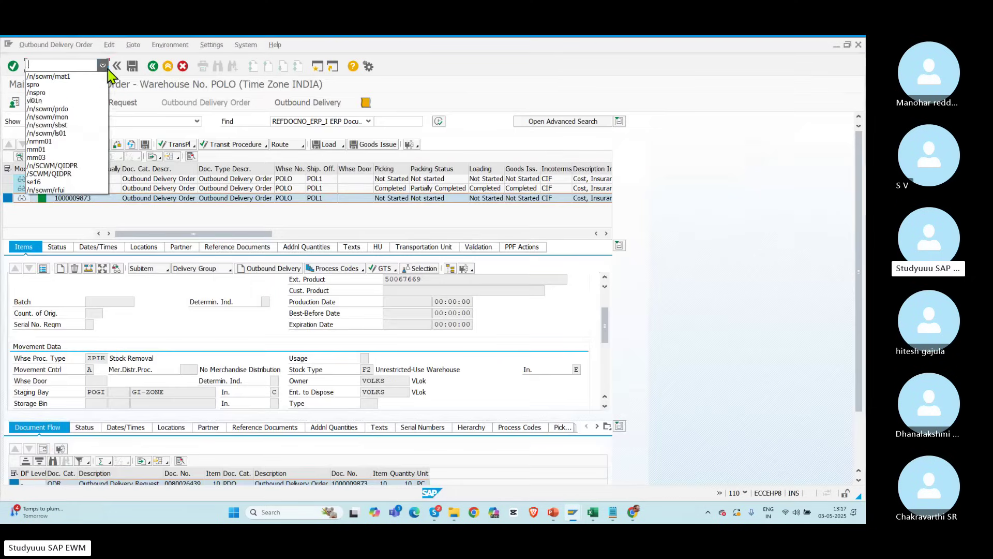
click(58, 117)
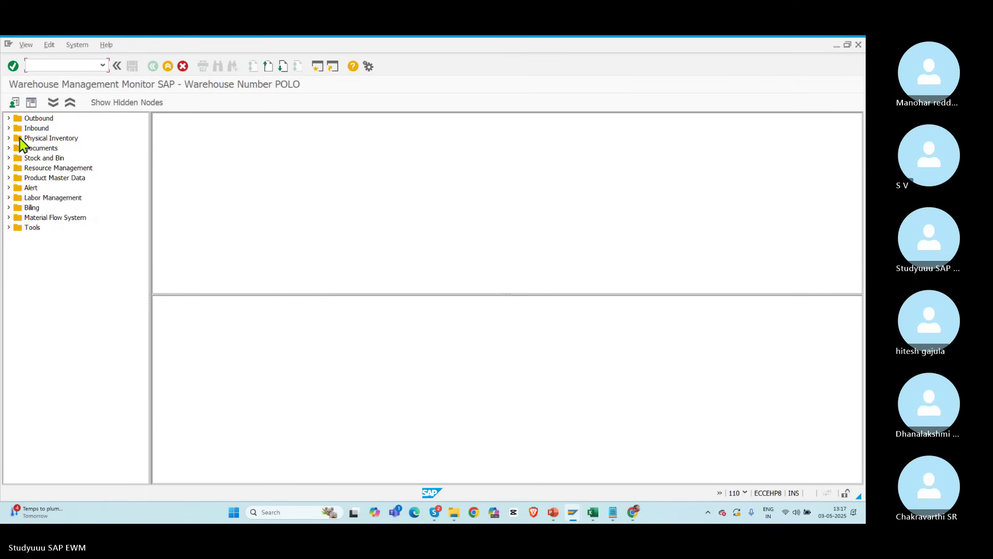
click(10, 157)
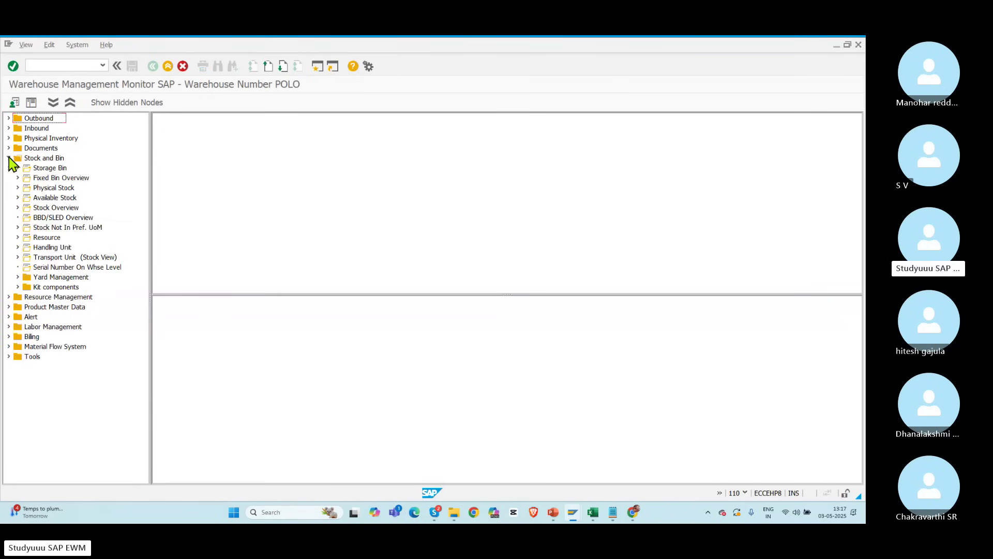
double_click(54, 189)
click(459, 476)
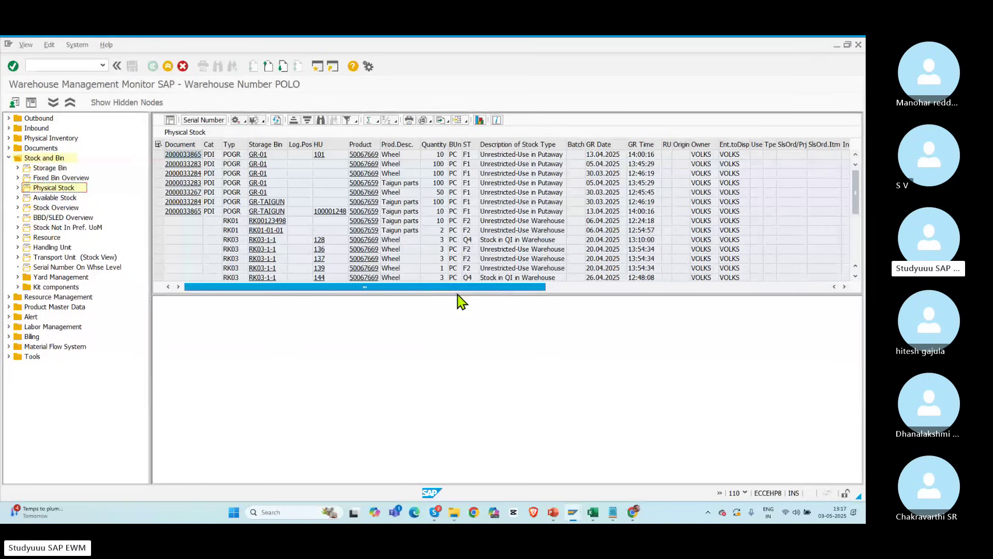
drag(463, 295, 468, 426)
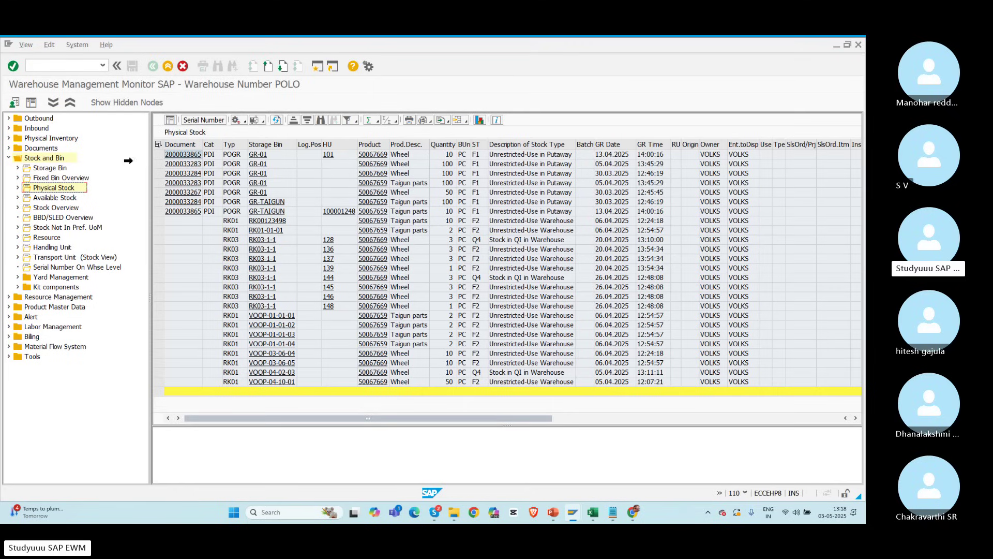
click(46, 63)
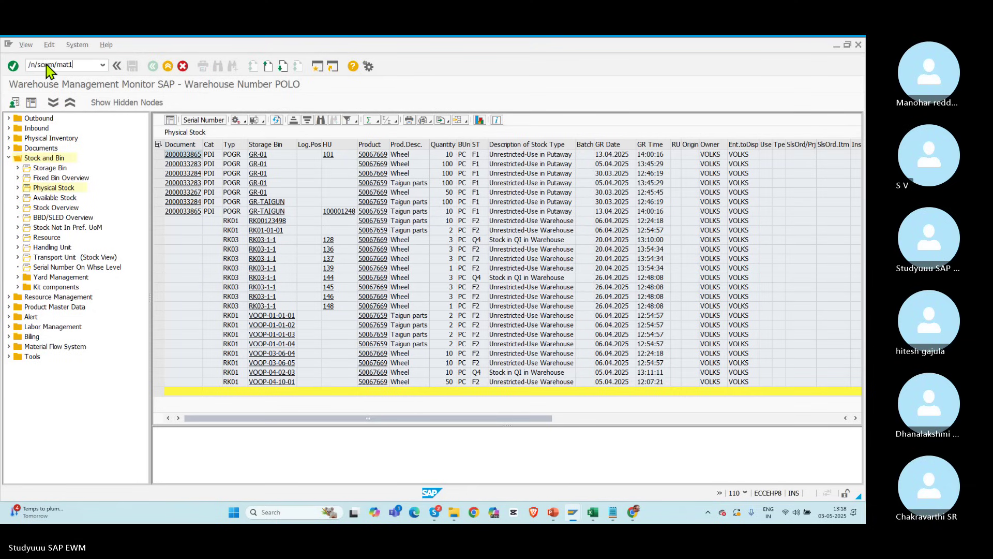
Step: Open product 50067669's storage type data and choose storage type POR1
key(Return)
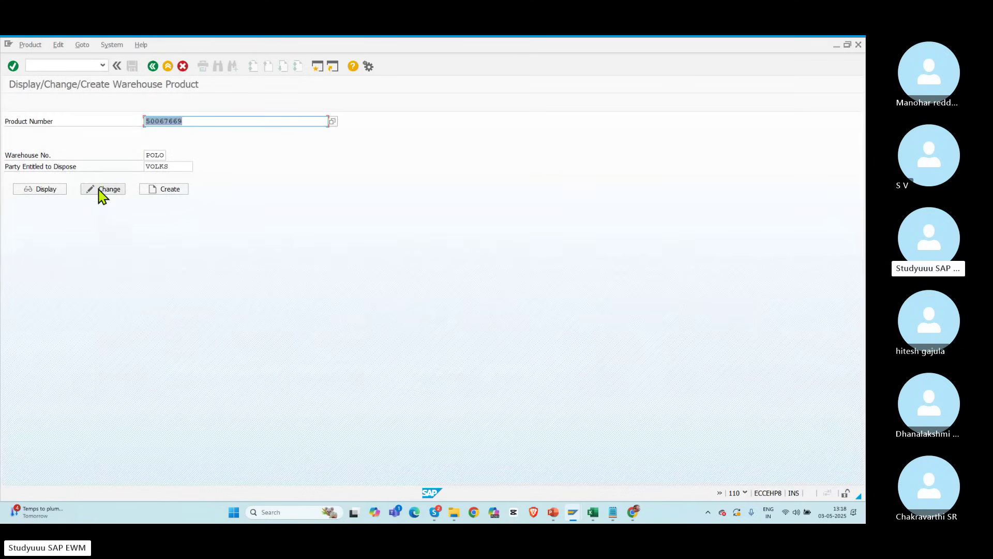
click(106, 189)
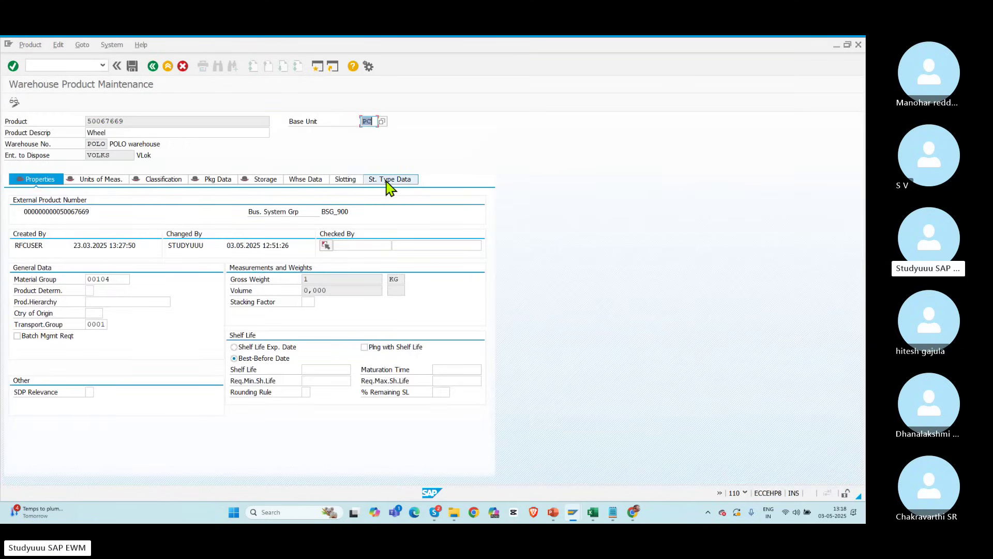
click(389, 182)
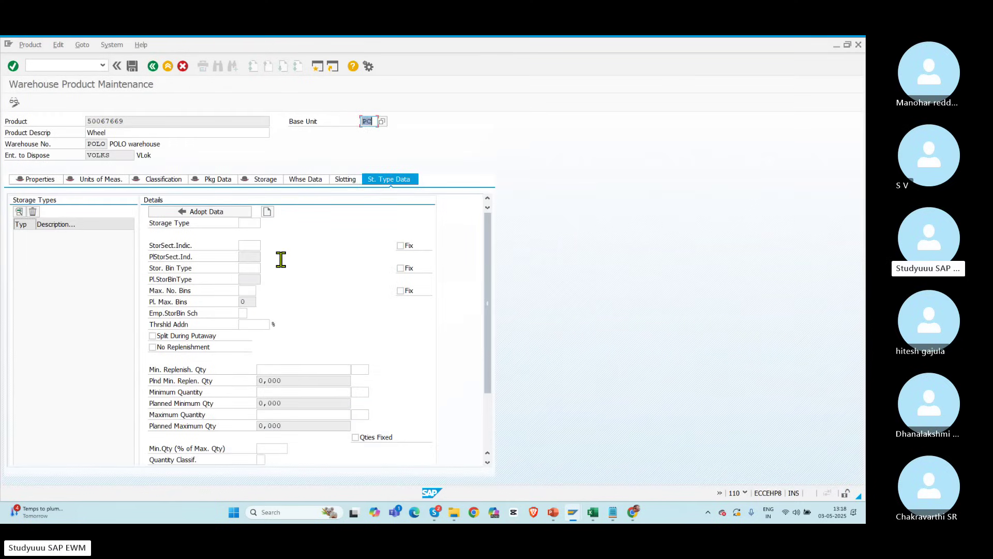
click(246, 221)
click(284, 414)
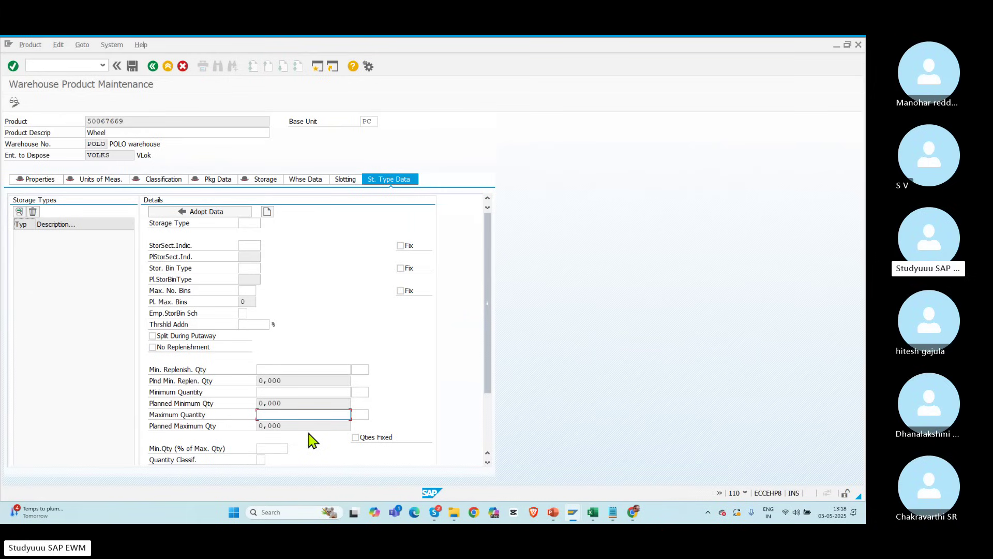
click(251, 222)
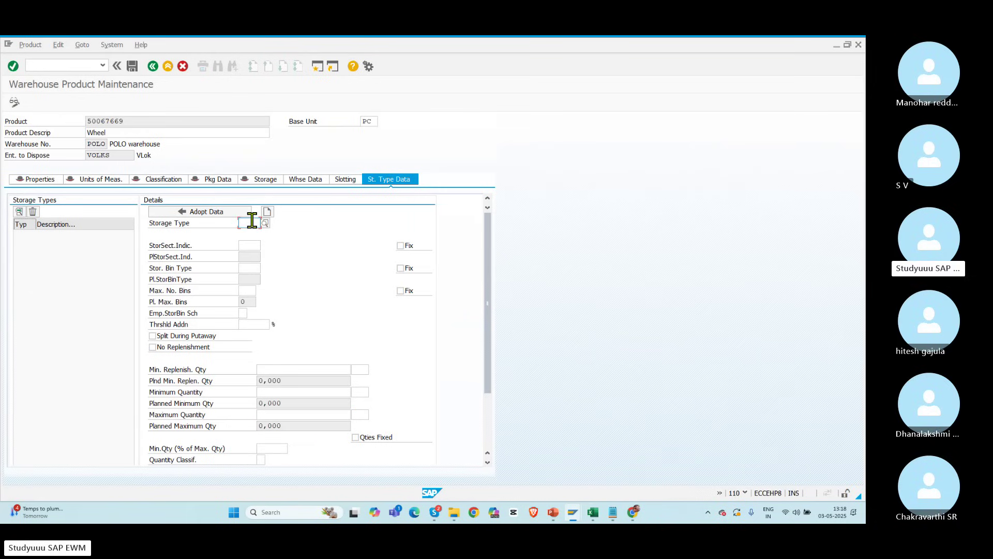
text(POR1)
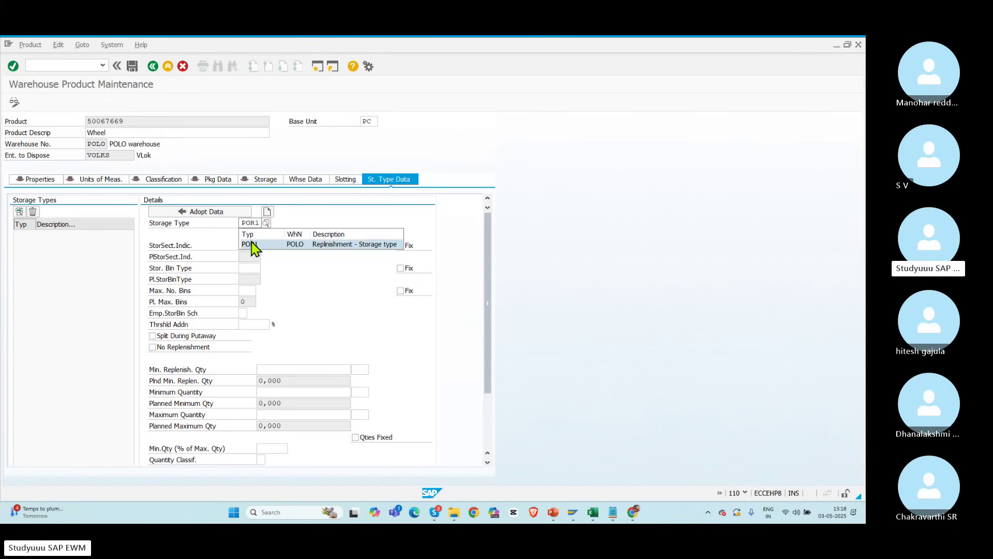
click(251, 240)
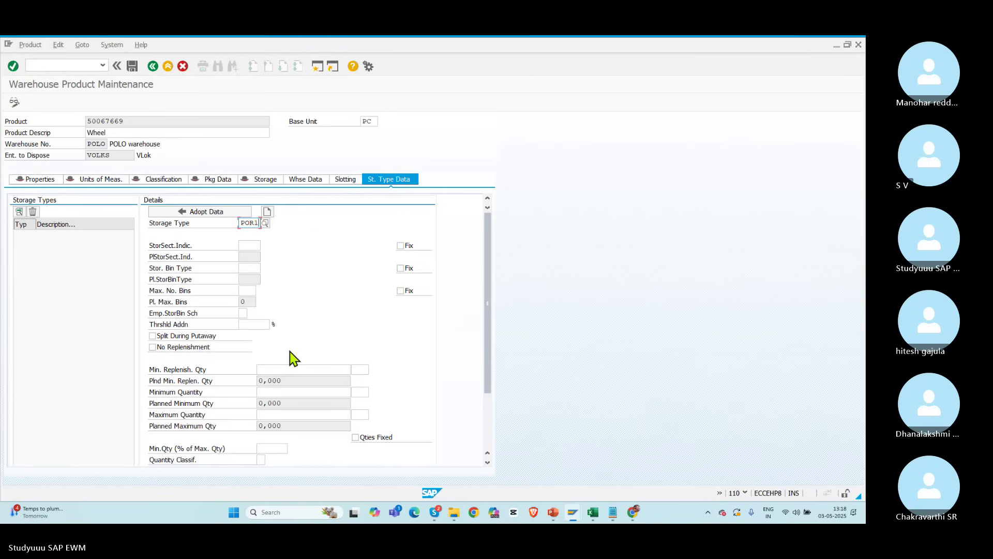
Step: Enter POR1's minimum replenishment, minimum 10 and maximum 20 quantities
click(275, 370)
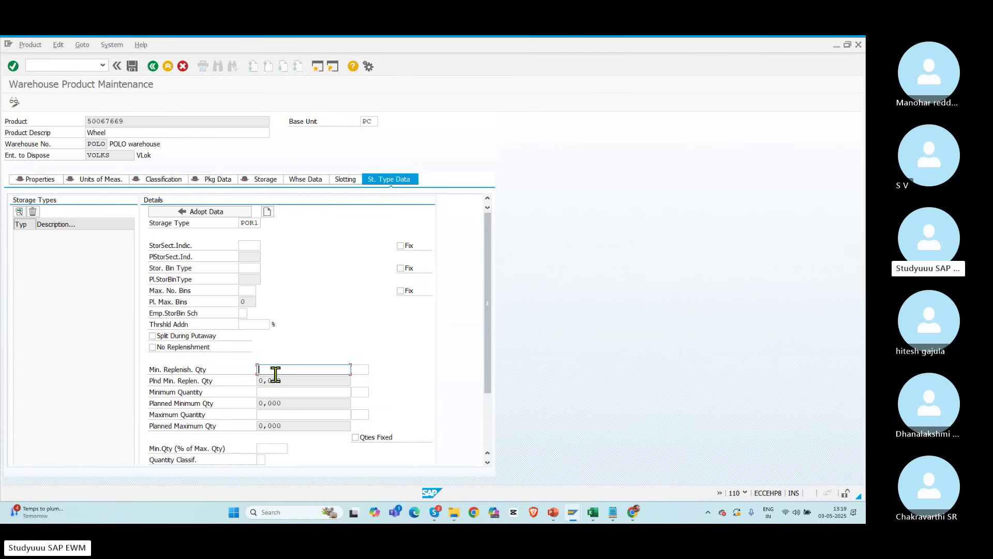
text(0)
click(271, 390)
text(10)
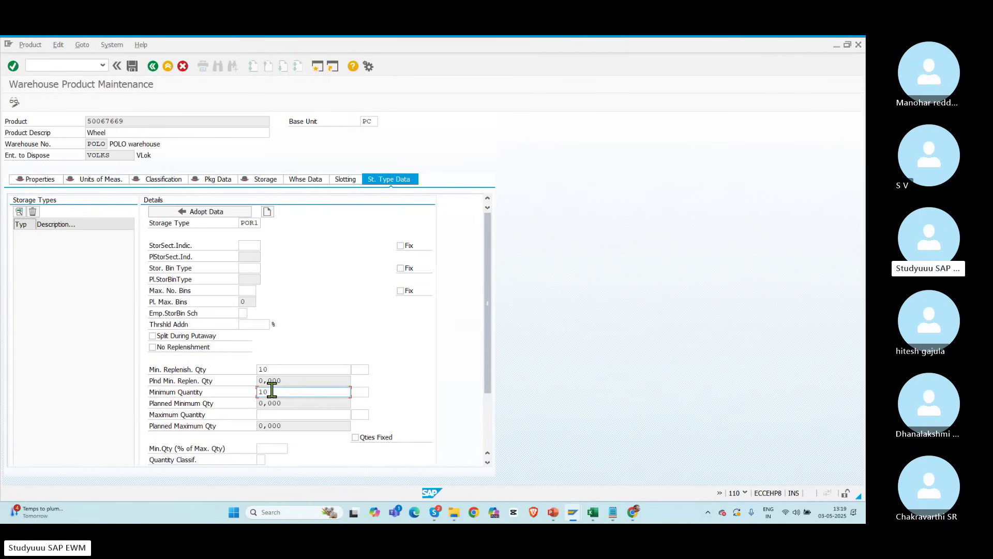
click(272, 414)
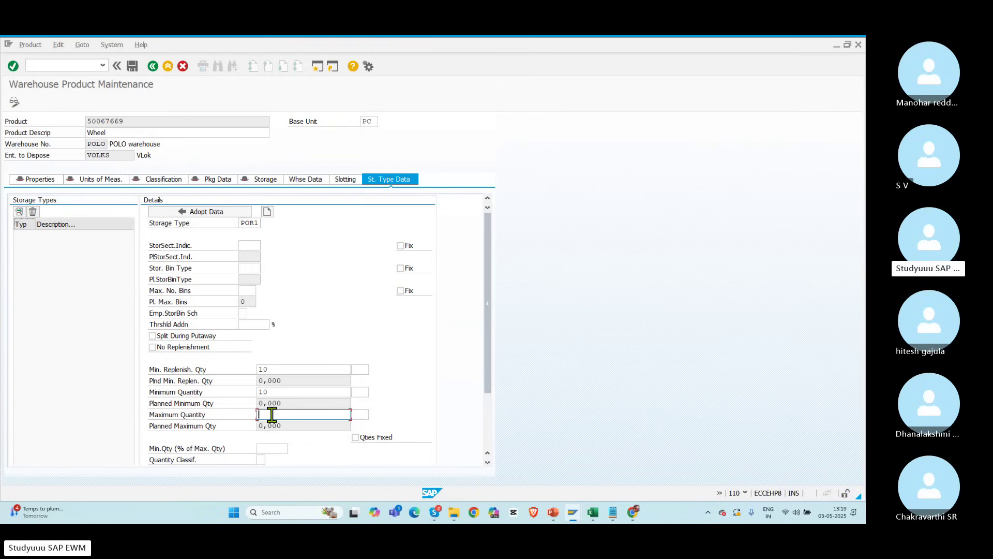
text(20)
key(Return)
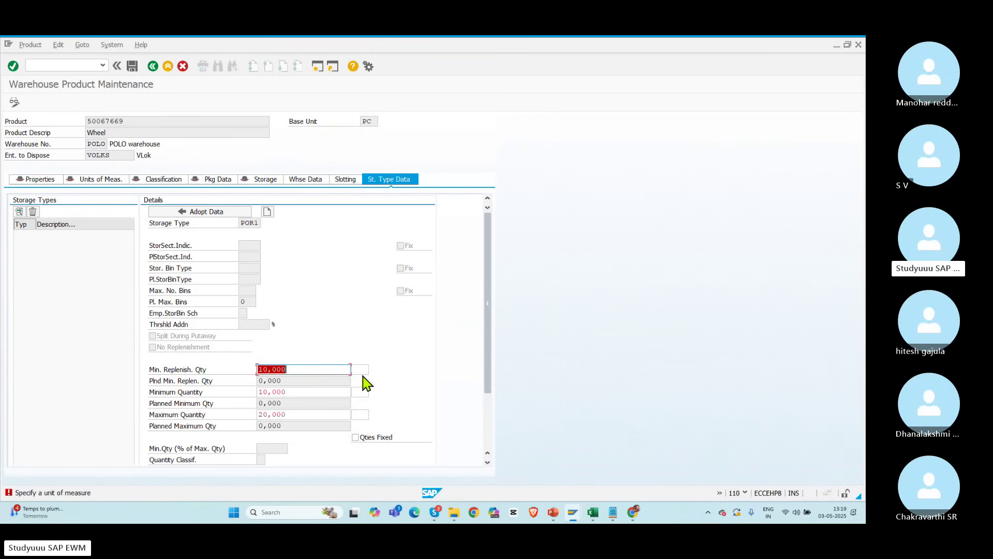
Step: Set PC as the unit for the POR1 quantities and adopt the POR1 data
click(362, 371)
key(alt+Tab)
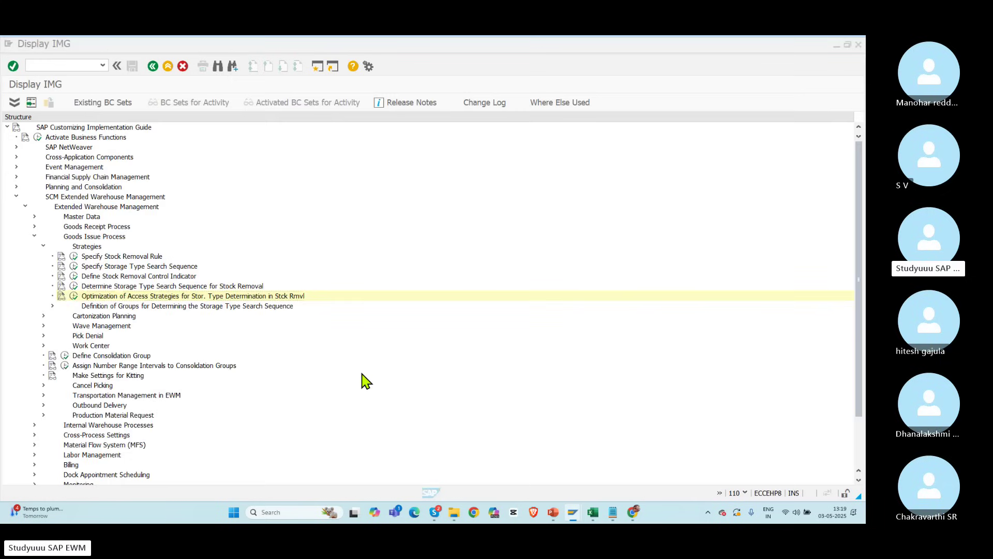
key(alt+Tab)
key(alt+Tab)
key(alt+Tab)
key(alt+Tab)
key(alt+Tab)
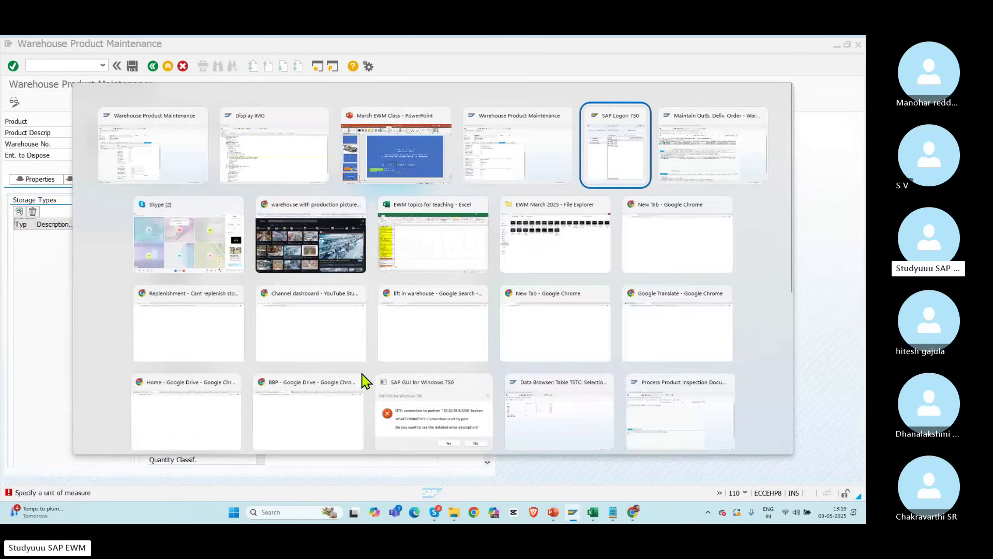
key(alt+Tab)
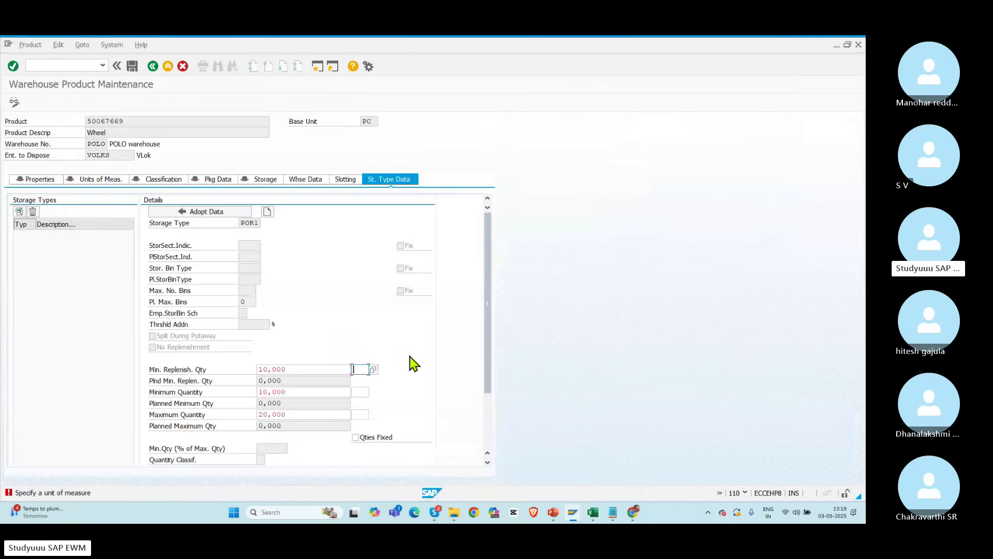
text(PC)
click(362, 391)
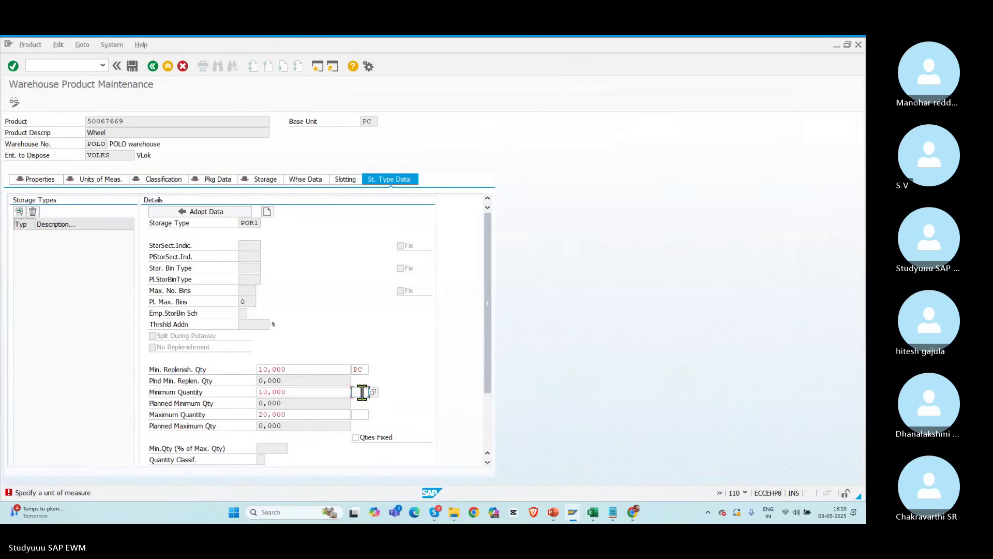
text(PC)
click(360, 414)
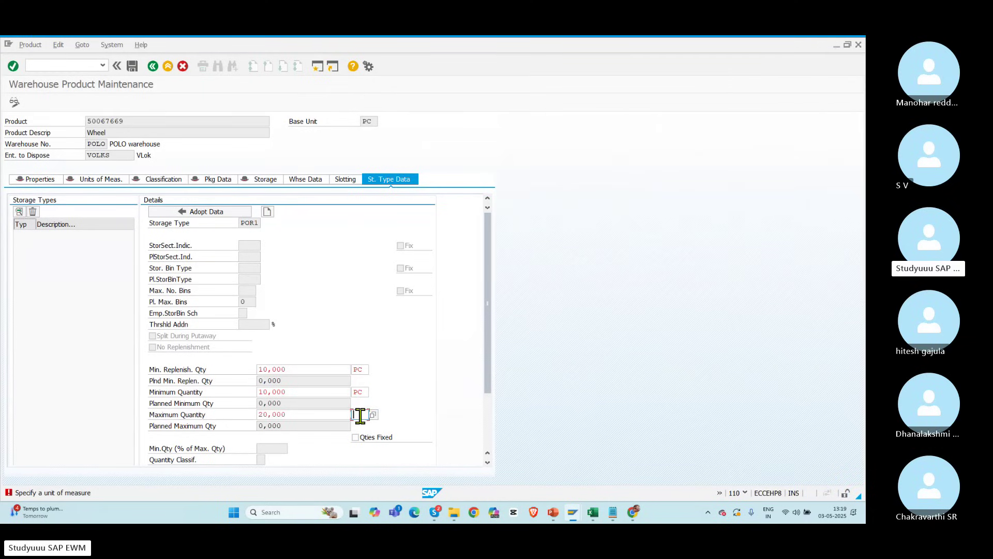
text(PC)
key(Return)
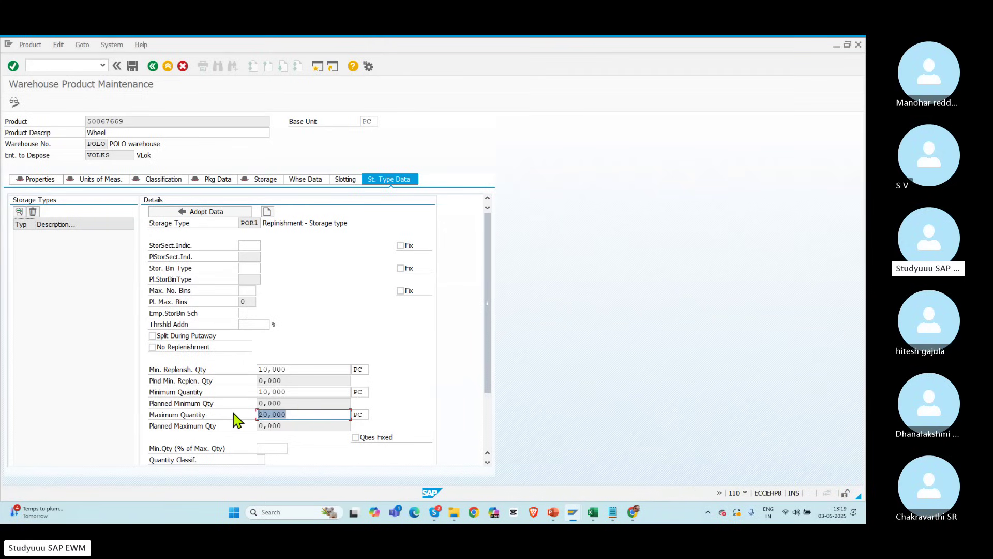
click(241, 223)
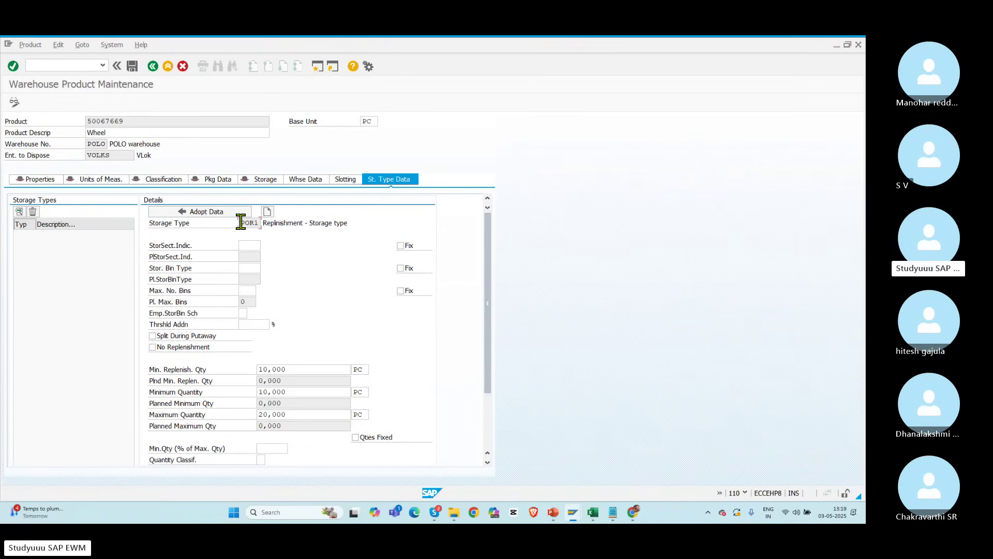
click(188, 216)
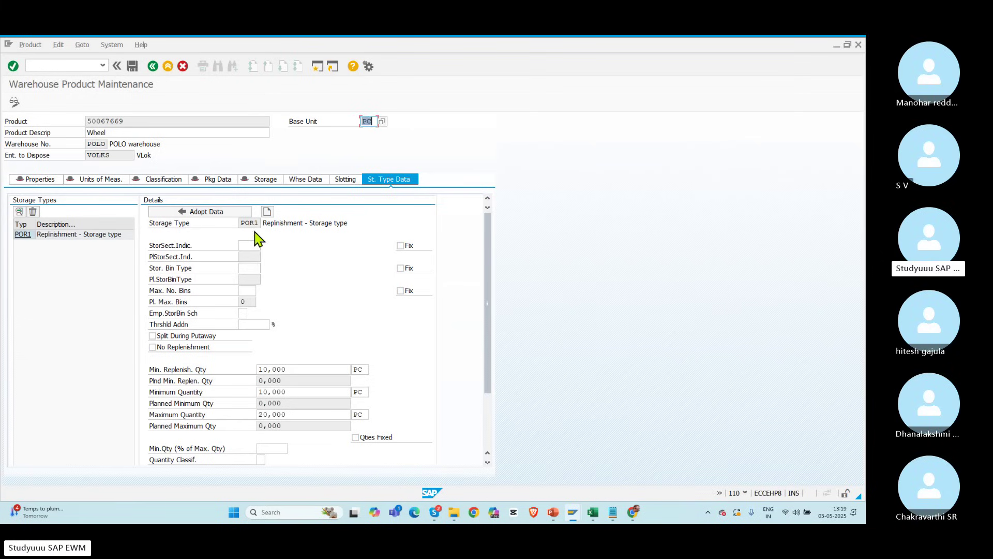
Step: Add storage type POR2 with minimum replenishment 10, minimum 10 and maximum 20
click(267, 212)
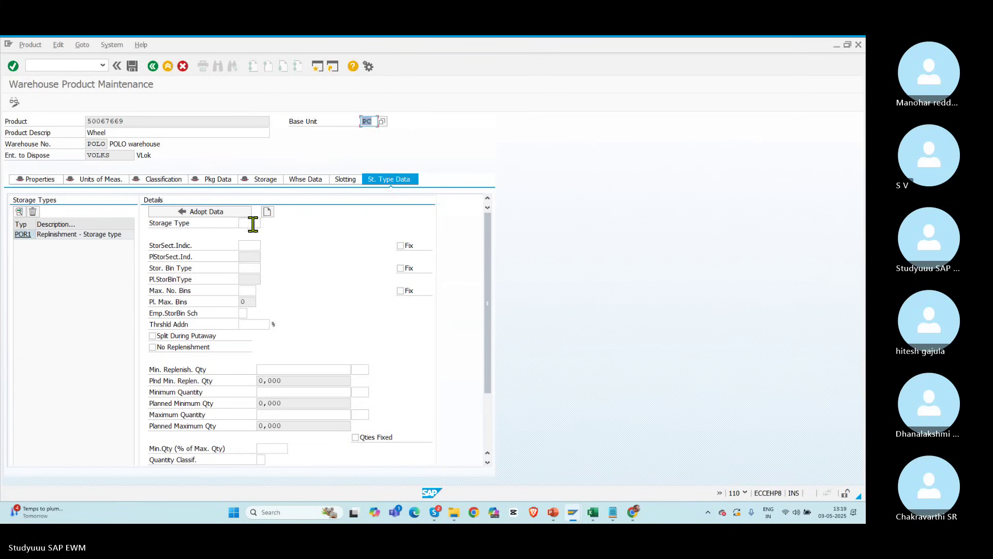
click(251, 224)
text(POR2)
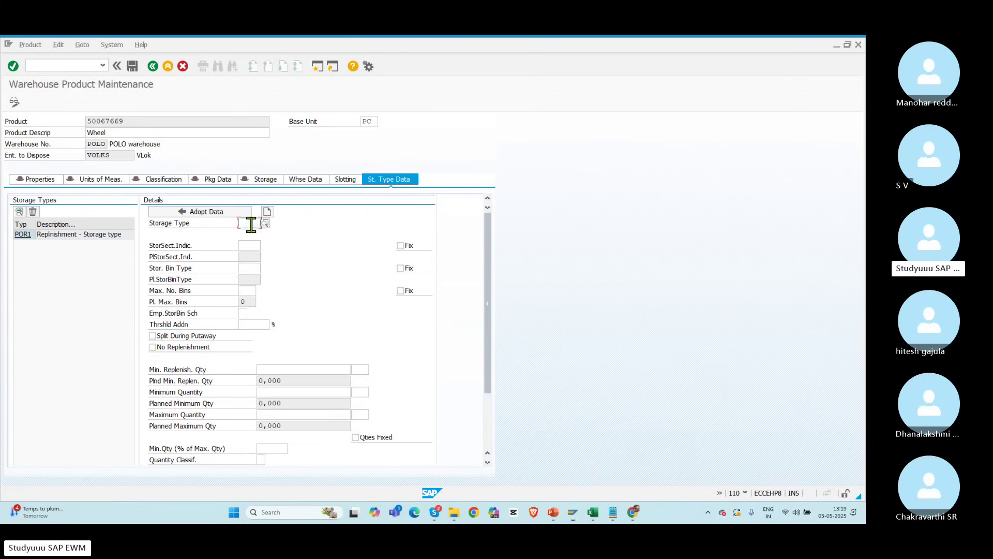
key(Return)
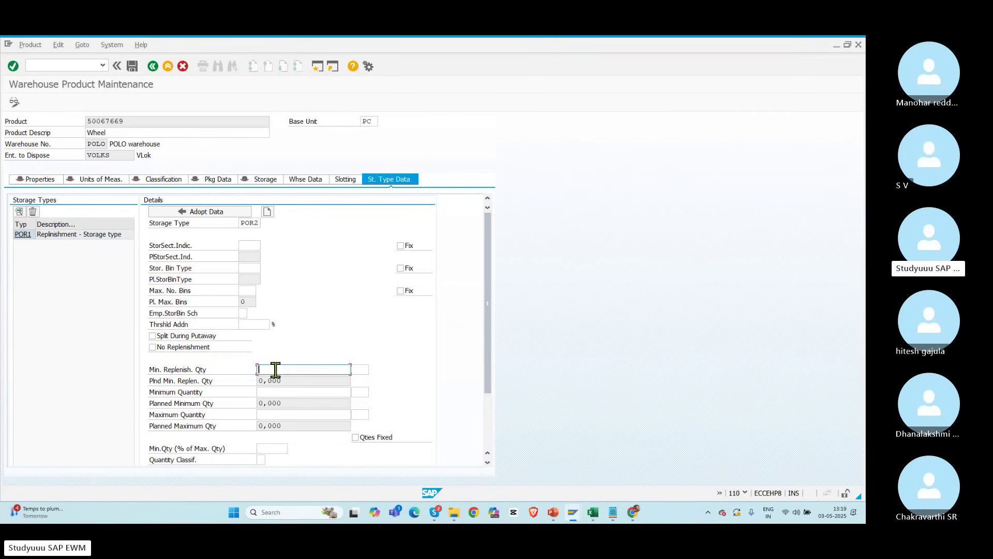
click(275, 369)
text(10)
click(270, 391)
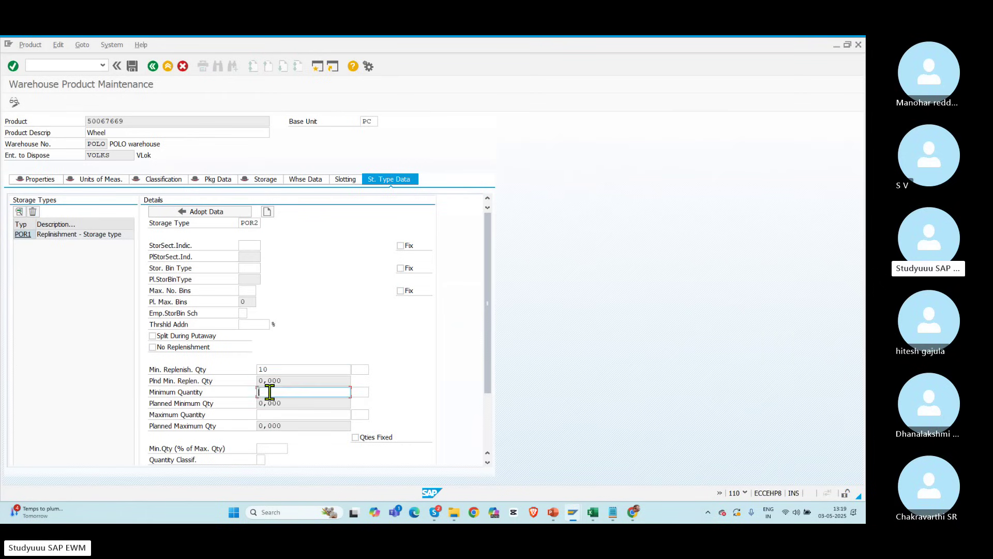
text(10)
click(267, 415)
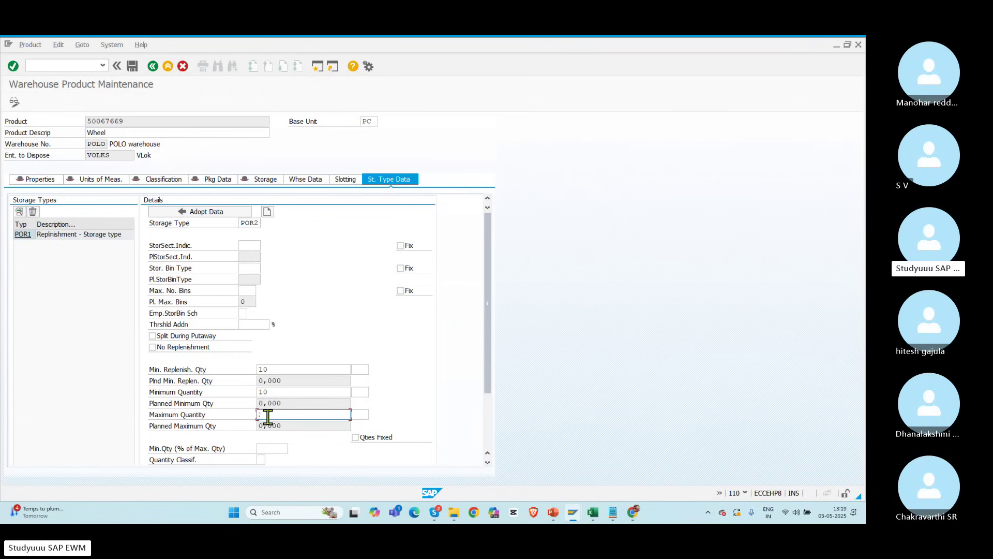
text(20)
Step: Set PC as the unit for the POR2 quantities and adopt the POR2 data
click(358, 369)
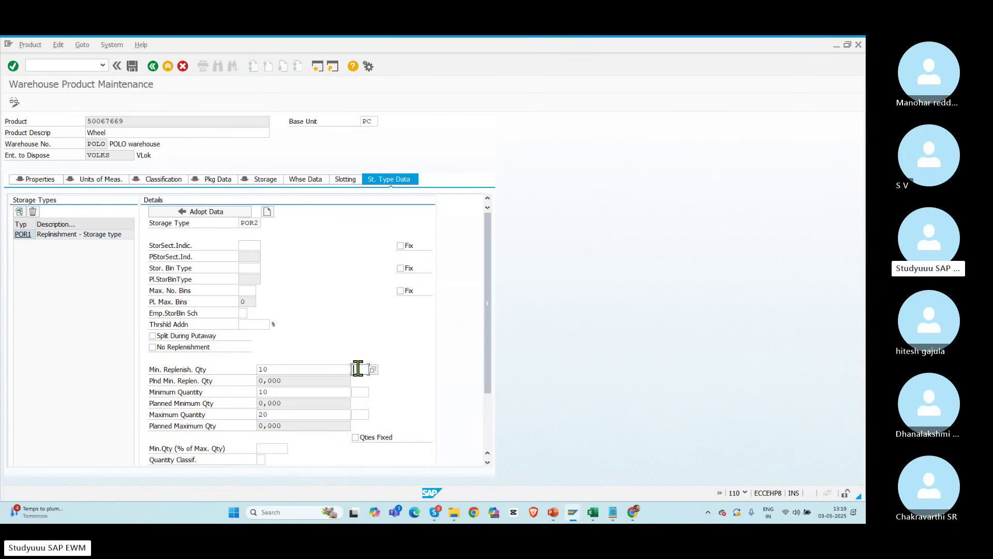
text(PC)
click(362, 391)
text(PC)
key(Tab)
key(Tab)
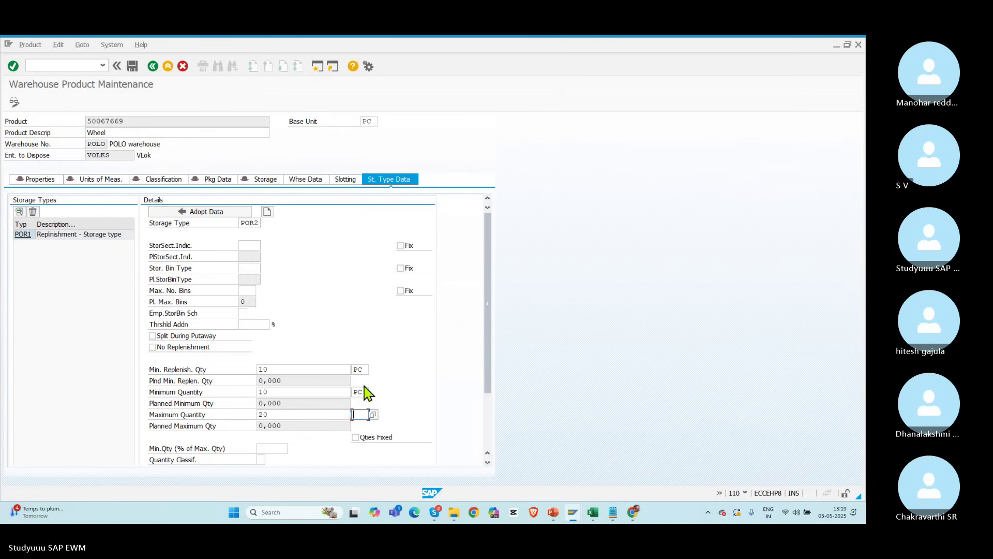
key(Return)
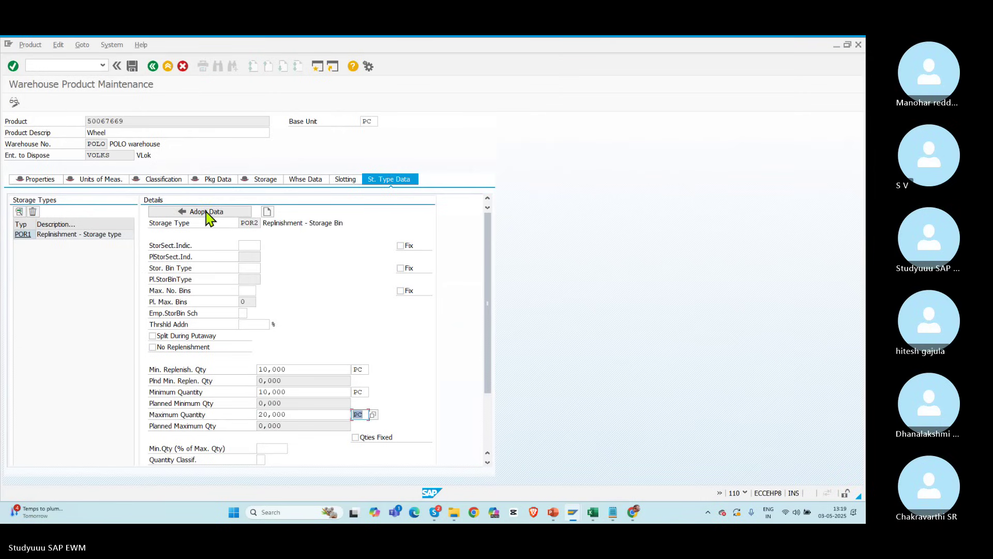
click(207, 212)
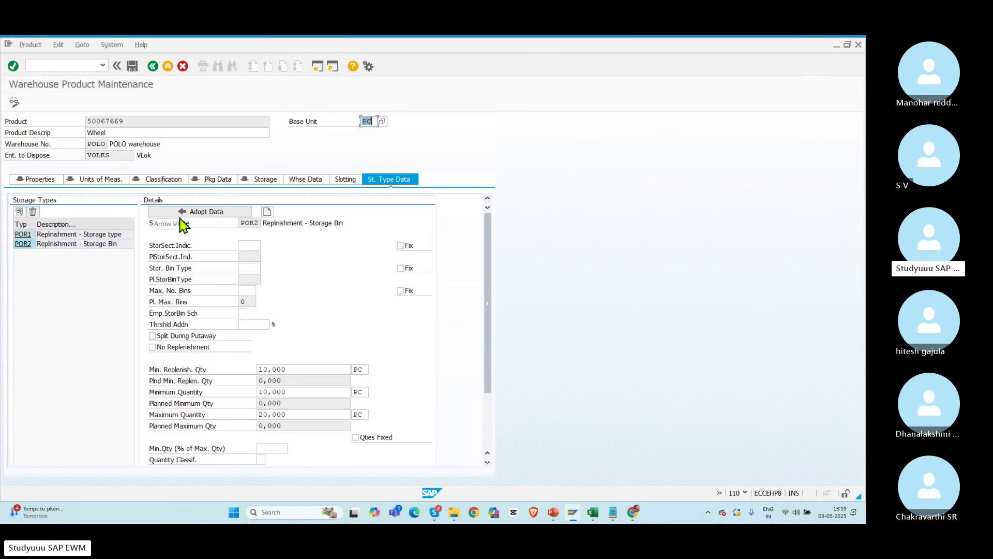
Step: Check the POR1 and POR2 entries' quantities and save product 50067669
drag(126, 121, 83, 118)
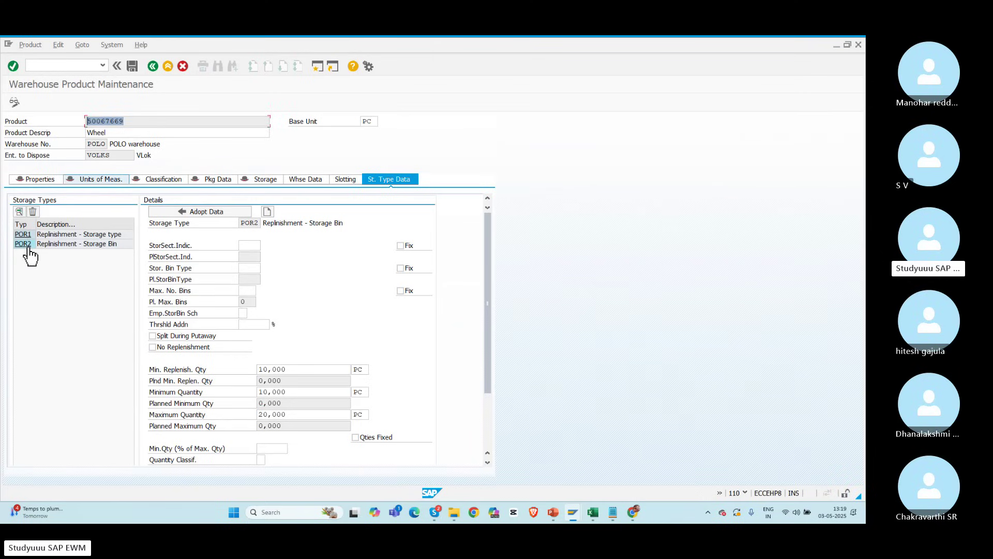
click(61, 234)
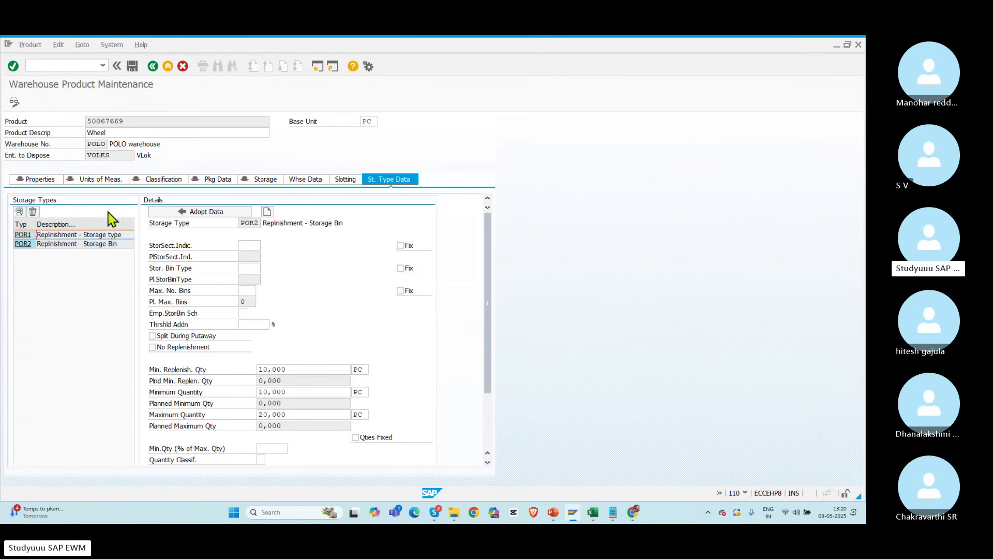
click(49, 245)
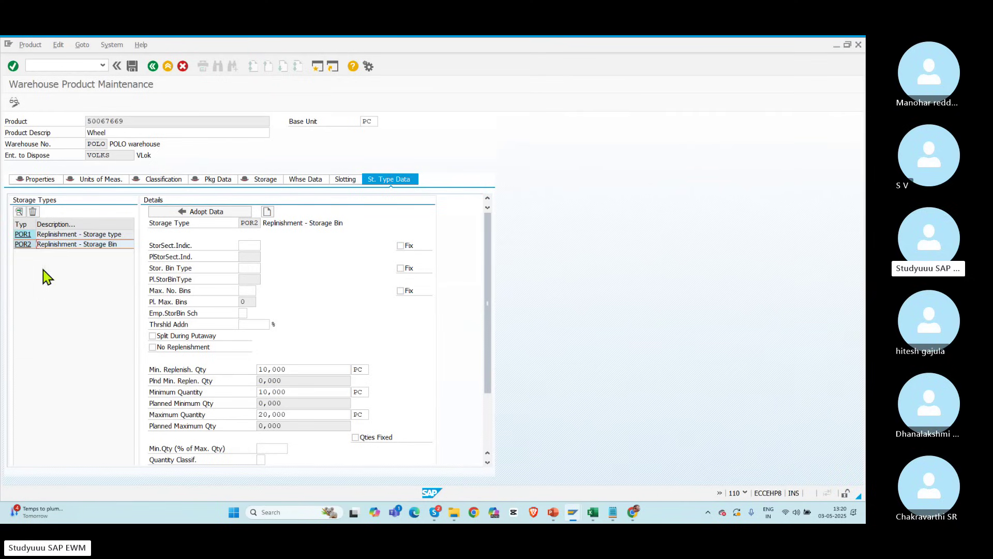
double_click(298, 368)
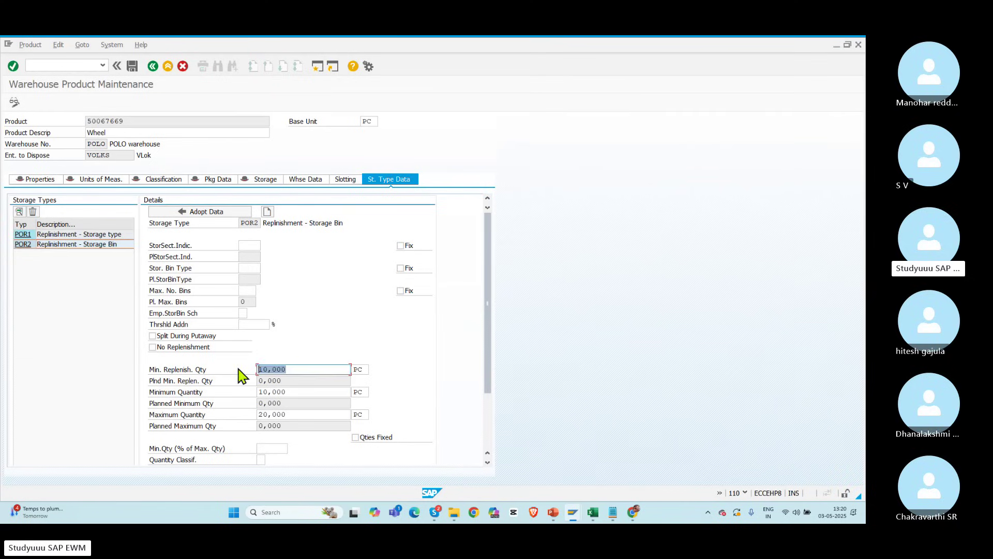
double_click(306, 414)
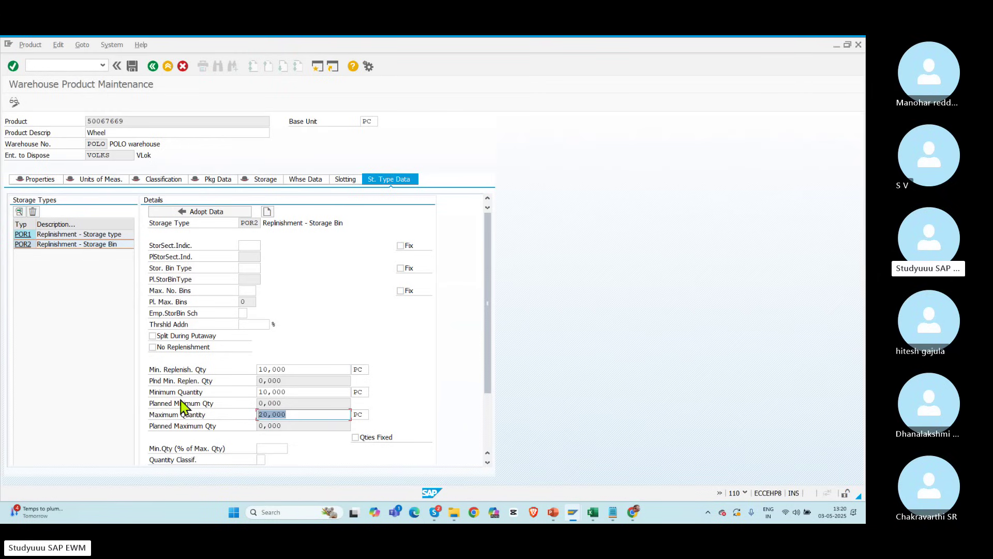
click(132, 66)
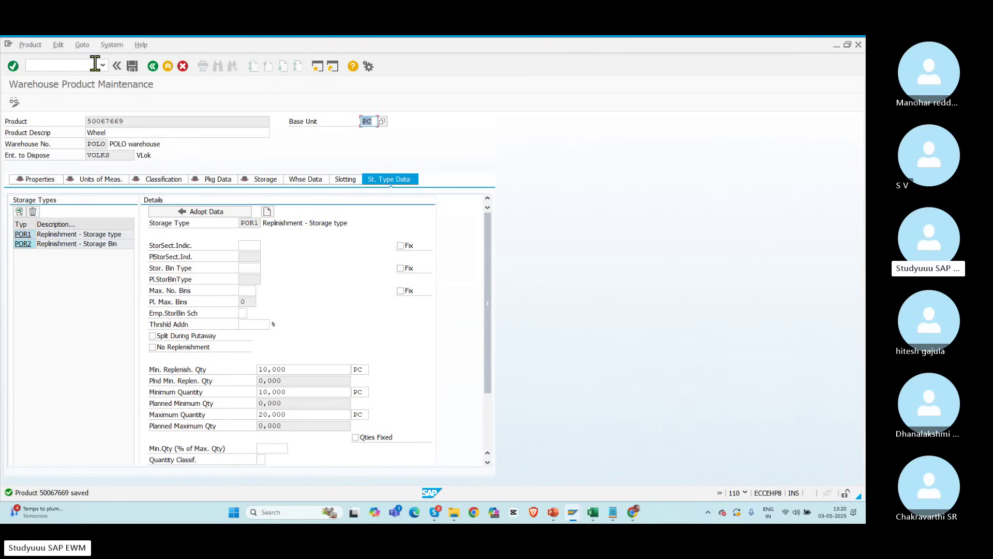
Step: Start entering the /n/scwm/binmat transaction code
click(70, 62)
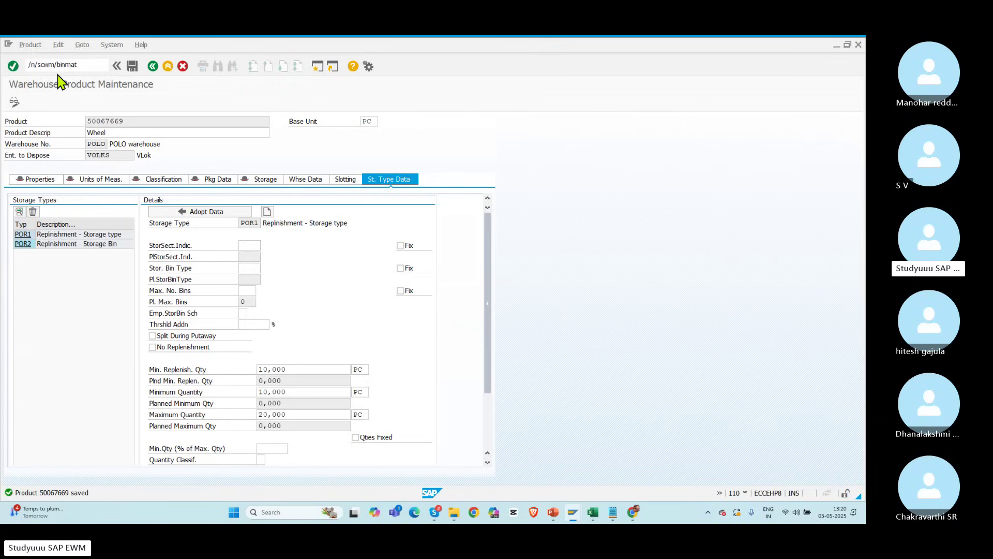
Step: Run the fixed storage bin report with the bin criterion cleared and VOLKS as party entitled to dispose
key(Return)
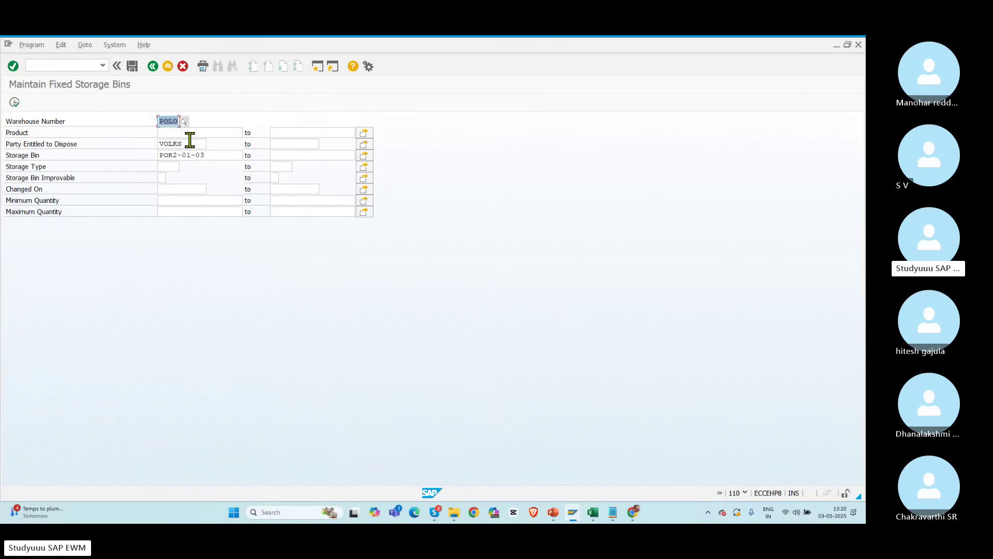
click(190, 139)
key(Delete)
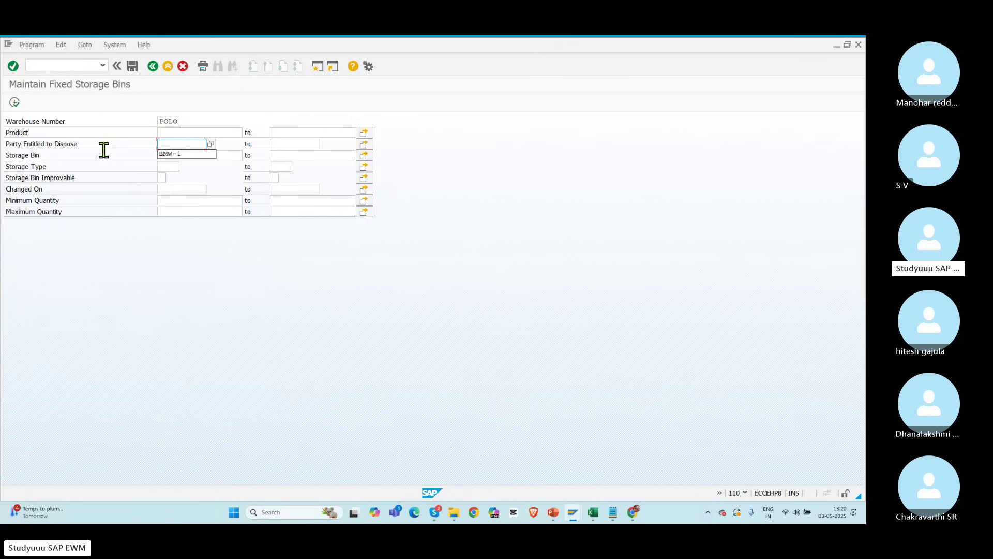
click(108, 153)
click(214, 156)
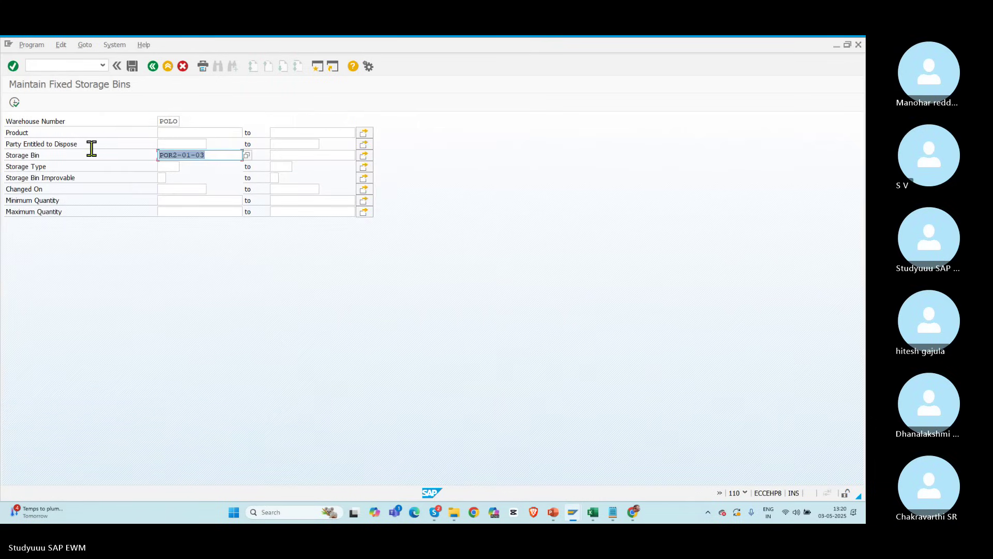
key(Delete)
click(178, 134)
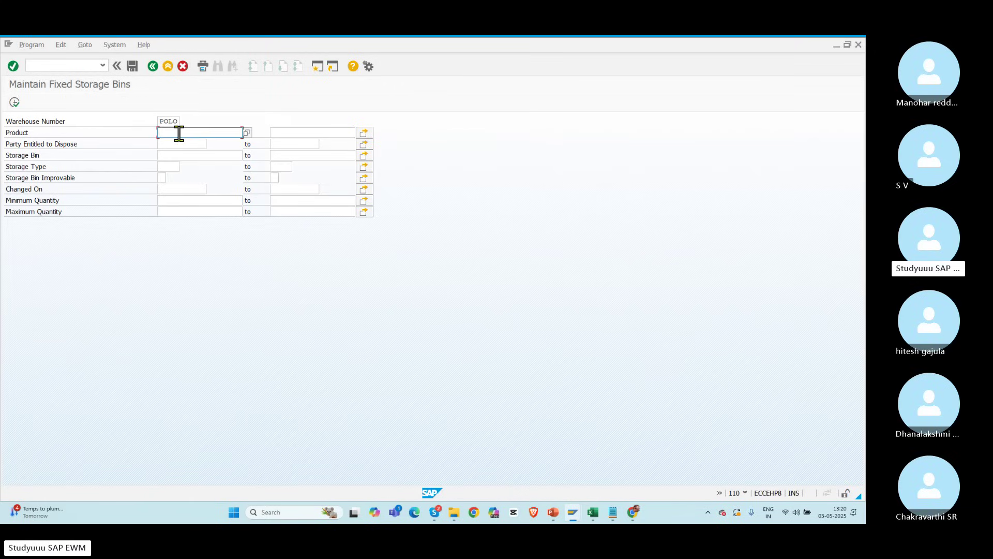
click(169, 144)
click(213, 145)
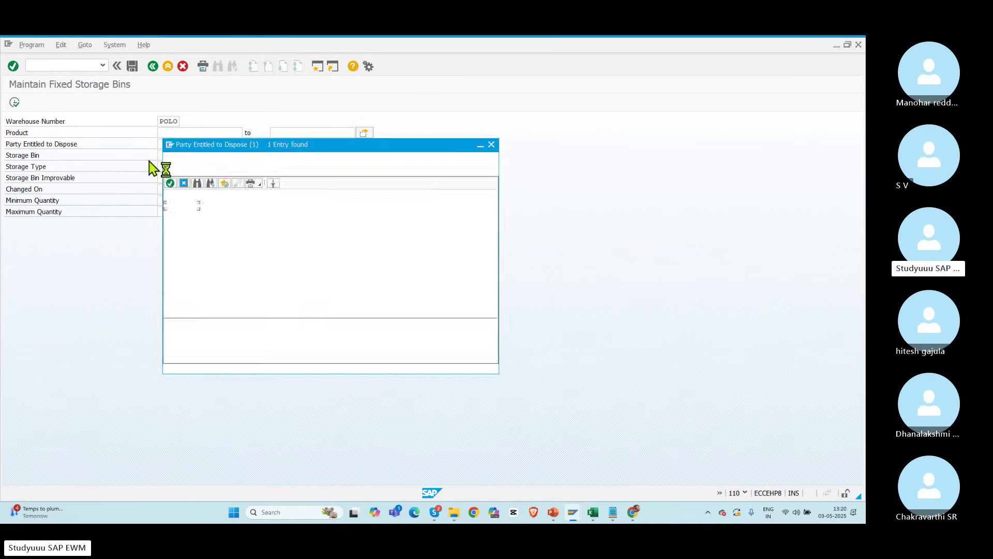
double_click(182, 207)
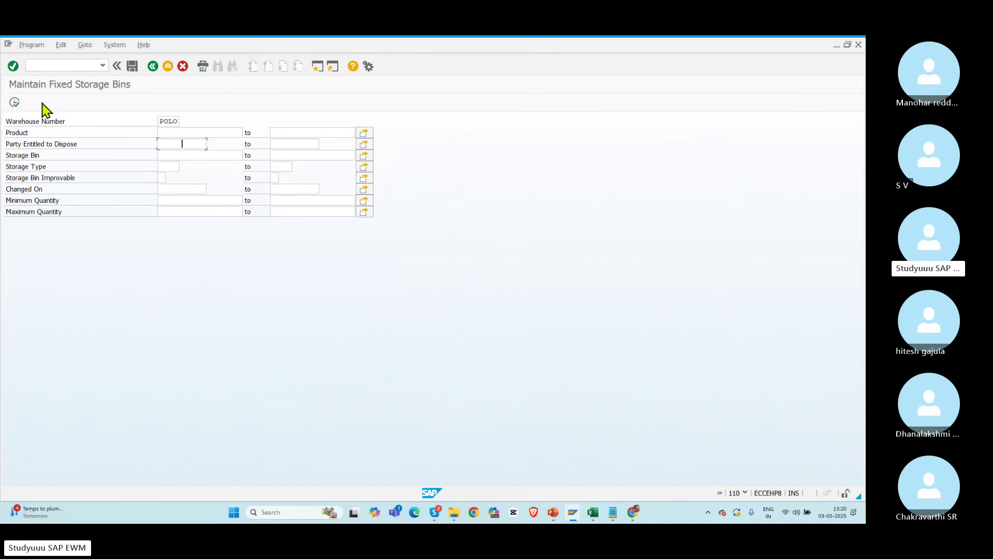
click(14, 102)
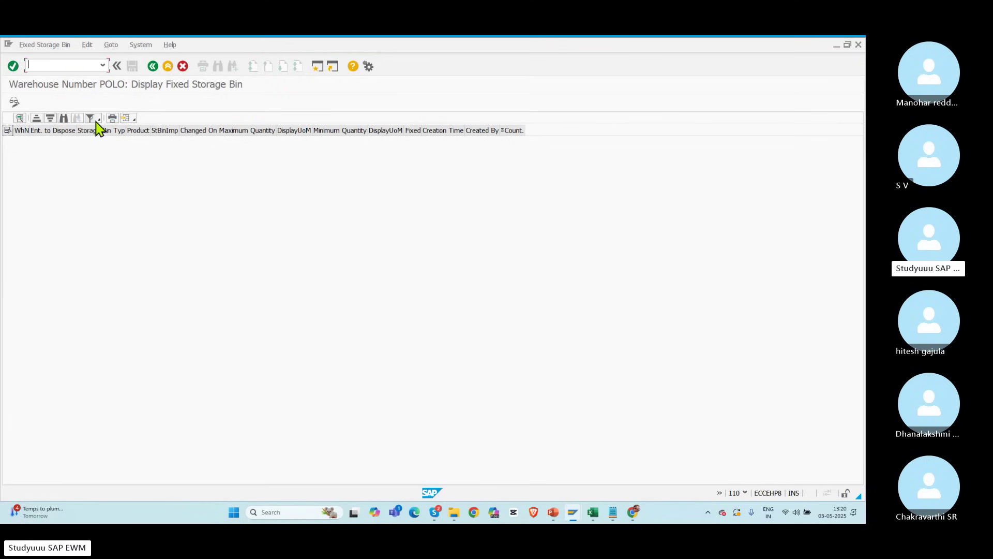
Step: In change mode, append a POLO fixed bin row with VOLKS as party entitled to dispose
click(14, 102)
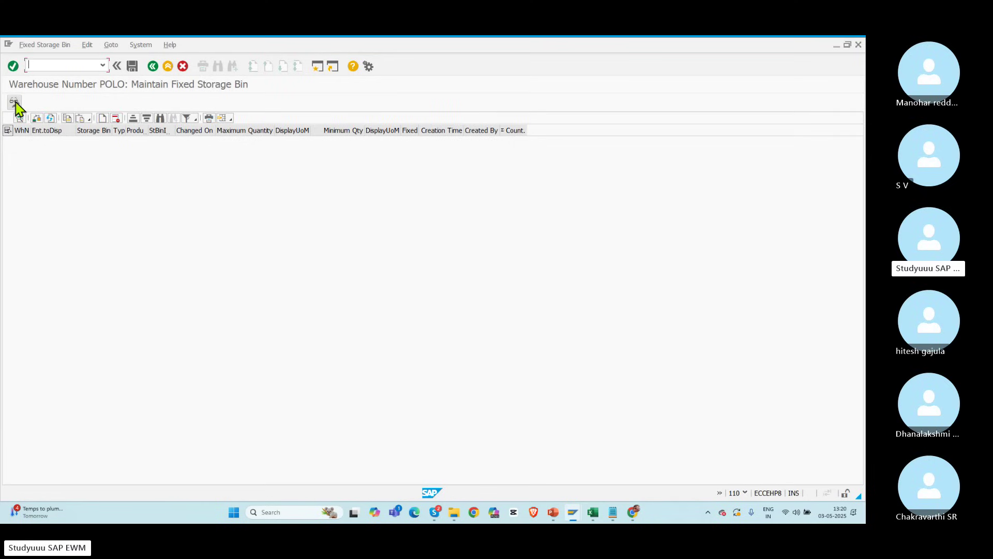
click(102, 119)
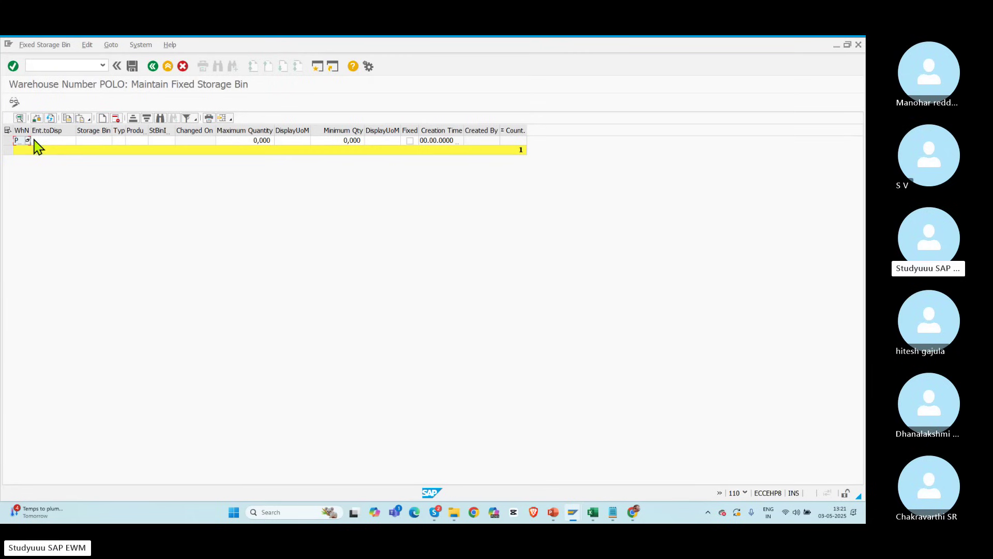
drag(31, 132, 54, 131)
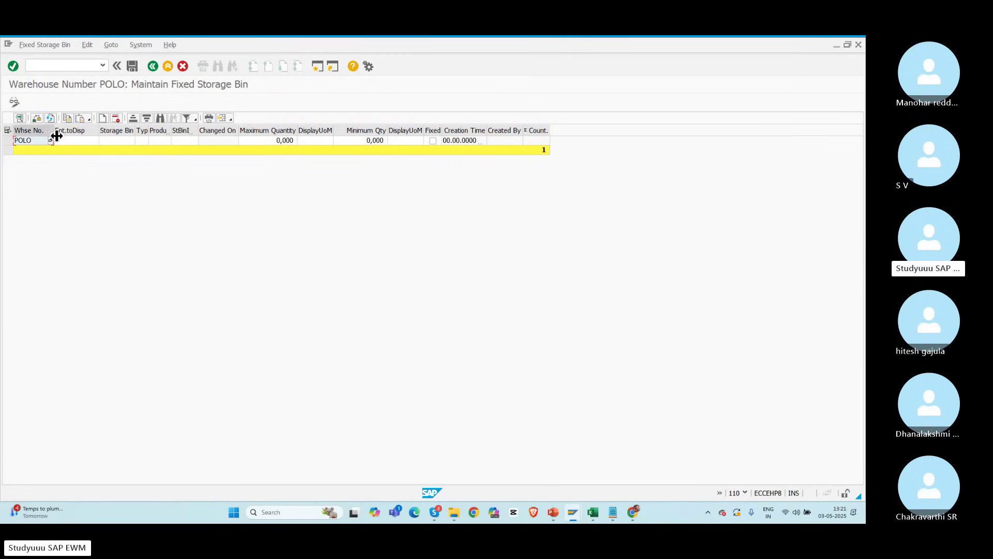
click(75, 143)
click(96, 140)
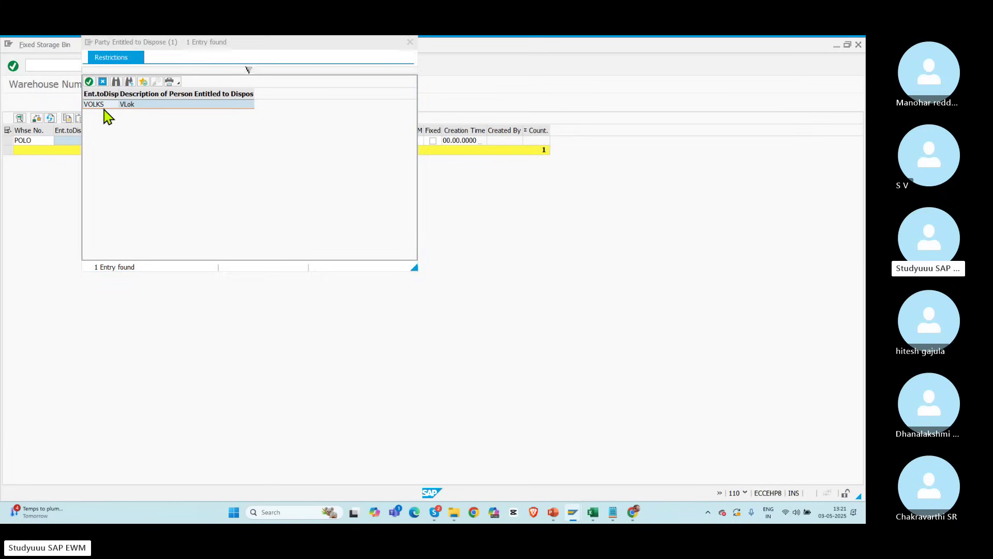
double_click(104, 110)
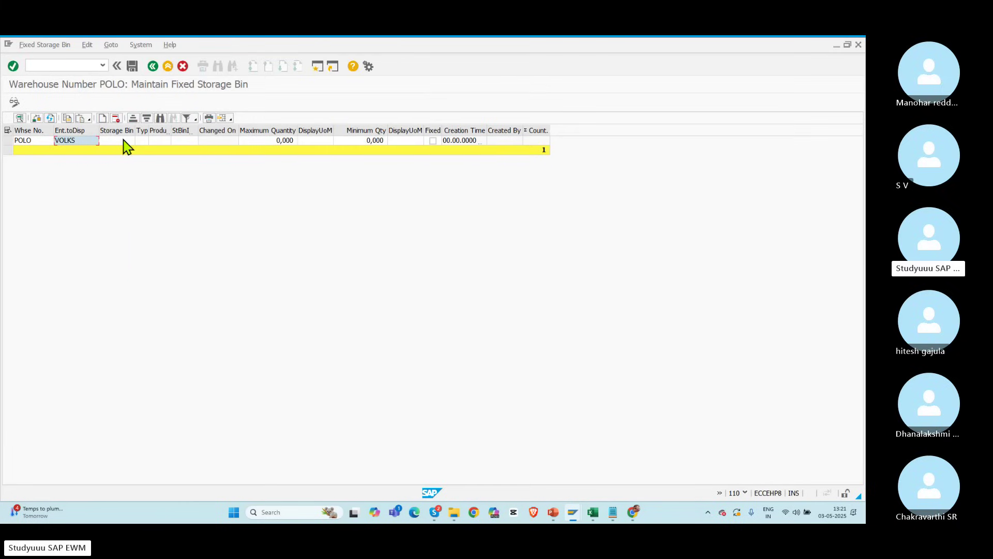
click(123, 140)
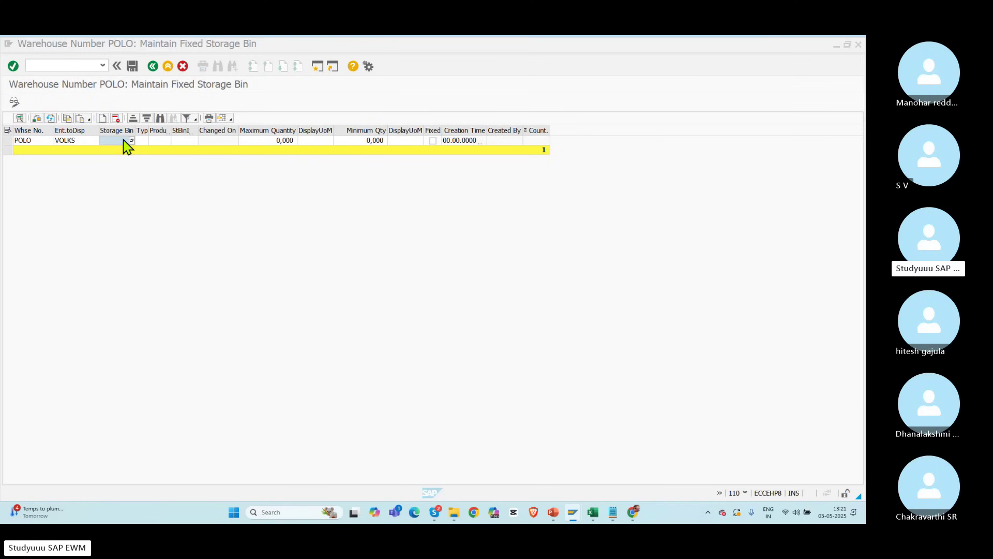
key(alt+Tab)
key(alt+Tab)
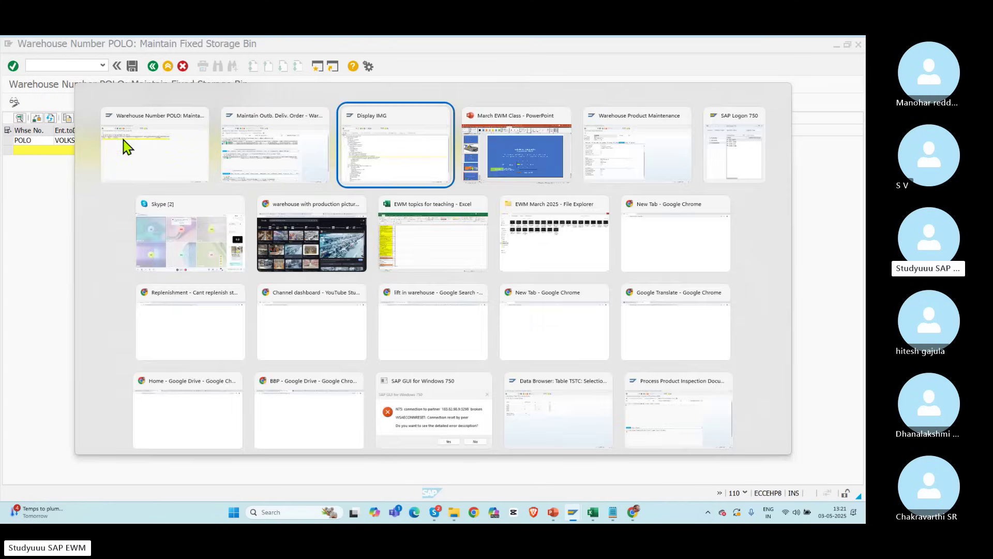
key(Escape)
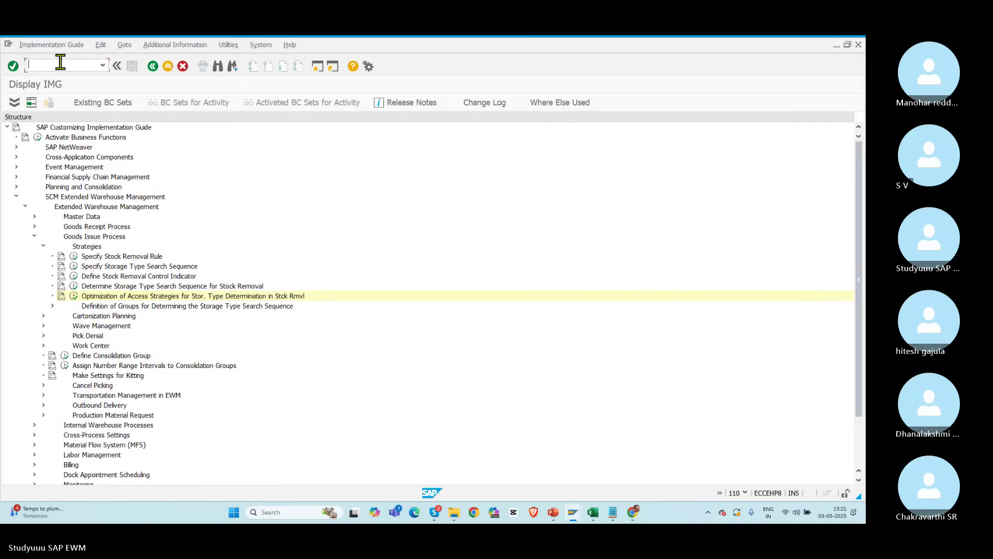
Step: List storage type POR2 bins in the warehouse monitor and take bin POR2-01-02
text(/n/scwm/mon)
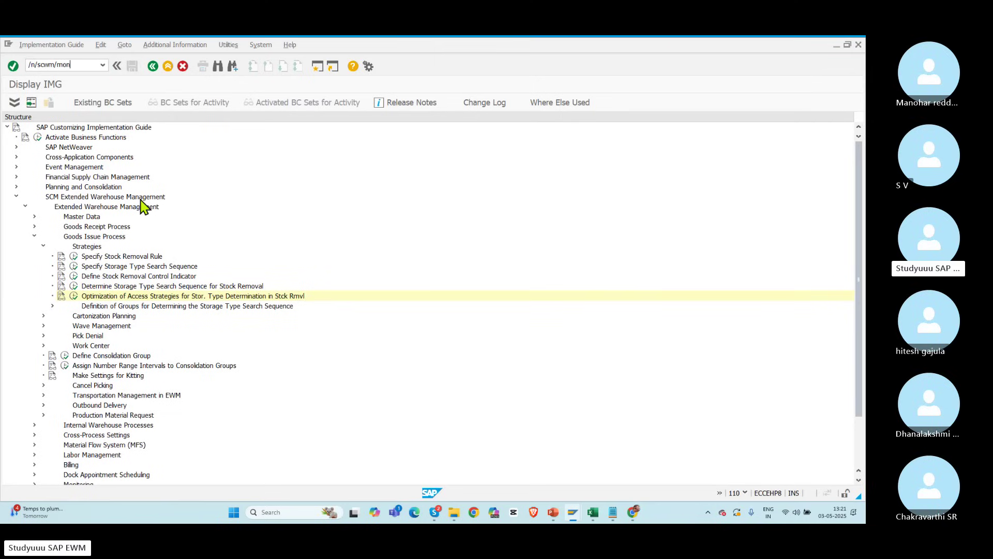
key(Return)
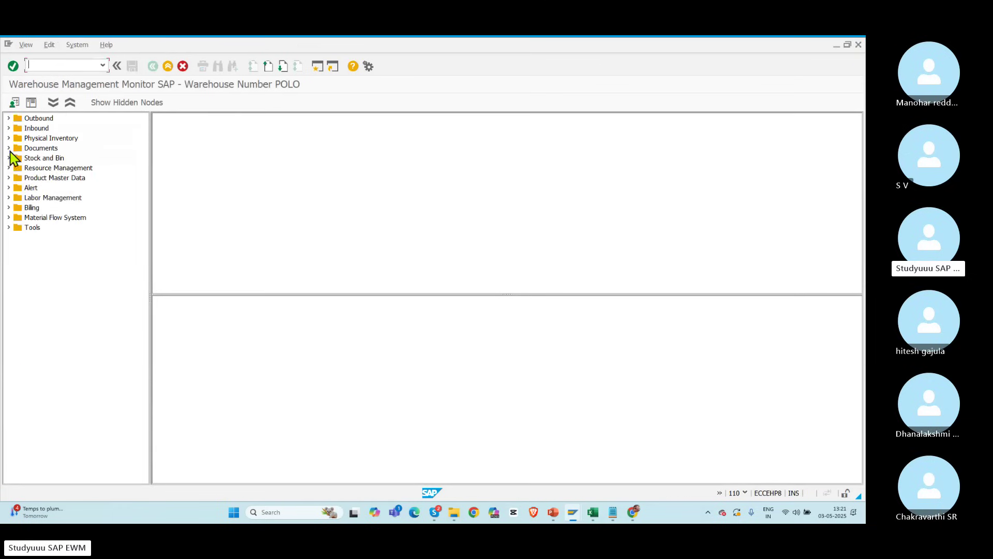
click(9, 158)
click(42, 168)
double_click(41, 168)
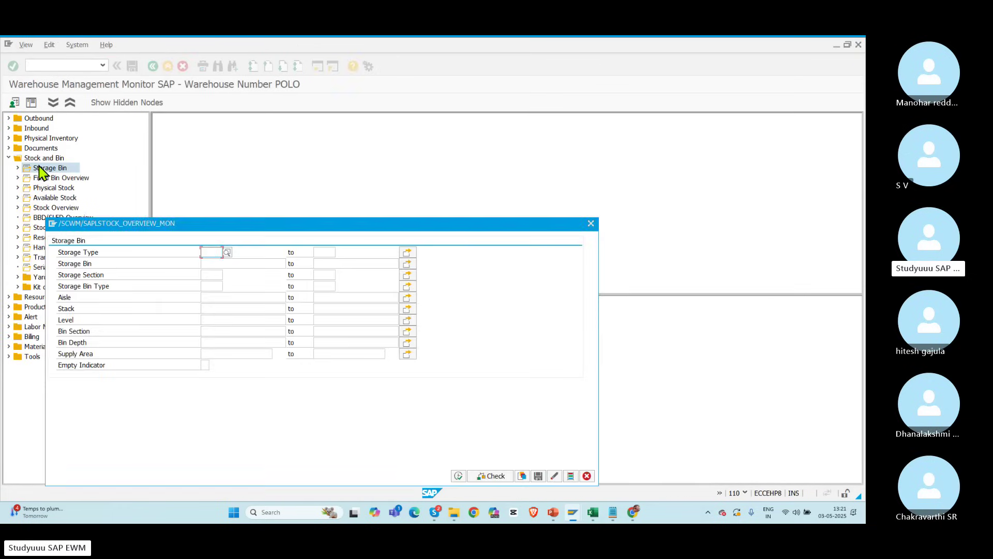
text(POR2)
click(458, 476)
click(215, 155)
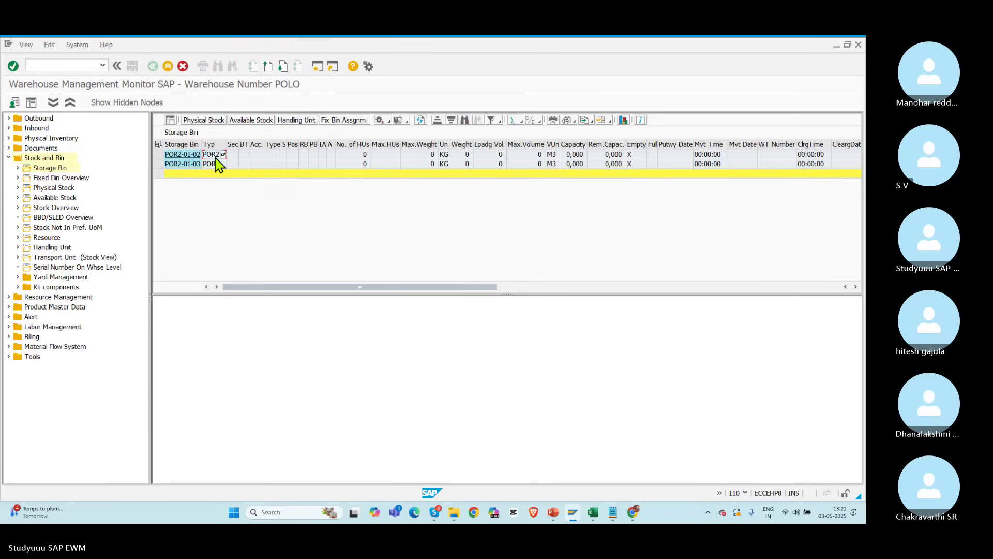
key(Left)
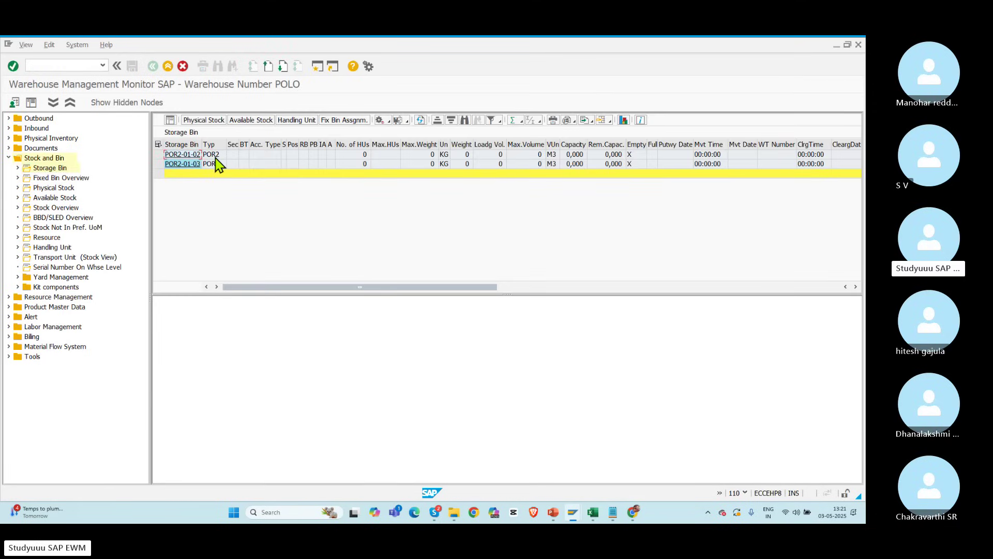
key(alt+Tab)
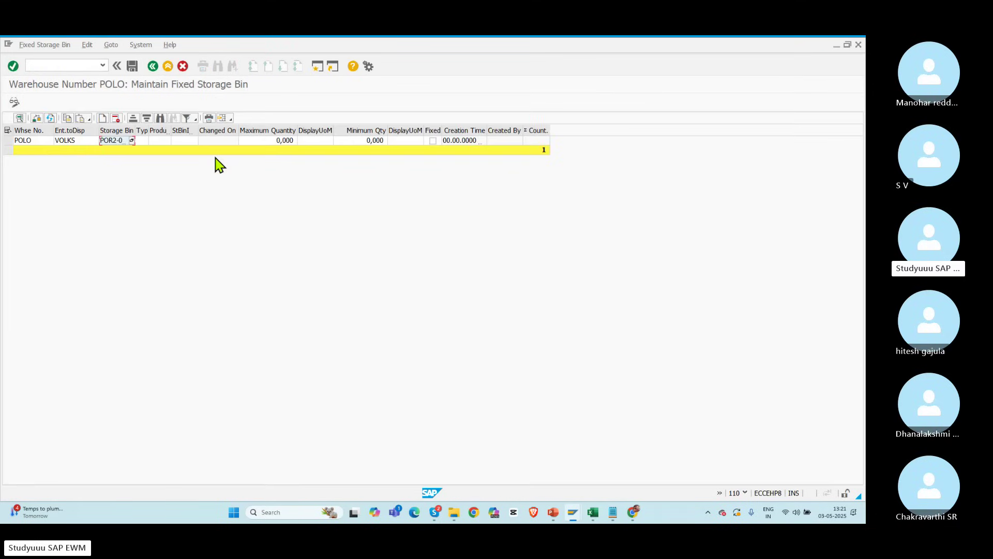
Step: Enter storage type POR2 and product 50067669 for fixed bin POR2-01-02
drag(135, 131, 148, 133)
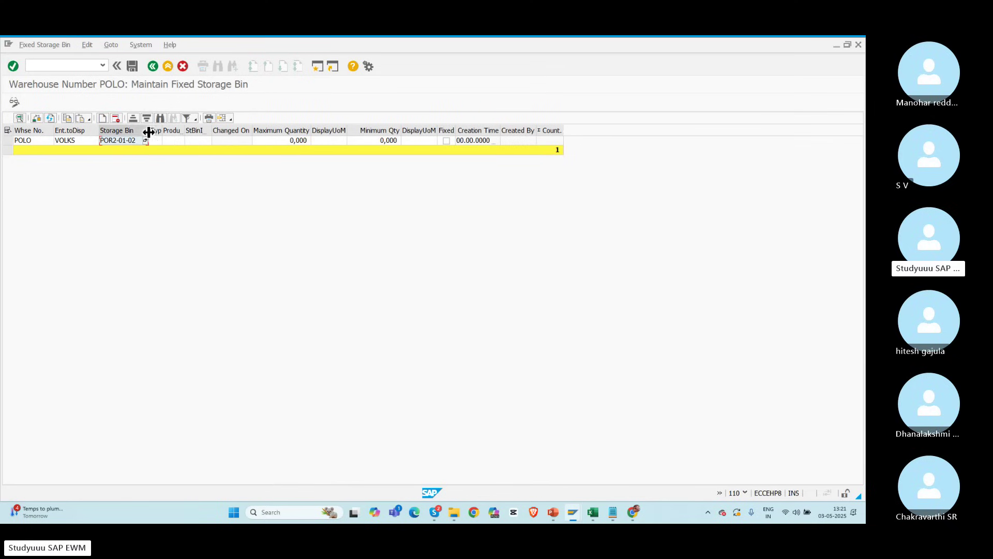
click(155, 140)
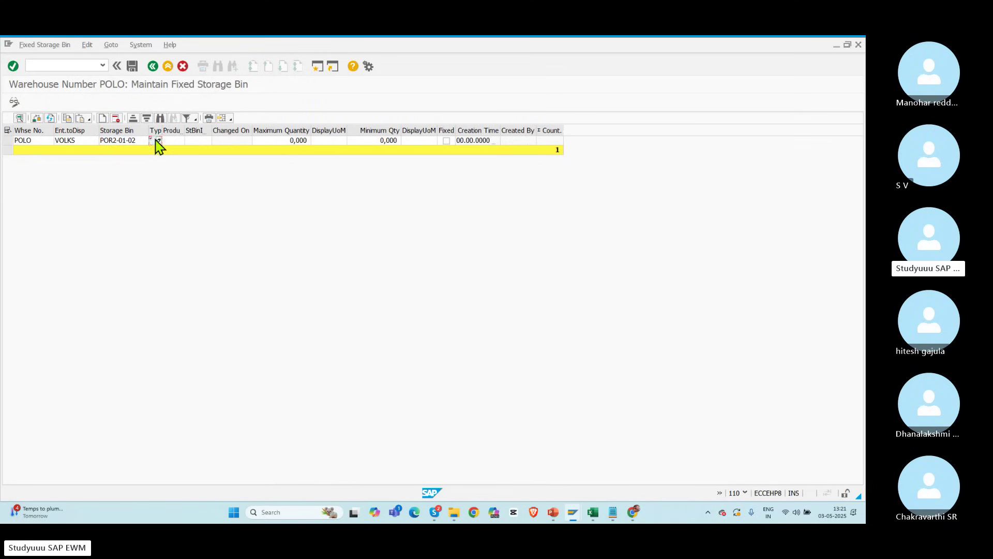
text(POR2)
click(173, 141)
drag(186, 128, 244, 130)
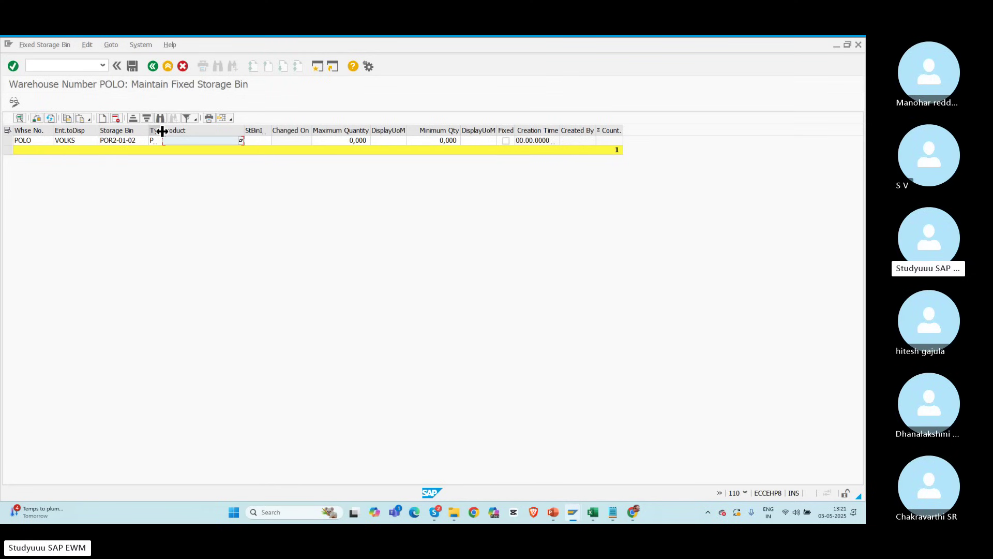
drag(162, 132, 185, 135)
key(alt+Tab)
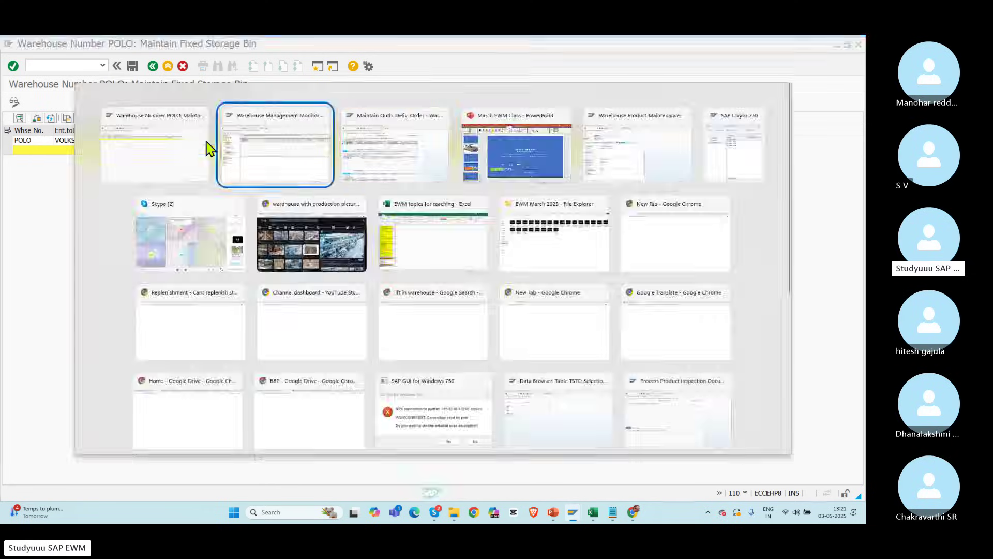
key(alt+Tab)
click(379, 304)
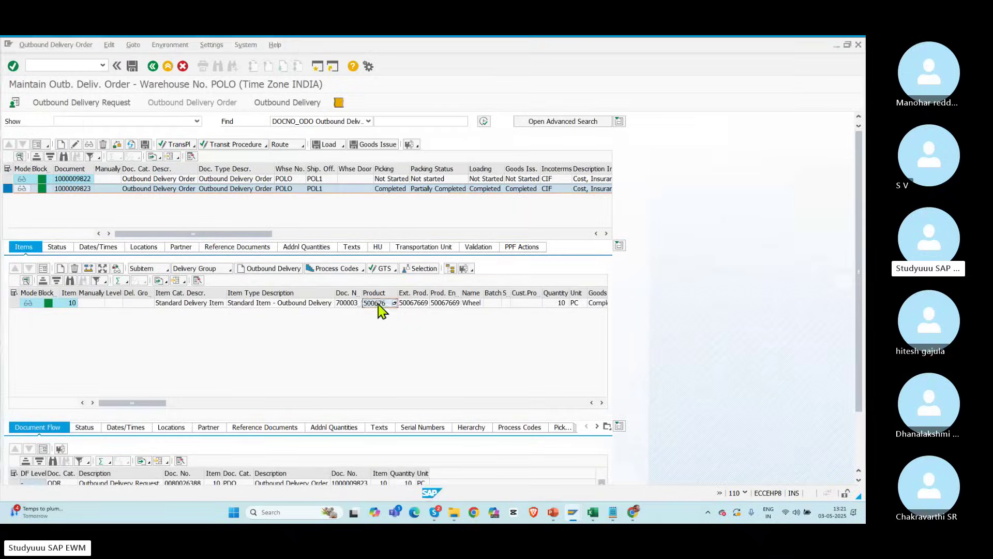
key(ctrl+c)
key(alt+Tab)
key(ctrl+v)
key(Return)
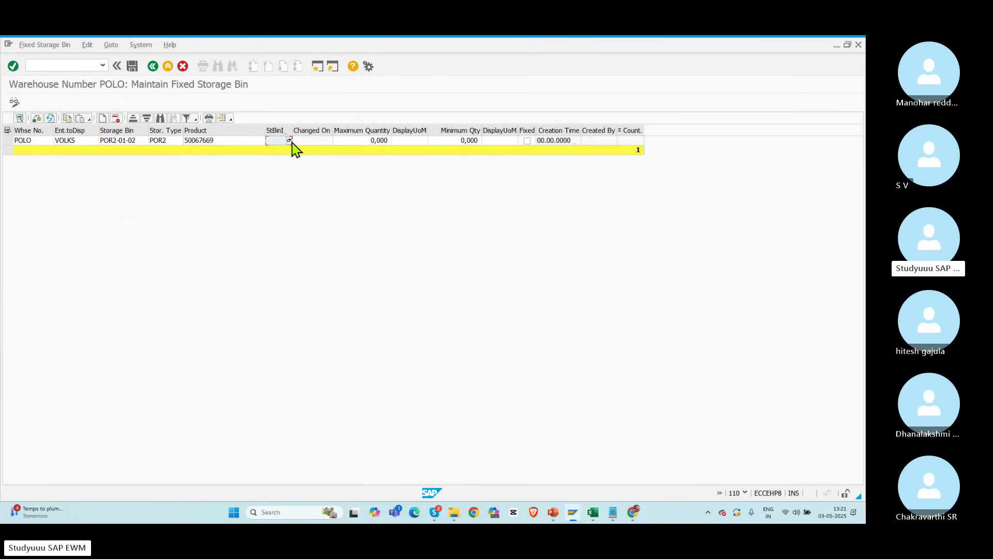
key(Tab)
Step: Set maximum 20 and minimum 10, mark the assignment as fixed, and save
click(463, 140)
drag(455, 140, 293, 130)
text(10)
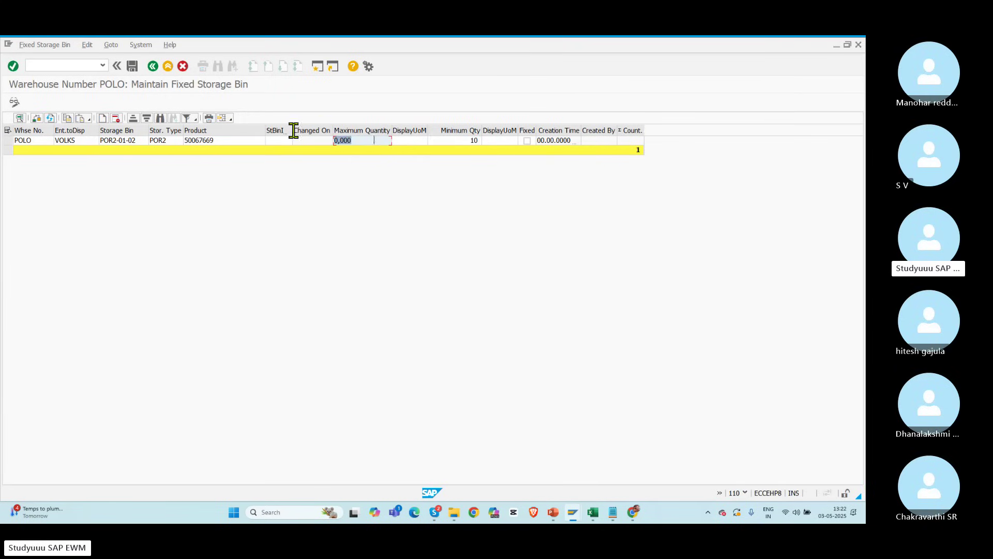
text(20)
key(Tab)
click(546, 210)
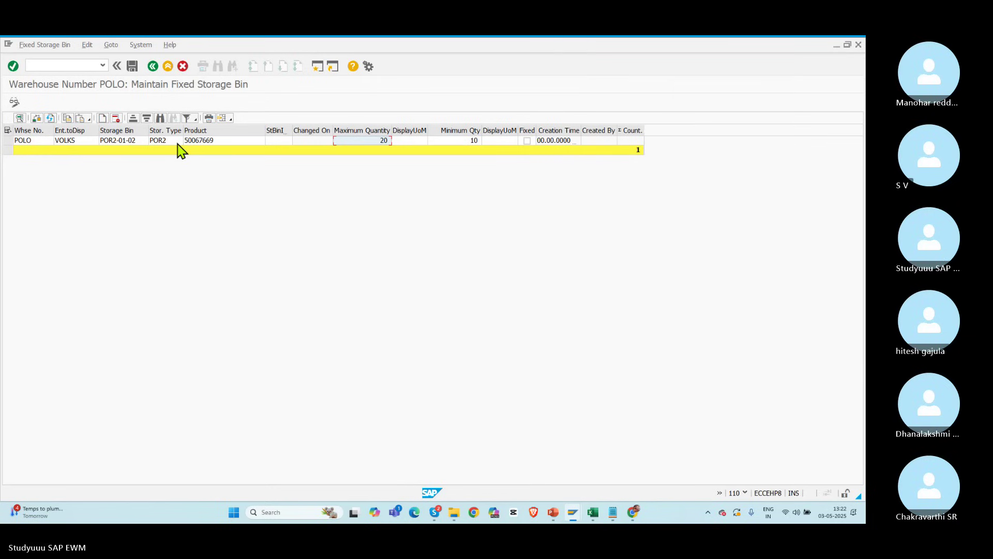
click(13, 141)
key(Return)
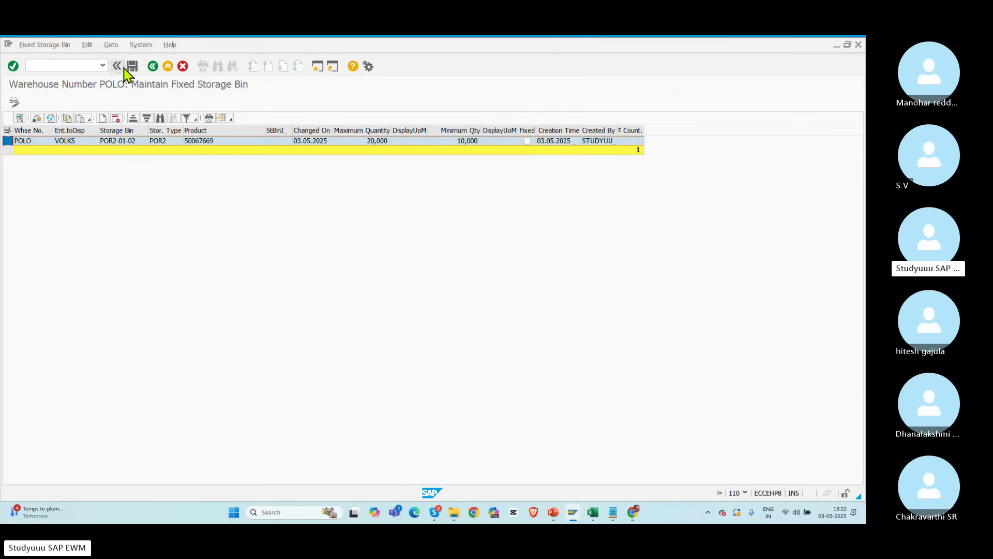
click(527, 141)
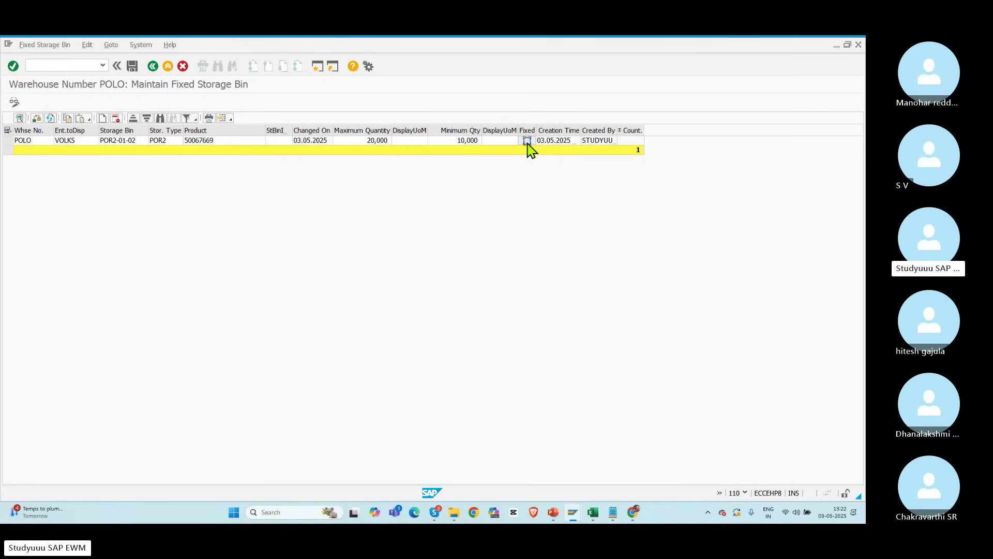
click(132, 66)
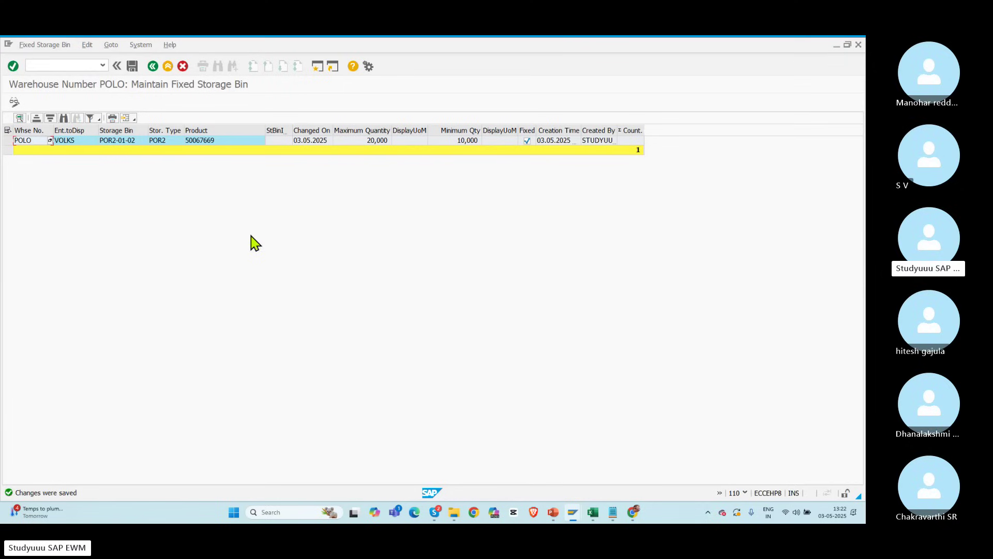
Step: Open the Schedule Replenishment screen with transaction /SCWM/REPL
click(40, 64)
text(/n/swm)
key(BackSpace)
key(BackSpace)
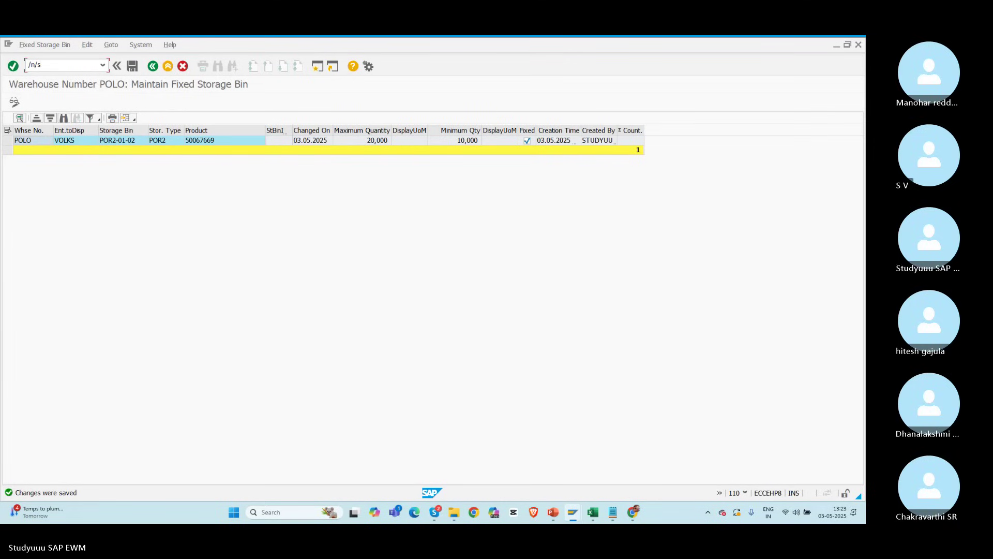
text(cwm/repl)
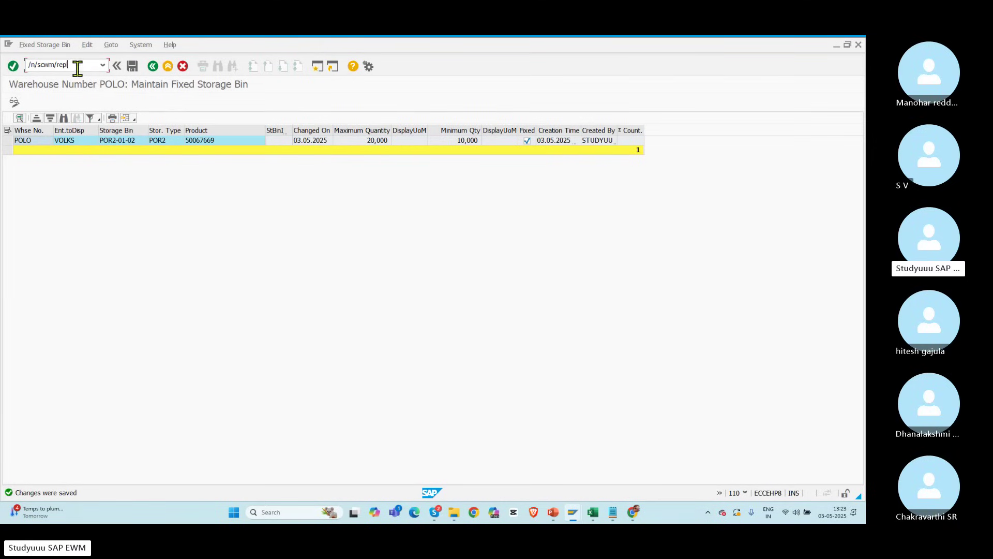
drag(75, 66, 28, 64)
drag(84, 66, 24, 67)
click(12, 66)
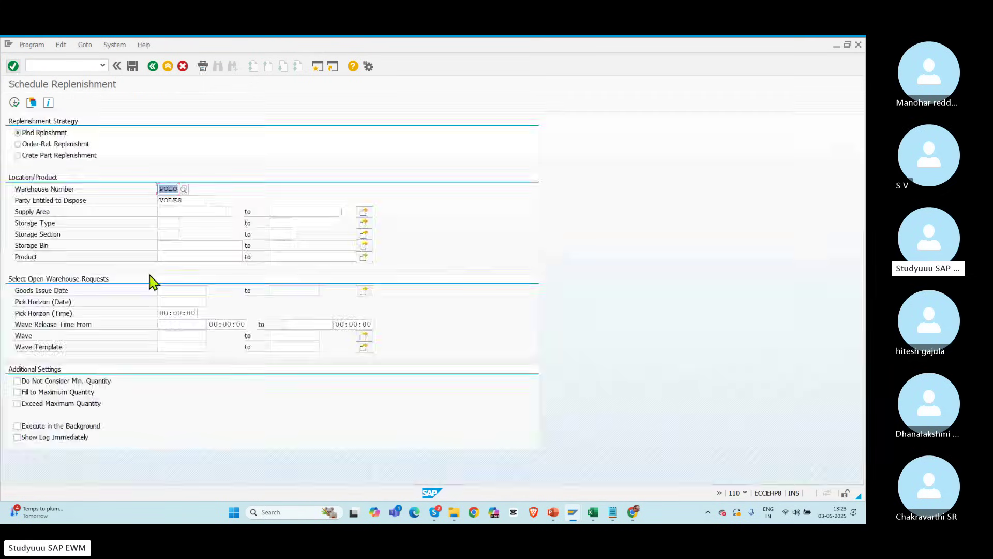
Step: Run planned replenishment for warehouse POLO with Show Log Immediately ticked
click(182, 199)
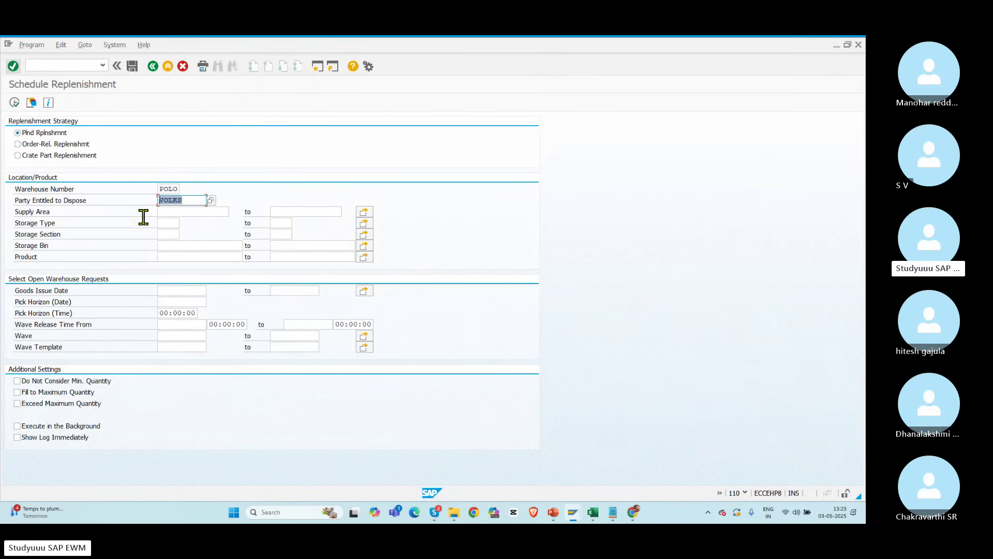
click(185, 211)
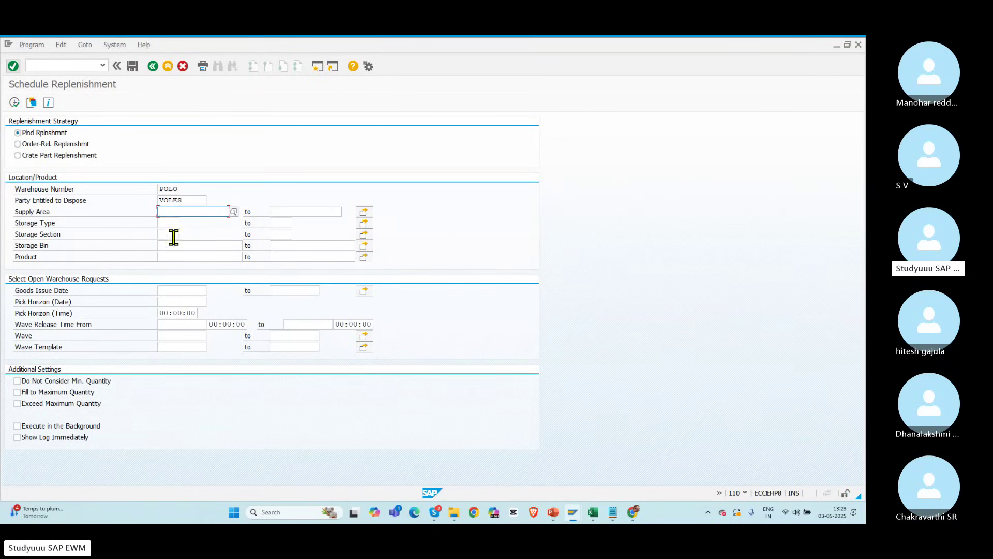
click(167, 222)
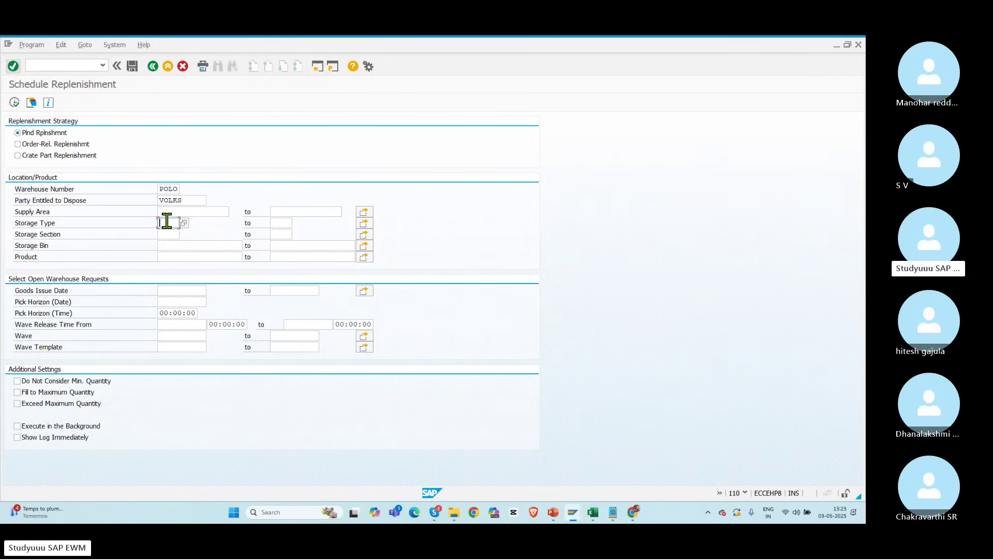
click(175, 245)
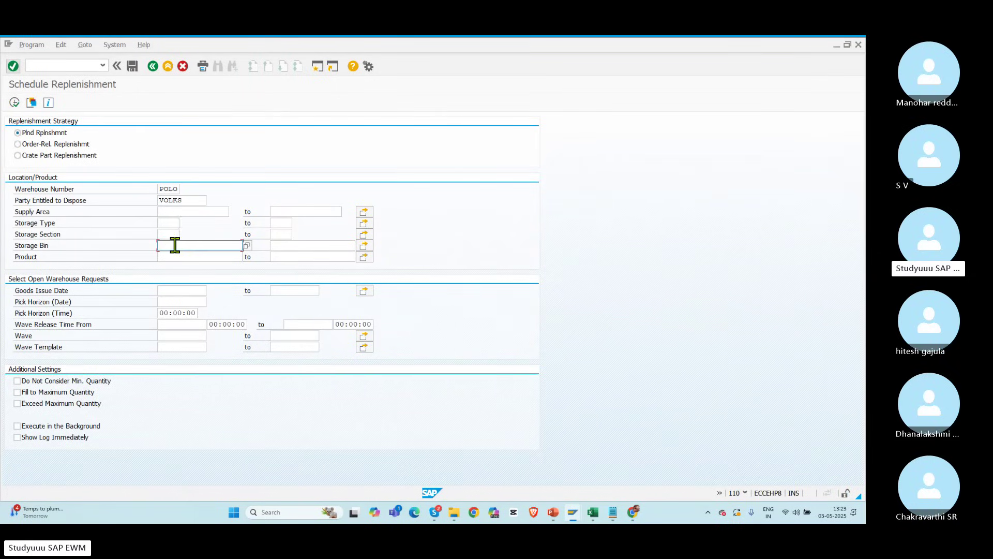
click(170, 256)
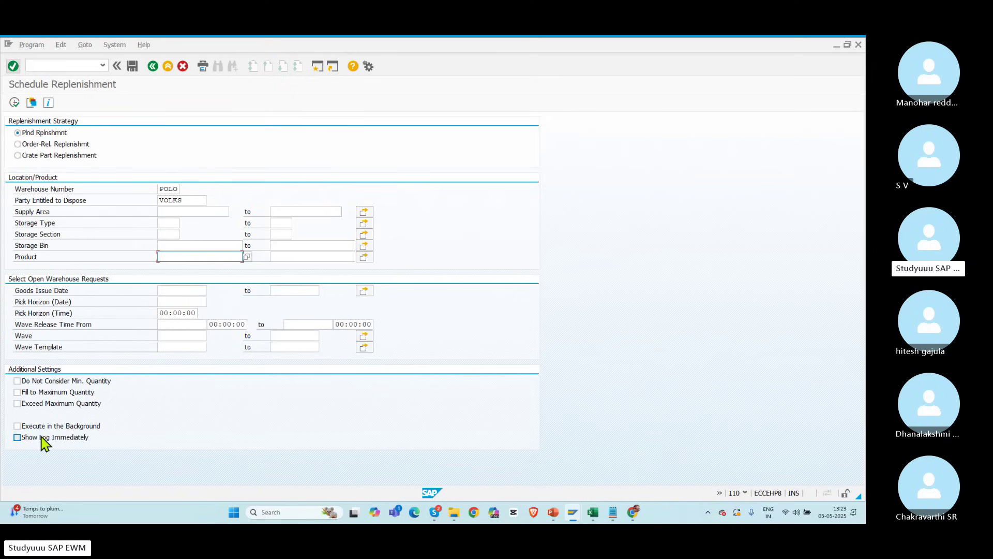
click(19, 438)
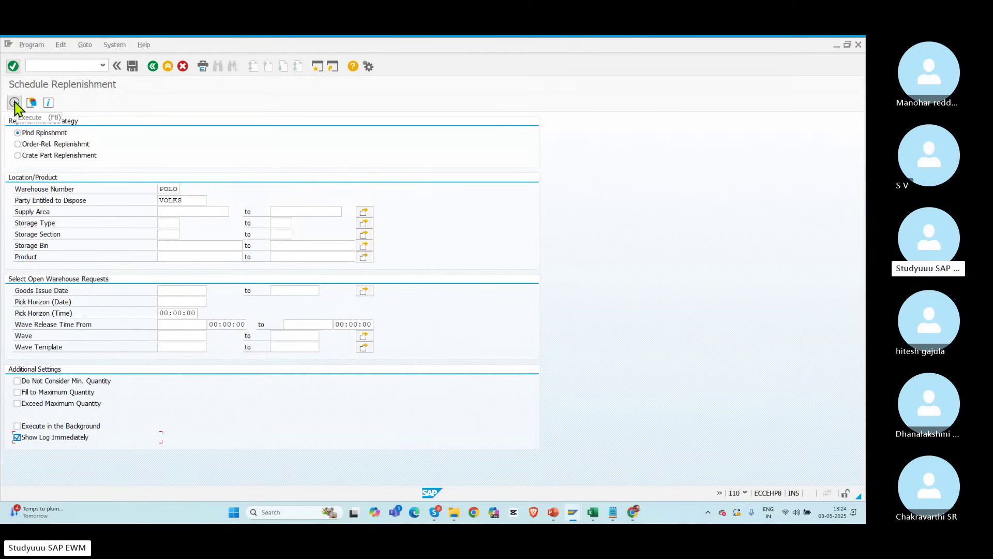
click(14, 102)
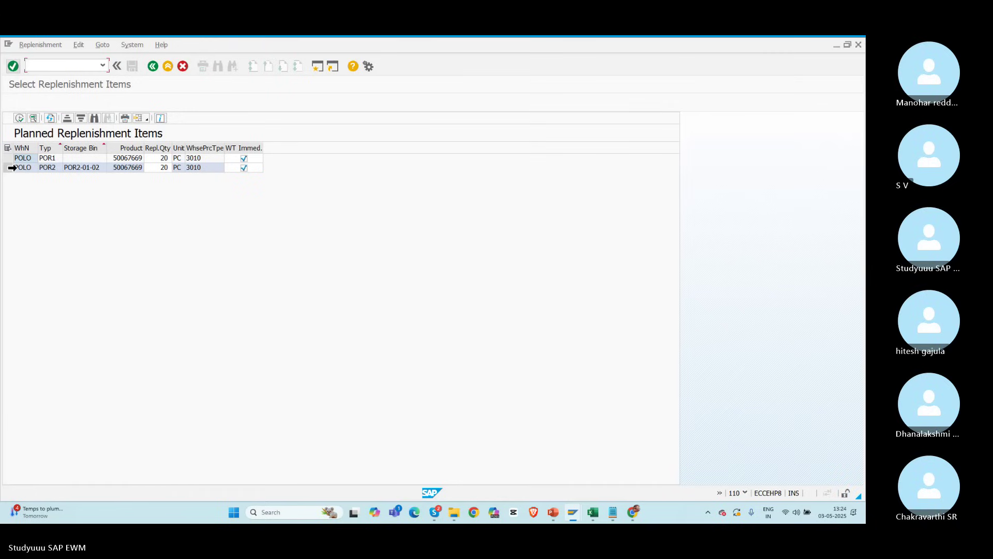
Step: Change the POR2-01-02 item's replenishment quantity from 20 to 10 PC
click(9, 170)
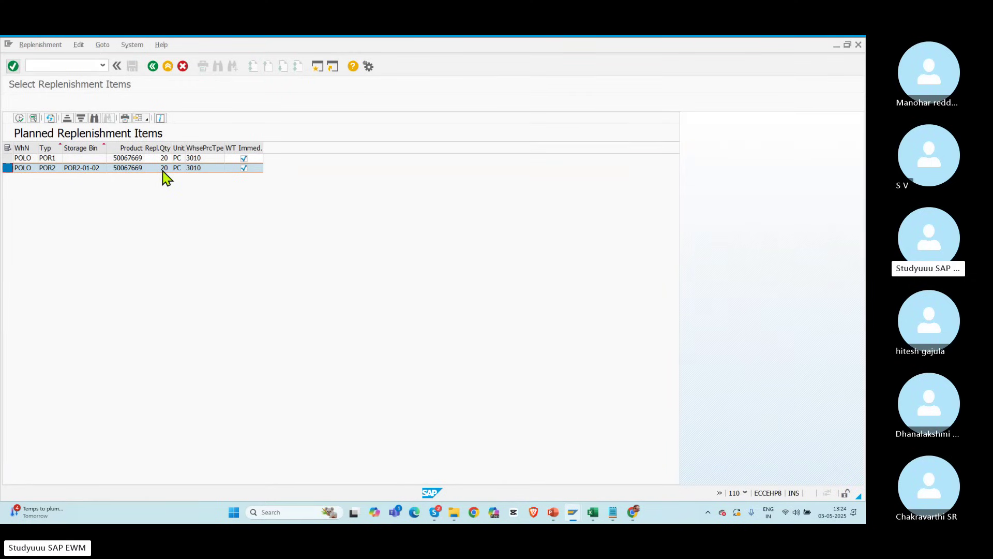
click(8, 158)
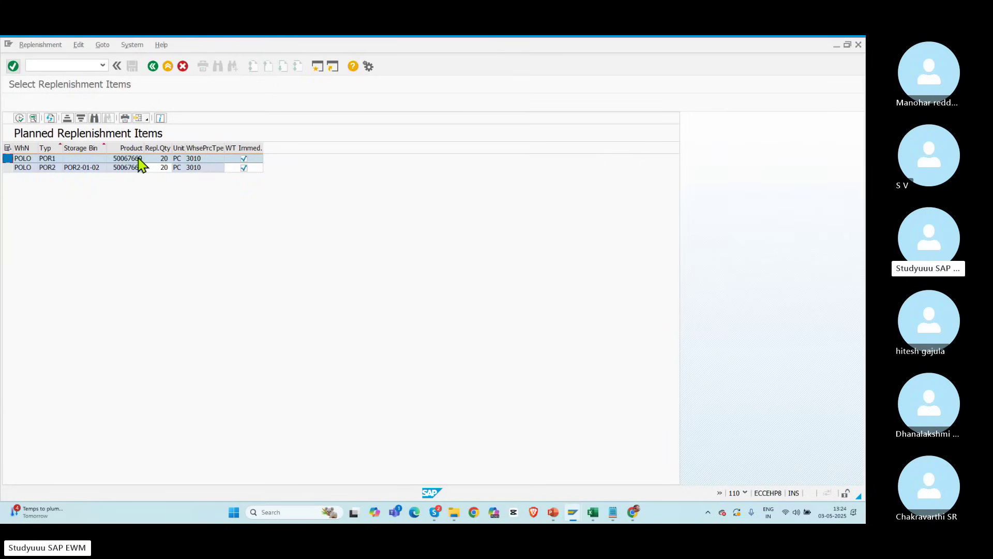
click(167, 168)
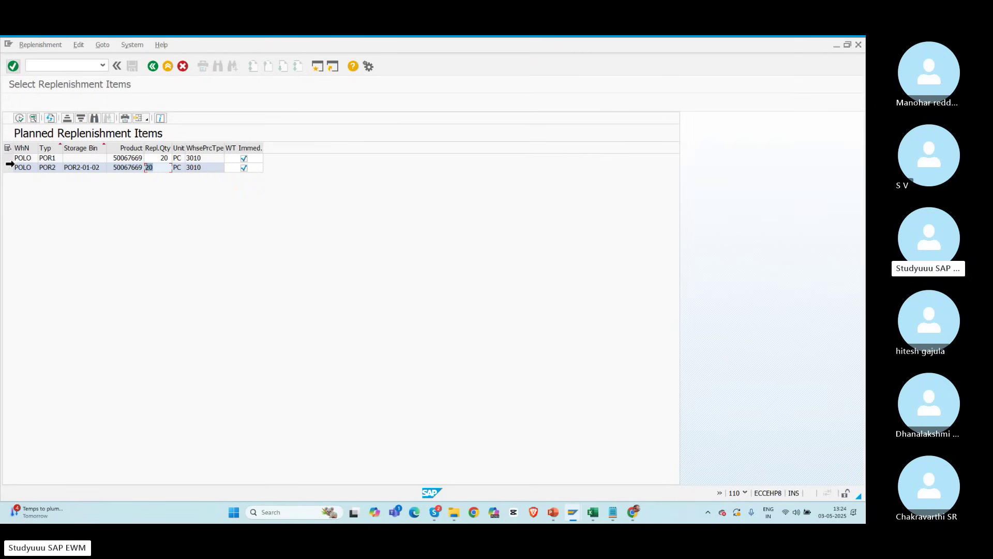
drag(8, 158, 9, 167)
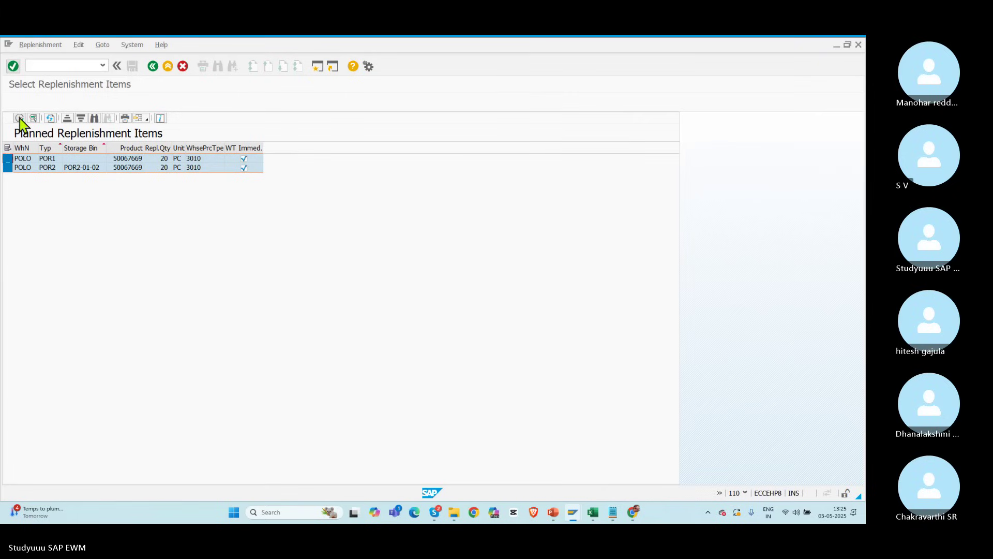
click(165, 168)
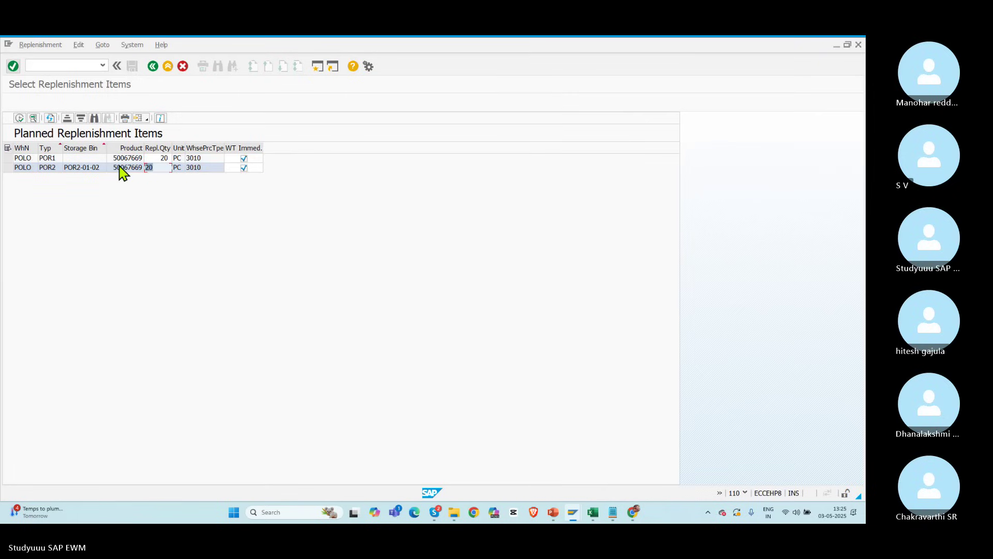
text(10)
key(Return)
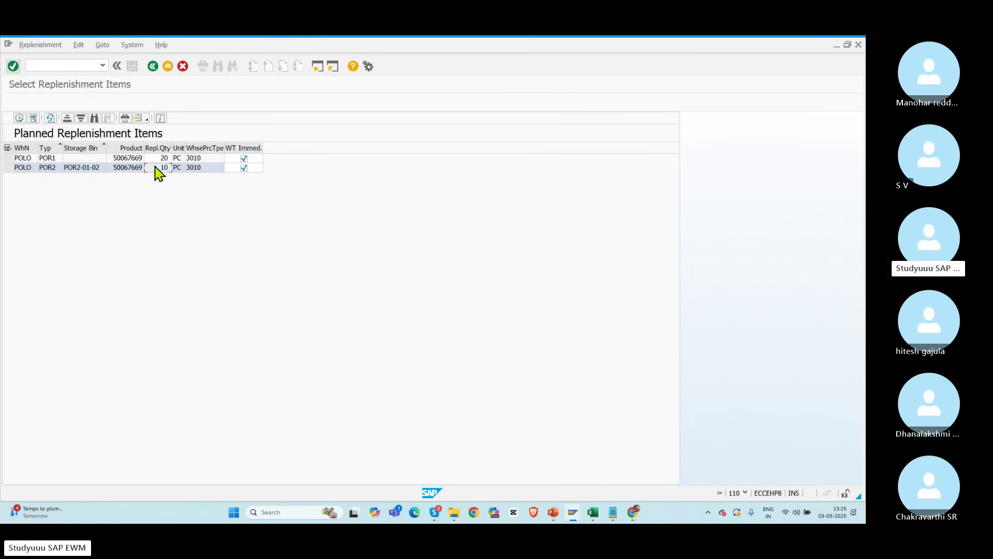
Step: Set the POR1 item to 10 PC, select all items, and perform replenishment
click(163, 158)
text(10)
key(Return)
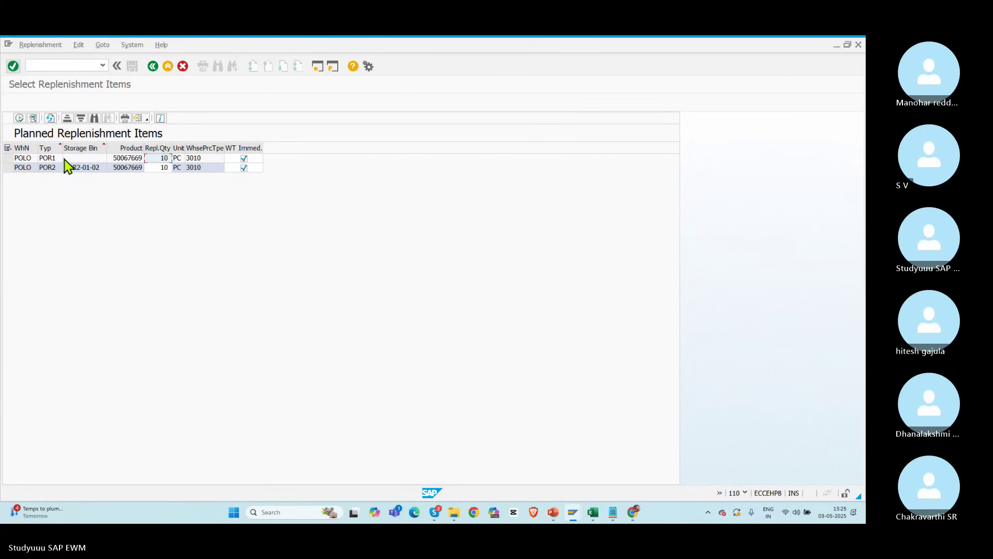
click(8, 149)
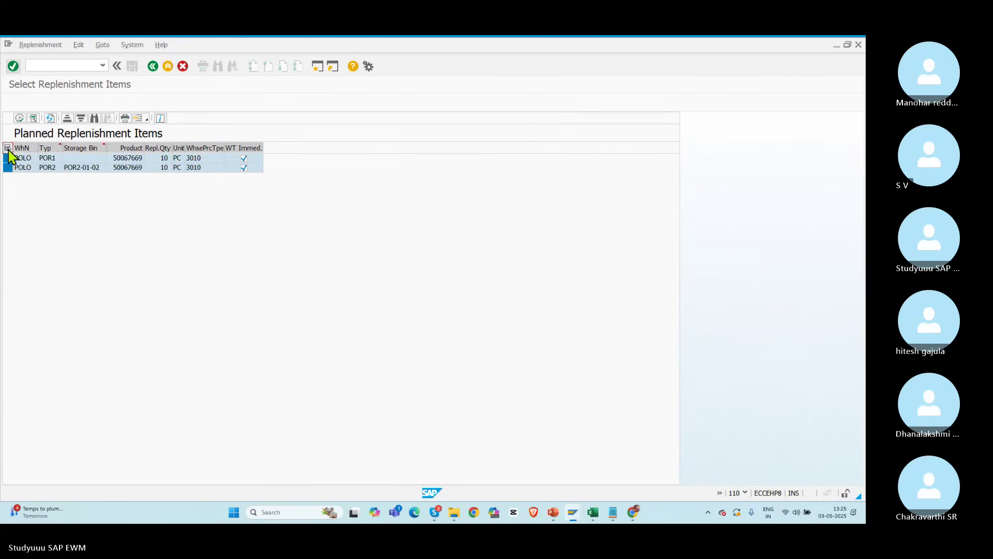
click(19, 118)
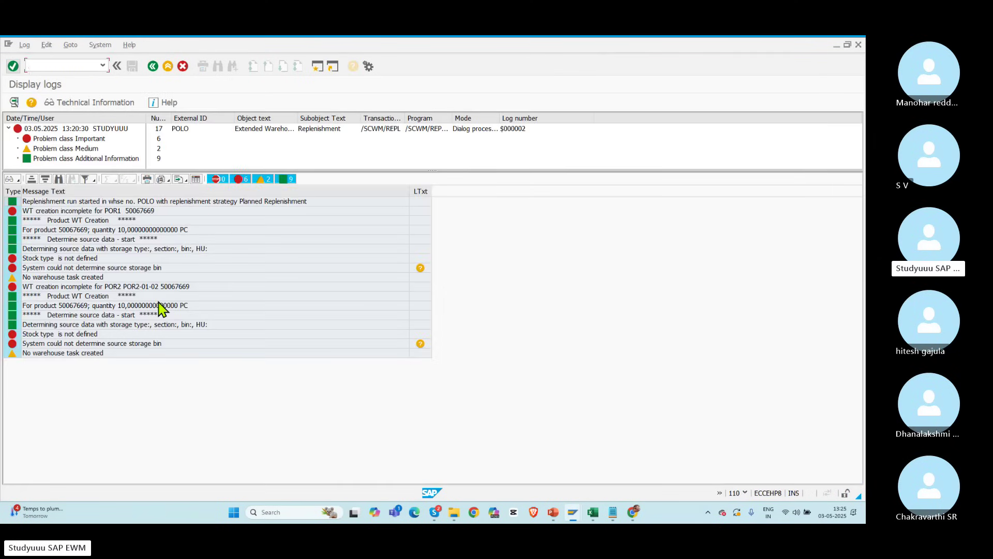
Step: Inspect the log errors: stock type not defined and source storage bin not determined
click(89, 308)
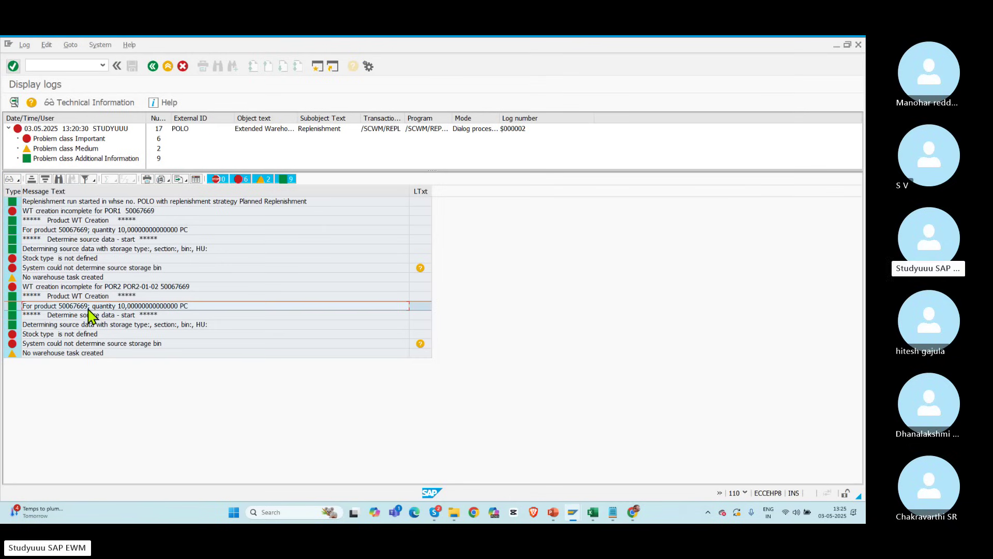
click(91, 335)
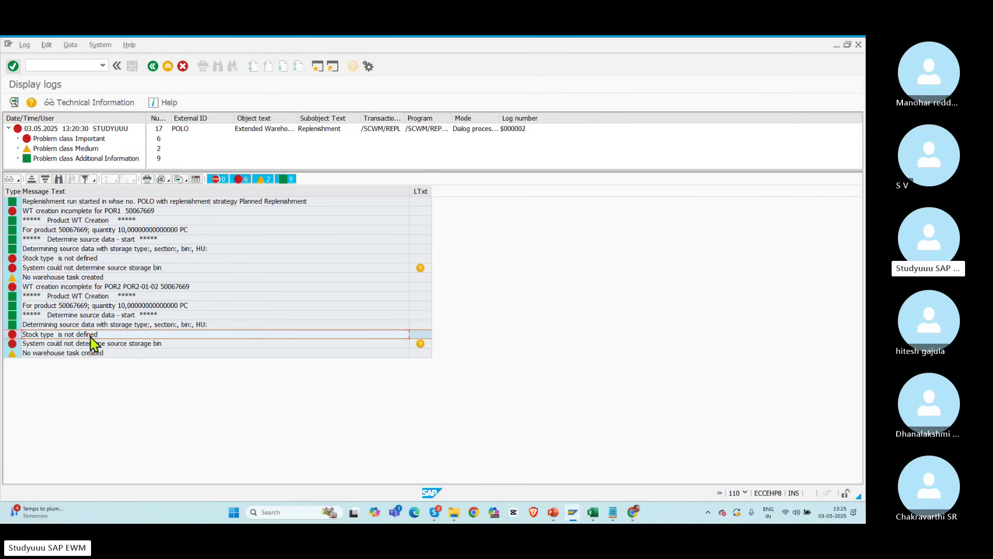
click(84, 343)
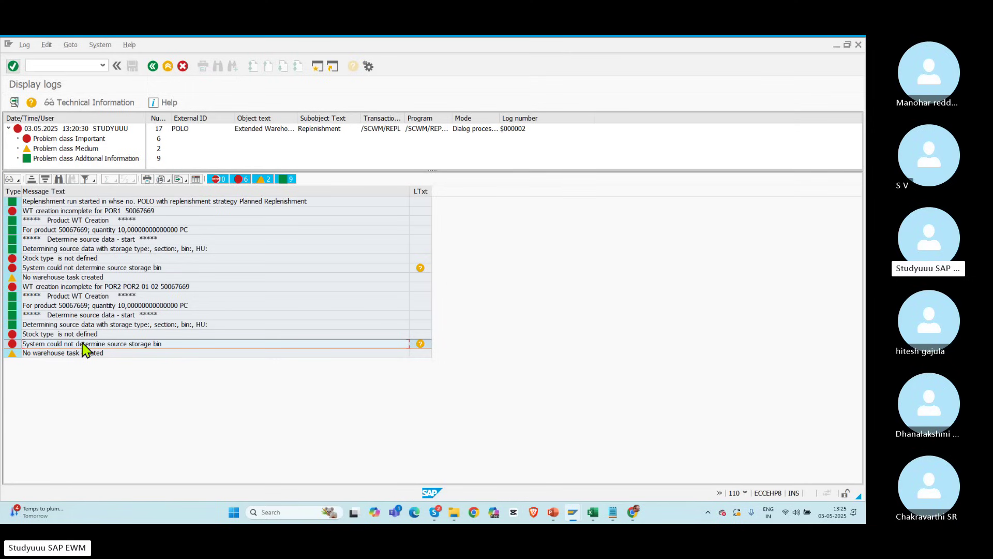
click(153, 287)
click(93, 278)
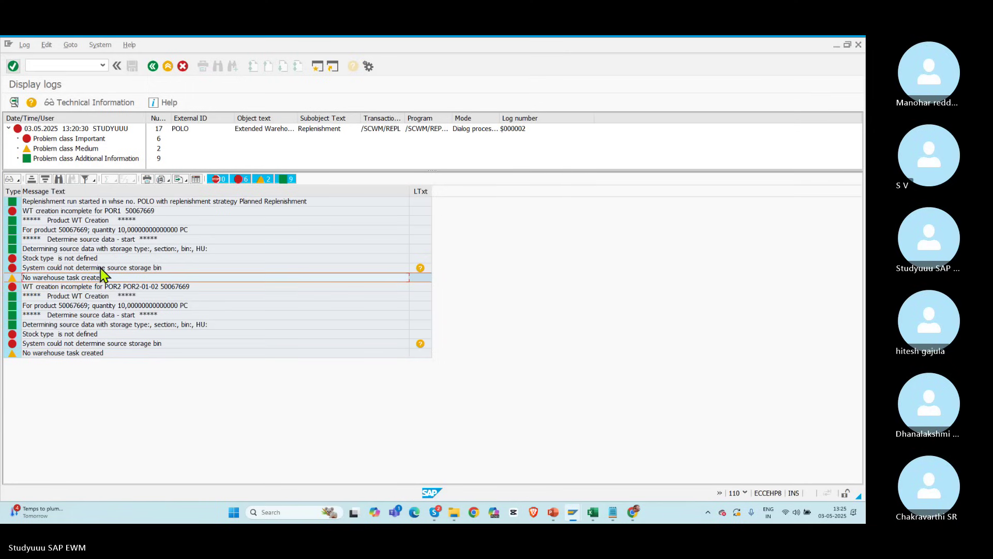
click(103, 269)
click(79, 257)
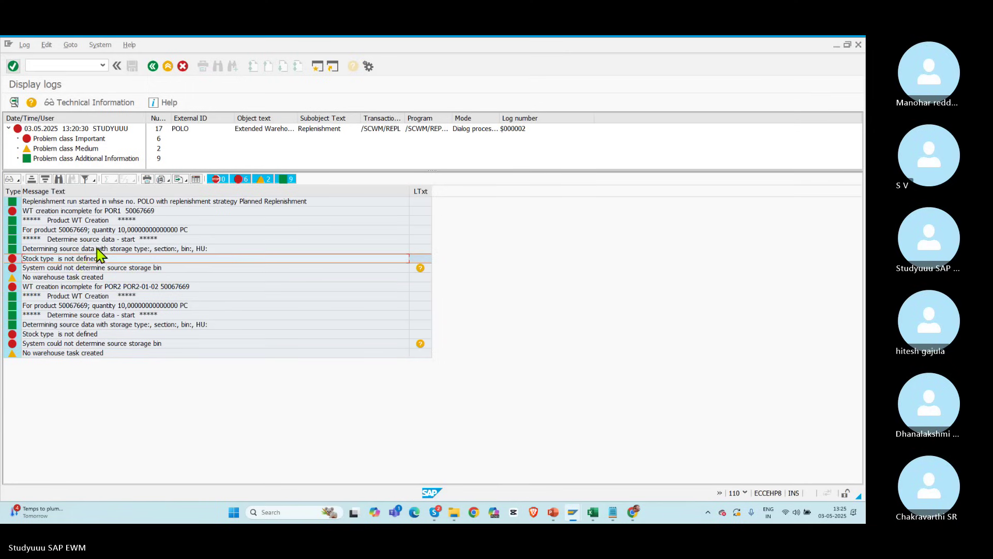
click(97, 248)
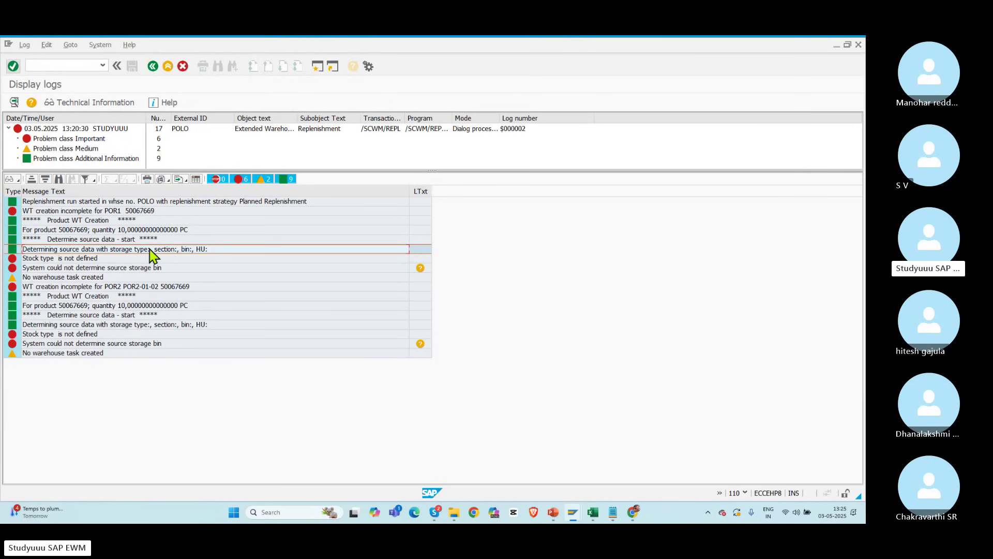
Step: Step back in the Warehouse Product Maintenance window, then move to another open window
key(alt+Tab)
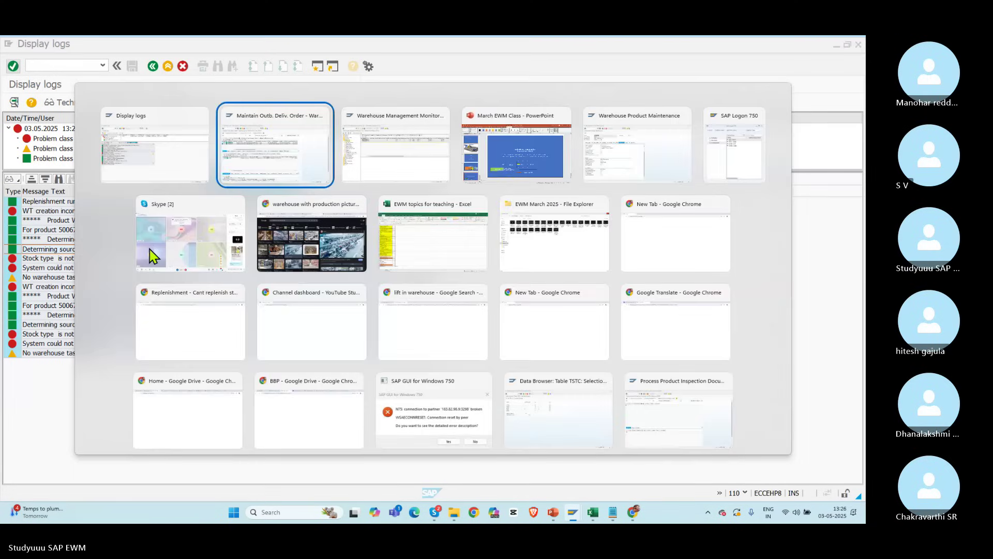
key(alt+Tab)
key(alt+Tab)
key(alt+Tab)
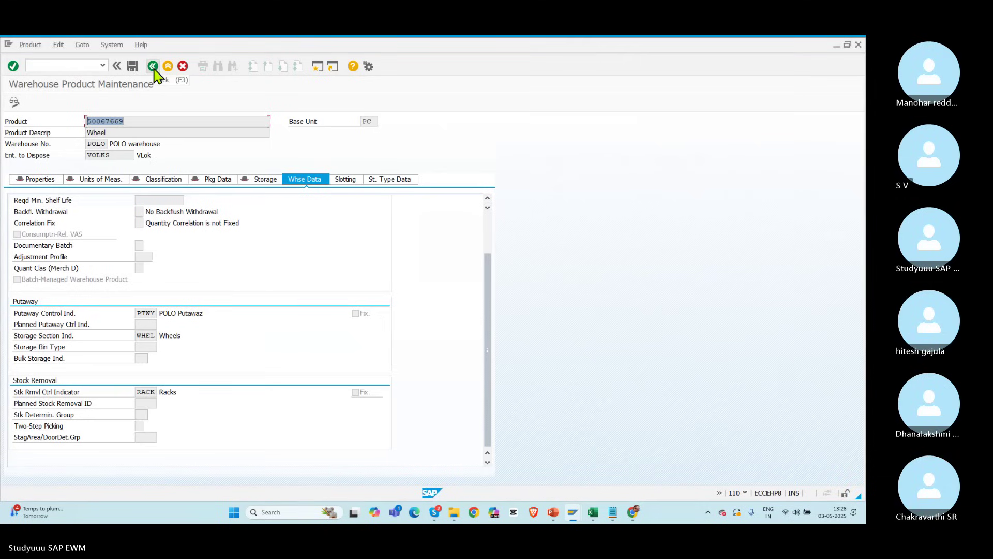
click(152, 66)
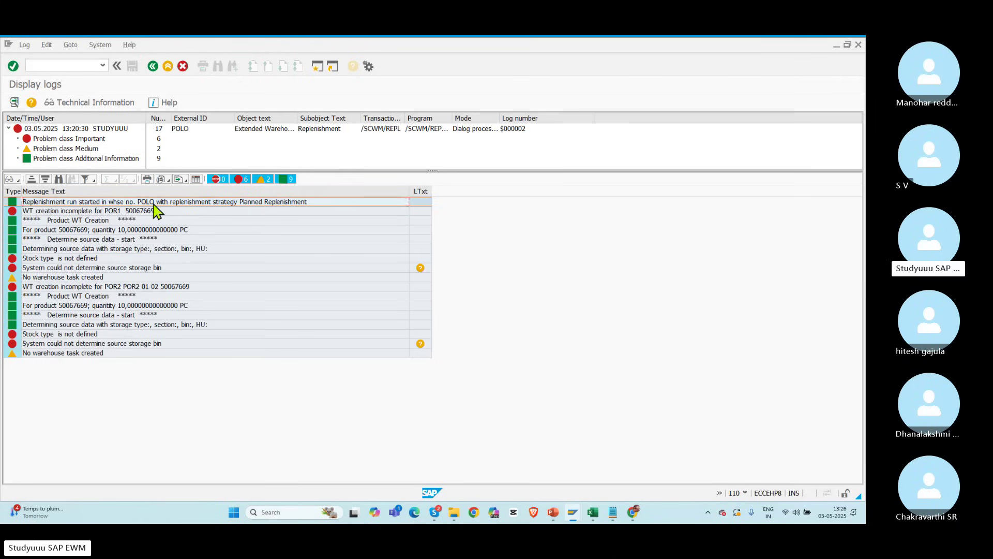
key(alt+Tab)
key(alt+Tab)
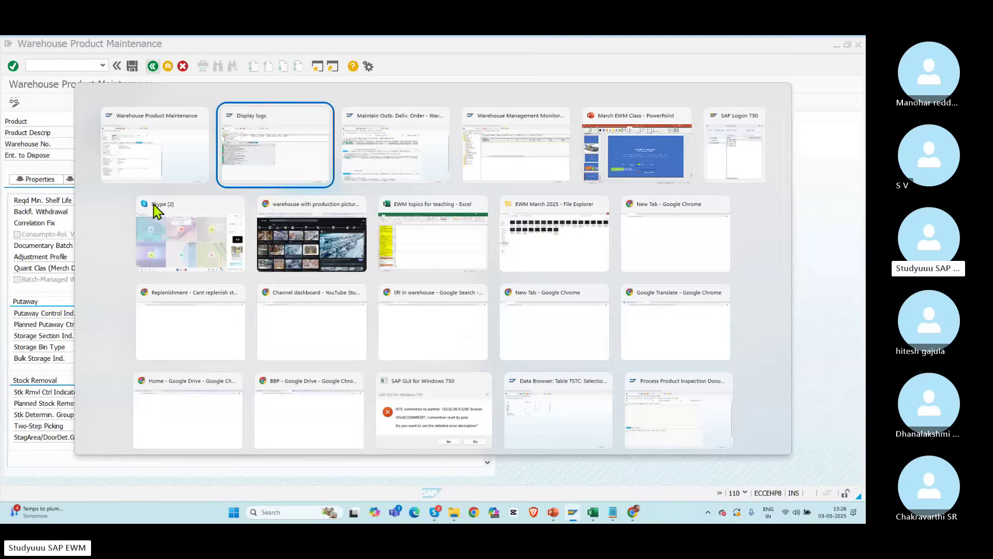
key(alt+Tab)
key(alt+Tab)
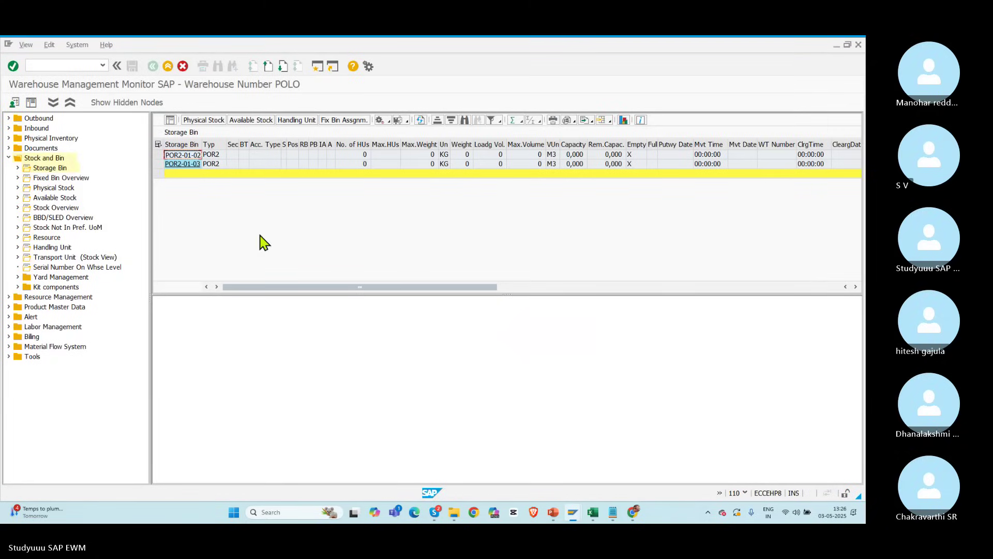
Step: List all POLO storage bins without the POR2 filter, then start mass change via /o
double_click(44, 169)
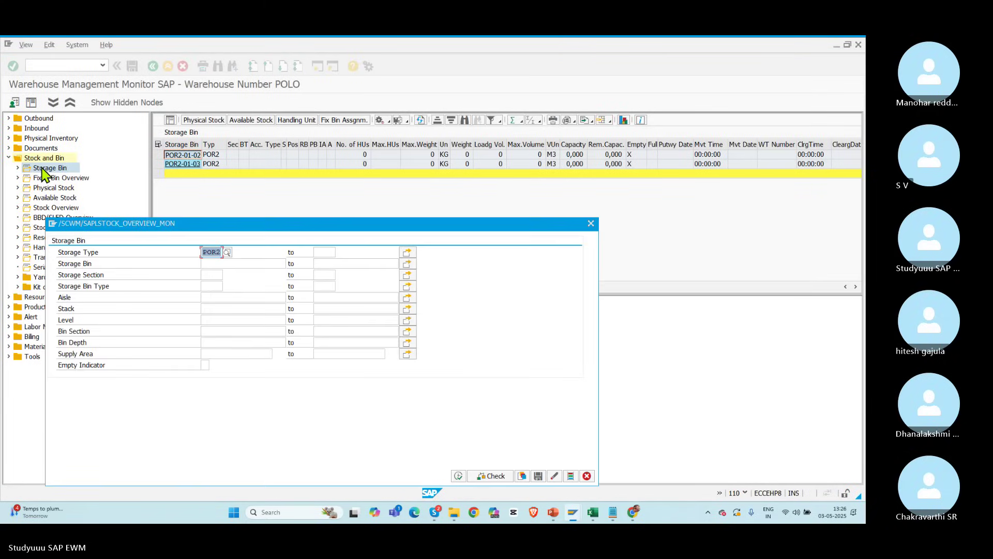
key(Delete)
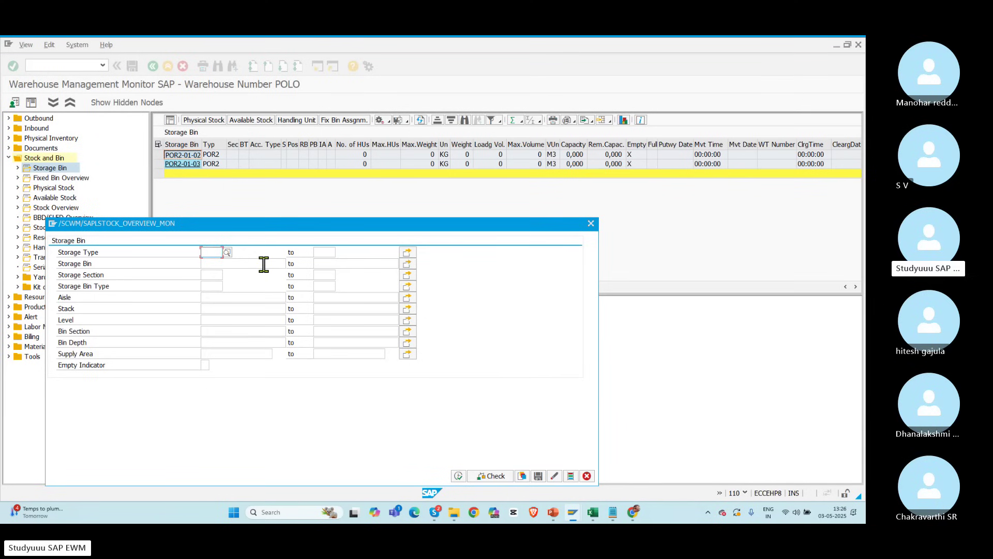
click(458, 475)
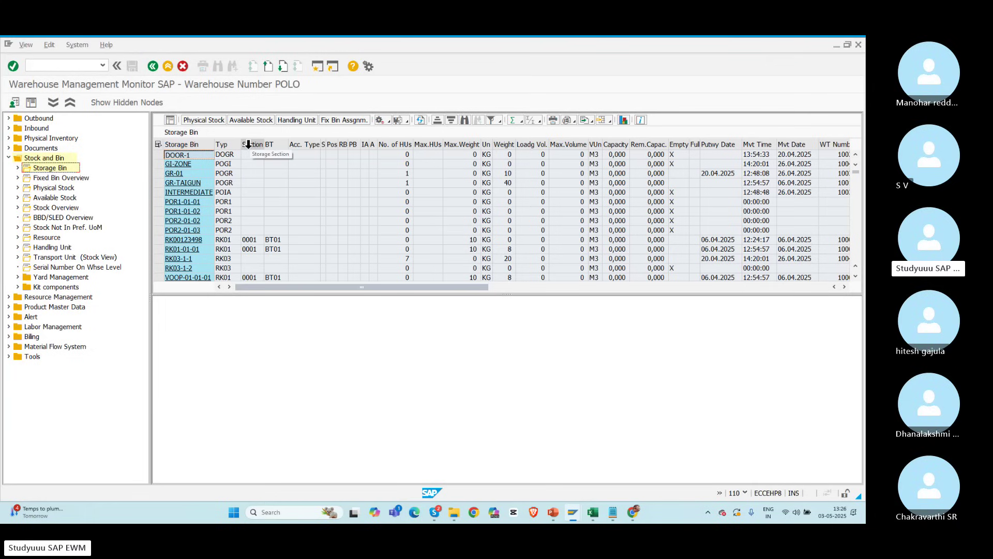
drag(249, 145, 276, 144)
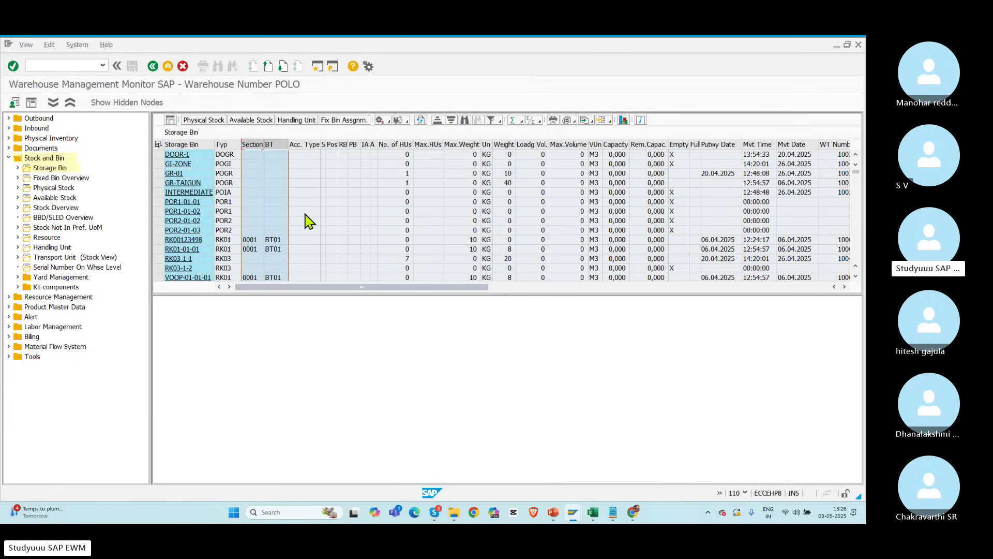
click(59, 66)
text(/o/s)
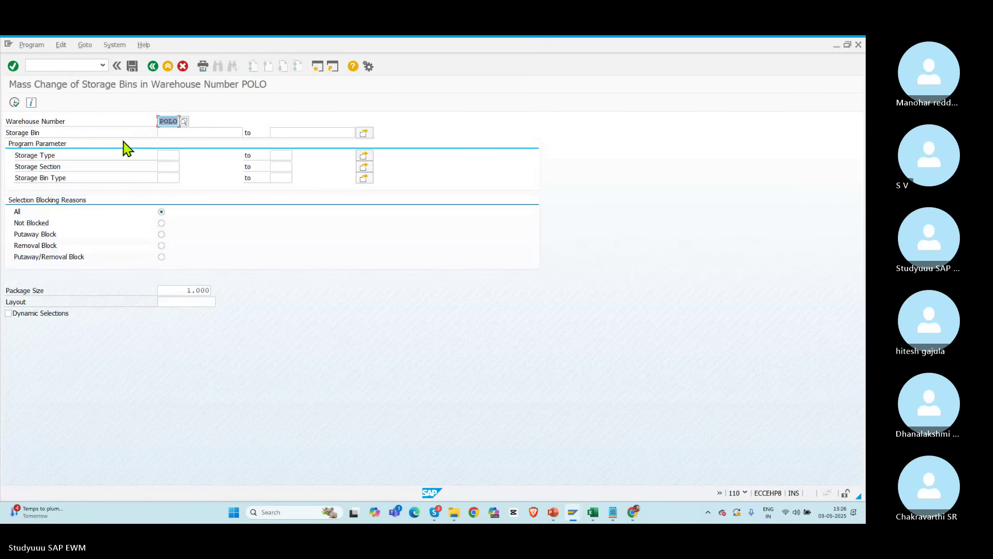
Step: List POLO's bins, select all rows, and reset storage section and bin access type
click(14, 102)
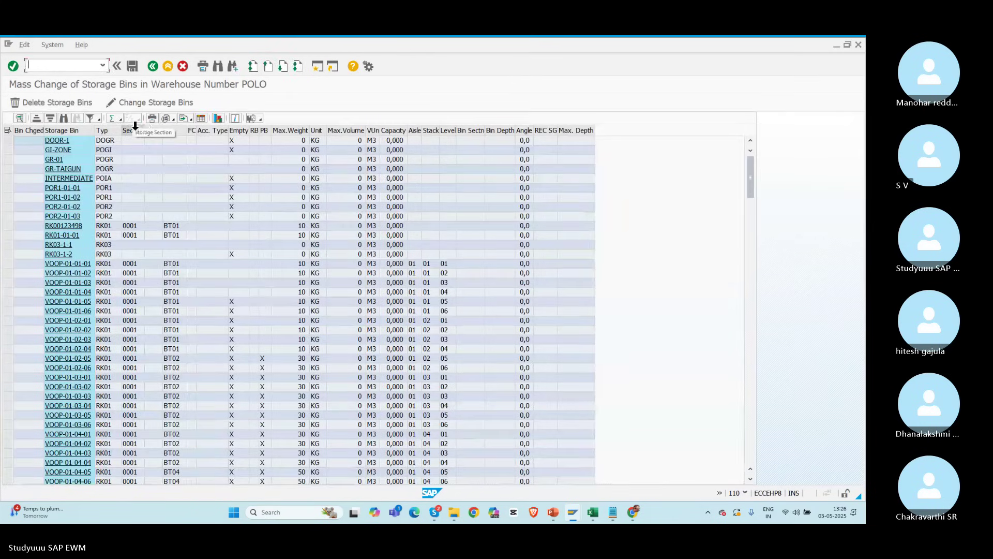
drag(135, 126, 172, 127)
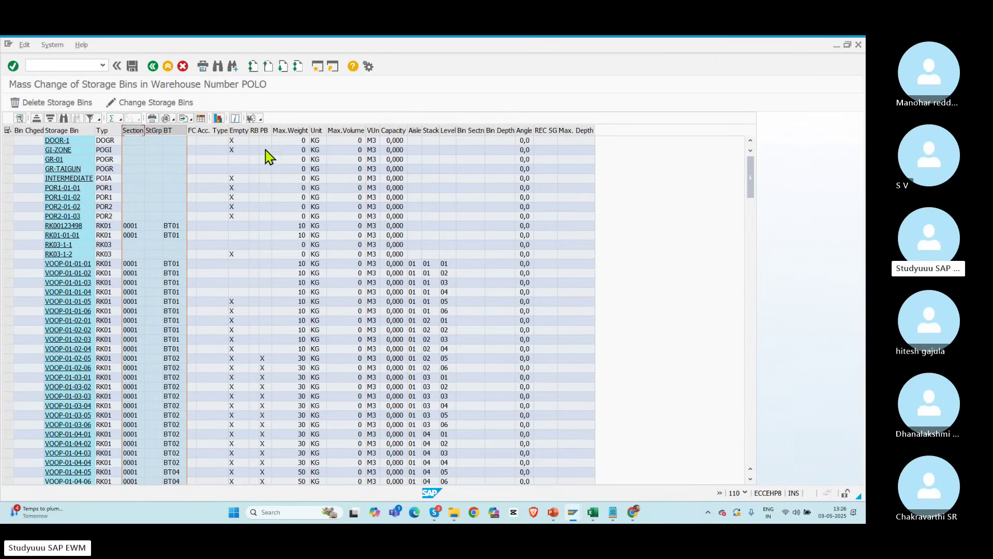
ctrl+click(264, 130)
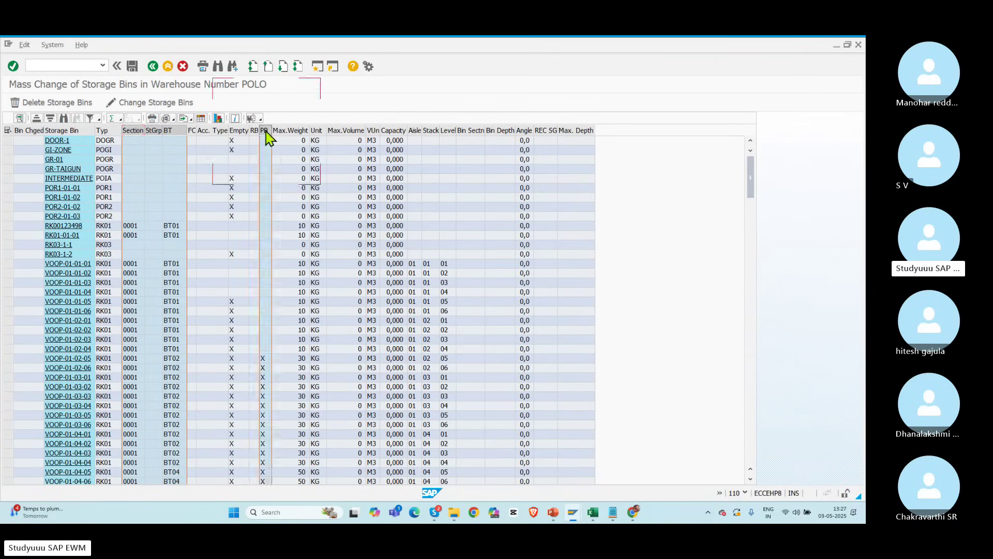
click(124, 106)
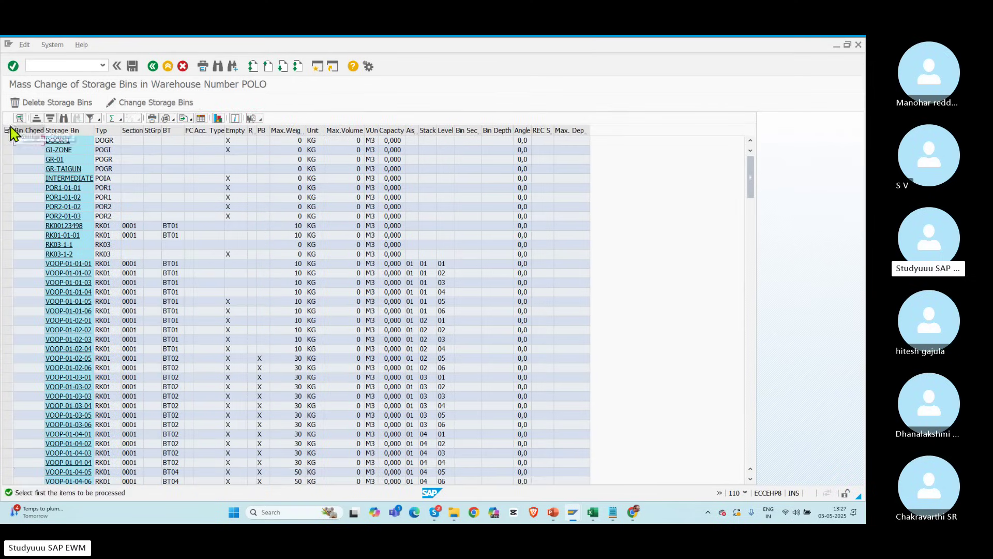
click(8, 129)
click(139, 104)
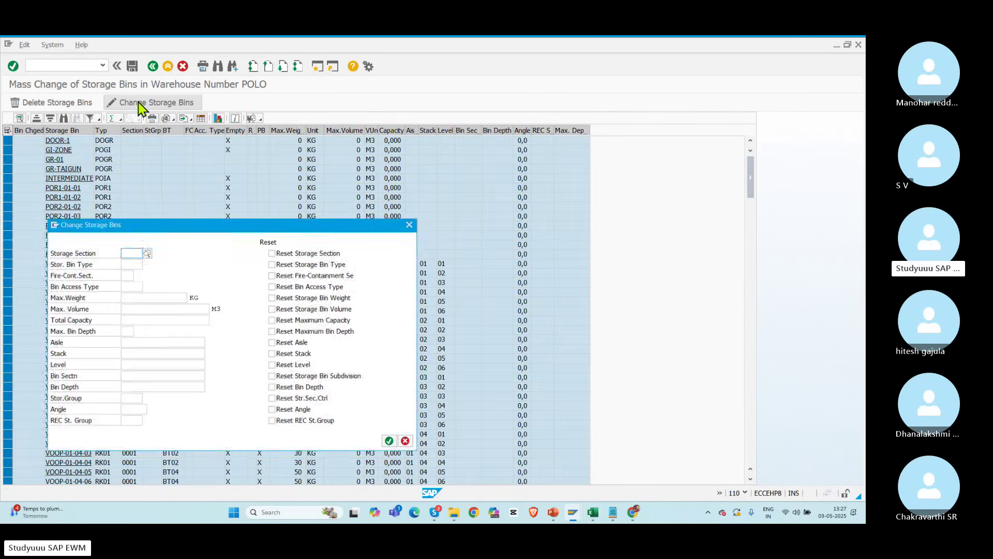
click(273, 287)
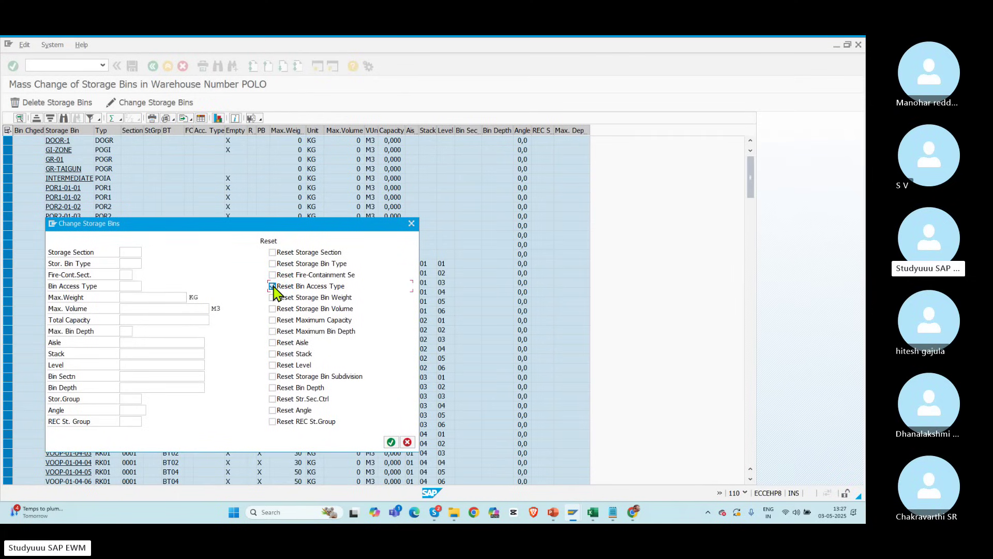
click(272, 252)
drag(217, 227, 312, 213)
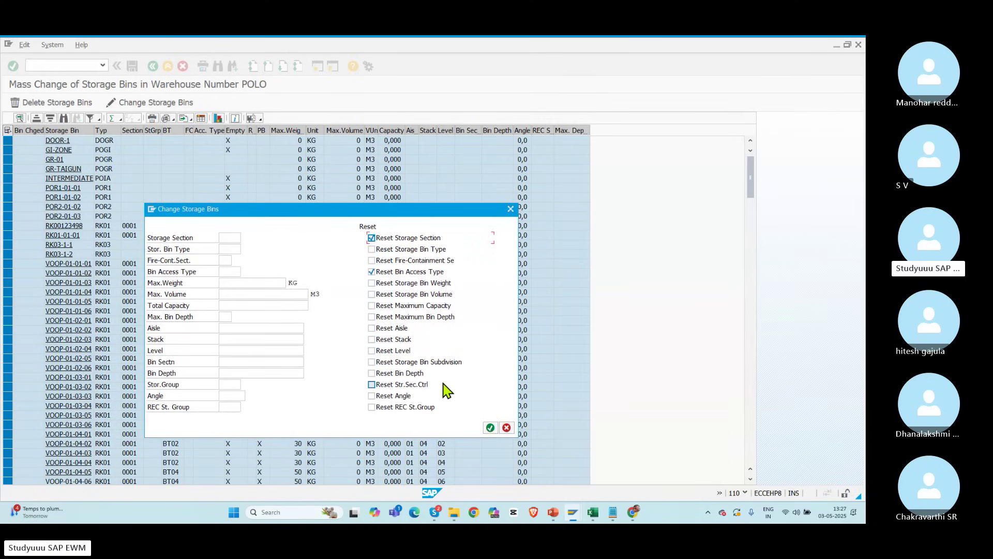
click(490, 428)
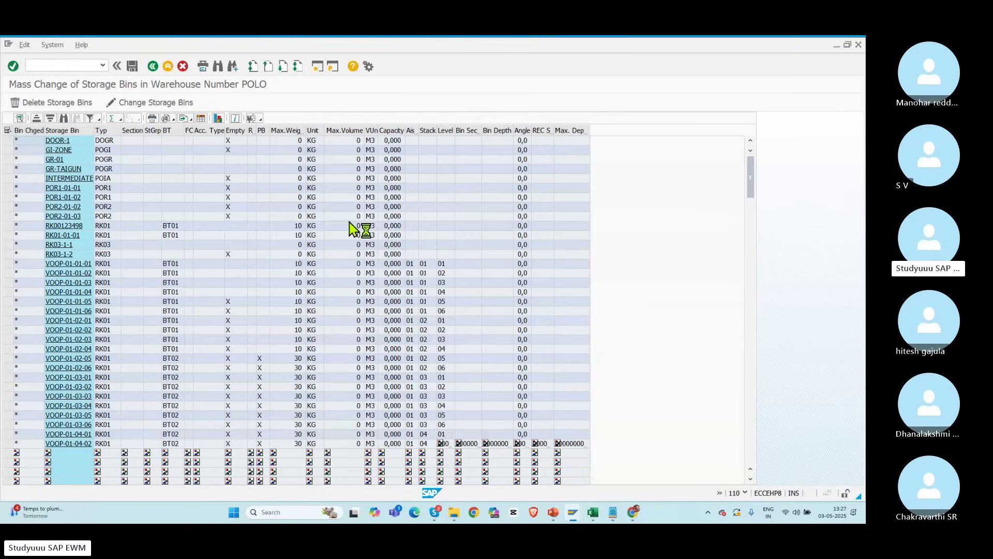
Step: Reset the storage bin type on all selected storage bins
click(173, 130)
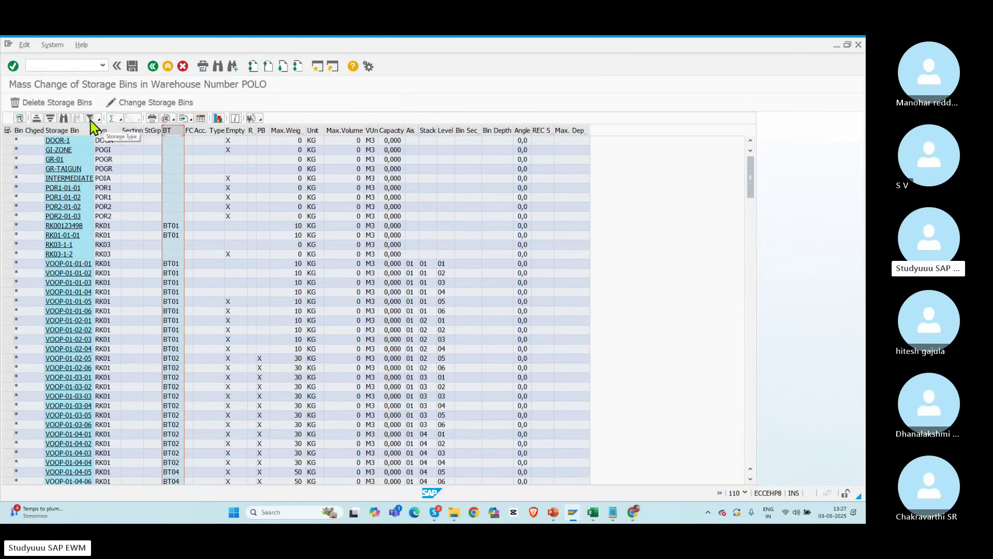
click(8, 131)
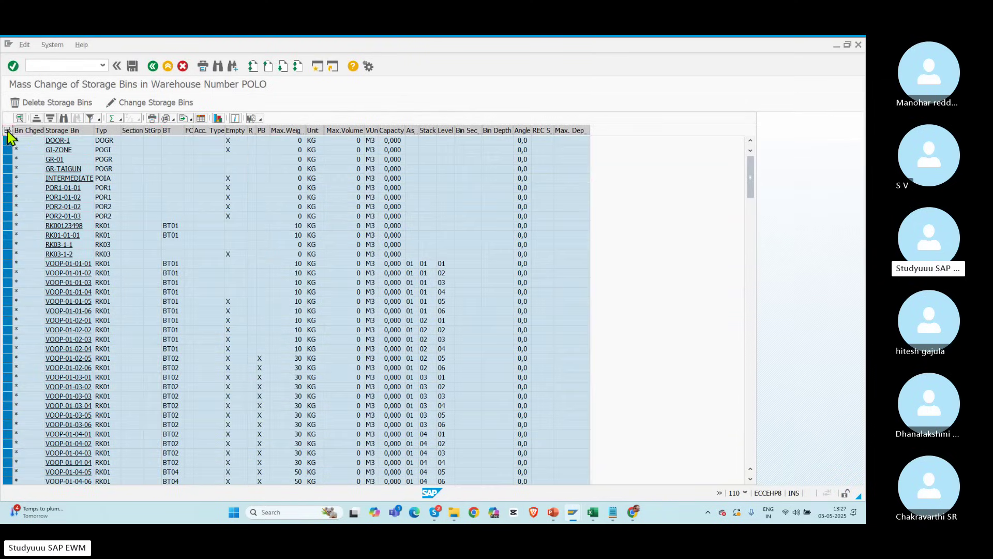
click(140, 104)
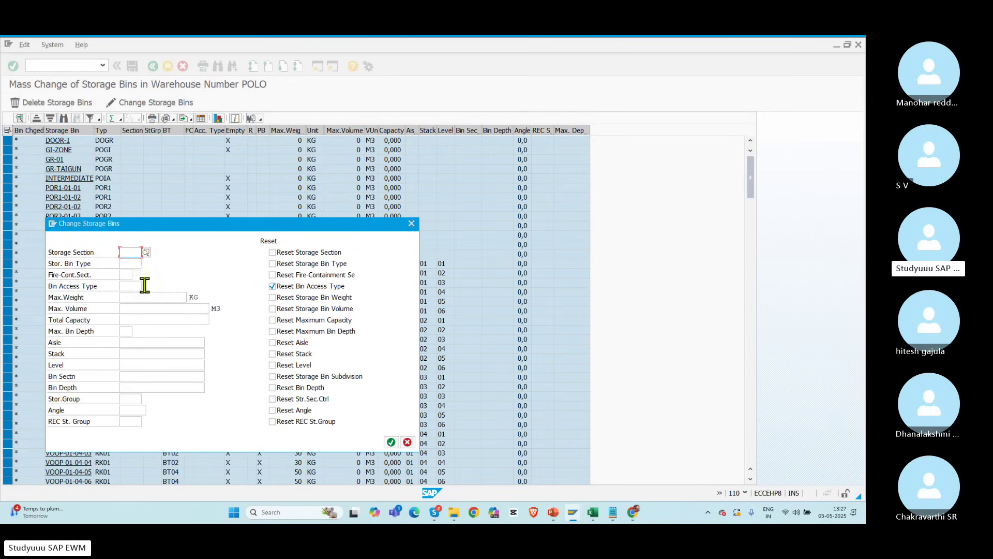
click(272, 264)
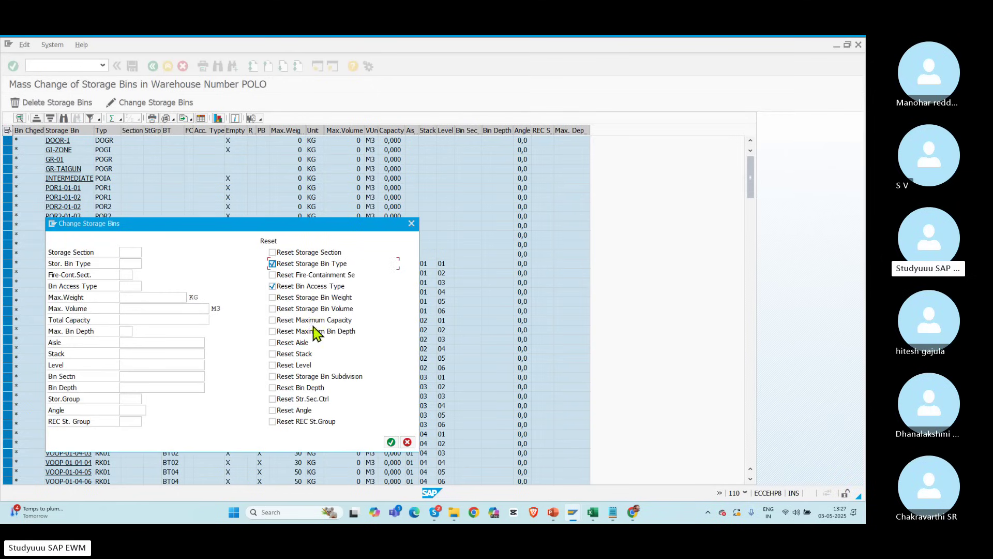
click(391, 443)
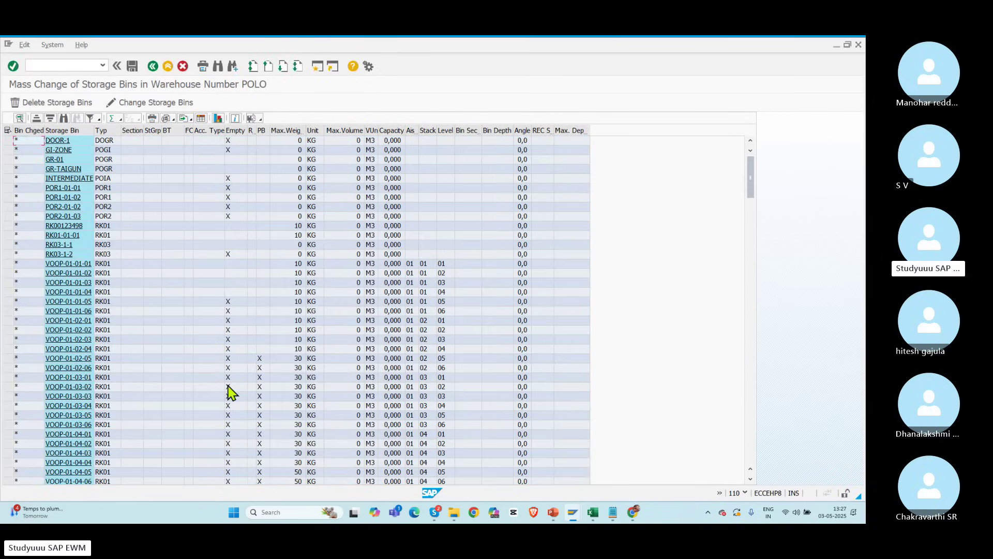
Step: Confirm the change on all bins, save, and acknowledge 254 storage bins changed
click(262, 130)
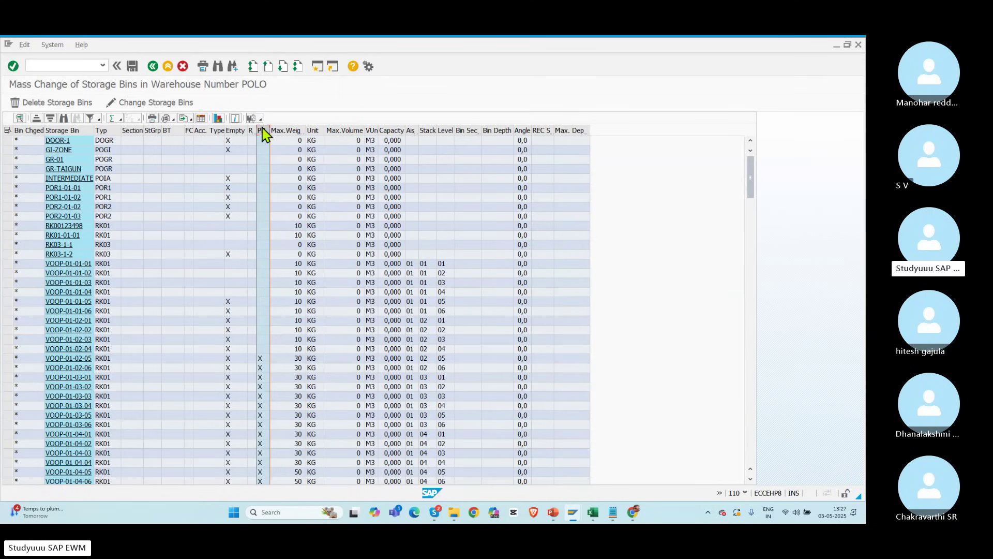
click(122, 103)
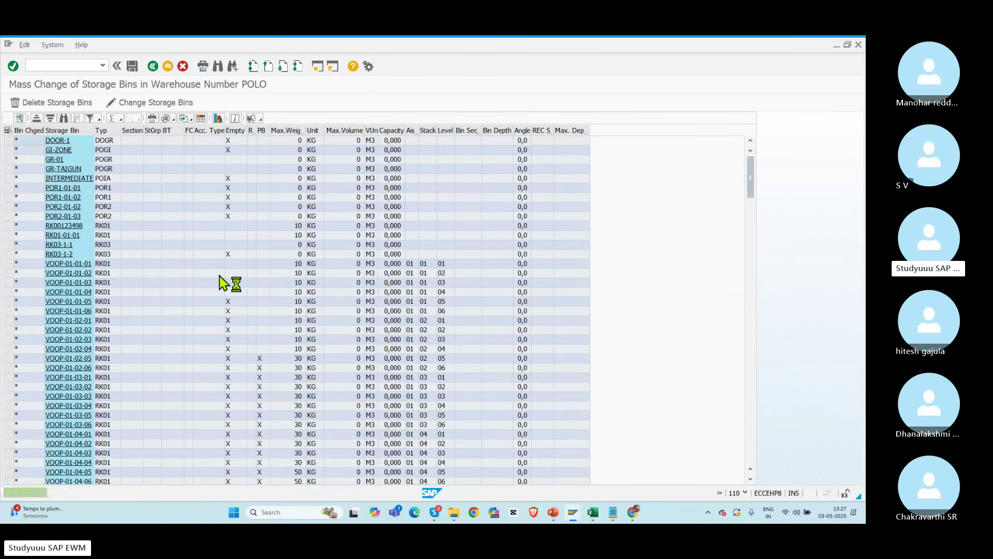
click(7, 130)
click(157, 103)
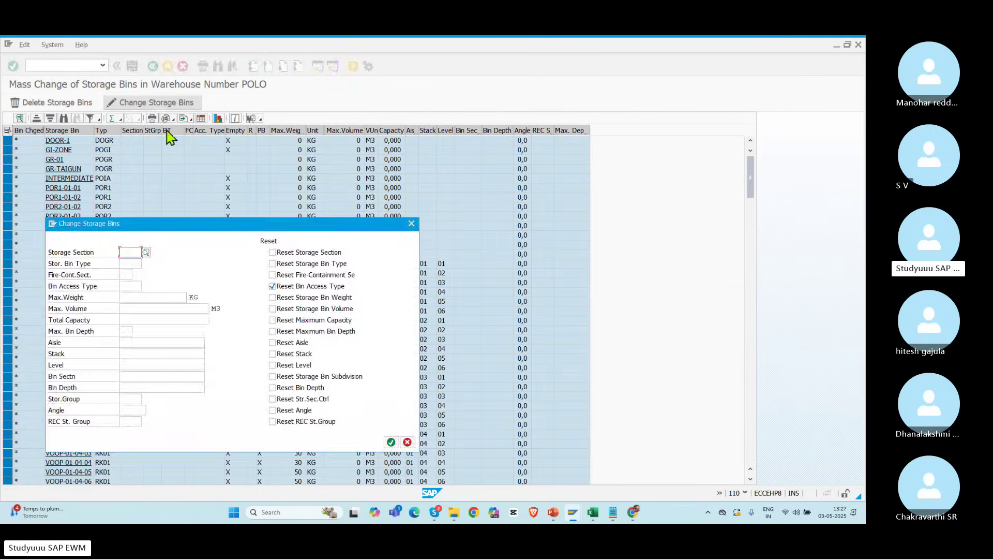
click(392, 442)
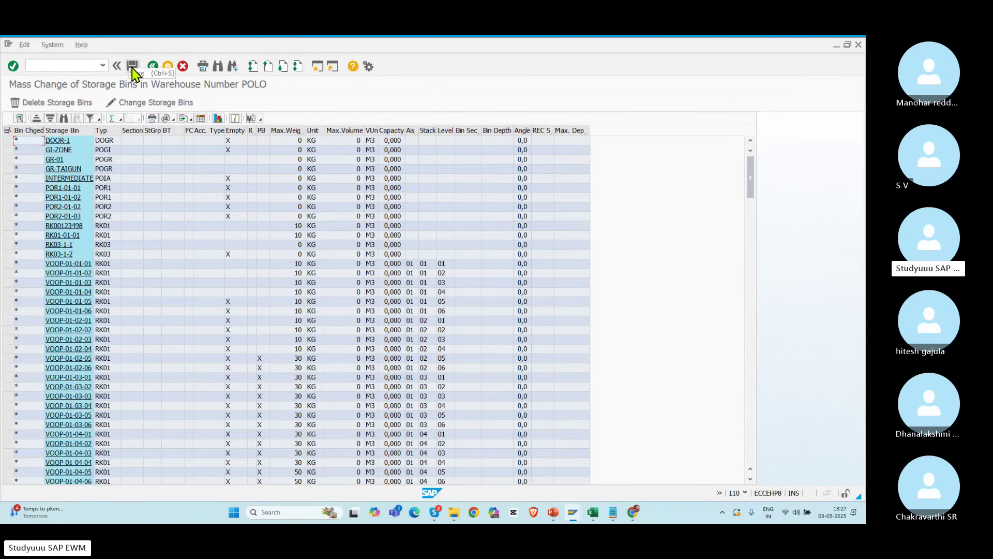
click(132, 68)
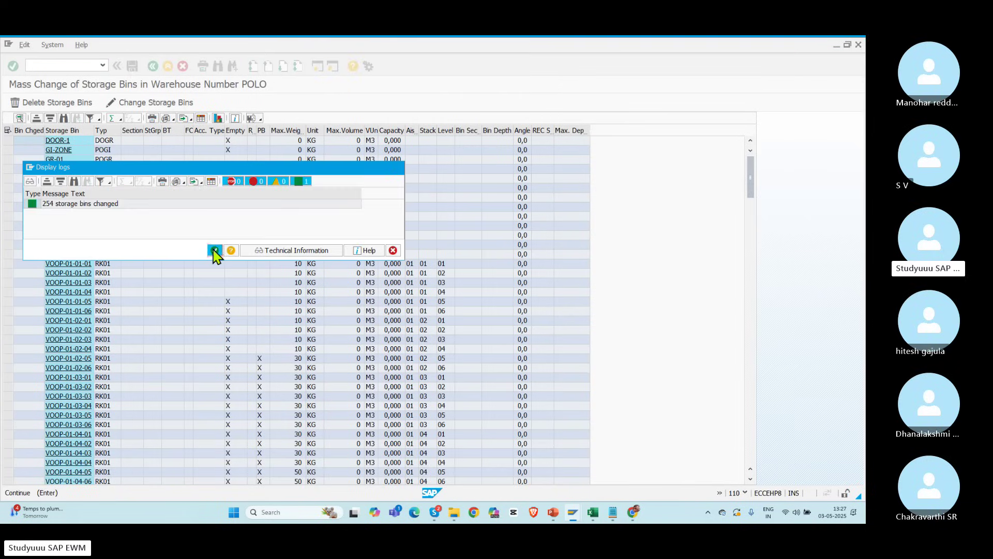
click(215, 251)
click(152, 66)
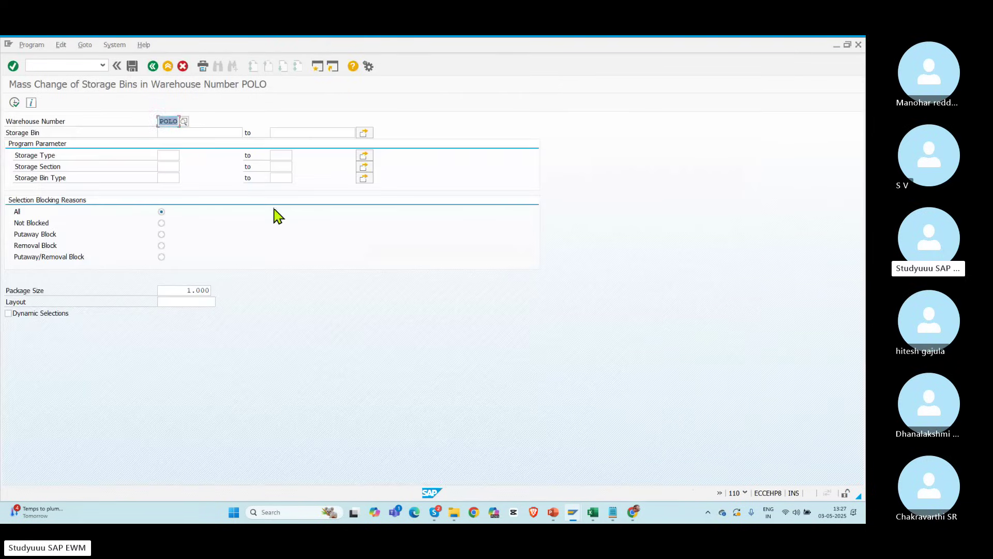
Step: In the warehouse monitor, unblock stock removal and putaway for all listed storage bins
key(alt+Tab)
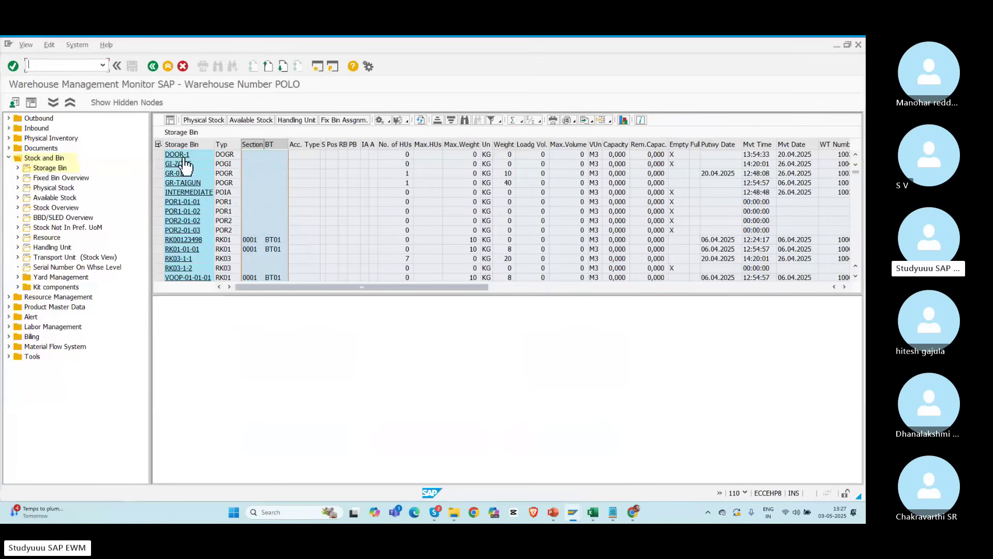
click(158, 145)
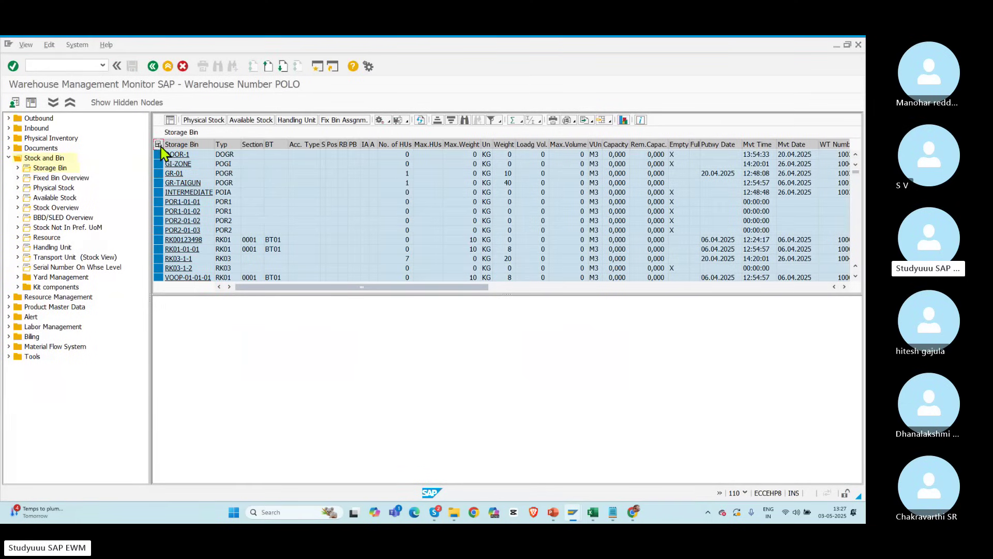
click(388, 121)
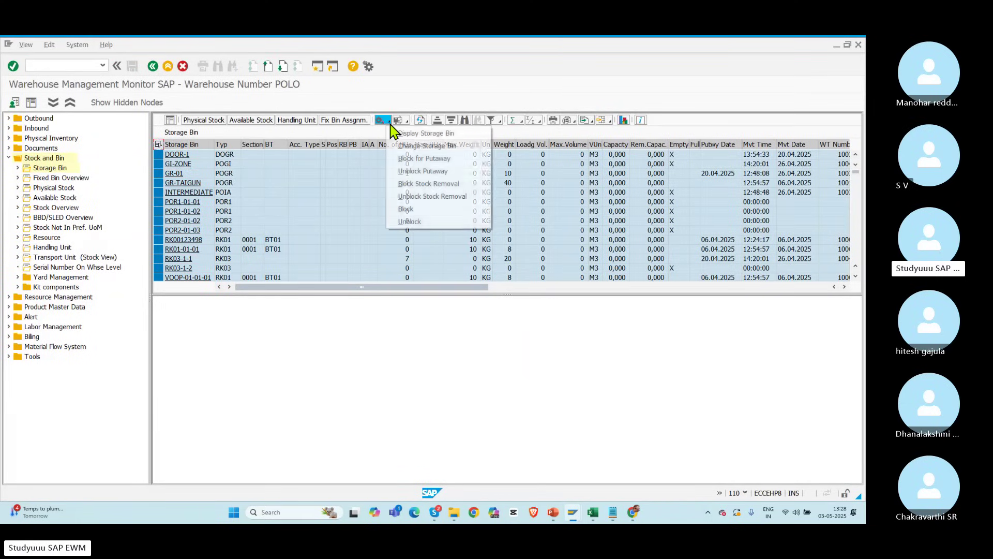
click(447, 198)
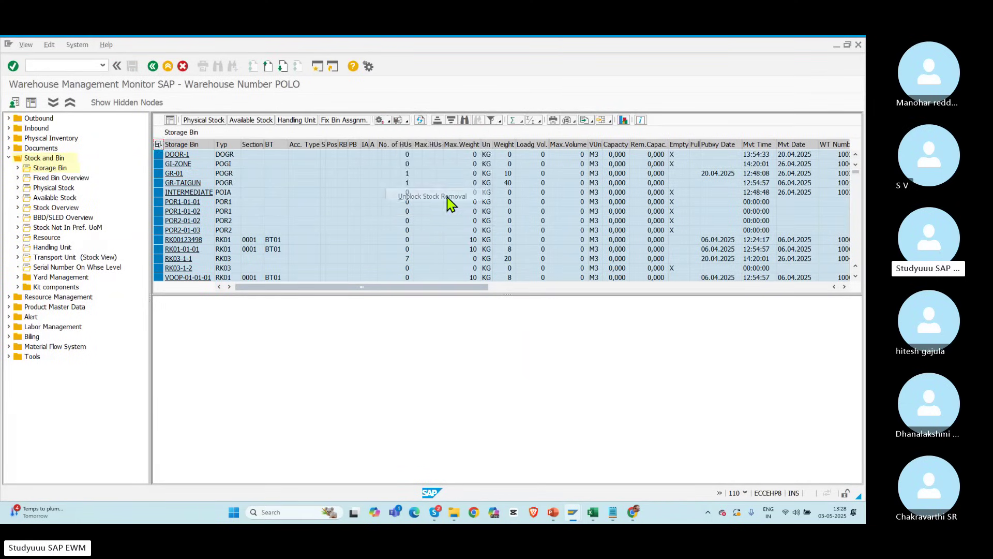
click(390, 121)
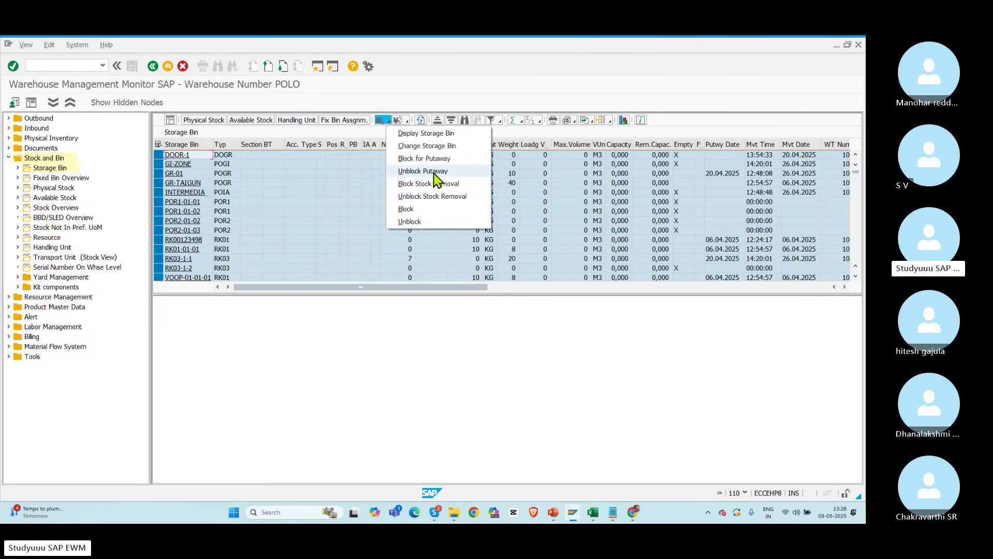
click(435, 172)
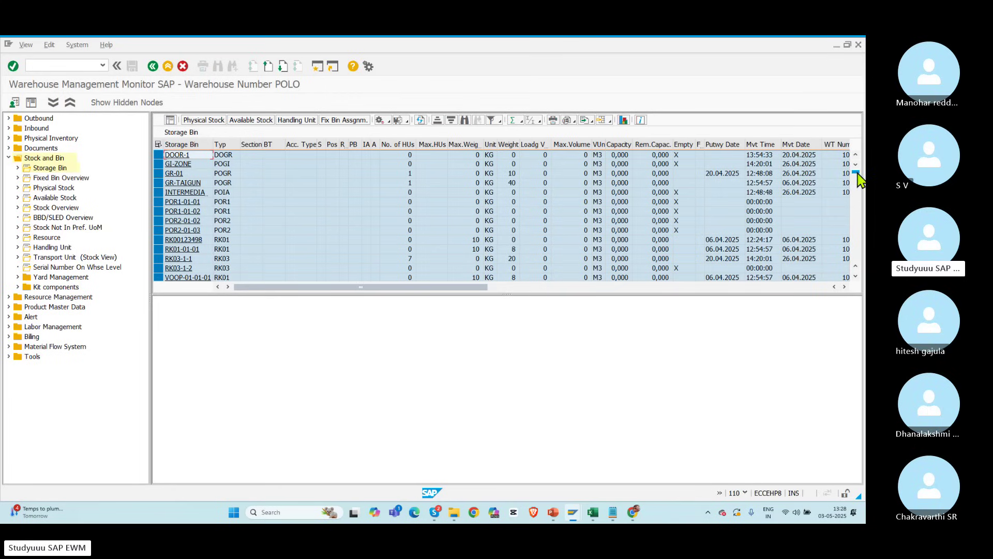
drag(857, 173, 860, 297)
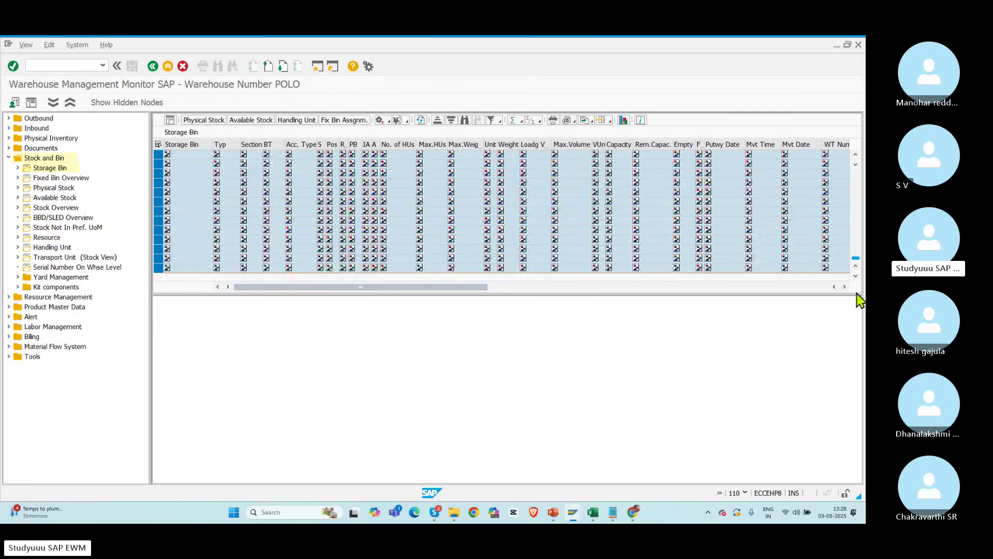
click(50, 187)
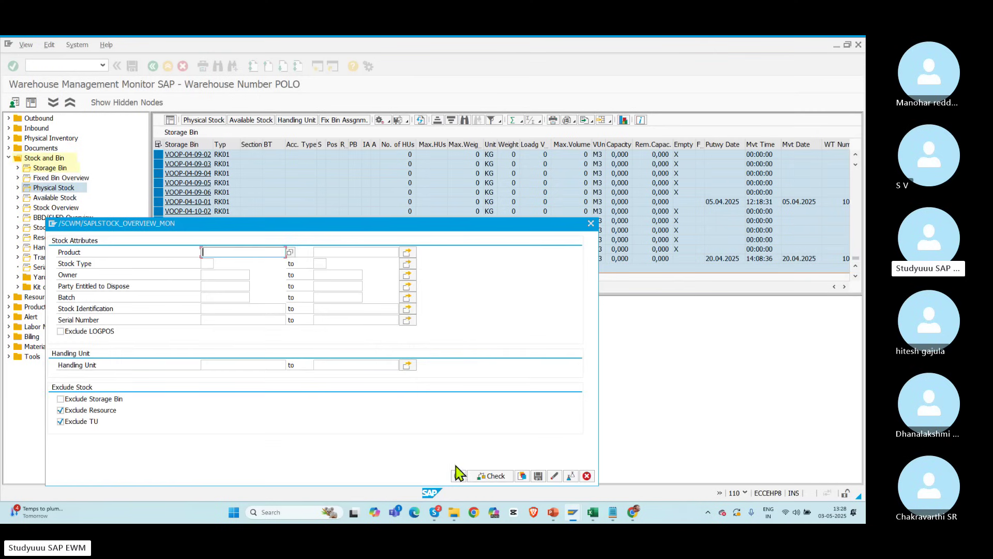
click(458, 476)
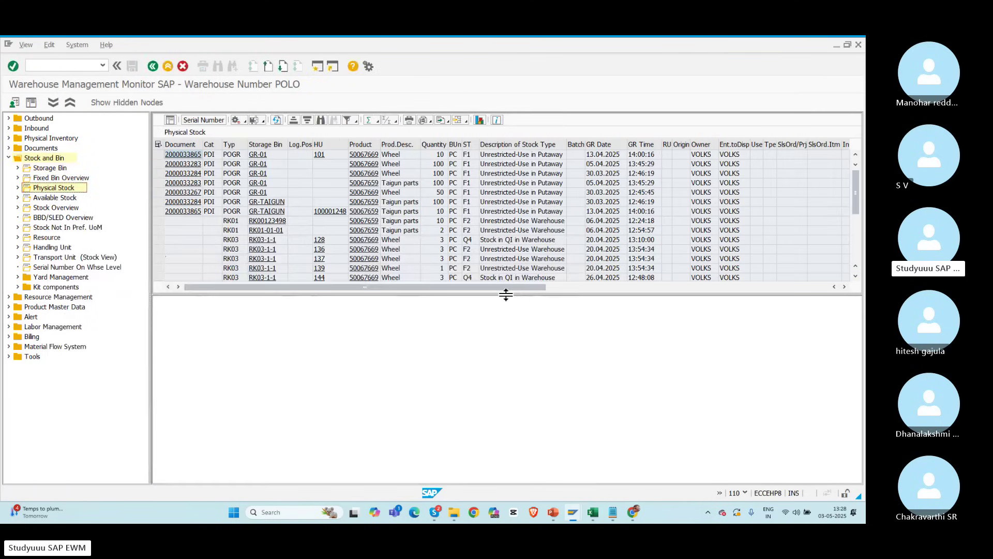
drag(505, 294, 506, 466)
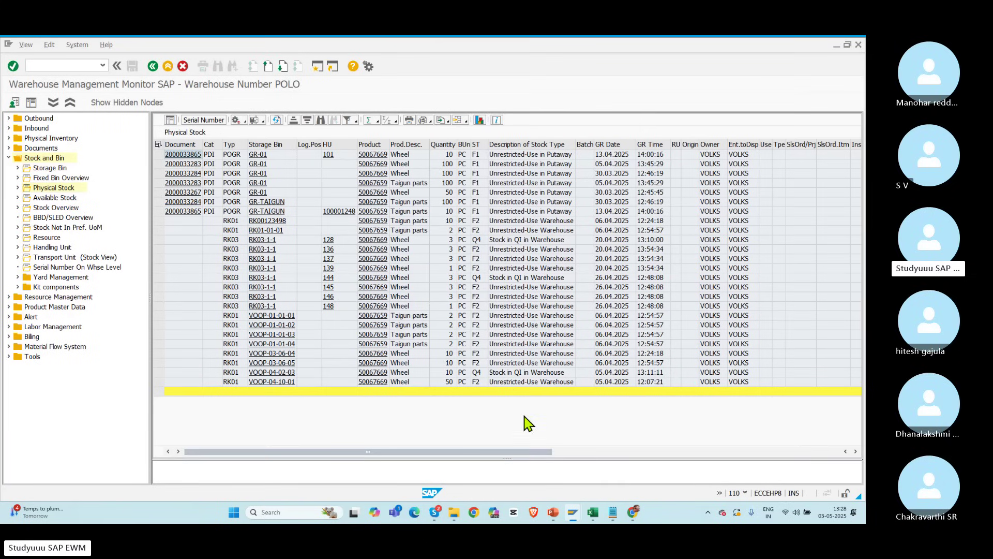
click(461, 355)
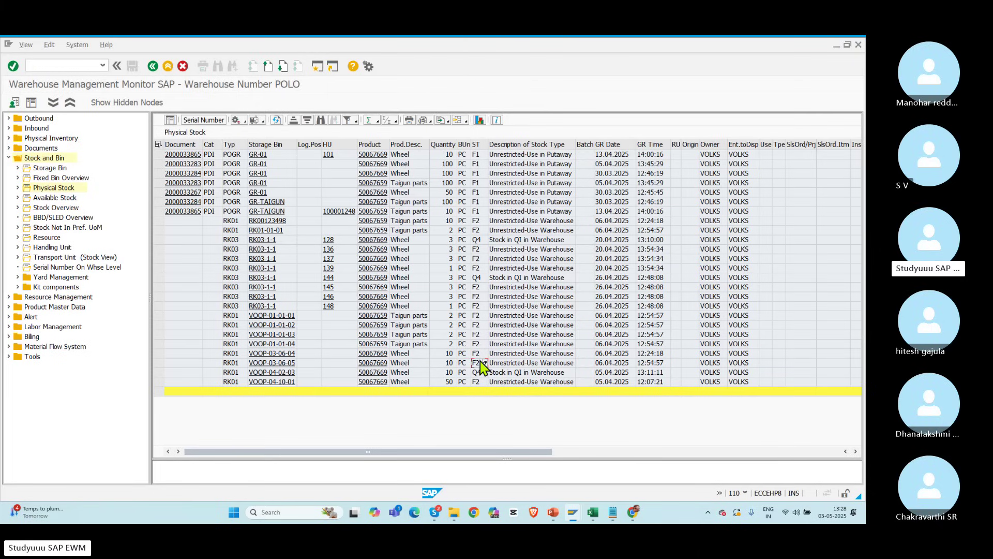
drag(477, 451, 804, 456)
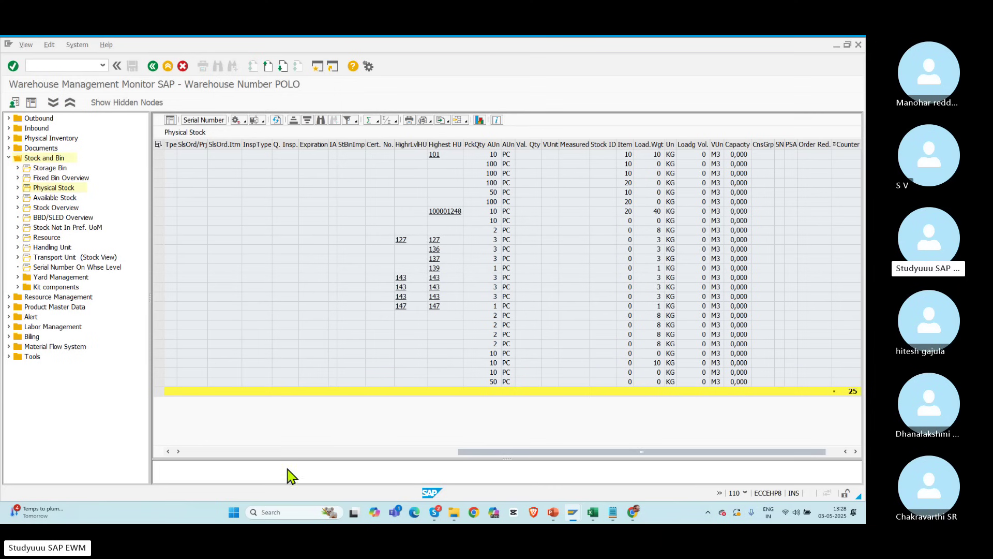
click(202, 450)
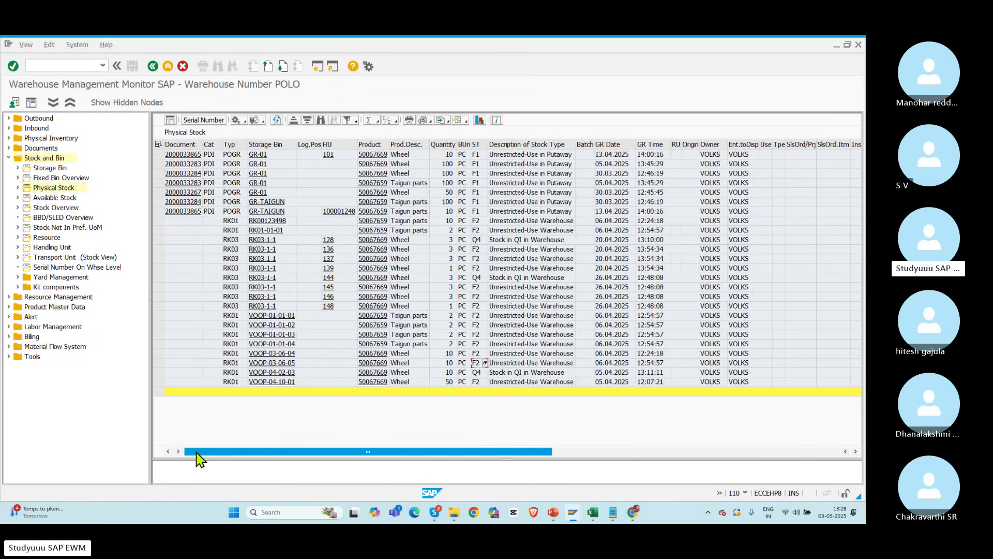
Step: Return to the replenishment selection screen and run planned replenishment again
key(alt+Tab)
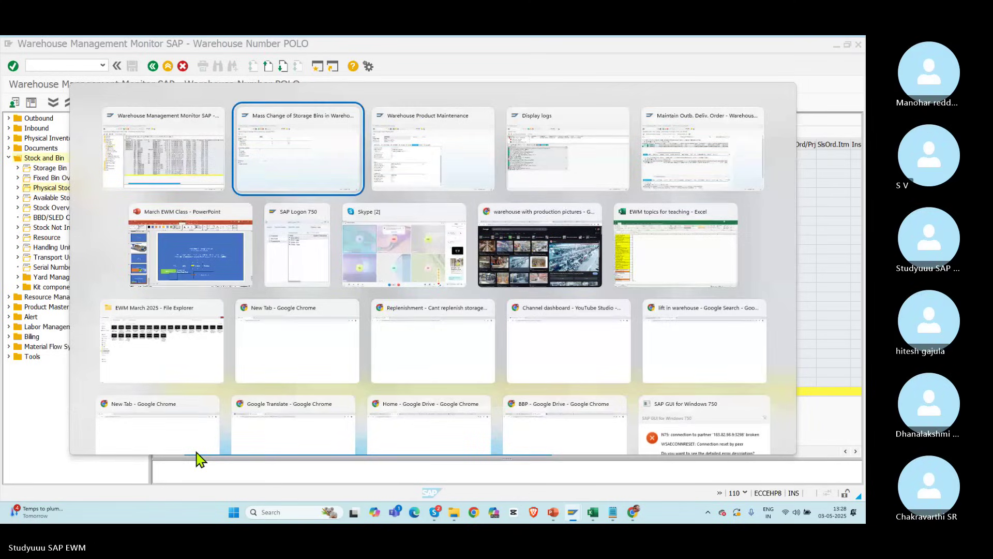
key(alt+Tab)
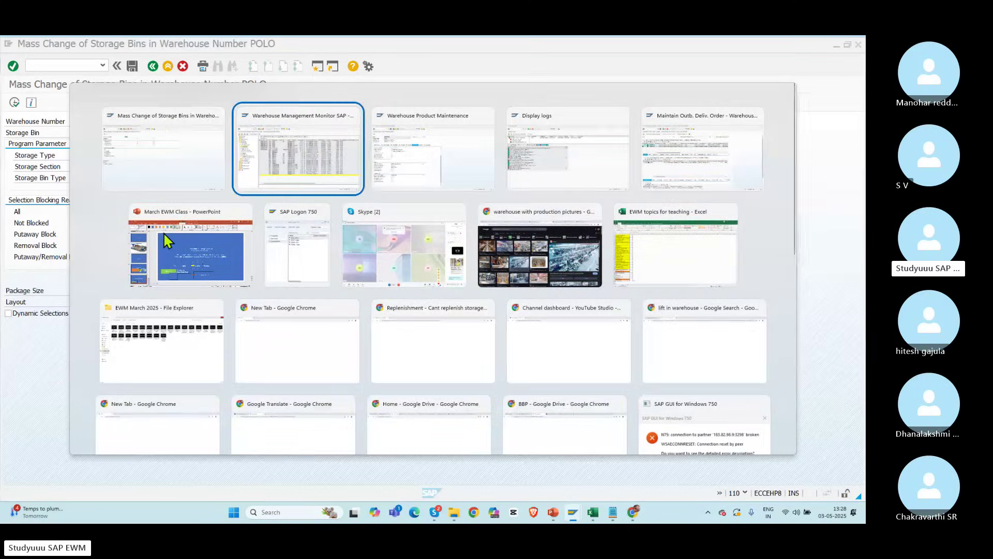
key(alt+Tab)
key(alt+Tab)
key(alt+Tab)
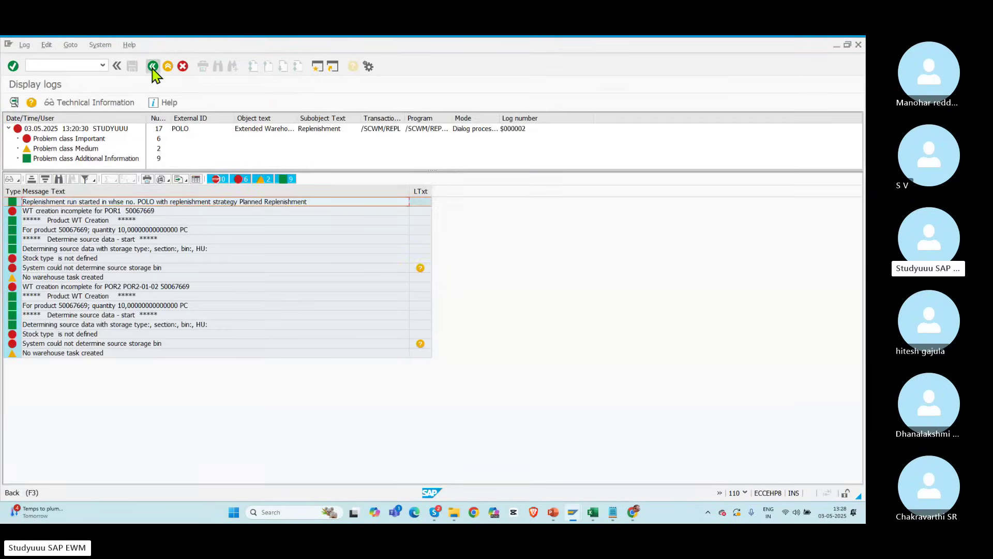
click(152, 66)
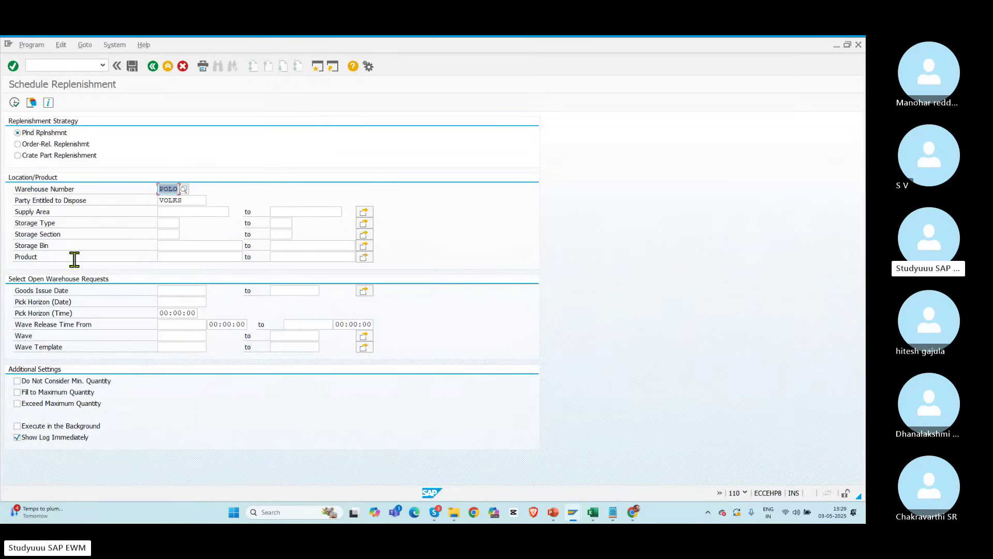
click(14, 102)
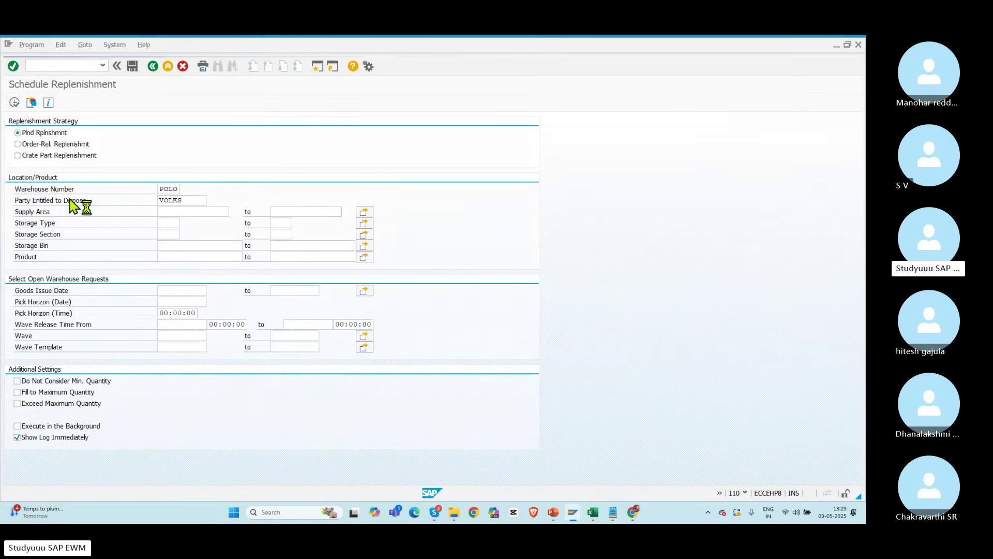
Step: Create a task for POR2-01-02 at 10 PC and review the stock type errors
click(8, 168)
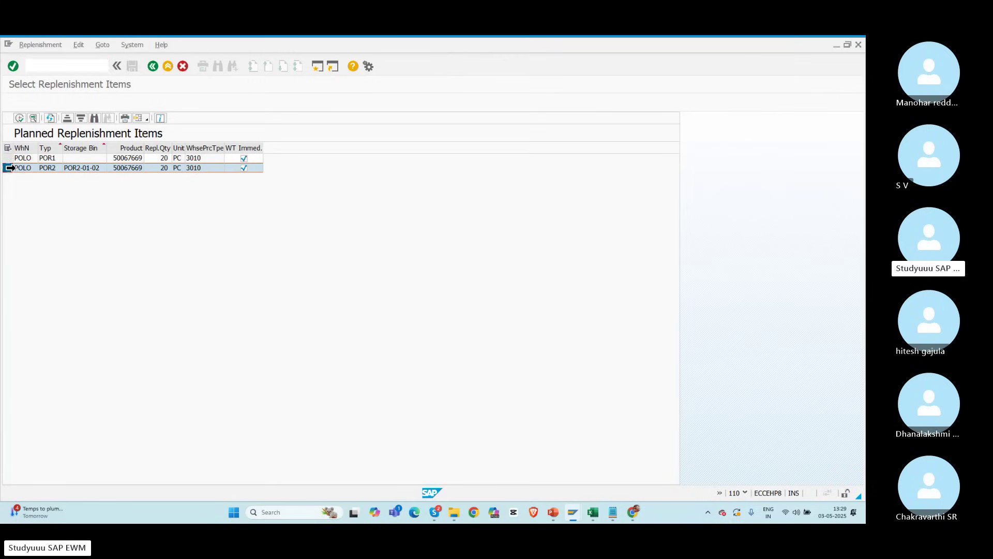
click(167, 168)
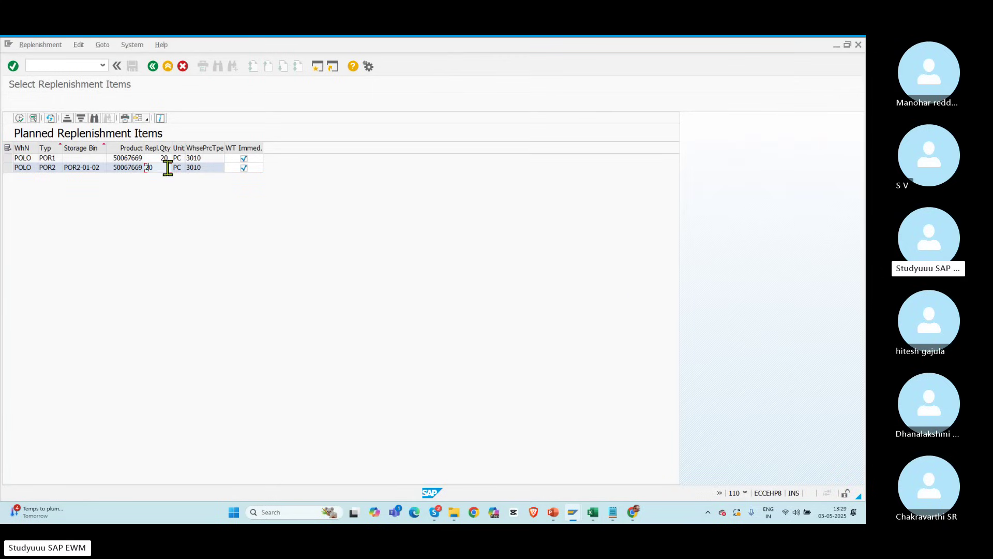
drag(158, 168, 127, 166)
click(8, 168)
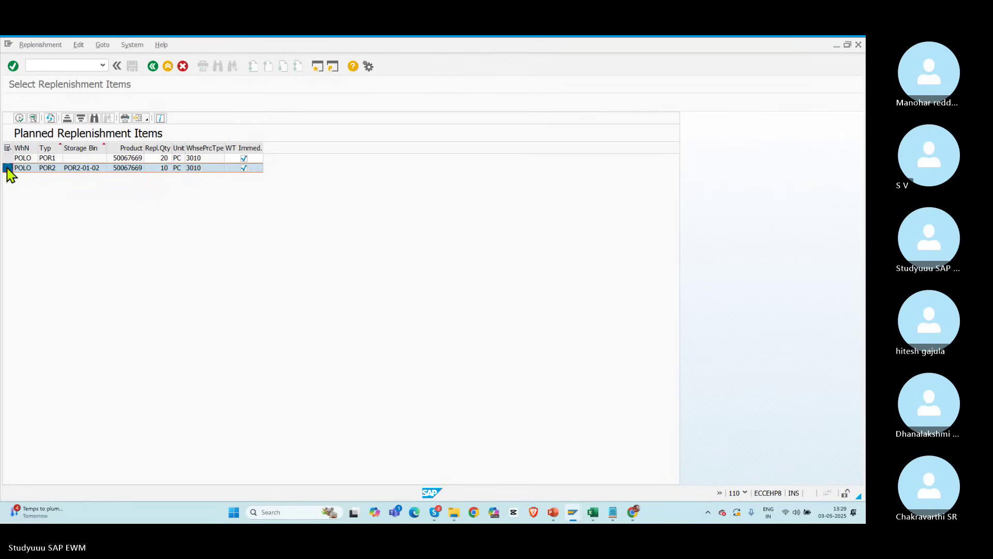
click(19, 118)
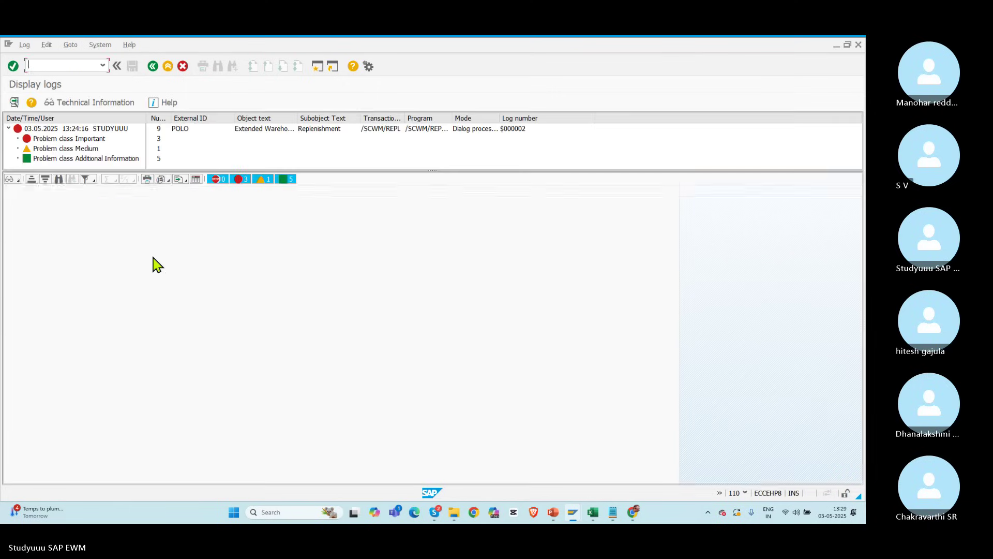
click(79, 259)
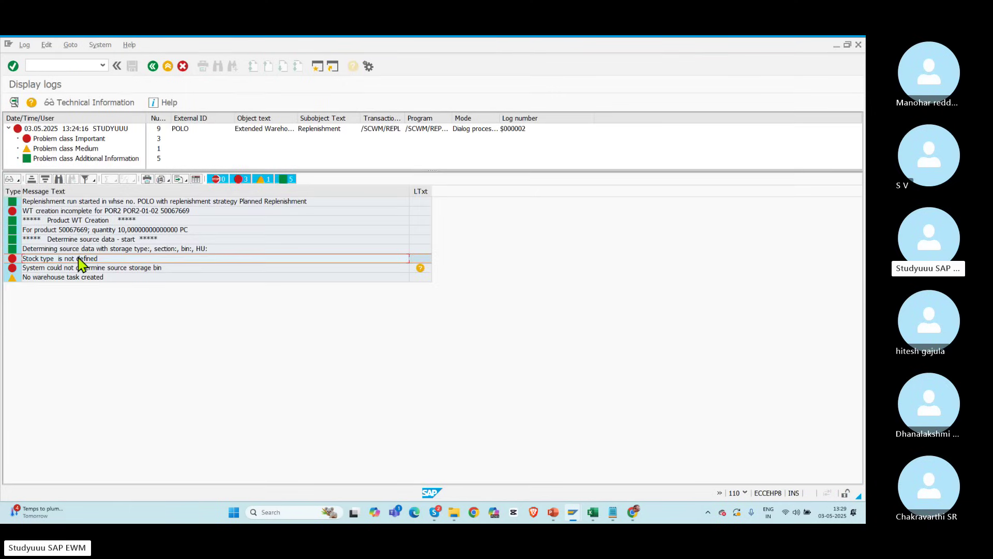
click(68, 268)
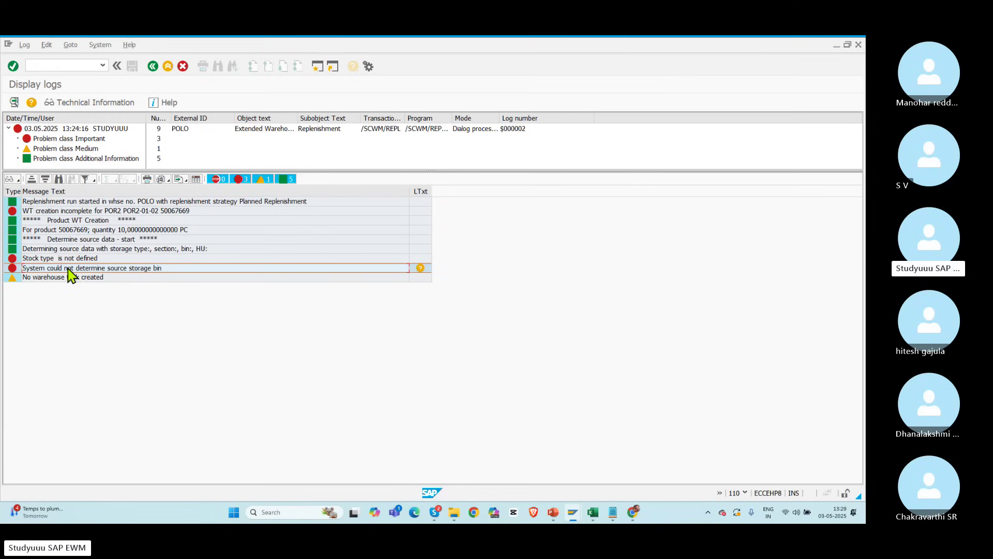
click(153, 66)
key(alt+Tab)
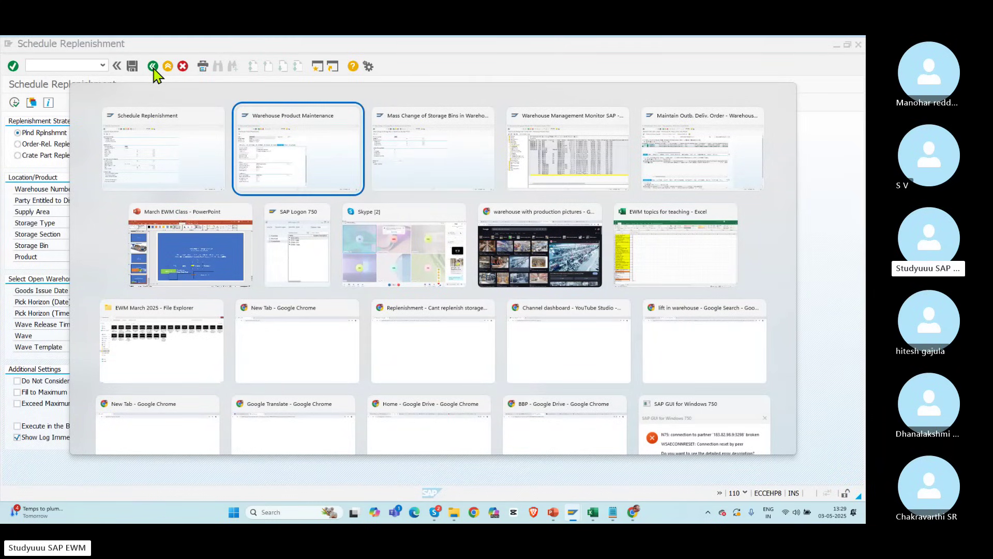
Step: Replace the mass change screen with transaction /nspro to reach the SAP Reference IMG
key(alt+Tab)
key(alt+Tab)
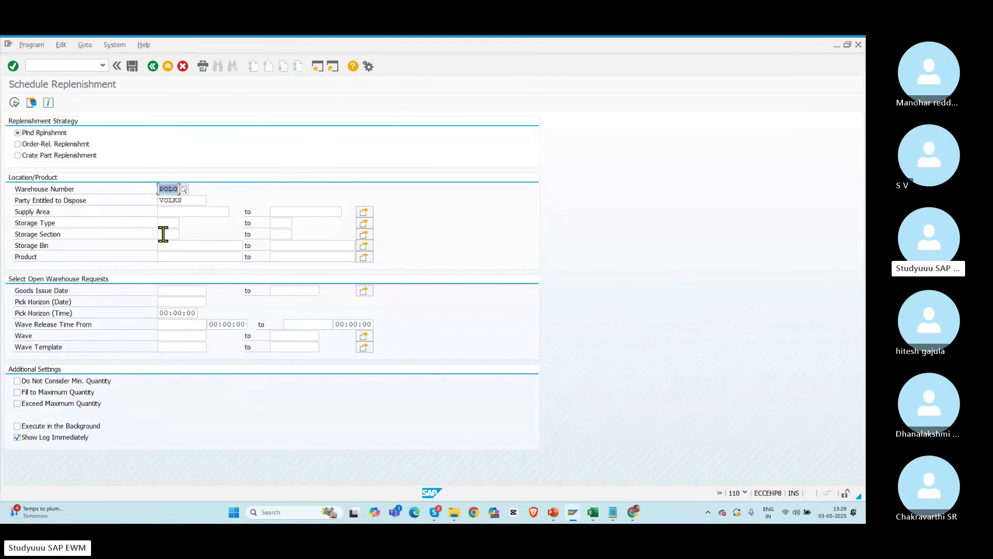
click(54, 64)
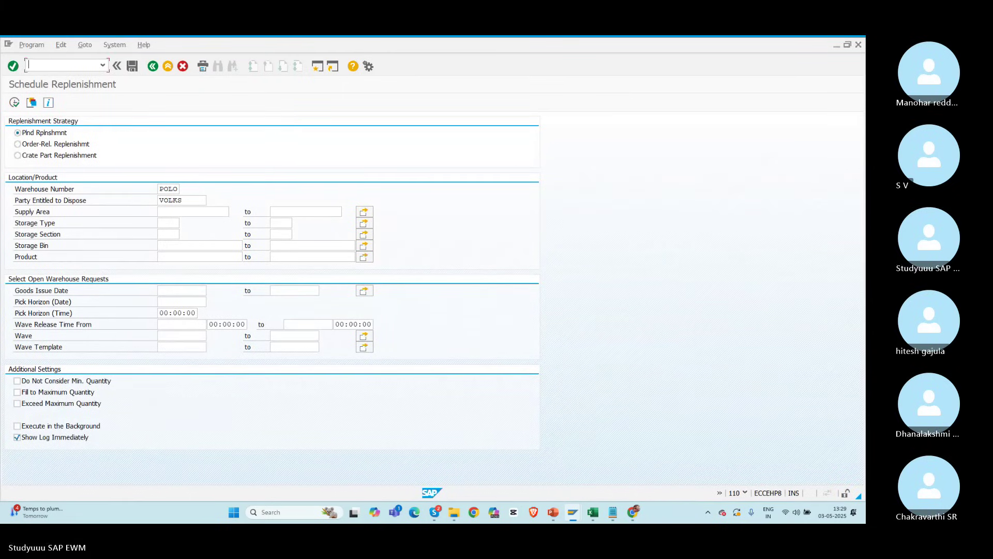
key(alt+Tab)
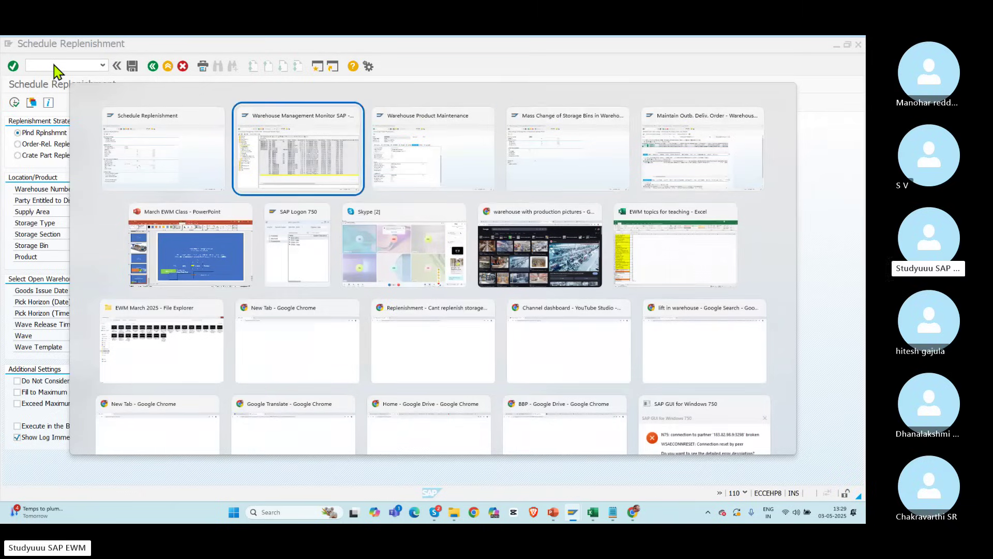
key(alt+Tab)
key(alt+Tab)
text(/)
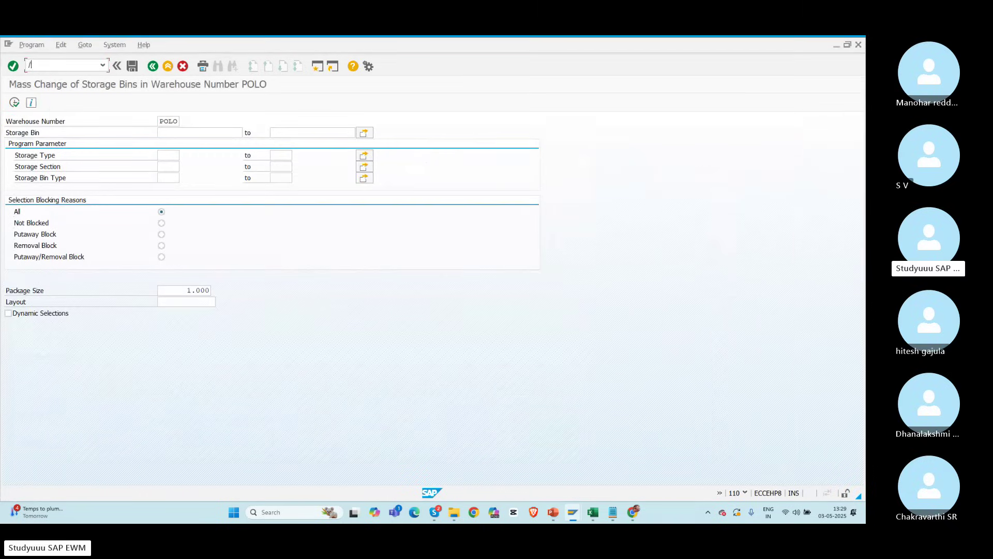
text(nspro)
key(Return)
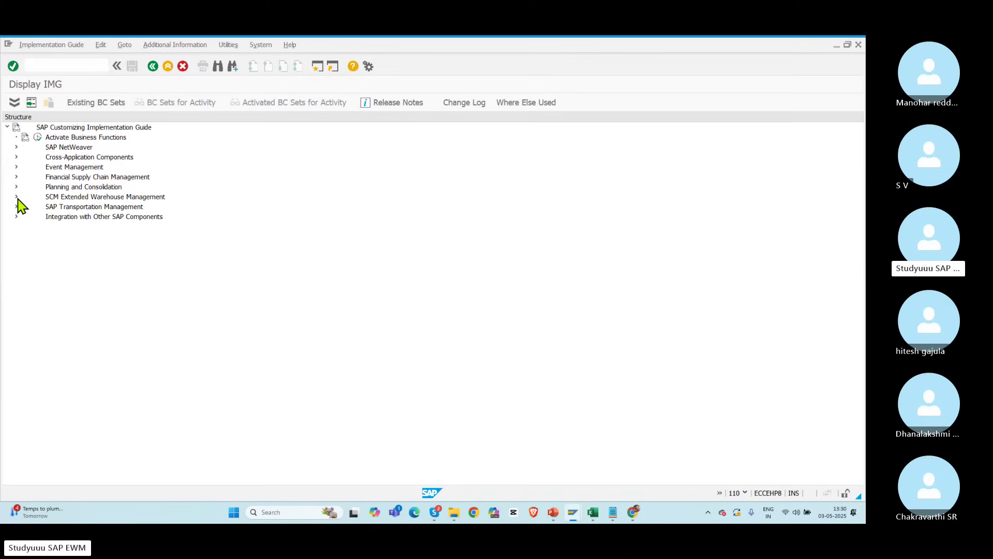
Step: Open the Warehouse Task process type definitions and position to warehouse POLO's entries
click(16, 197)
click(25, 207)
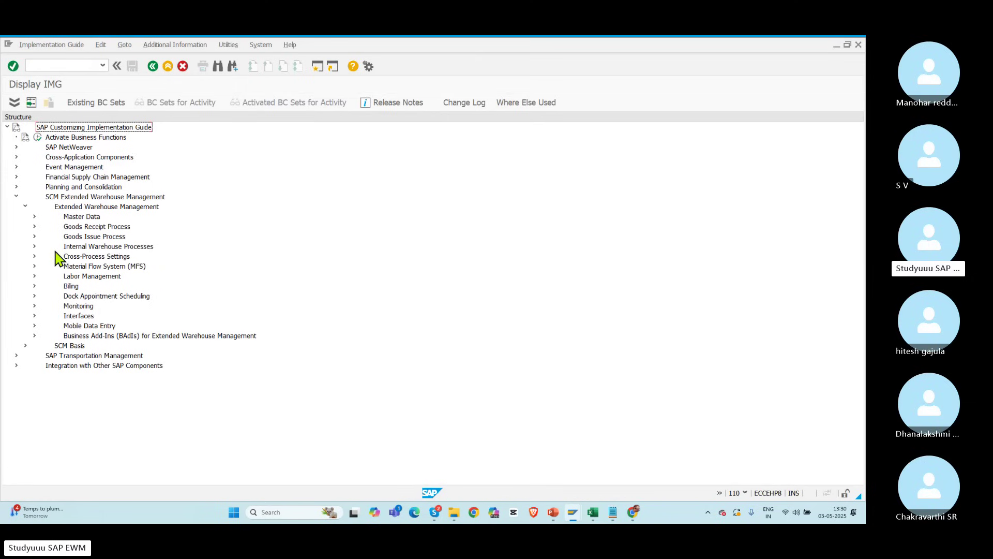
click(35, 256)
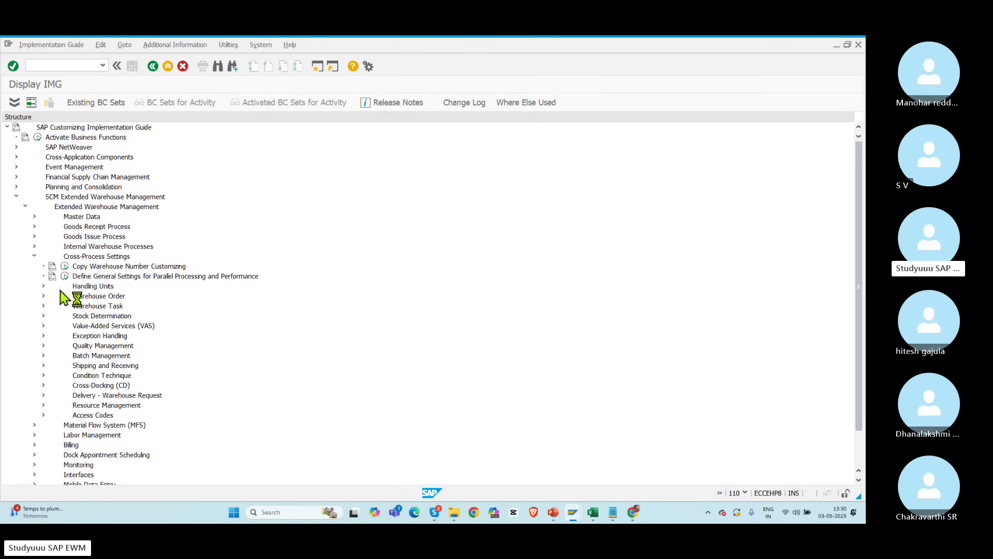
click(44, 306)
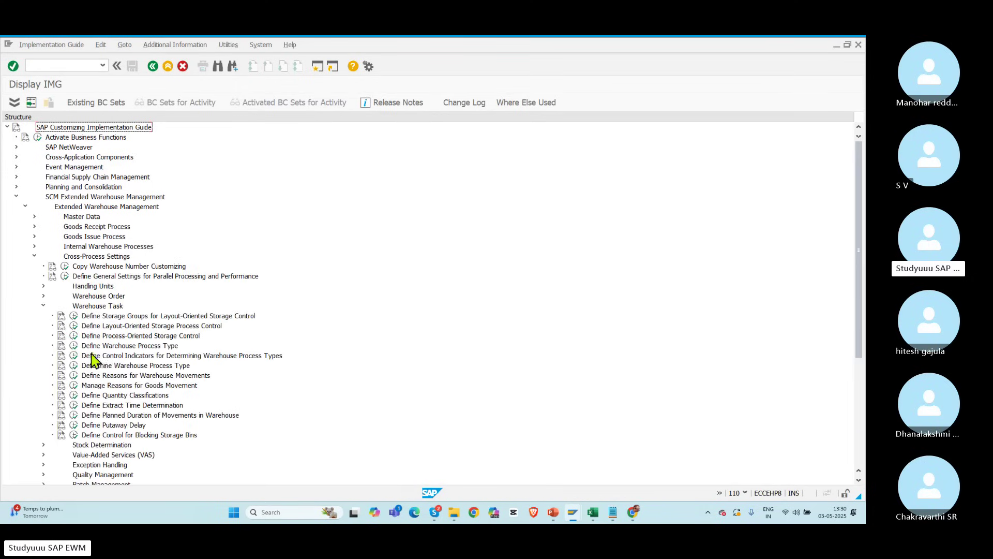
click(74, 345)
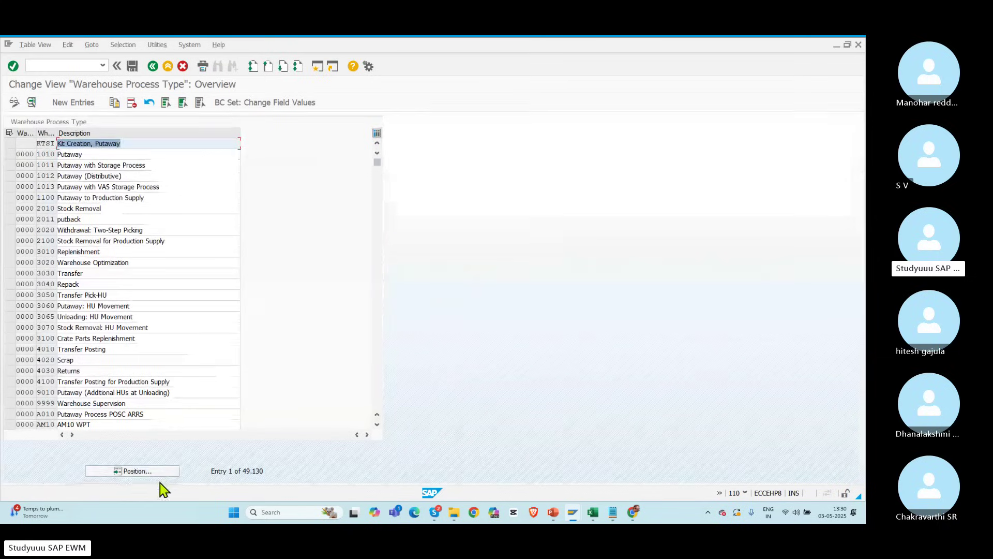
click(138, 472)
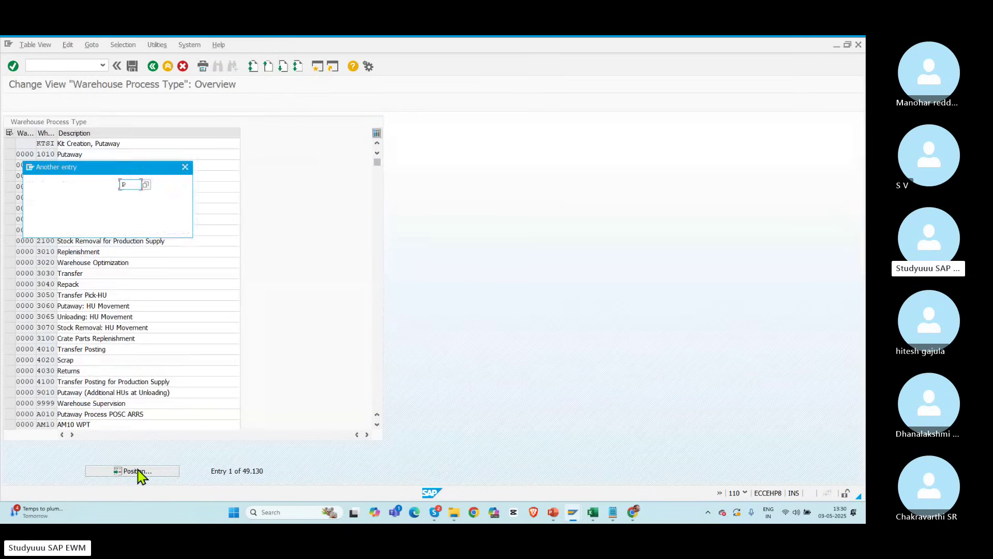
key(Return)
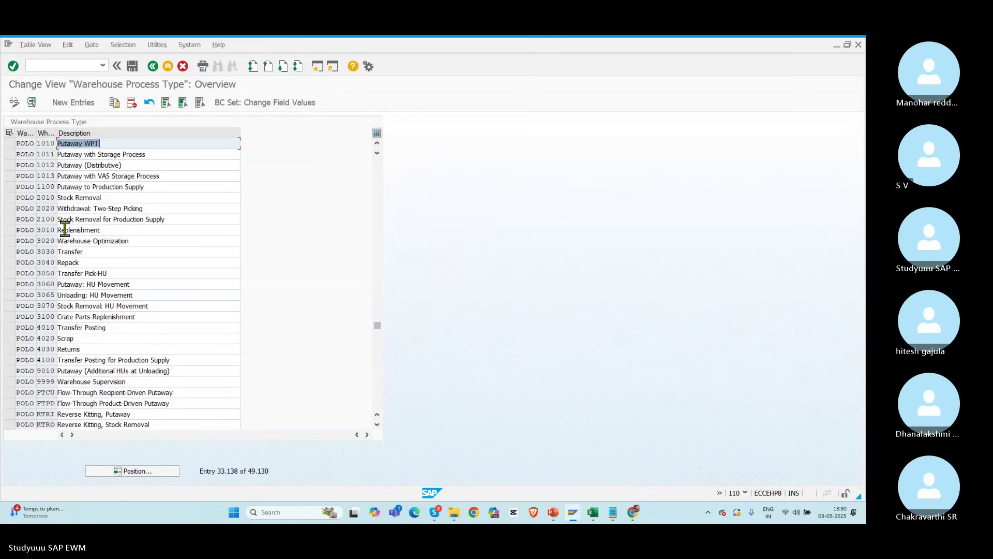
Step: Allow HU selection without a storage process for process type 3010 and confirm the customizing request
double_click(46, 230)
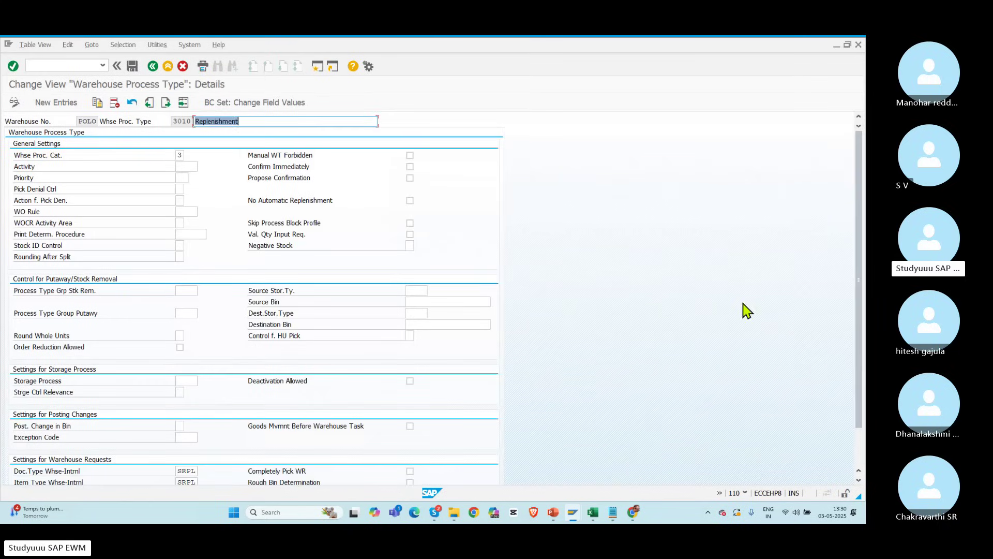
drag(861, 236, 860, 348)
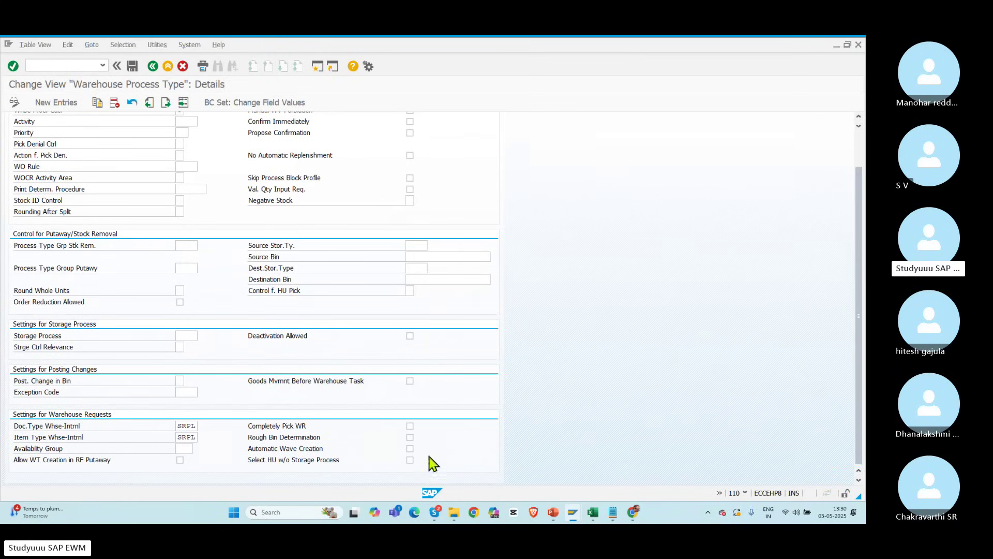
click(409, 459)
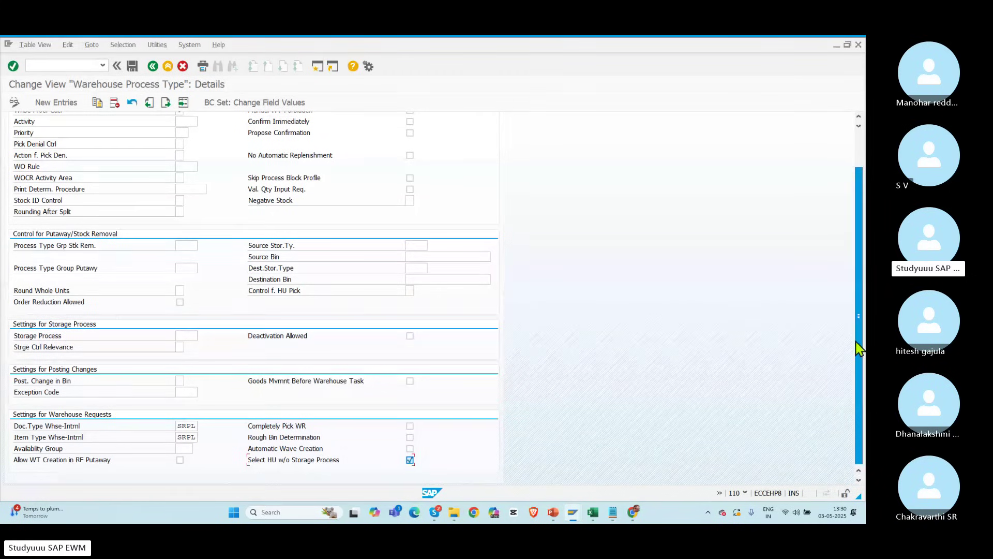
scroll(860, 357, up, 3)
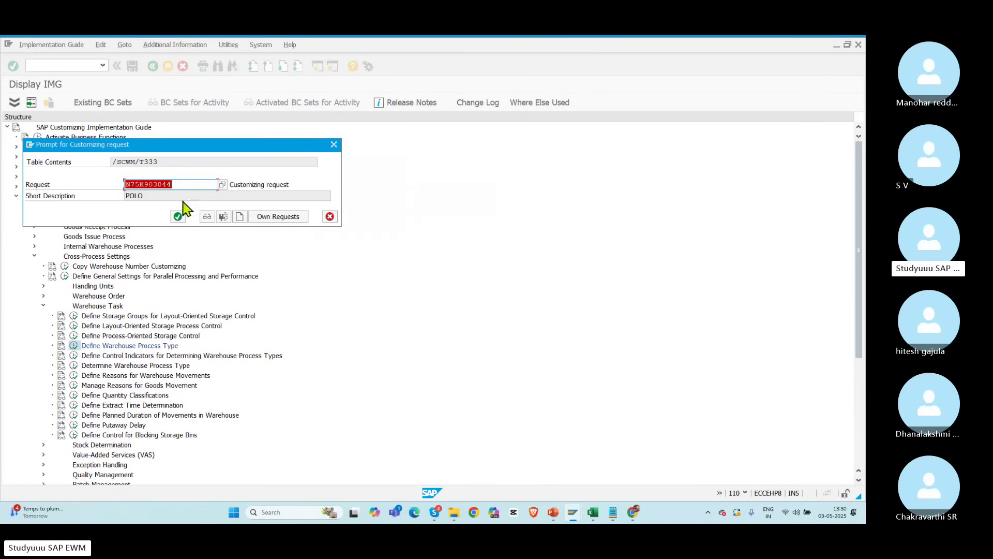
click(179, 216)
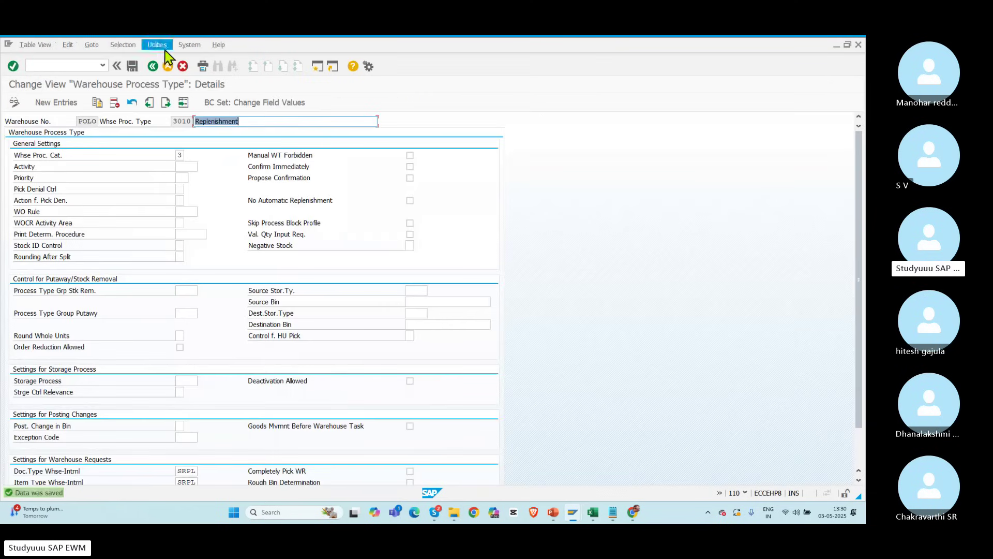
Step: Go back through the process type list to the Display IMG tree
click(152, 67)
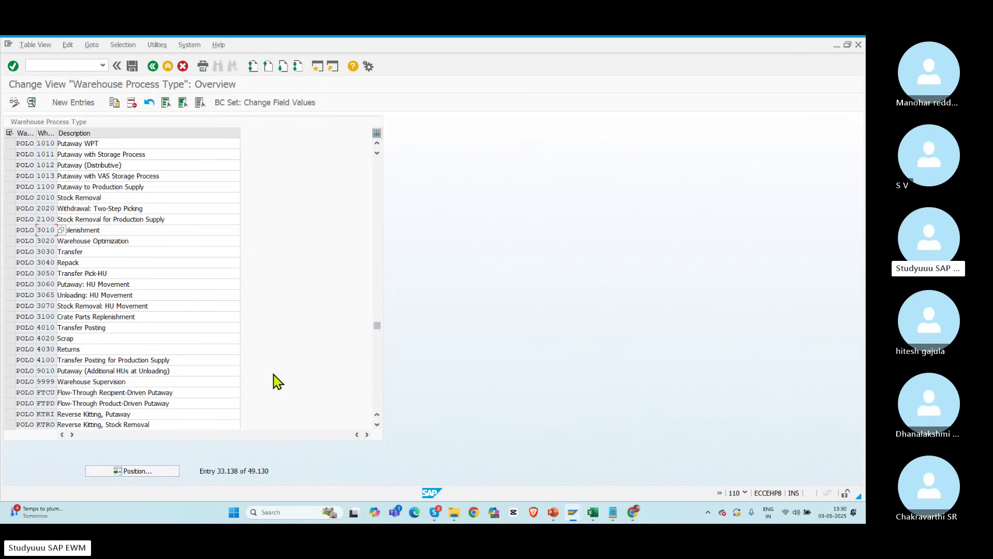
click(377, 391)
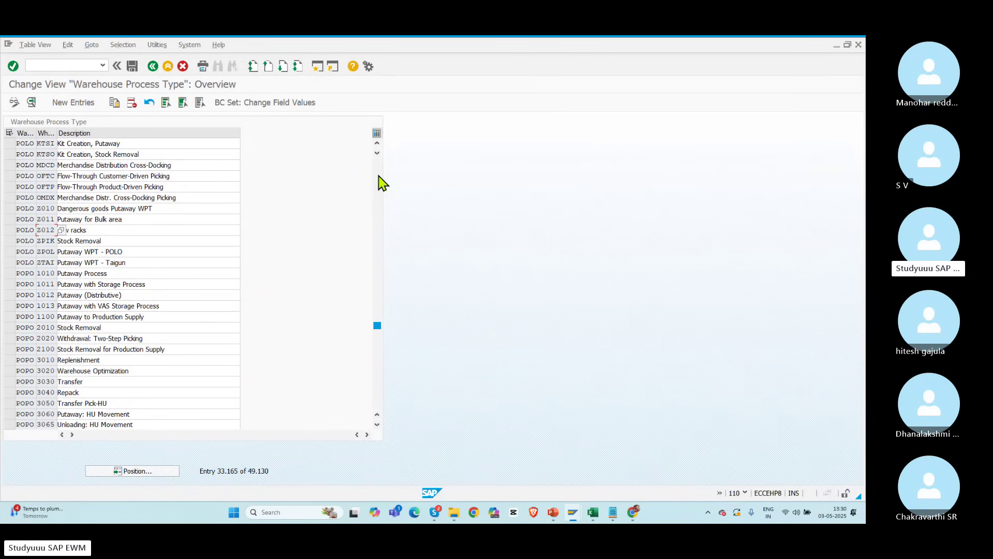
click(153, 66)
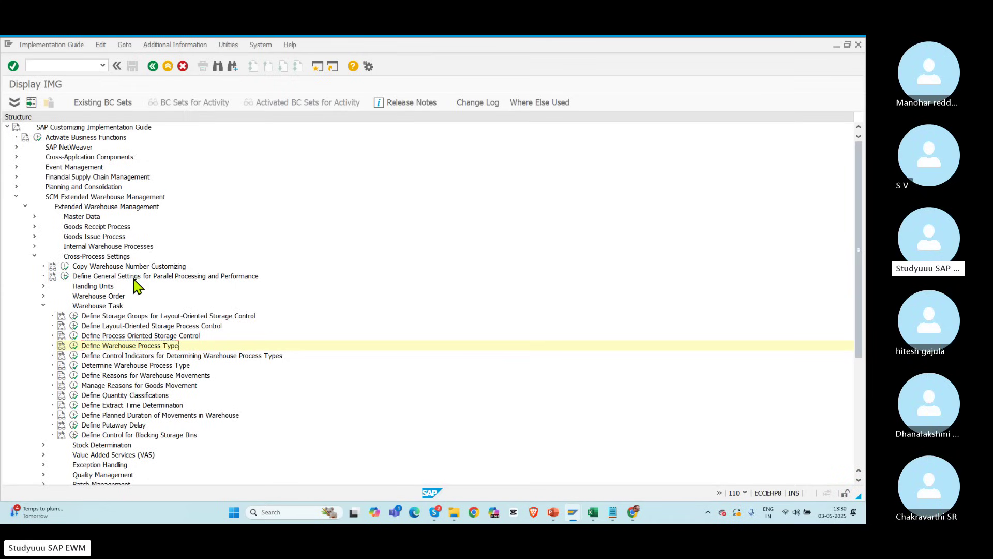
Step: Under Master Data, open Define Storage Type and position the list to warehouse POLO
click(43, 306)
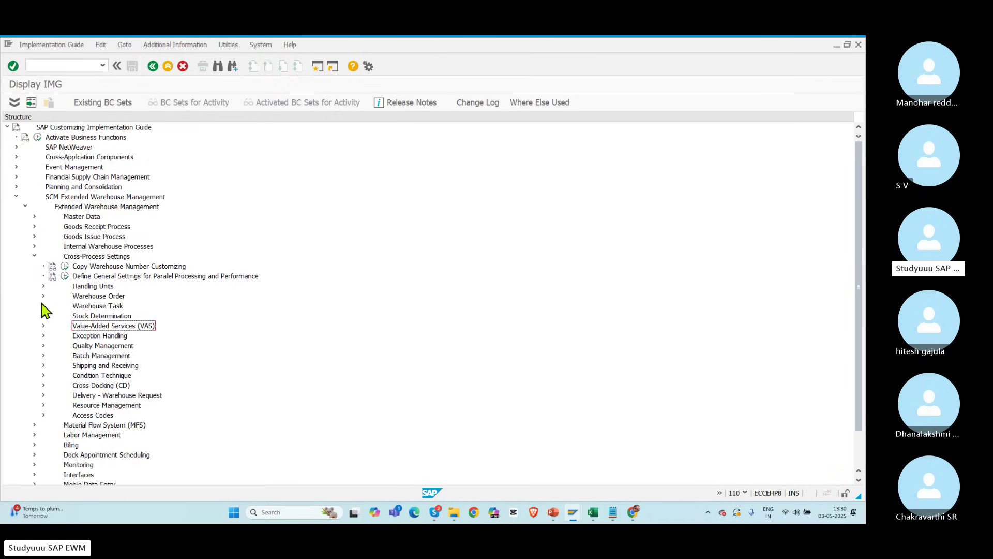
click(35, 216)
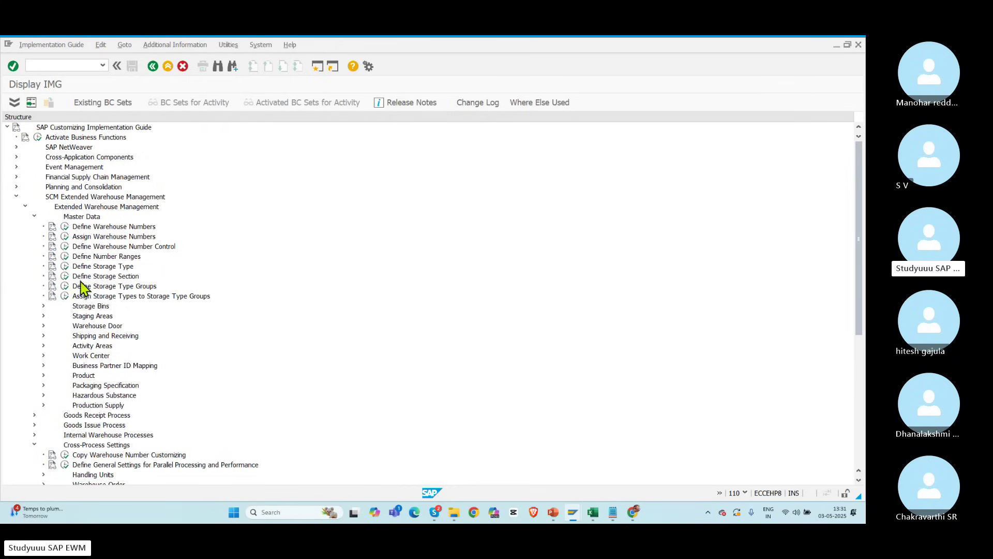
click(65, 267)
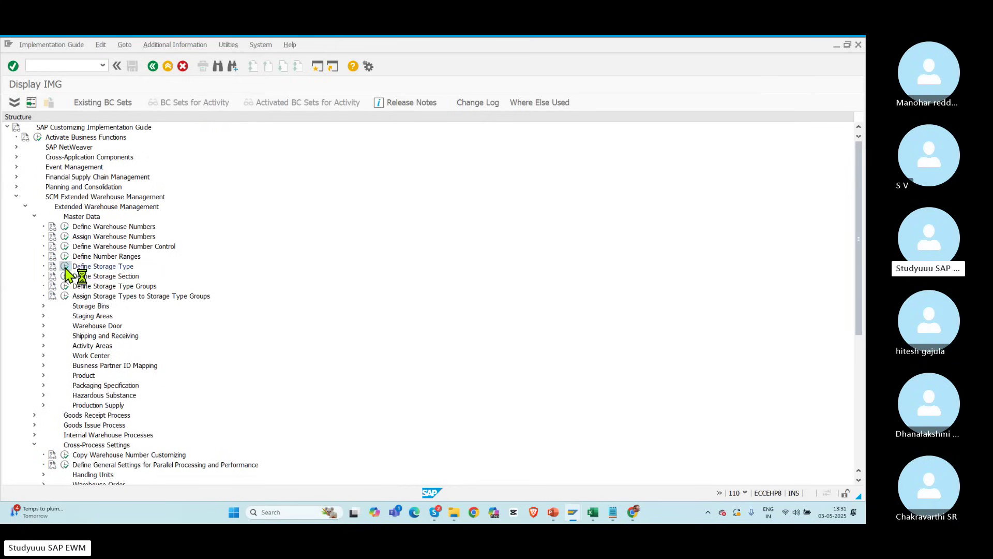
click(126, 471)
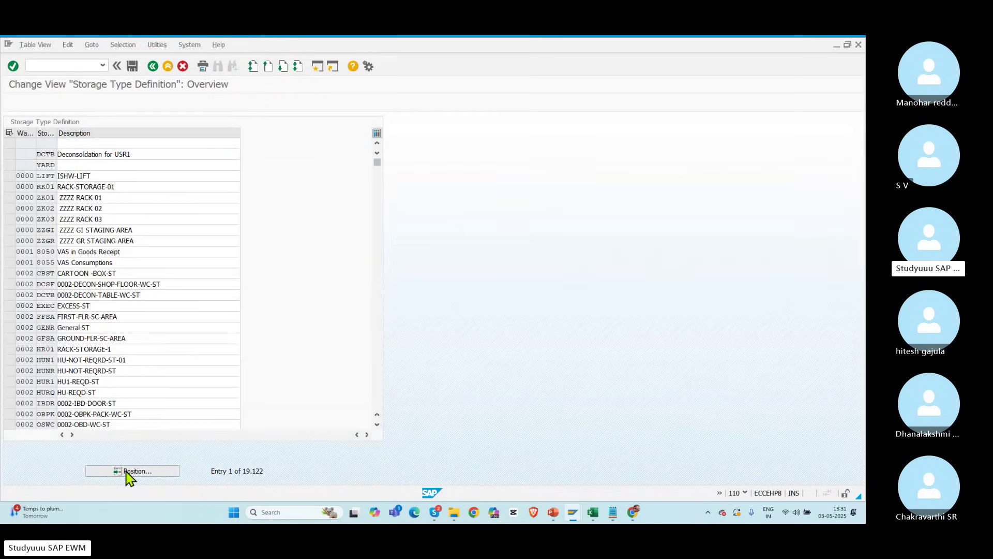
text(PUN1)
key(Return)
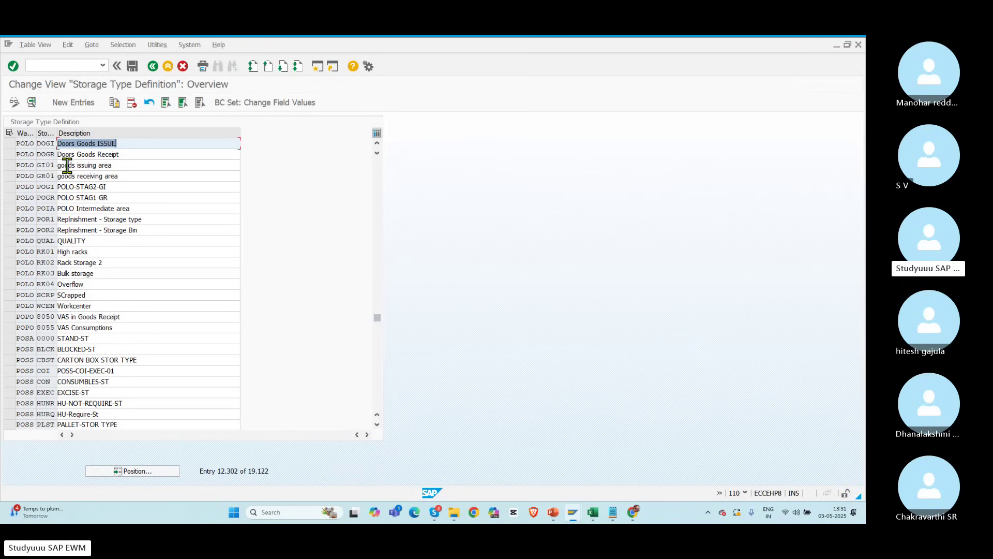
Step: Set POR1's availability group to 002 Goods Completely Available and save it to the customizing request
click(52, 220)
double_click(52, 220)
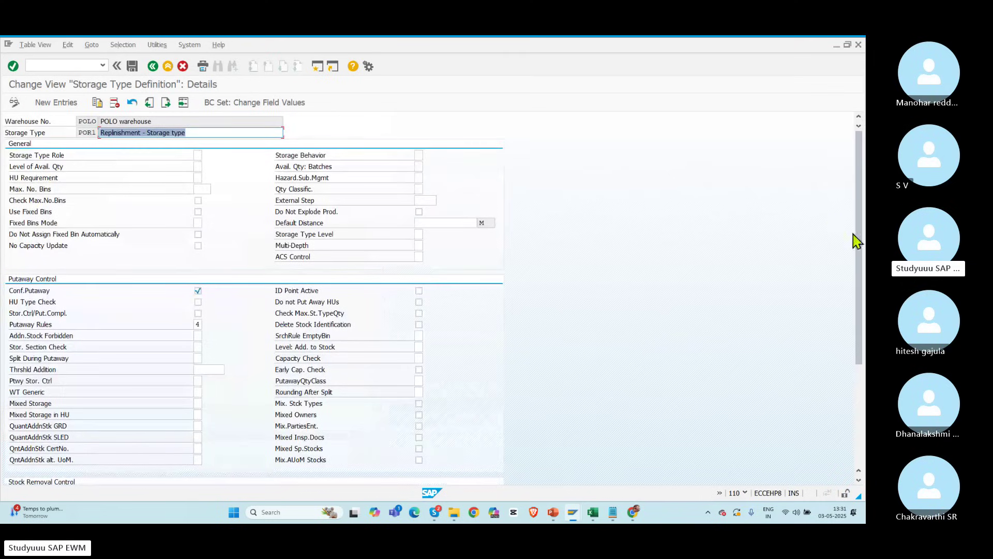
scroll(860, 248, down, 5)
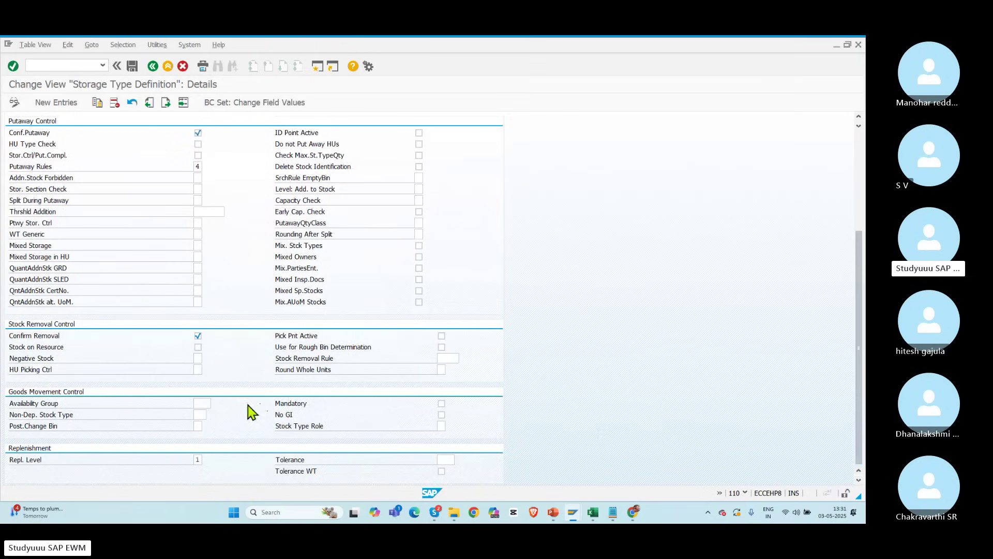
click(204, 401)
click(218, 403)
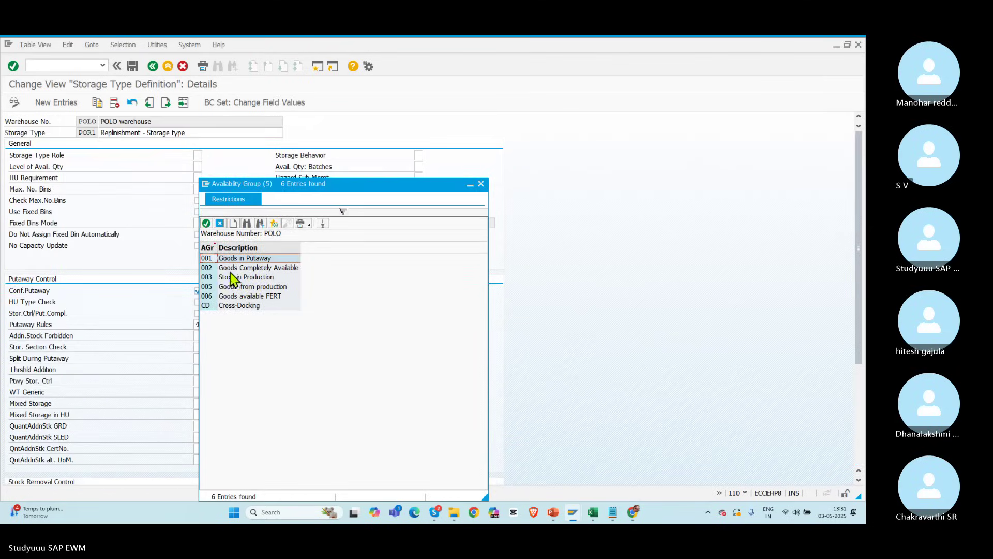
double_click(231, 273)
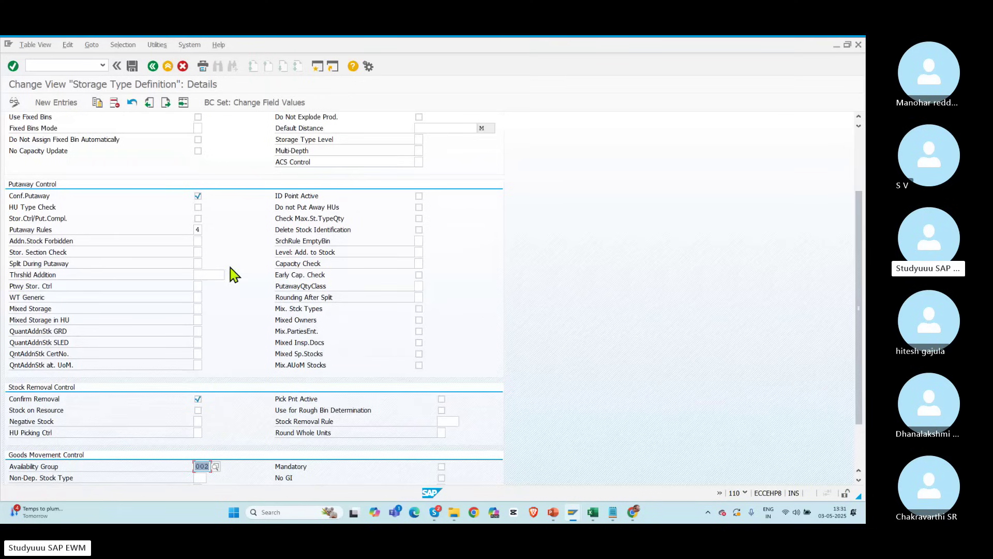
click(132, 66)
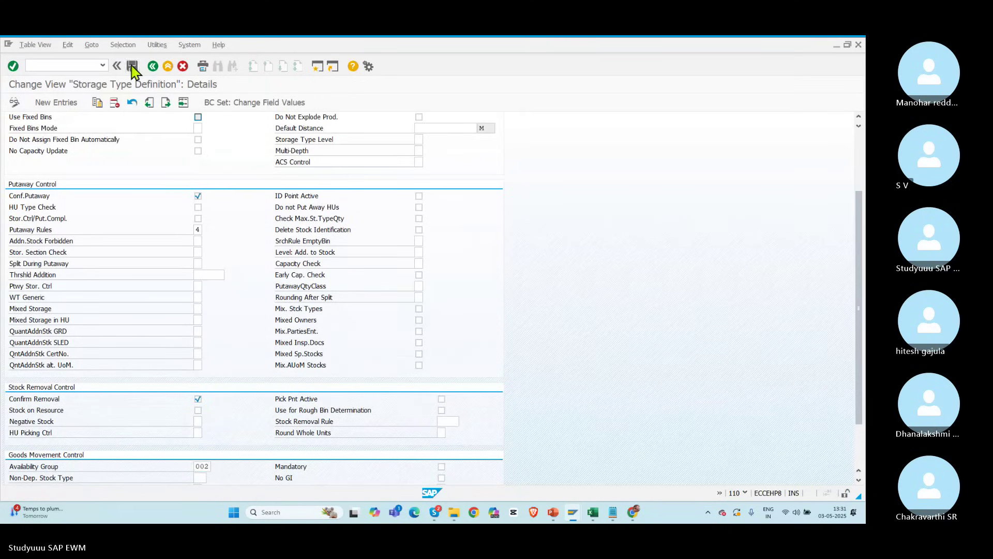
click(178, 215)
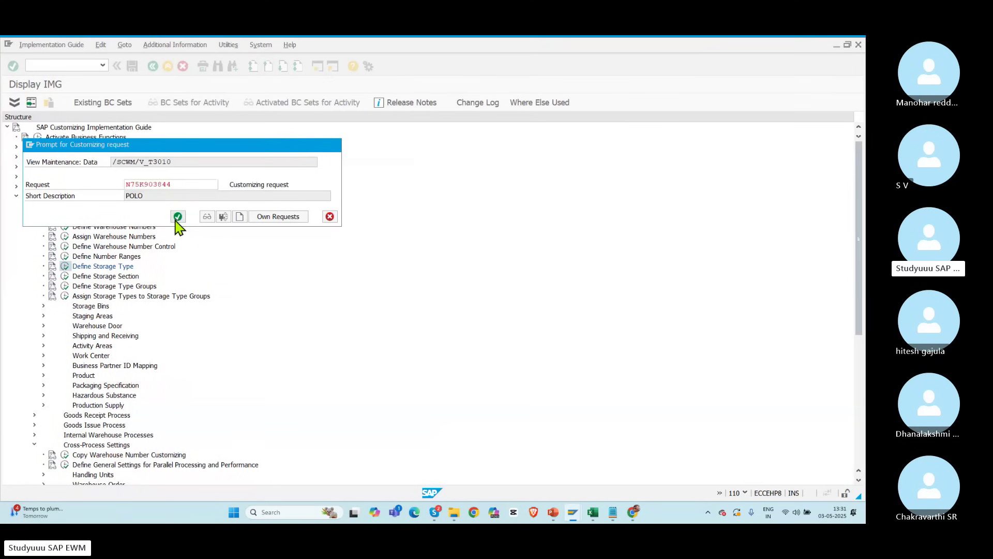
click(168, 65)
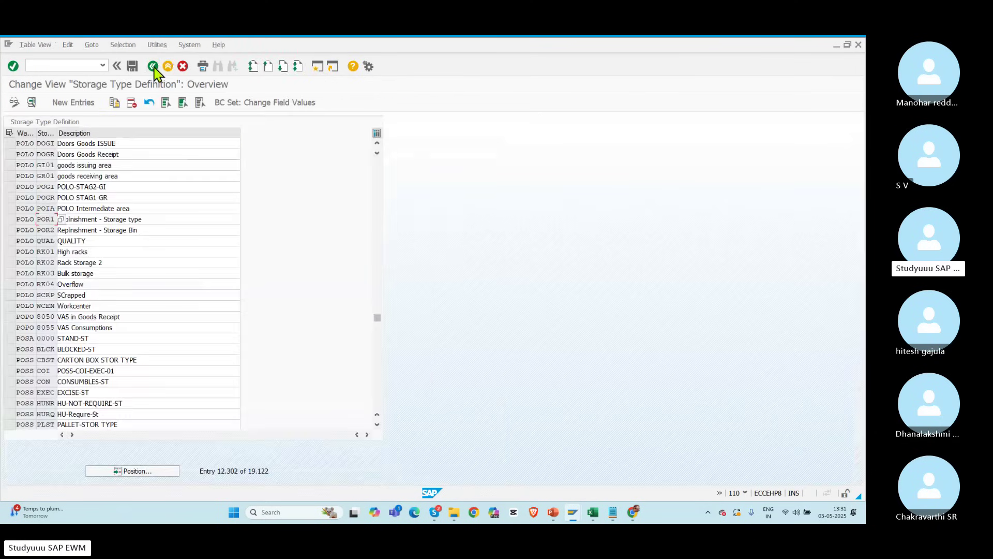
Step: Set POR2's availability group to 002, save, and leave the details screen
double_click(61, 229)
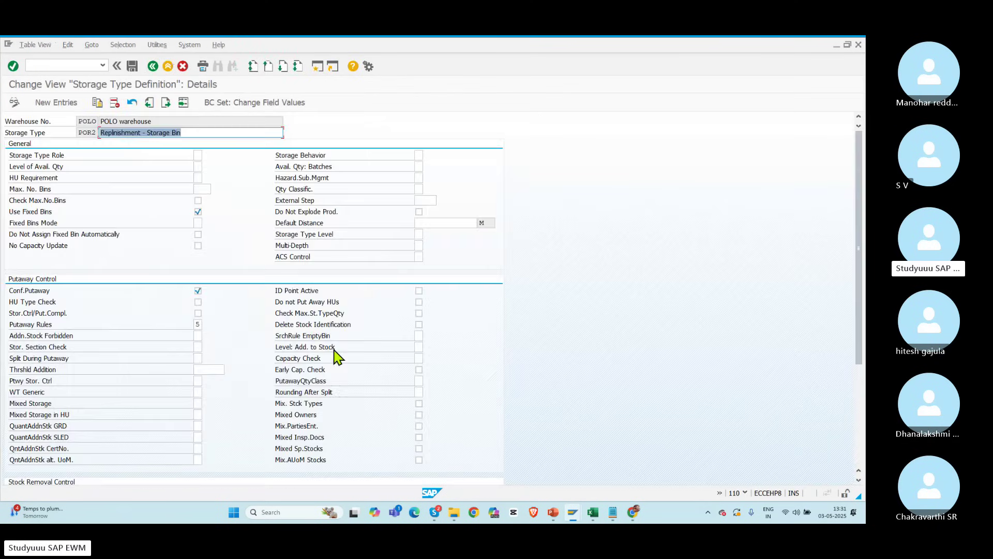
drag(859, 289, 855, 433)
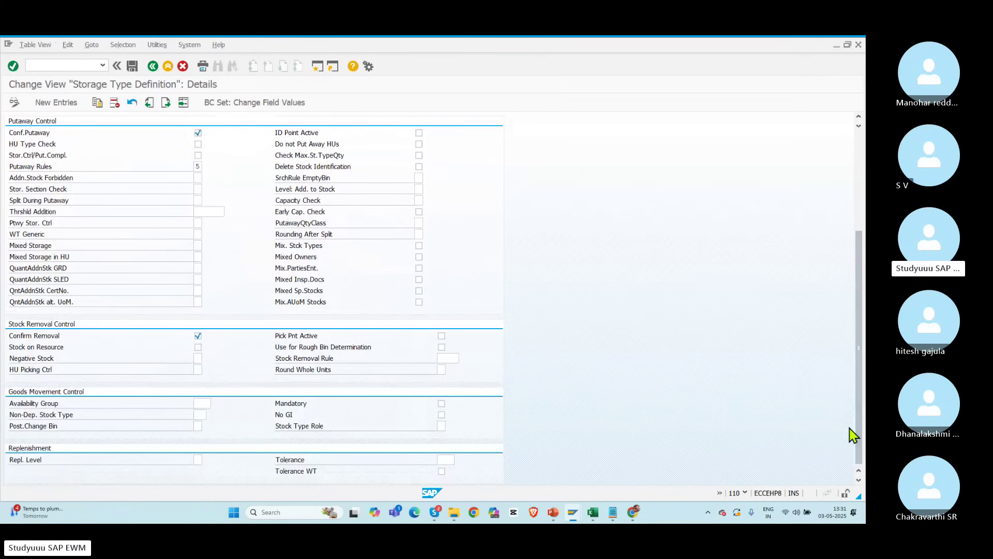
click(215, 404)
double_click(246, 263)
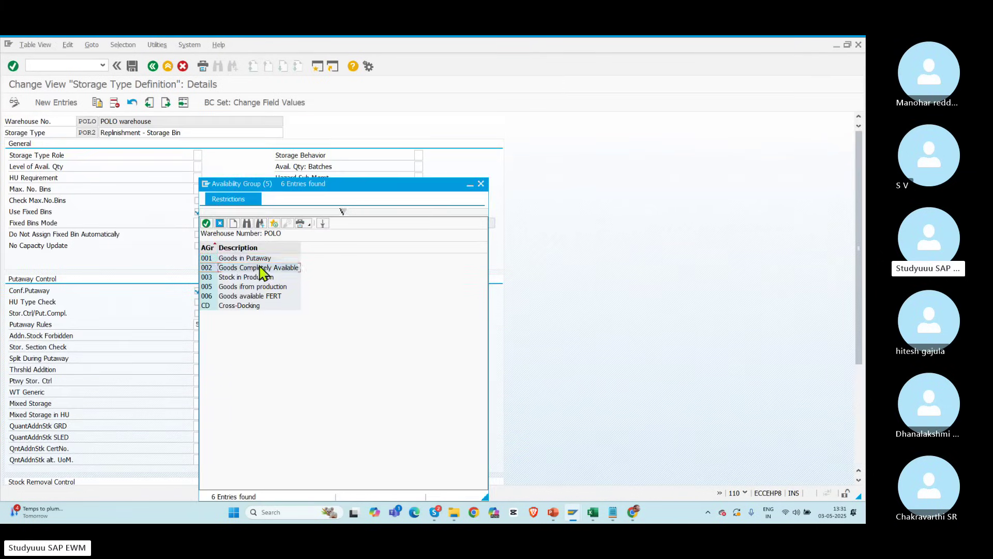
click(132, 66)
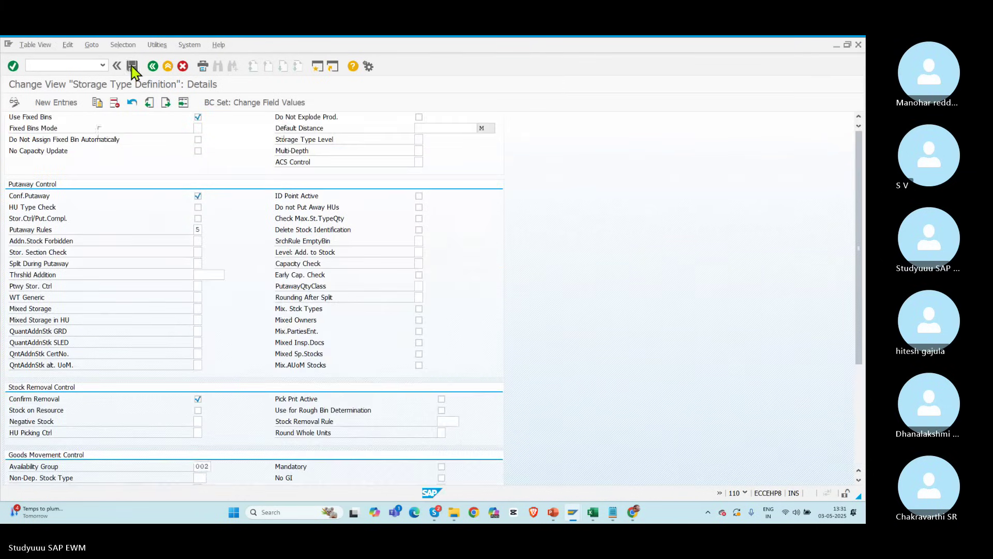
click(153, 66)
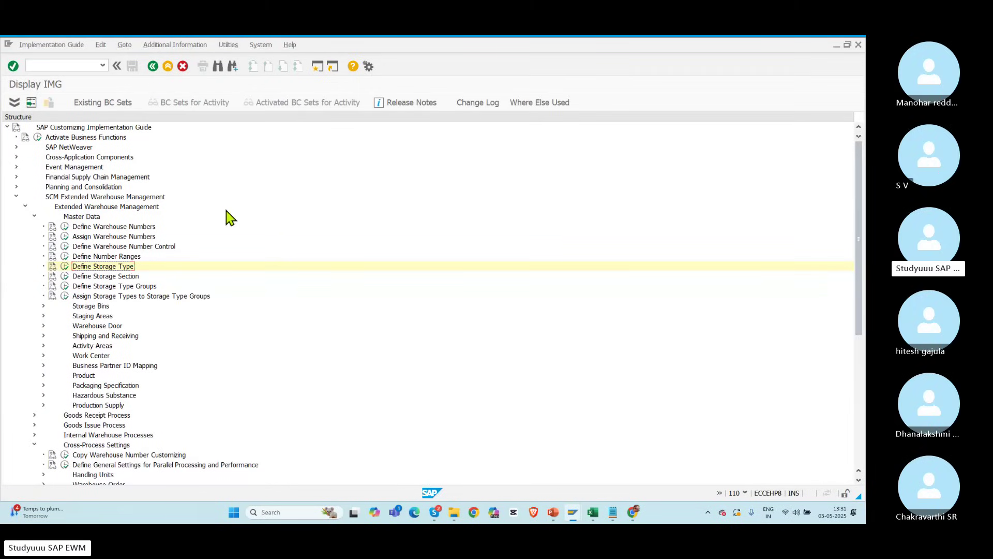
Step: Rerun planned replenishment for POLO in the Schedule Replenishment window
key(alt+Tab)
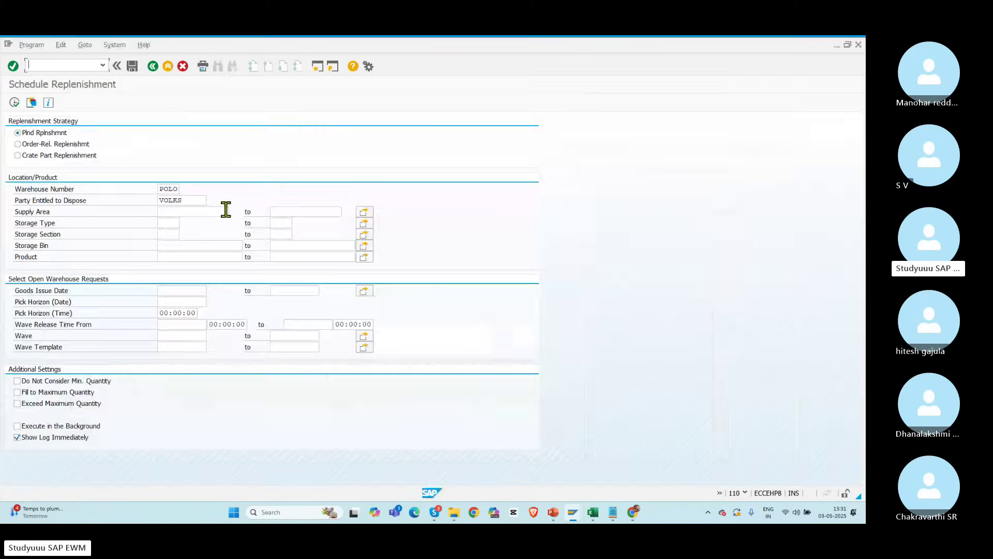
double_click(181, 200)
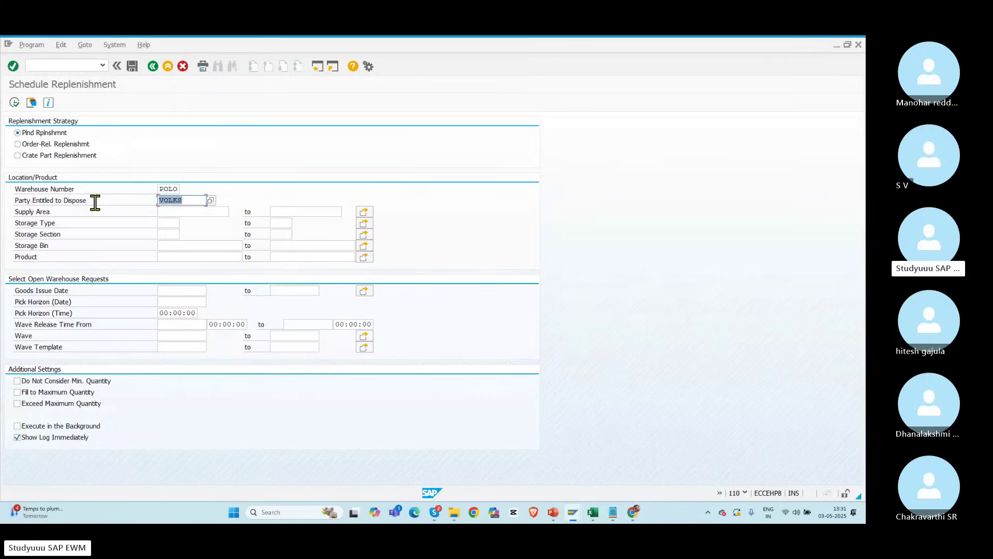
click(15, 102)
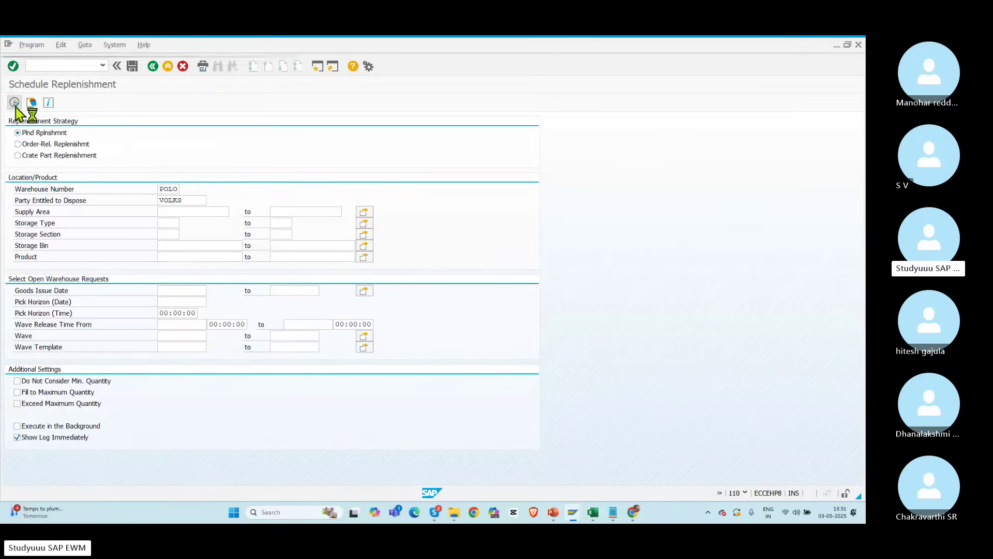
Step: Change the POR2-01-02 replenishment quantity from 20 to 10 and select that item
click(164, 168)
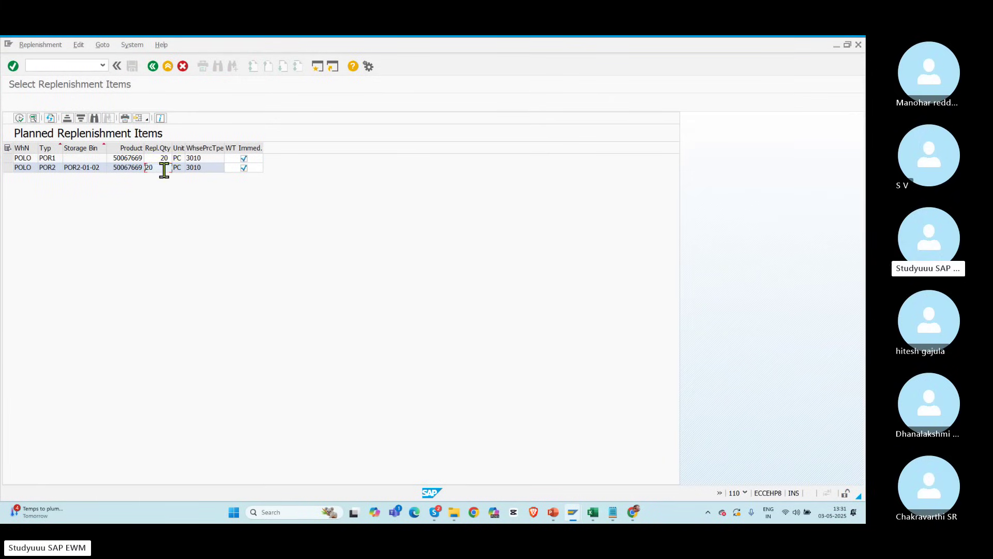
drag(158, 169, 118, 172)
click(8, 167)
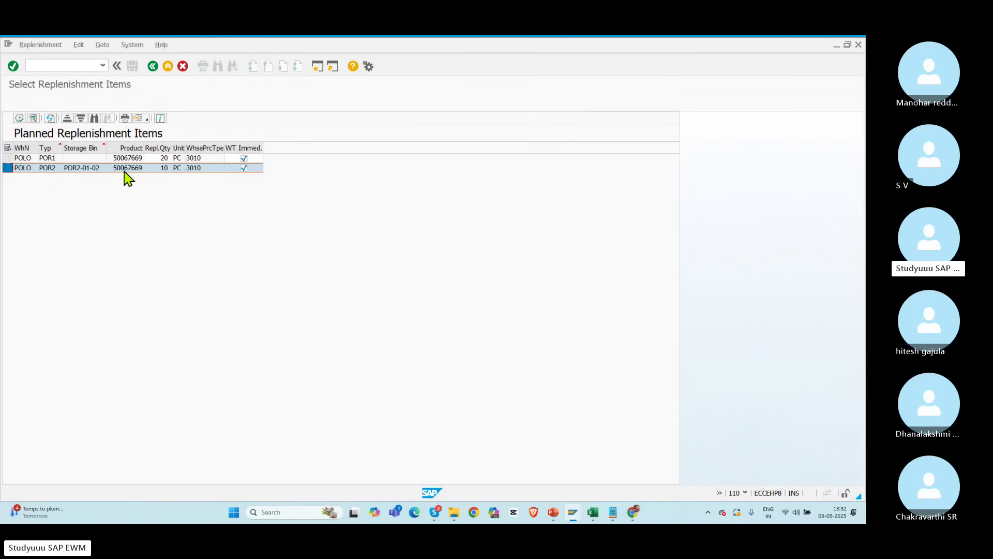
Step: Attempt Create WT for the POR1/POR2 items, read the log's errors showing no task created, and go back
click(19, 119)
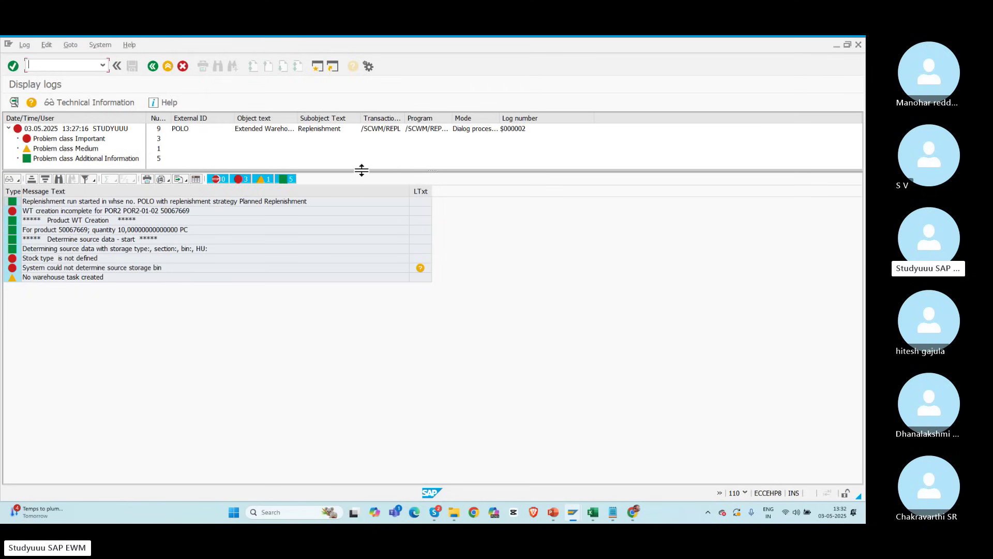
drag(361, 170, 347, 291)
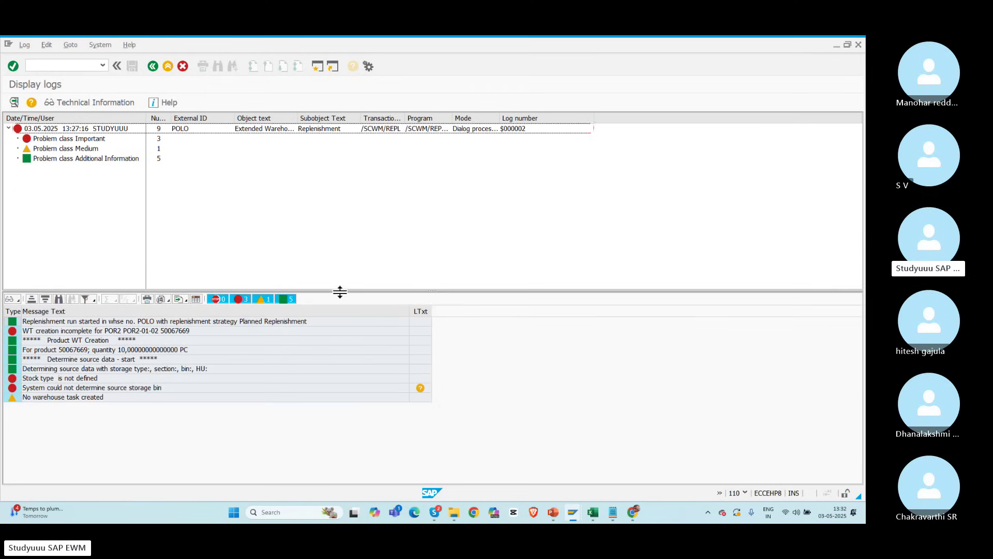
drag(339, 292, 335, 192)
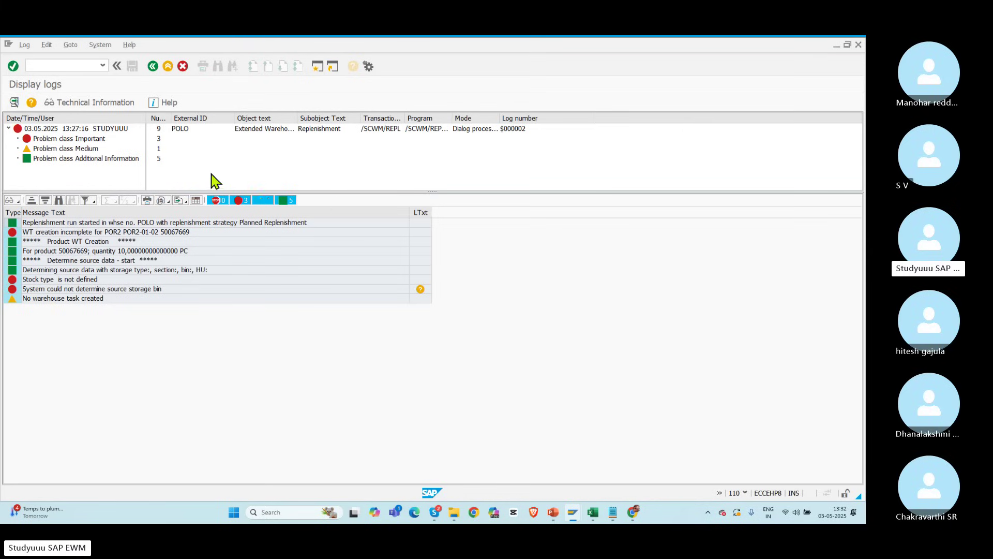
click(153, 67)
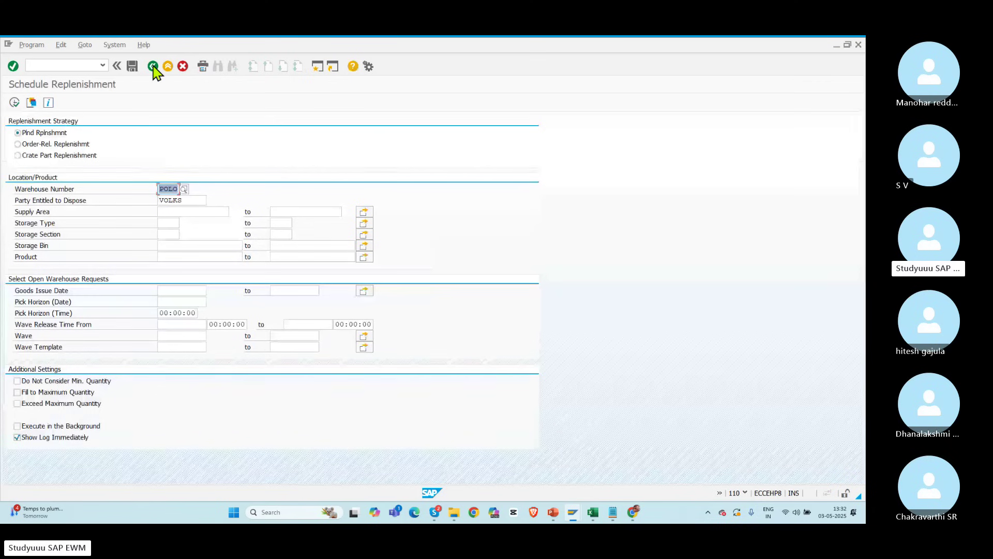
Step: Confirm product 50067669's stock removal control indicator is RACK in Warehouse Product Maintenance
key(alt+Tab)
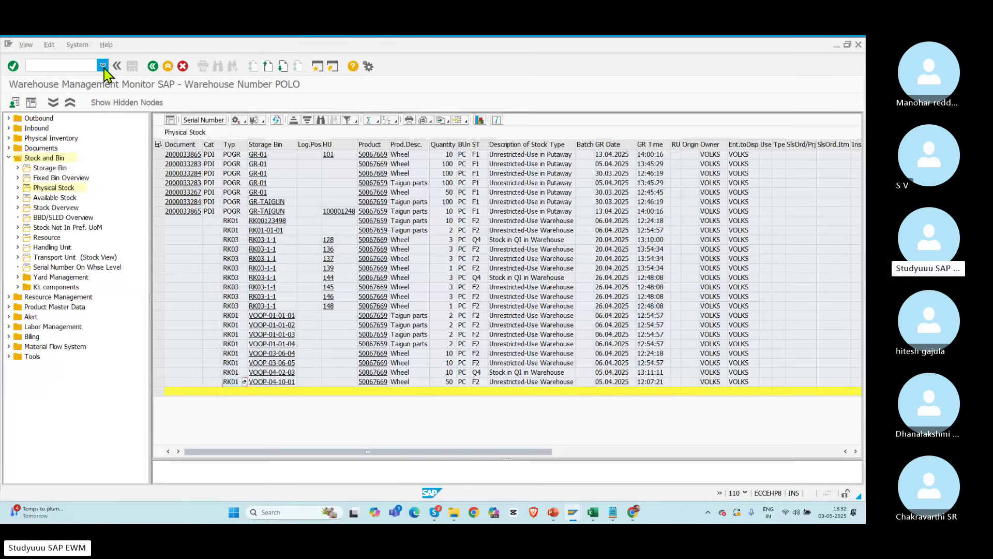
key(alt+Tab)
key(alt+Tab)
key(alt+Tab)
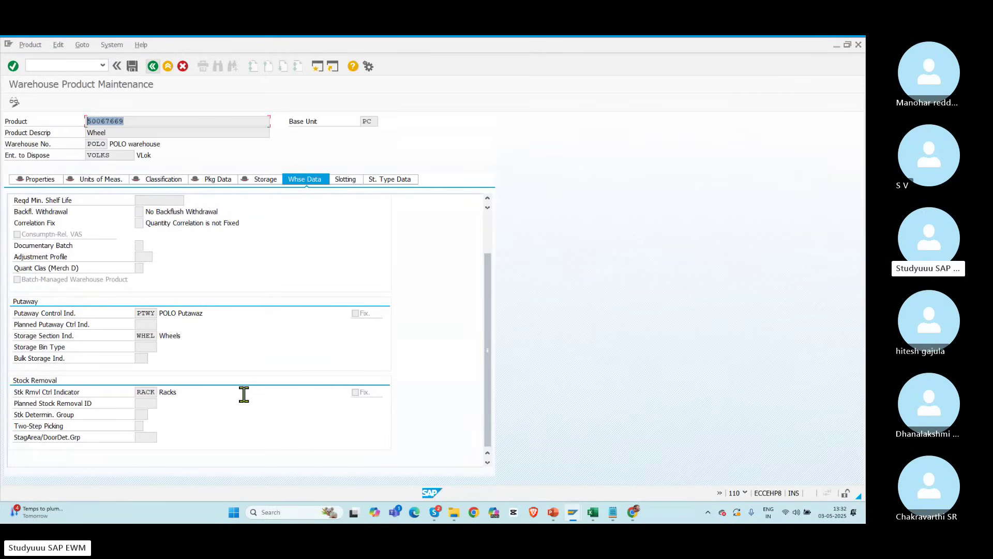
double_click(137, 390)
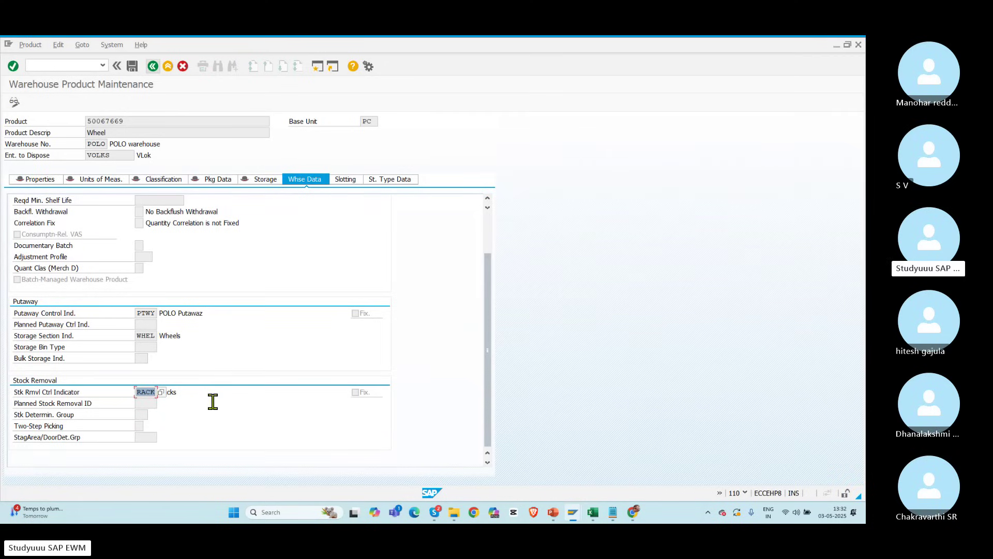
click(150, 65)
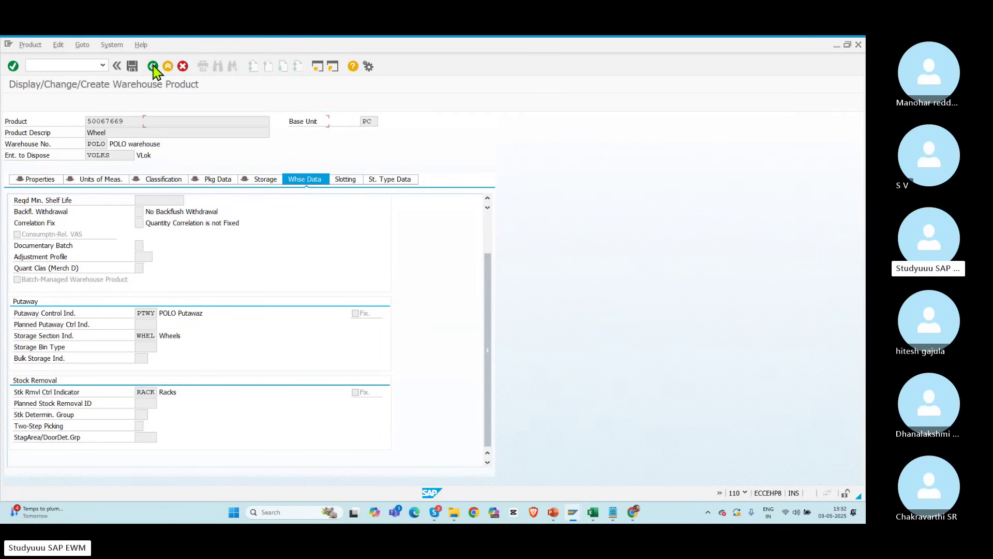
Step: Return to the main menu and pick /n/scwm/prdo from the transaction history
click(151, 66)
click(103, 65)
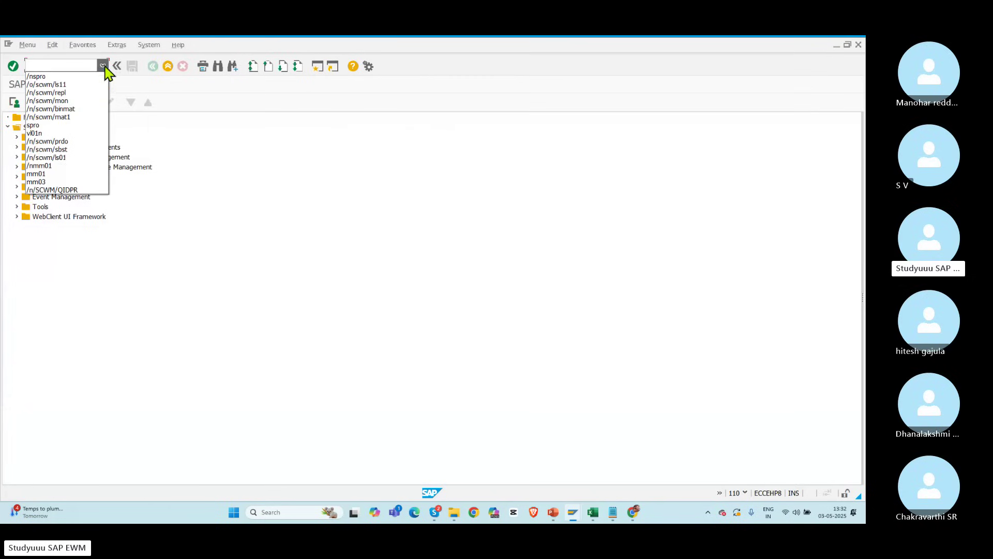
click(47, 141)
key(Return)
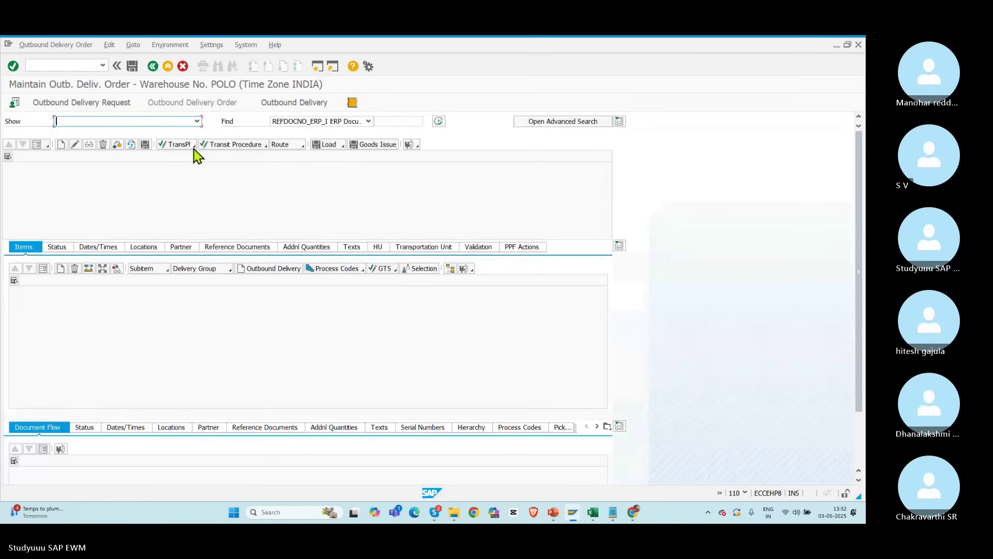
click(439, 122)
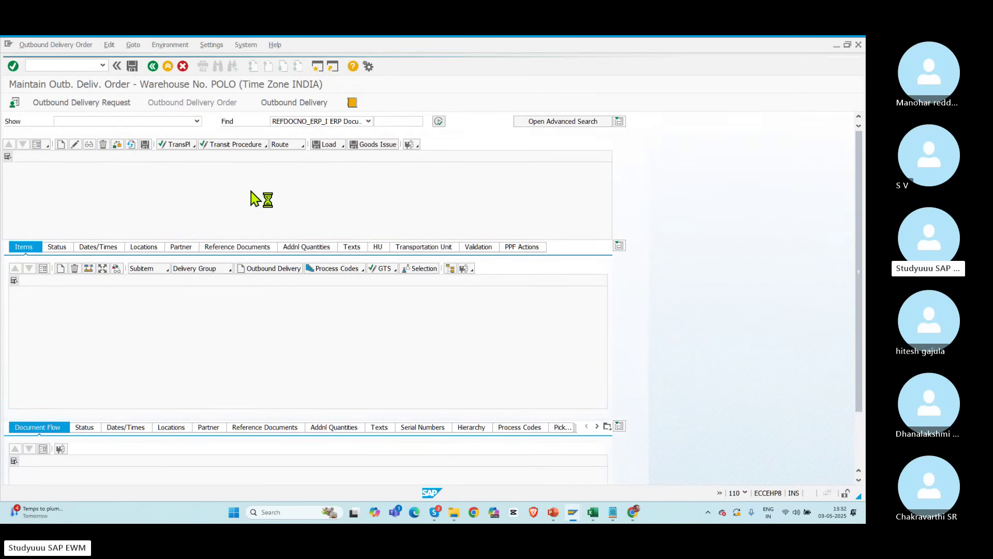
click(171, 241)
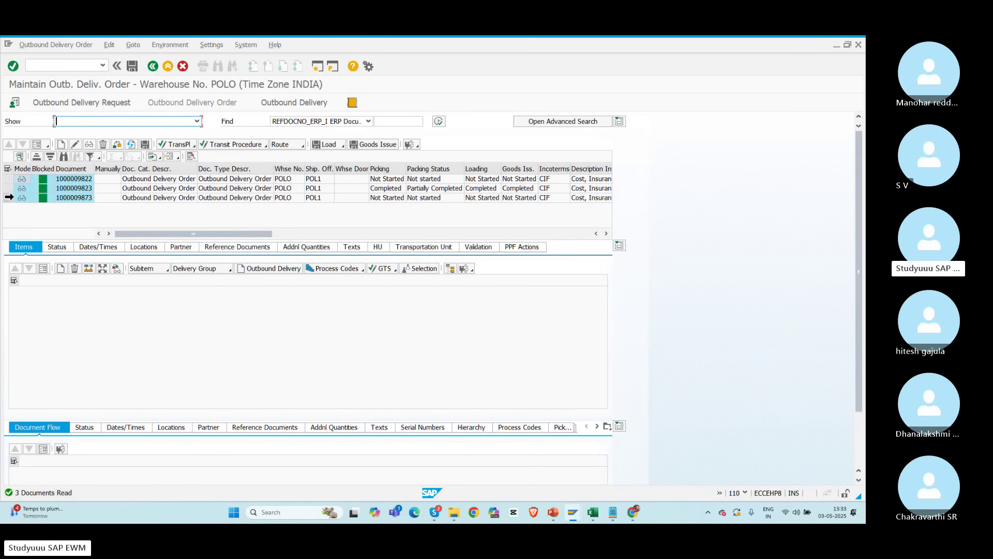
click(6, 198)
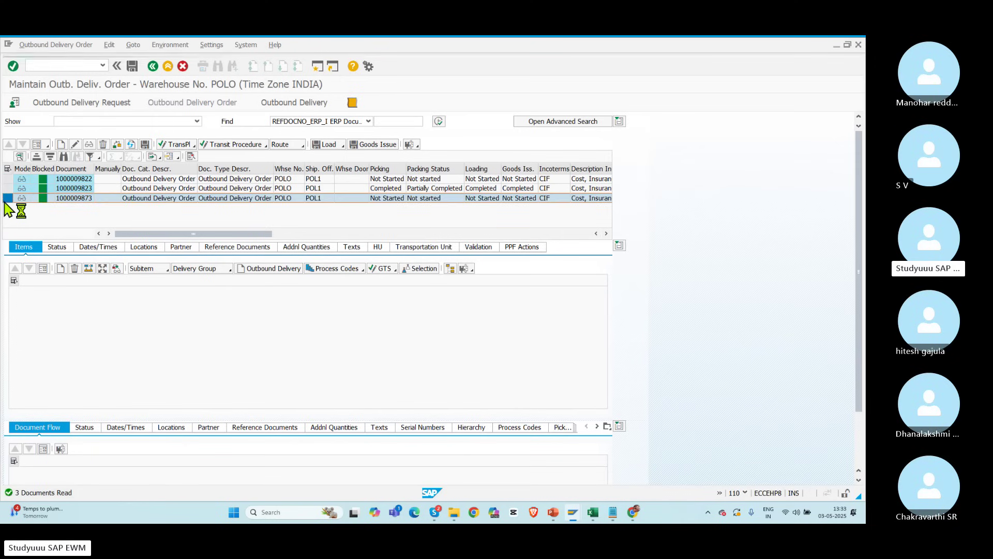
Step: Generate a stock removal task proposal from bin VOOP-04-10-01 (RK01) to GI-ZONE
click(31, 46)
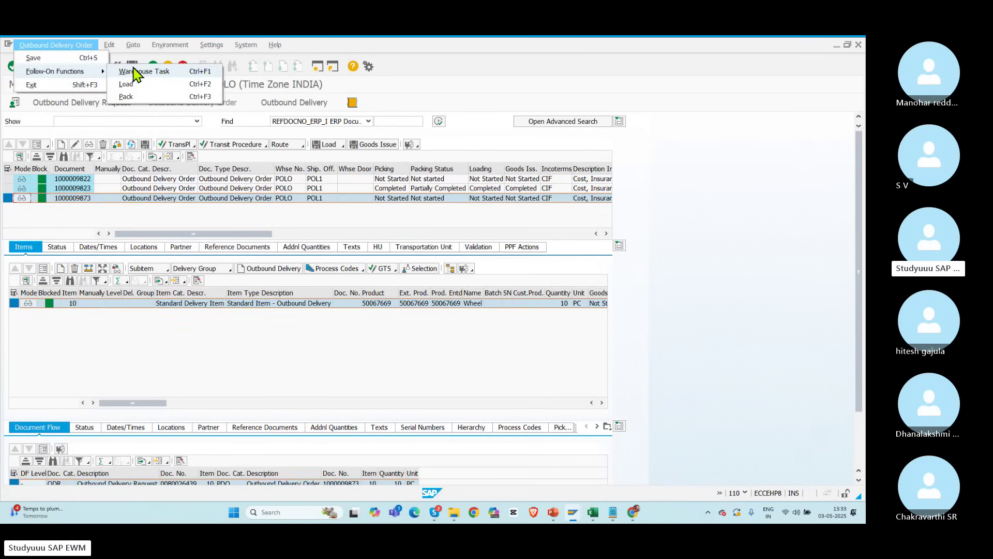
click(135, 72)
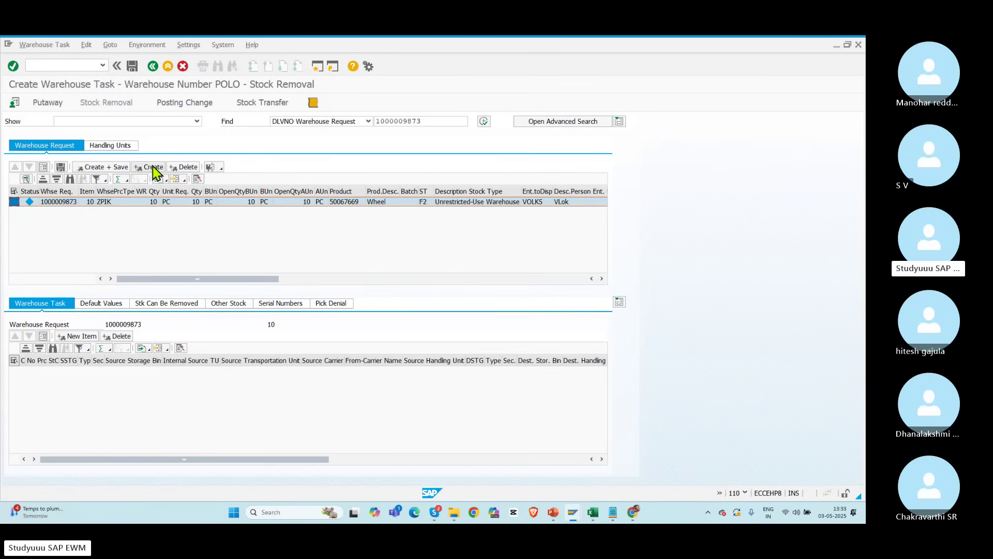
click(153, 167)
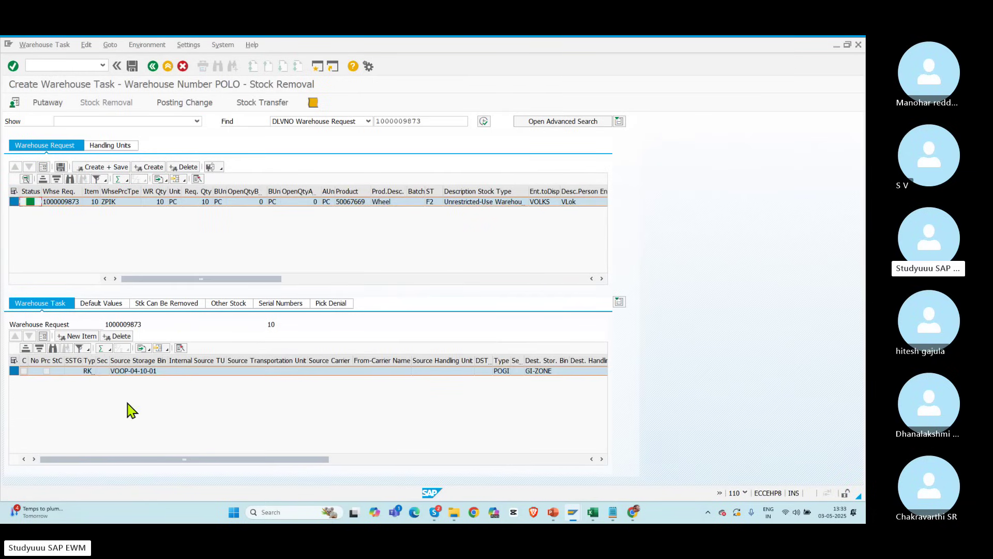
drag(96, 362, 156, 377)
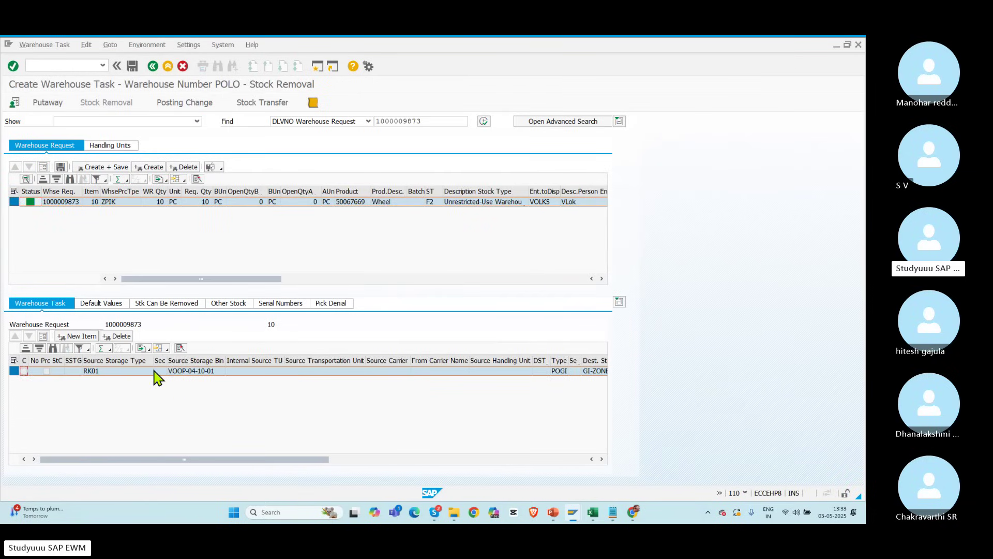
Step: Discard the proposed warehouse task without saving and return to the main menu
click(152, 67)
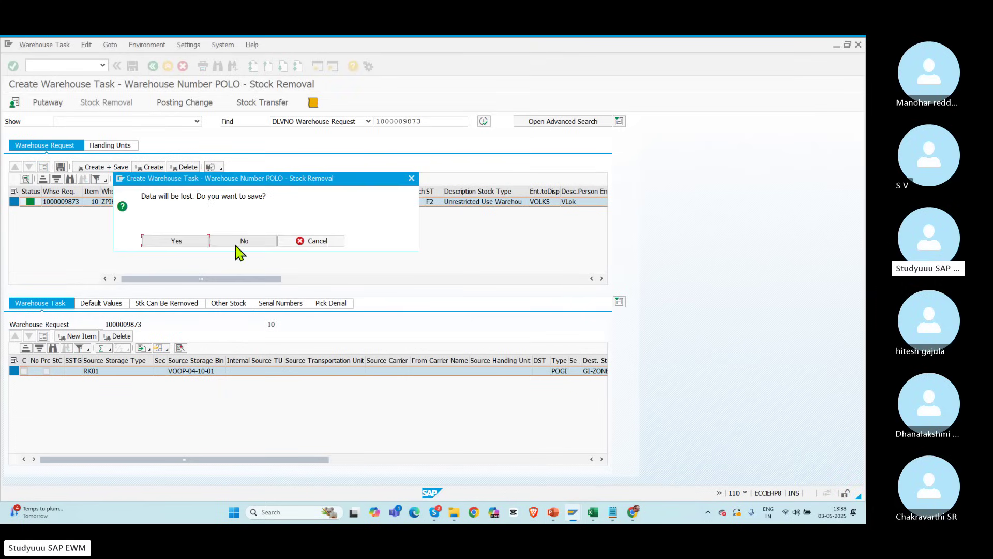
click(243, 242)
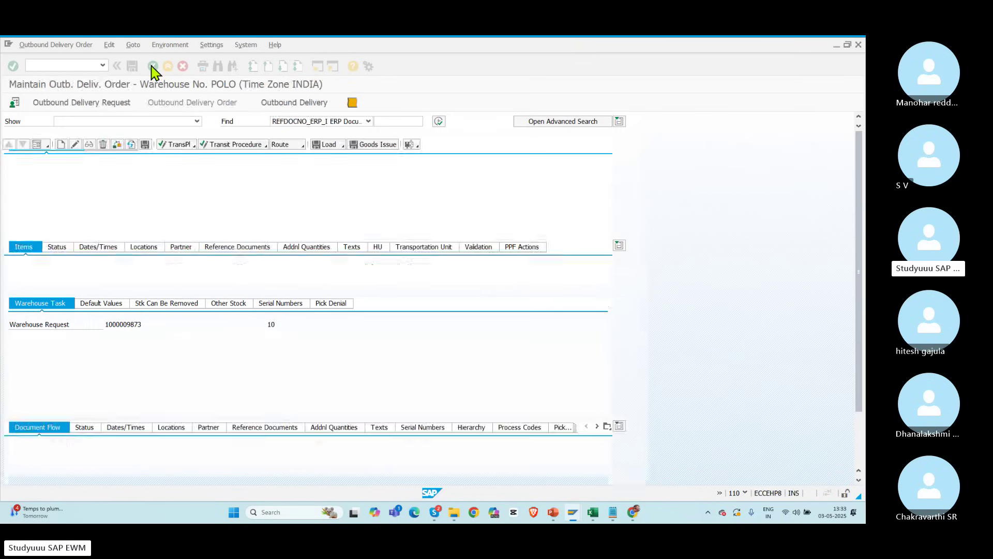
click(152, 67)
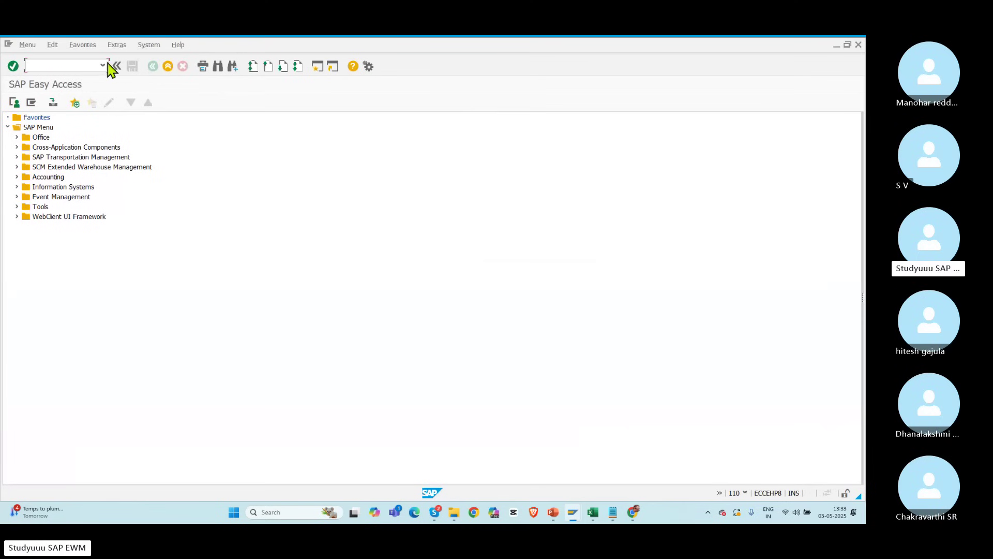
Step: In the IMG, open Specify Storage Type Search Sequence under goods issue Strategies
click(103, 65)
key(alt+Tab)
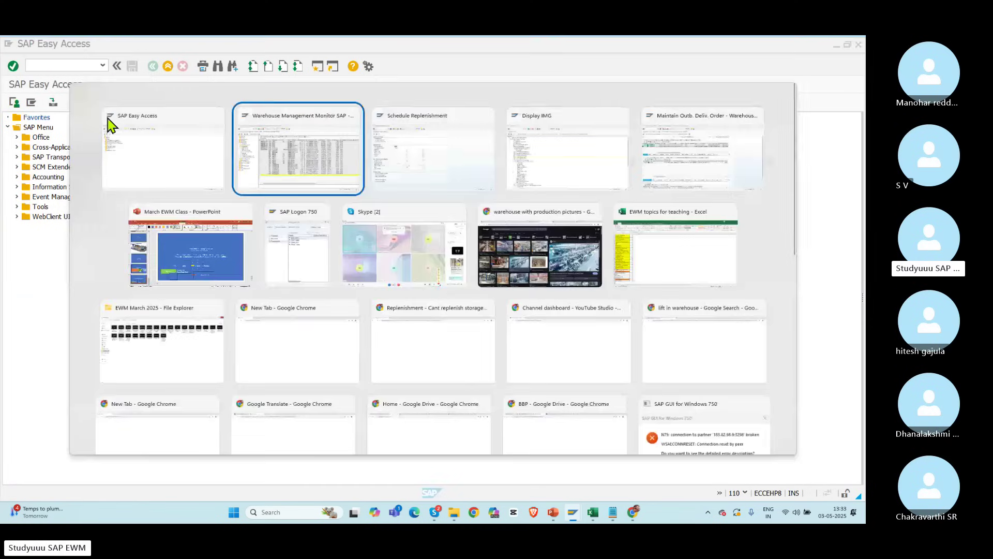
key(alt+Tab)
key(alt+Tab)
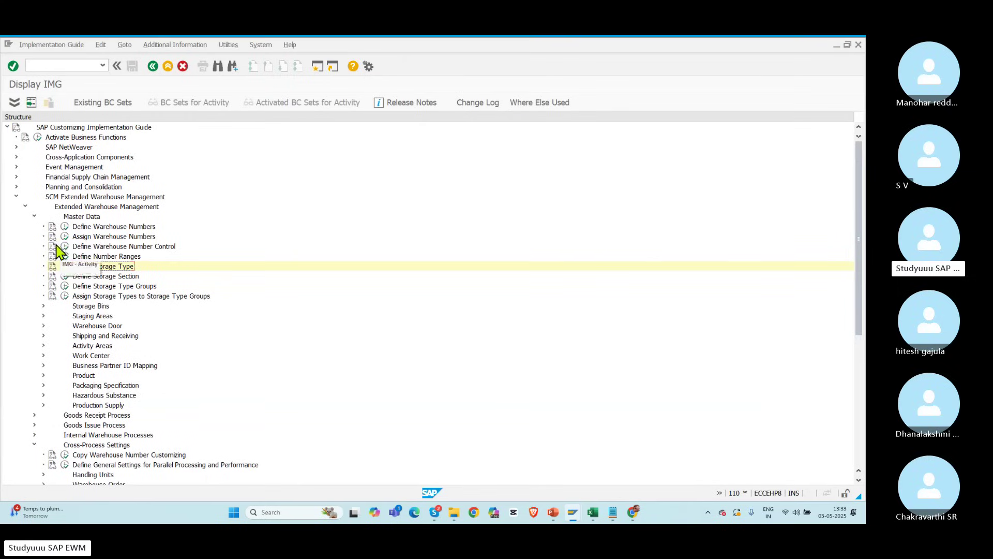
click(34, 218)
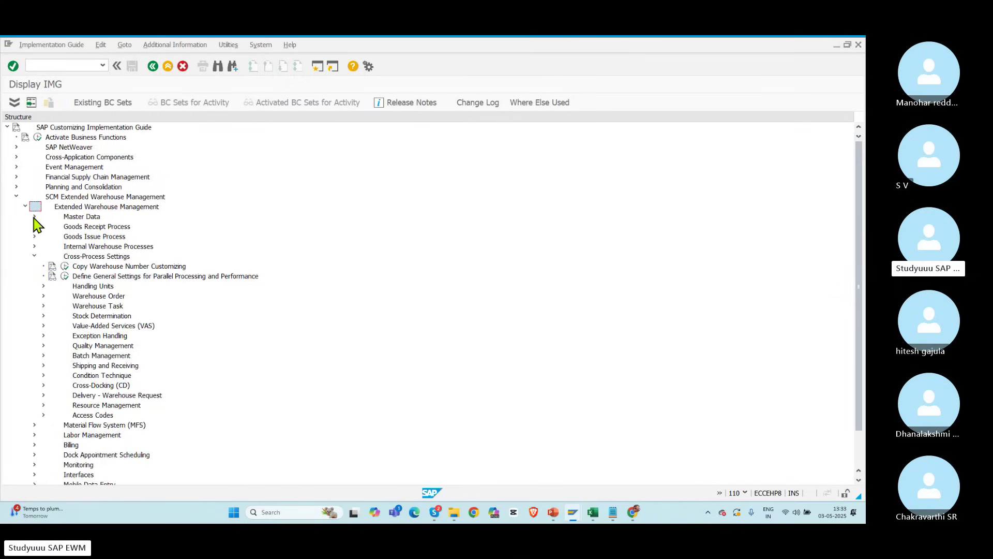
click(34, 256)
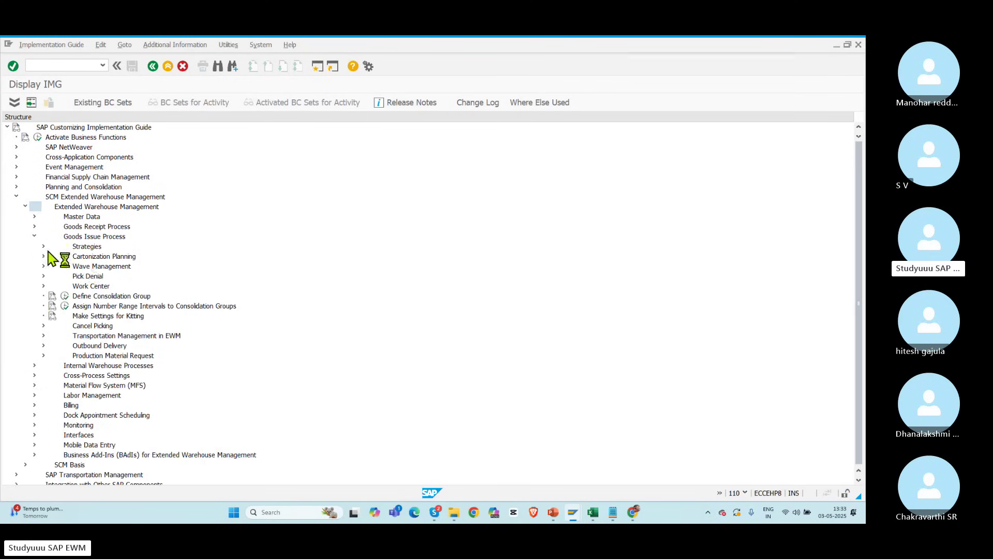
click(44, 247)
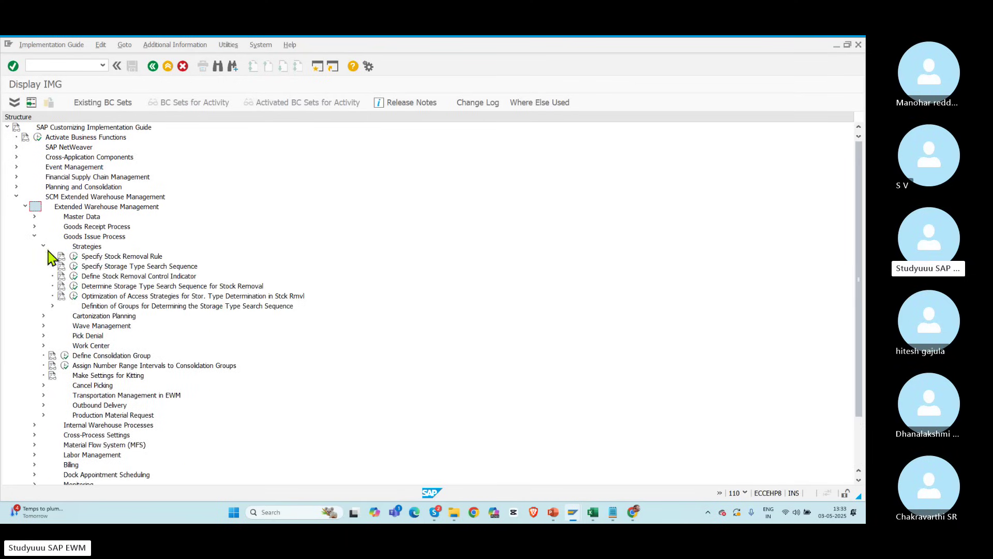
click(74, 266)
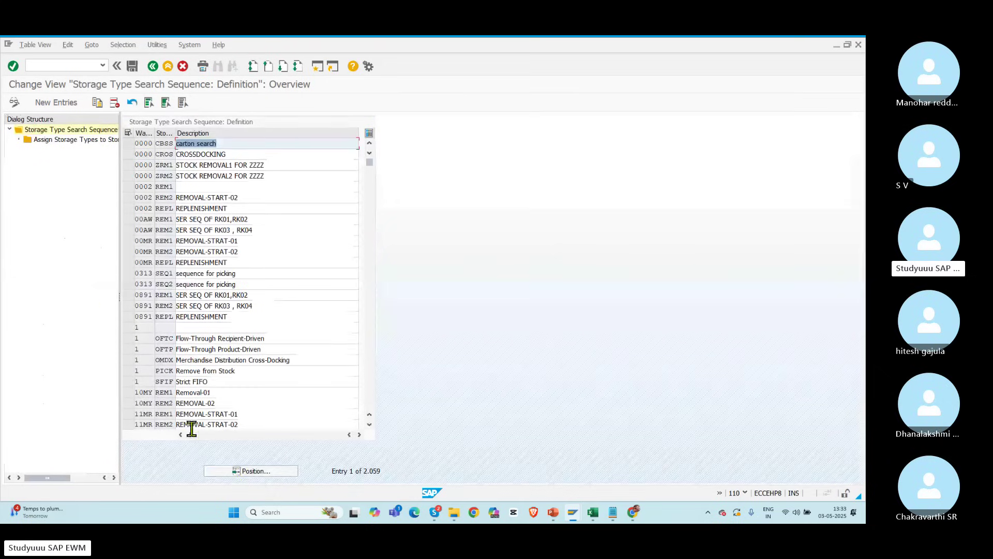
Step: Check that POLO's REPL search sequence contains storage types RK01 and RK02
click(239, 472)
text(POLO)
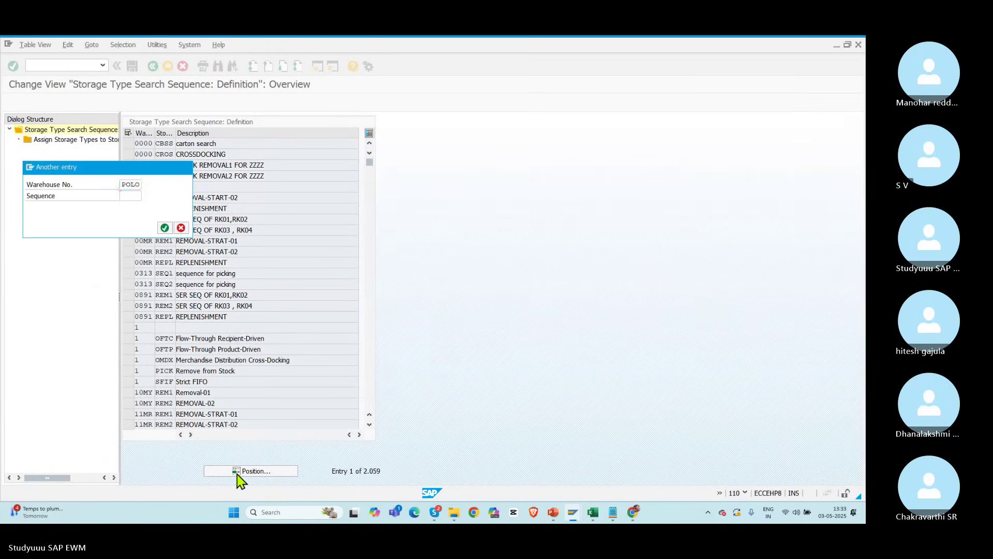
key(Return)
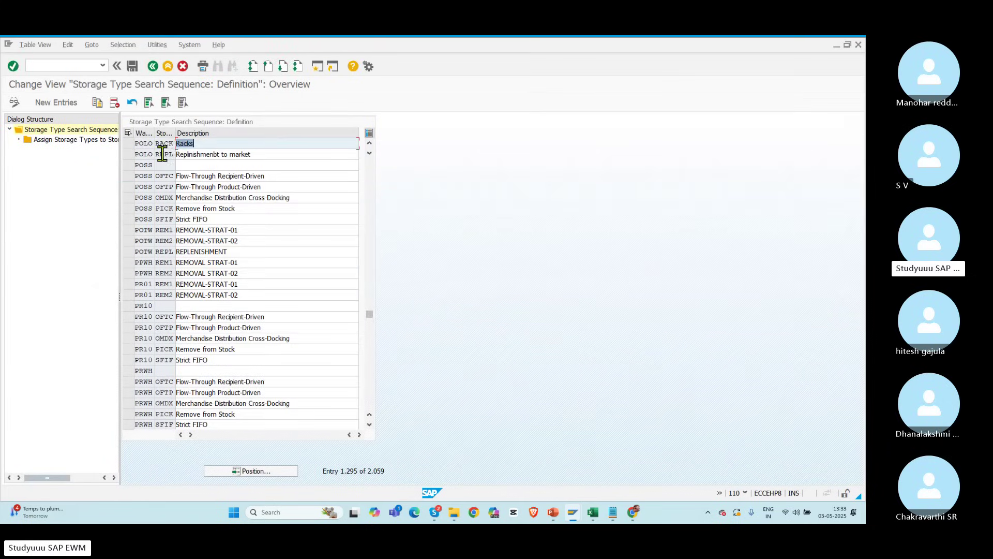
click(162, 154)
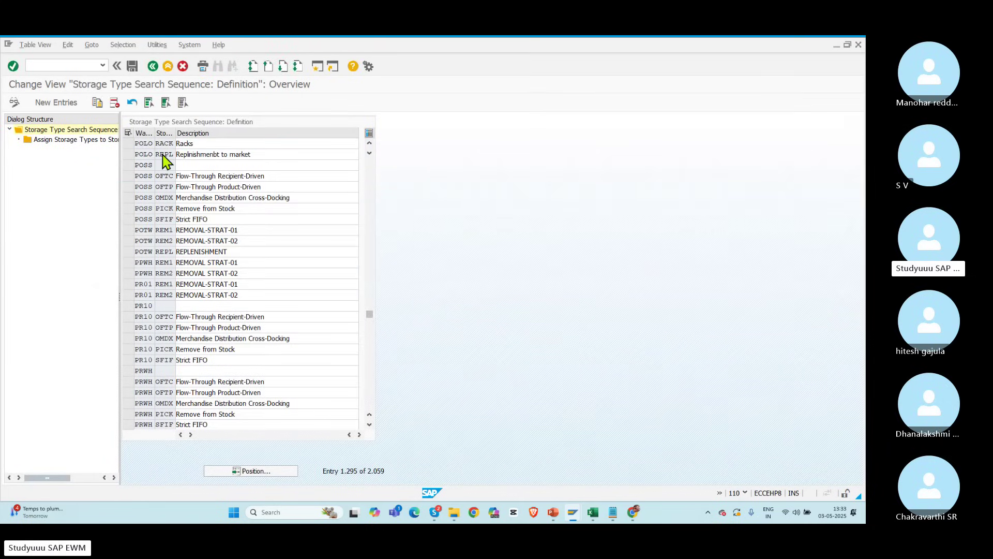
click(128, 154)
double_click(81, 141)
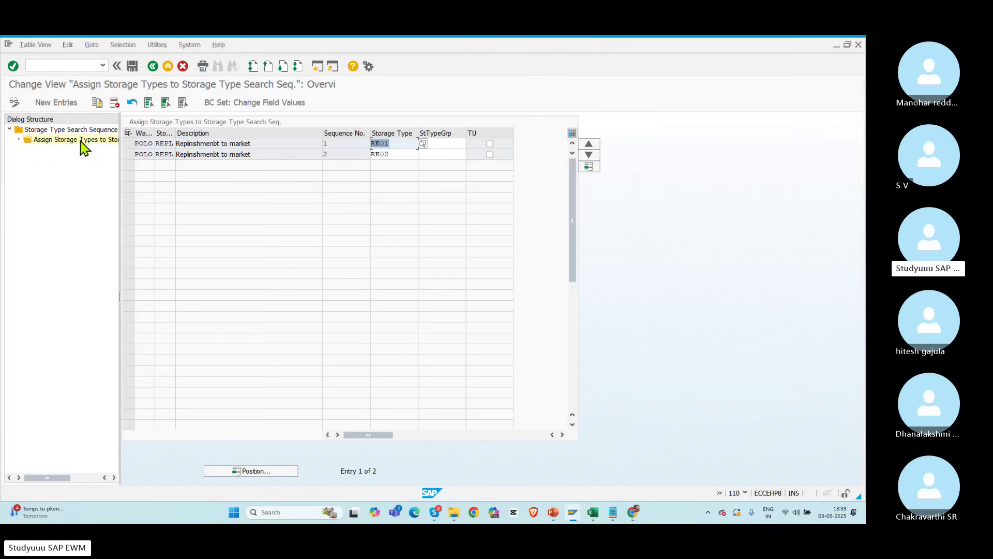
click(398, 154)
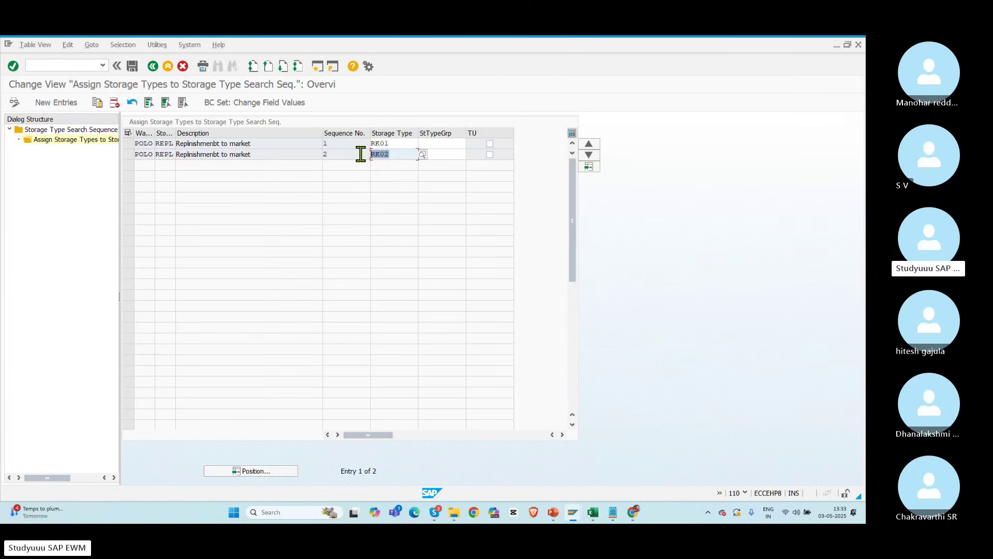
click(395, 145)
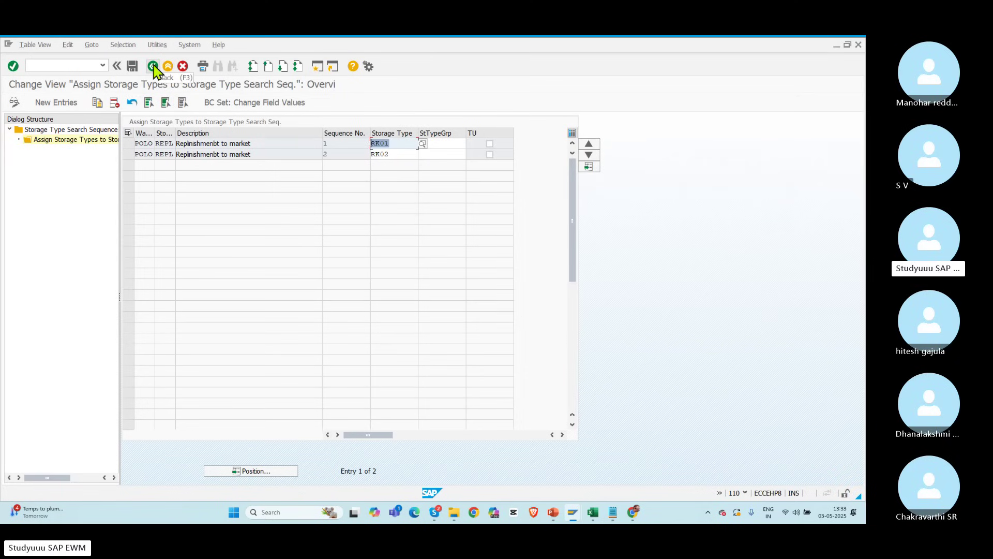
click(154, 67)
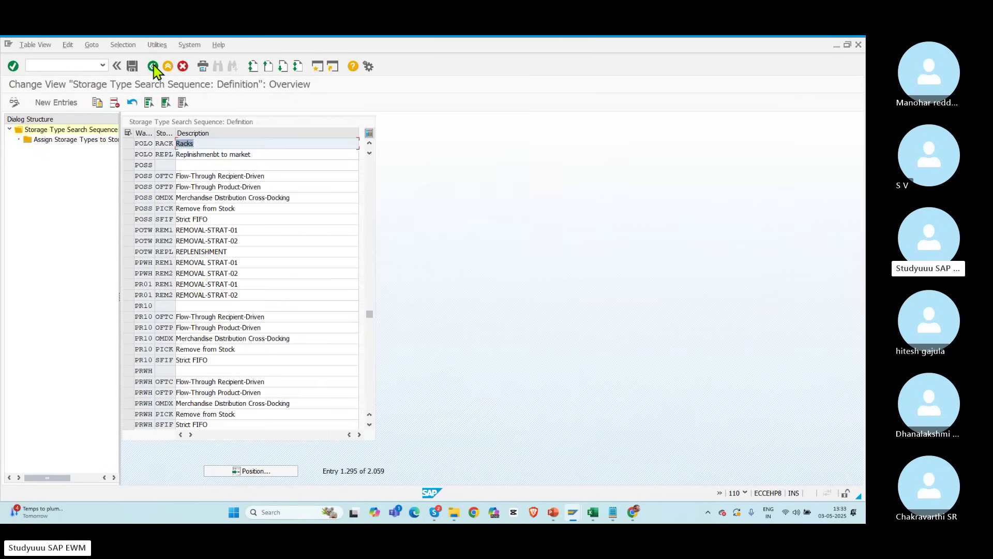
click(153, 66)
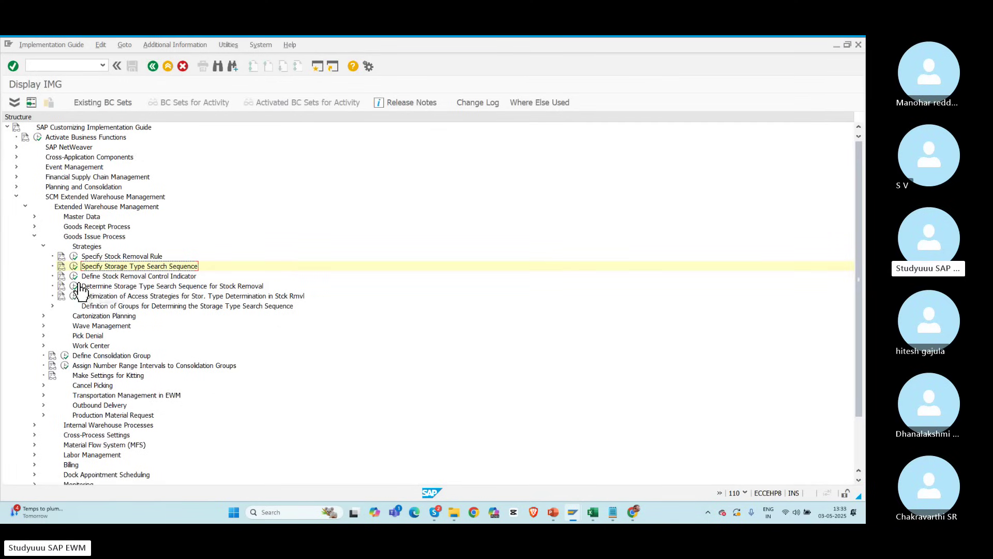
Step: Open the stock removal search sequence table positioned on warehouse POLO
click(74, 276)
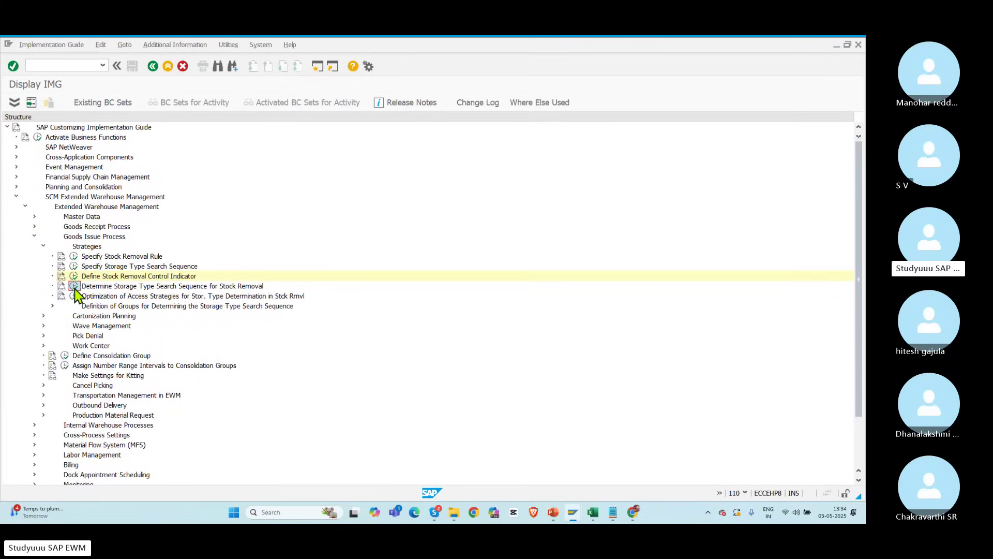
click(75, 287)
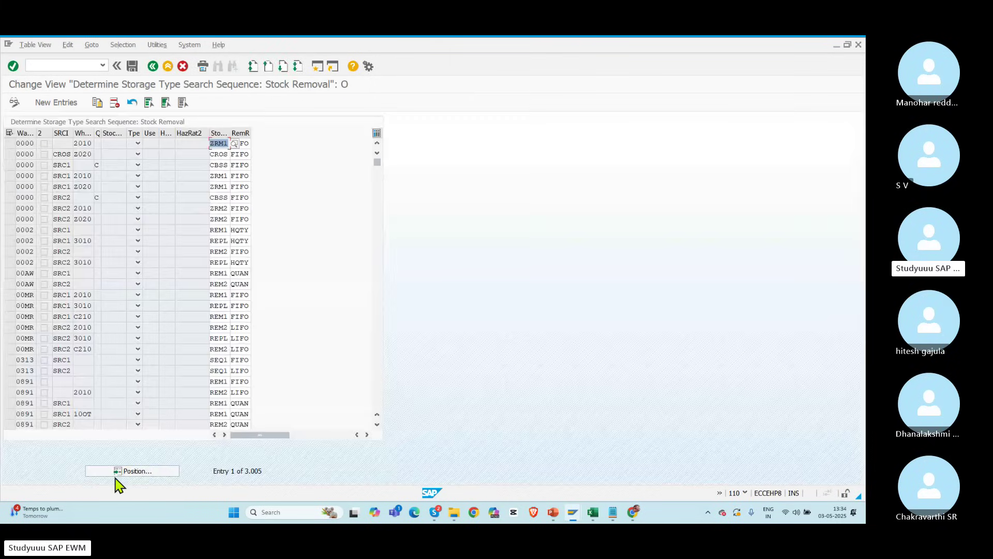
click(113, 472)
text(POL)
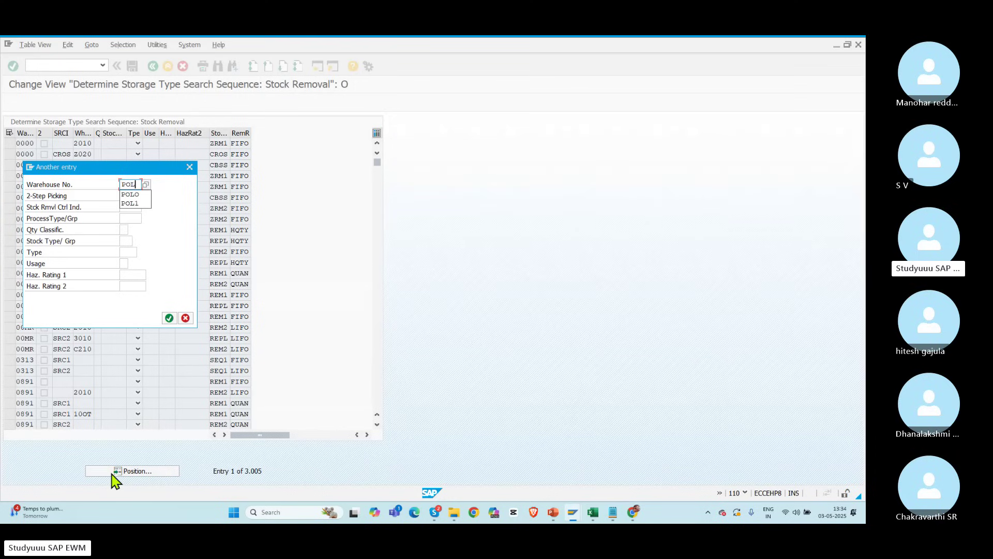
key(Return)
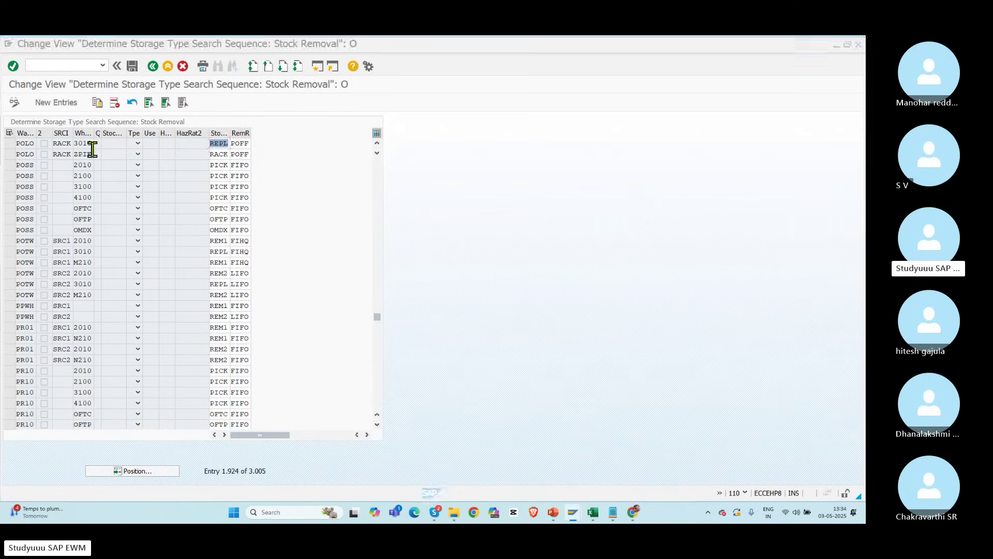
Step: Refresh the list of planned replenishment items for POLO in the replenishment window
key(alt+Tab)
key(alt+Tab)
key(alt+Tab)
key(Tab)
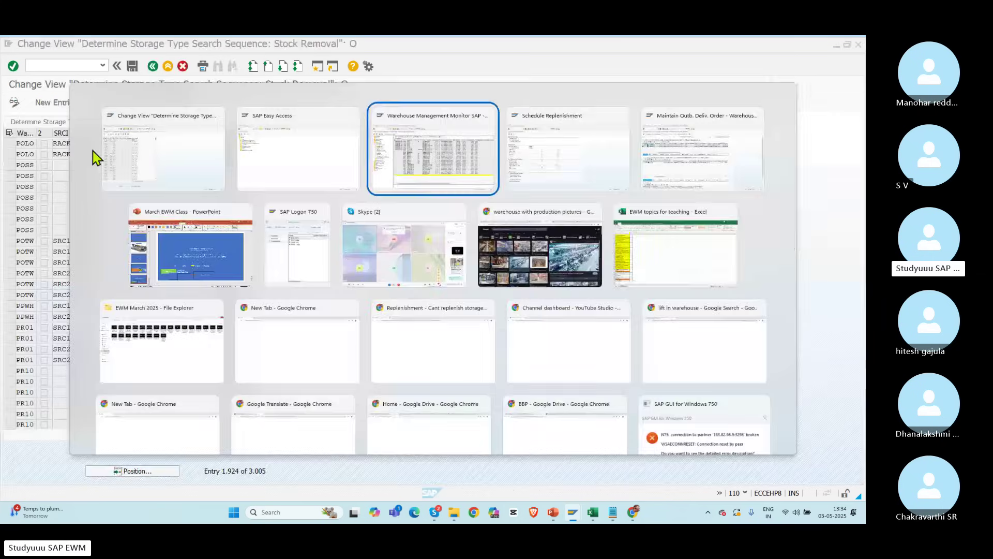
key(alt+Tab)
click(14, 102)
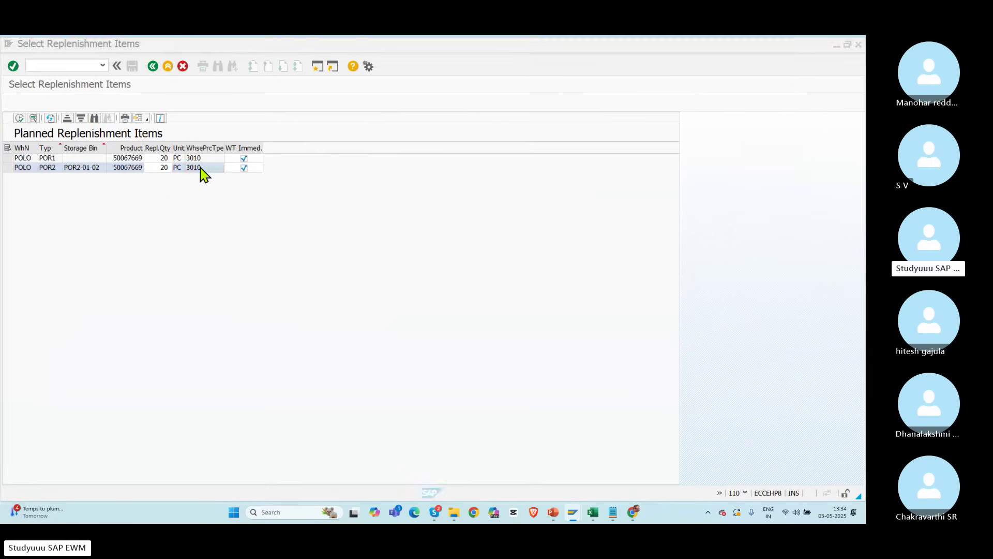
key(alt+Tab)
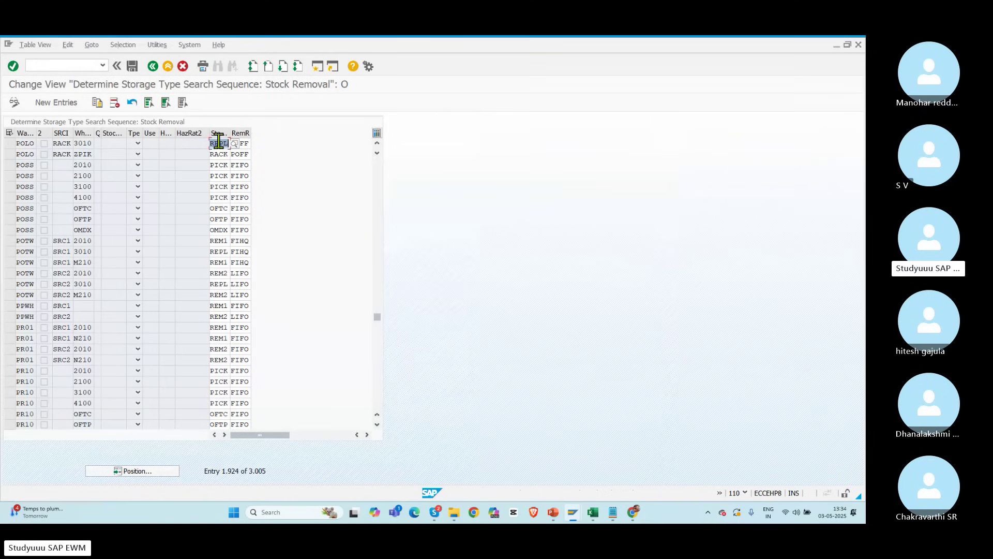
Step: Delete removal rule POFF from the RACK/3010 entry and save under the customizing request
click(248, 142)
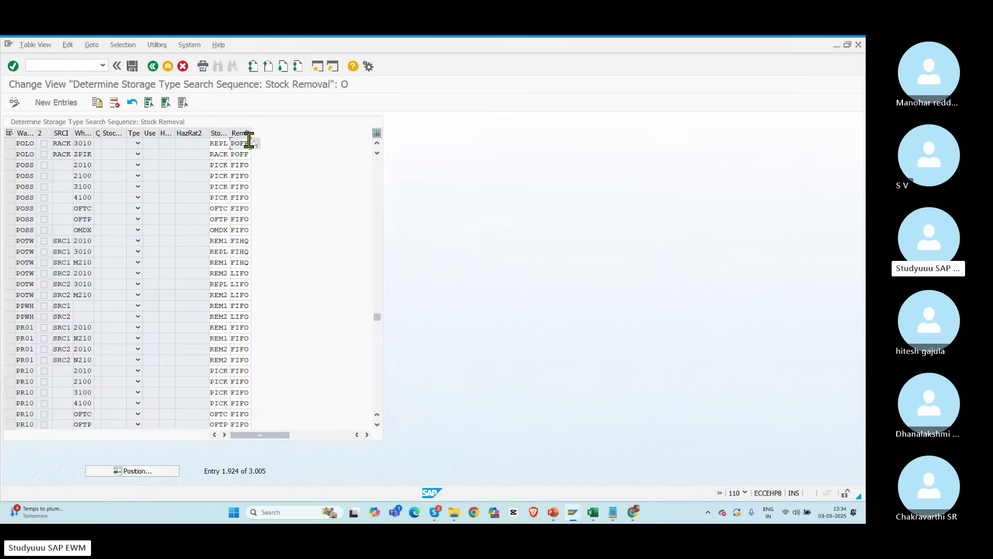
double_click(249, 143)
key(Delete)
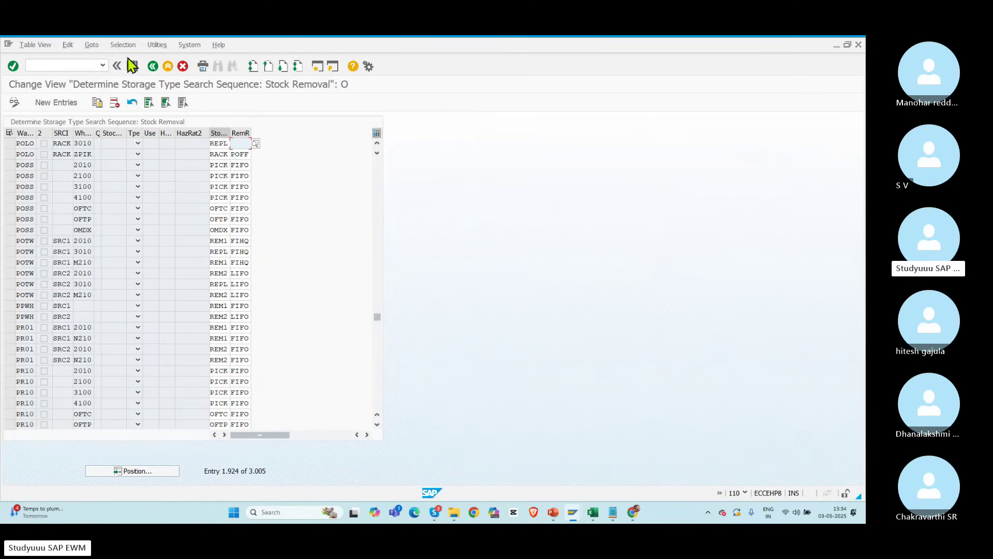
click(132, 66)
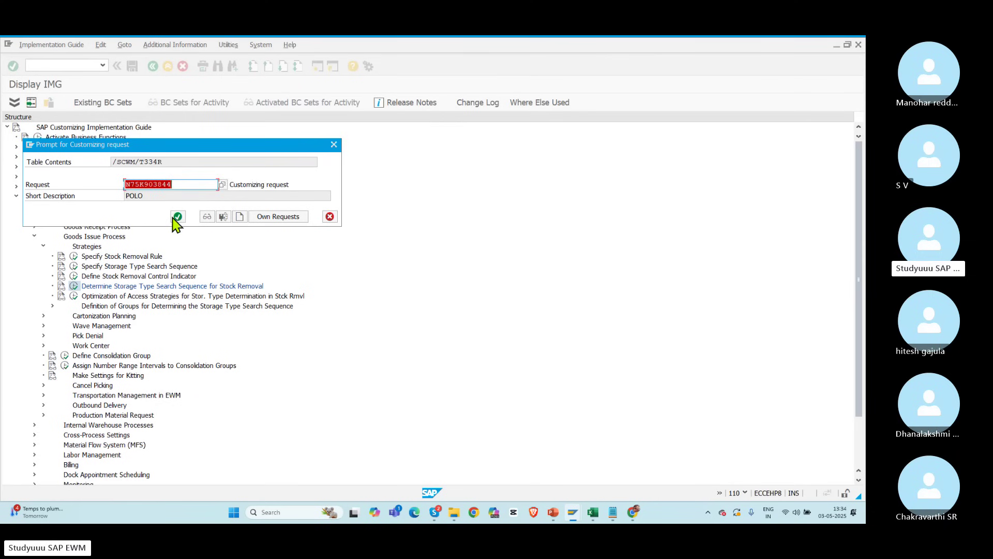
click(177, 217)
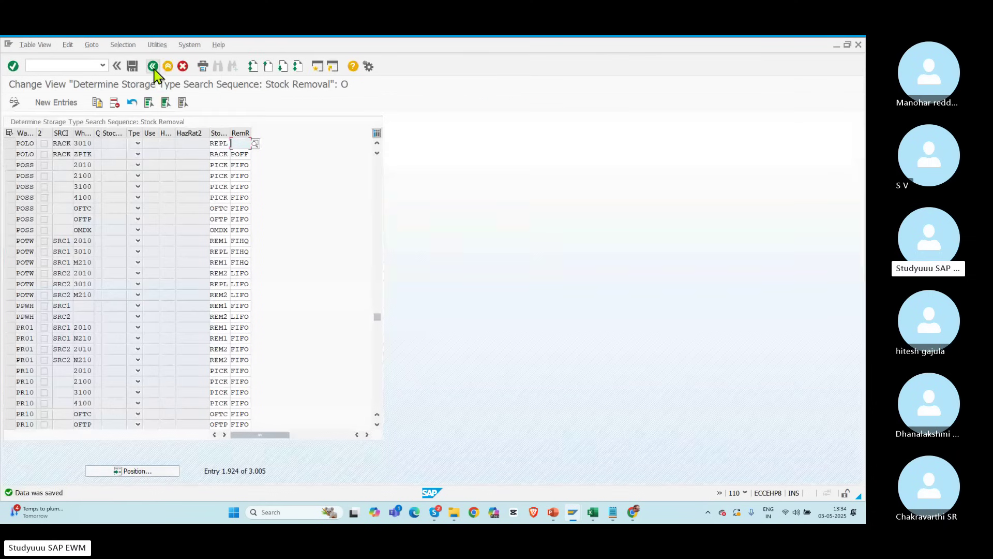
Step: Close the saved search sequence table, returning to the customizing tree
key(alt+Tab)
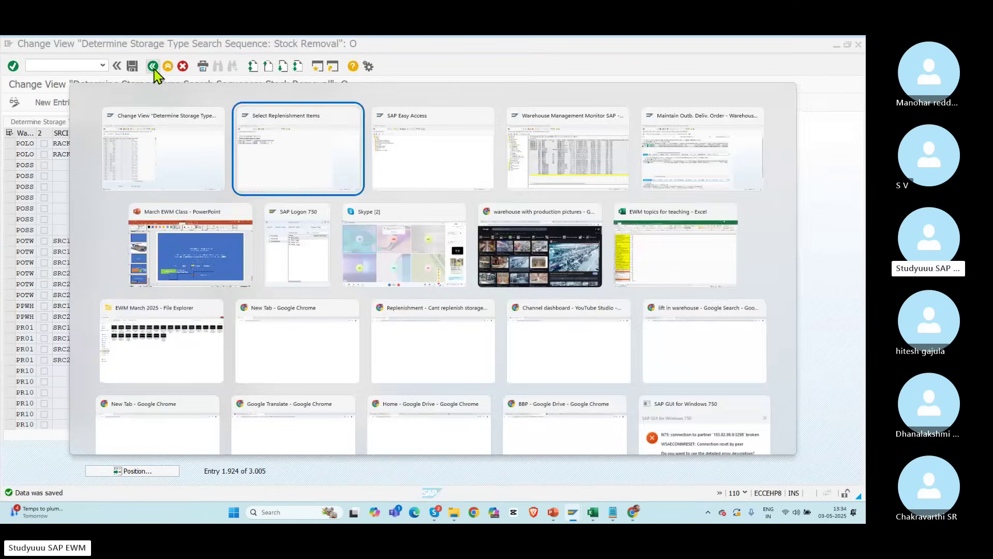
key(alt+Tab)
key(alt+Tab)
key(alt+Tab)
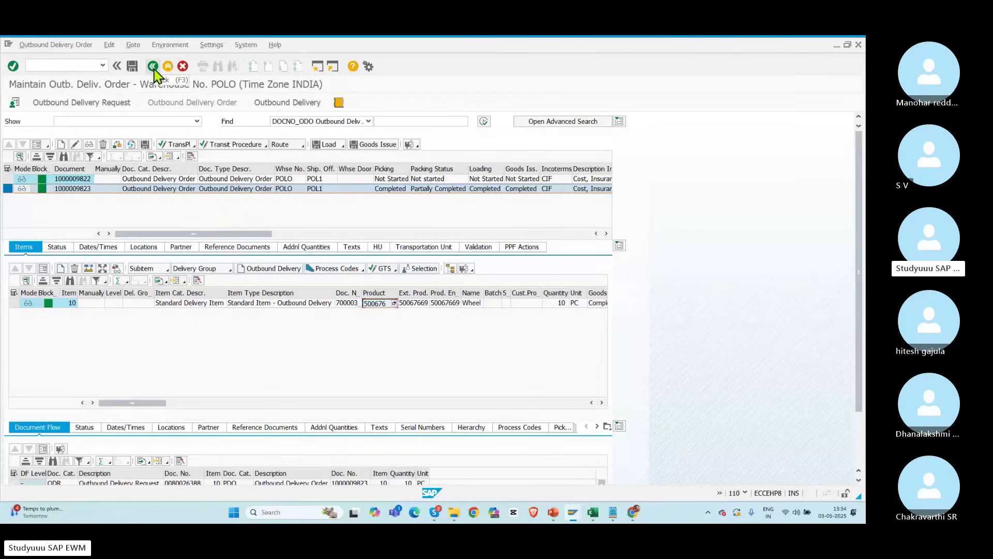
key(alt+Tab)
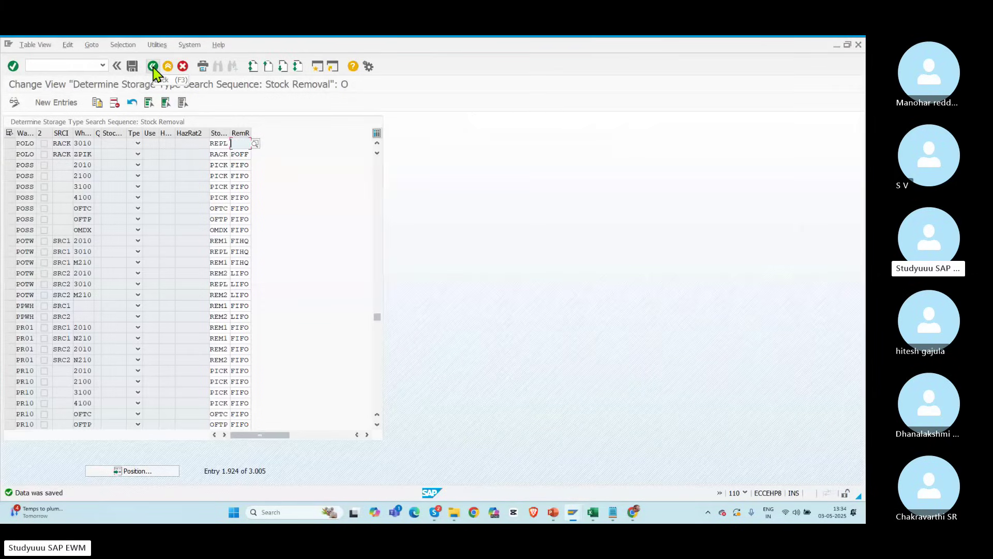
click(153, 67)
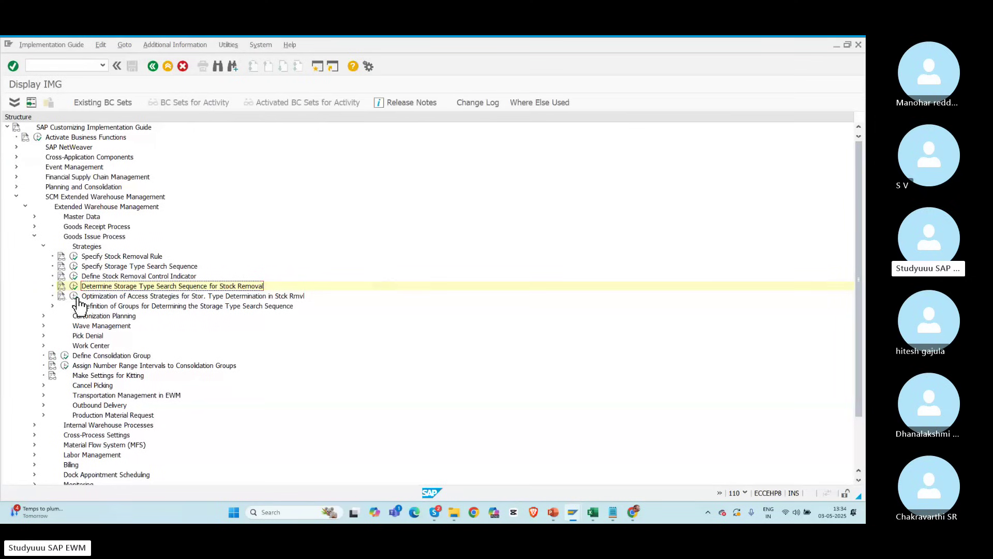
Step: Look at the access strategy optimization table, then collapse the goods issue branches
click(75, 297)
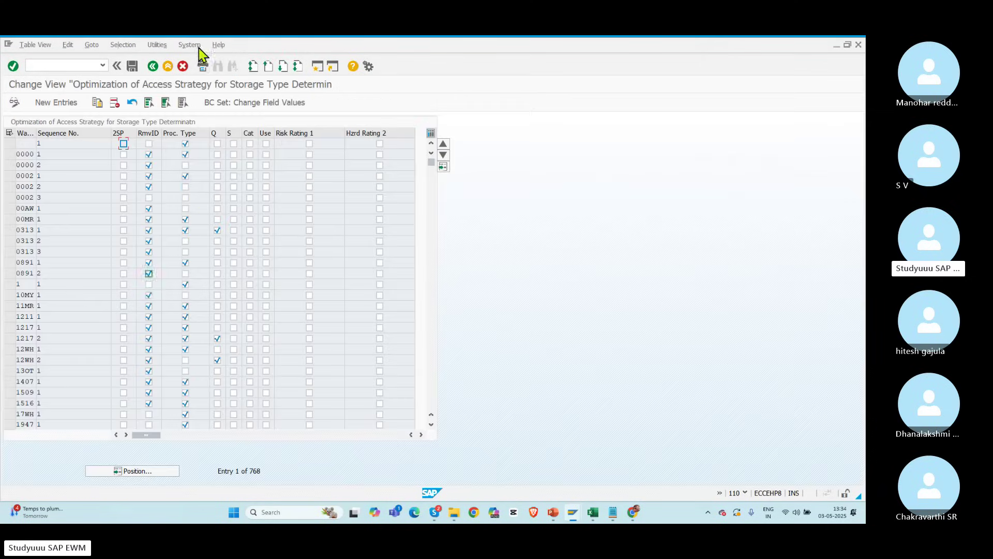
click(152, 67)
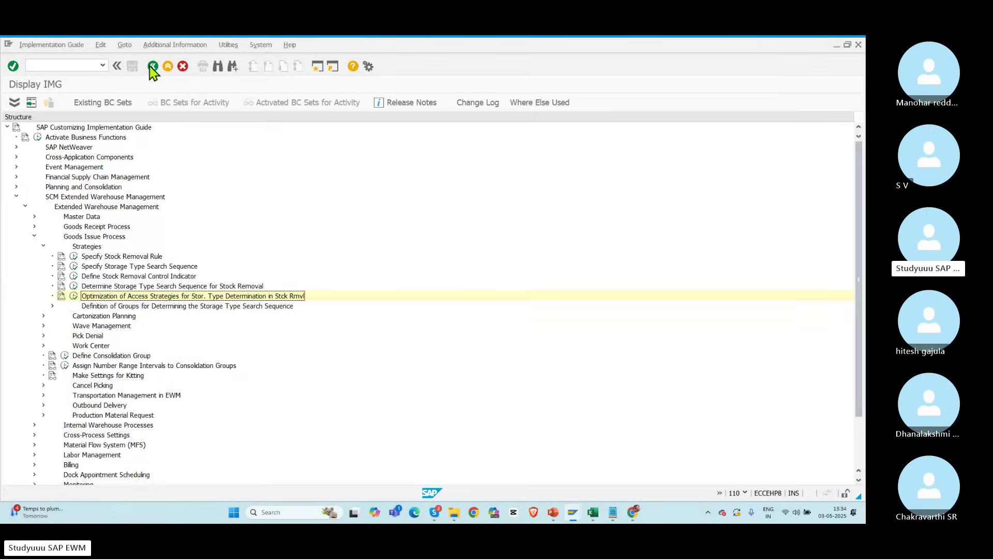
click(43, 247)
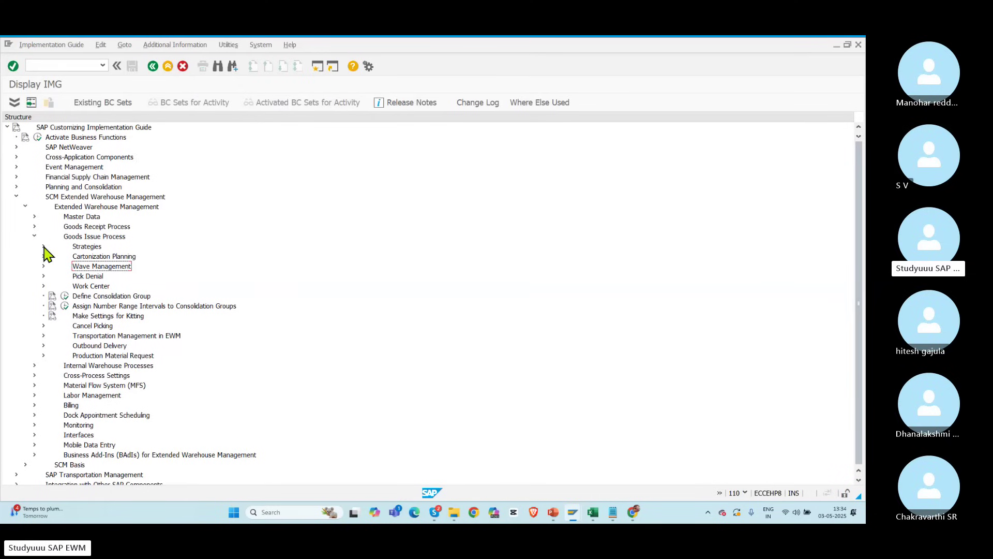
click(34, 236)
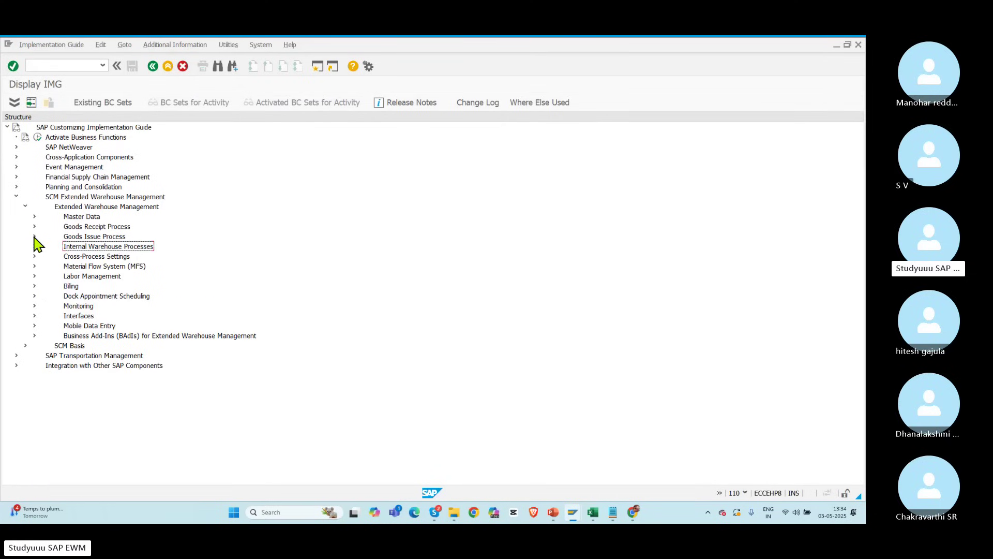
Step: Execute replenishment for the POR2 item and read the 'stock type required' error in the log
key(alt+Tab)
key(Tab)
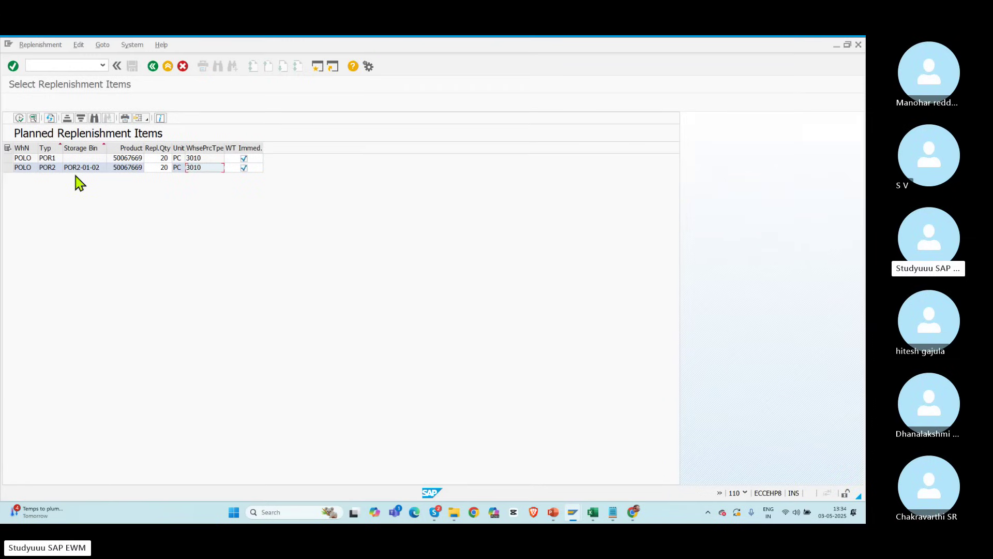
click(243, 168)
click(8, 168)
click(20, 122)
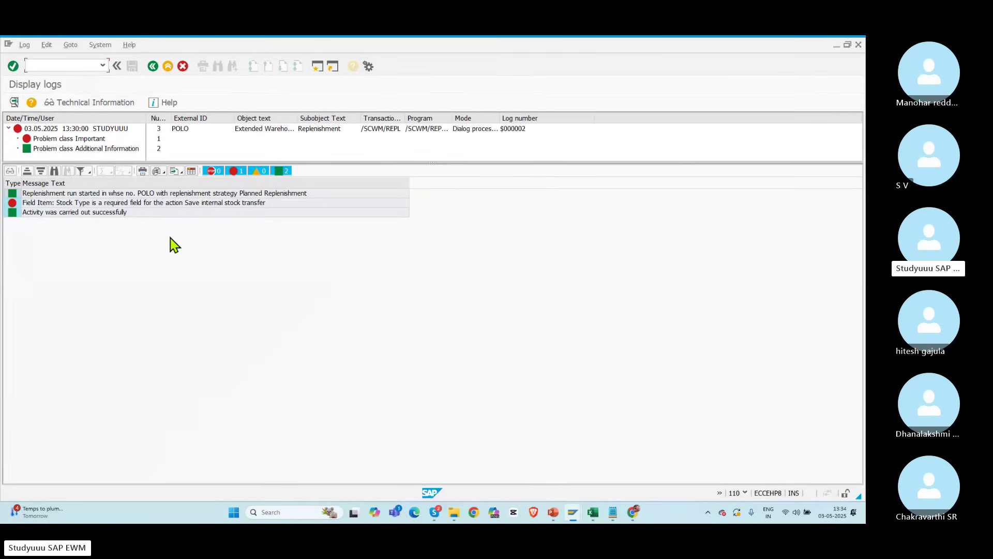
click(124, 203)
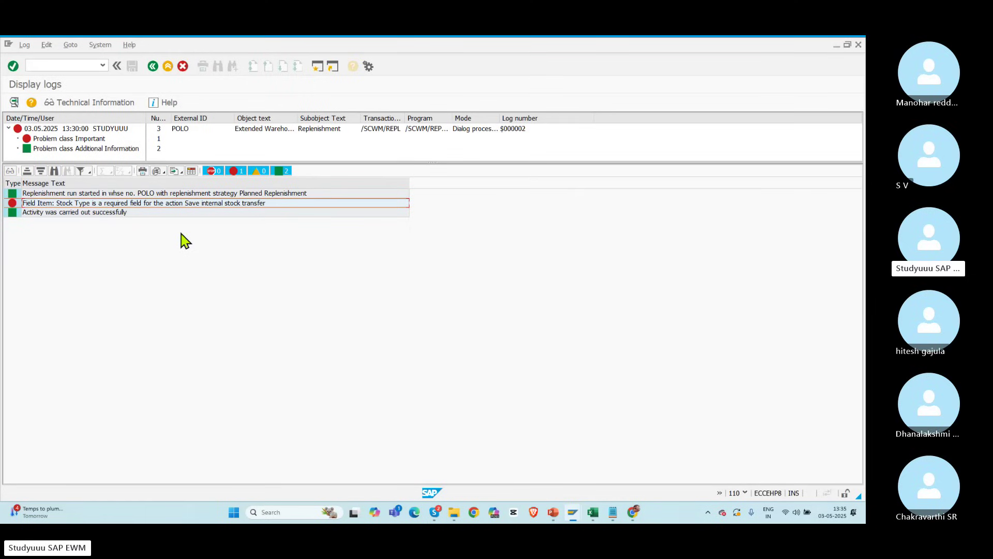
key(alt+Tab)
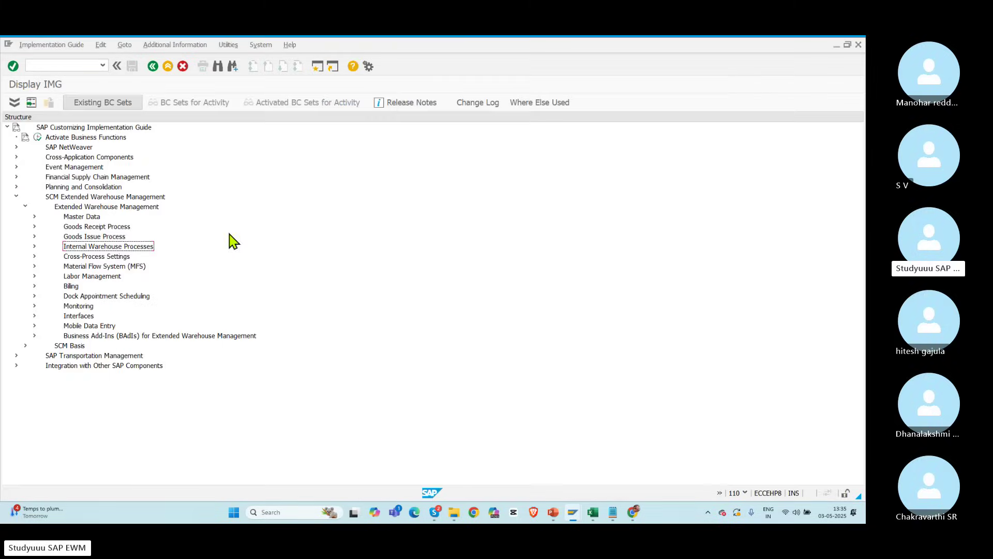
Step: Open Define Warehouse Number Control and bring up warehouse POLO's details
click(34, 217)
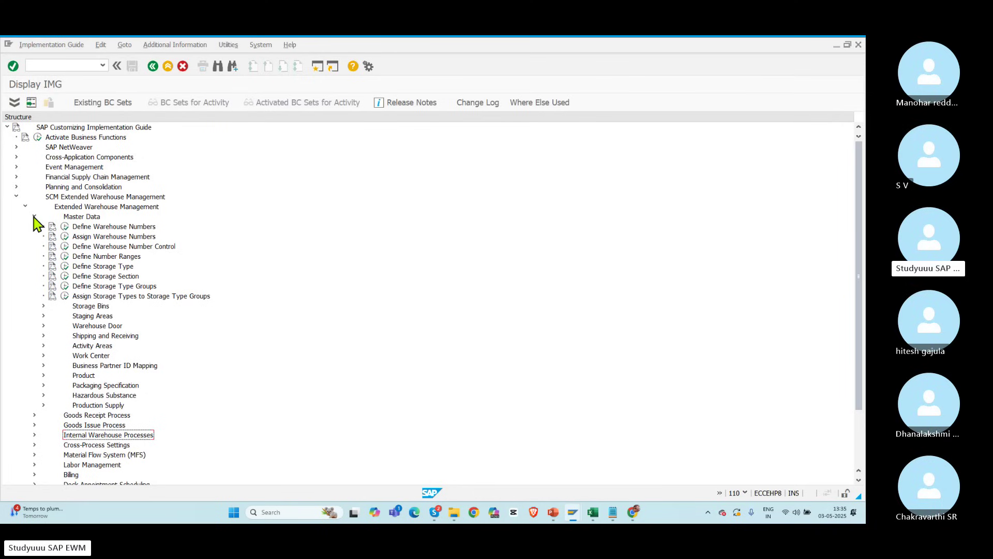
click(64, 246)
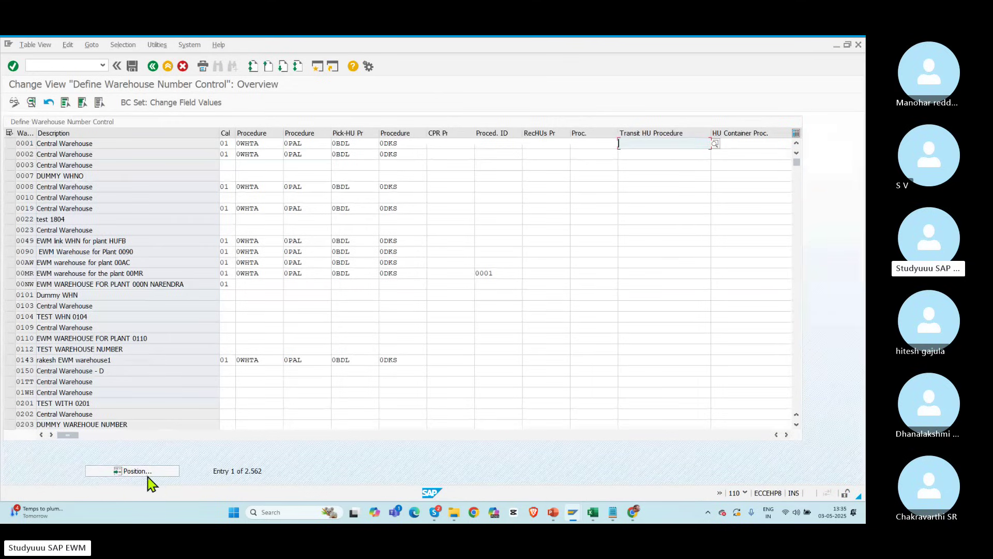
click(148, 477)
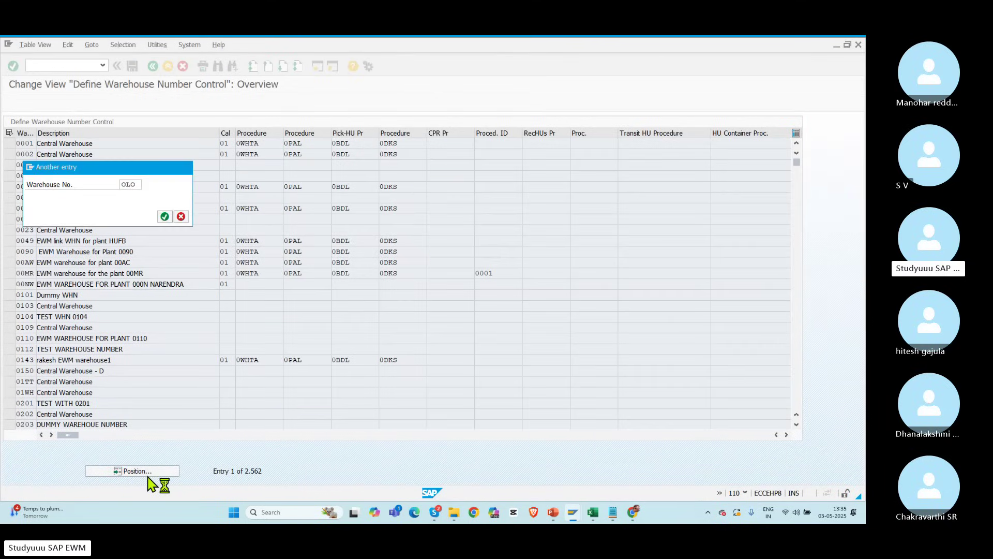
key(Return)
click(139, 473)
text(POLO)
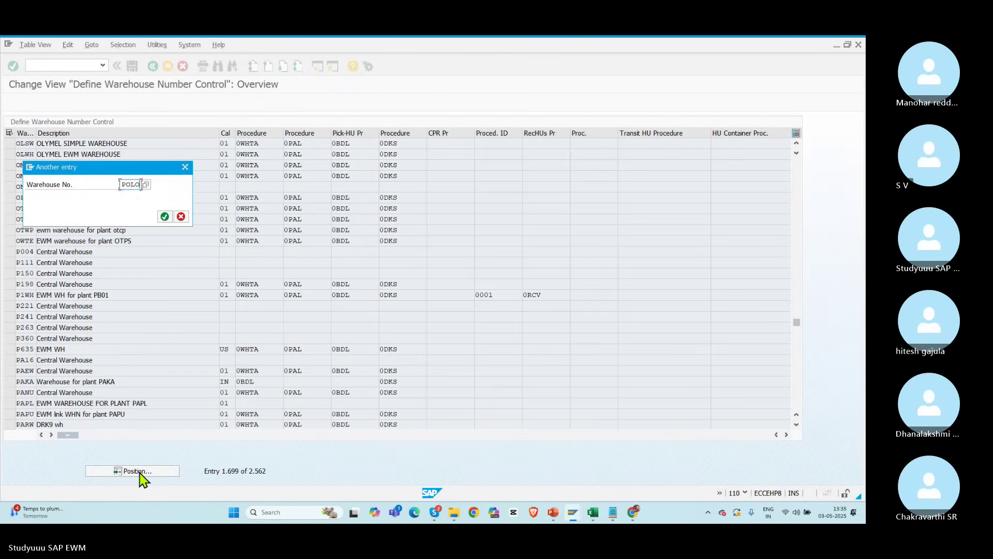
key(Return)
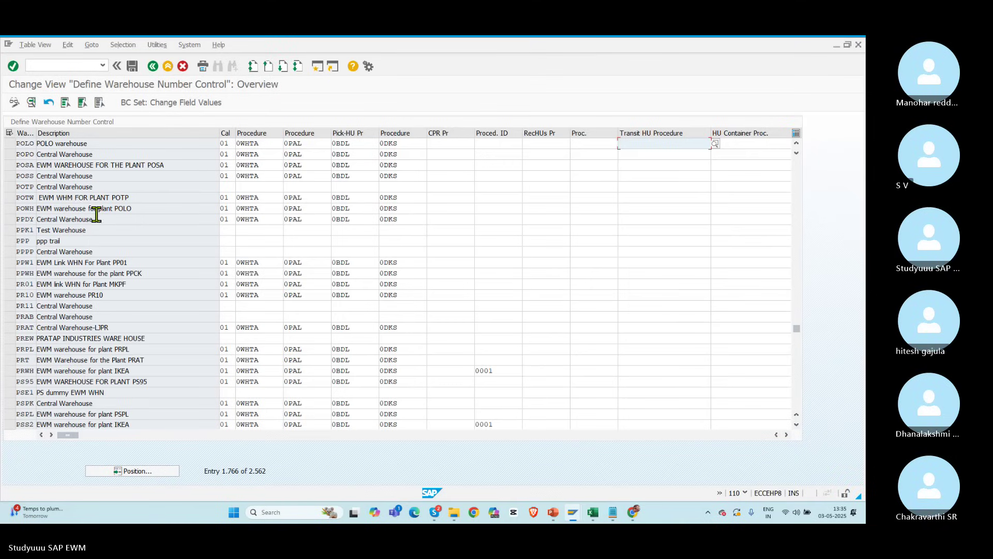
double_click(28, 146)
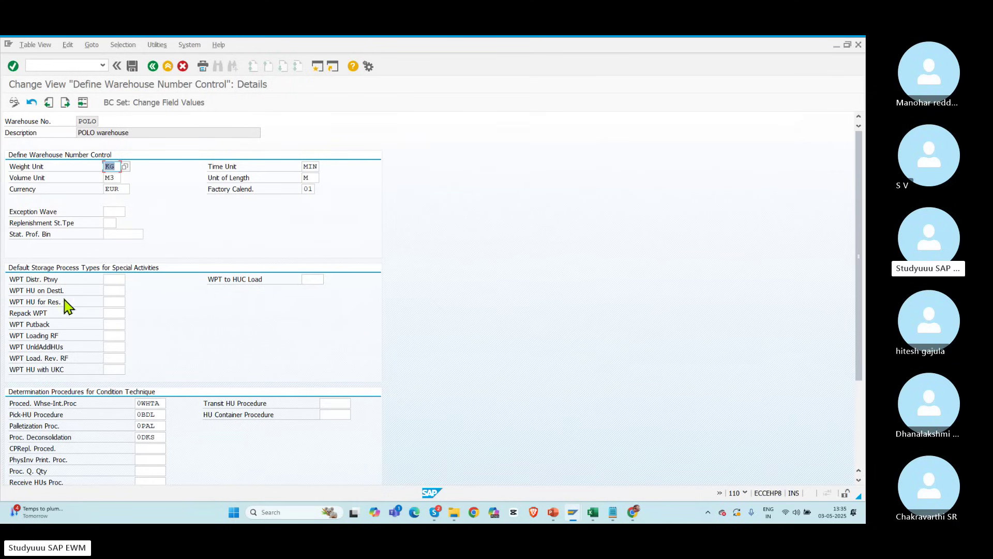
Step: Enter F2 as POLO's replenishment storage type and save under the customizing request
click(109, 281)
click(115, 290)
click(115, 300)
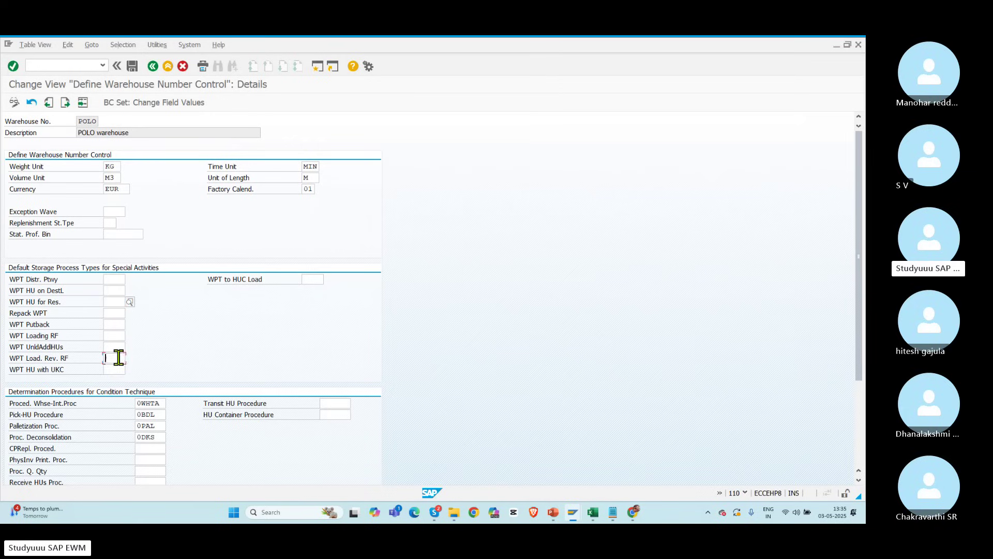
click(119, 338)
click(119, 323)
click(111, 223)
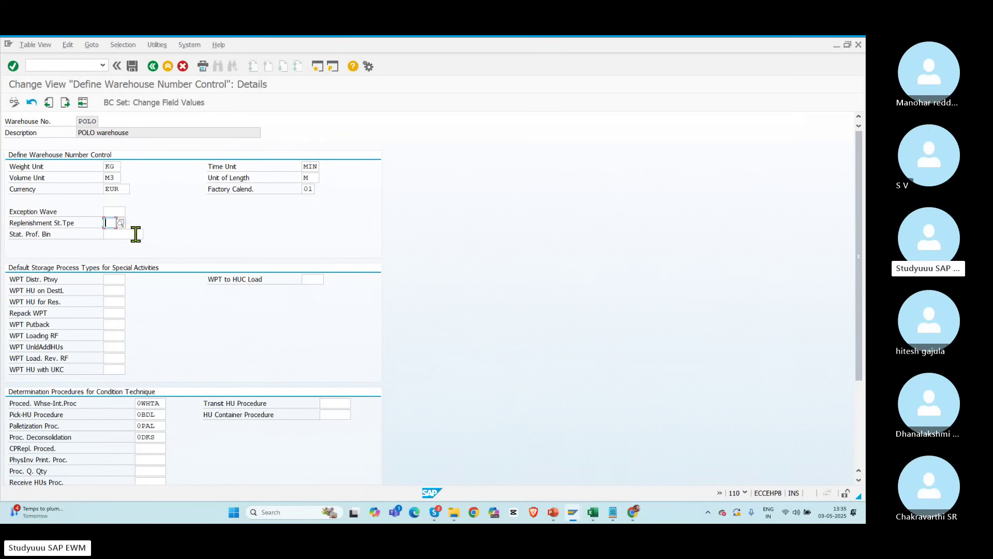
text(F2)
key(Return)
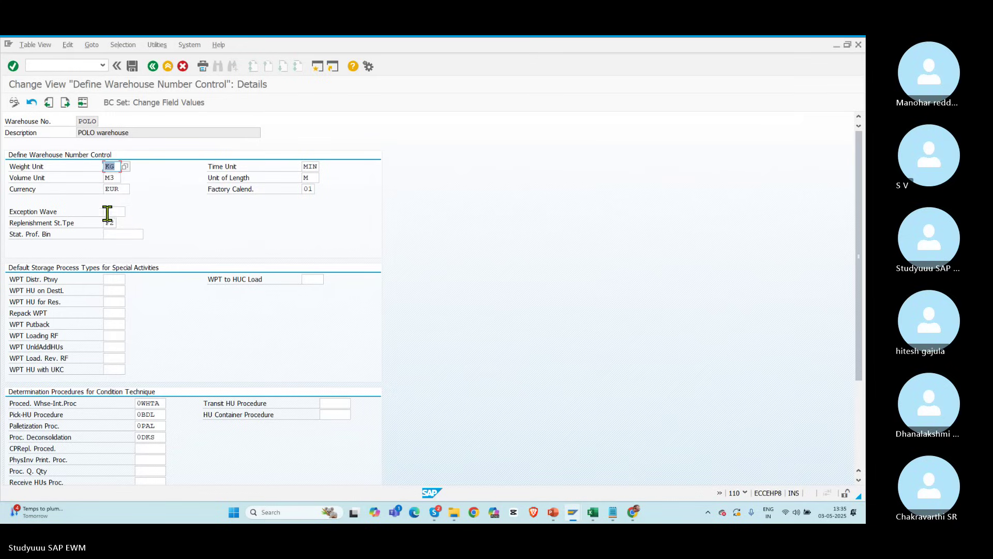
click(110, 223)
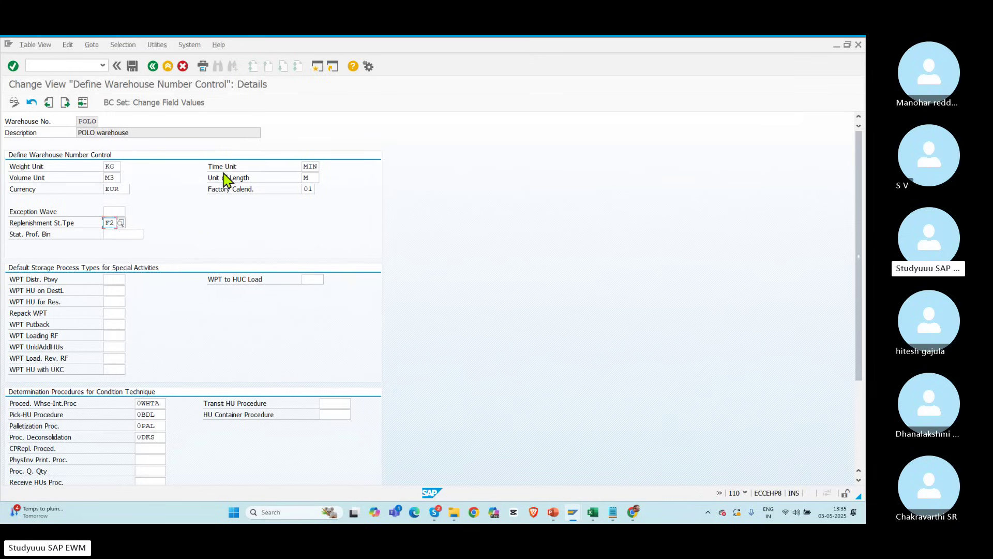
click(133, 66)
click(178, 216)
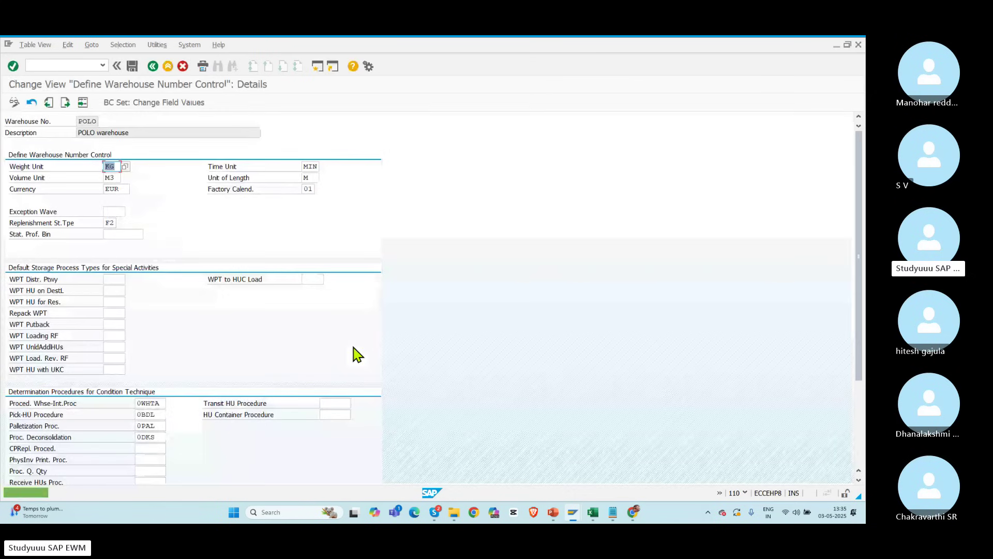
Step: Leave the warehouse control details and return to the customizing guide
drag(855, 321, 783, 226)
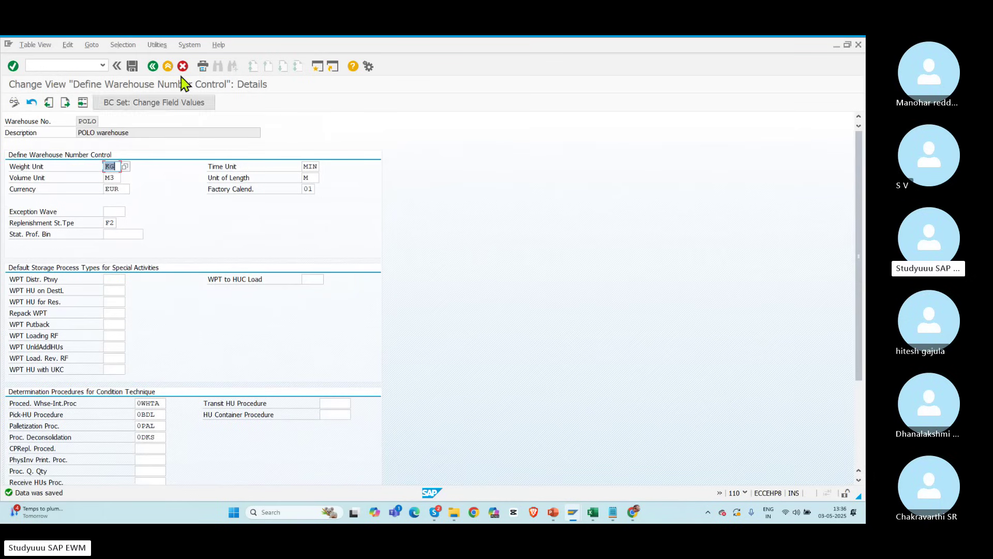
click(152, 67)
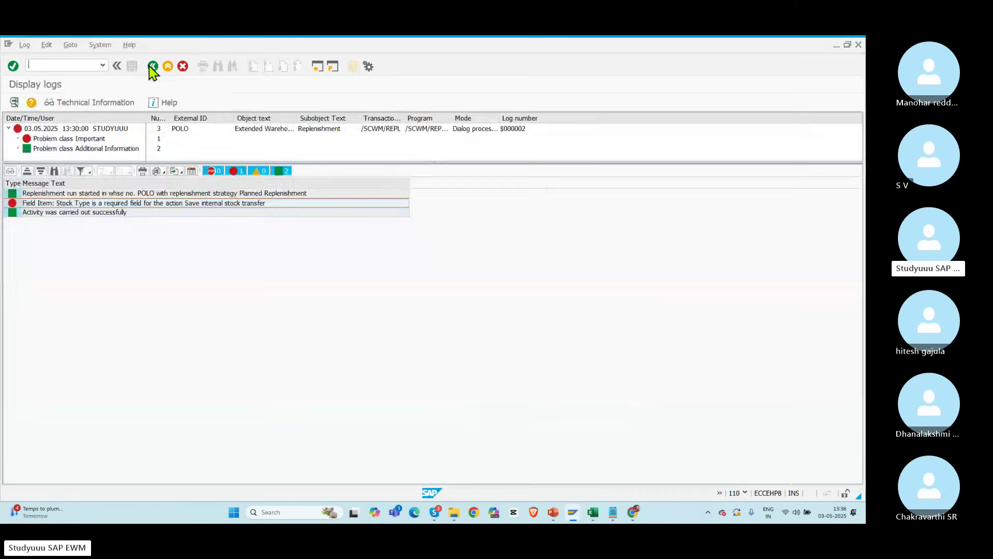
click(153, 66)
key(alt+Tab)
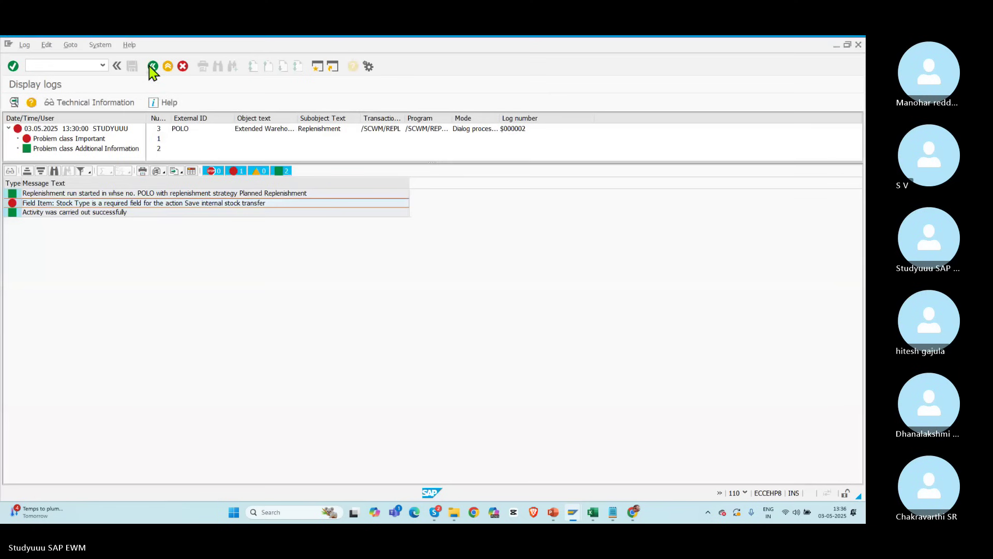
Step: Rerun planned replenishment and create WT 10045 for the POR2 item with quantity 10
click(152, 67)
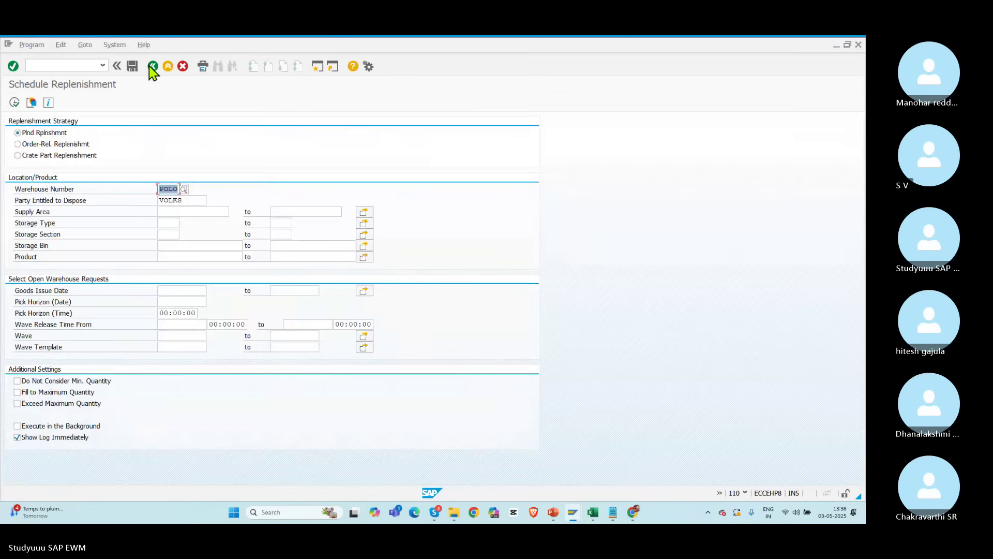
click(14, 102)
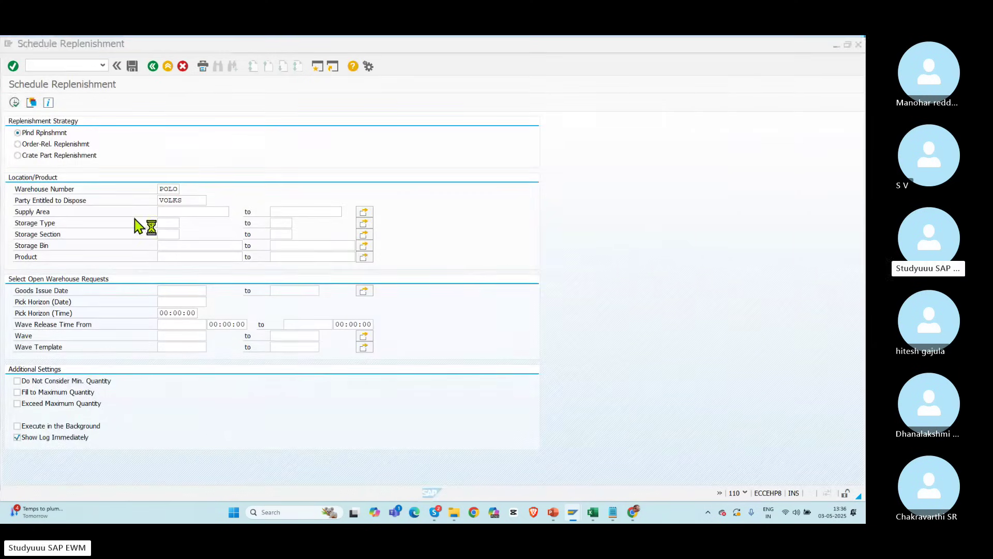
key(alt+Tab)
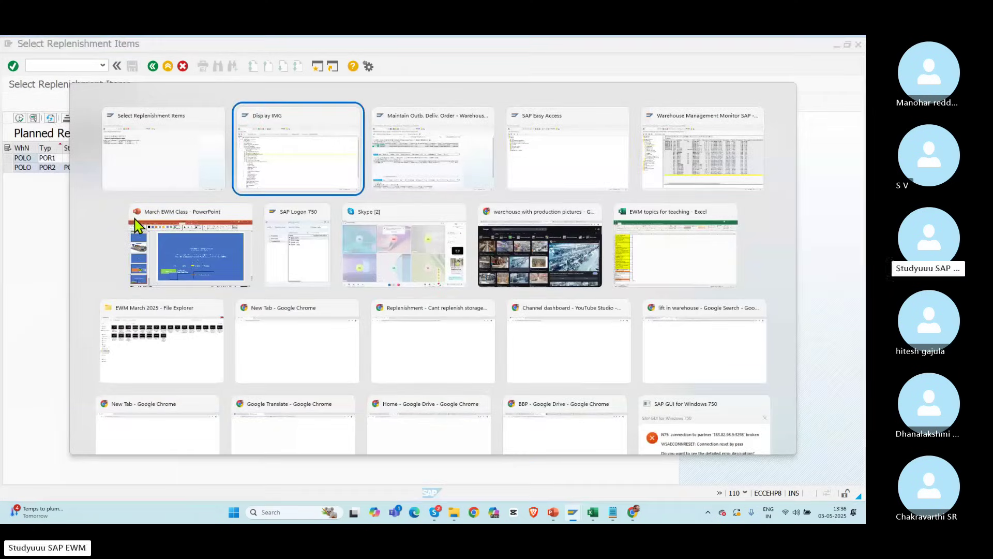
key(alt+Tab)
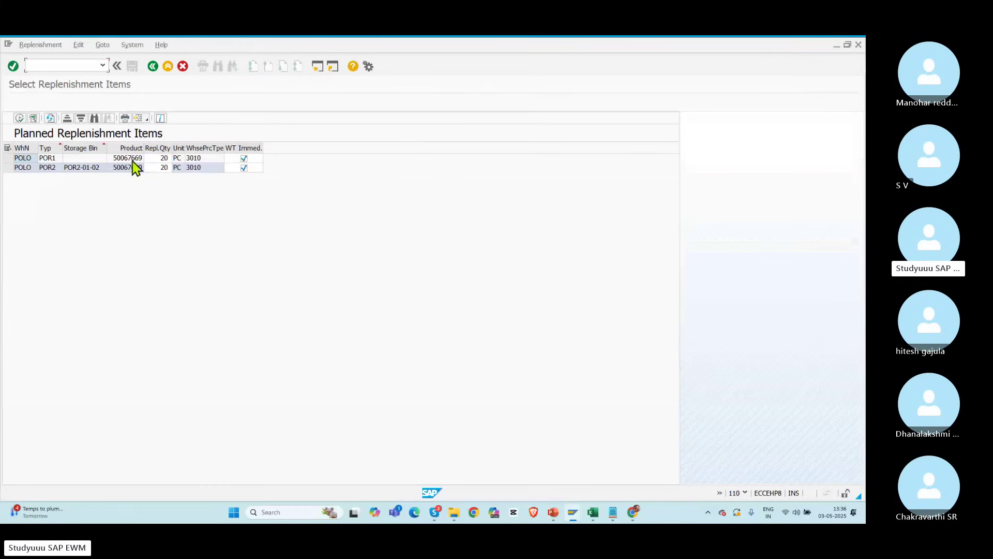
click(165, 167)
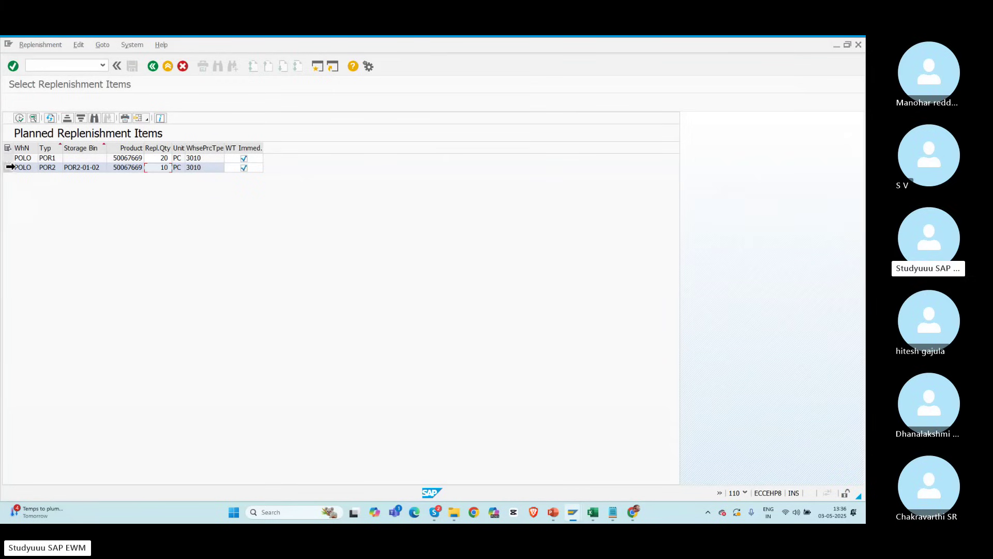
click(8, 167)
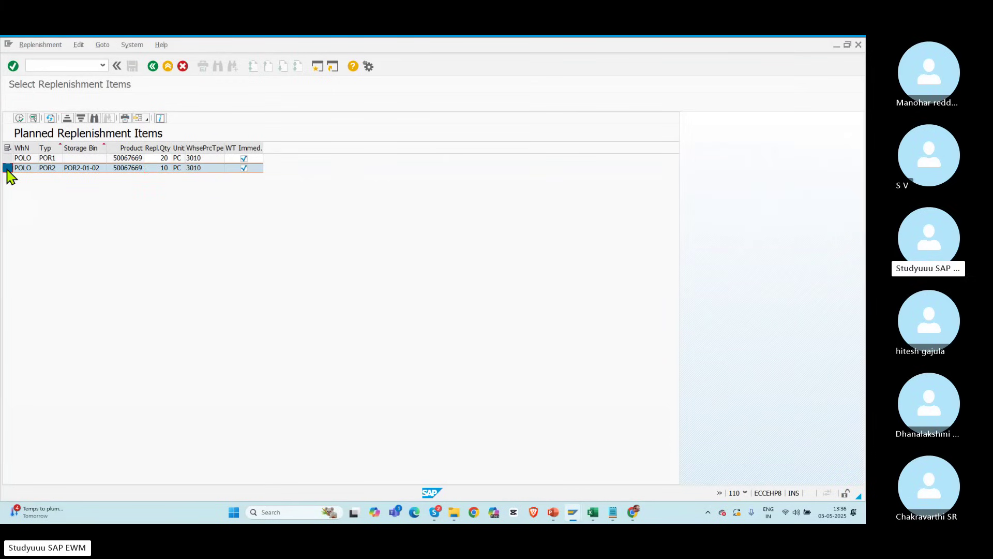
click(20, 119)
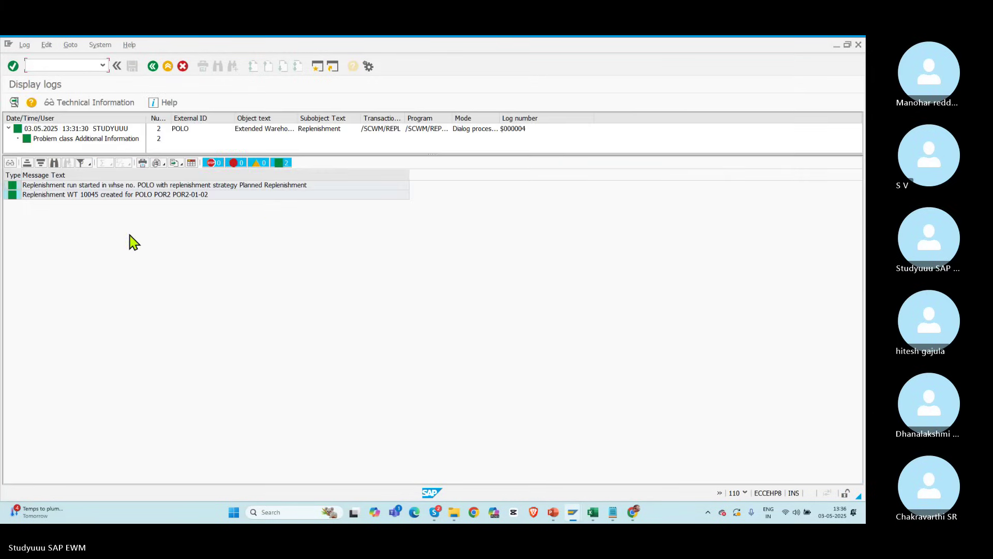
click(76, 197)
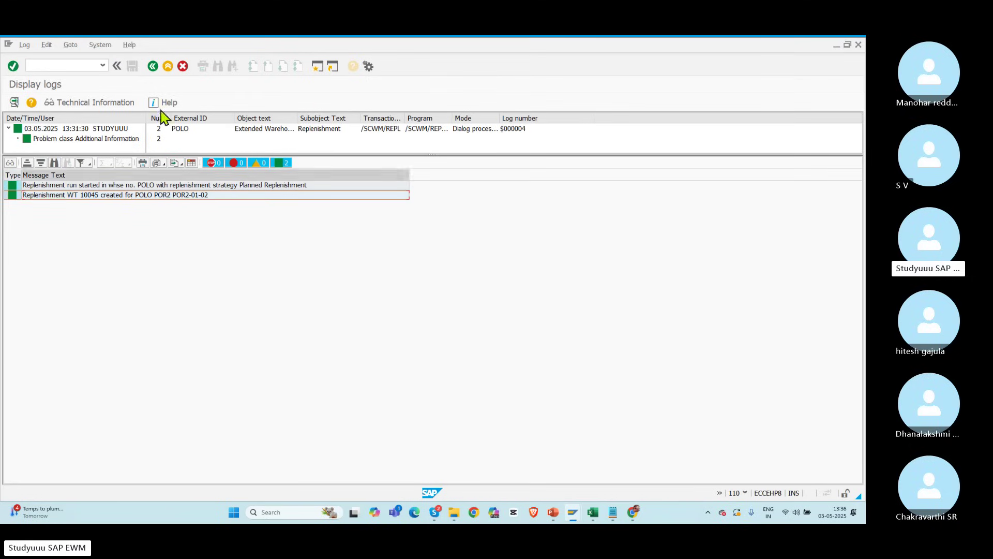
Step: Rerun it, set the POR1 item's quantity to 10, and create WT 10046
click(153, 66)
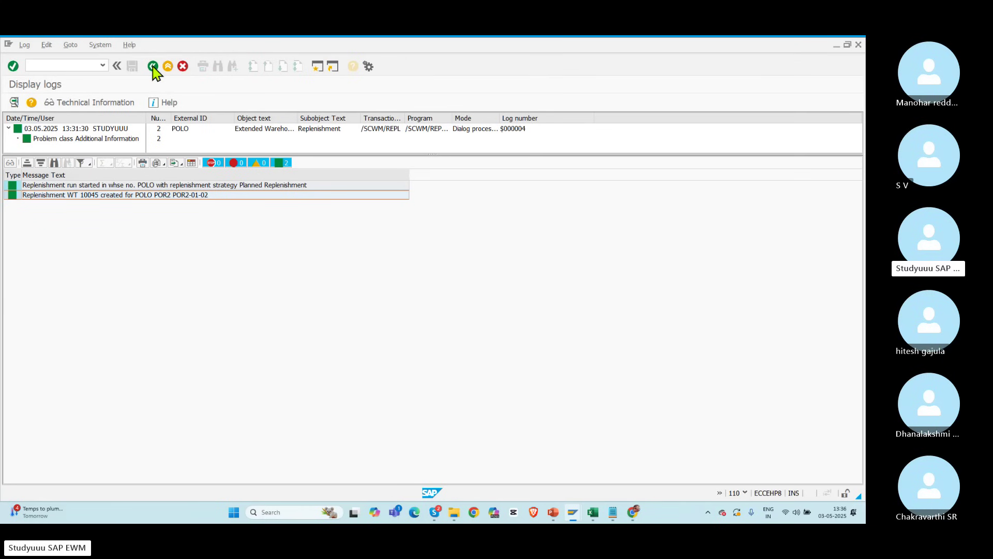
click(14, 102)
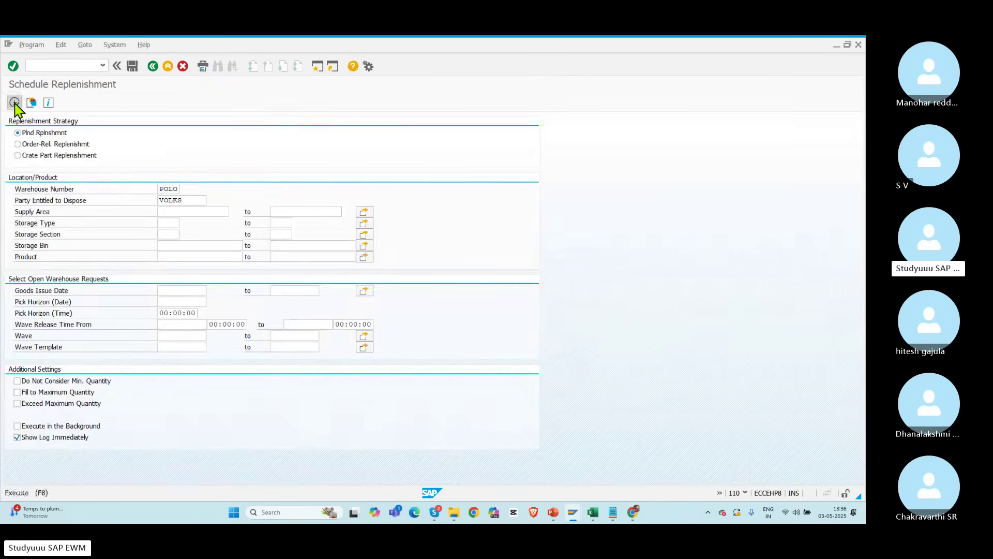
click(146, 158)
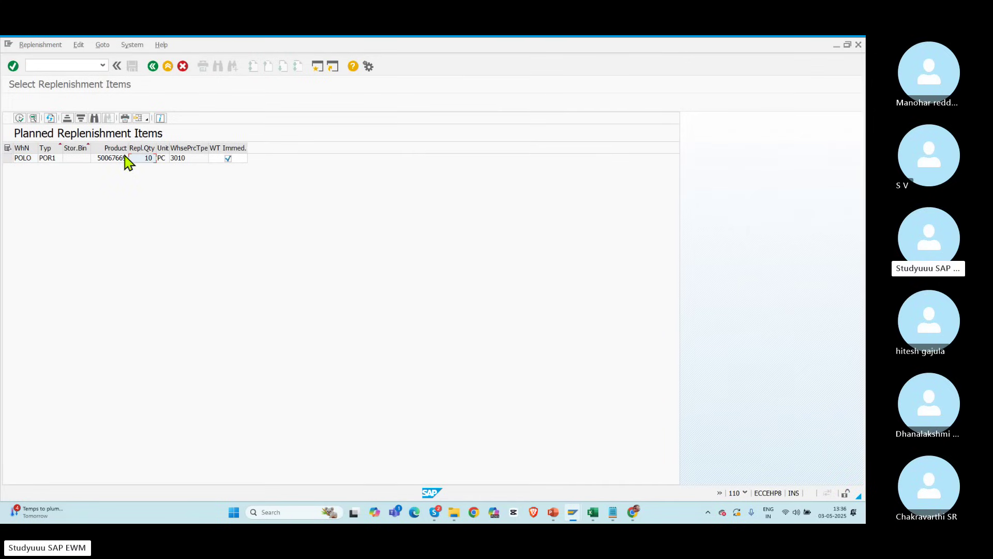
text(10)
click(7, 158)
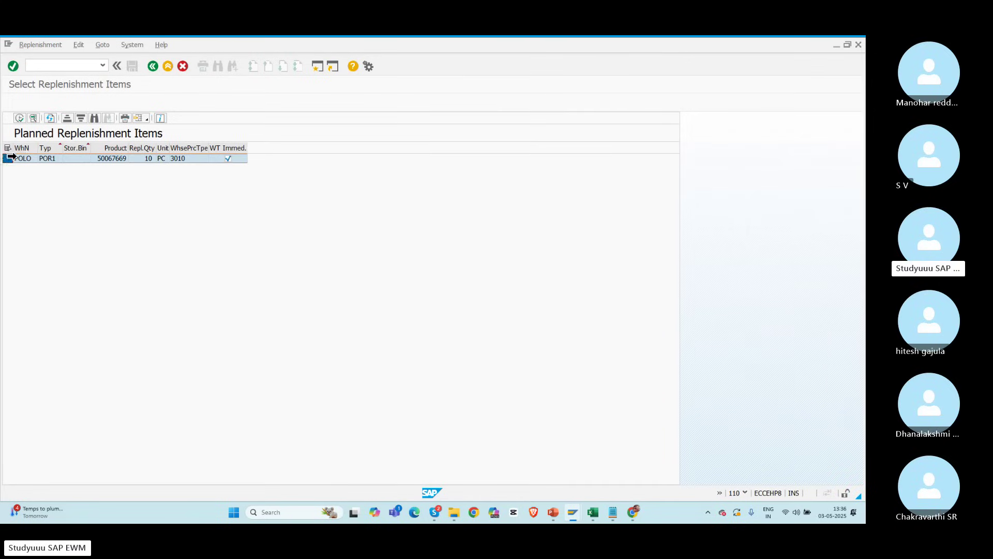
click(18, 119)
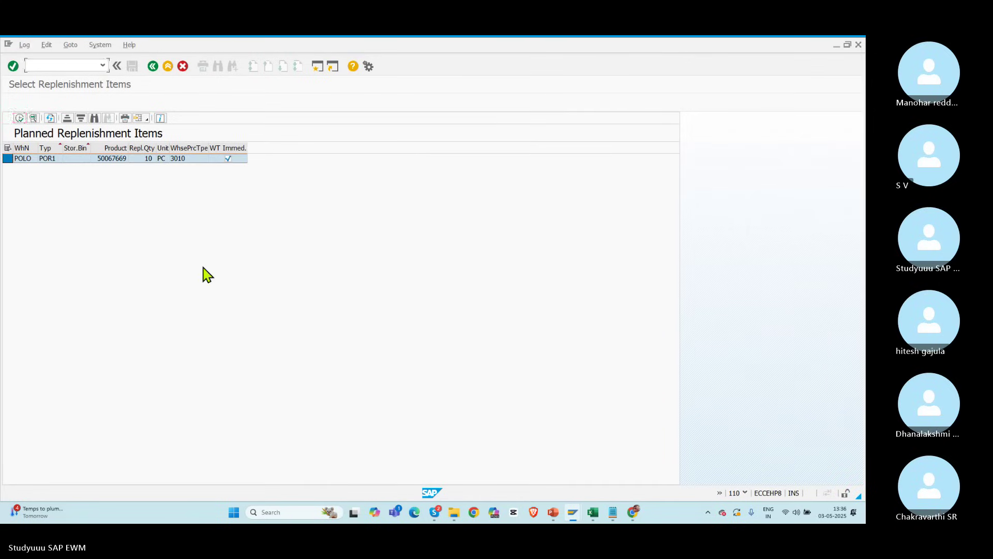
click(100, 197)
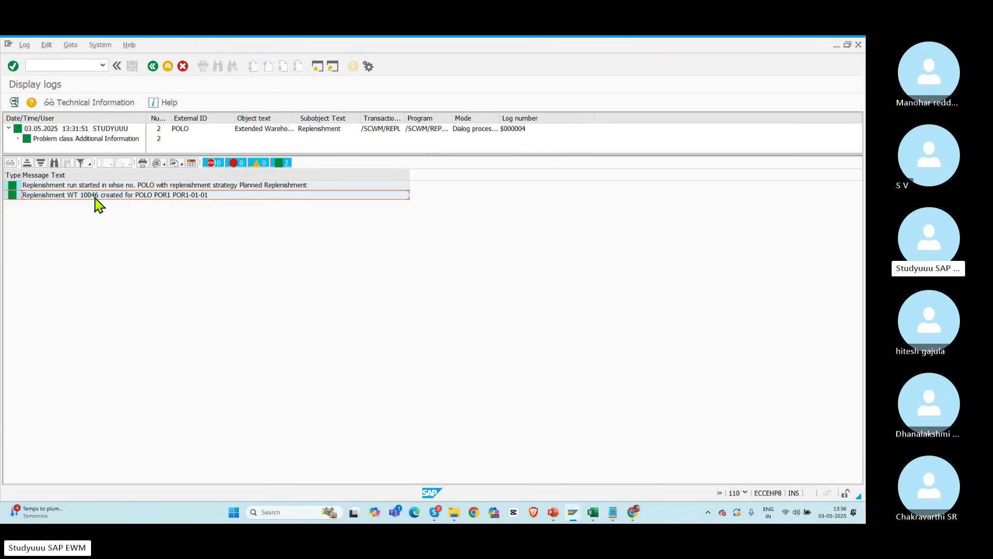
click(152, 67)
click(153, 66)
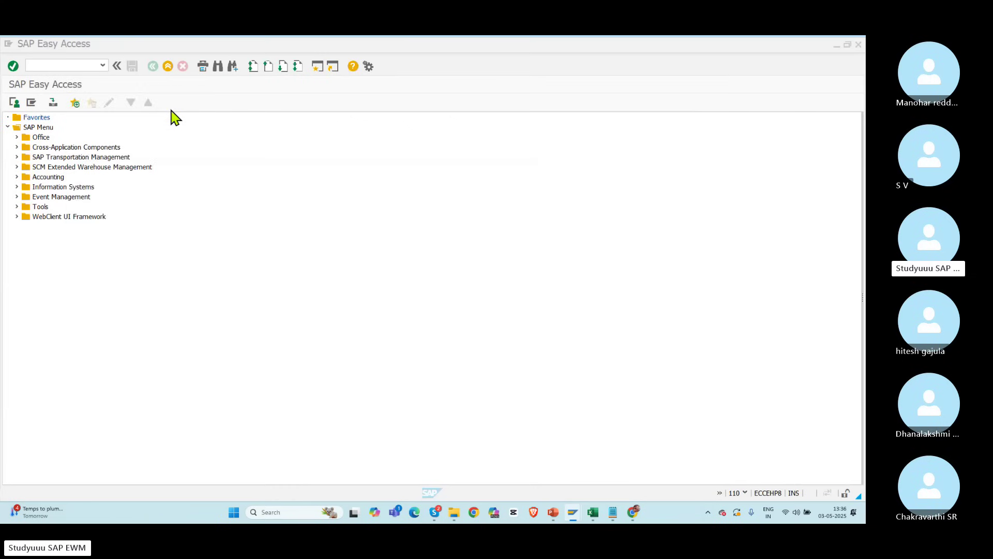
Step: List open warehouse tasks in the monitor, excluding canceled, on-hold and confirmed ones
key(alt+Tab)
key(alt+Tab)
key(alt+Tab)
key(alt+Tab)
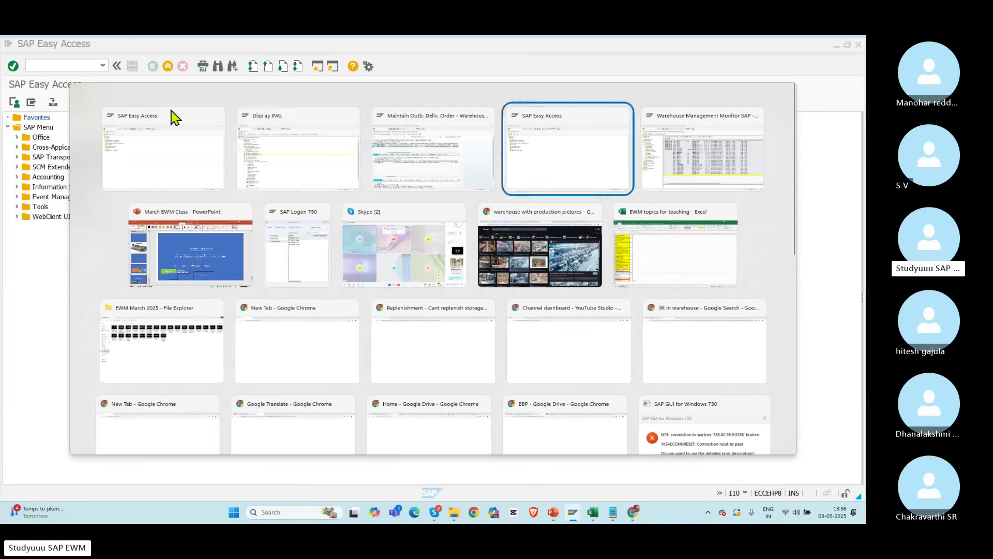
click(8, 158)
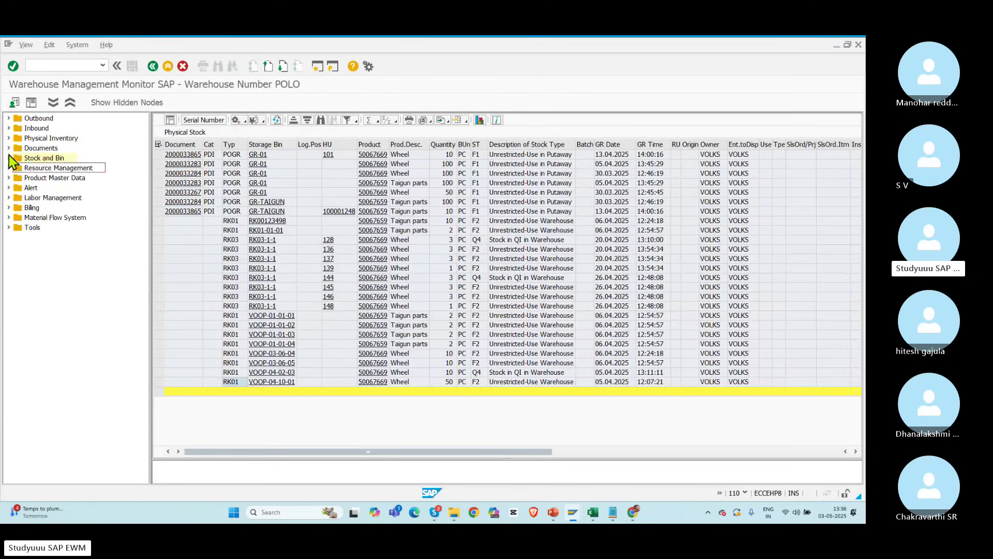
click(8, 148)
click(58, 177)
double_click(56, 180)
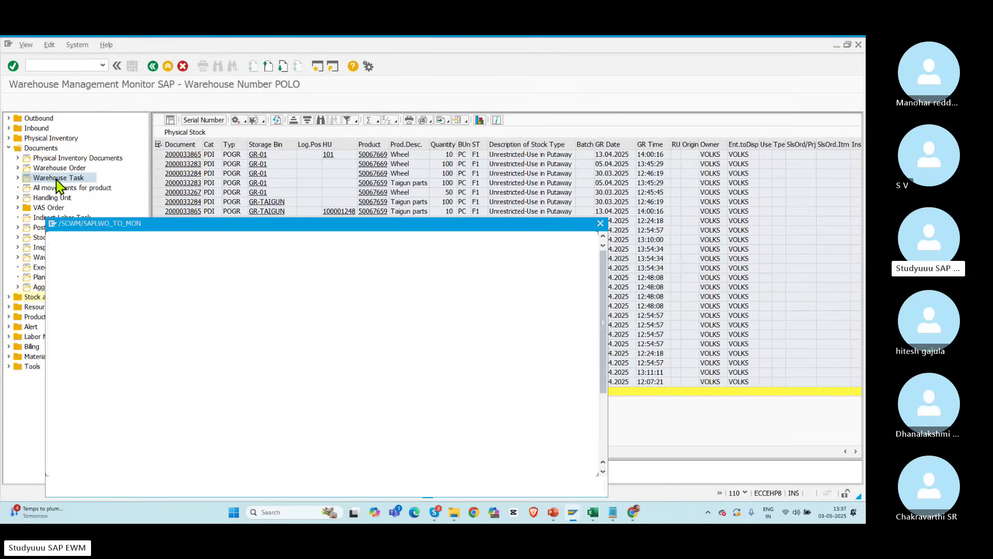
click(161, 264)
click(235, 264)
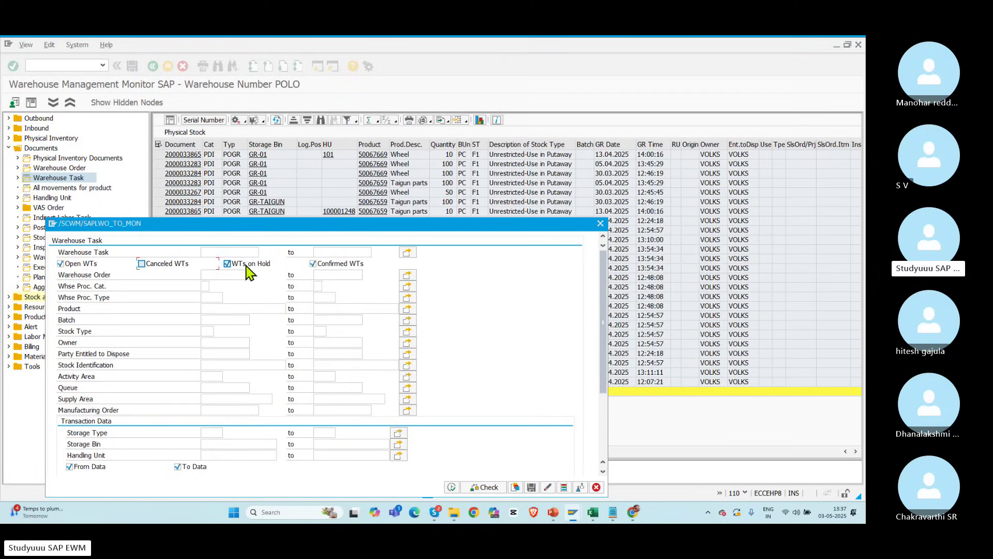
click(321, 264)
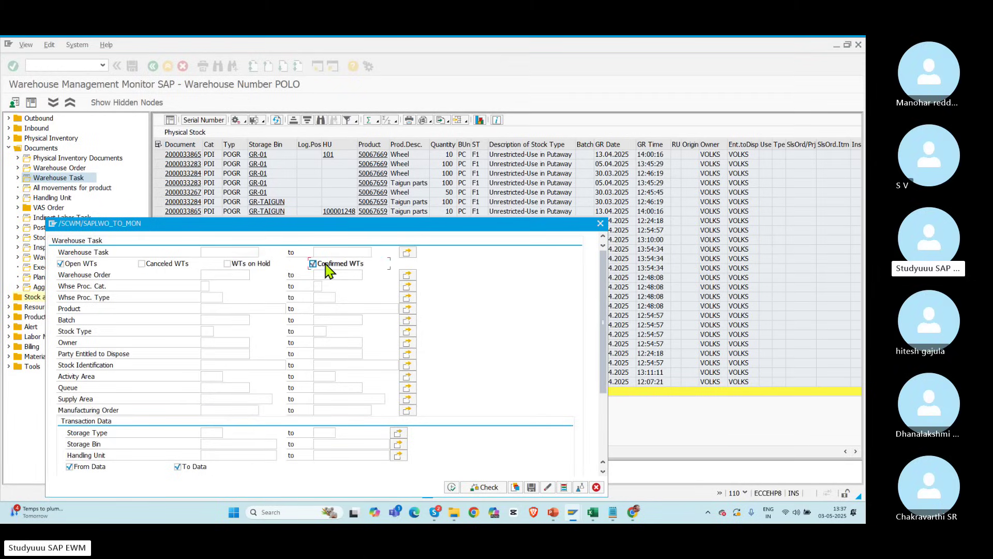
click(453, 487)
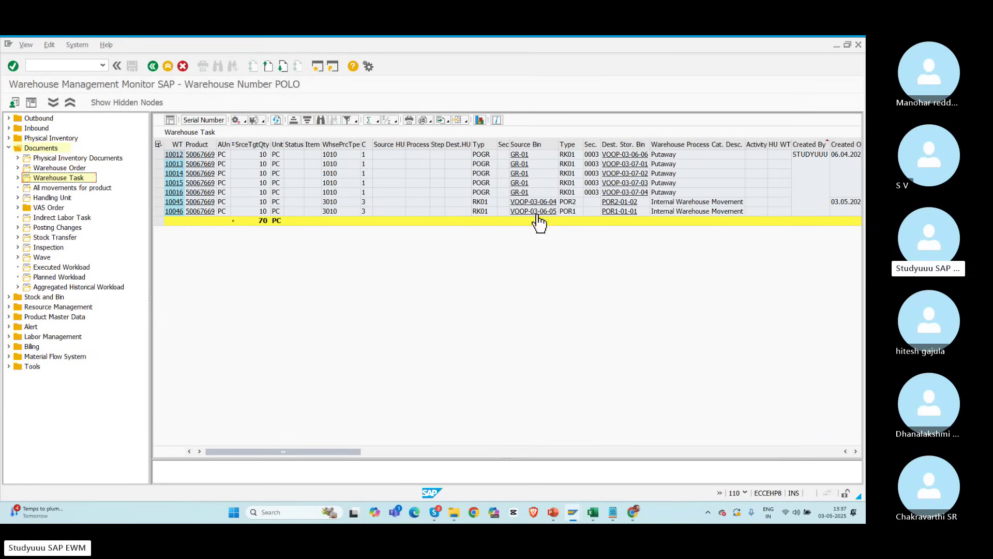
Step: Cancel putaway tasks 10012 through 10016 and close the cancellation log
click(158, 154)
drag(157, 168, 158, 192)
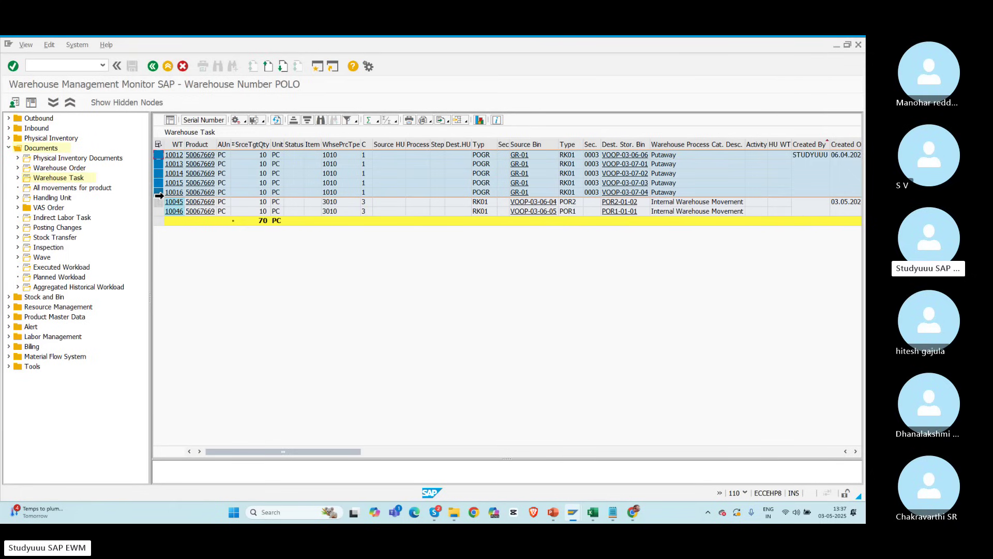
click(246, 121)
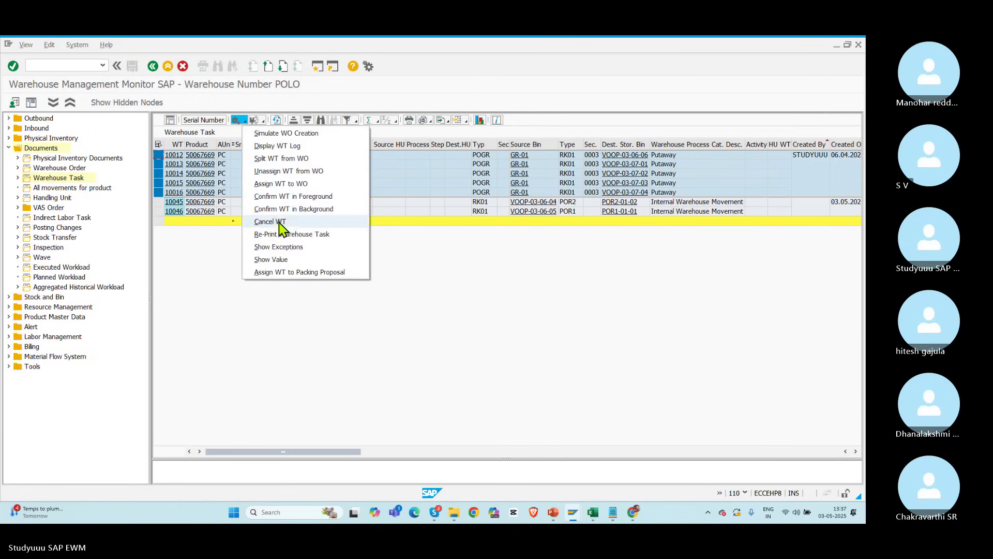
click(283, 223)
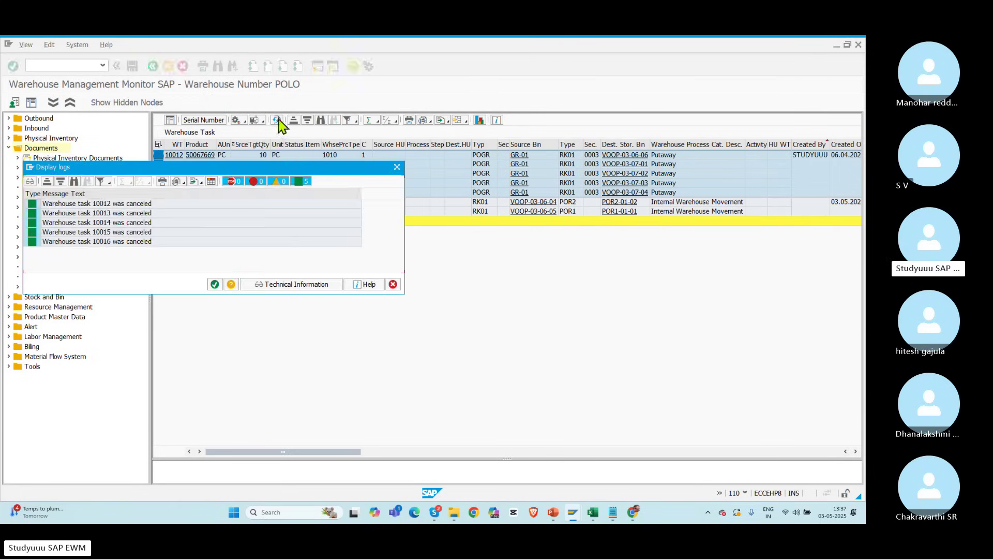
key(Return)
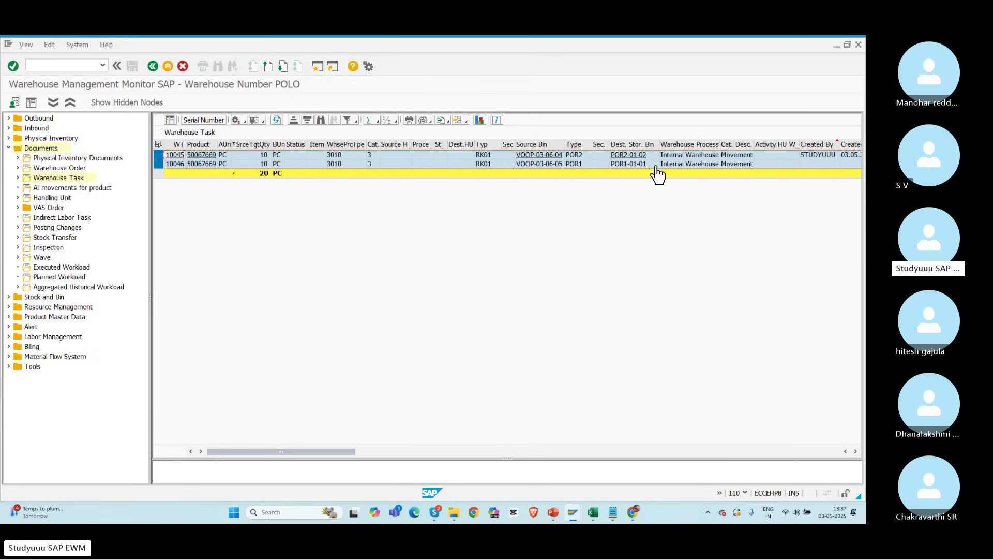
key(alt+Tab)
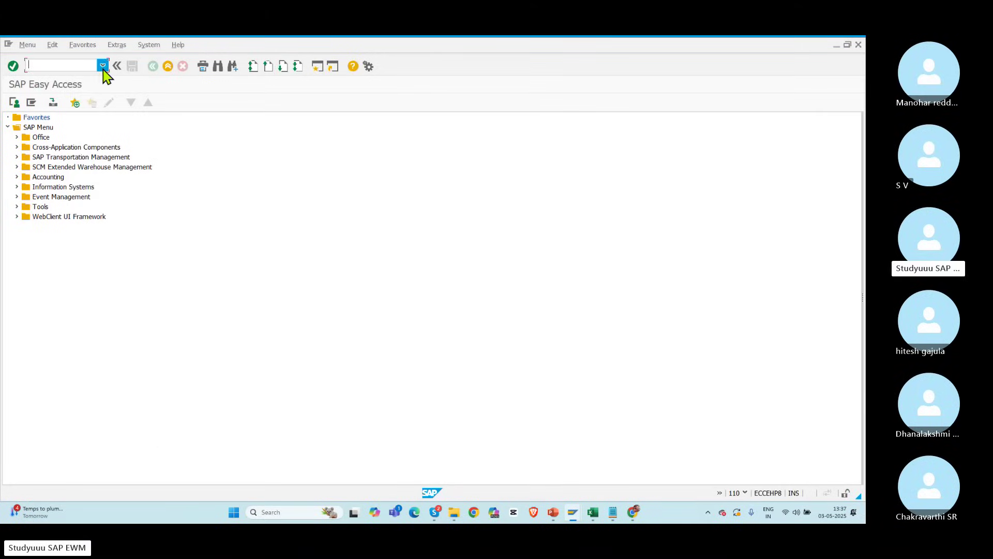
Step: Display POLO's fixed storage bins with /n/scwm/binmat
click(102, 65)
click(52, 117)
key(Return)
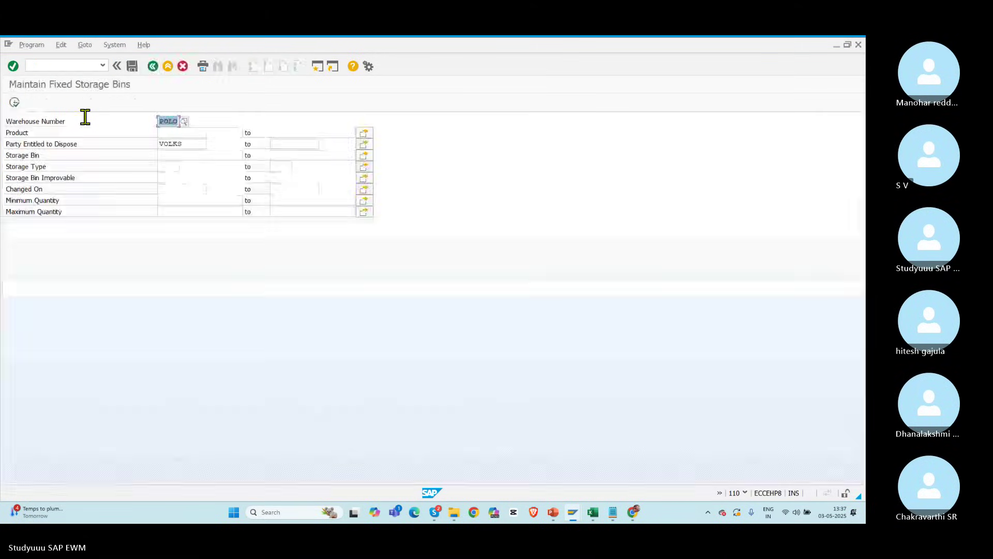
click(15, 102)
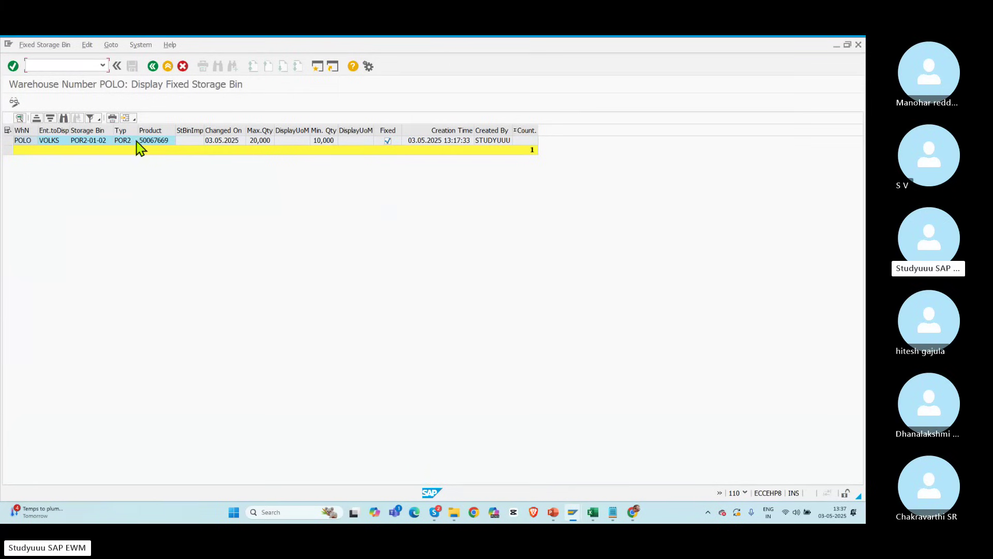
Step: Select task 10045 in the warehouse monitor to compare against fixed bin POR2-01-02
key(alt+Tab)
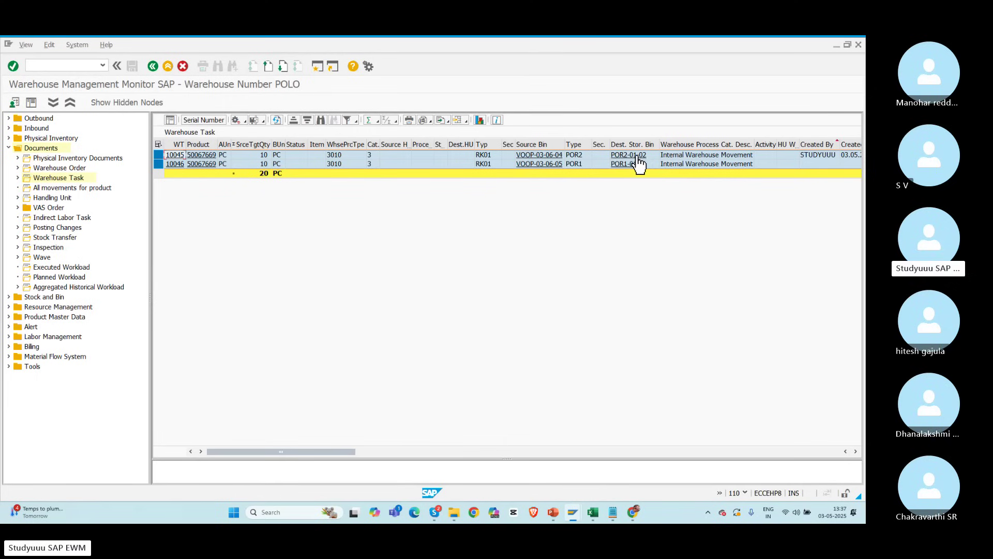
click(159, 155)
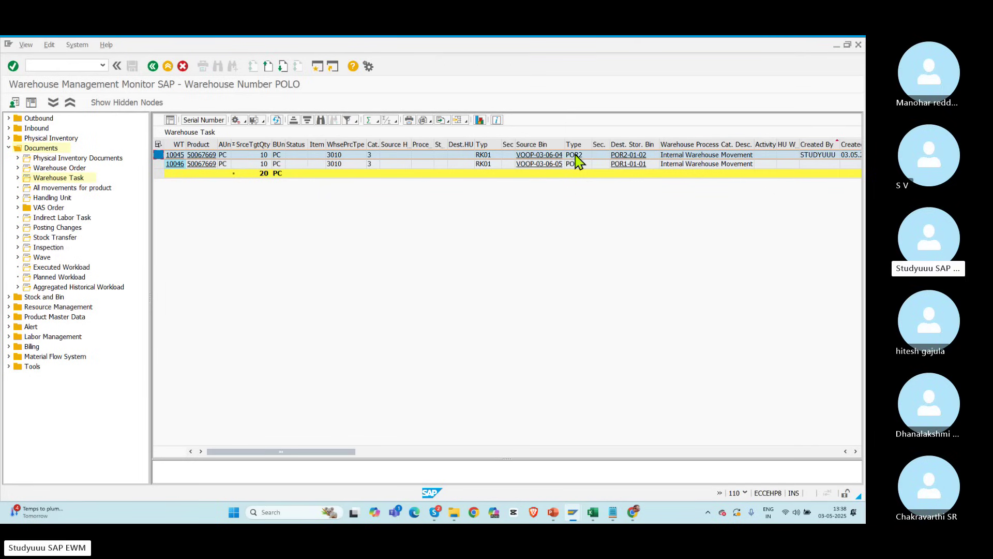
key(alt+Tab)
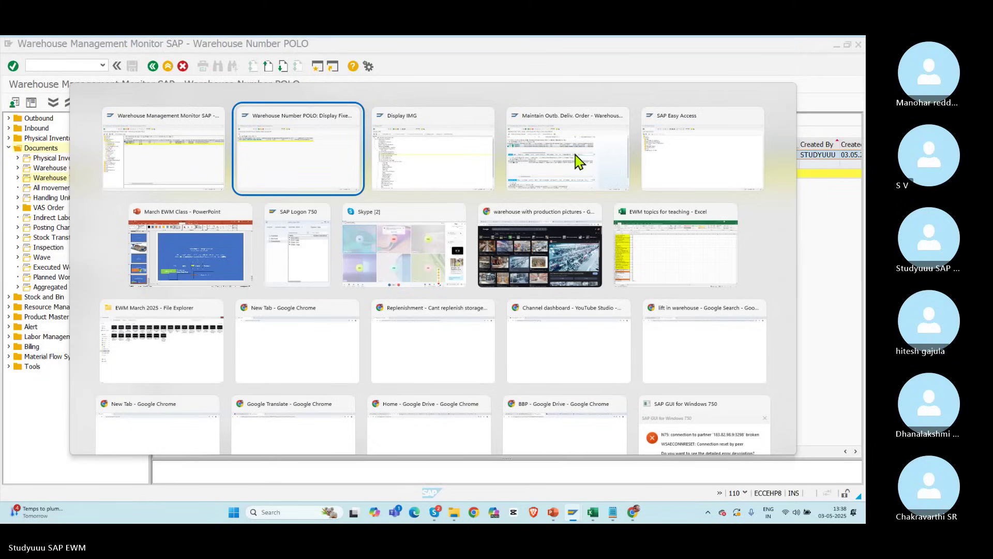
key(alt+Tab)
key(alt+Tab)
key(alt+Tab)
key(alt+Tab)
key(alt+Tab)
key(Escape)
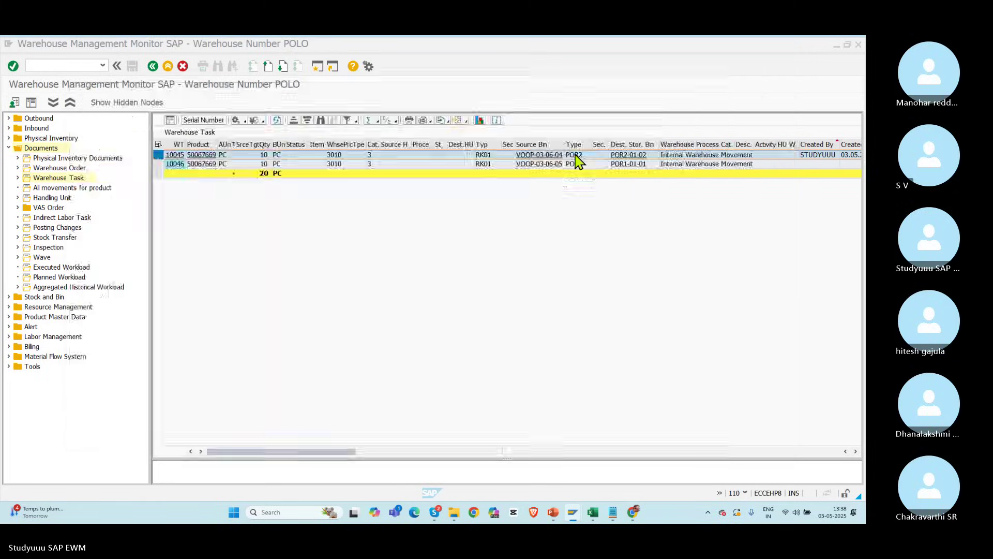
key(alt+Tab)
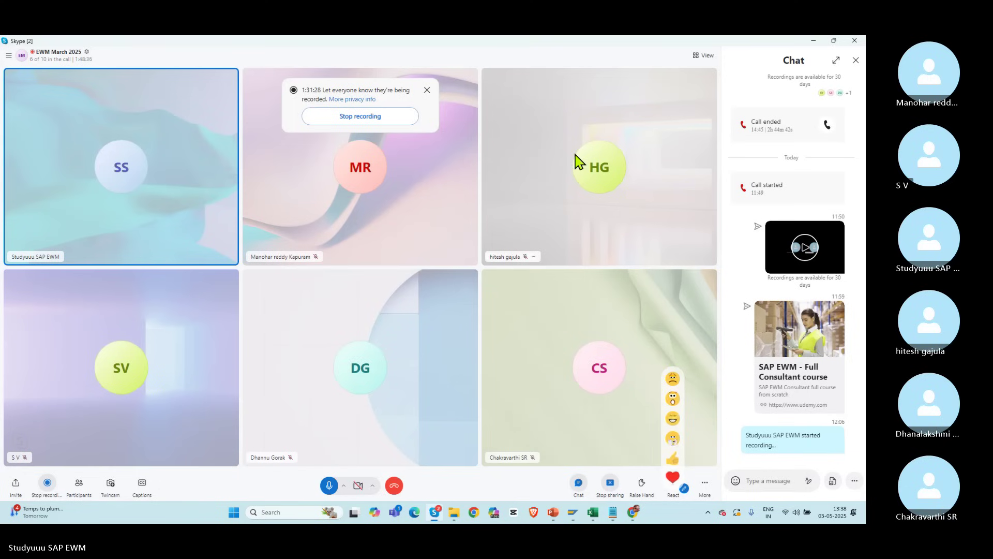
Step: Show the warehouse monitor, then bring up the March EWM Class presentation at slide 50
key(alt+Tab)
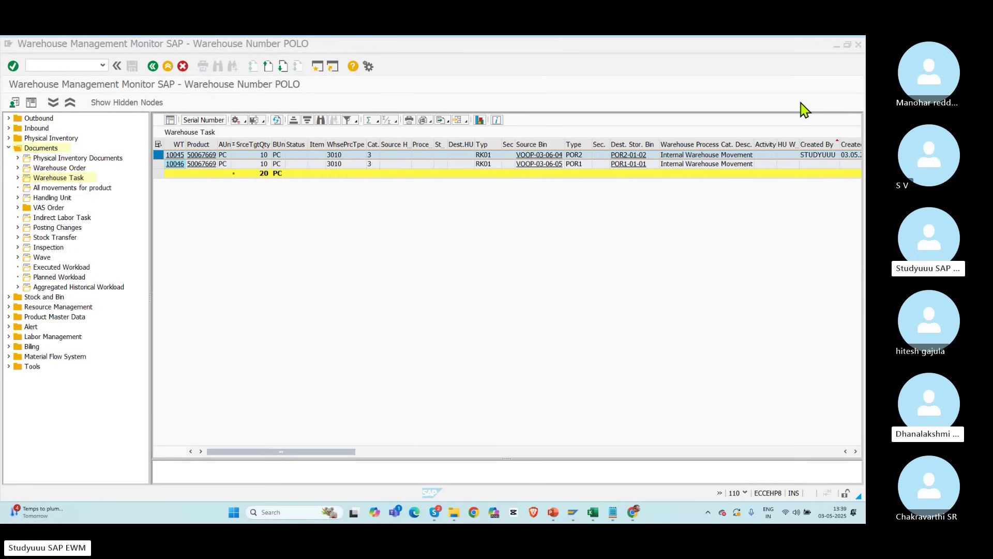
key(alt+Tab)
key(alt+Tab)
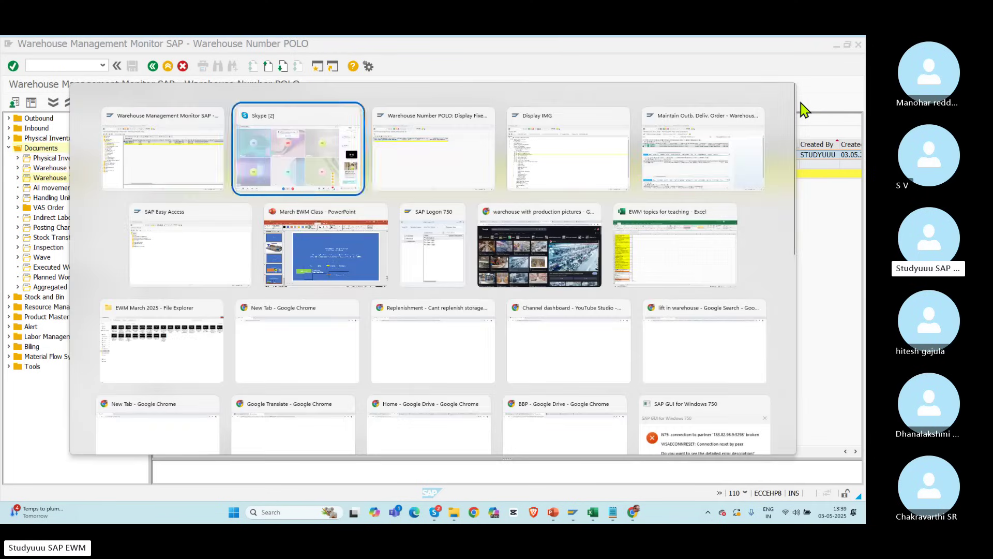
key(alt+Tab)
key(alt+Tab)
key(alt+Tab)
key(alt+Tab)
key(alt+Tab)
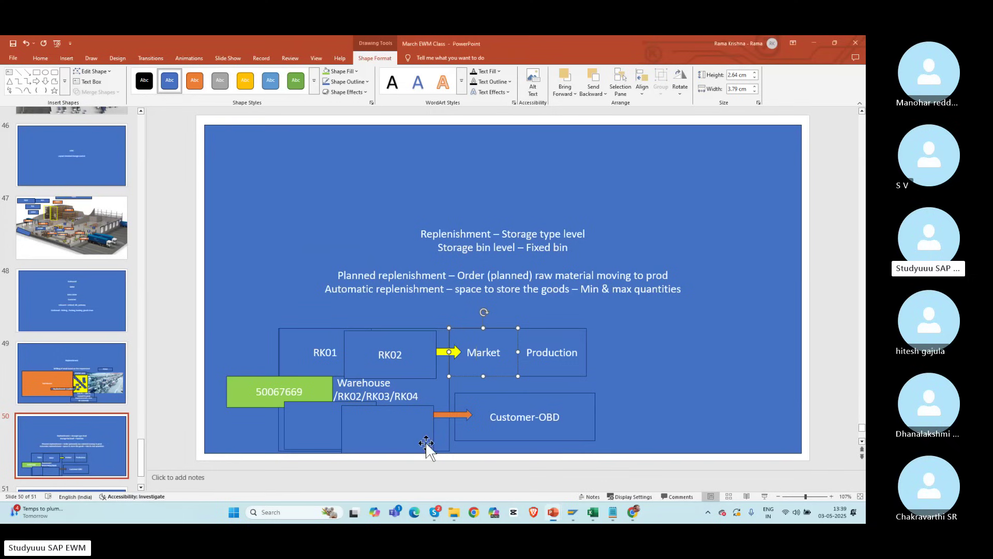
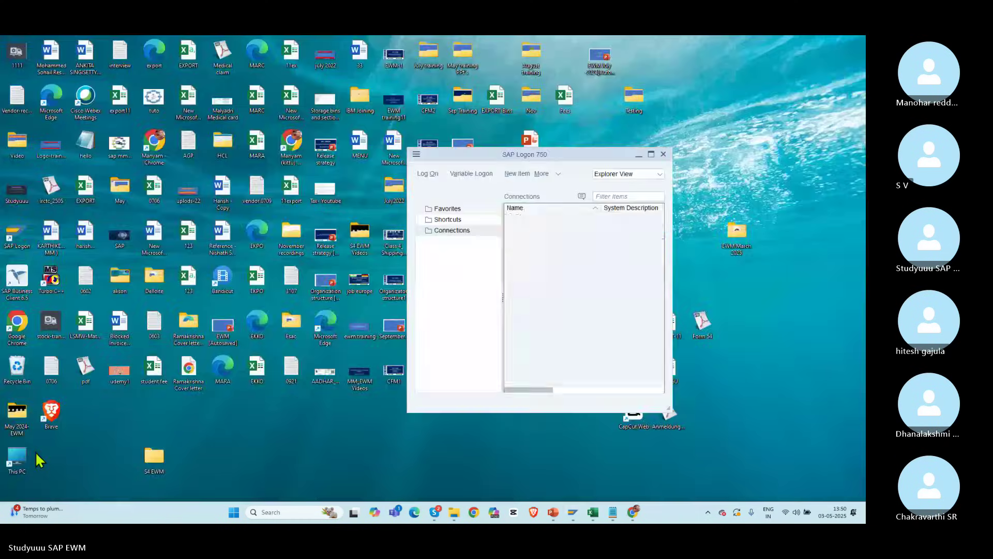
Step: Log on to the EWM-N75 system with the user name and password
click(35, 451)
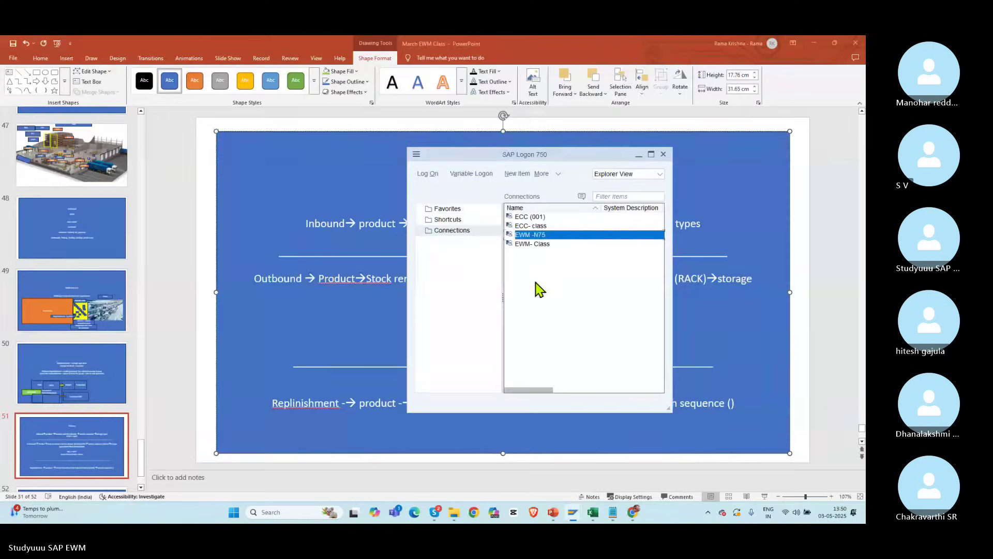
double_click(535, 237)
text(s)
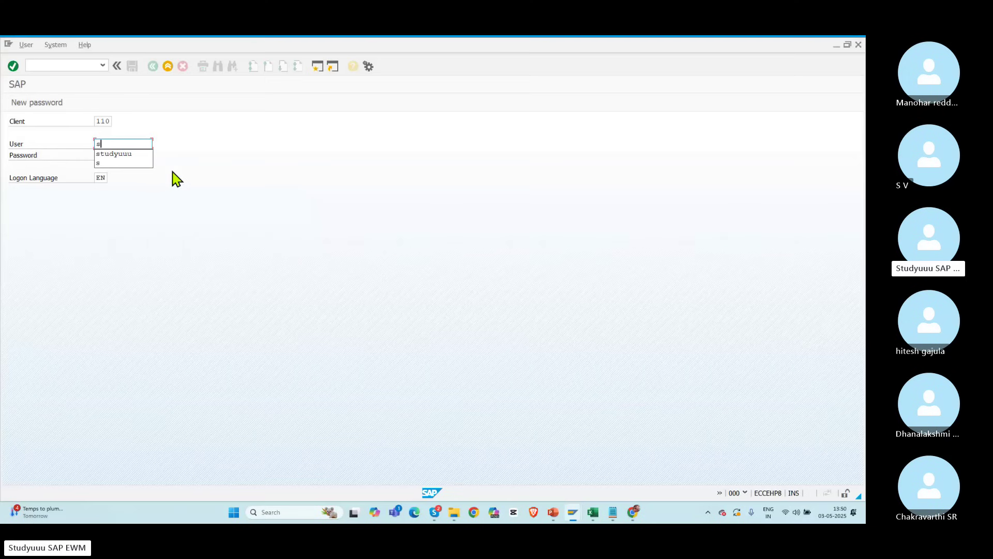
key(Tab)
text(***)
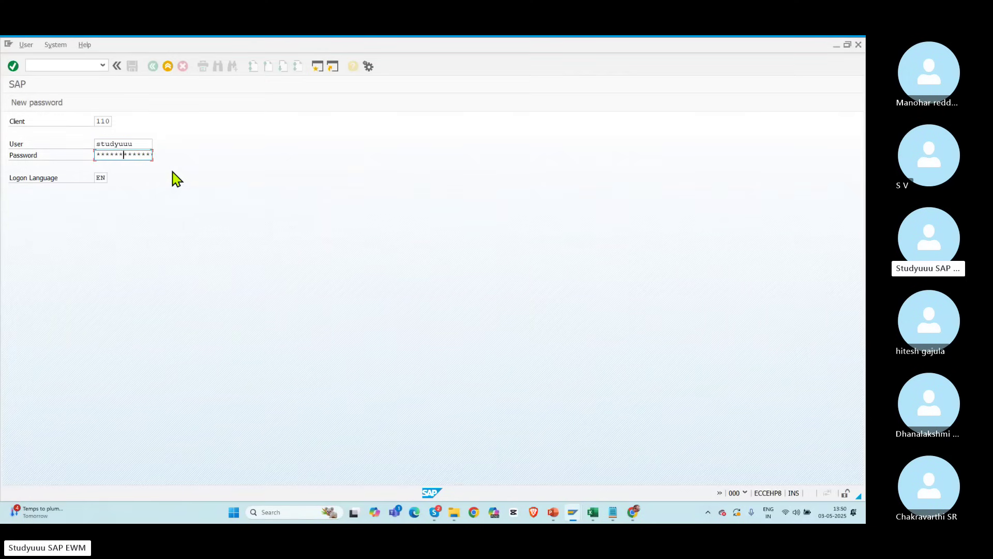
key(Return)
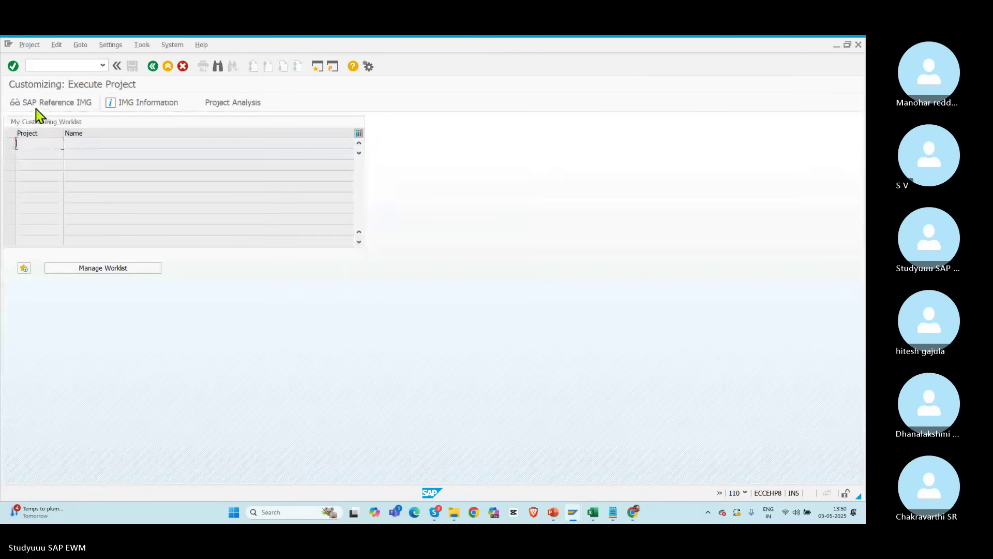
Step: Open the Goods Issue storage type search sequence in the IMG and position on warehouse POLO
click(36, 106)
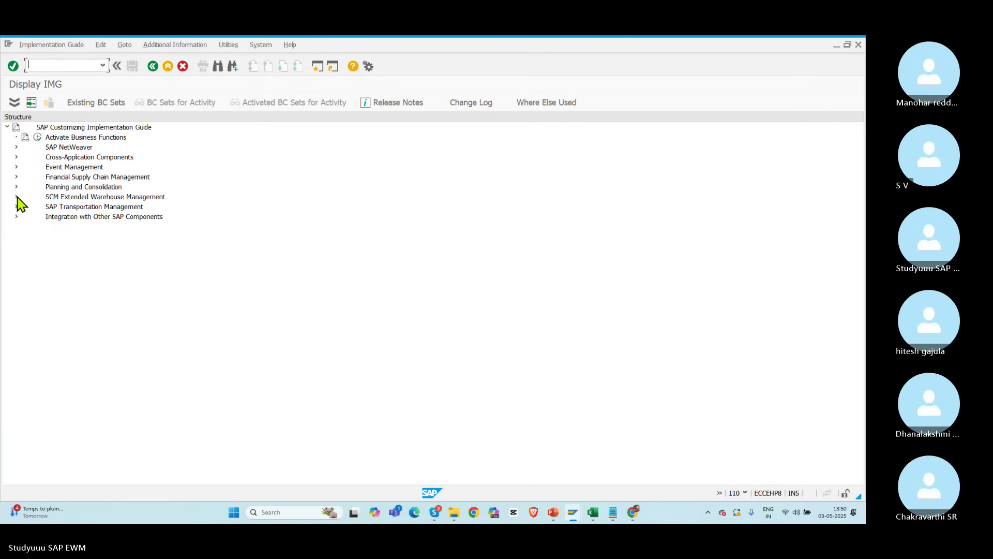
click(16, 196)
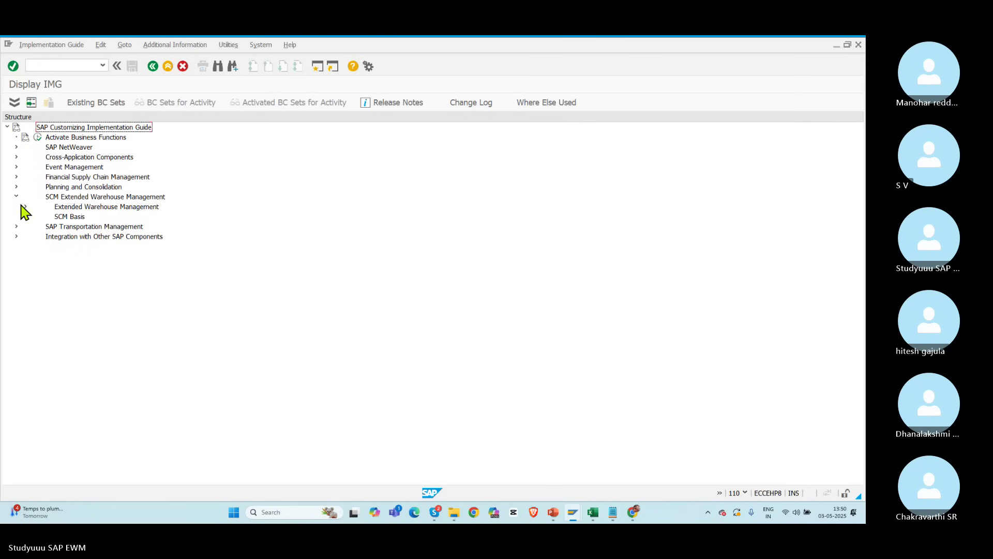
click(25, 206)
click(34, 237)
click(42, 246)
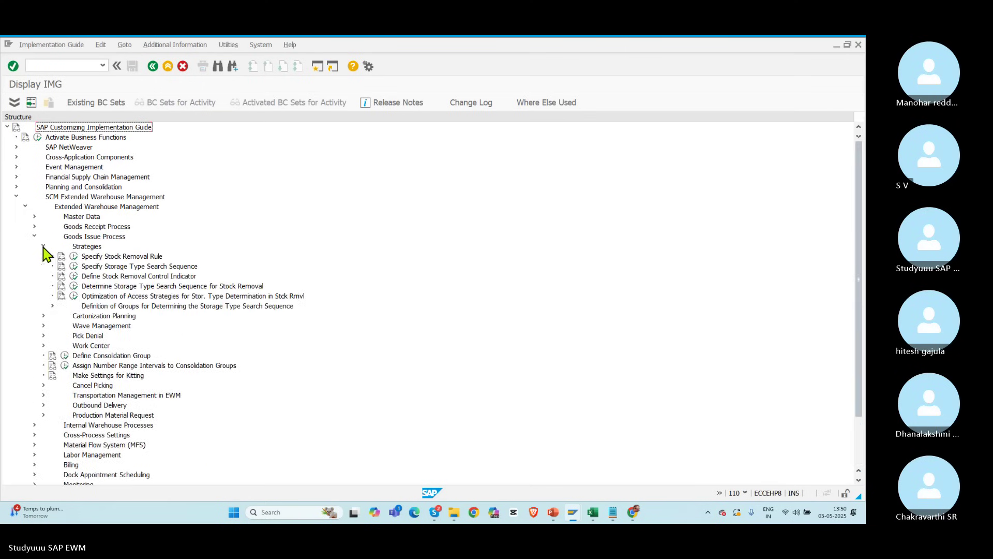
click(74, 287)
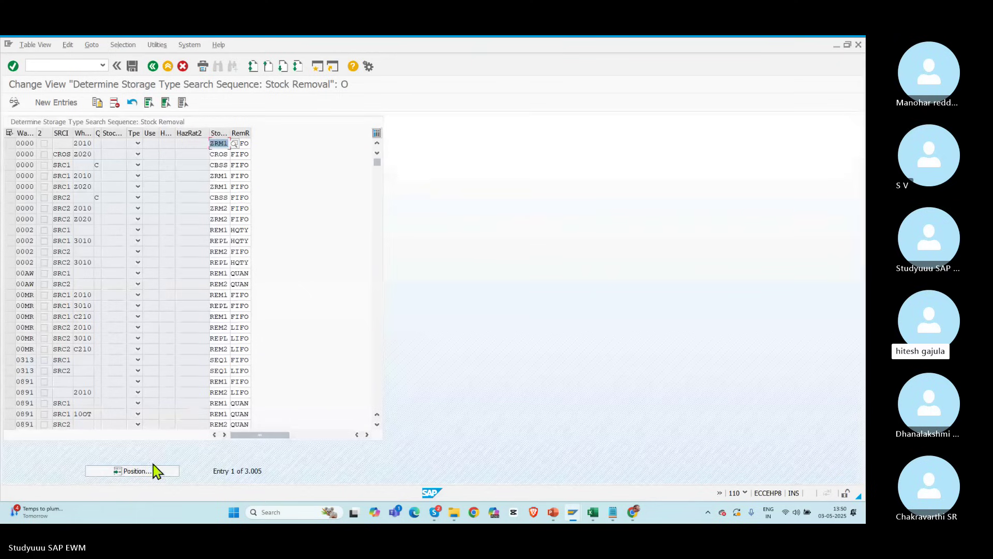
click(145, 472)
text(POLO)
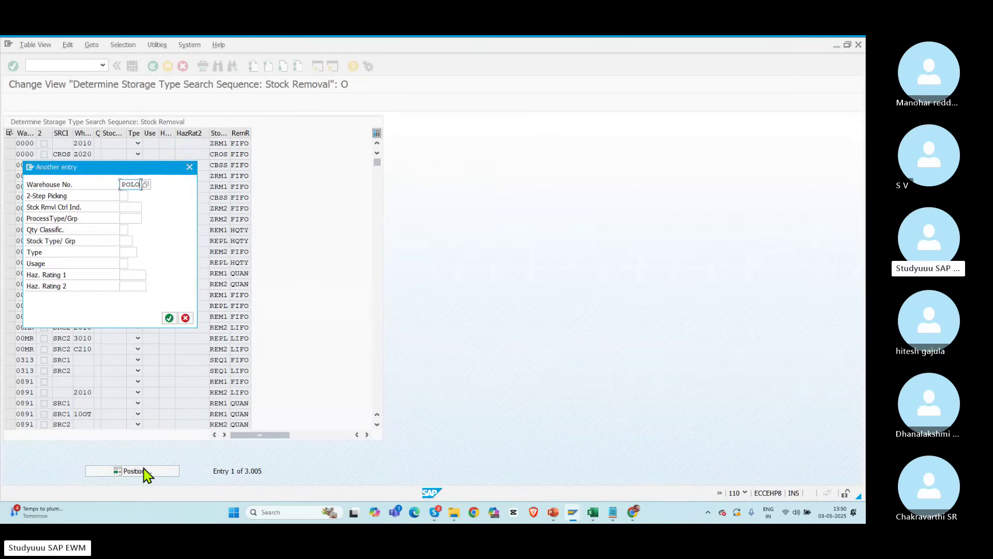
key(Return)
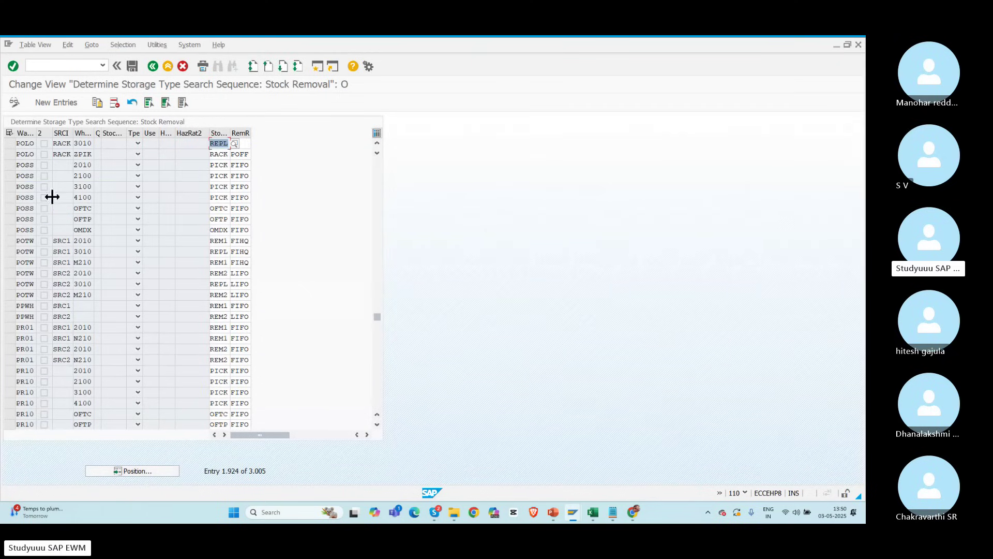
double_click(75, 144)
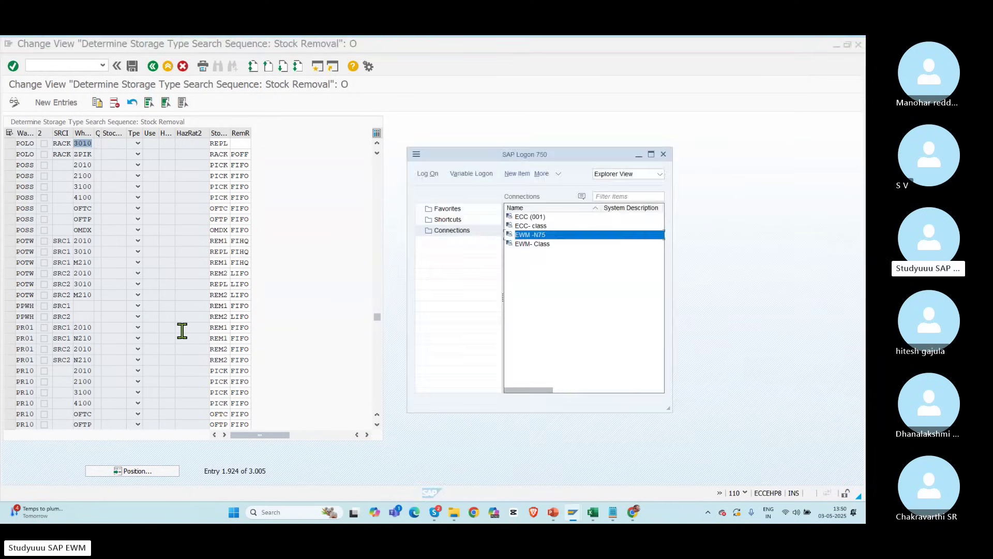
Step: On the slide, add 'REPL->storage types' inside the search sequence parentheses
key(alt+Tab)
click(731, 402)
text(REPL)
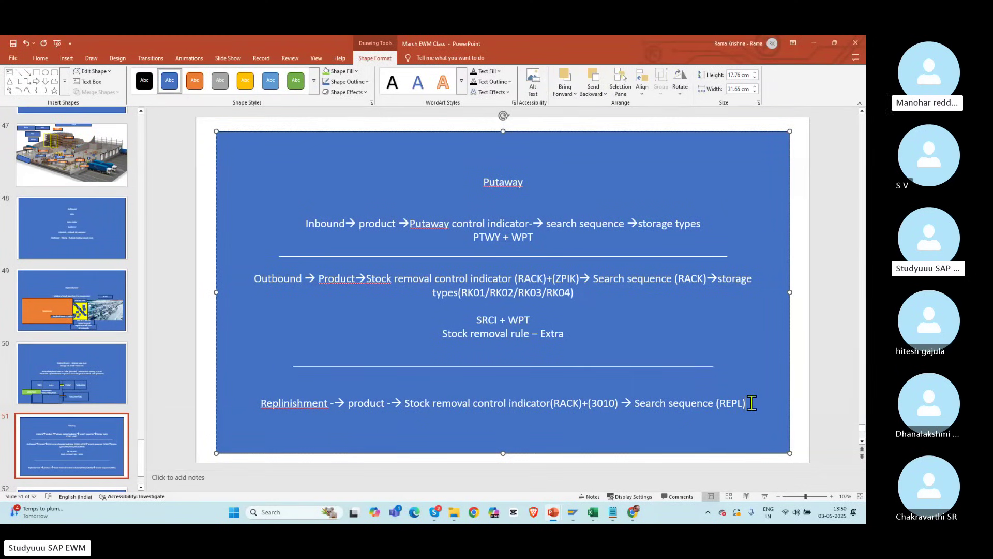
text(--)
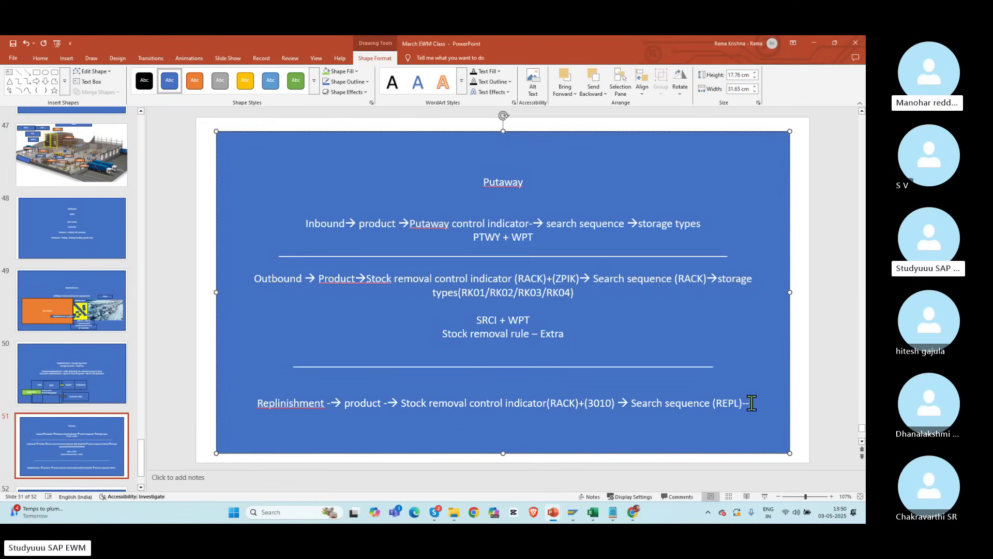
text(>s)
text(torage tz)
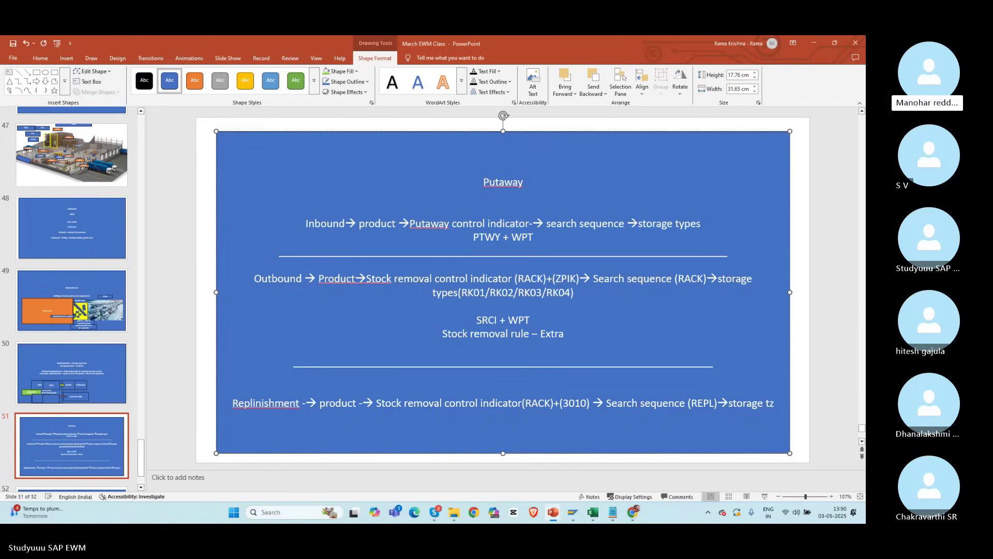
key(BackSpace)
text(ypes)
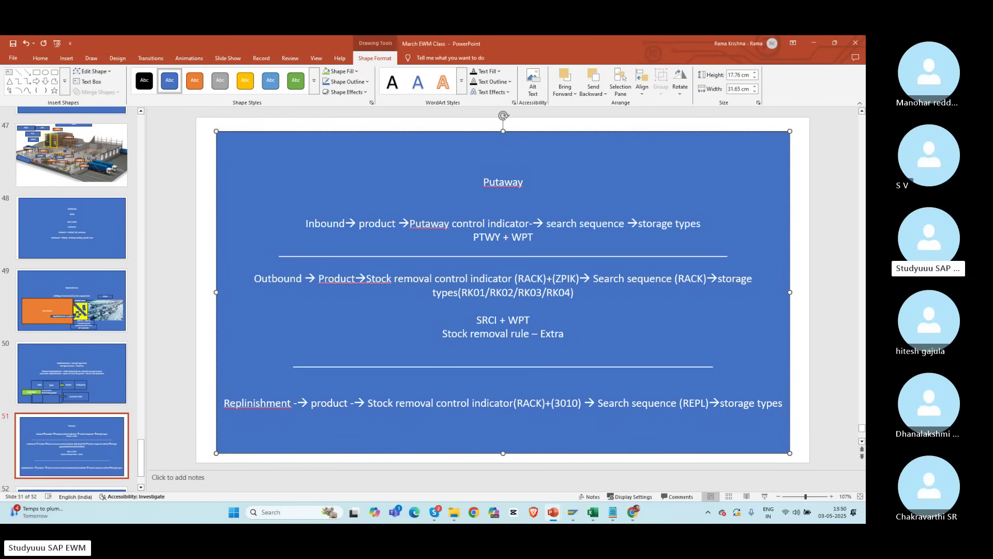
Step: Add a new line with the storage types (RK01/RK02) below the replenishment line
key(Return)
text(())
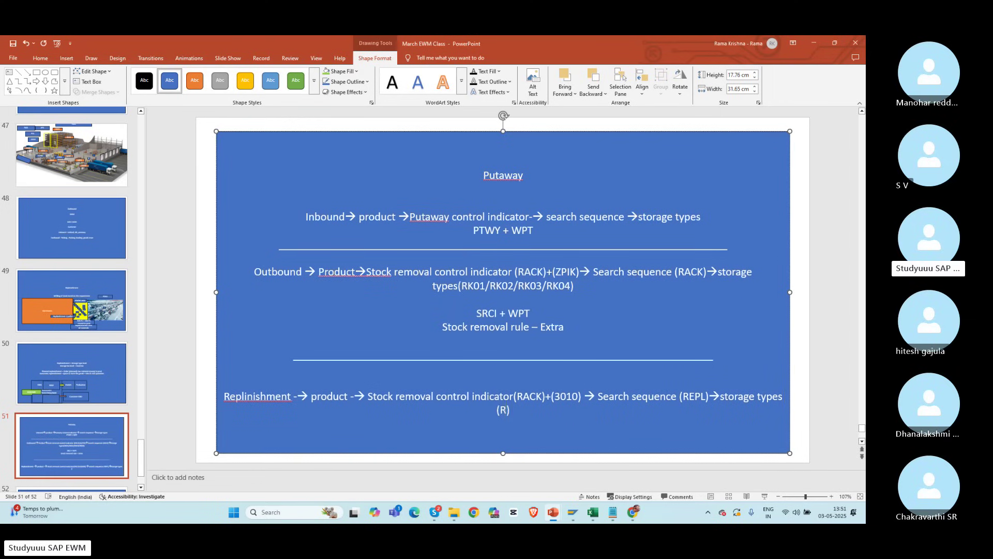
text(RK01/RK02)
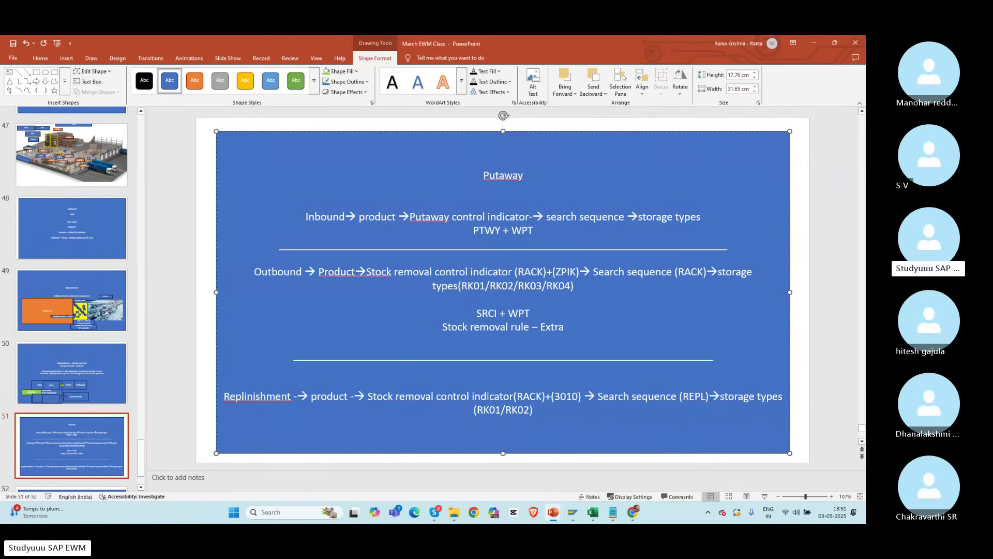
key(Return)
key(Return)
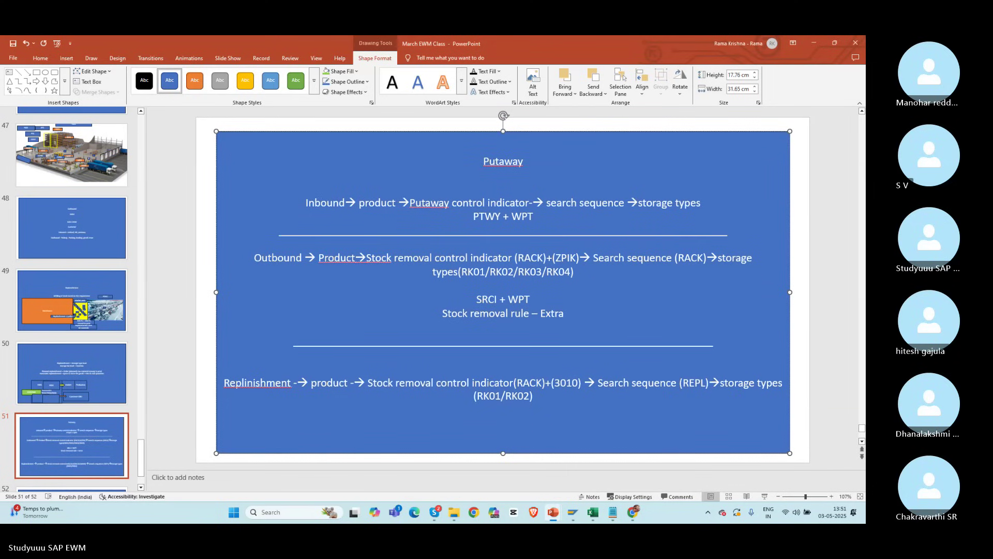
Step: Correct 'Replinishment' to 'Replenishment' and add an opening parenthesis in the putaway text
right_click(256, 383)
click(288, 388)
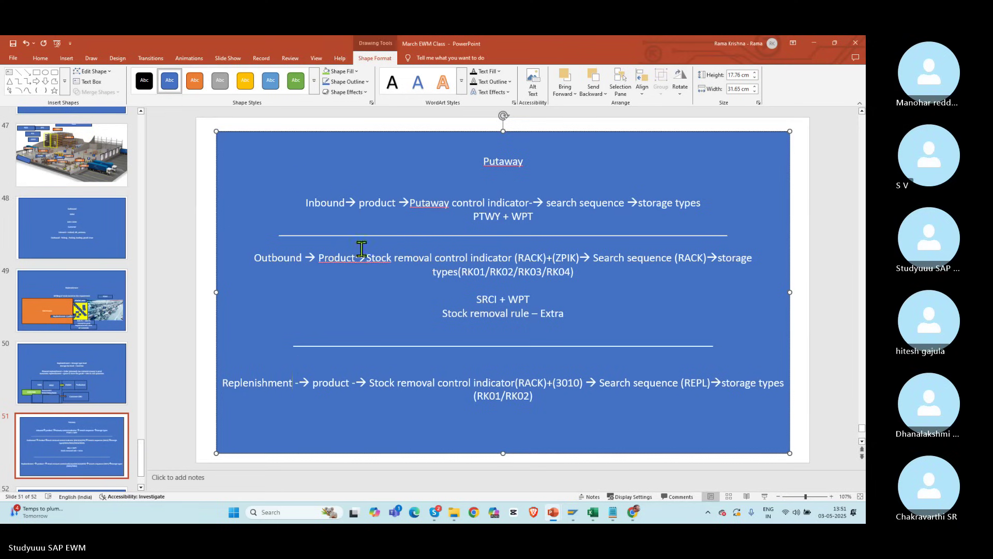
drag(306, 203, 533, 217)
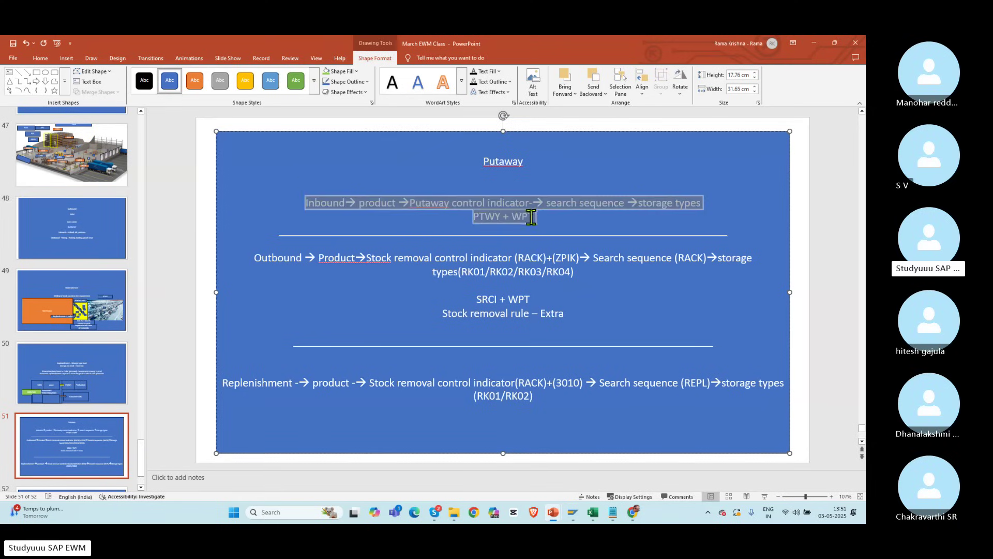
click(439, 208)
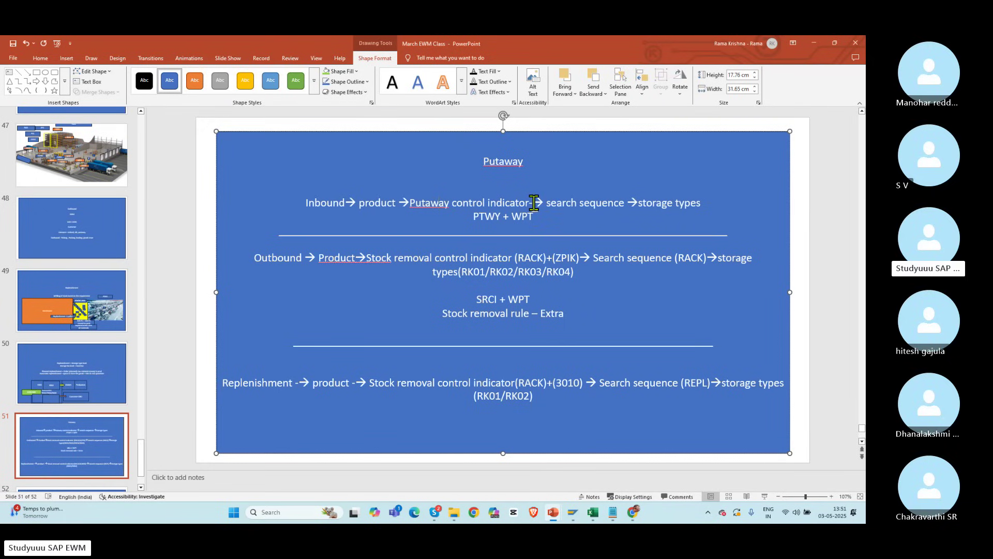
text(()
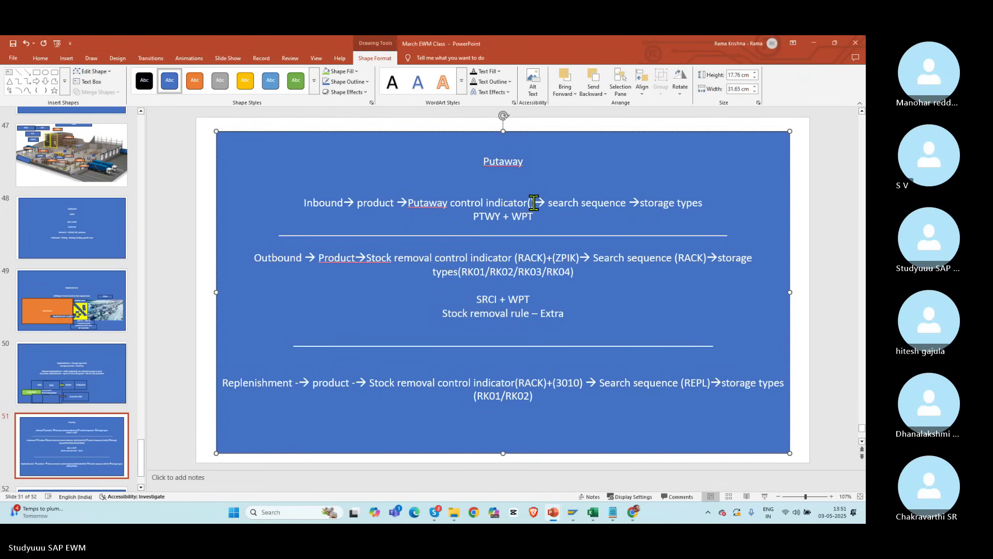
key(alt+Tab)
key(alt+Tab)
key(alt+Tab)
key(alt+Tab)
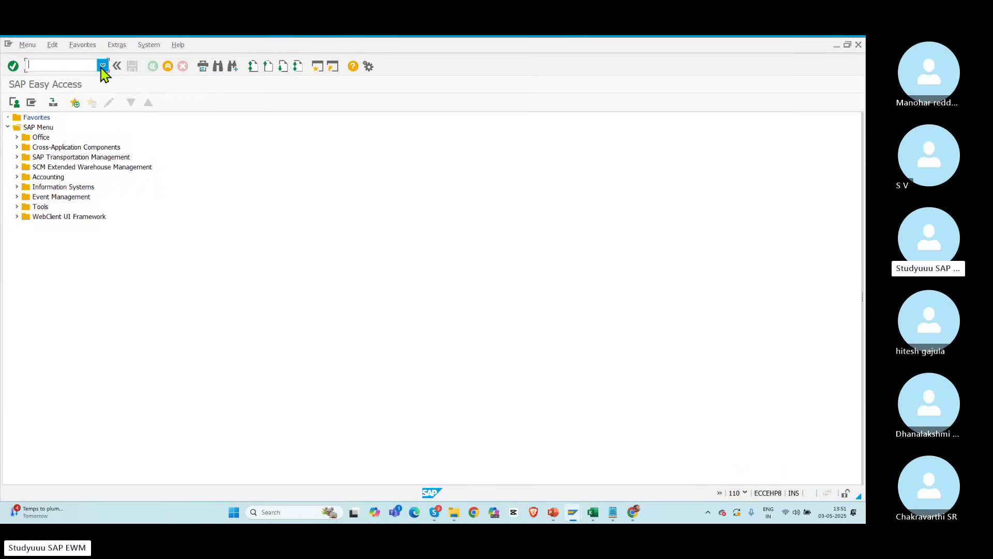
Step: Start inbound delivery maintenance /n/scwm/prd from the transaction history and dismiss the log
click(103, 65)
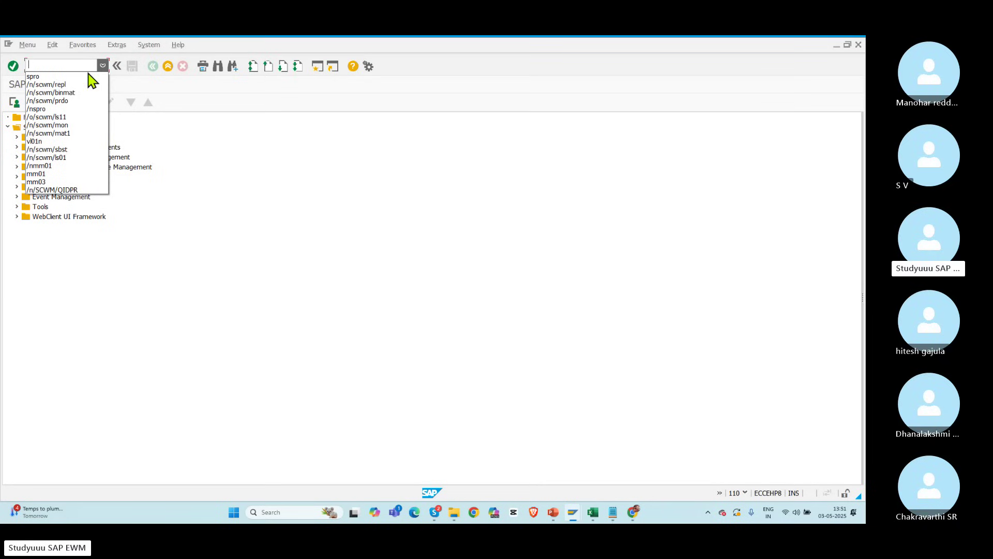
click(62, 158)
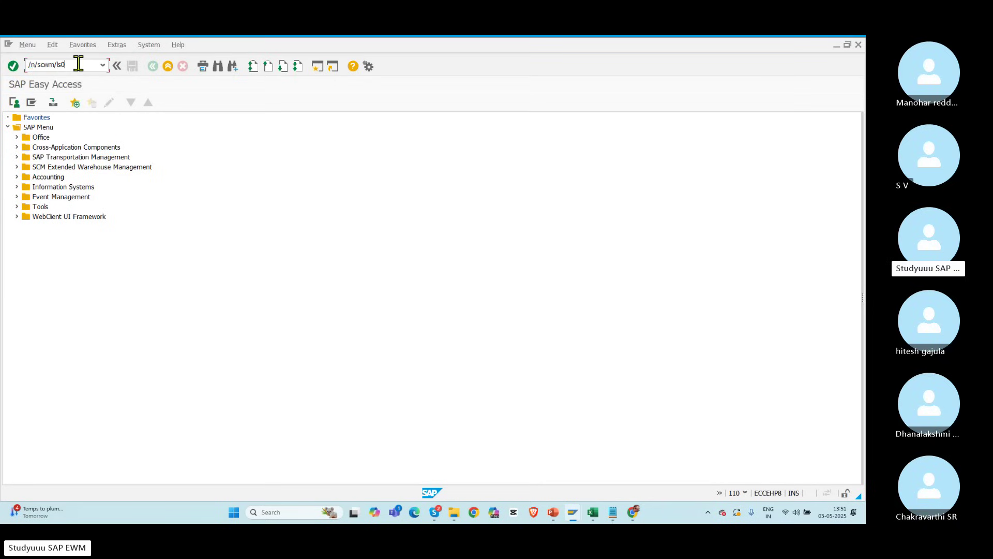
key(BackSpace)
key(BackSpace)
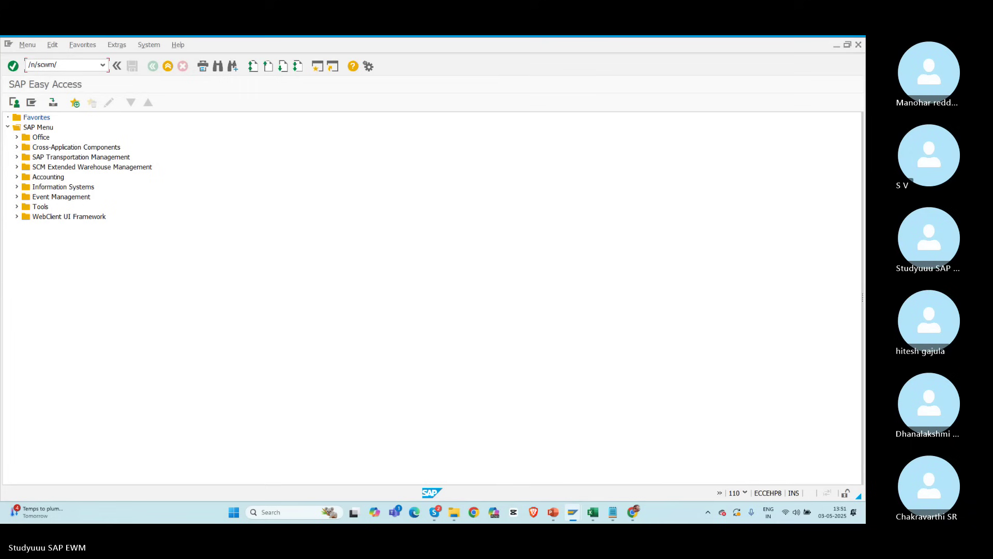
text(prd)
key(Return)
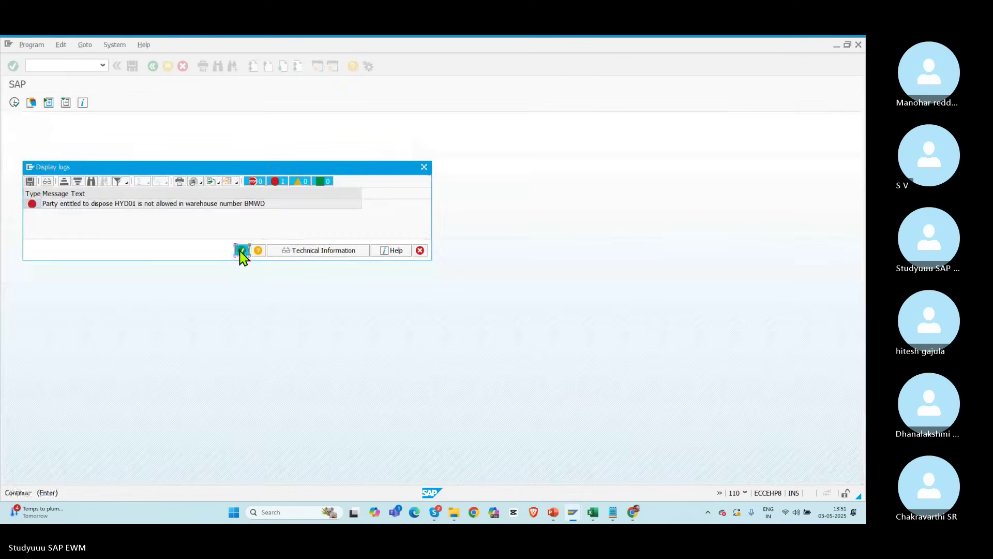
click(242, 251)
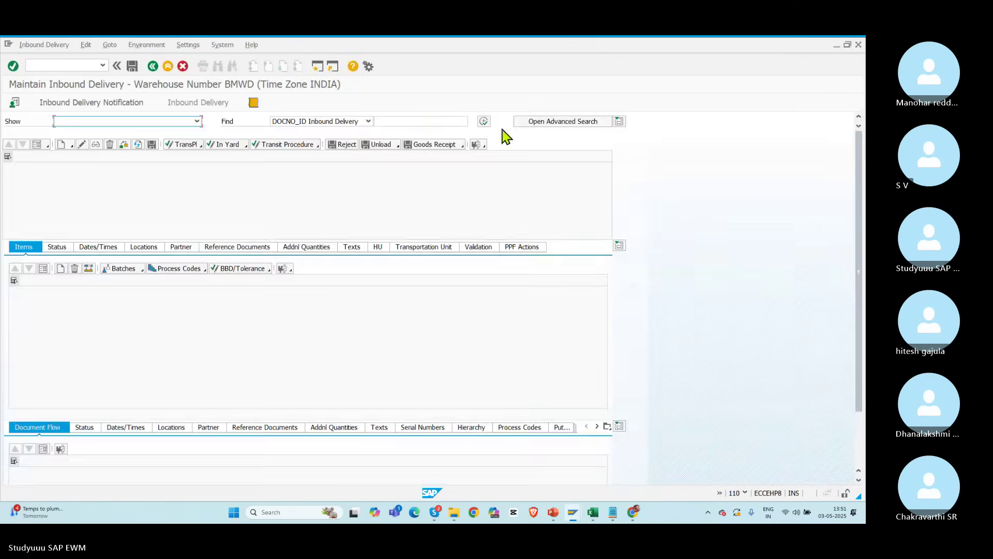
click(484, 121)
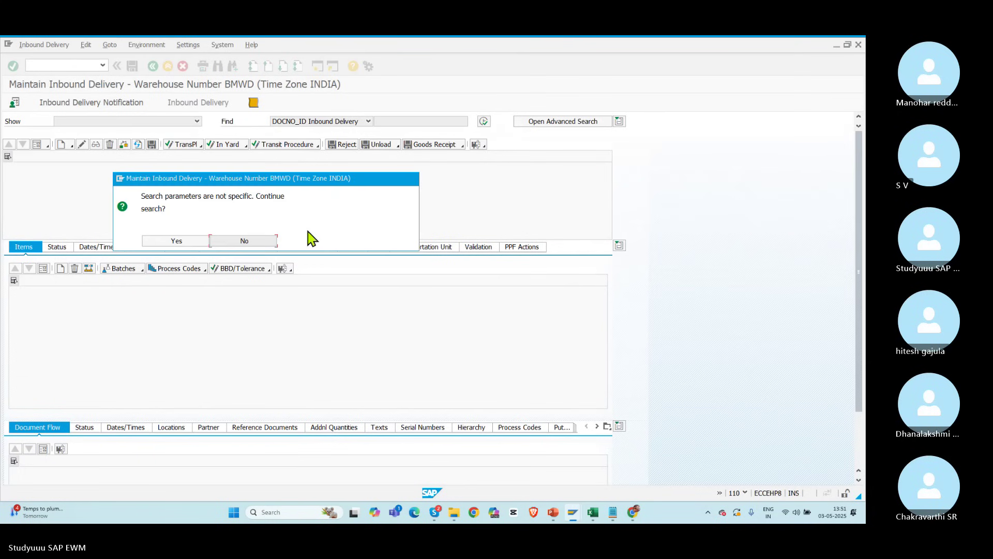
click(179, 242)
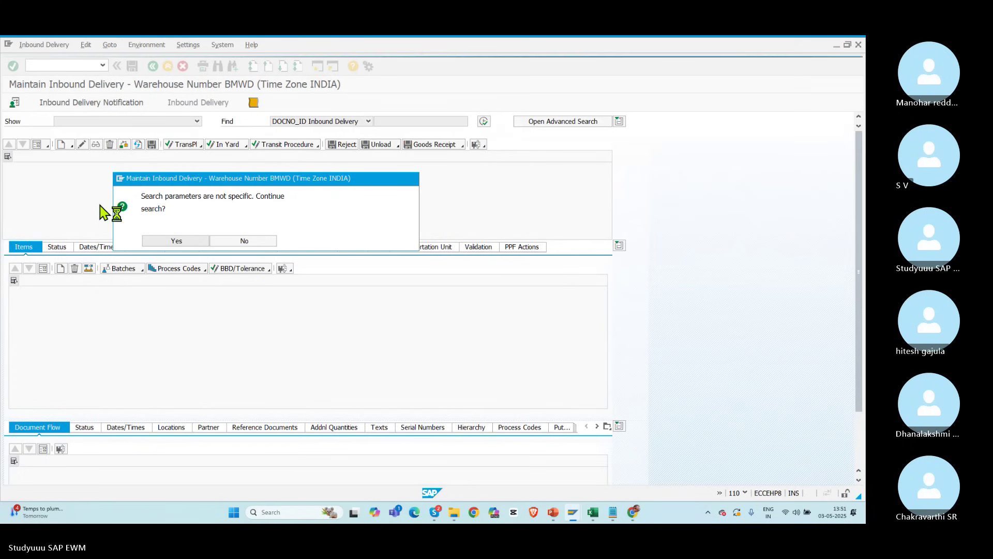
click(11, 209)
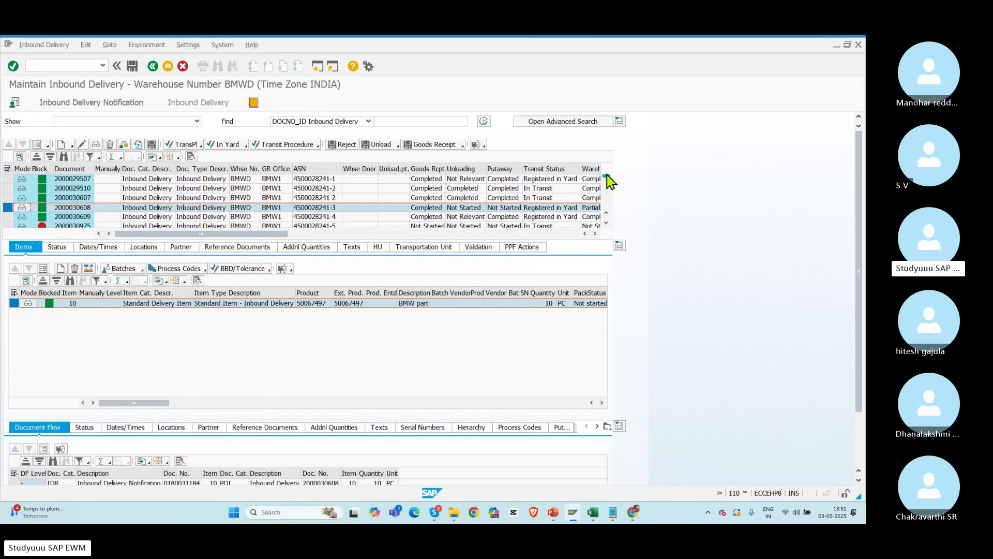
drag(603, 231, 602, 233)
click(9, 217)
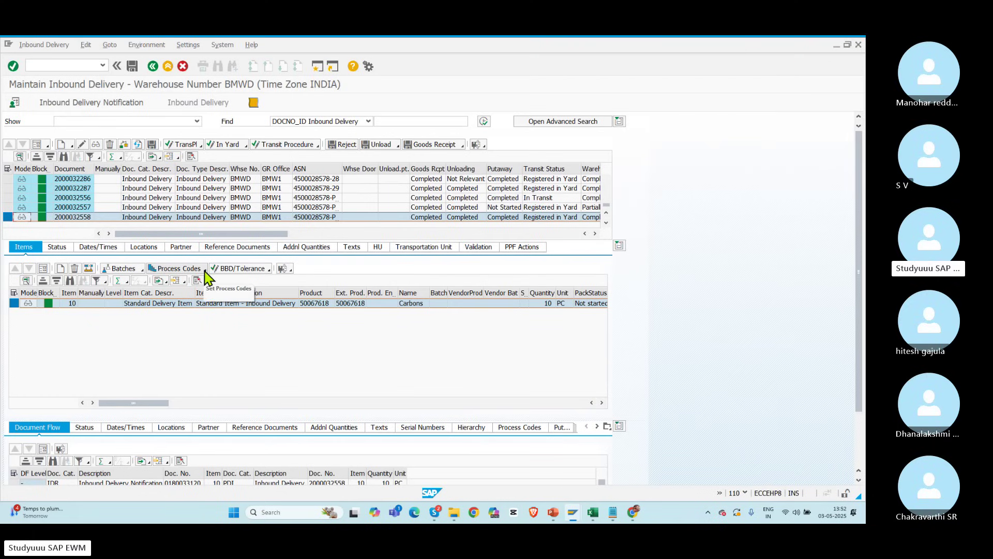
click(284, 269)
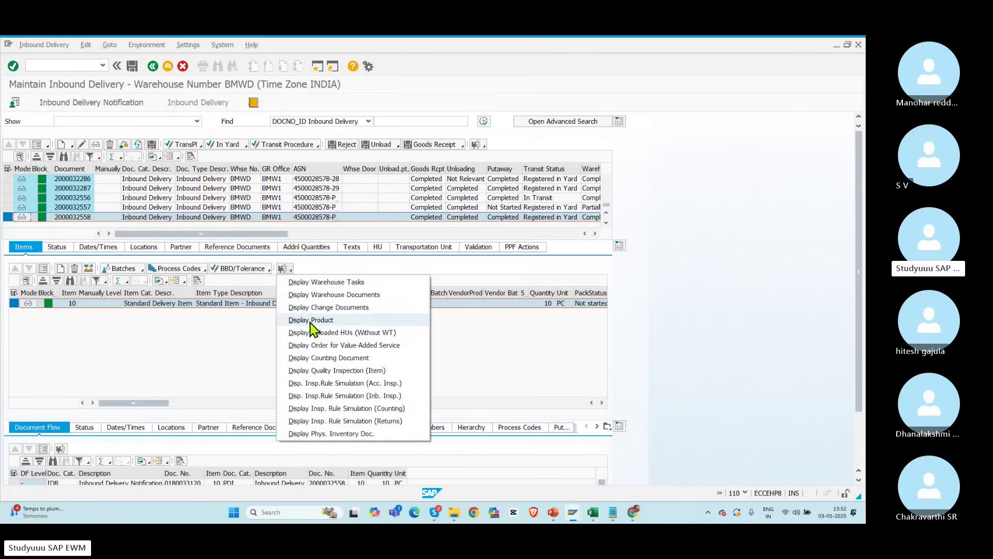
Step: Display the Carbons product's warehouse data showing putaway control PUT2, then go back
click(311, 320)
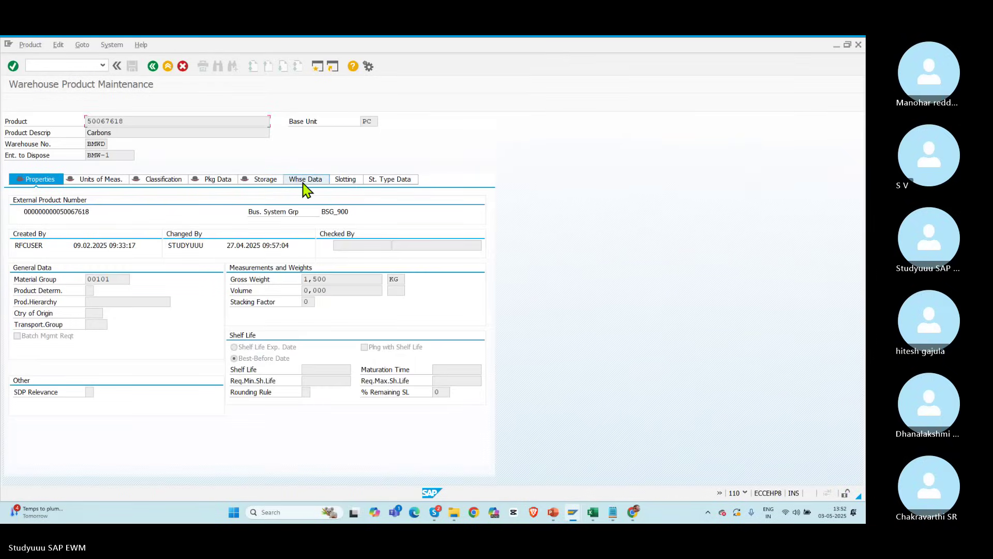
click(305, 179)
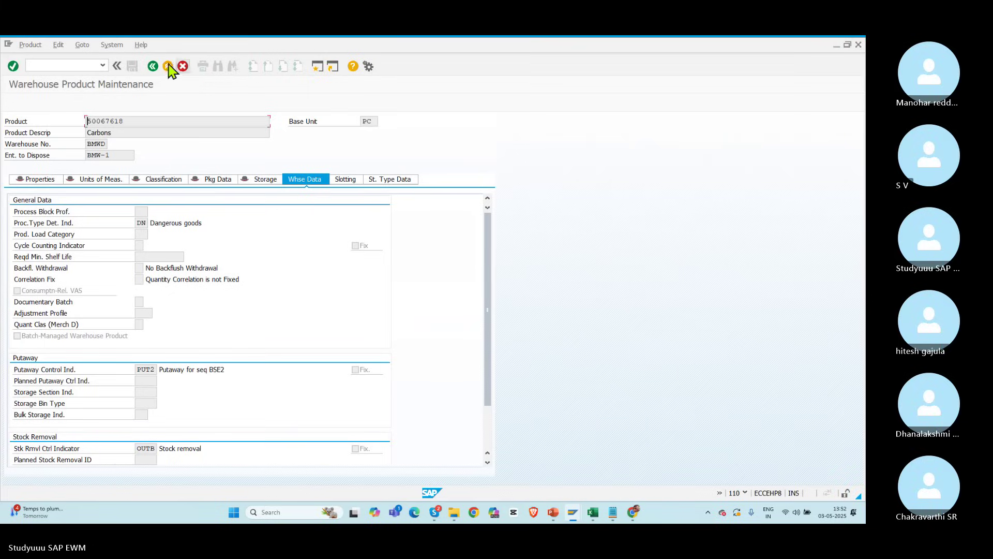
click(154, 66)
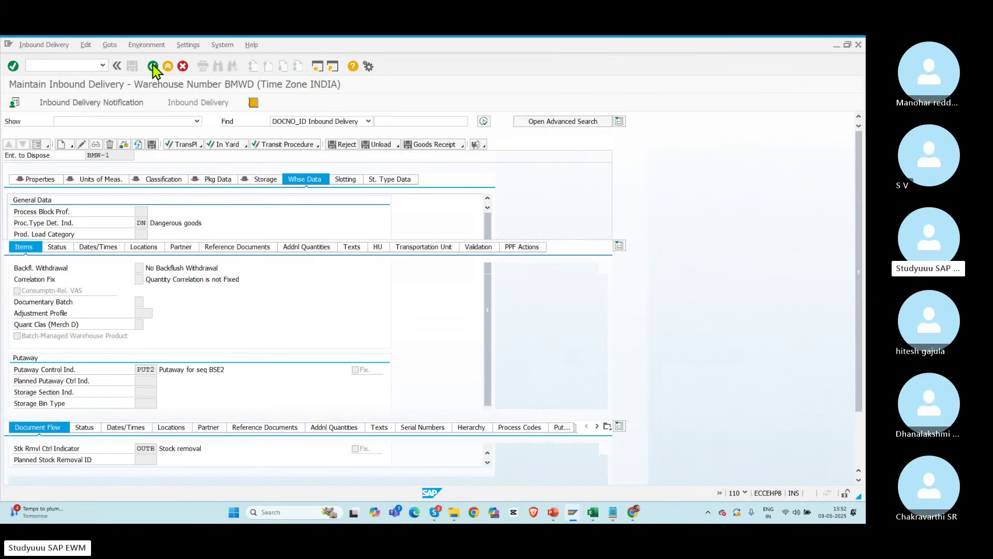
Step: Return to the menu and run the outbound delivery order transaction /n/scwm/prdo
click(154, 67)
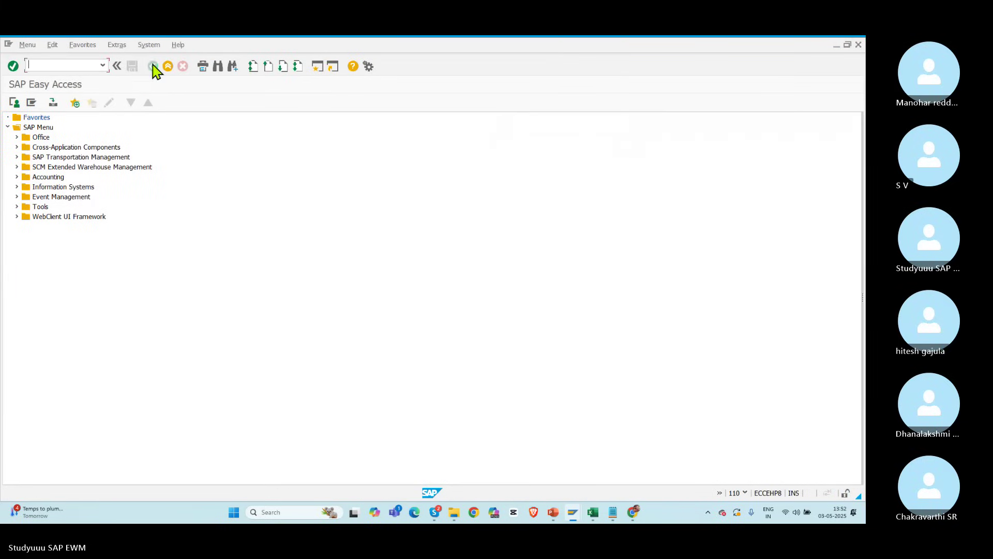
click(102, 65)
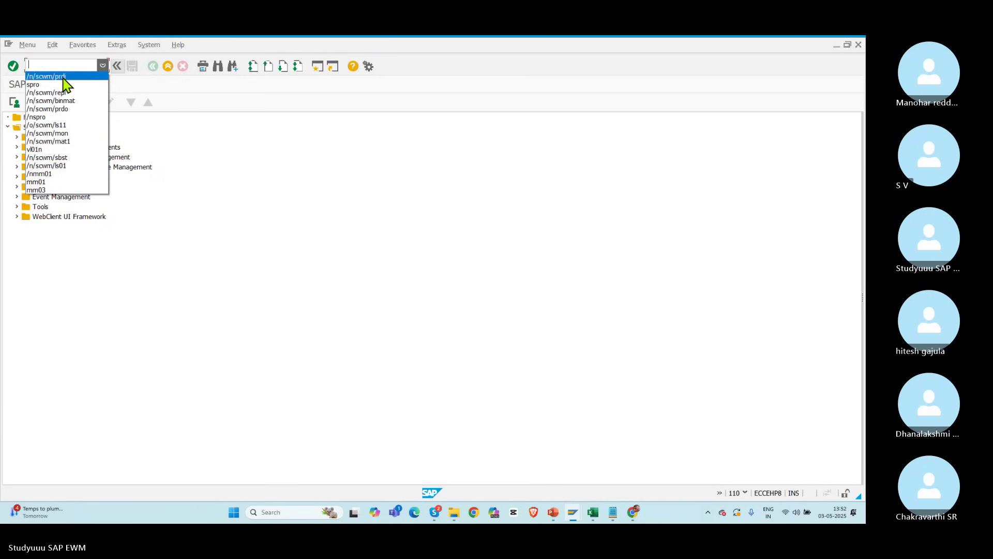
click(64, 83)
click(76, 66)
text(o)
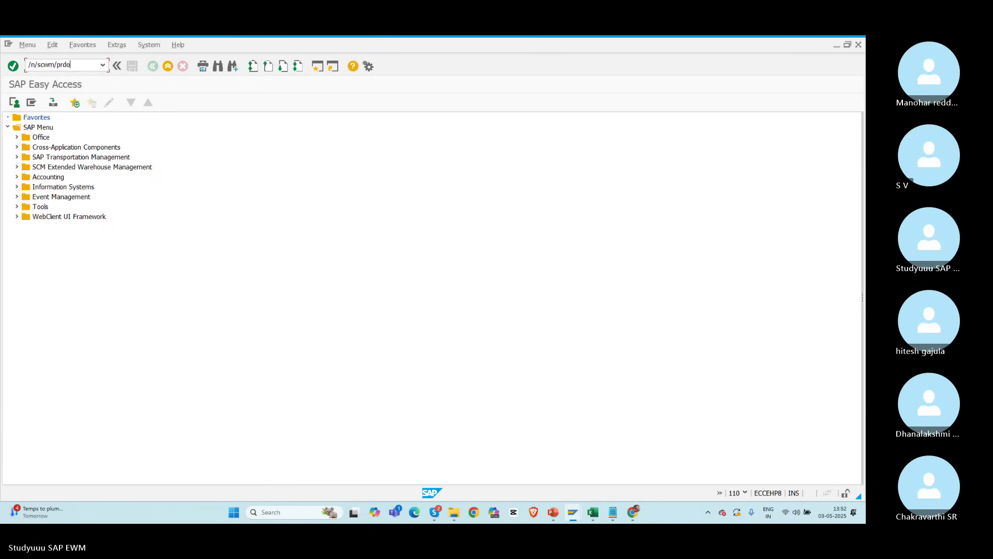
key(Return)
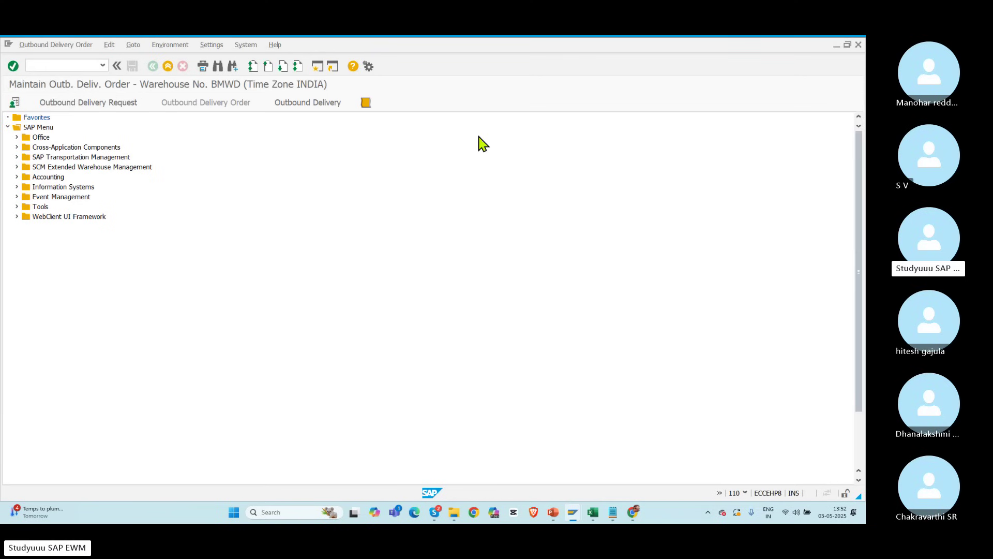
Step: Set POLO as the default warehouse and list all its outbound delivery orders
click(483, 122)
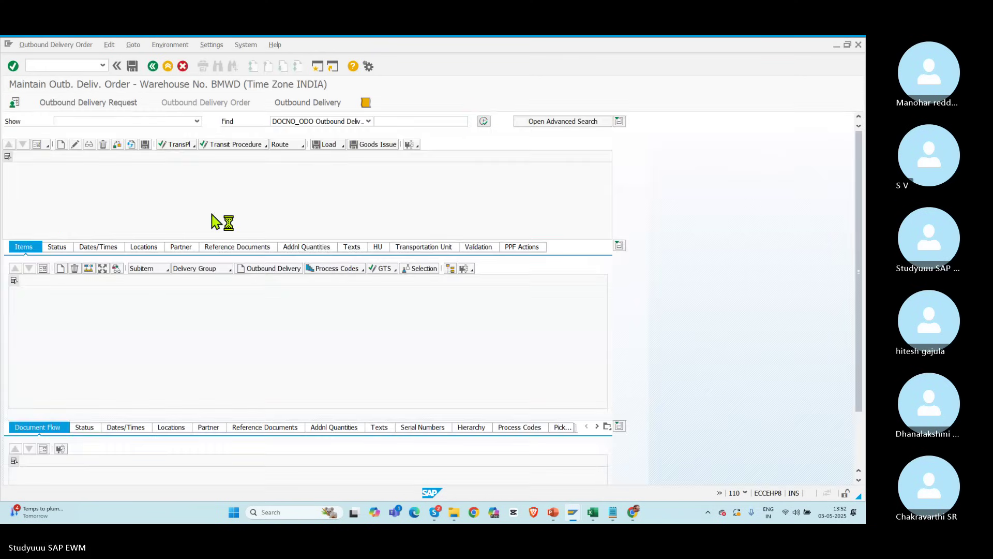
click(244, 241)
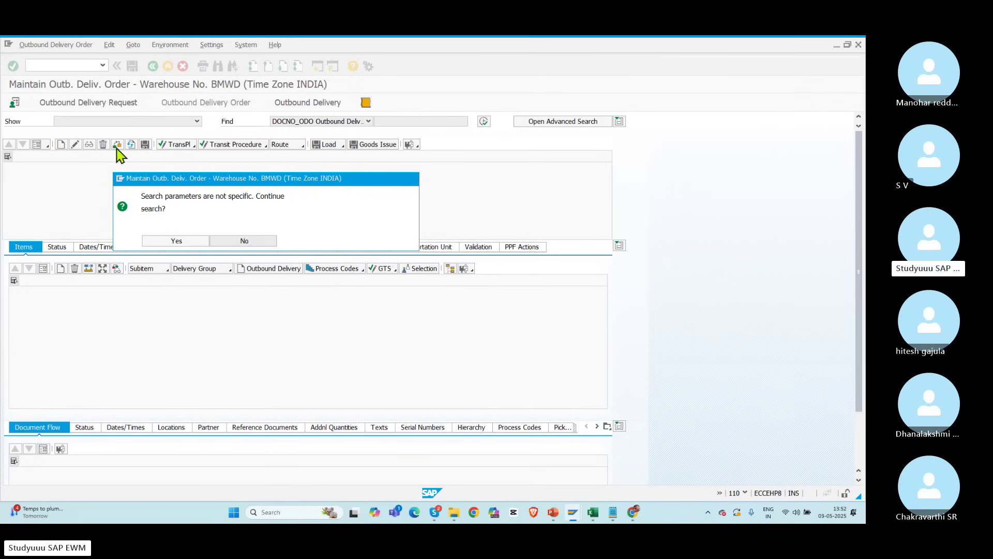
click(14, 103)
text(POLO)
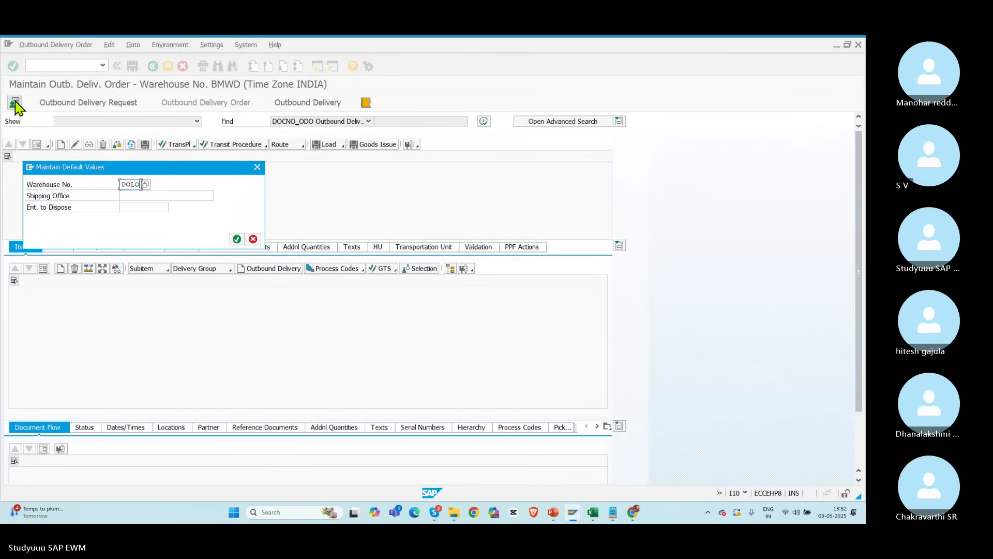
key(Return)
click(483, 122)
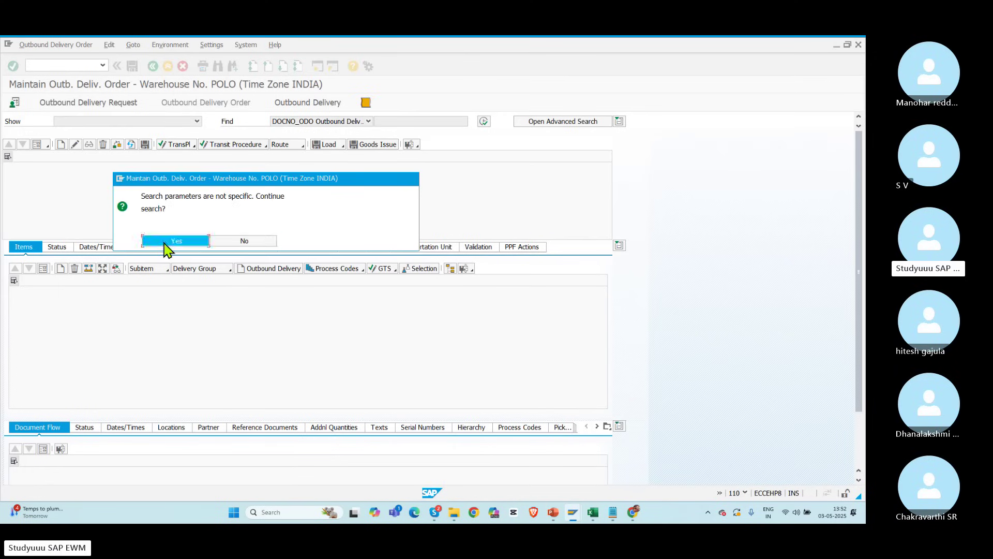
click(170, 241)
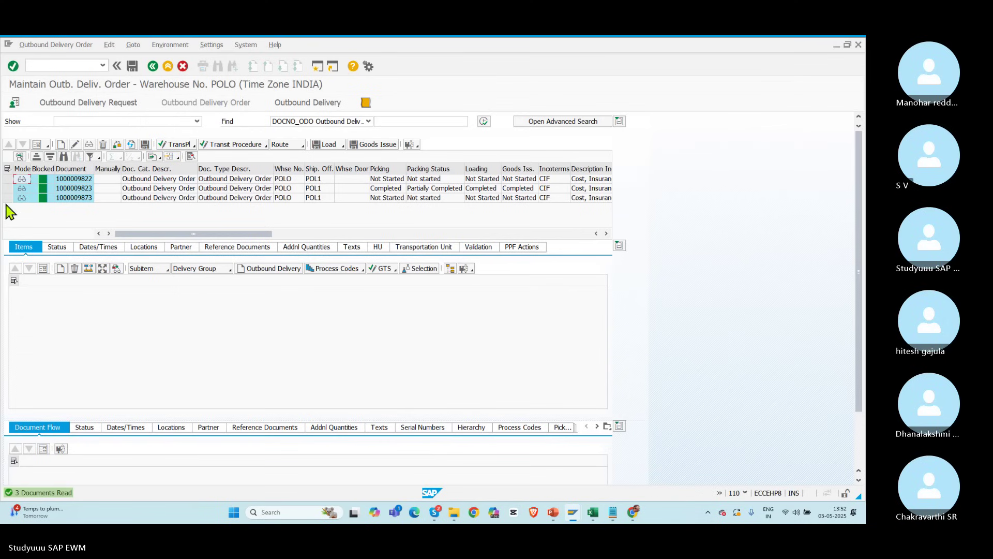
click(8, 198)
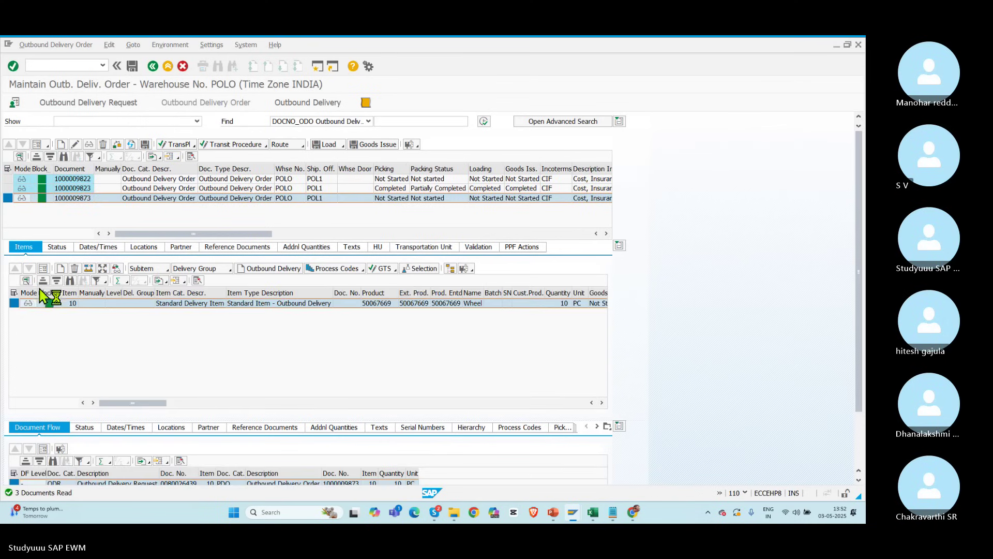
click(469, 270)
click(504, 320)
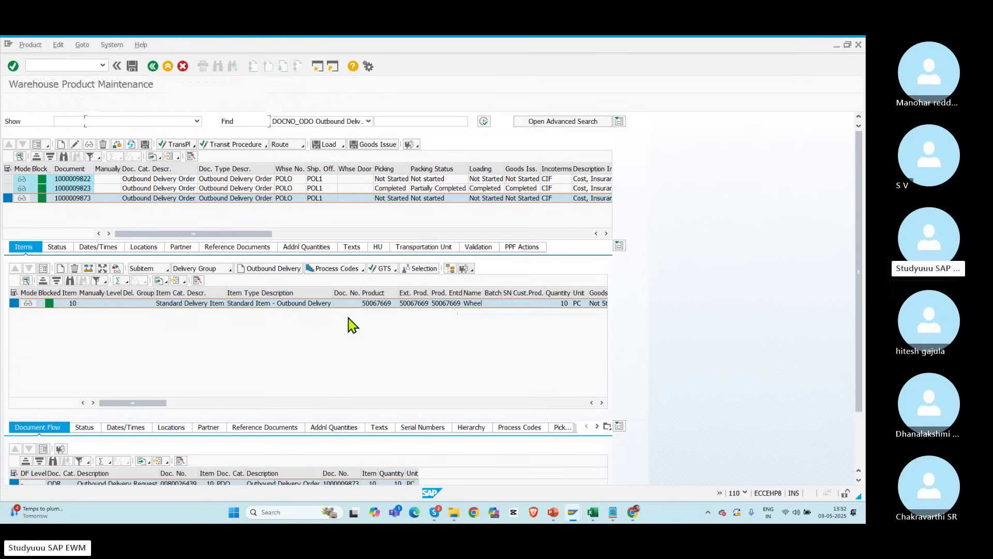
click(299, 181)
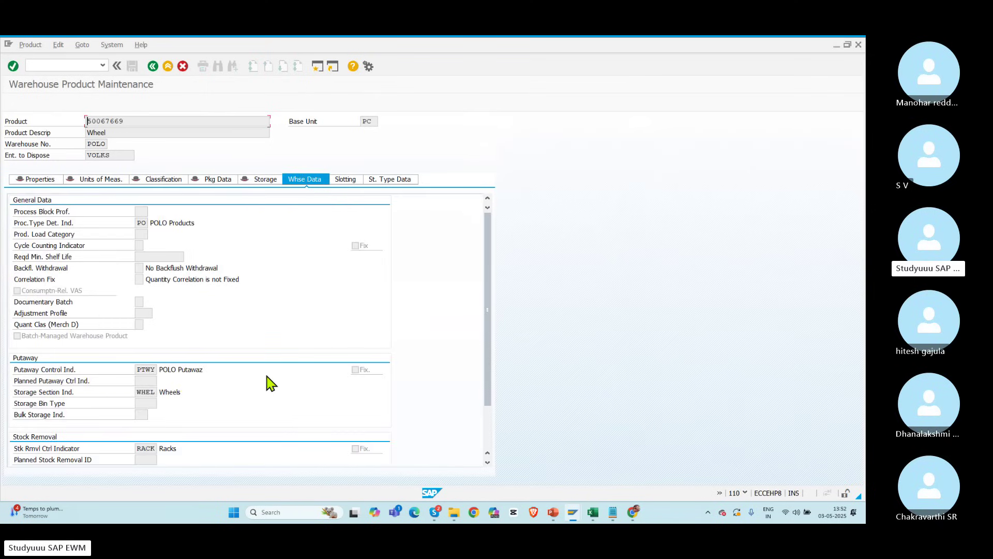
key(alt+Tab)
key(alt+Tab)
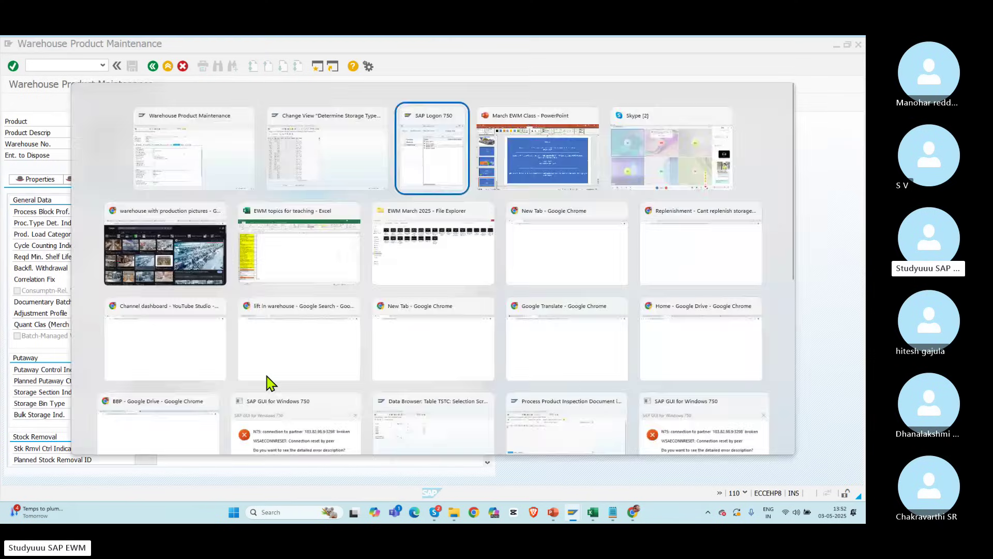
Step: Add PTWY to the slide, check it against the Wheel warehouse data, and return to the order
text(PTWY + WPT)
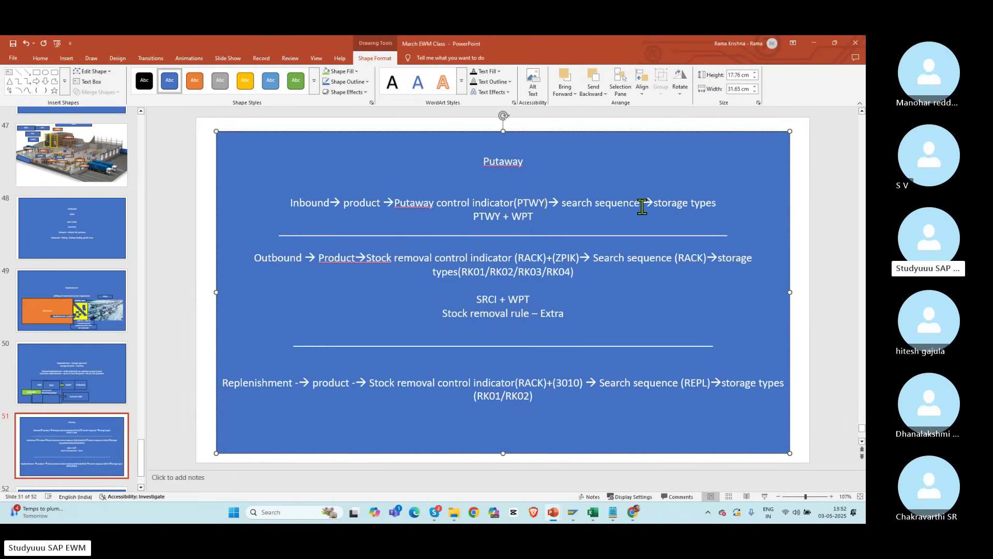
key(alt+Tab)
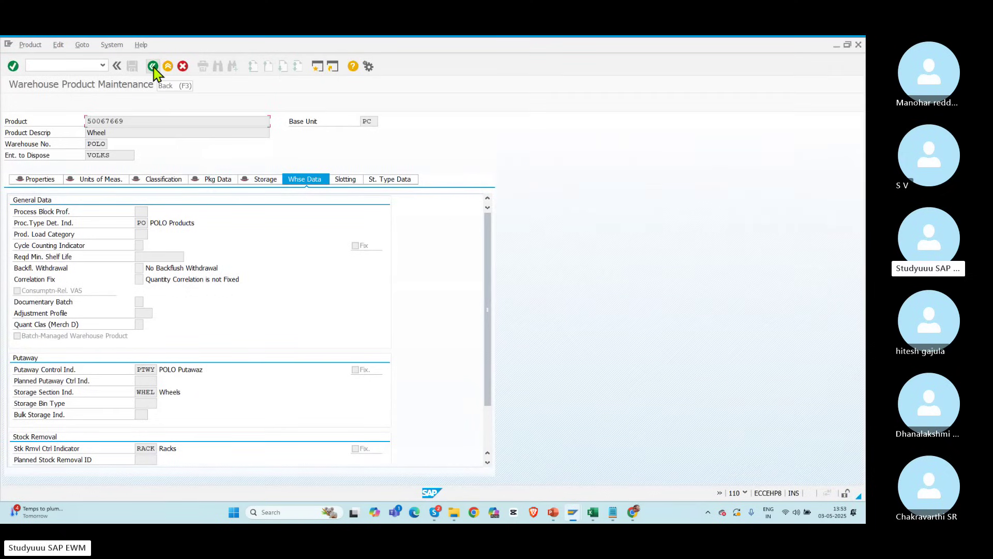
key(alt+Tab)
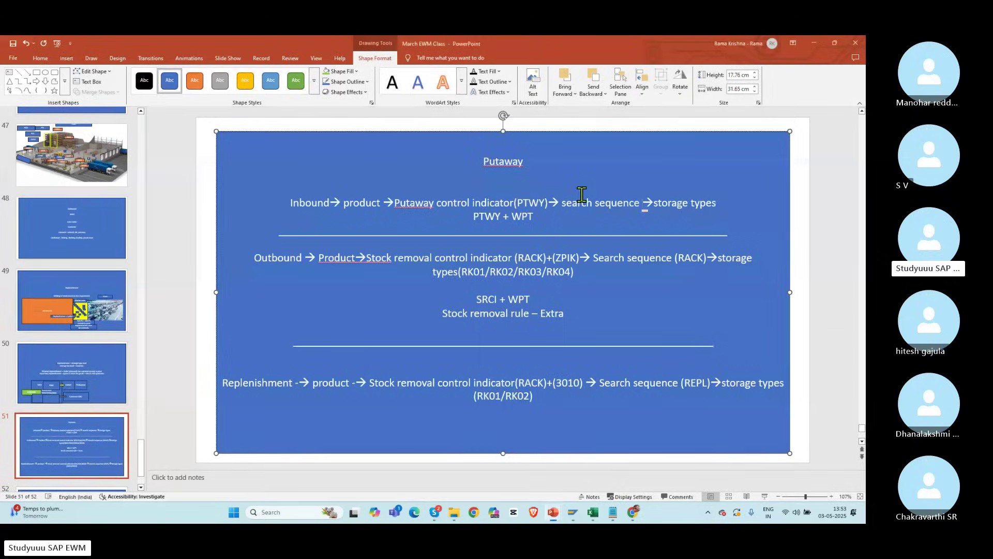
key(alt+Tab)
click(152, 68)
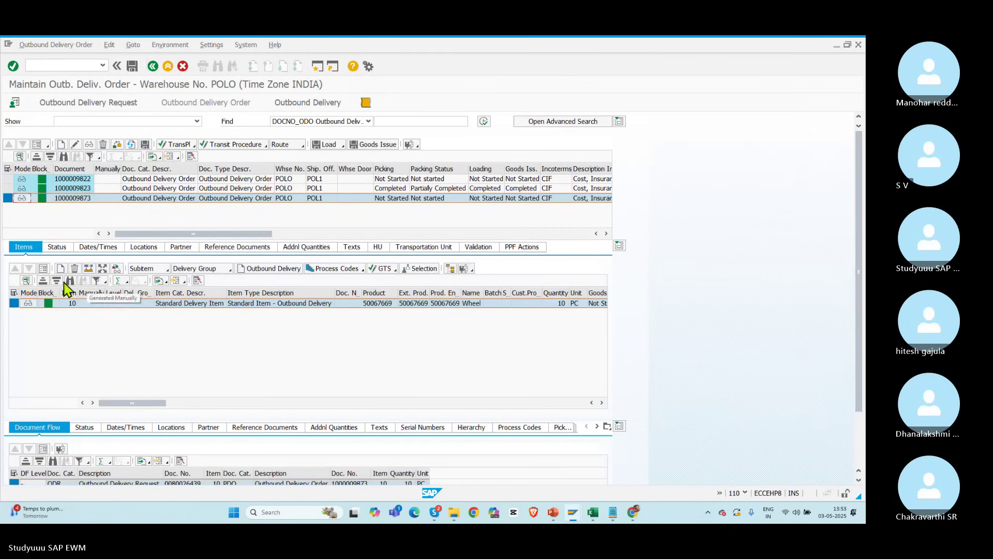
Step: Show the order item's details and copy its product number 50067669
click(43, 269)
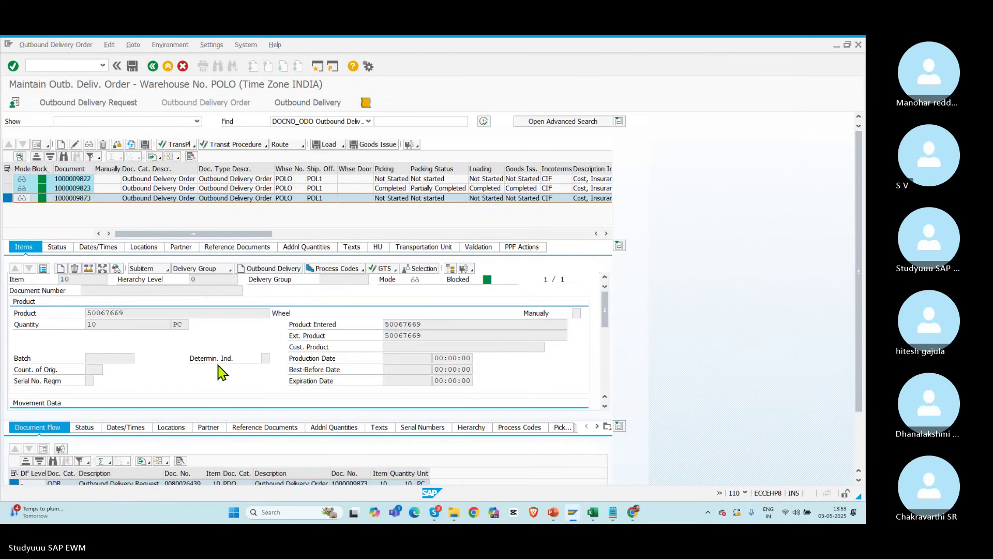
mouse_move(605, 310)
mouse_down()
mouse_move(605, 337)
mouse_move(612, 295)
mouse_up()
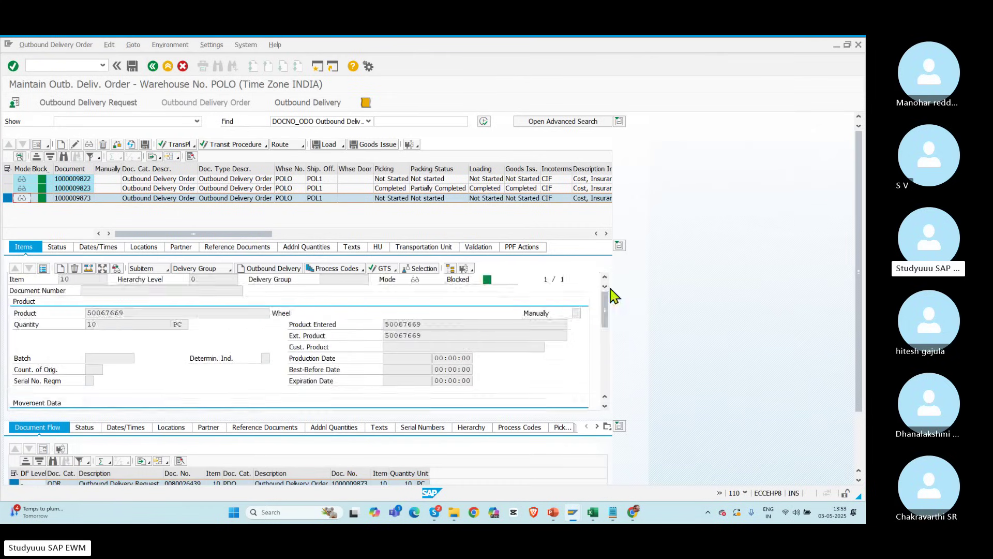
click(104, 66)
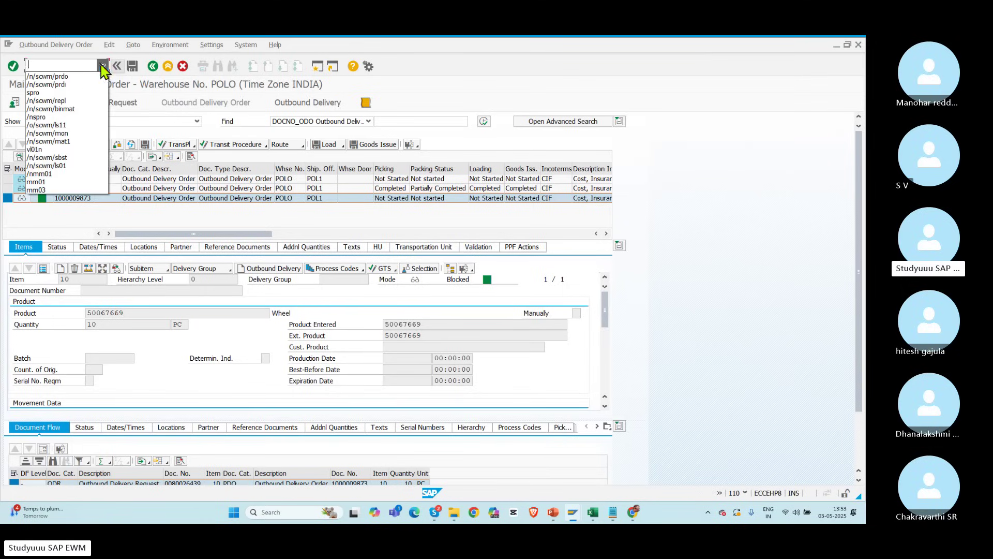
click(106, 314)
click(133, 314)
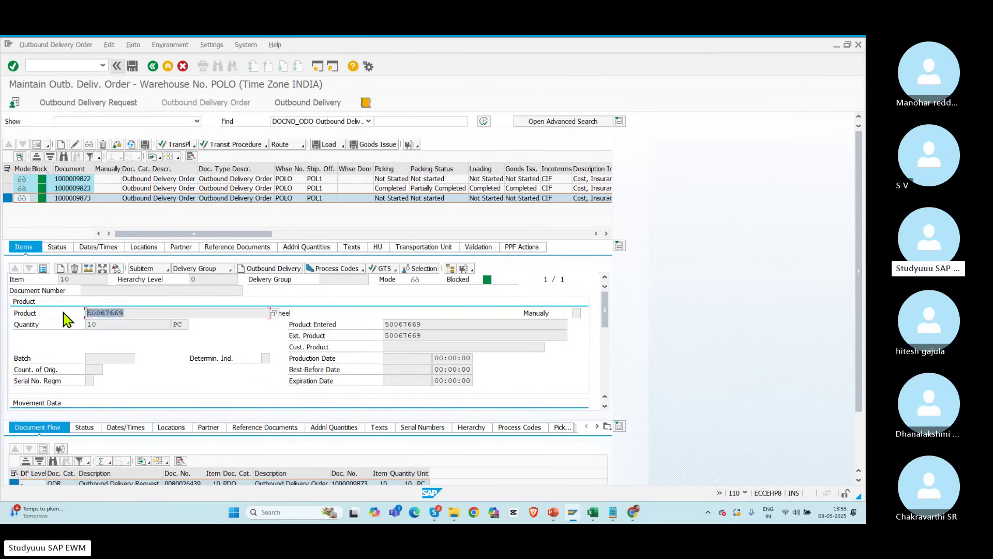
Step: Run inbound delivery maintenance /n/scwm/prdi from the transaction history
click(104, 66)
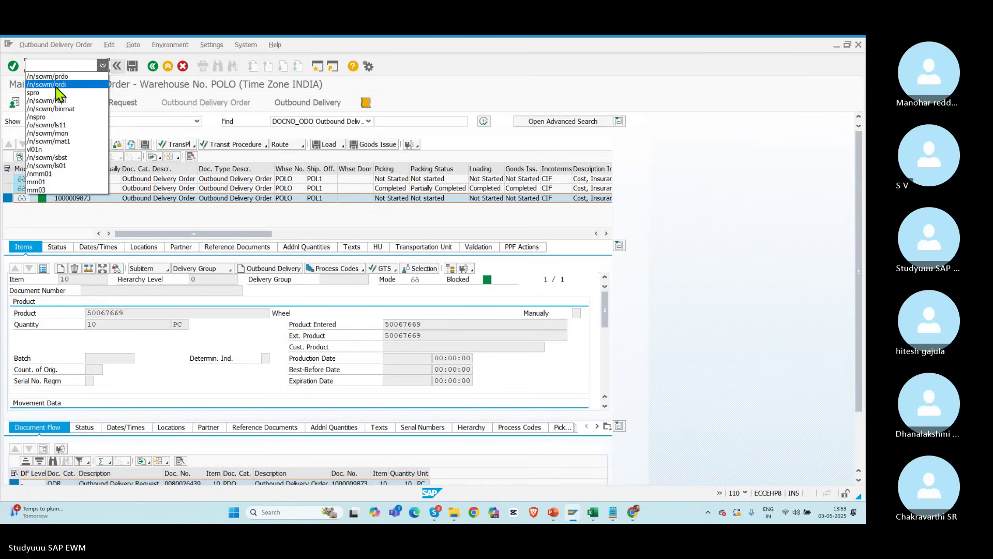
click(57, 86)
key(Return)
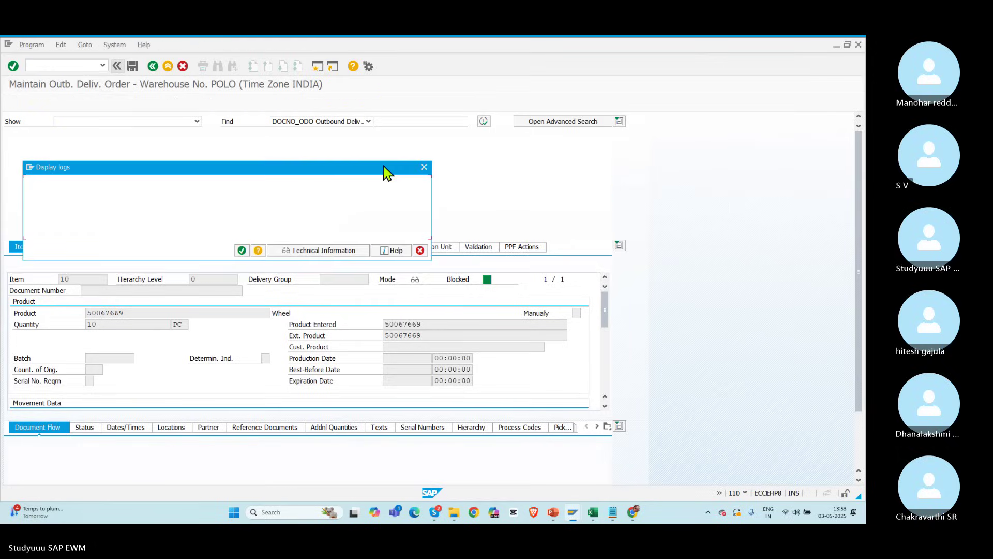
Step: Search inbound deliveries by pasting product 50067669 into the advanced product search criteria
click(242, 251)
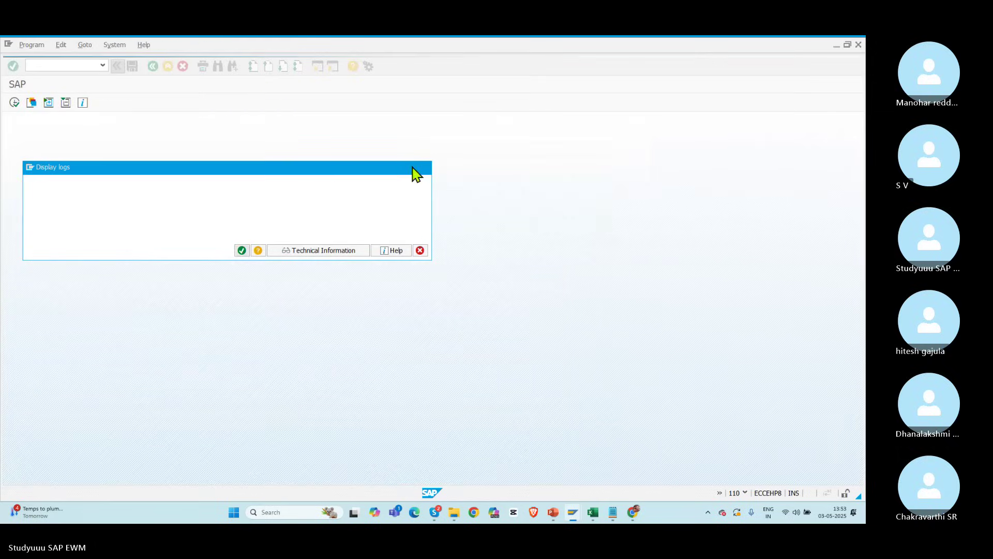
click(540, 123)
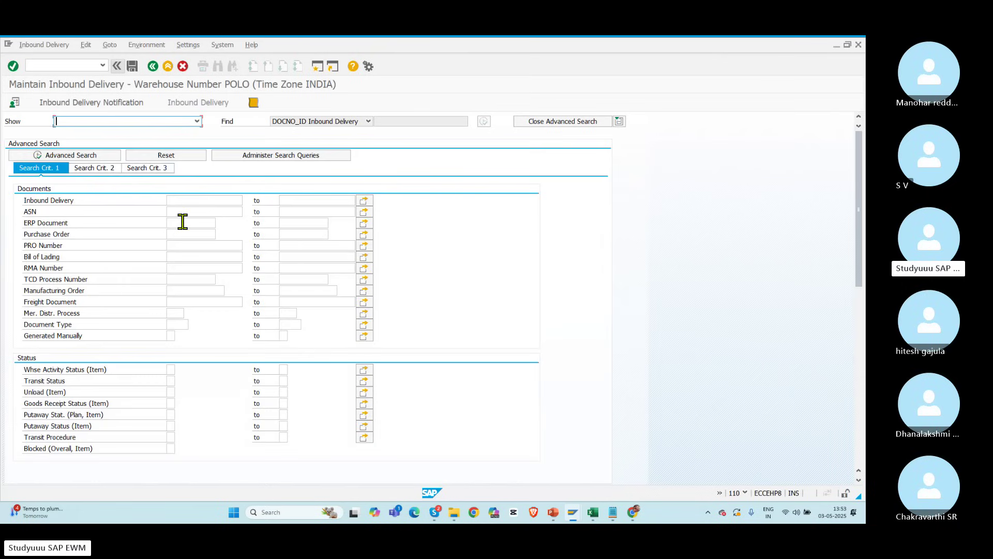
click(139, 171)
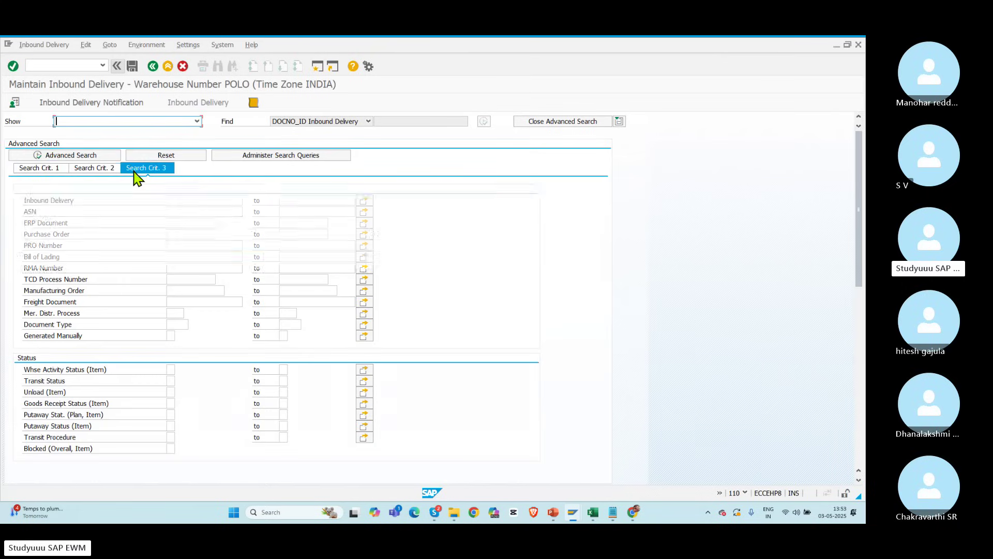
click(92, 169)
click(195, 201)
text(50067669)
click(61, 155)
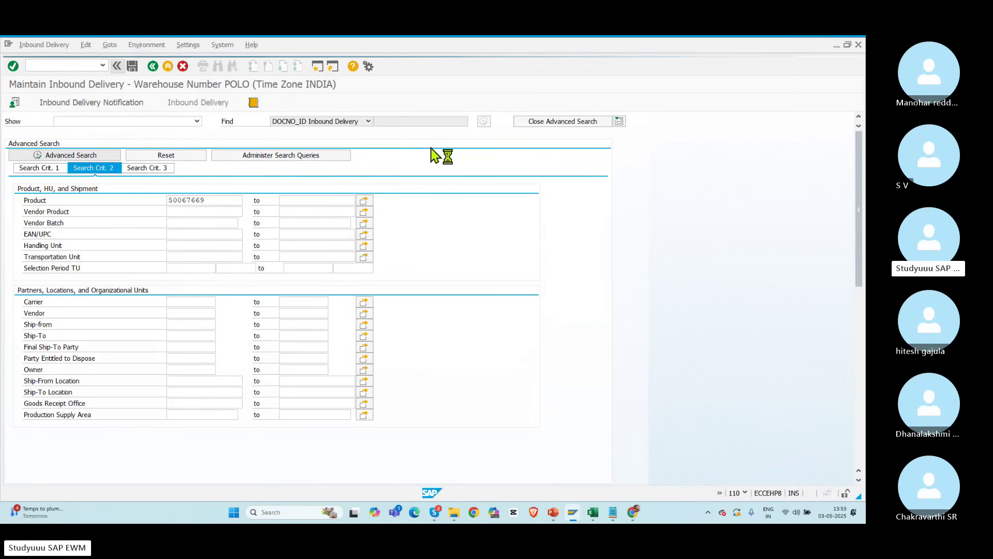
Step: Open the latest inbound delivery's item details and check its warehouse process type
click(543, 124)
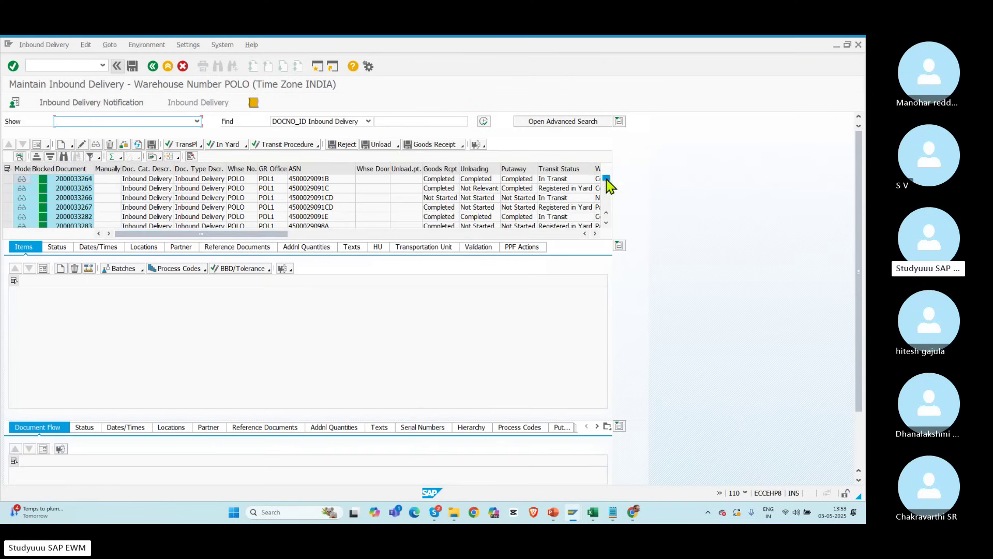
click(7, 216)
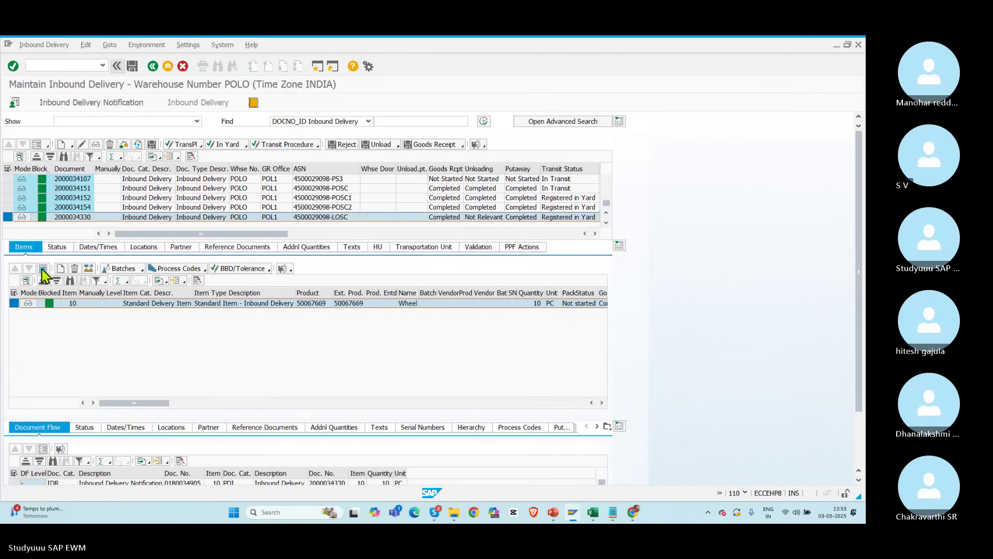
click(42, 268)
click(88, 402)
key(alt+Tab)
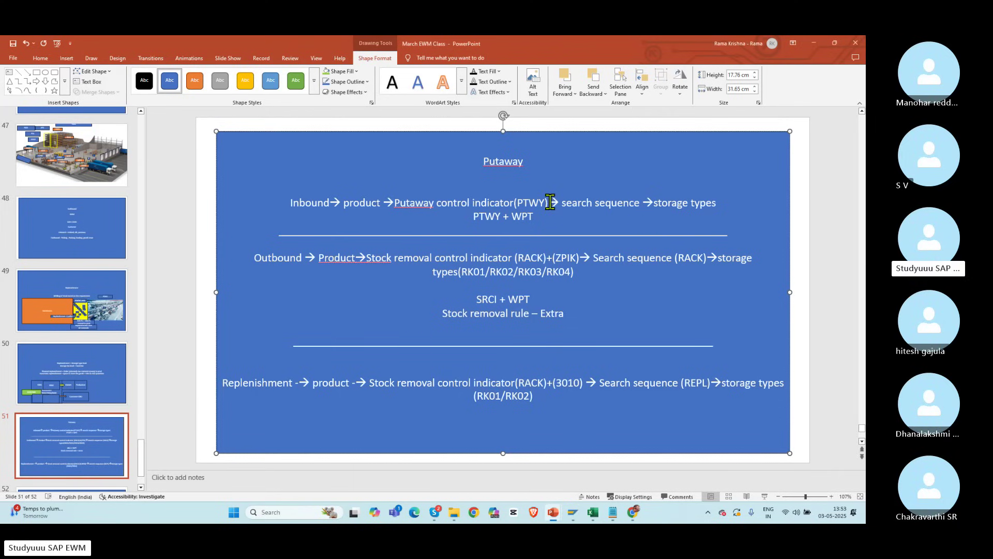
Step: Add ZPOL after the PTWY putaway control indicator on the slide's inbound line
text(= ZPO)
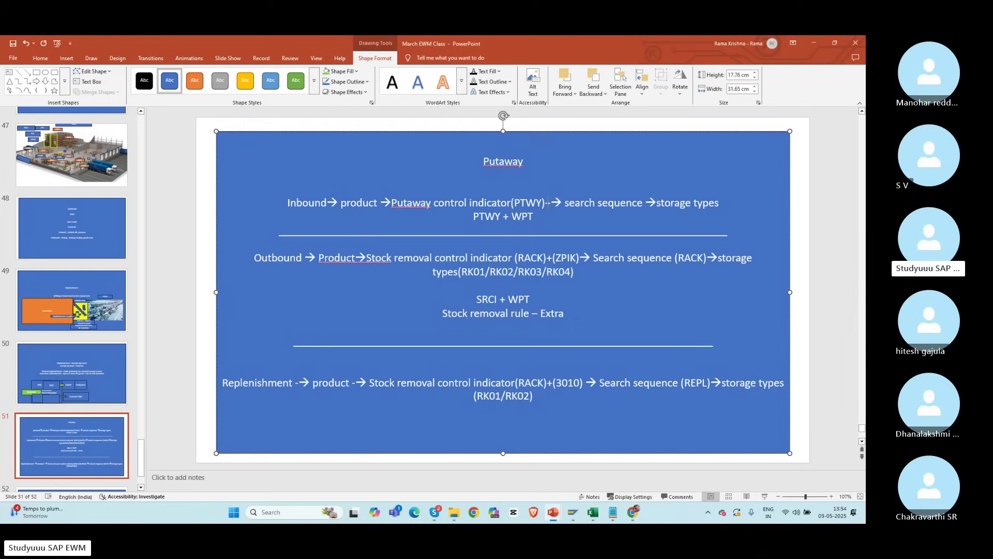
text(L)
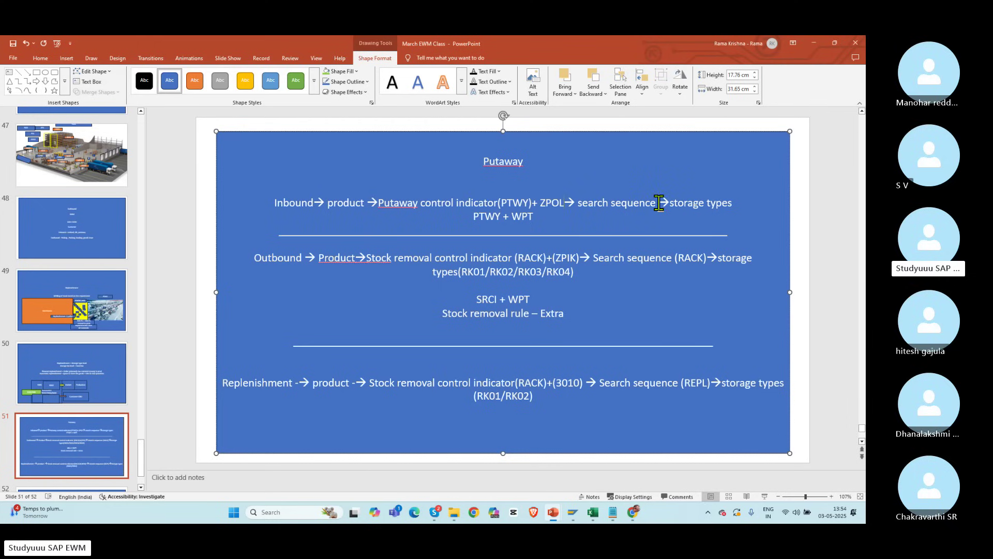
key(alt+Tab)
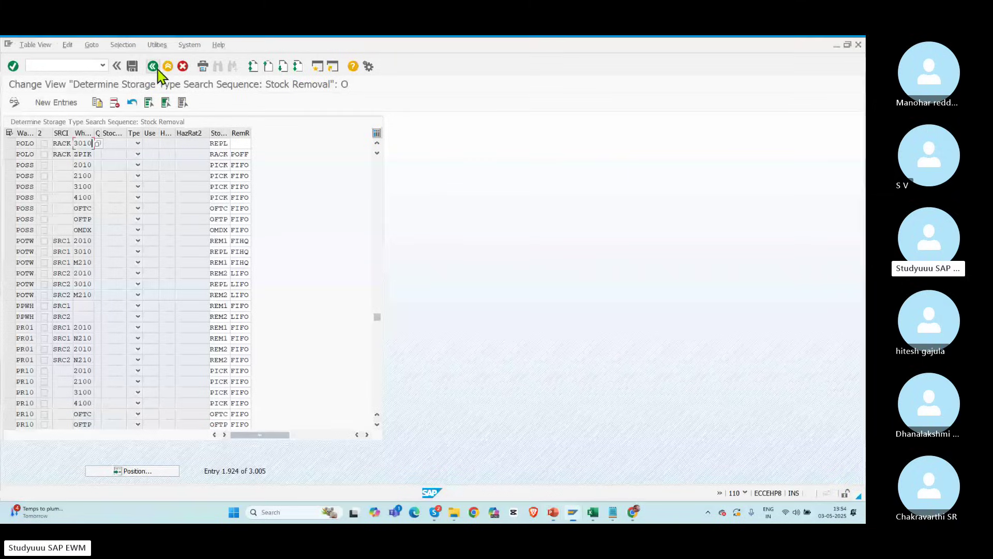
Step: Open the Goods Receipt putaway storage type search sequence table and position on warehouse POLO
click(158, 70)
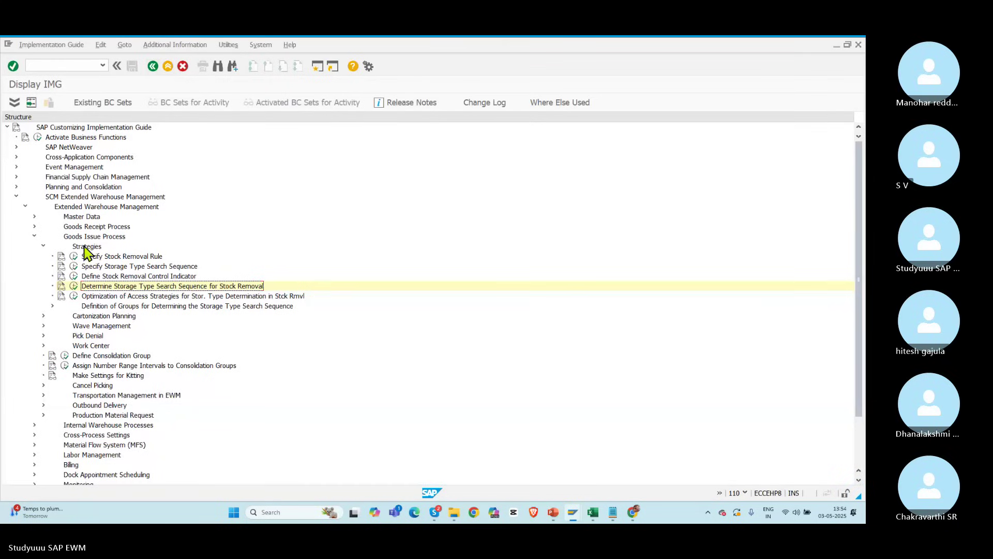
click(35, 236)
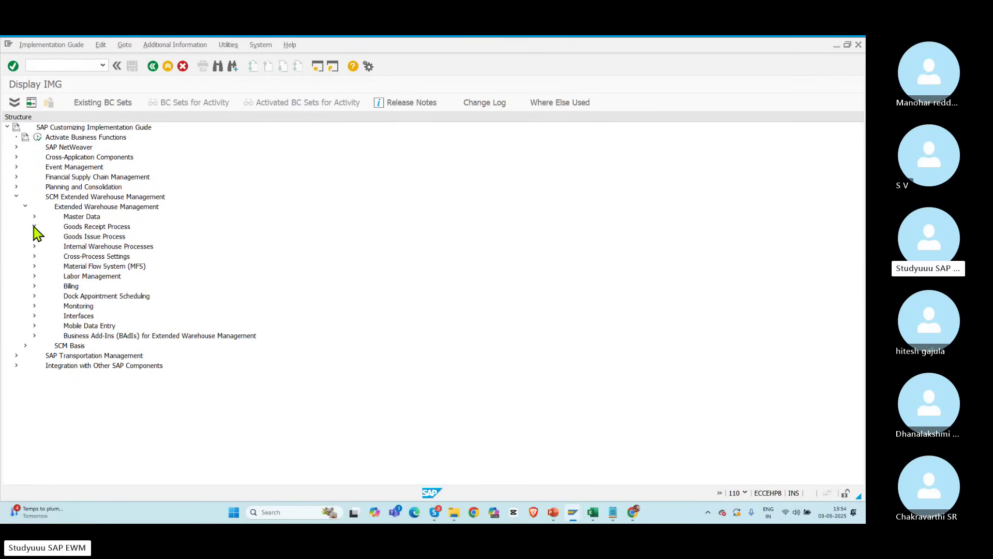
click(34, 226)
click(44, 266)
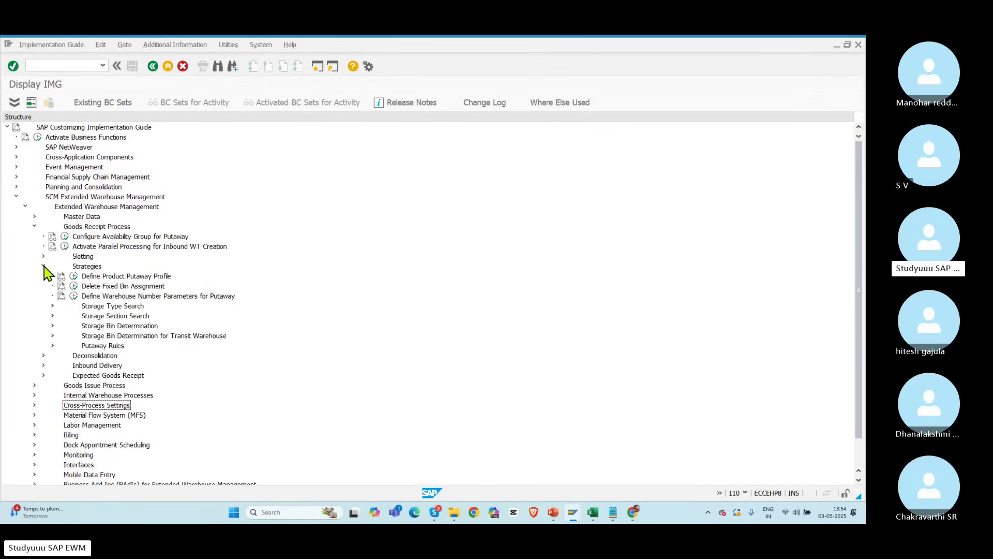
click(52, 306)
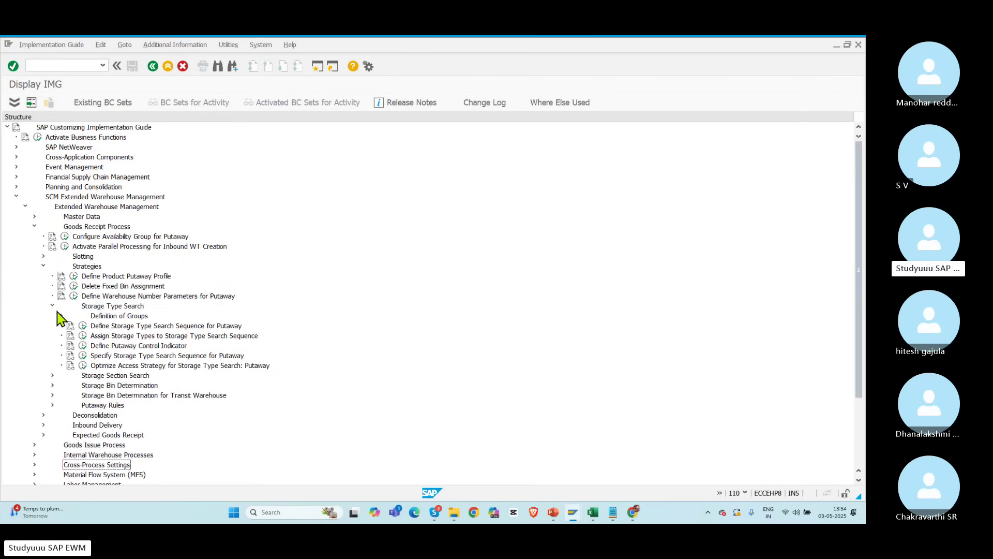
click(82, 355)
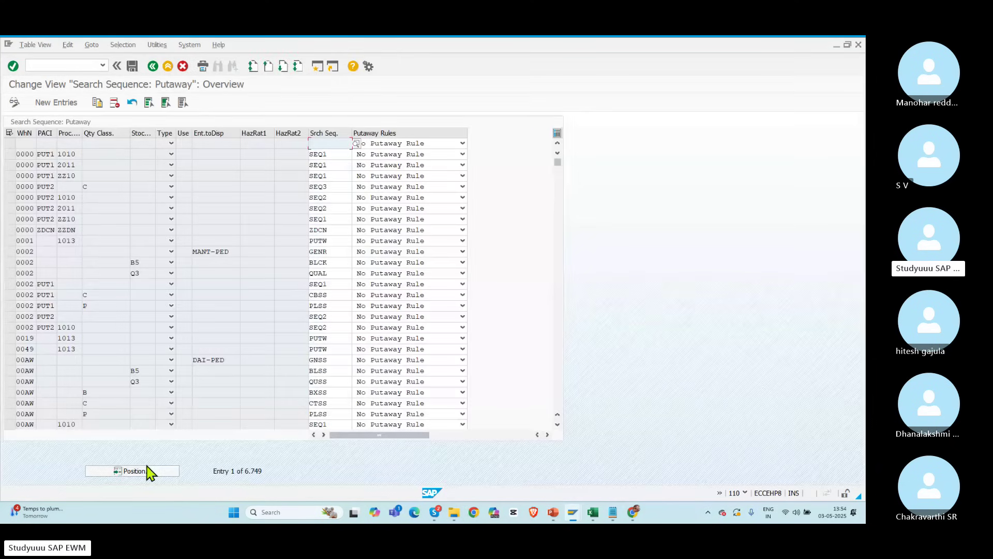
click(148, 471)
text(POLO)
key(Return)
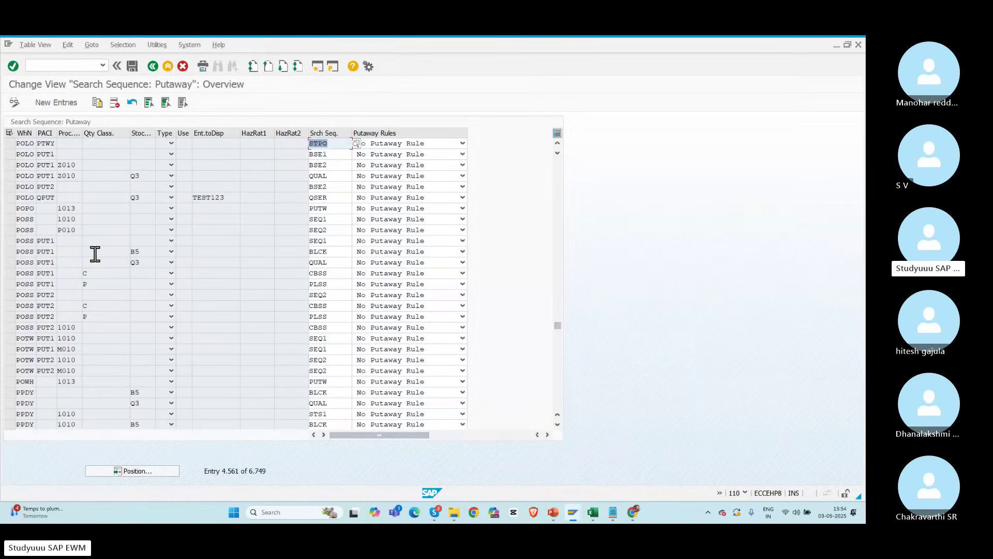
Step: Check the POLO PTWY row, its search sequence STPO, and process Z010 in row three
click(39, 143)
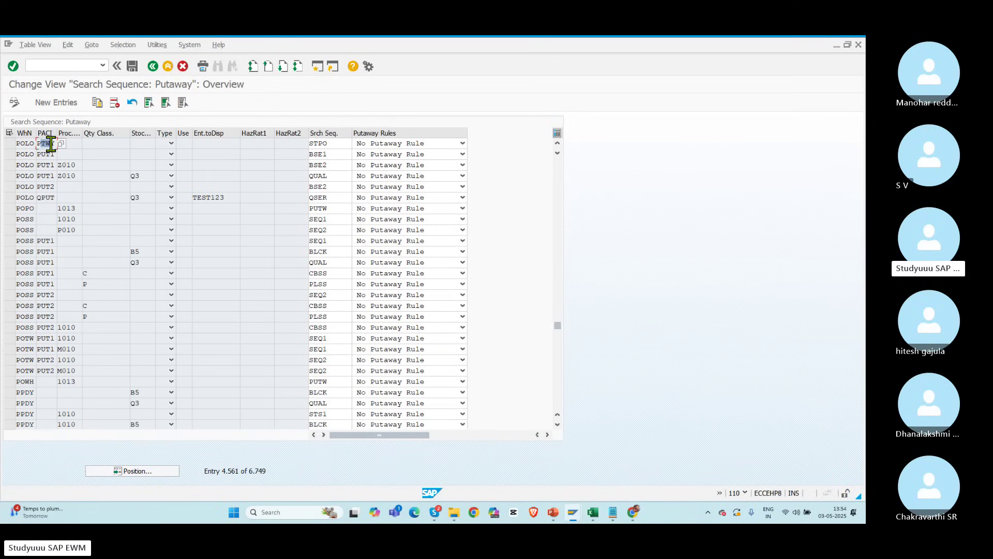
click(79, 163)
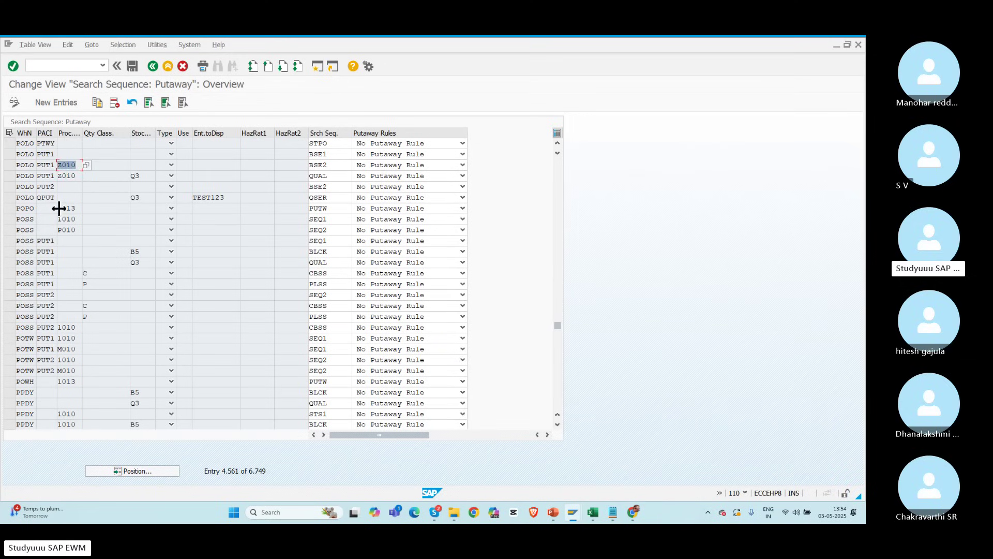
click(65, 142)
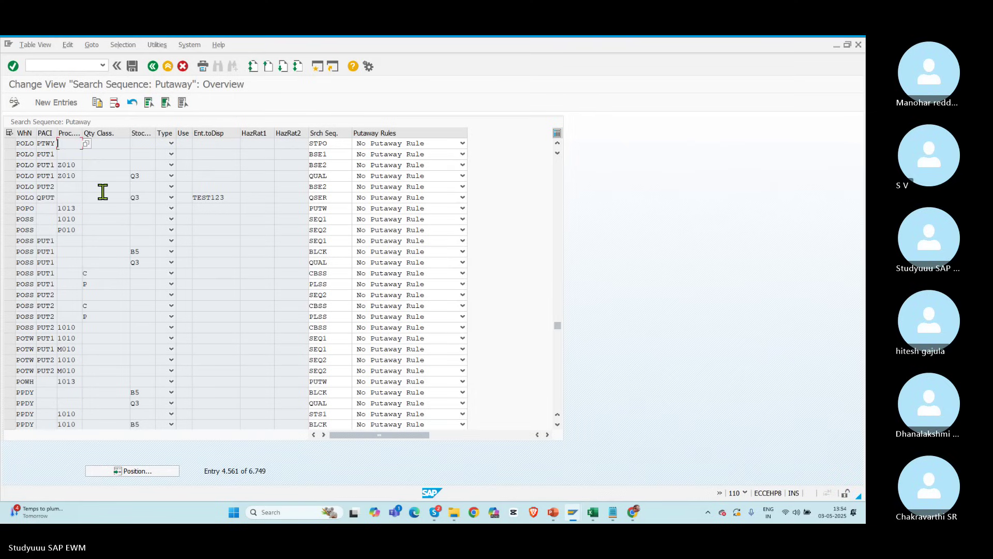
key(alt+Tab)
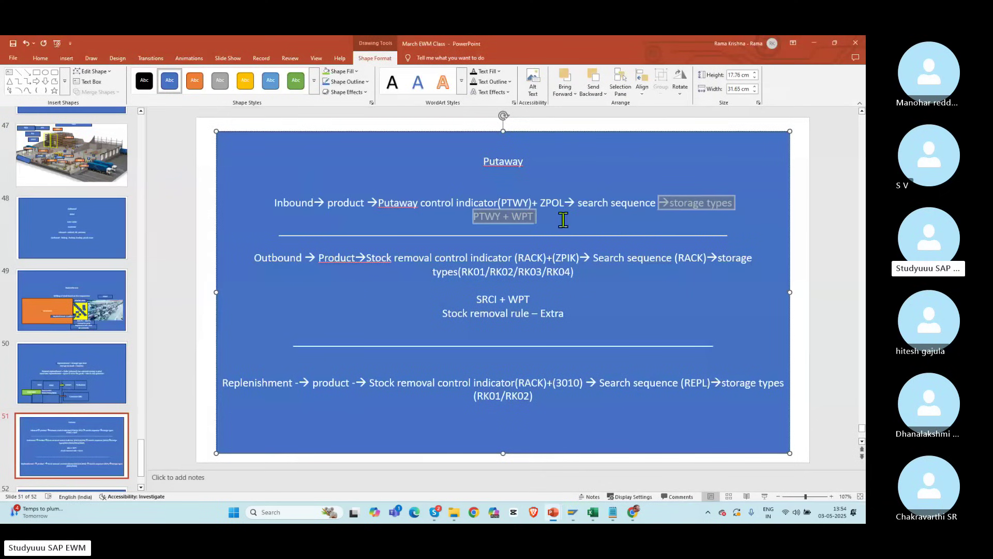
Step: Delete '+ WPT' and 'ZPOL' from the Inbound line and close the bracket after PTWY
drag(657, 203, 503, 218)
key(BackSpace)
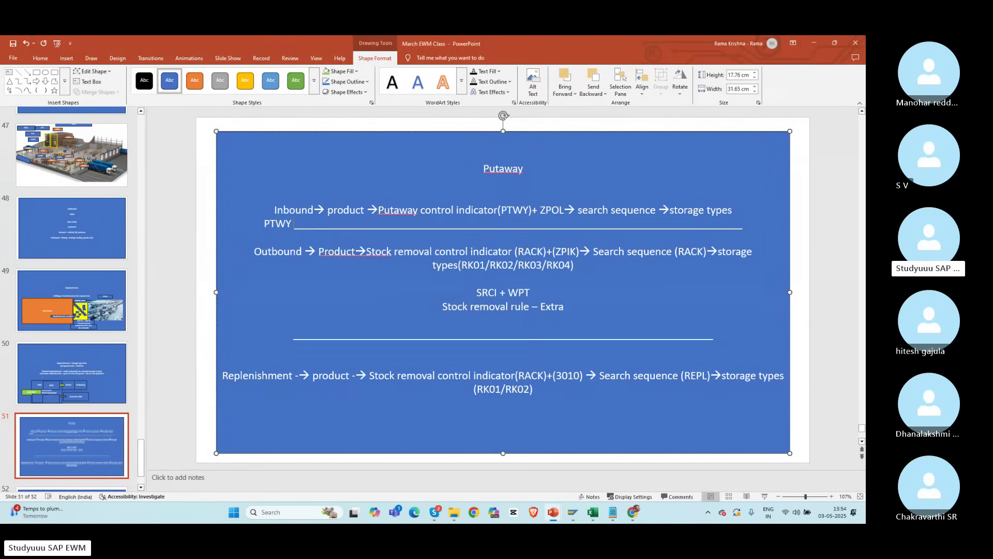
drag(565, 211, 539, 210)
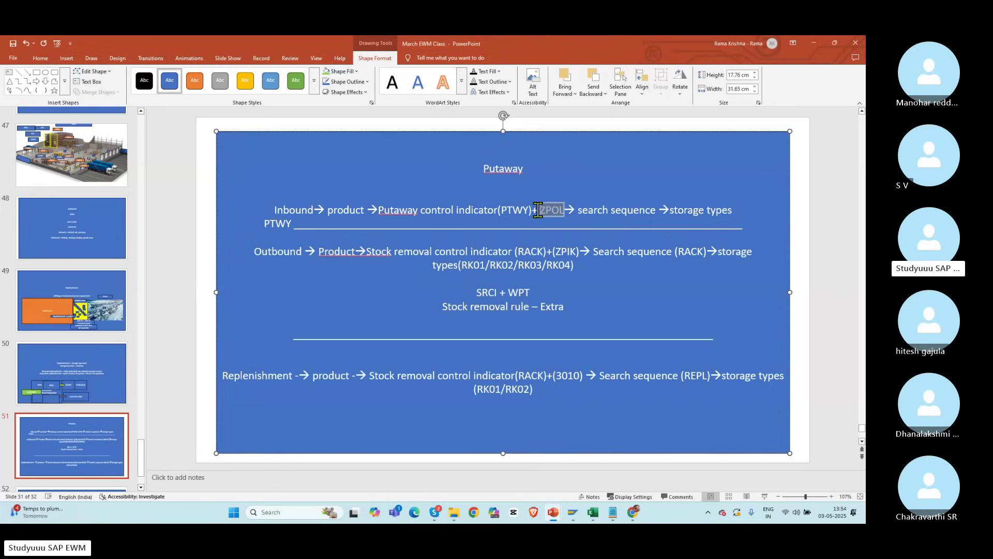
key(BackSpace)
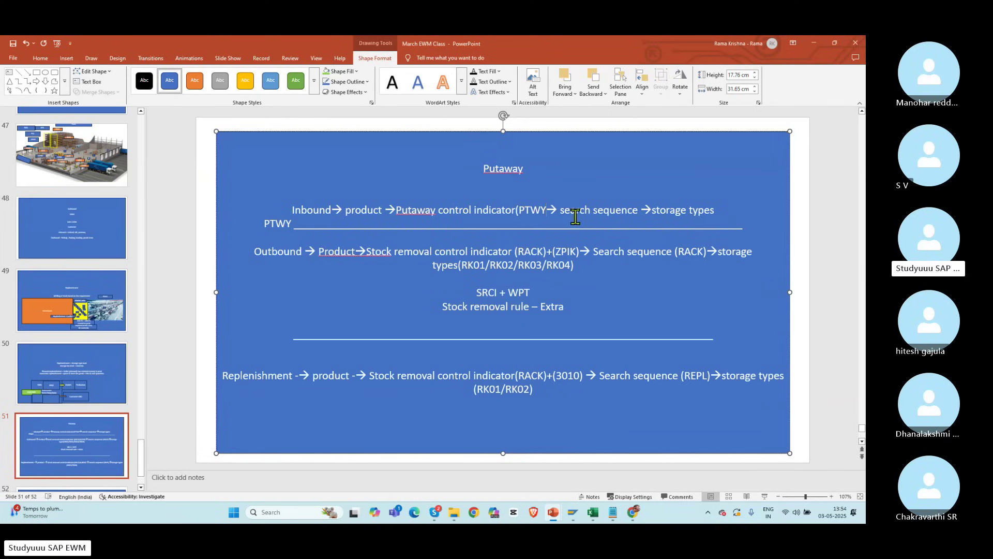
text())
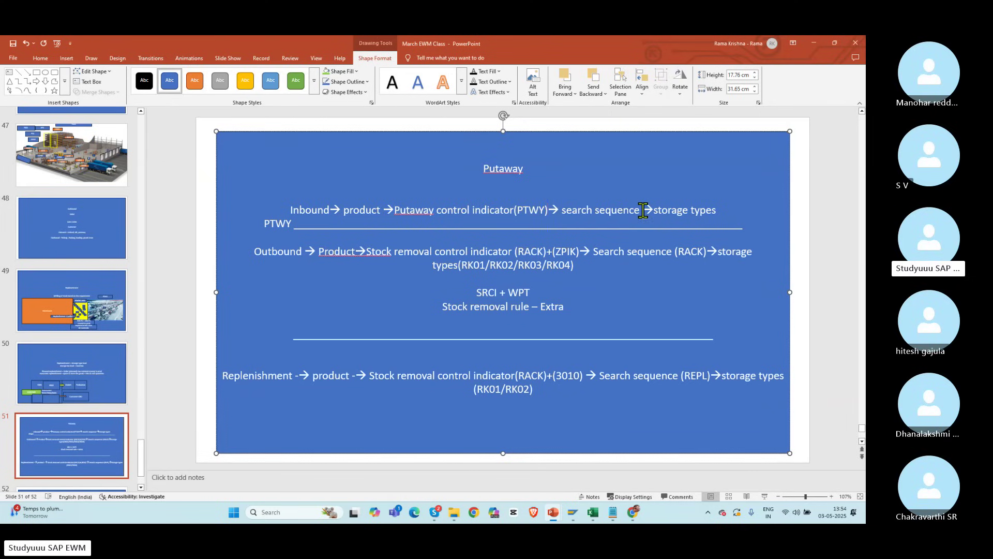
Step: Add '(STPO)' after 'search sequence' on the Inbound line, cross-checking against the SAP table
key(alt+Tab)
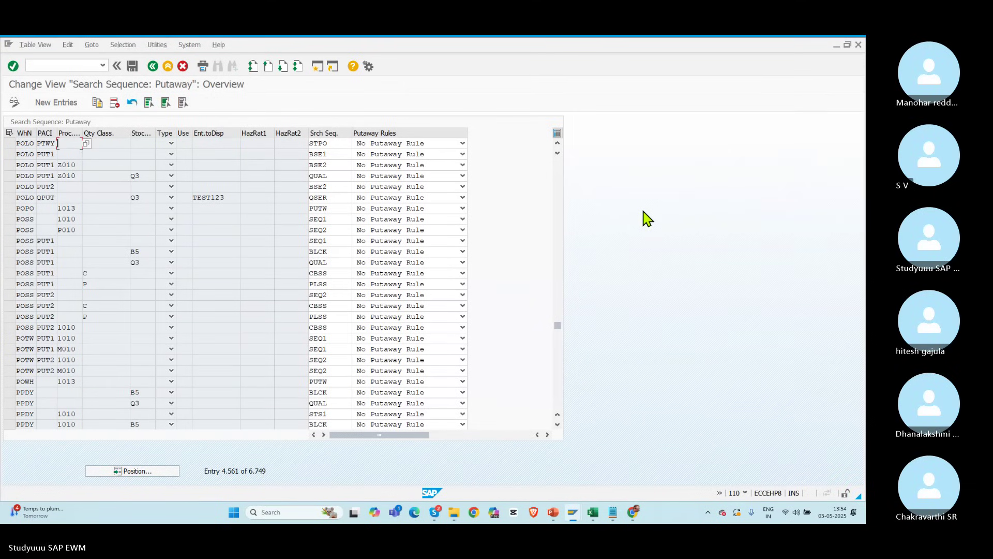
key(alt+Tab)
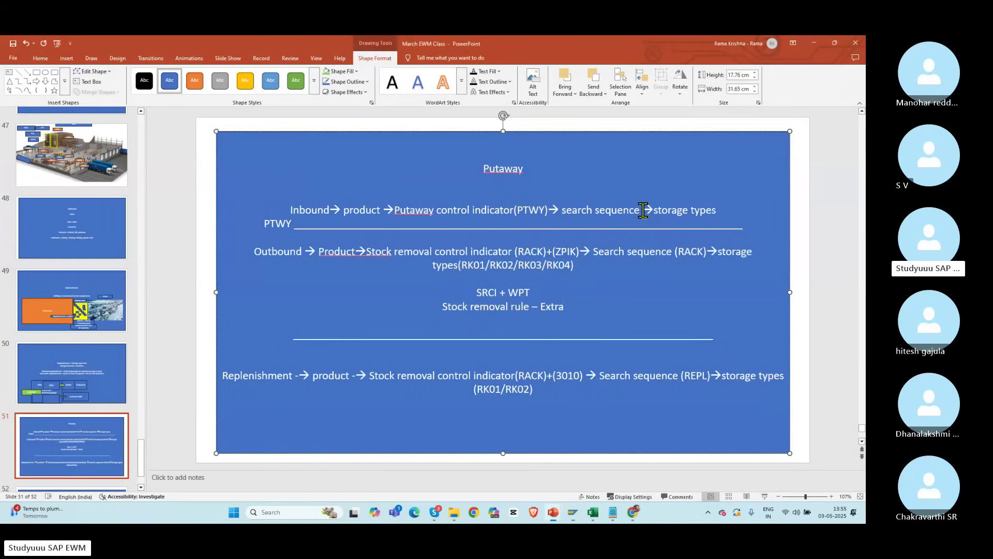
click(643, 211)
text(()STPO)
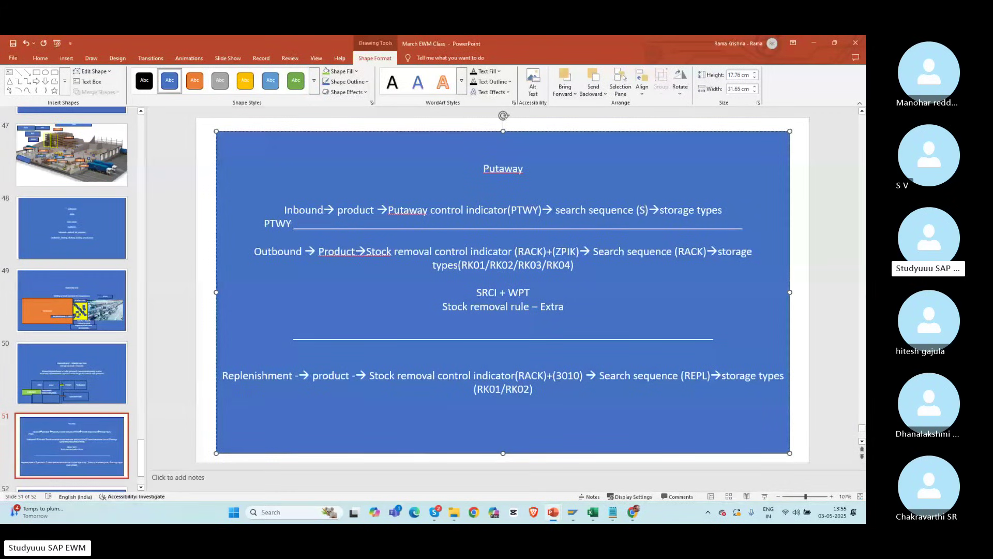
key(alt+Tab)
key(alt+Tab)
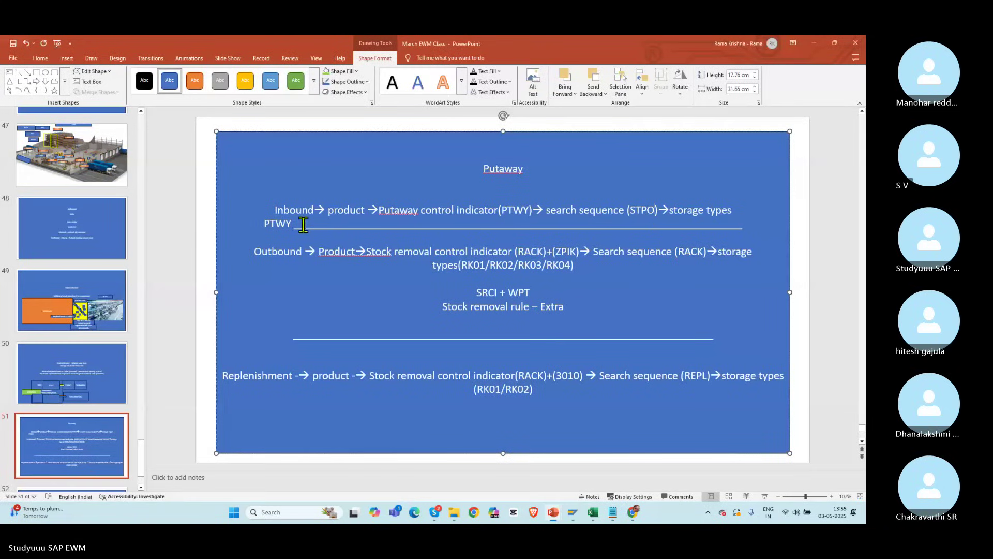
key(alt+Tab)
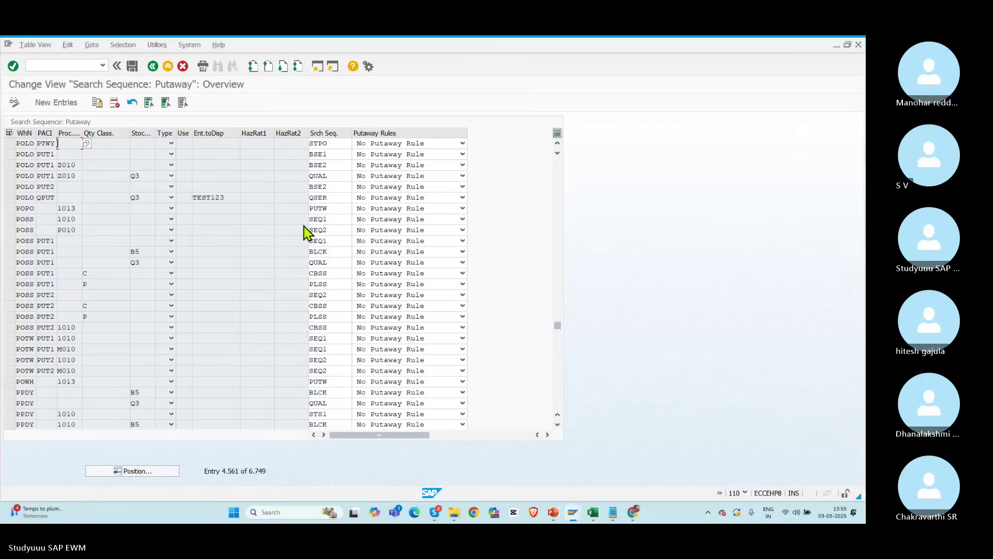
Step: Open Specify Storage Type Search Sequence for Putaway positioned at warehouse POLO
click(153, 67)
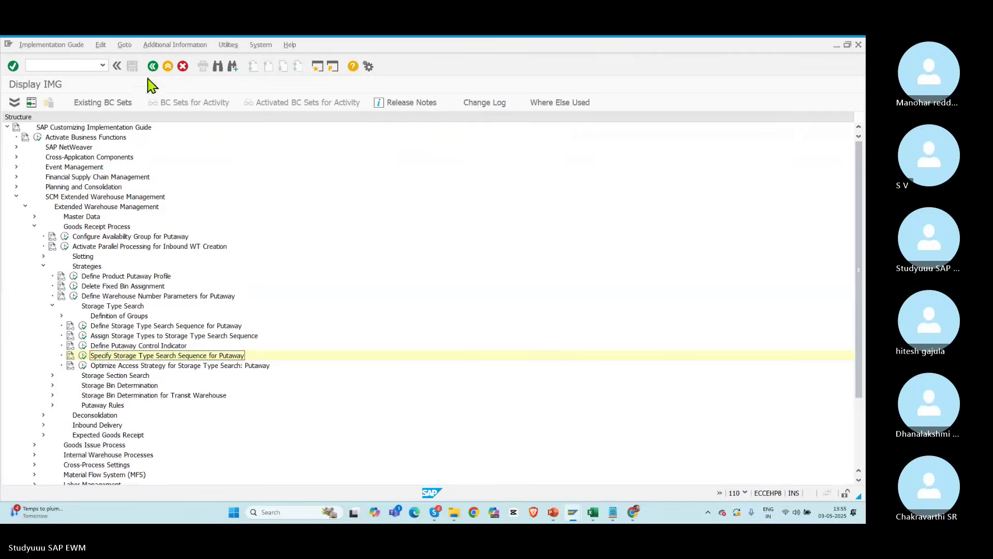
click(83, 336)
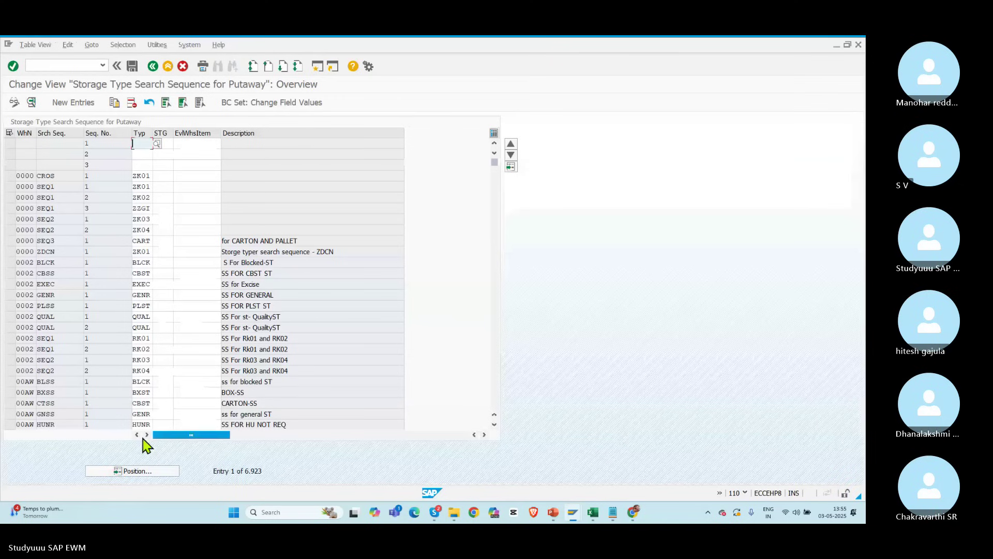
click(135, 472)
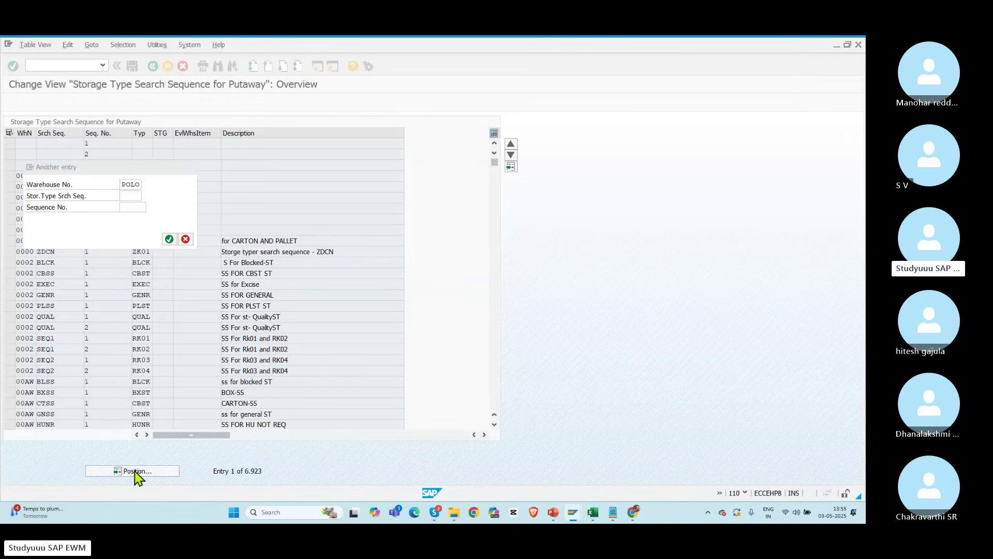
key(Return)
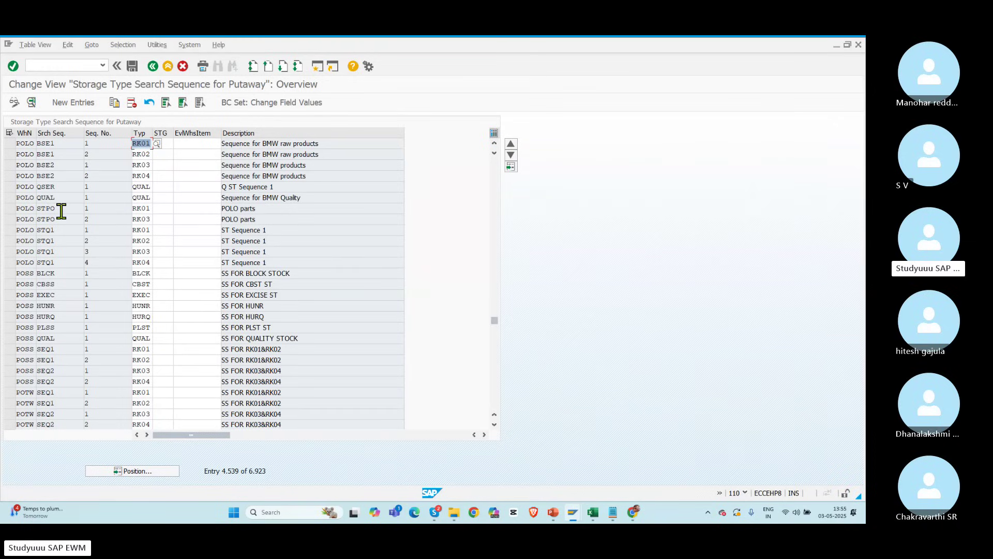
Step: Mark both POLO STPO rows, storage types RK01 (sequence 1) and RK03 (sequence 2)
key(alt+Tab)
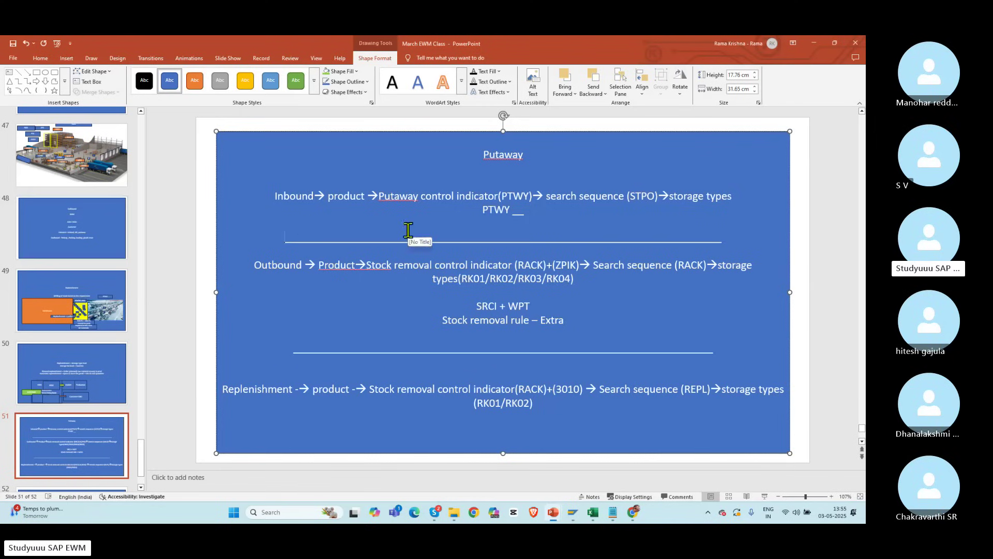
key(alt+Tab)
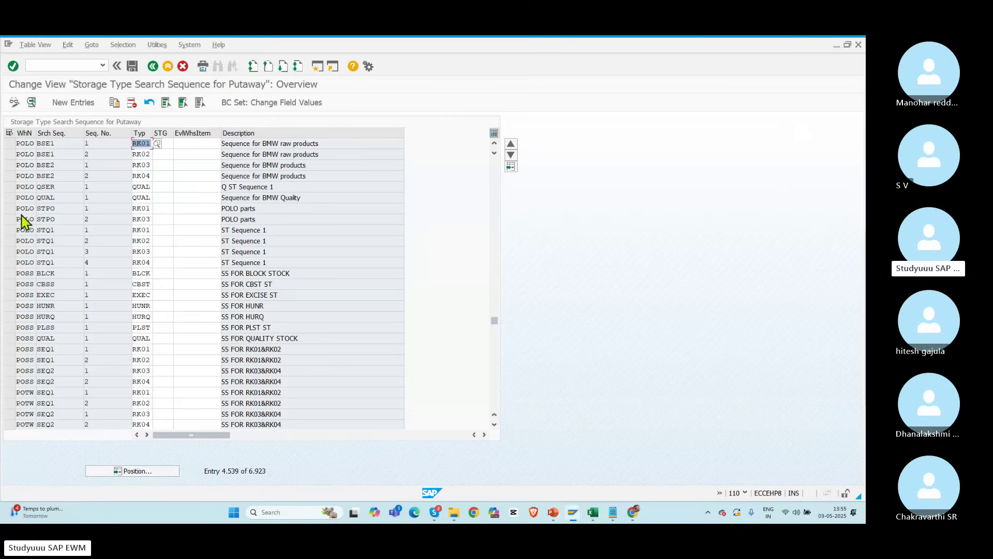
click(10, 209)
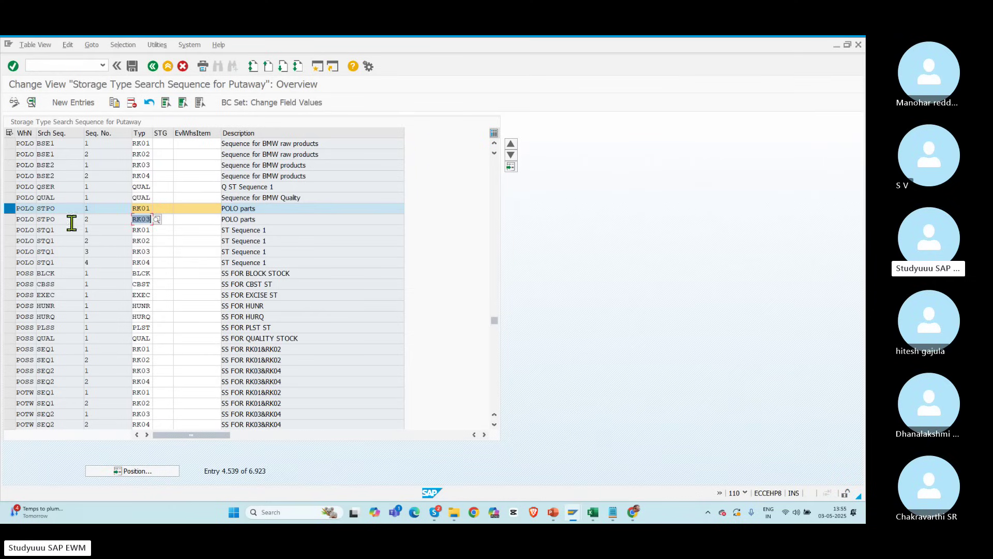
drag(58, 219, 14, 229)
click(10, 219)
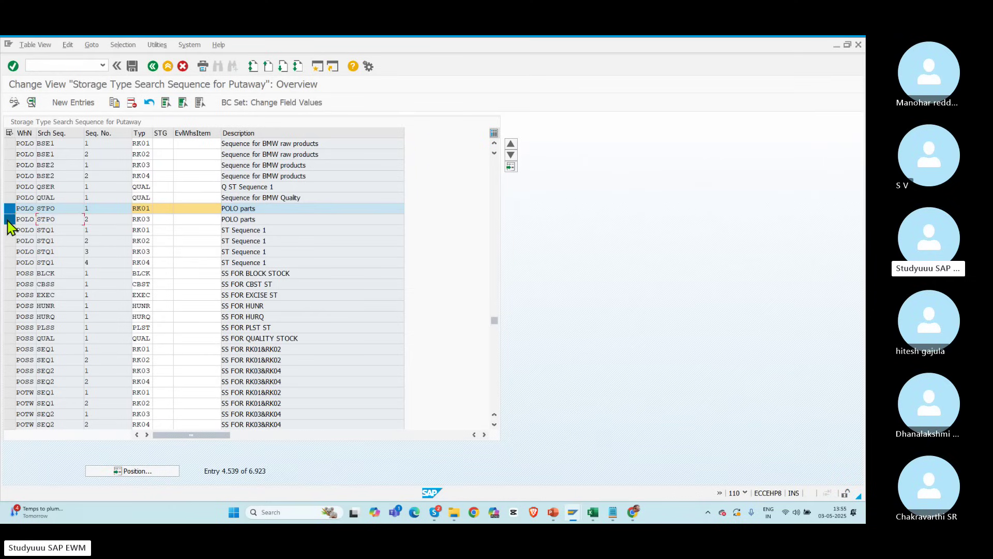